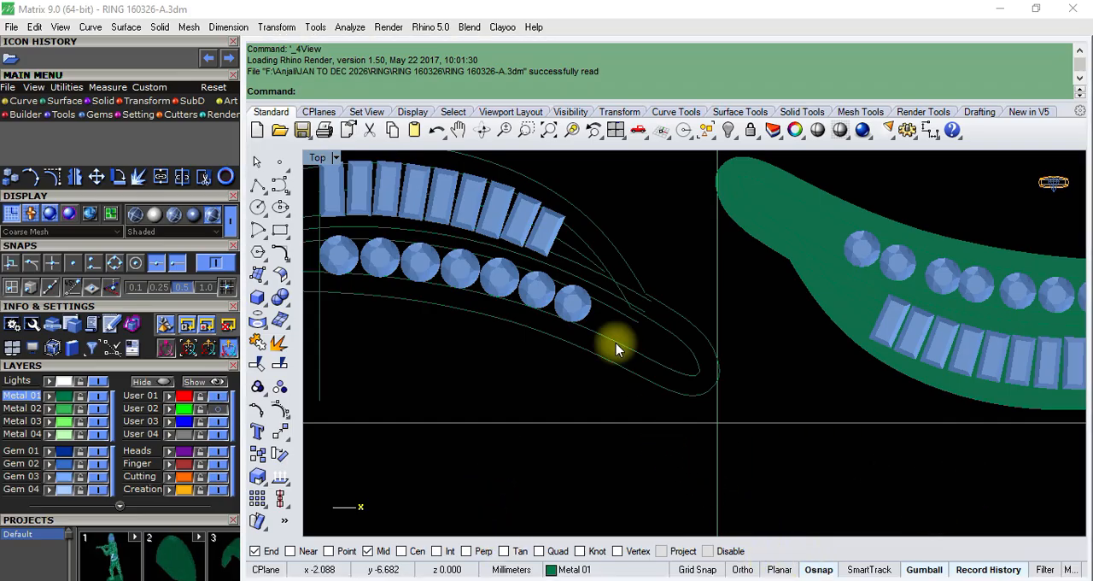
- Examine the flat ring layout from above, and check the solid half with its gems in the Perspective view
scroll(625, 307, down, 4)
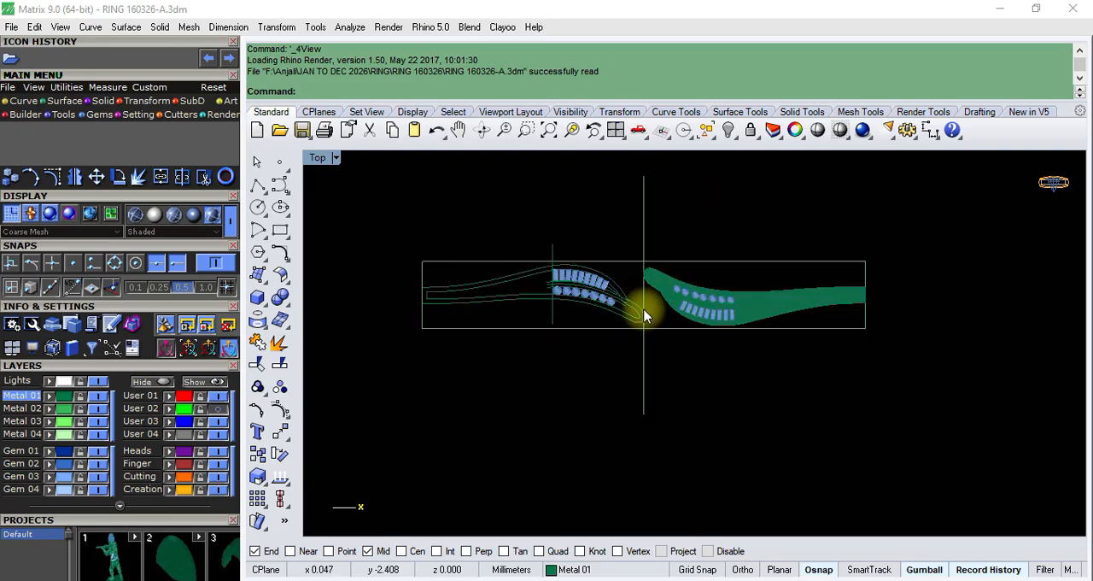
scroll(646, 309, up, 5)
scroll(632, 280, up, 1)
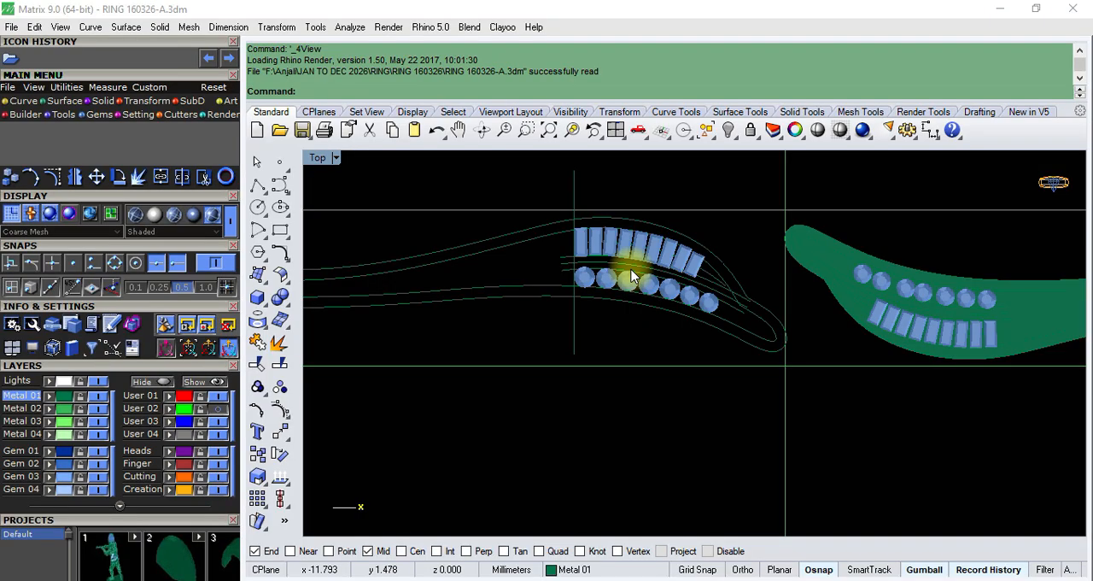
scroll(630, 272, down, 3)
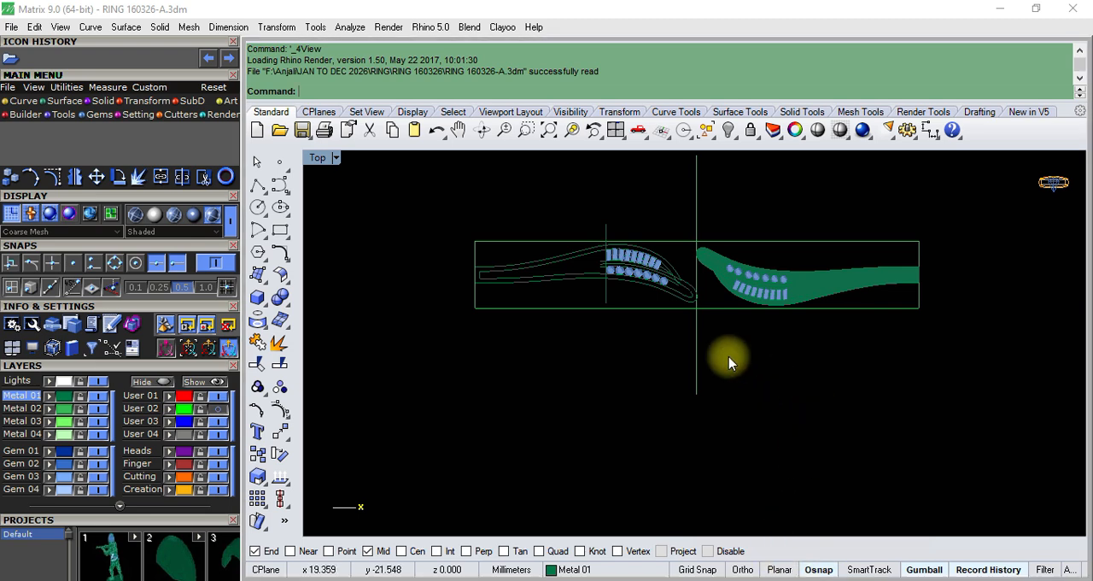
scroll(704, 292, up, 2)
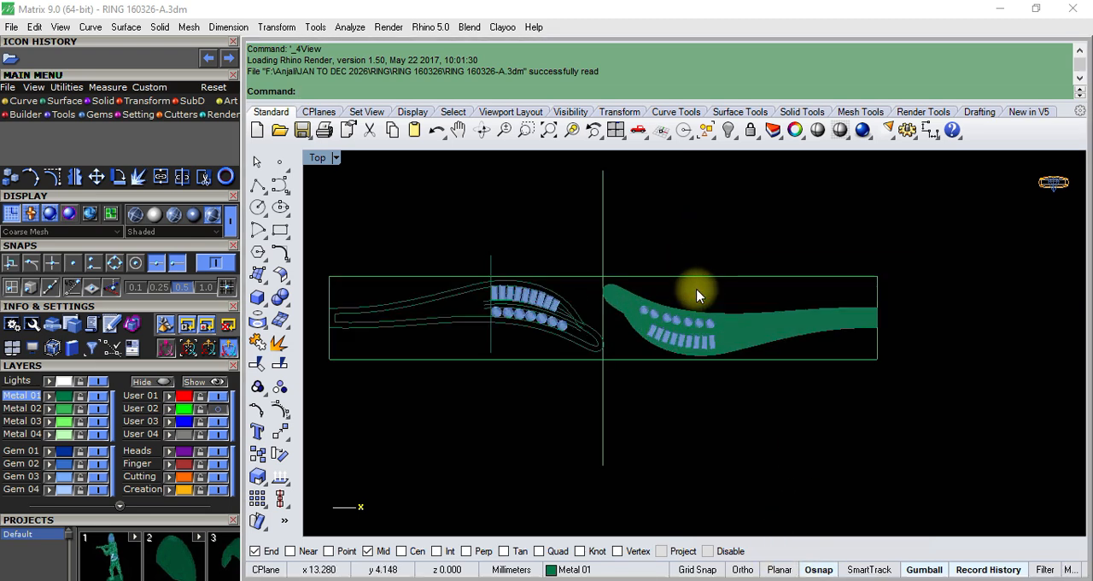
key(F4)
scroll(659, 332, down, 4)
scroll(660, 331, up, 6)
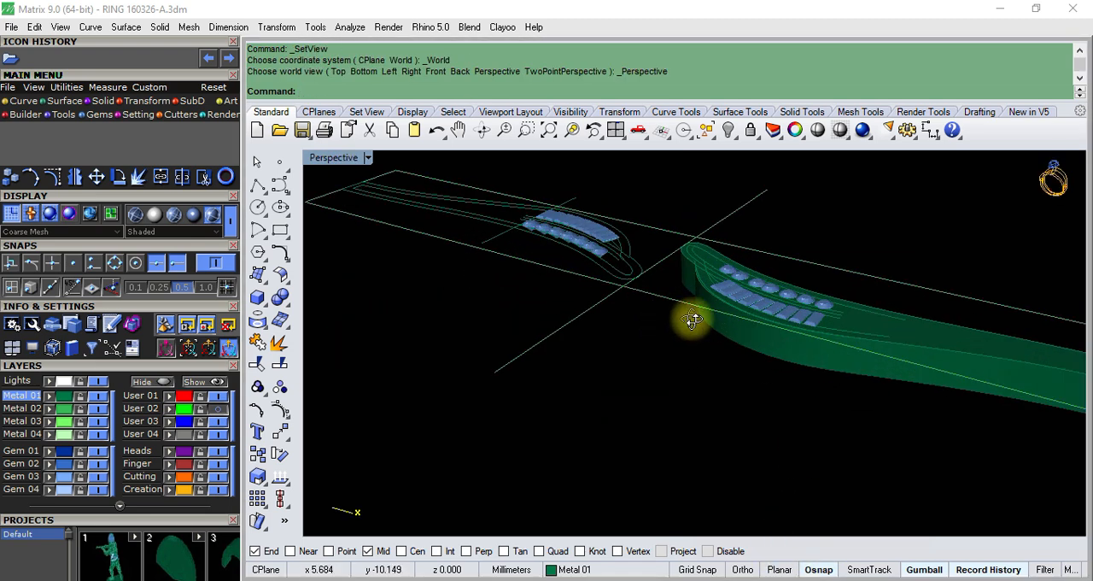
right_drag(691, 319, 709, 373)
scroll(736, 268, up, 7)
scroll(673, 321, down, 8)
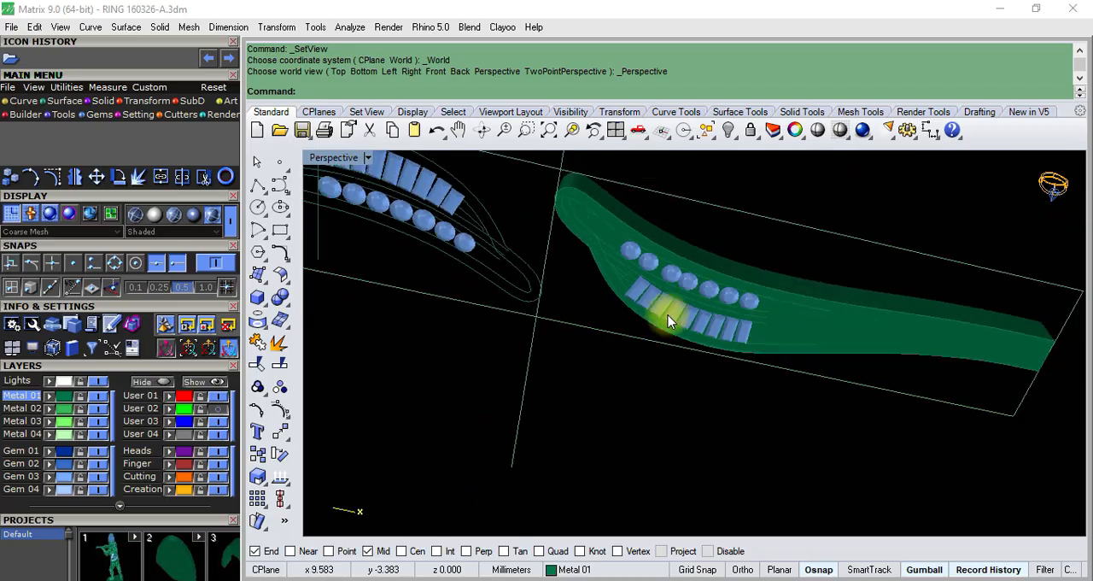
right_drag(667, 317, 736, 247)
scroll(504, 341, up, 3)
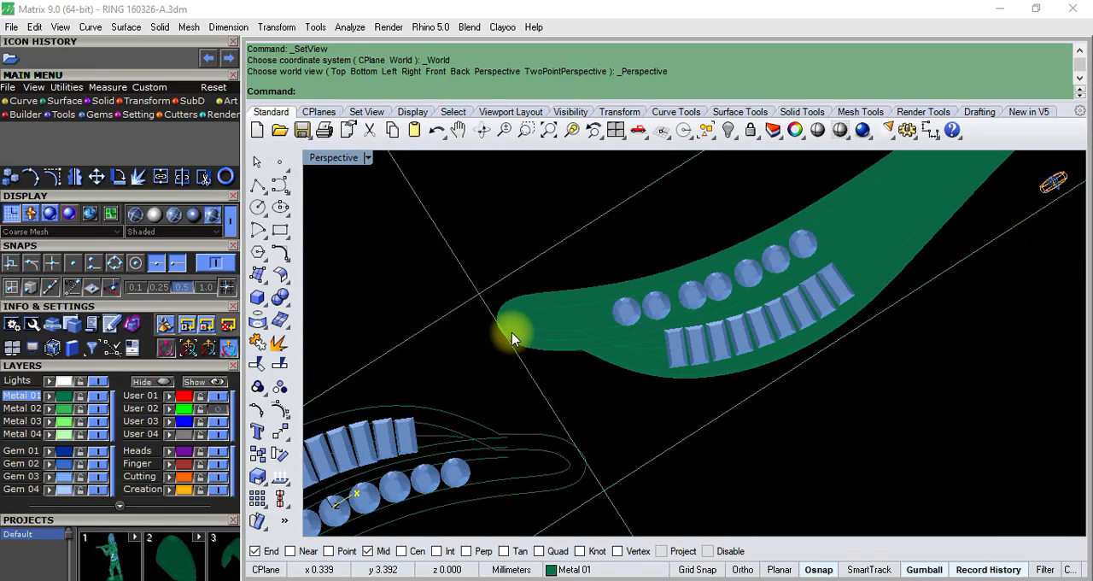
- Return to the Top view and examine the outline curves and gem rows of the unfinished half
text(t)
key(Return)
scroll(601, 292, down, 11)
scroll(515, 293, up, 4)
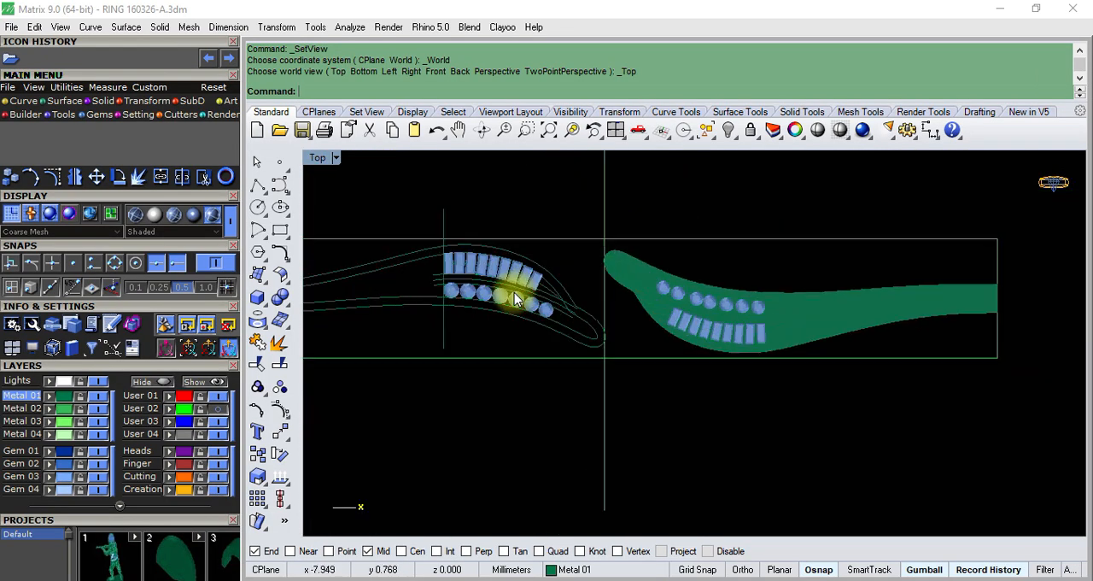
scroll(574, 283, up, 6)
scroll(578, 310, down, 5)
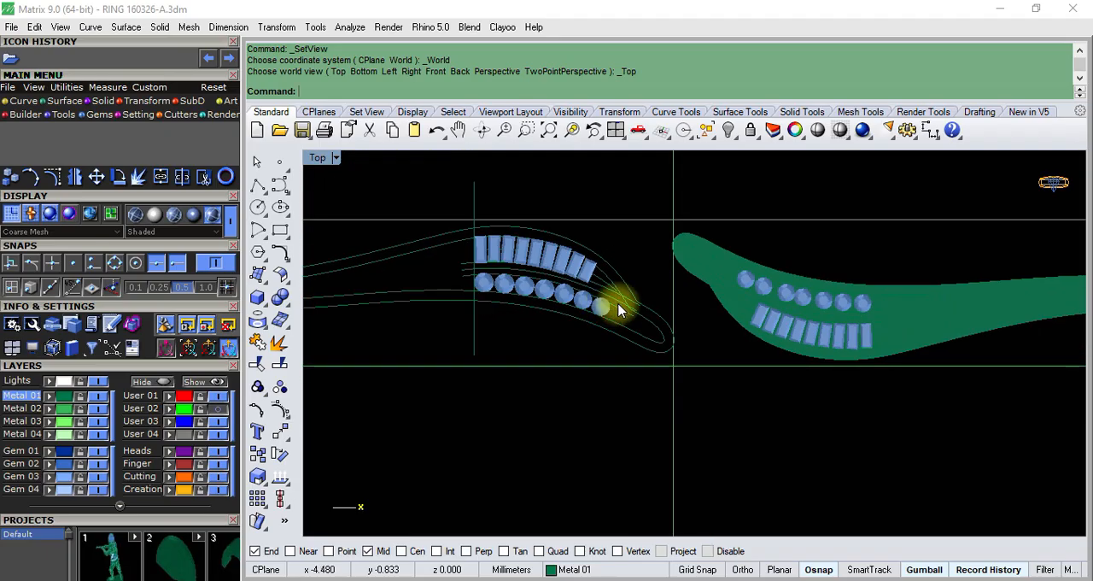
scroll(500, 287, up, 3)
scroll(511, 280, down, 1)
scroll(422, 279, down, 4)
scroll(427, 289, up, 5)
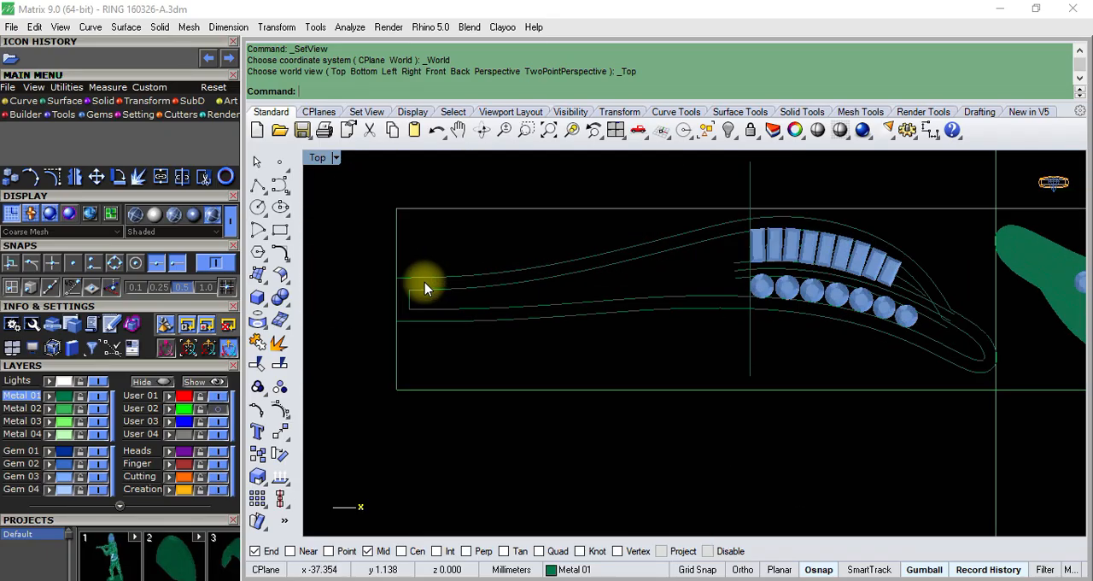
scroll(427, 289, up, 1)
scroll(494, 273, down, 4)
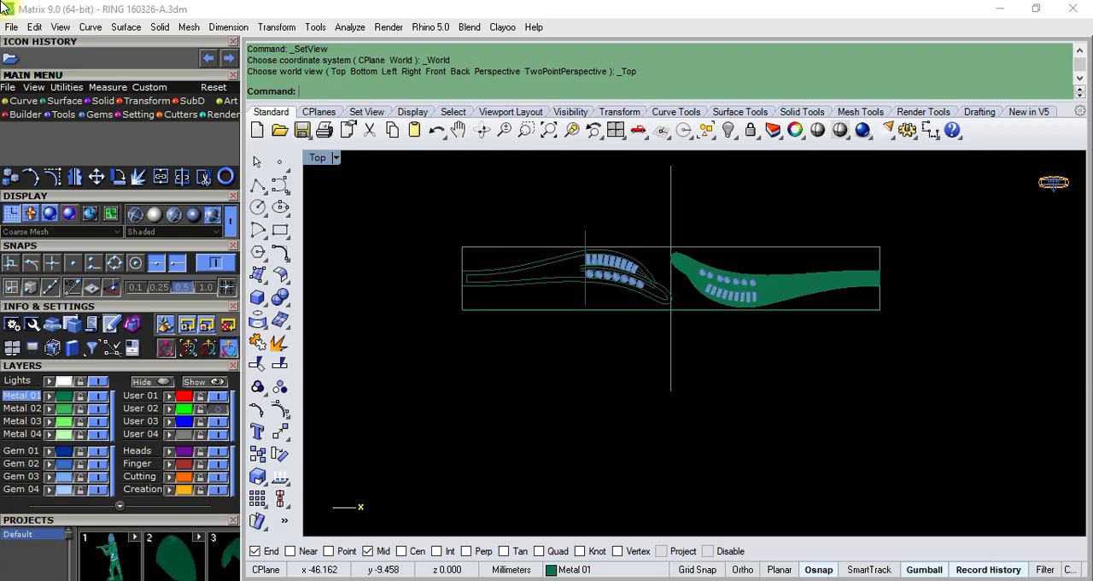
- Delete the finished solid half of the ring together with its gems and curves, keeping the outlined half
scroll(633, 280, up, 3)
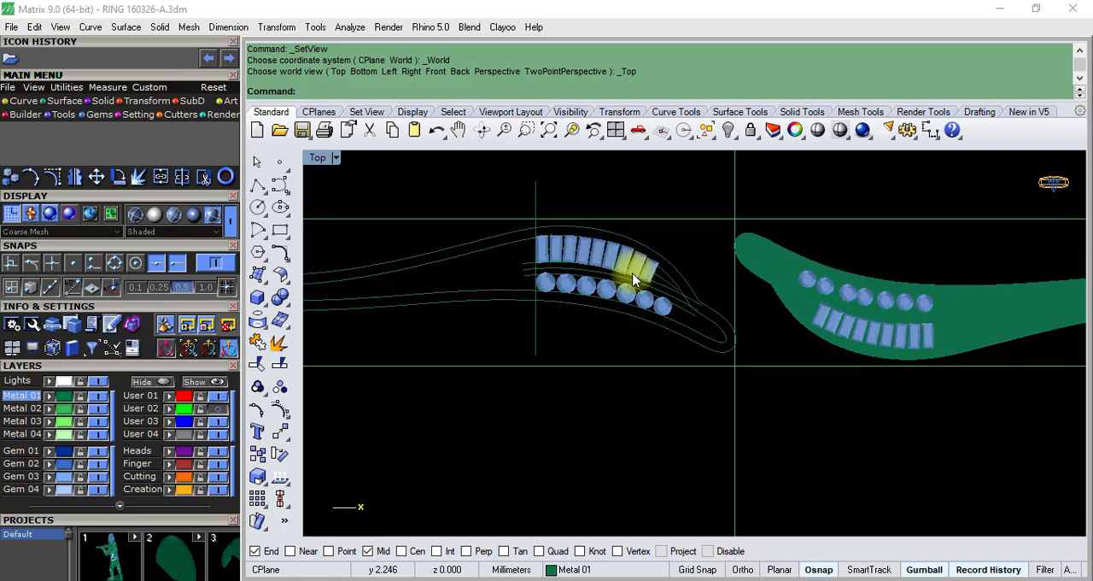
scroll(633, 279, up, 2)
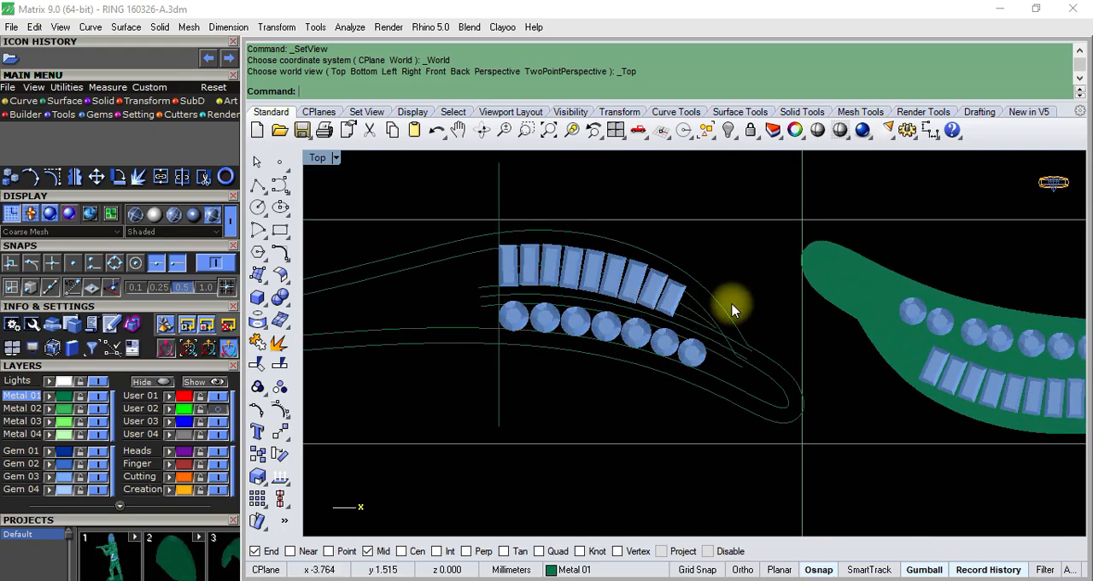
click(721, 305)
scroll(678, 313, down, 4)
scroll(828, 312, up, 4)
click(792, 291)
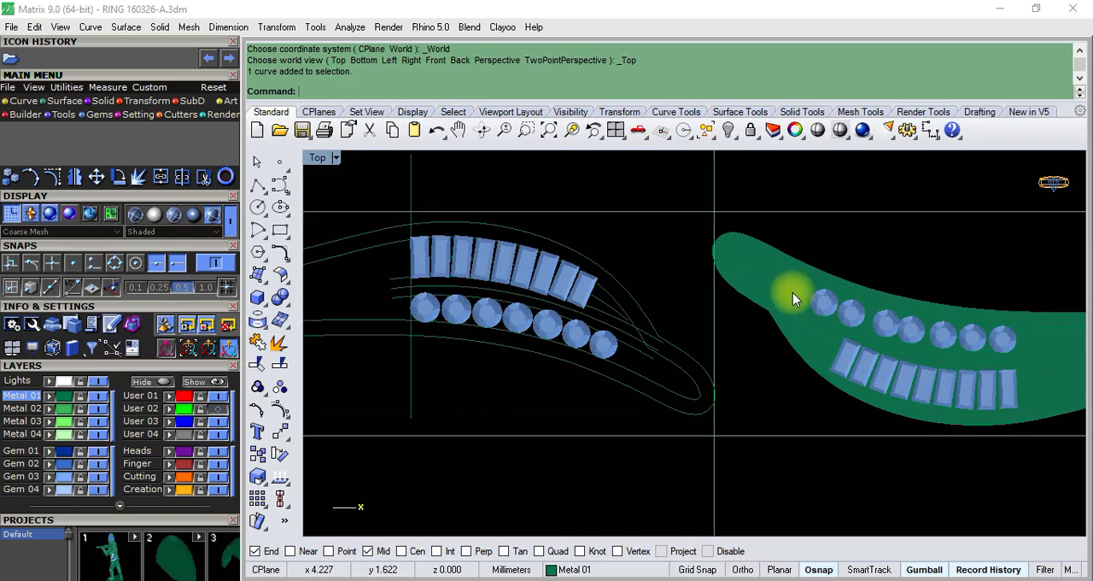
scroll(711, 311, down, 2)
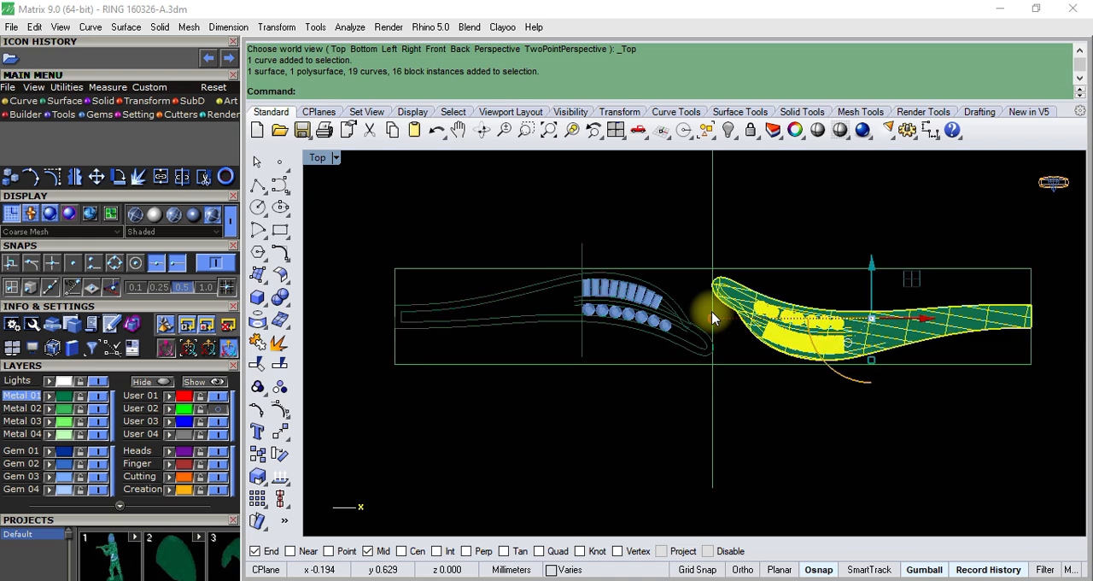
key(Delete)
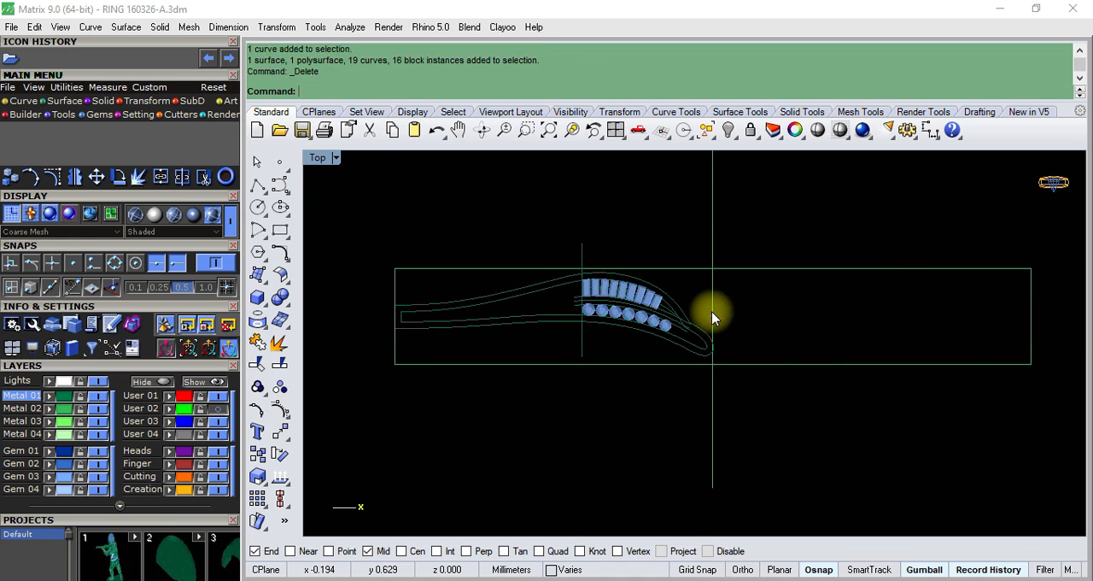
- Switch to the photo viewer, check the reference ring photos R (2).jpeg and R (1).jpeg, and return to the model
click(504, 579)
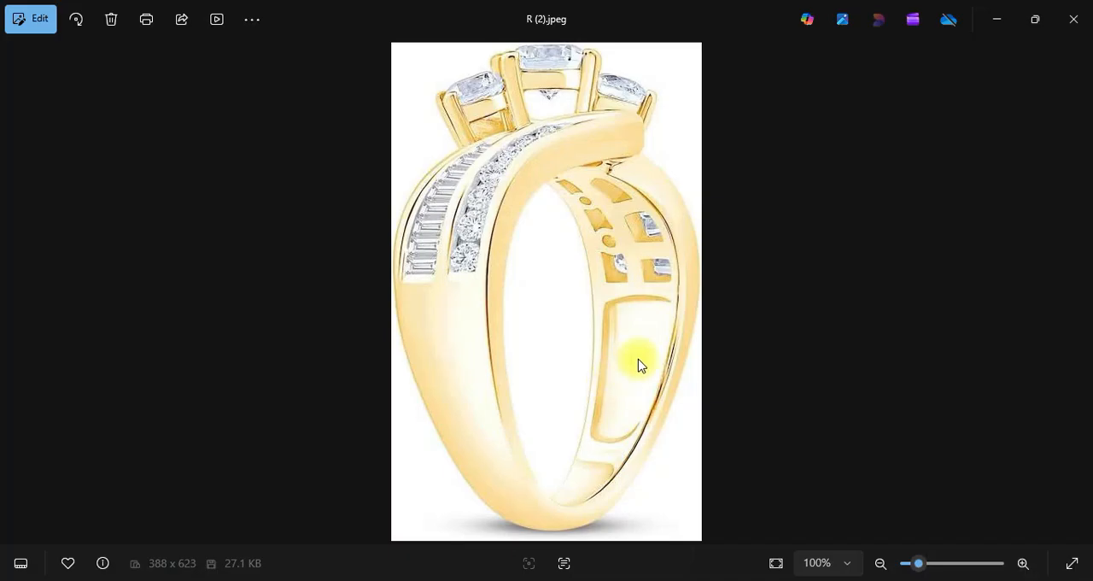
click(15, 294)
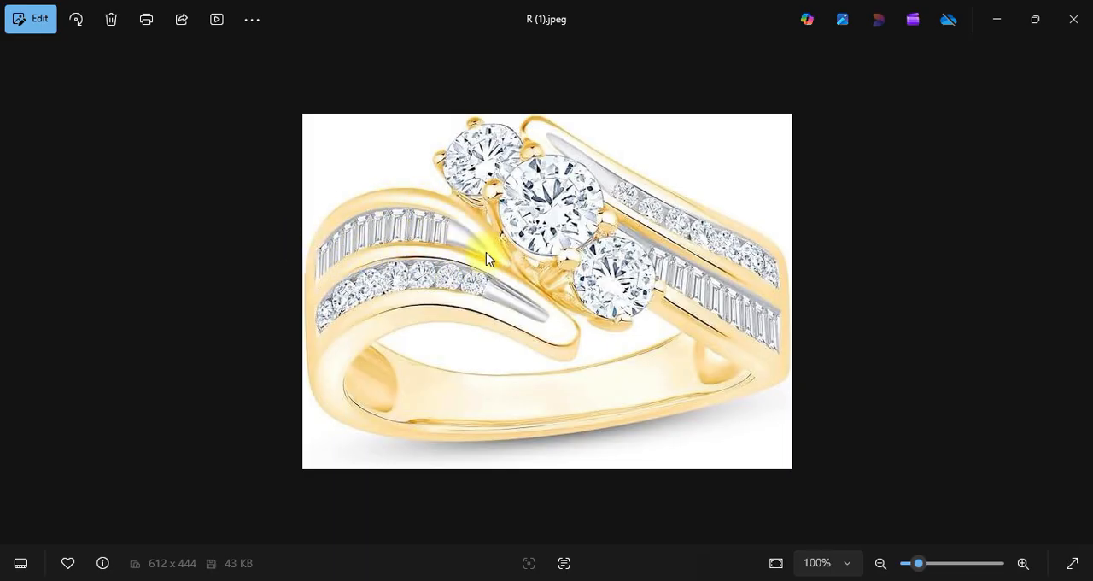
click(998, 24)
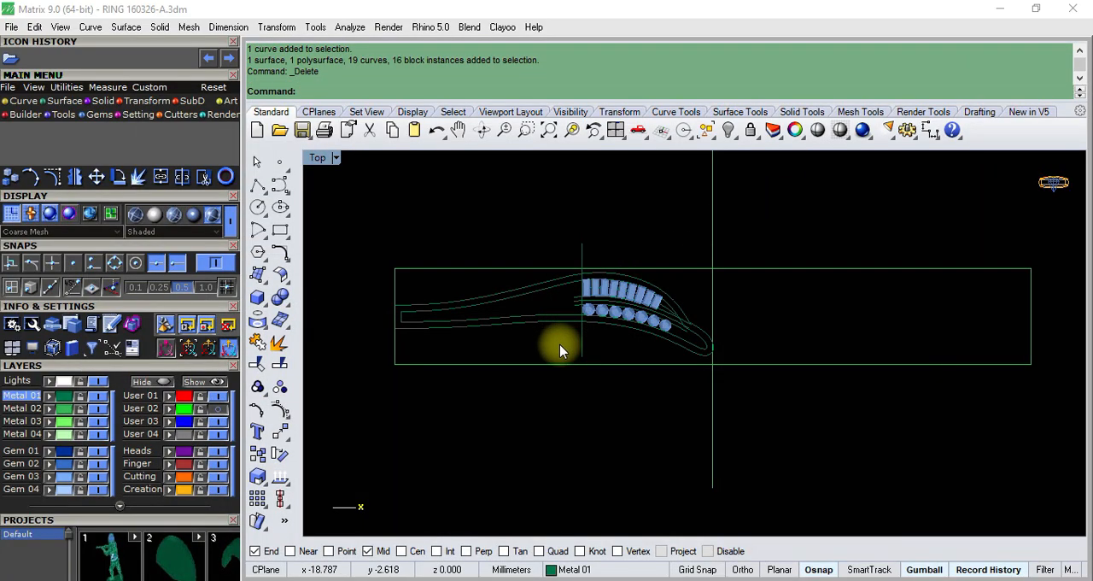
- Examine the spacing of the baguette and round gem rows and their guide curves
scroll(624, 317, down, 2)
scroll(624, 317, up, 5)
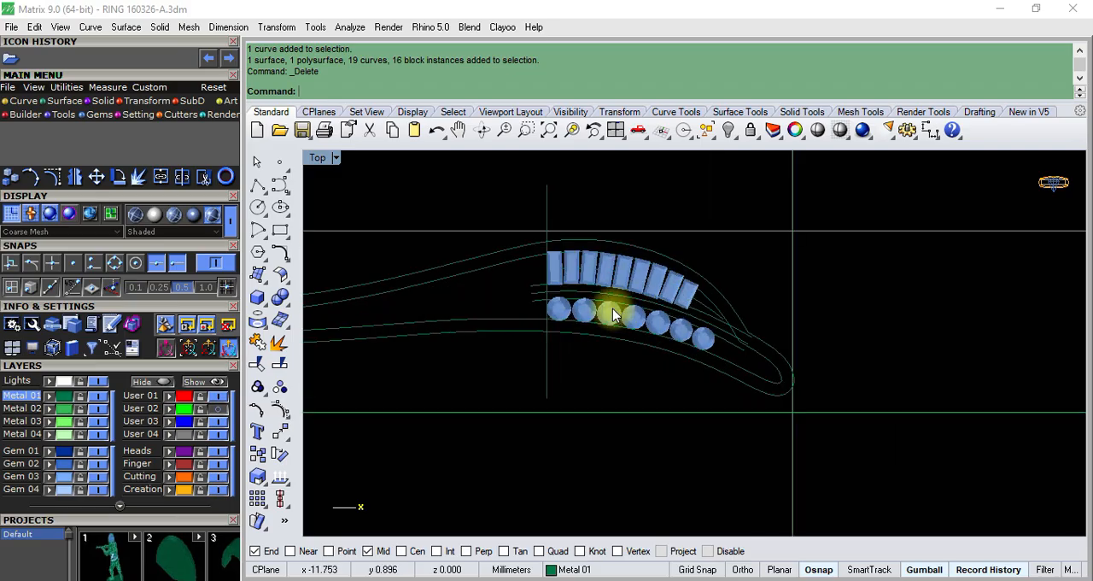
click(617, 278)
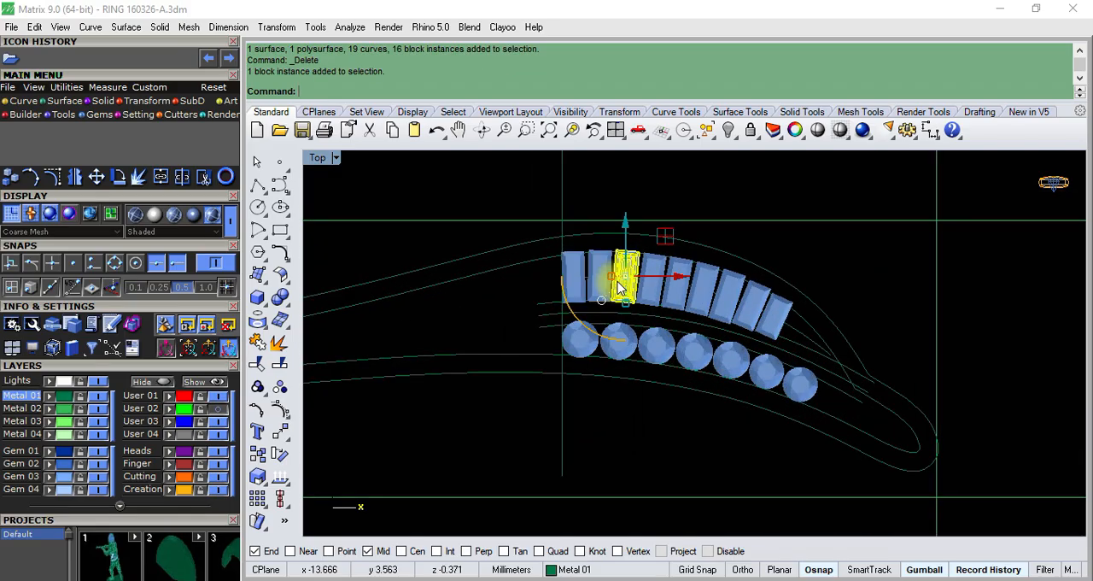
scroll(713, 321, up, 2)
scroll(703, 299, down, 4)
scroll(773, 324, up, 2)
click(774, 325)
scroll(773, 331, up, 6)
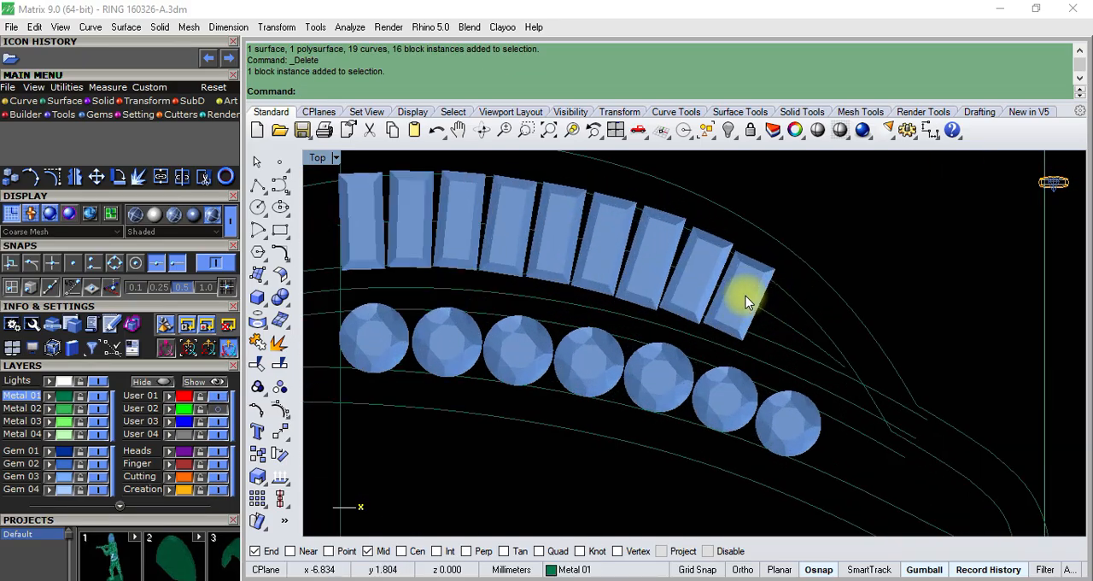
scroll(759, 322, down, 3)
click(794, 341)
scroll(724, 328, down, 6)
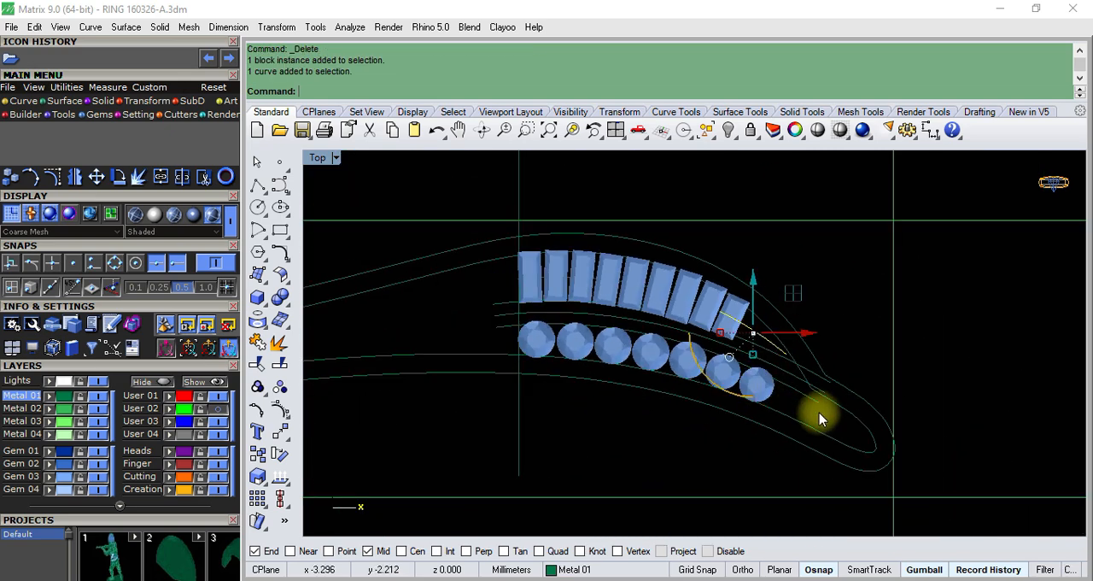
click(819, 416)
- Shift the second-to-last round gem near the pointed tip slightly downward within its channel curves
scroll(786, 402, up, 6)
scroll(720, 369, up, 9)
scroll(745, 363, down, 8)
scroll(610, 326, up, 2)
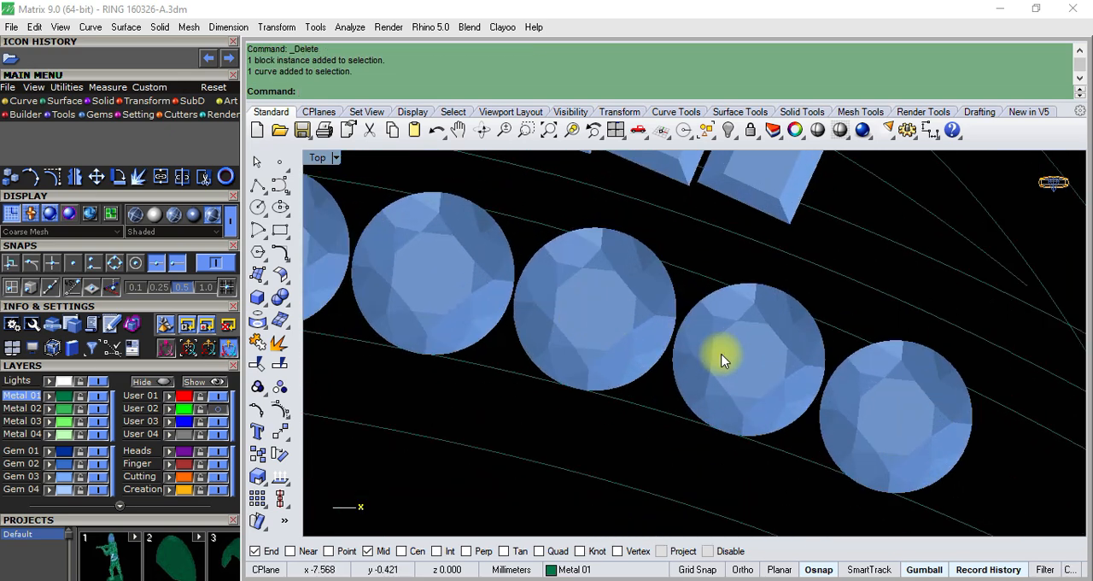
click(726, 359)
scroll(725, 357, up, 3)
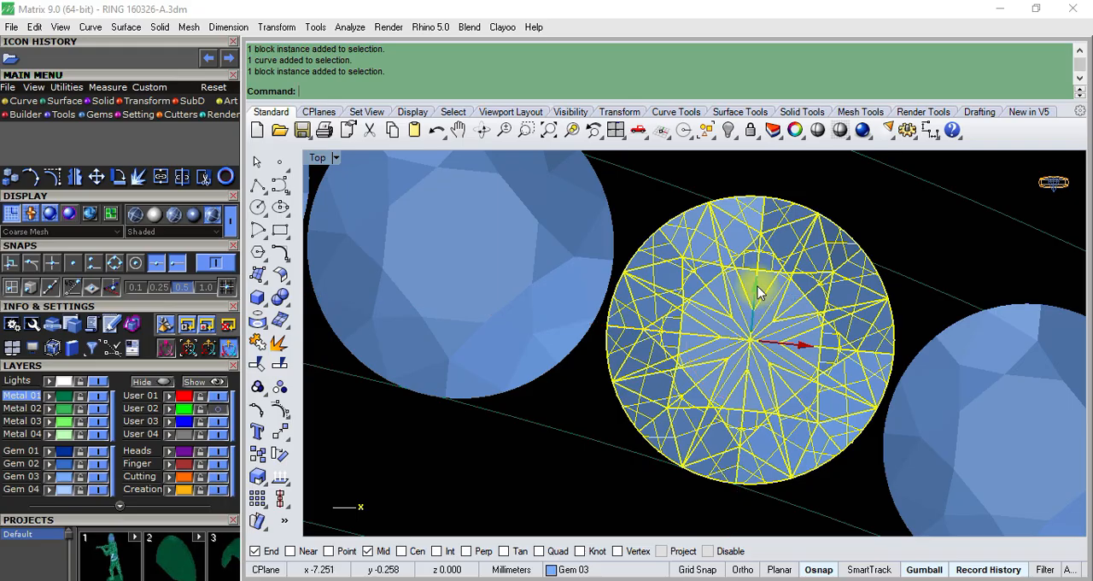
drag(760, 293, 760, 295)
scroll(793, 365, down, 5)
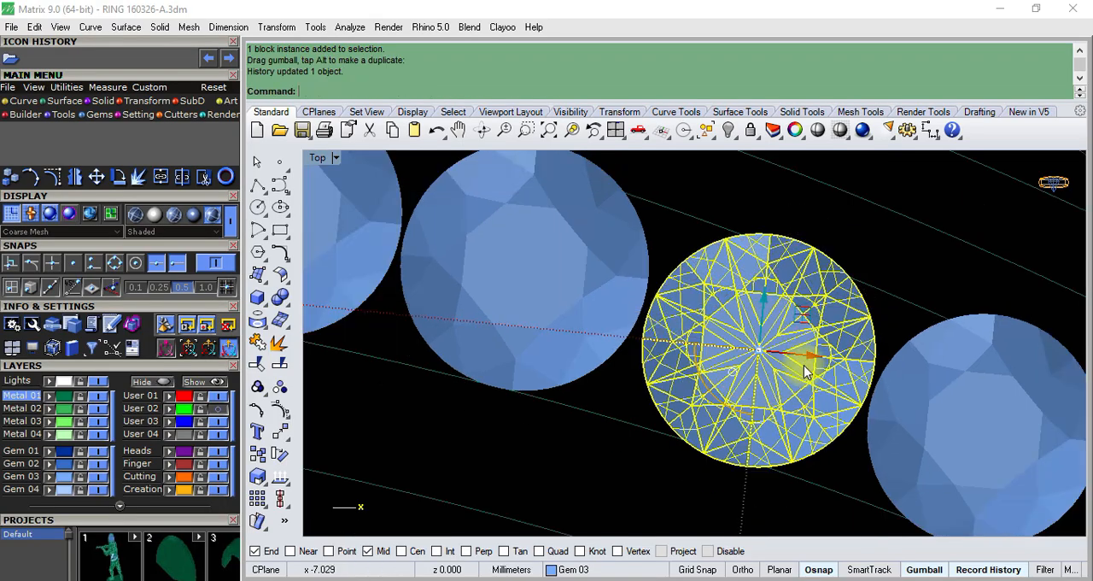
- Shift the fifth round gem of the row slightly downward to centre it between the channel curves
scroll(690, 402, up, 2)
click(691, 401)
scroll(708, 313, up, 3)
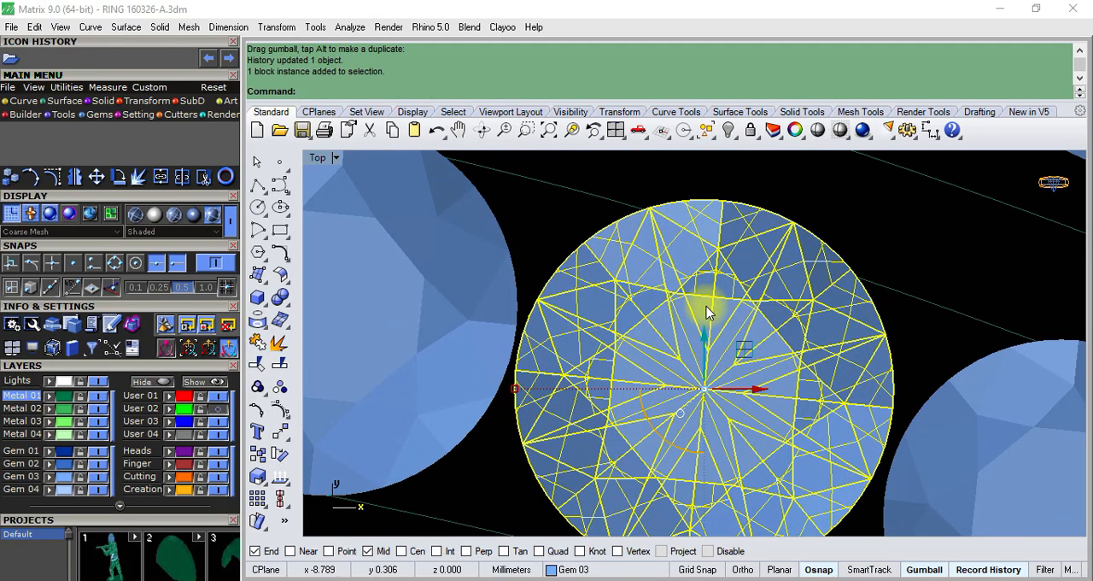
scroll(707, 313, down, 2)
drag(725, 293, 727, 302)
scroll(586, 269, down, 2)
scroll(708, 342, up, 3)
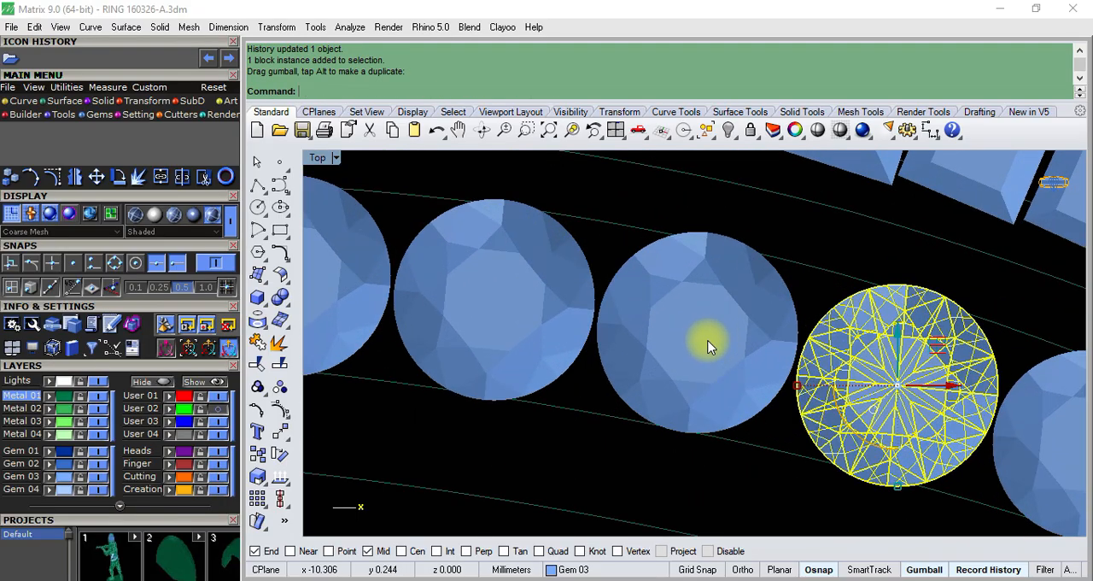
- Shift the middle round gem of the row slightly downward and check the alignment of the remaining round gems
click(708, 336)
drag(696, 282, 697, 289)
scroll(700, 292, down, 3)
scroll(726, 291, down, 4)
scroll(482, 269, up, 4)
scroll(582, 314, up, 4)
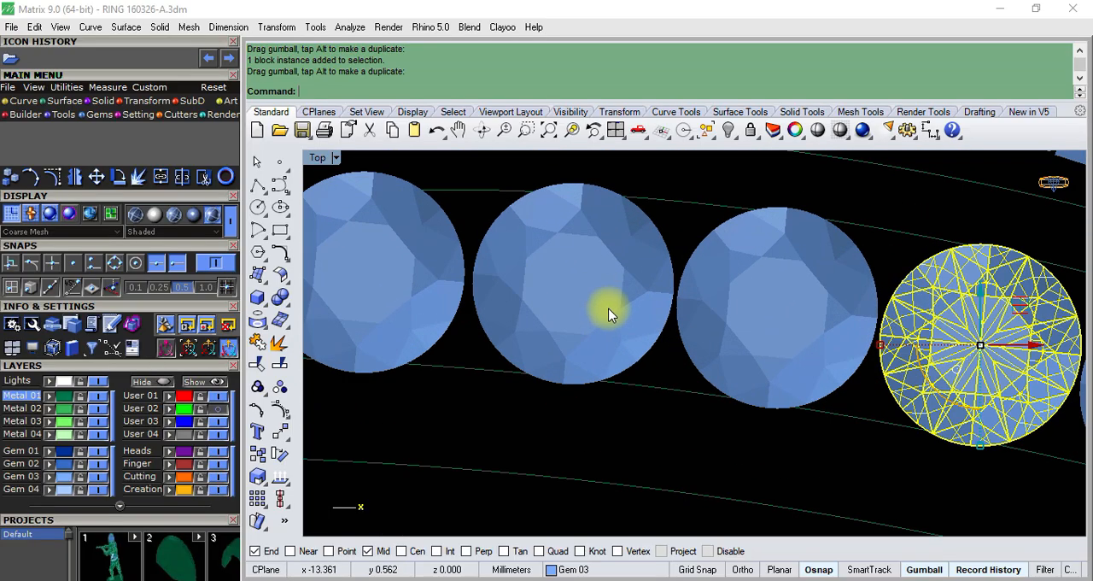
scroll(610, 313, down, 4)
scroll(535, 261, up, 4)
scroll(540, 324, down, 3)
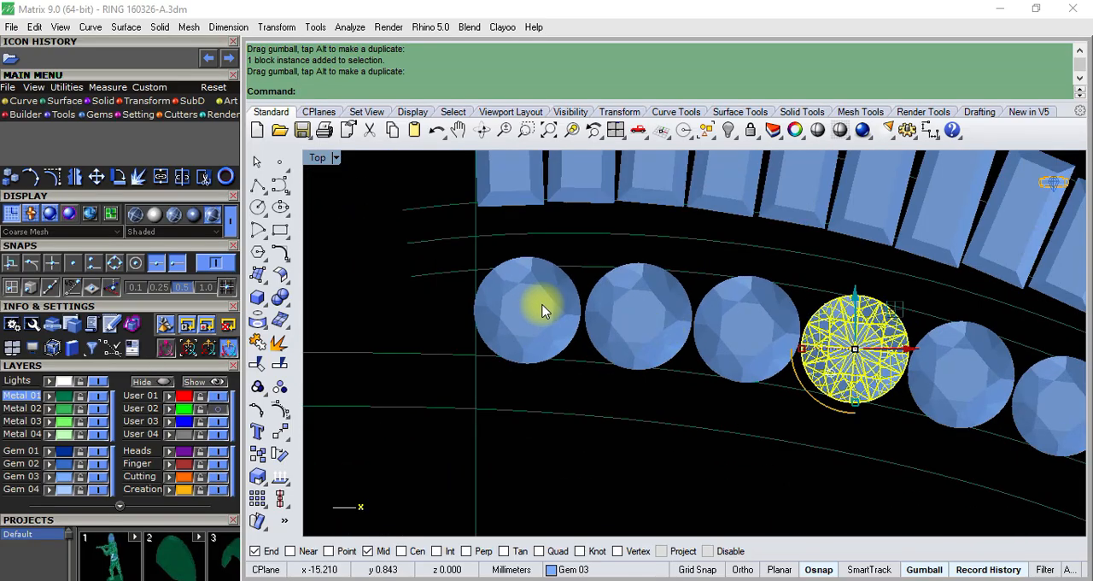
scroll(559, 305, down, 5)
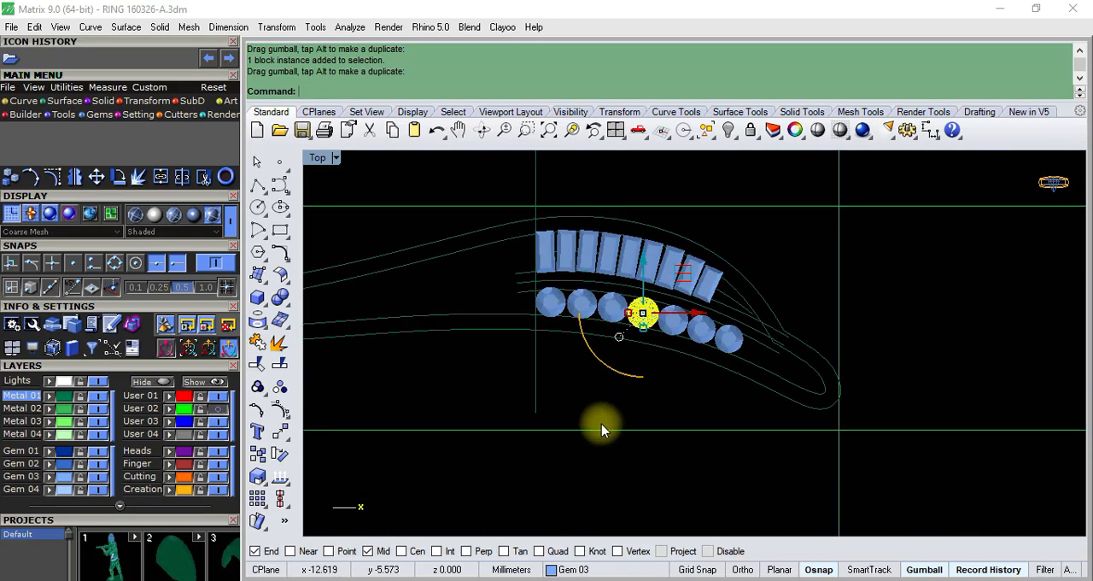
- Examine how the lower edges of the baguette row follow their inner guide curve up to the pointed tip
click(568, 402)
scroll(658, 293, up, 5)
scroll(727, 317, down, 4)
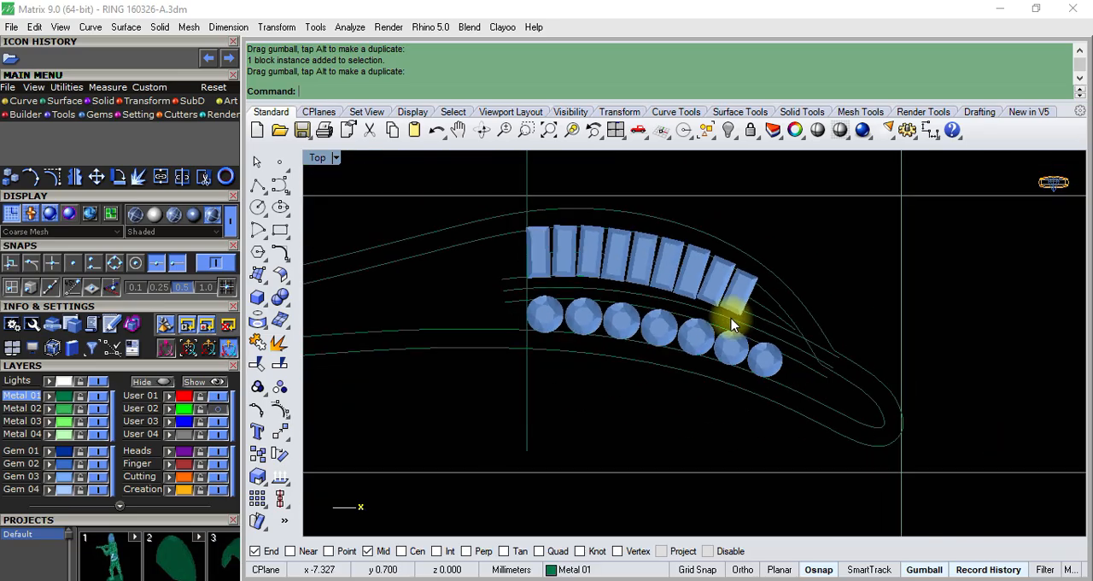
scroll(732, 325, up, 6)
click(812, 346)
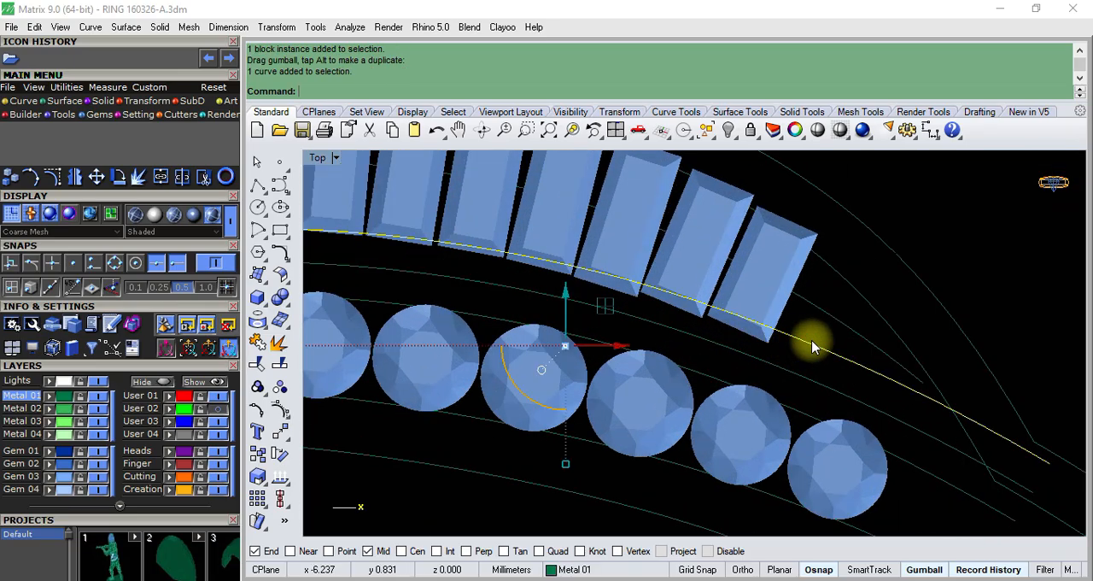
scroll(627, 269, down, 4)
scroll(541, 317, up, 6)
scroll(556, 326, down, 5)
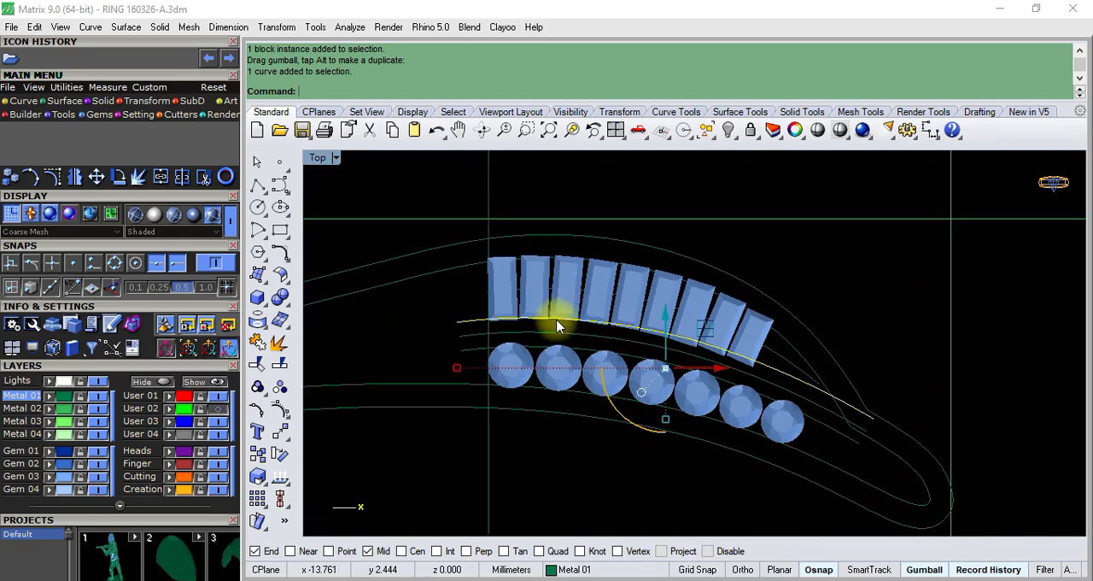
scroll(560, 277, up, 4)
scroll(561, 277, down, 2)
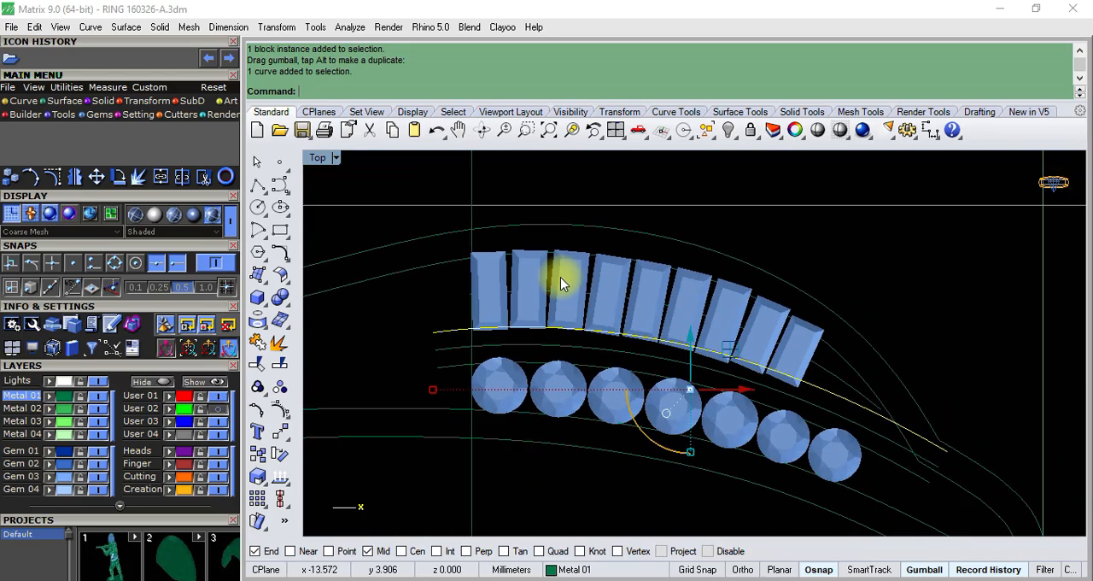
scroll(560, 277, down, 2)
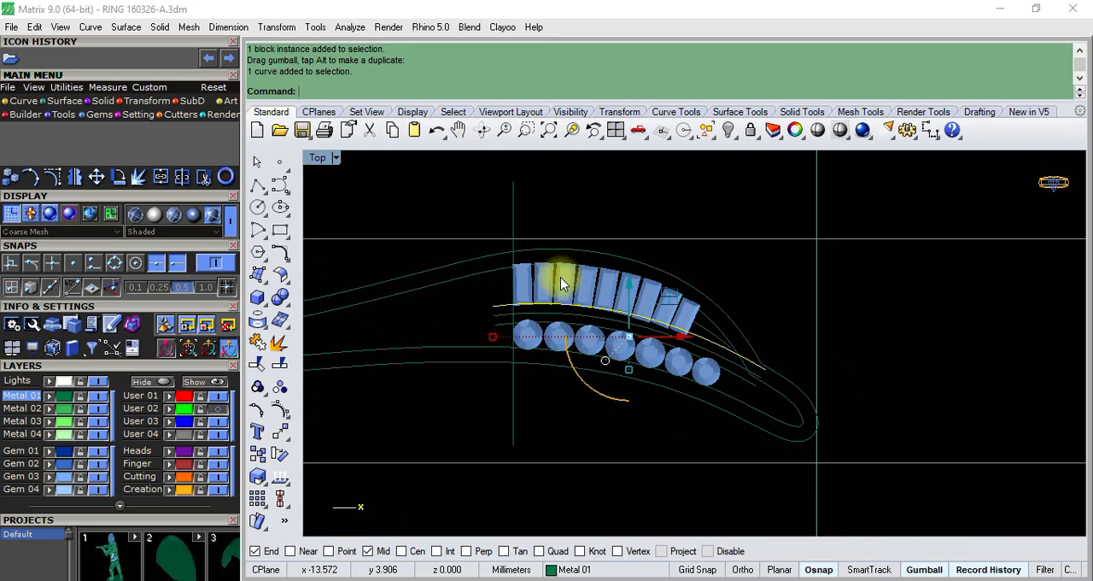
- Examine how the round gems sit between the upper and lower channel curves along the whole row
scroll(510, 354, up, 1)
scroll(538, 363, up, 5)
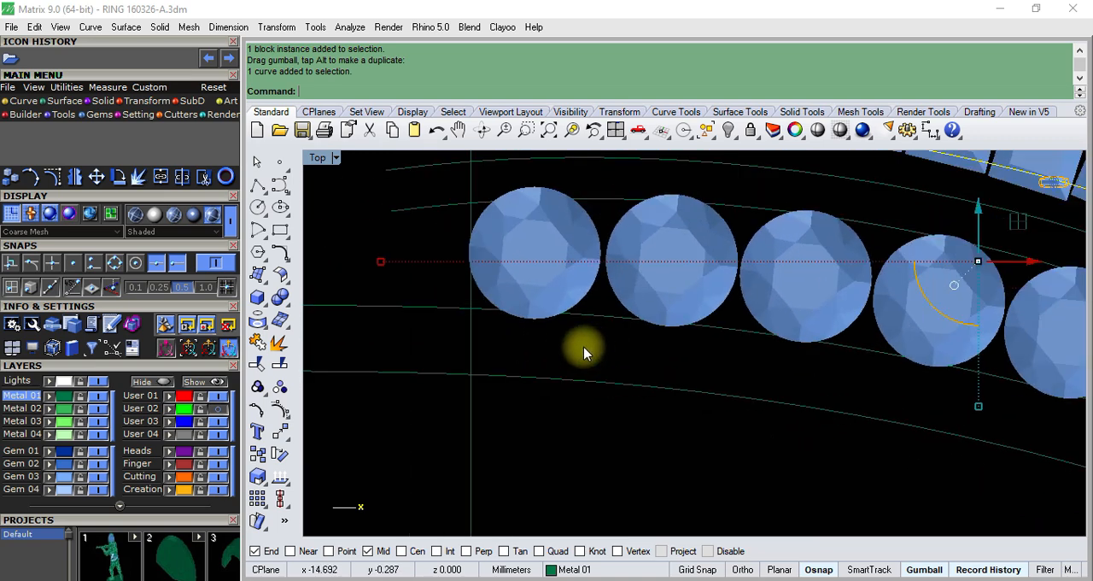
scroll(470, 361, down, 2)
scroll(530, 331, up, 1)
click(593, 330)
scroll(592, 333, down, 2)
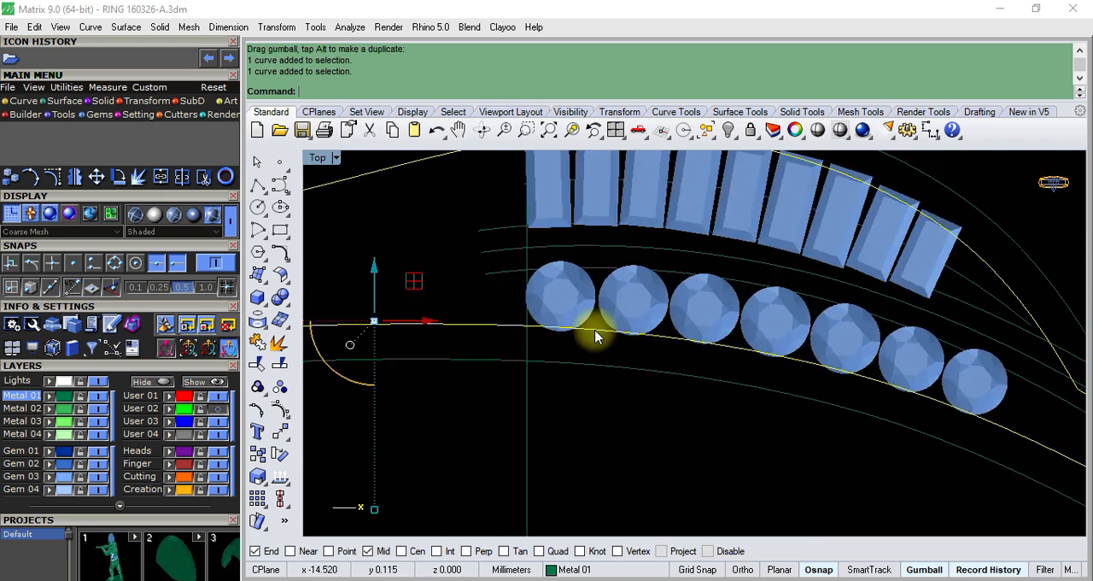
scroll(593, 282, up, 3)
click(612, 280)
scroll(602, 271, down, 2)
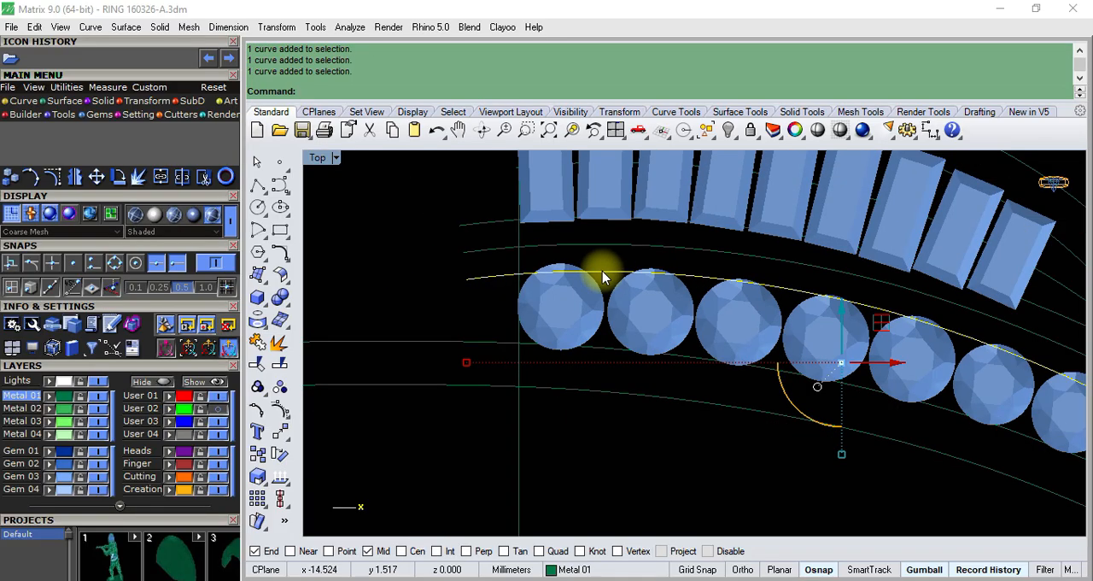
scroll(580, 279, up, 2)
scroll(561, 274, down, 2)
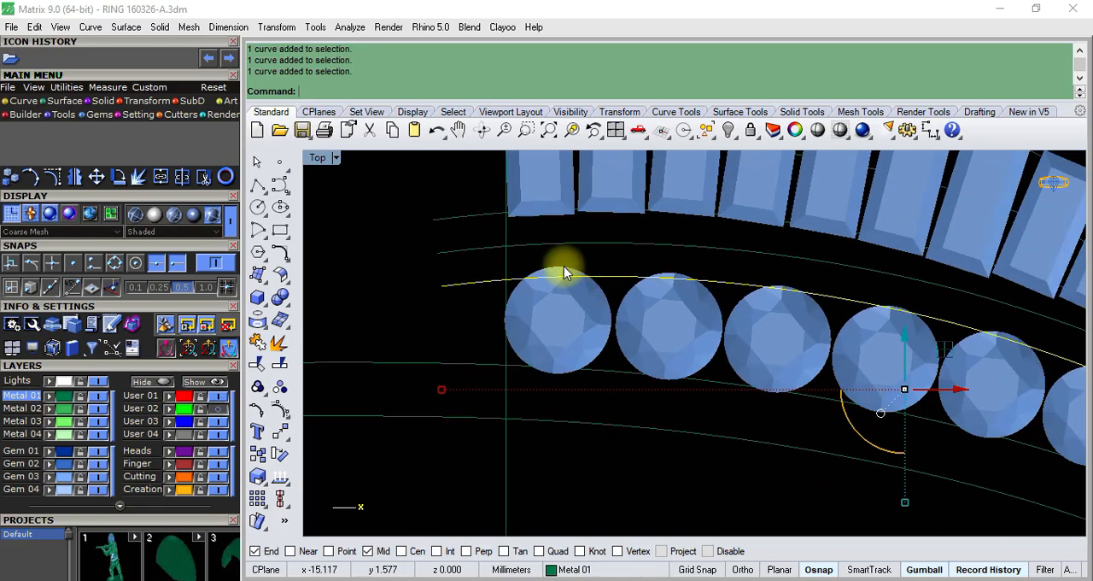
scroll(555, 356, up, 2)
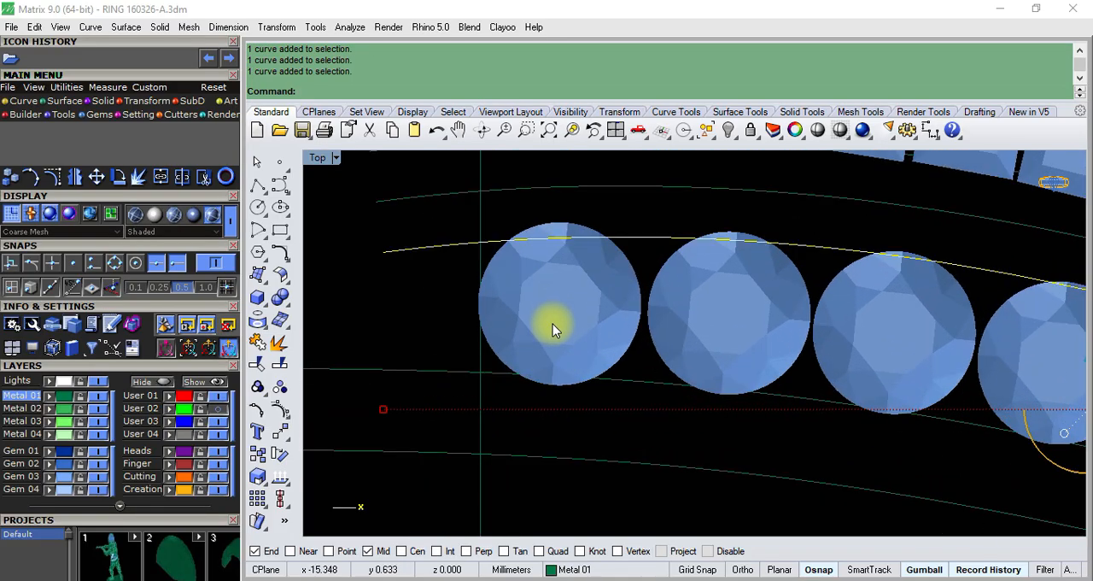
scroll(553, 314, down, 3)
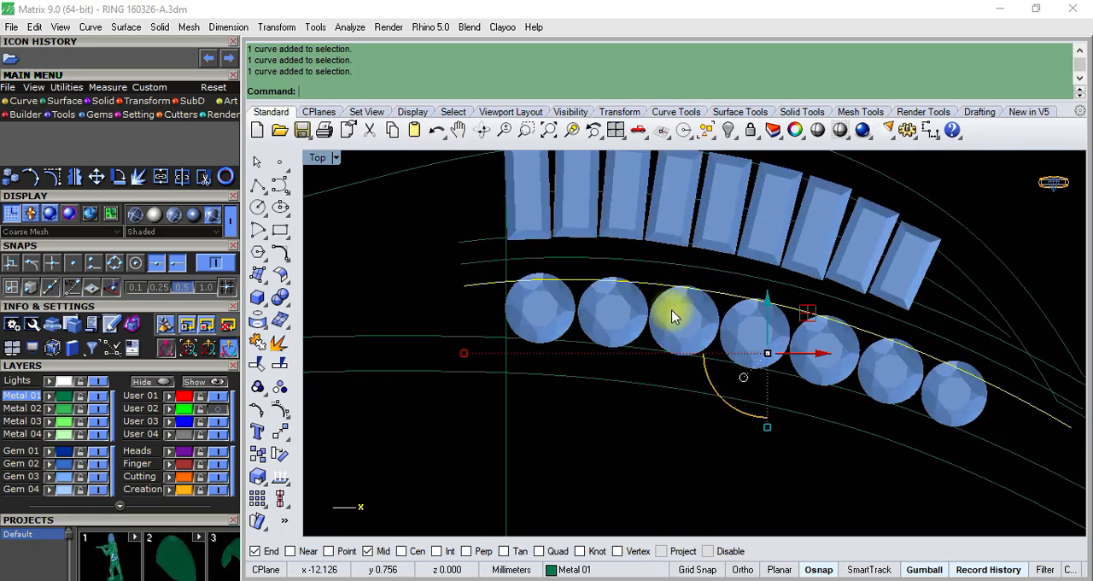
scroll(576, 292, up, 4)
scroll(576, 292, down, 3)
scroll(793, 349, up, 3)
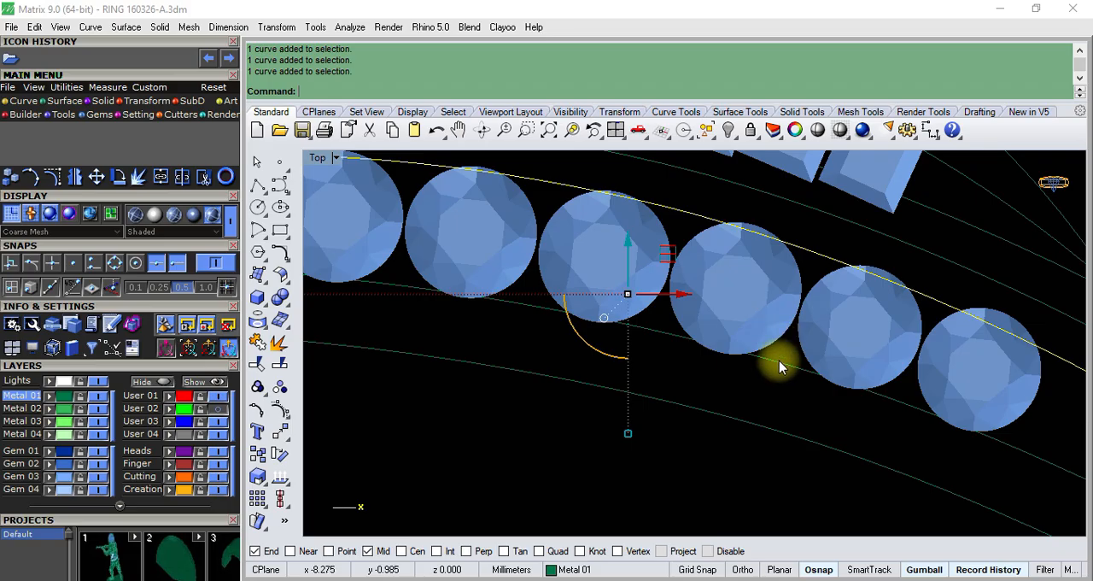
scroll(779, 366, down, 3)
scroll(791, 348, up, 4)
- Shift the second-to-last round gem near the pointed tip slightly downward to refine its position between the channel curves
click(851, 350)
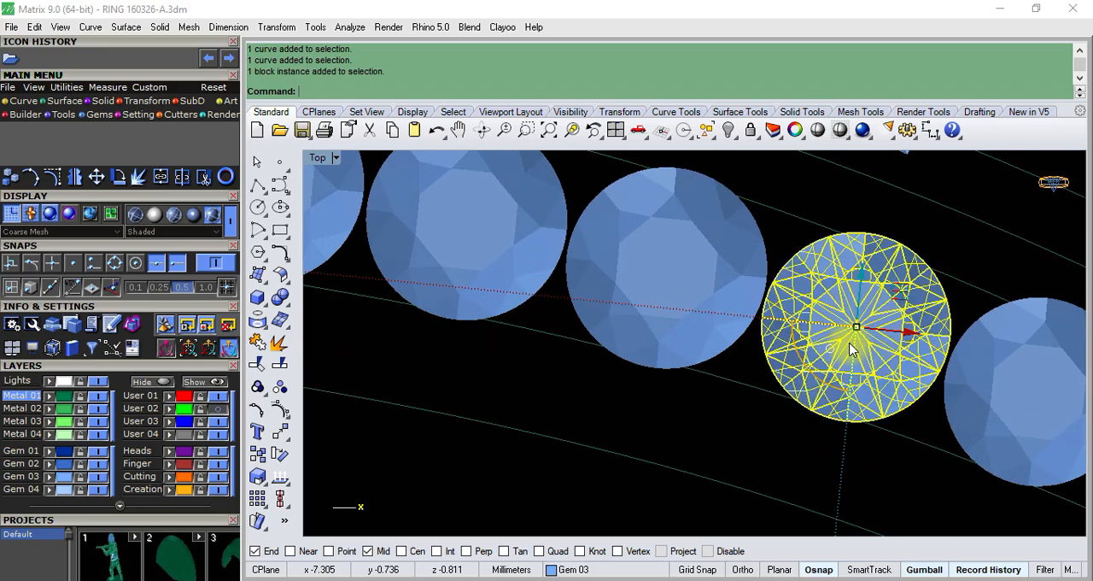
scroll(858, 309, up, 3)
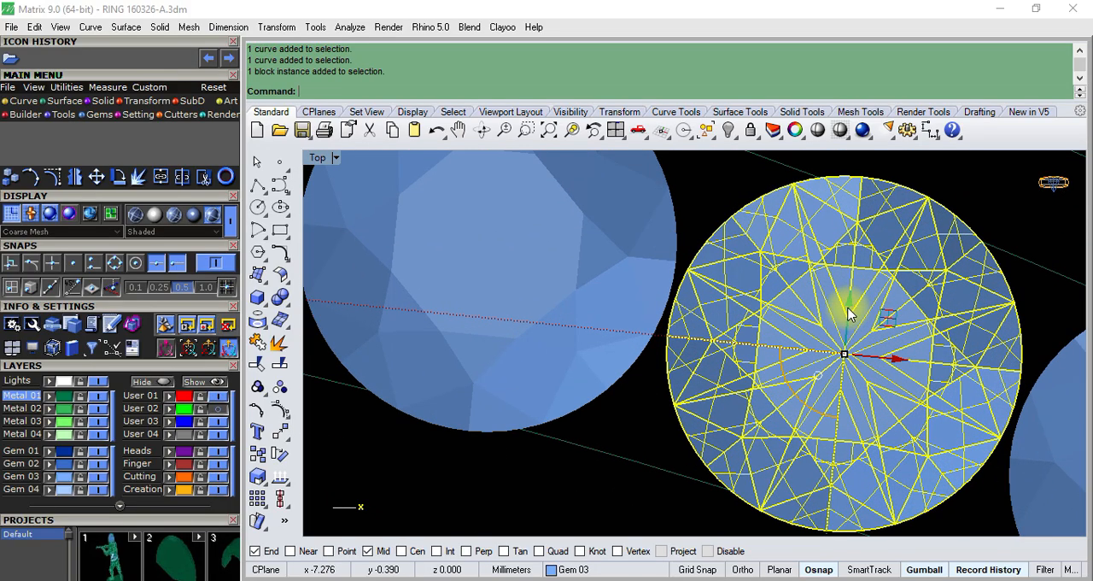
drag(849, 315, 852, 314)
scroll(837, 325, down, 5)
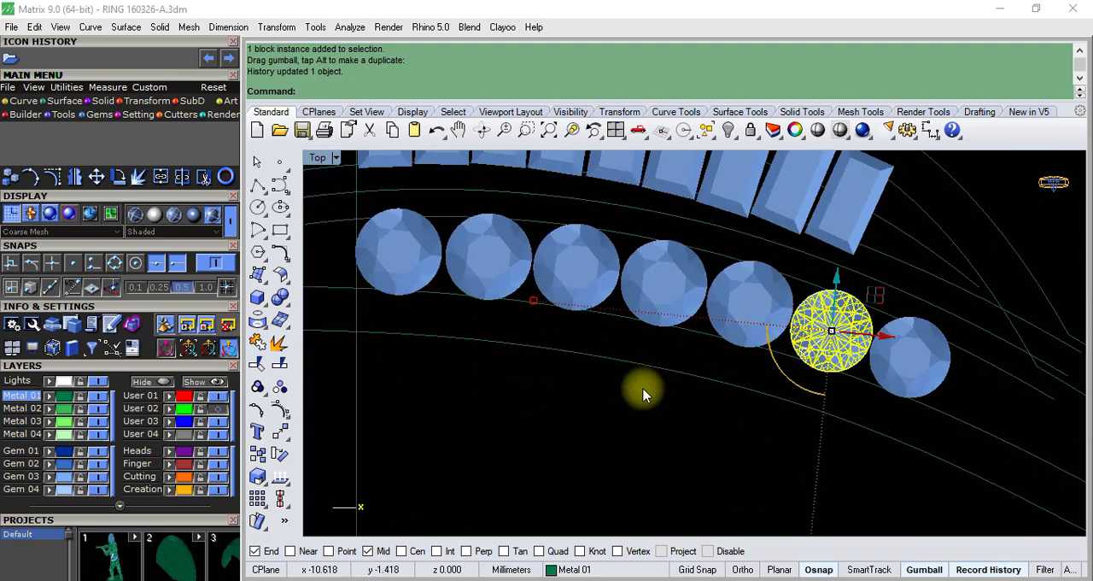
click(665, 444)
- Shift the last round gem at the pointed tip slightly downward between its channel curves
scroll(929, 343, up, 4)
click(897, 412)
scroll(907, 357, up, 2)
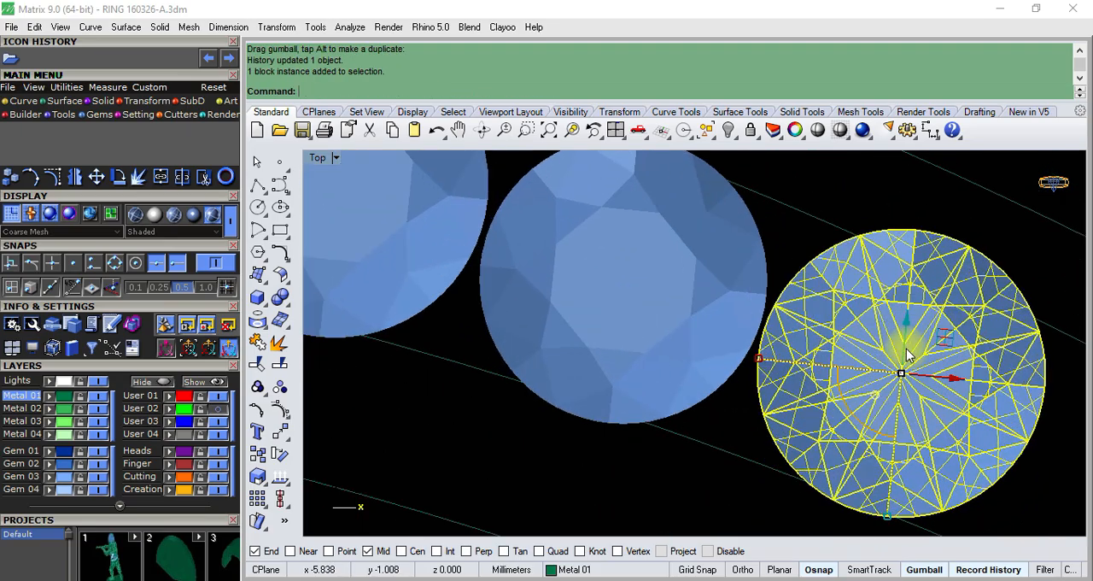
drag(903, 317, 910, 342)
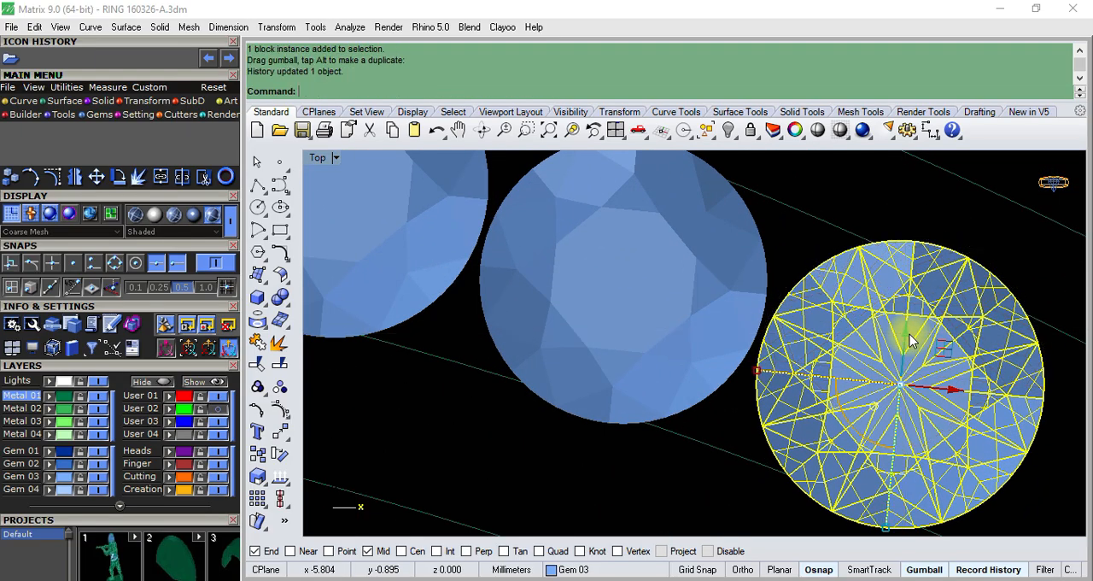
- Check the spacing and centring of all seven round gems within their channel curves
scroll(910, 342, down, 4)
scroll(731, 288, up, 3)
scroll(737, 330, down, 3)
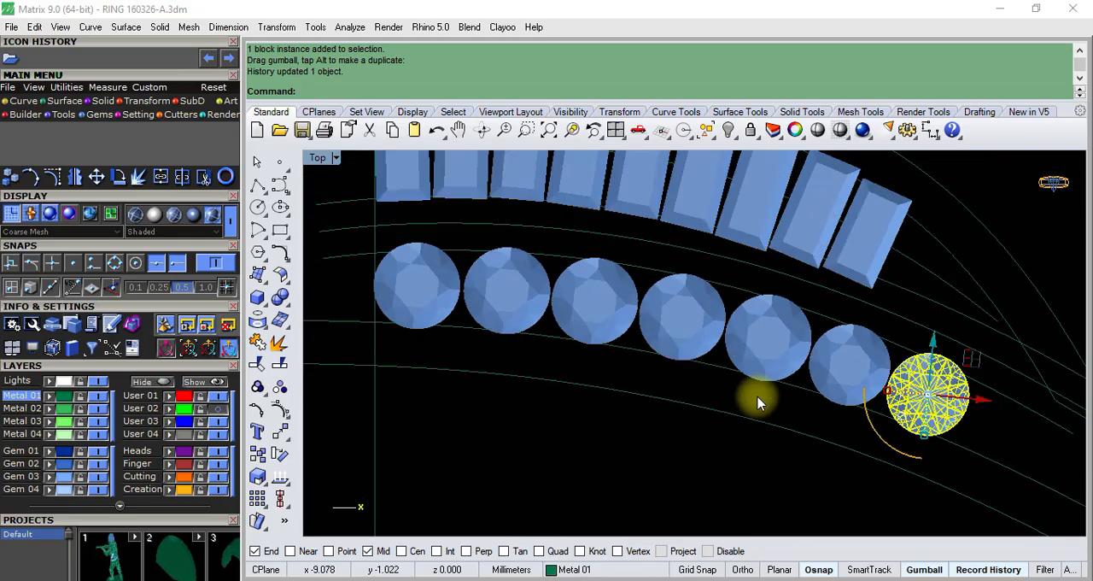
scroll(759, 403, up, 3)
scroll(788, 367, down, 1)
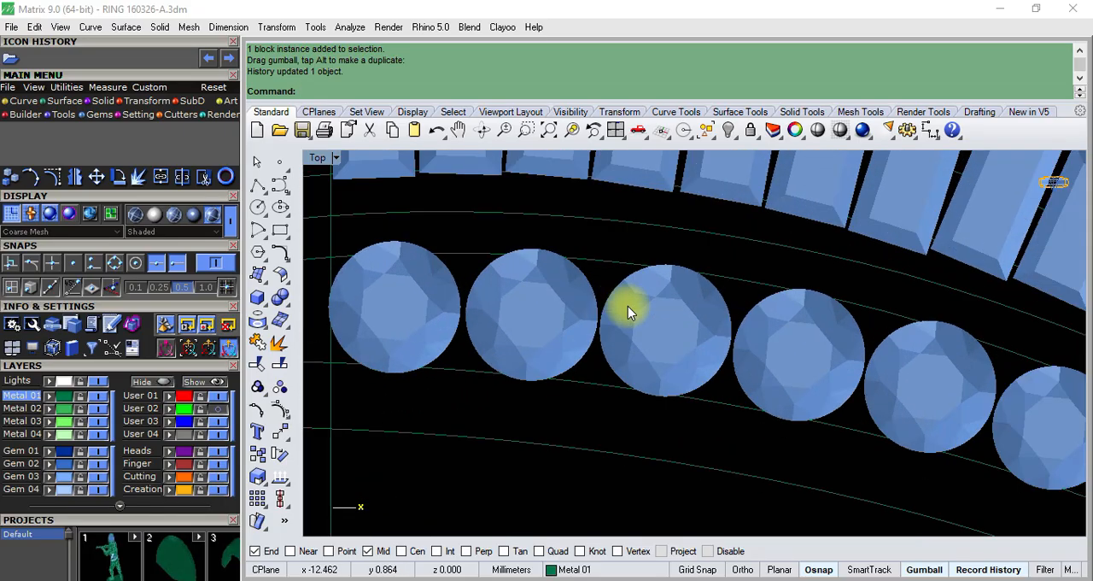
scroll(627, 306, down, 1)
scroll(534, 320, up, 1)
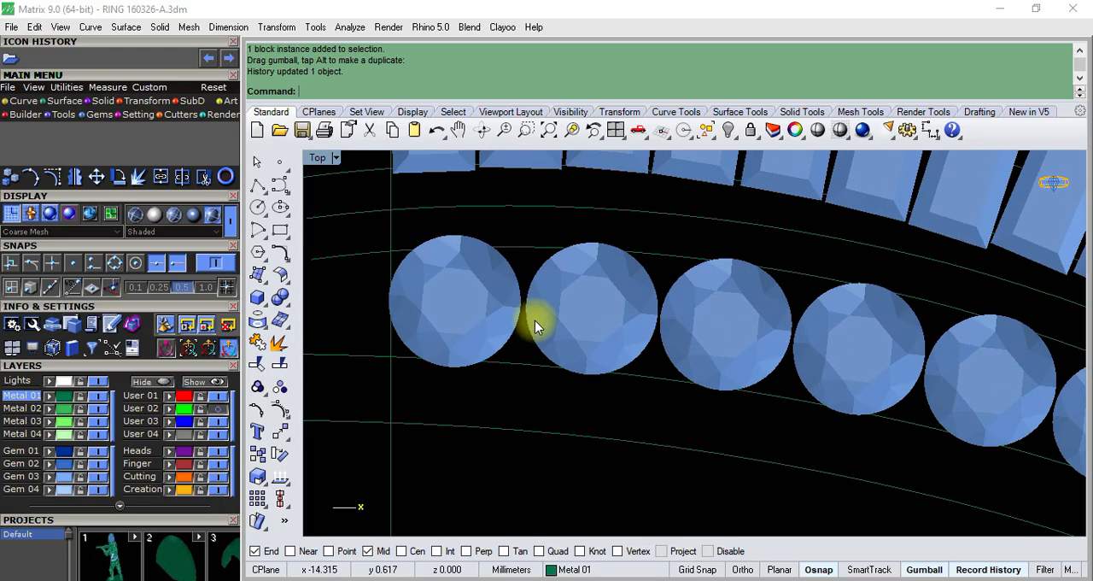
scroll(730, 370, down, 3)
scroll(729, 369, down, 6)
scroll(672, 301, up, 3)
scroll(651, 301, down, 5)
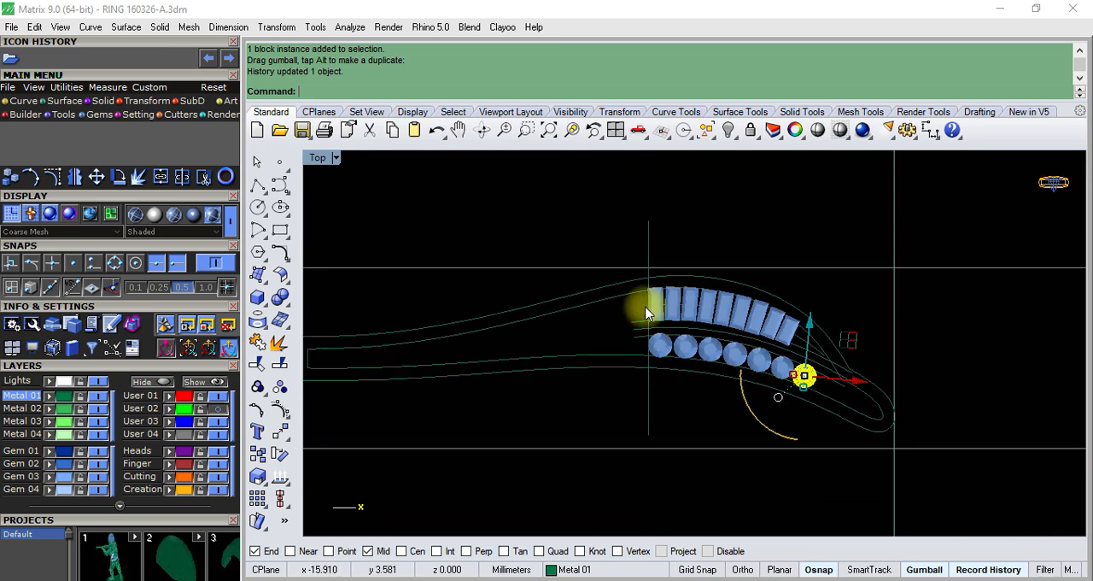
- Inspect the first baguettes and highlight their lower guide curve to check how it overlaps the edges of the row
click(577, 326)
scroll(689, 295, up, 4)
scroll(689, 295, up, 5)
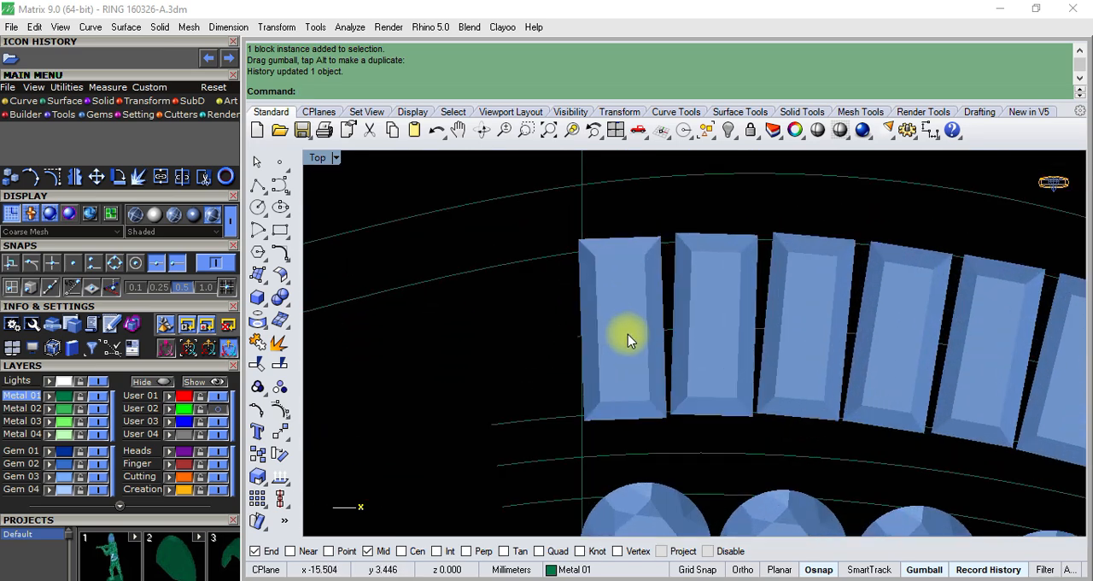
click(628, 336)
click(536, 419)
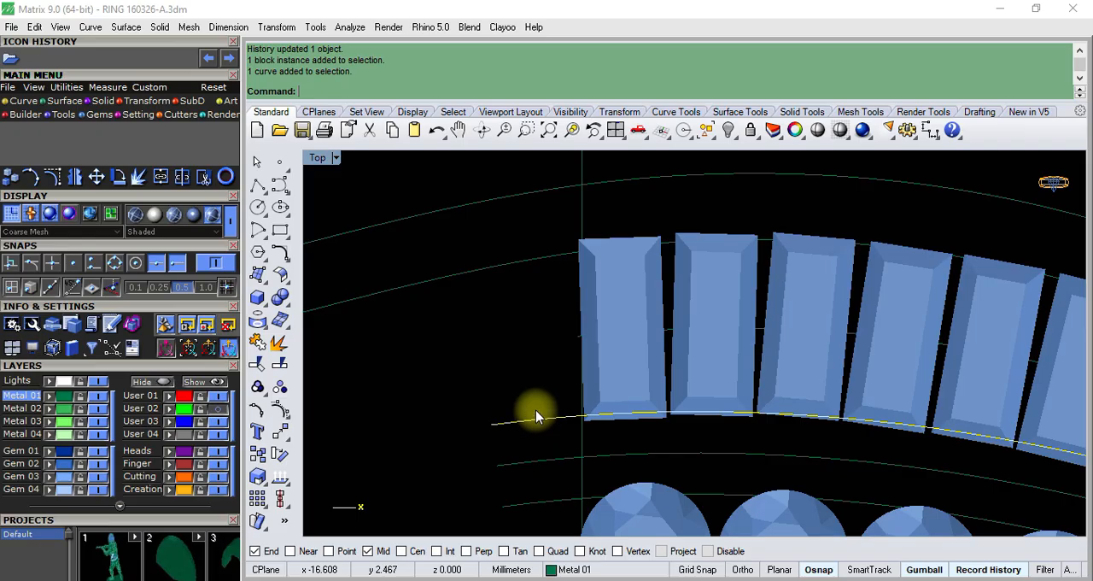
scroll(640, 361, down, 3)
scroll(641, 363, up, 3)
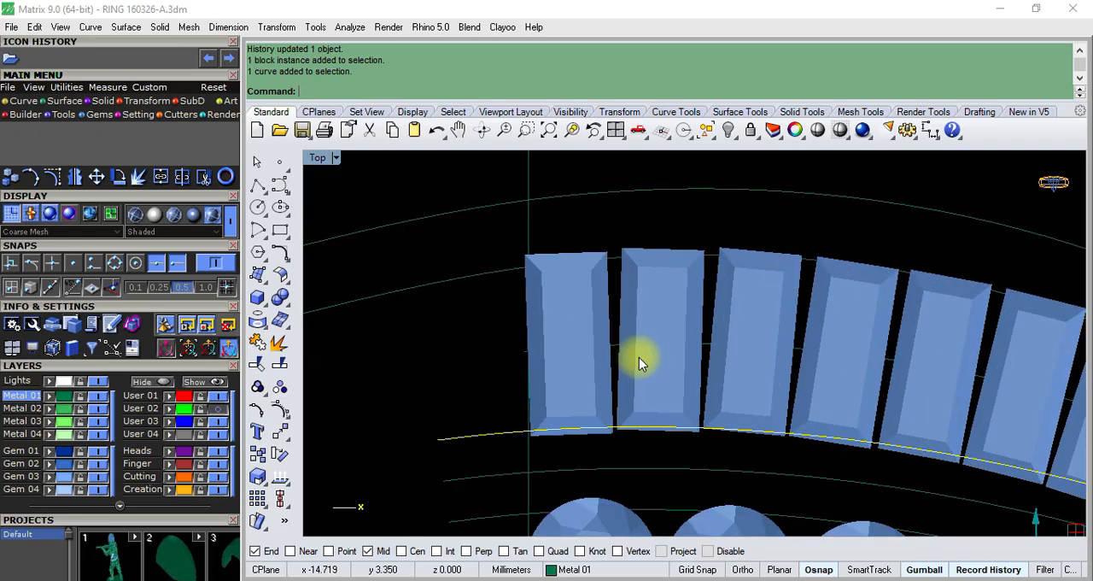
scroll(640, 363, down, 3)
scroll(686, 407, up, 3)
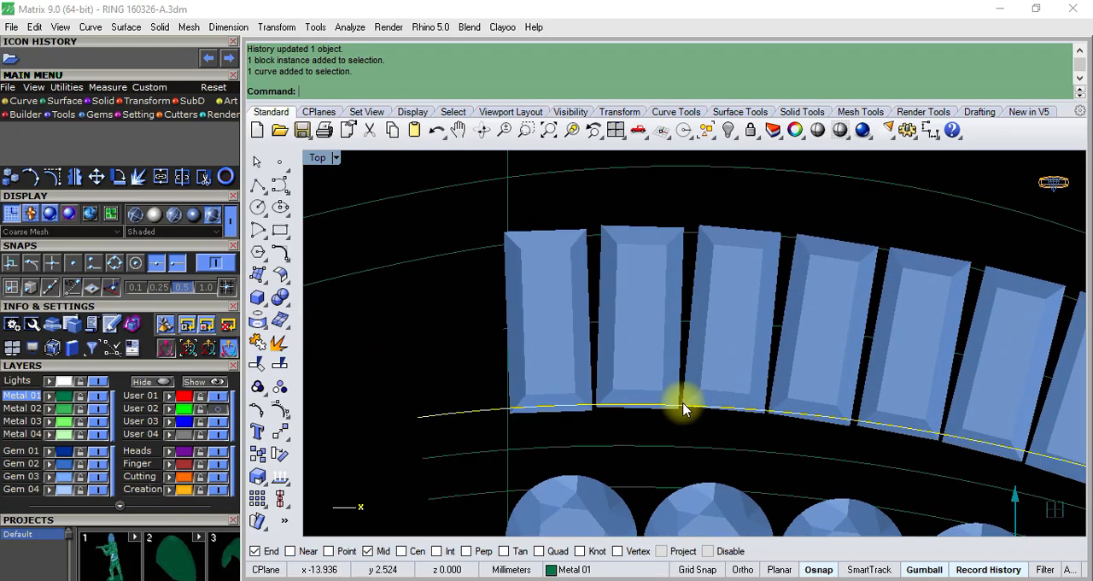
scroll(601, 367, down, 3)
scroll(783, 439, up, 3)
scroll(690, 368, down, 4)
scroll(813, 418, up, 2)
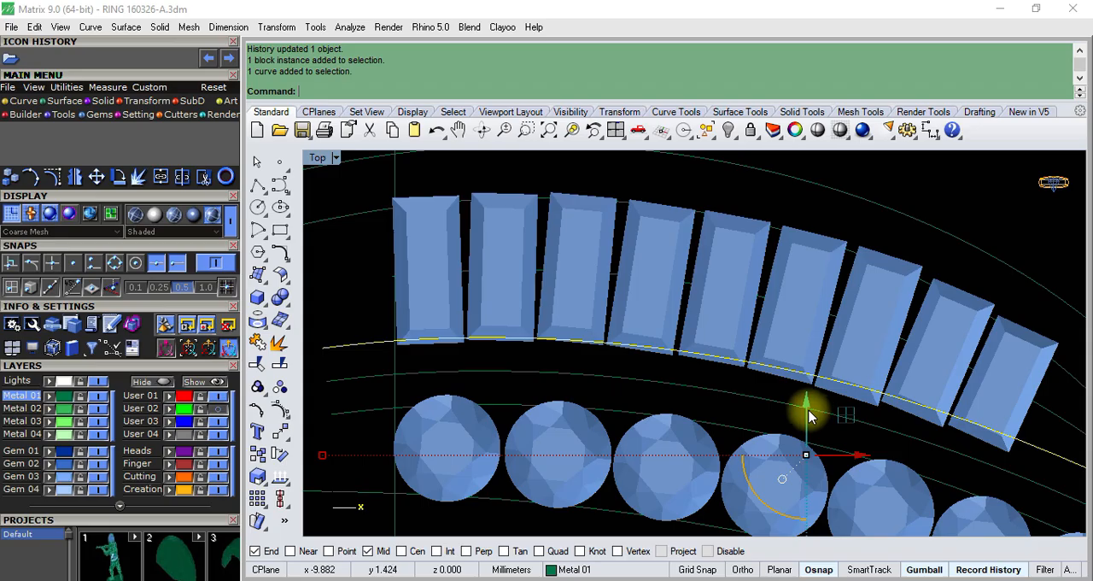
scroll(695, 370, down, 3)
scroll(627, 361, up, 4)
- Inspect the second baguette and the gaps between all baguettes, comparing the row with the round gems beneath
click(625, 356)
scroll(622, 342, down, 3)
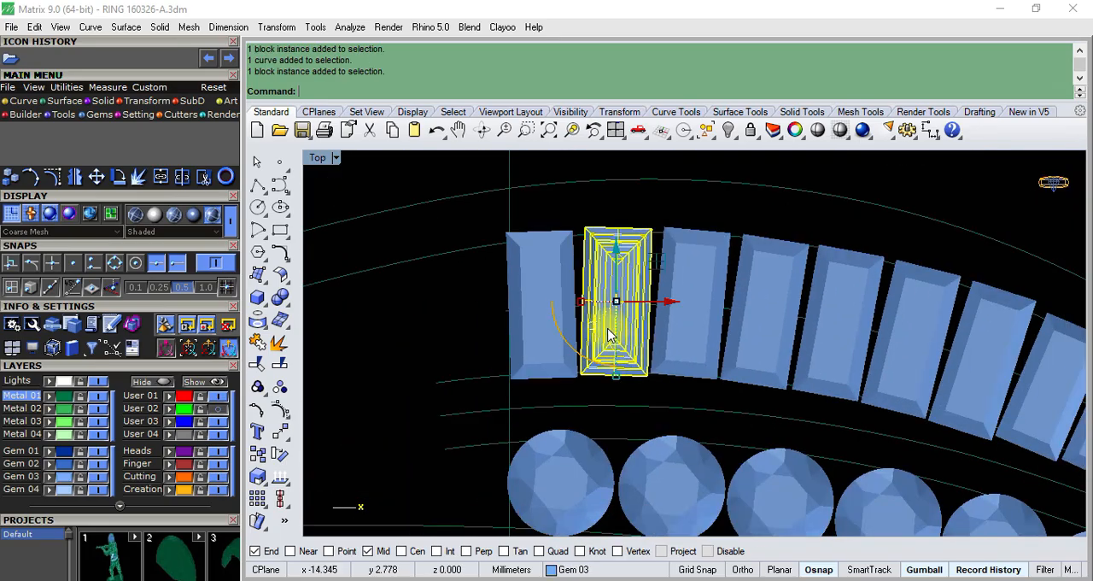
scroll(592, 278, up, 4)
scroll(597, 287, down, 4)
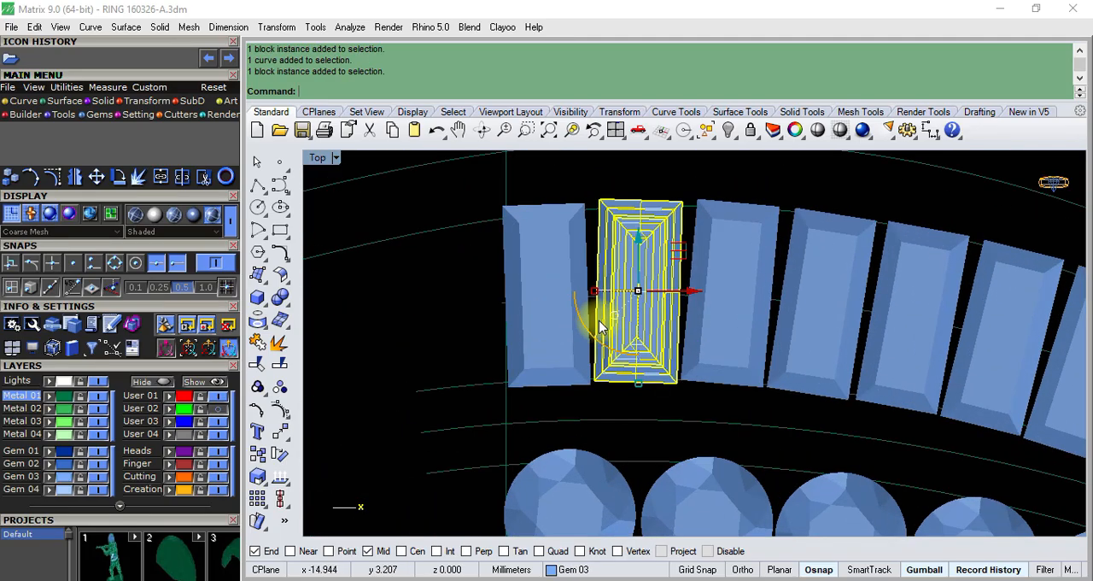
click(482, 322)
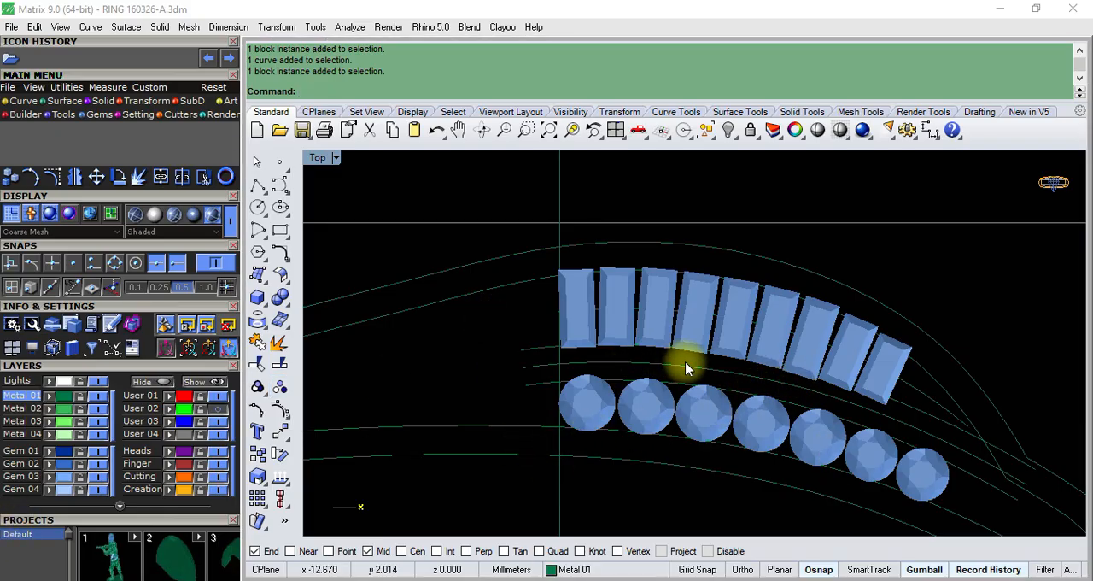
scroll(687, 360, up, 2)
scroll(687, 360, down, 5)
scroll(771, 383, up, 4)
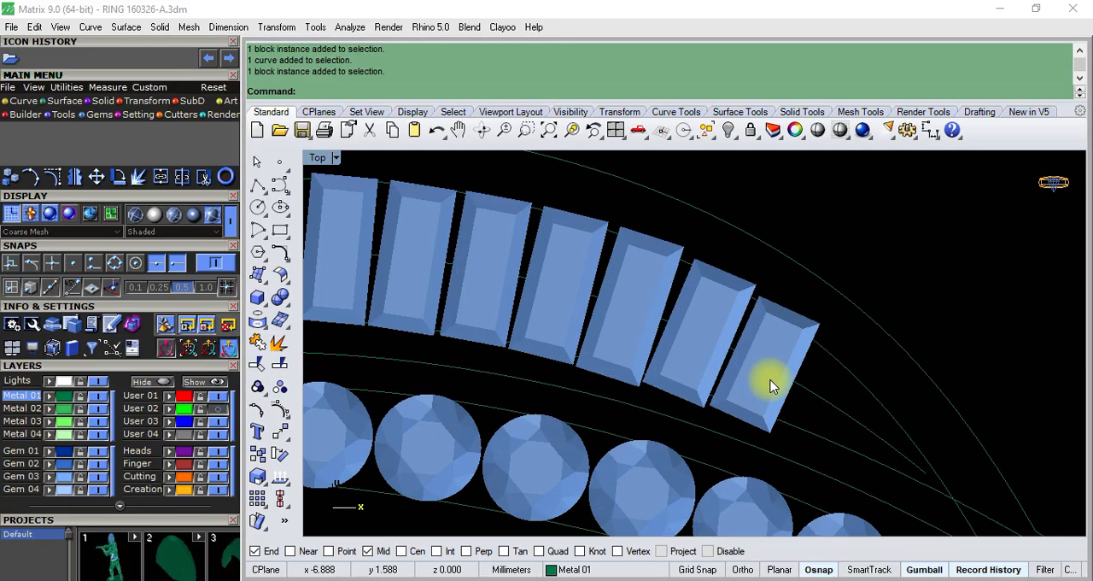
scroll(775, 391, down, 3)
scroll(720, 421, up, 1)
scroll(641, 390, up, 2)
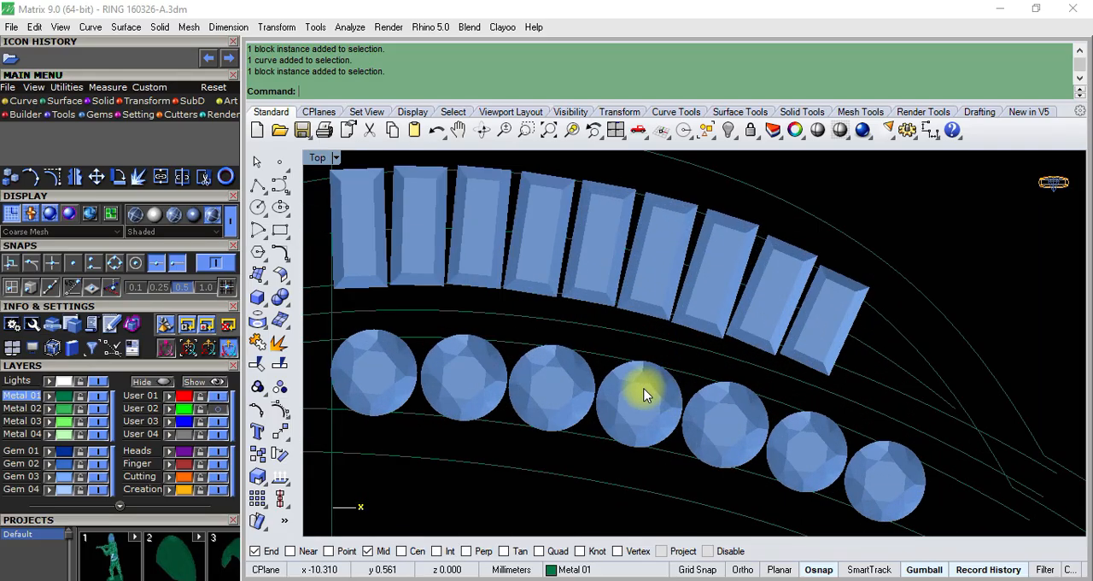
scroll(707, 359, down, 5)
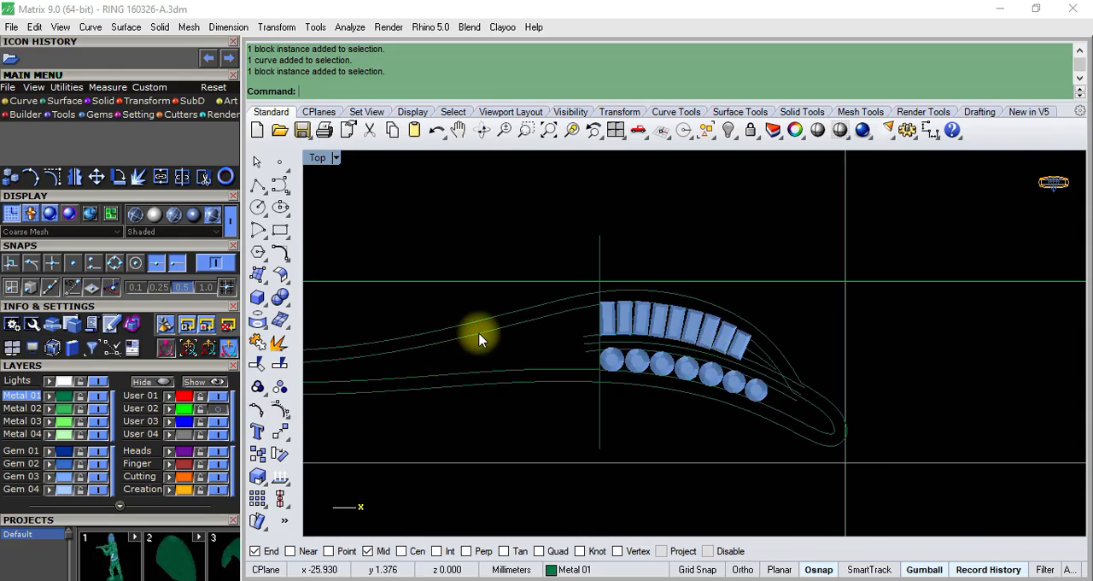
- Compare the outer outline and gem layout with the bypass ring reference photo
click(531, 315)
scroll(598, 359, down, 2)
click(525, 580)
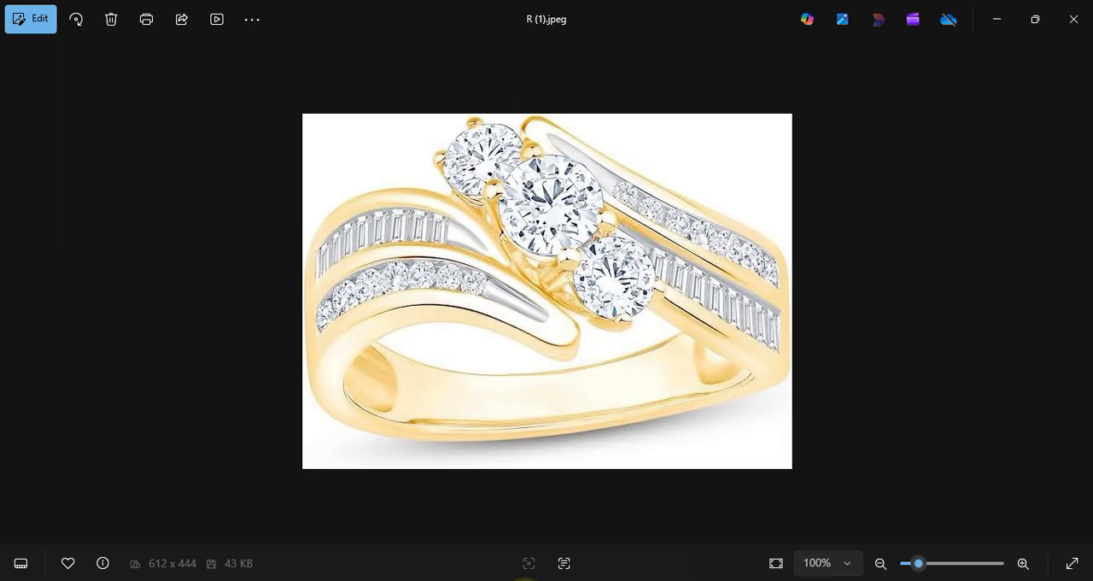
click(525, 580)
scroll(611, 317, down, 4)
scroll(625, 338, up, 4)
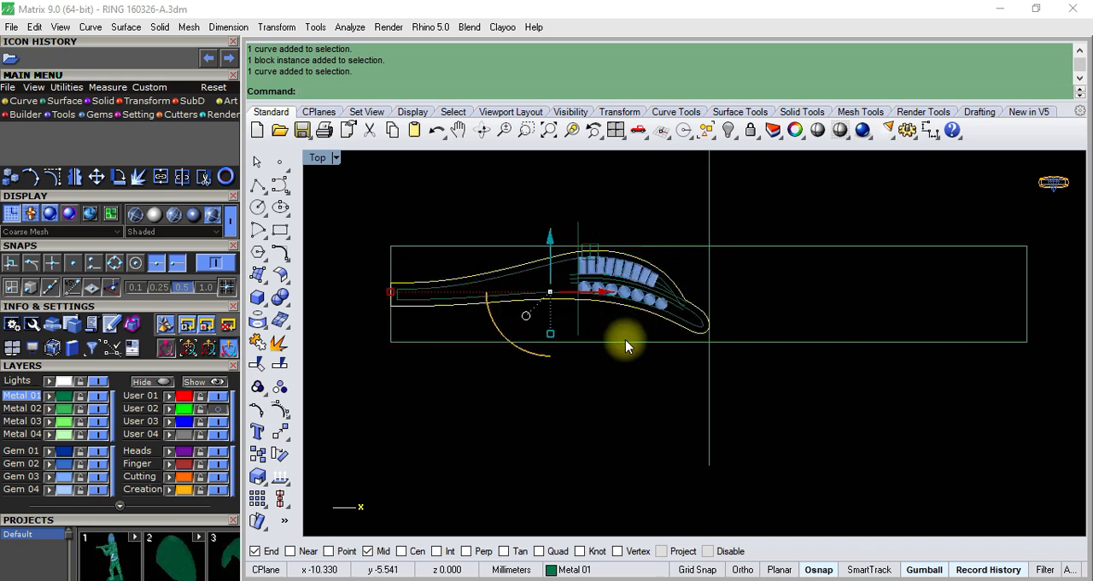
- Clear the selection, then highlight the outer outline curve and examine its shape around both gem rows
scroll(551, 323, up, 4)
key(Escape)
scroll(491, 294, down, 3)
scroll(512, 262, up, 6)
click(513, 257)
scroll(576, 277, down, 6)
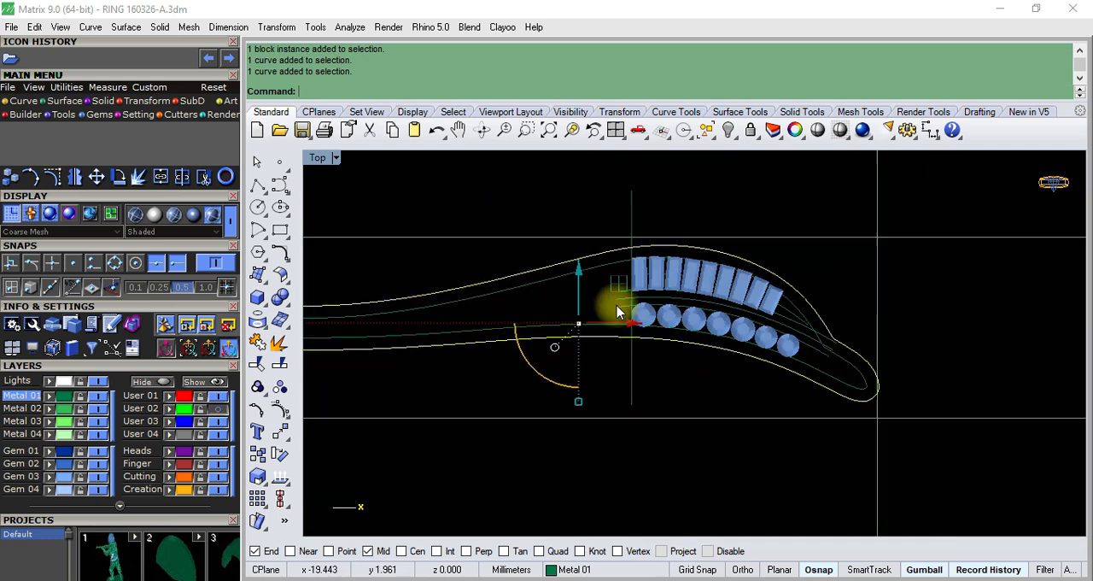
- Extrude the outer outline curve into a solid with a distance of -3, on one side only
scroll(496, 316, up, 2)
scroll(512, 312, down, 2)
scroll(844, 315, up, 5)
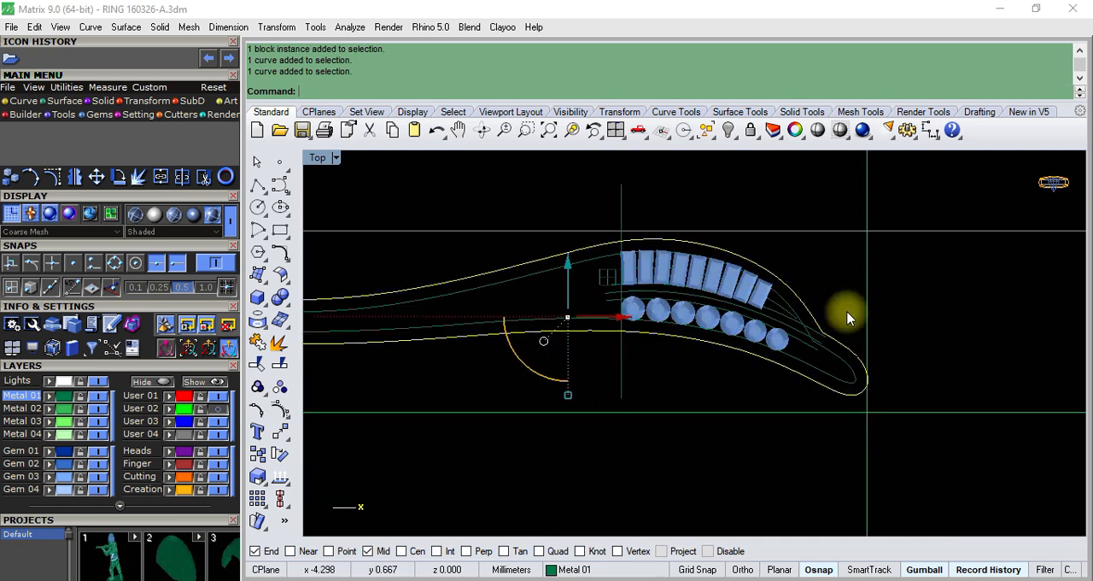
scroll(843, 315, down, 5)
key(Return)
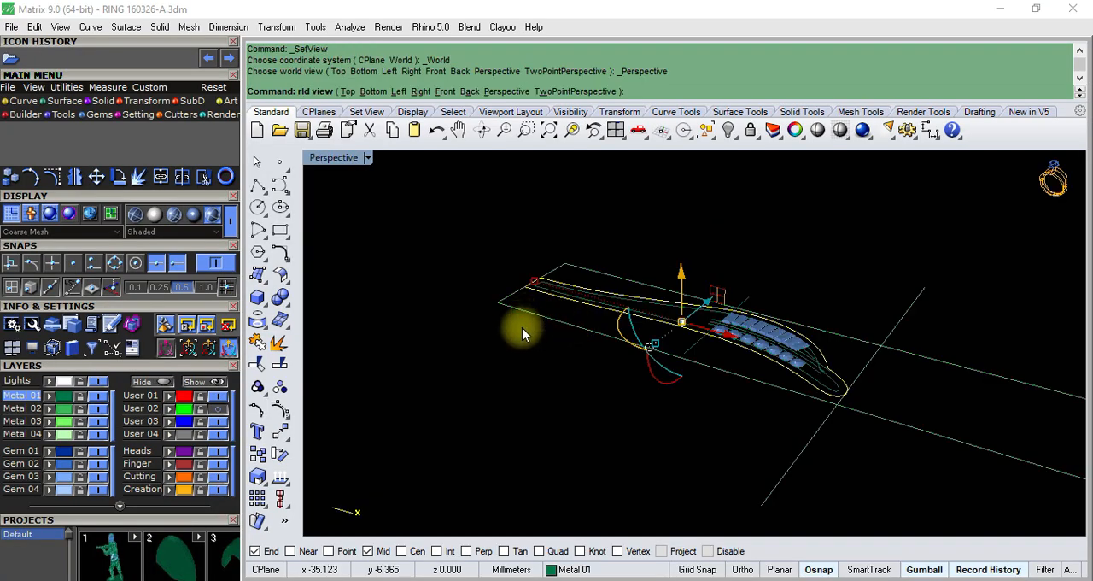
click(103, 100)
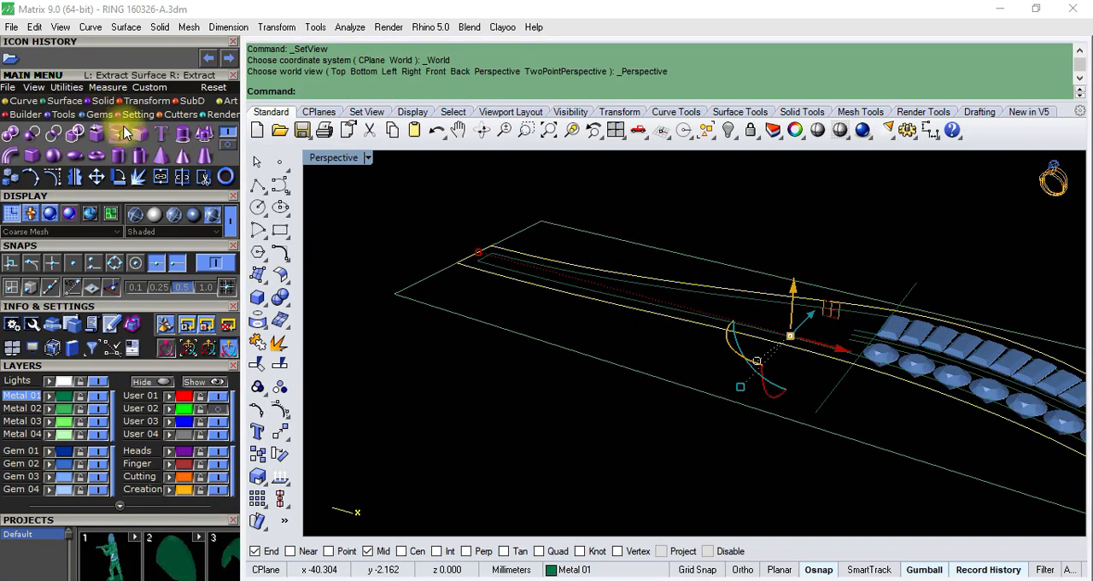
click(183, 136)
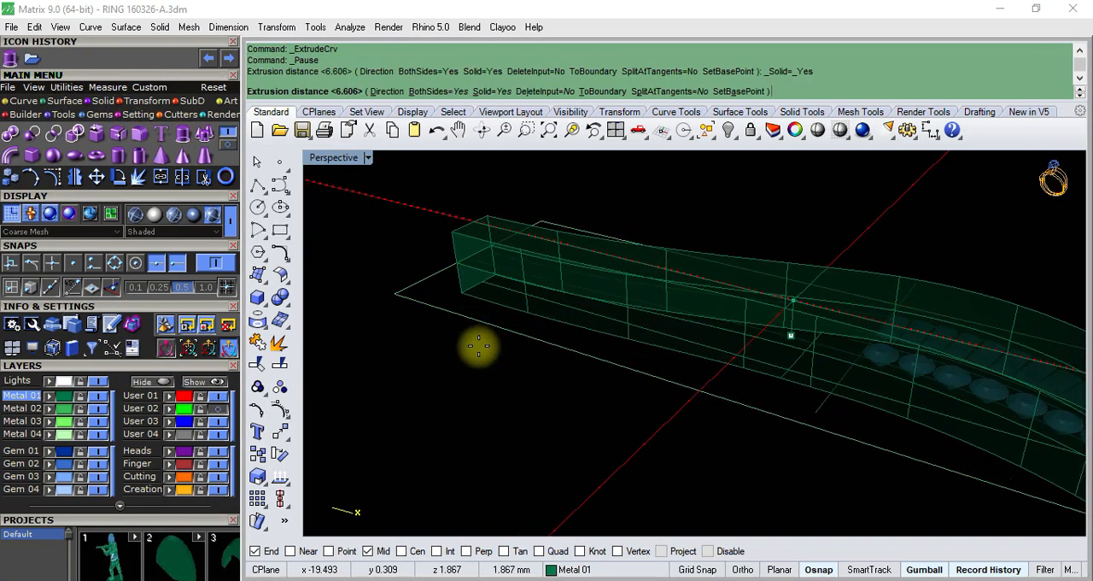
text(B)
key(Return)
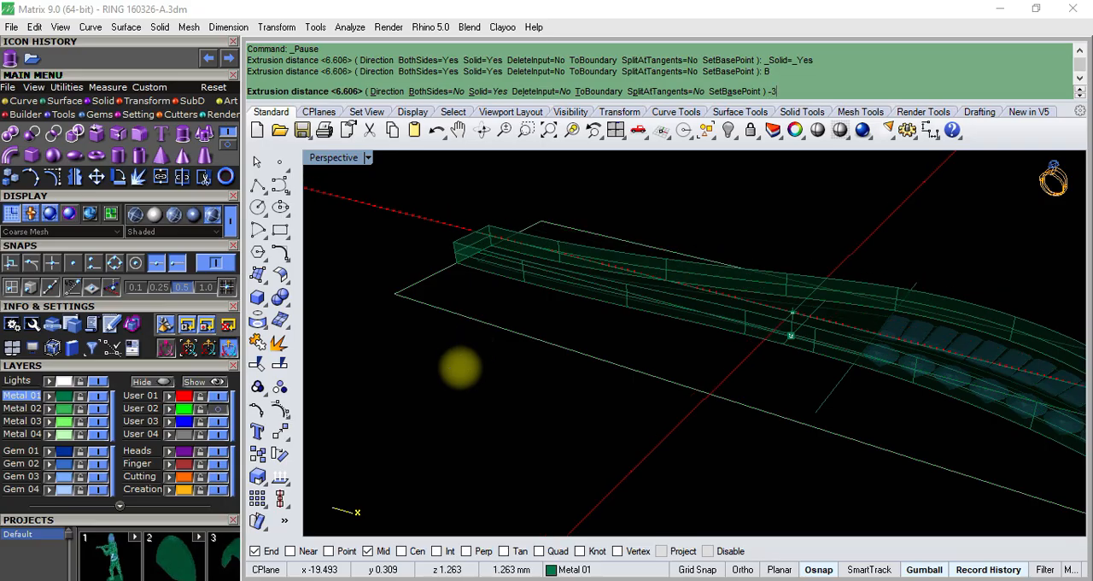
text(-3)
key(Return)
mouse_move(460, 367)
right_down()
mouse_move(464, 330)
mouse_move(640, 302)
mouse_move(636, 362)
right_up()
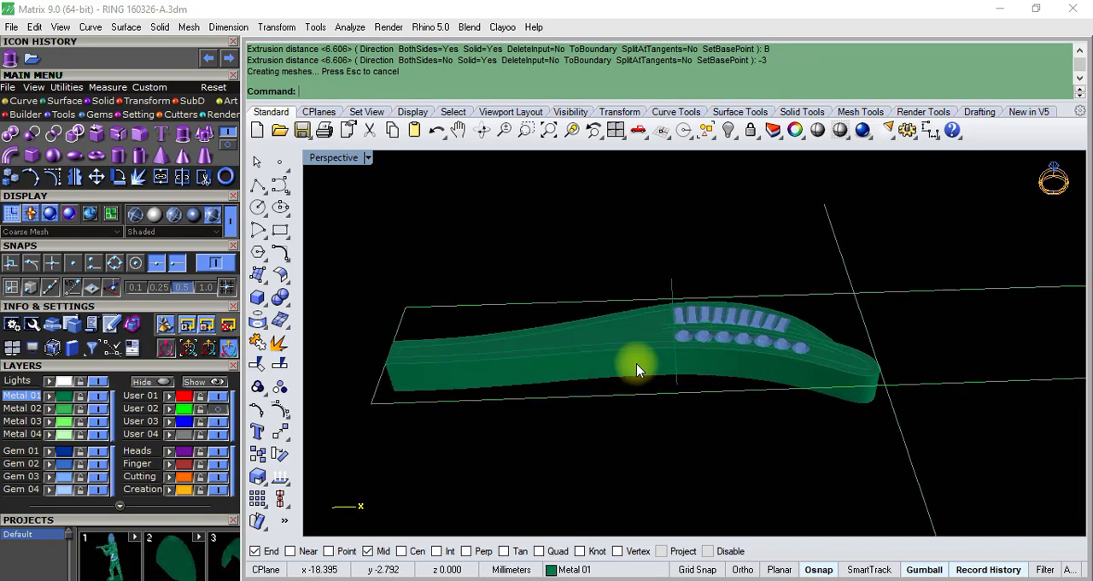
click(626, 362)
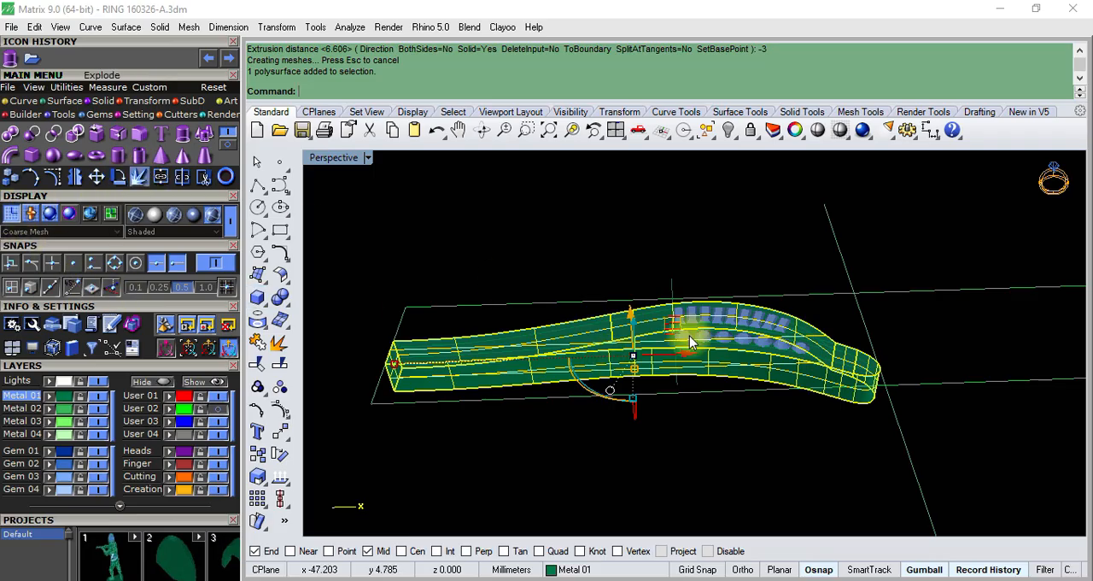
key(Escape)
right_drag(691, 342, 727, 385)
scroll(696, 335, up, 6)
click(718, 333)
scroll(664, 283, down, 6)
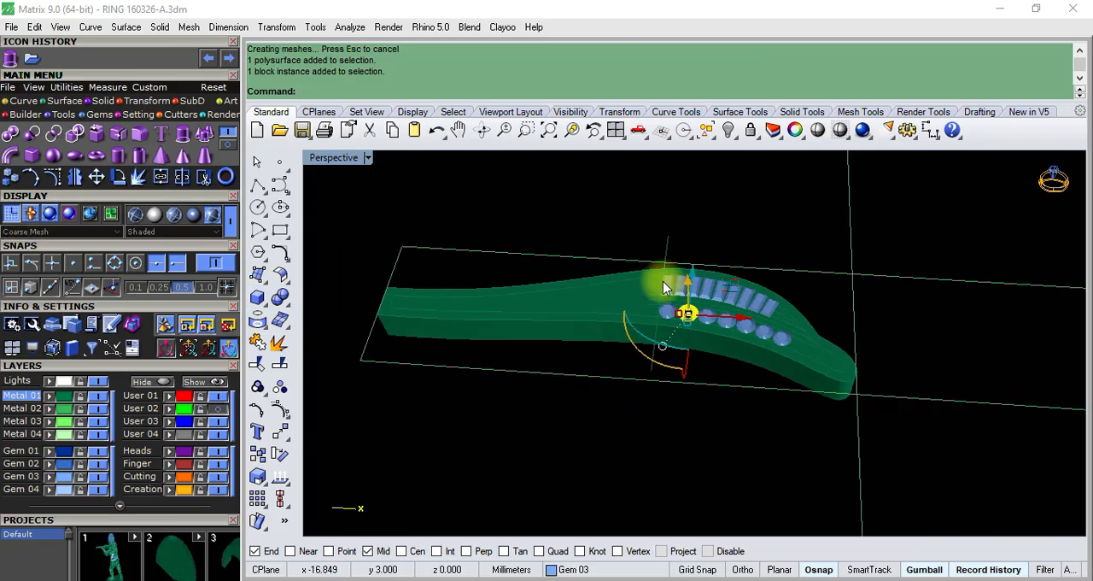
- Select all nine baguette gems in the upper row and group them
scroll(665, 287, up, 4)
click(651, 264)
scroll(674, 283, up, 4)
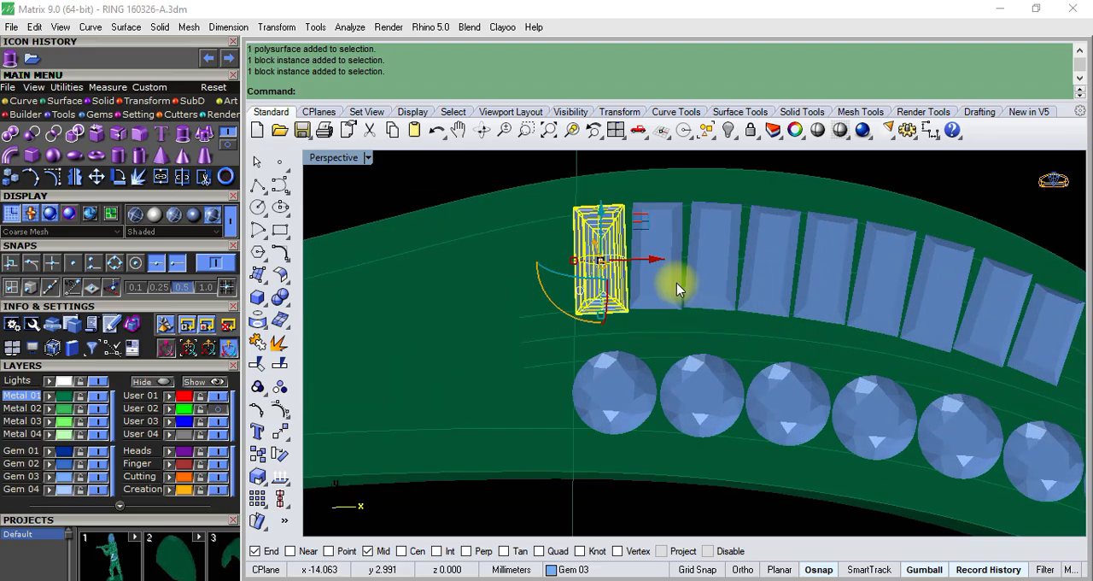
shift+click(676, 283)
shift+click(709, 286)
shift+click(772, 292)
shift+click(811, 295)
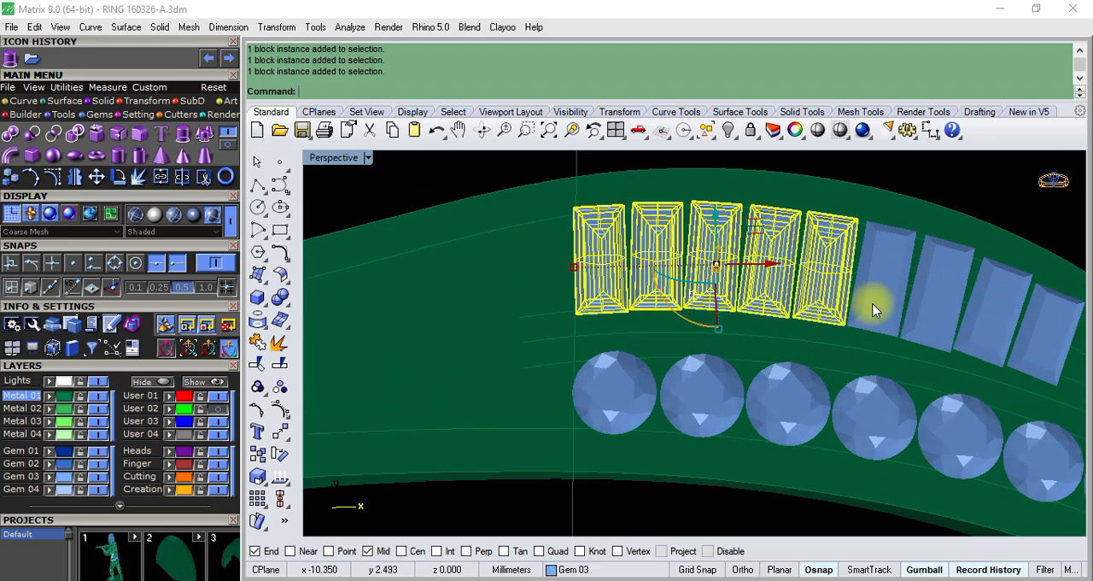
shift+click(884, 307)
shift+click(939, 324)
scroll(939, 324, down, 3)
scroll(918, 303, up, 5)
shift+click(919, 303)
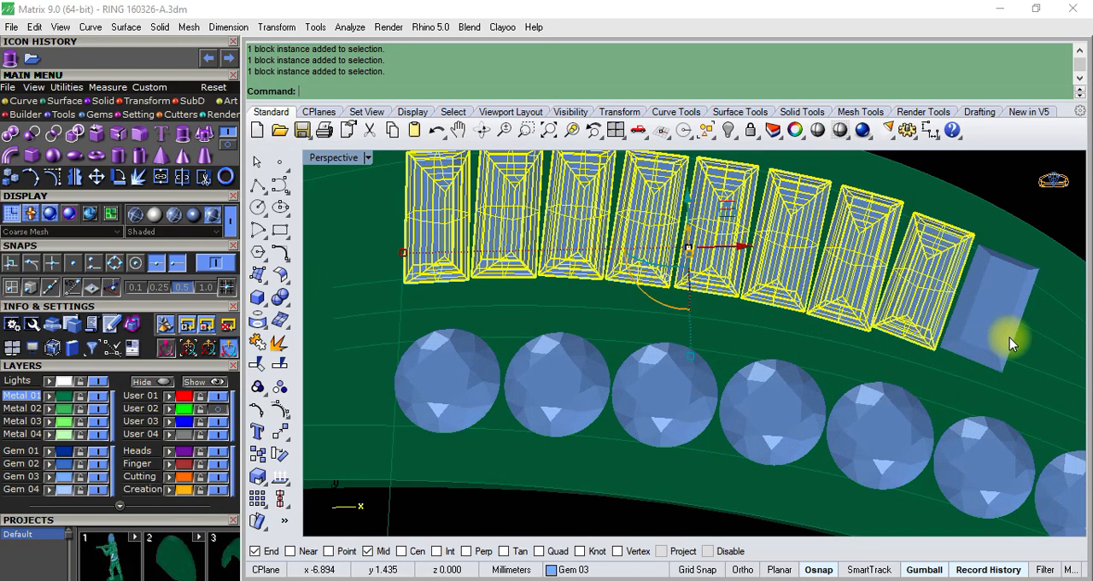
shift+click(1009, 338)
click(279, 386)
- Select all seven round gems in the lower row and group them
scroll(546, 323, down, 3)
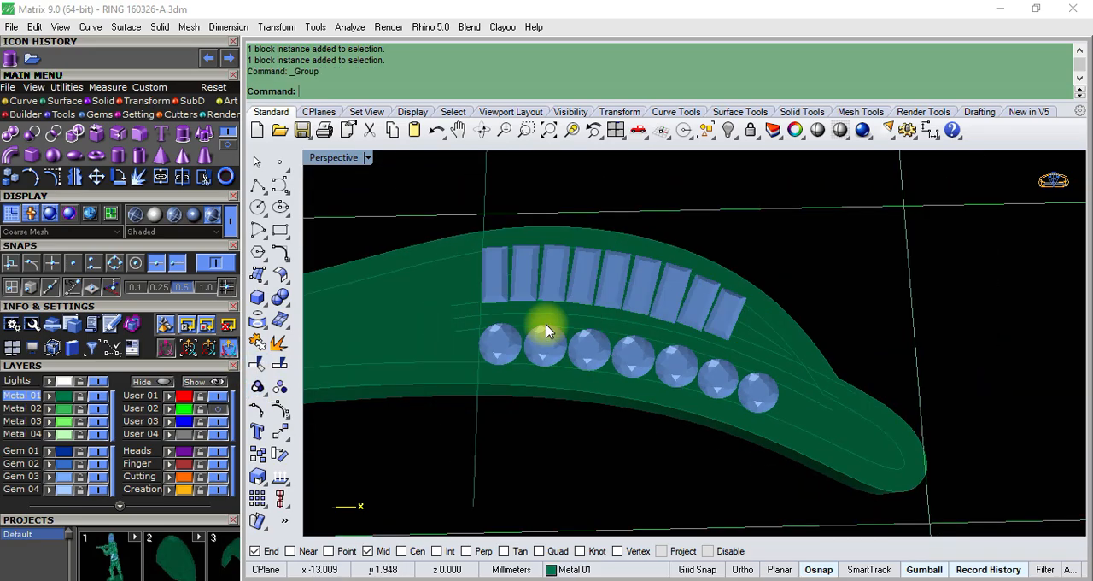
scroll(511, 351, up, 4)
click(483, 349)
shift+click(570, 361)
shift+click(636, 363)
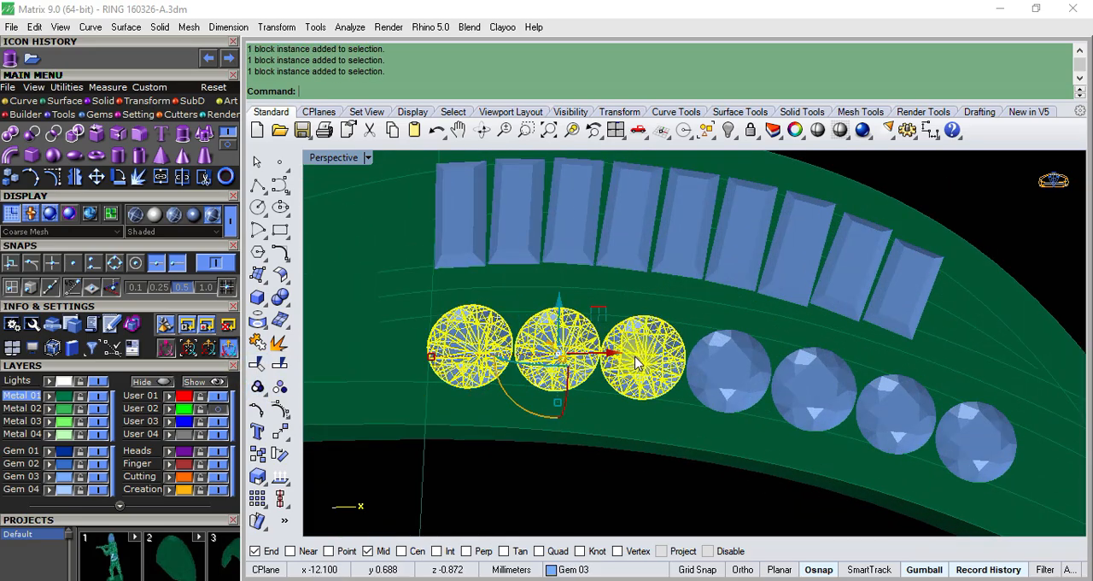
shift+click(728, 369)
shift+click(819, 395)
shift+click(890, 414)
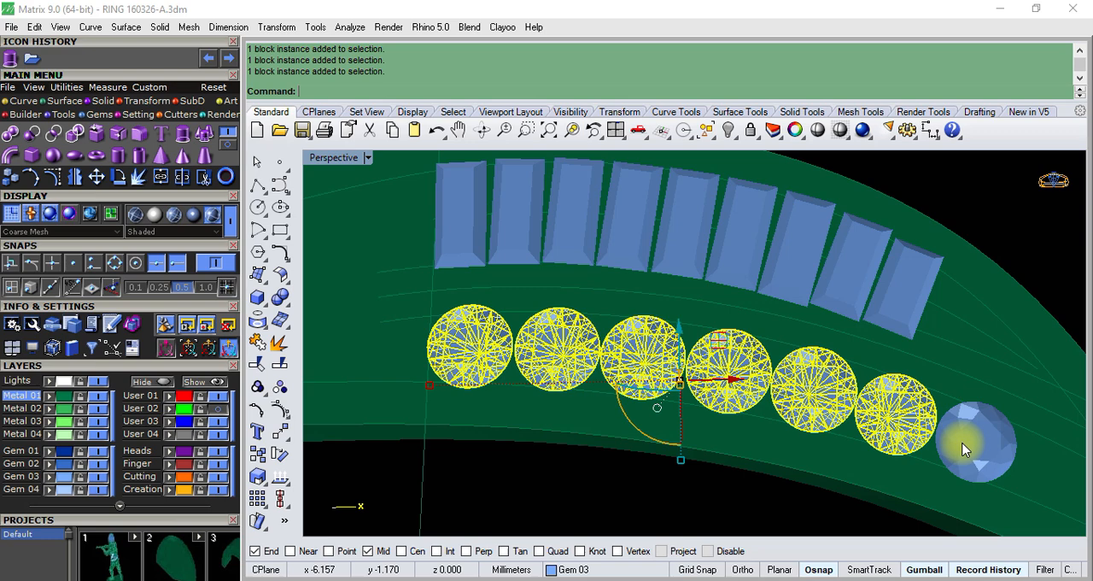
shift+click(964, 446)
click(257, 387)
- Group the baguette row, the round gem row and the extruded band body together
scroll(568, 361, down, 10)
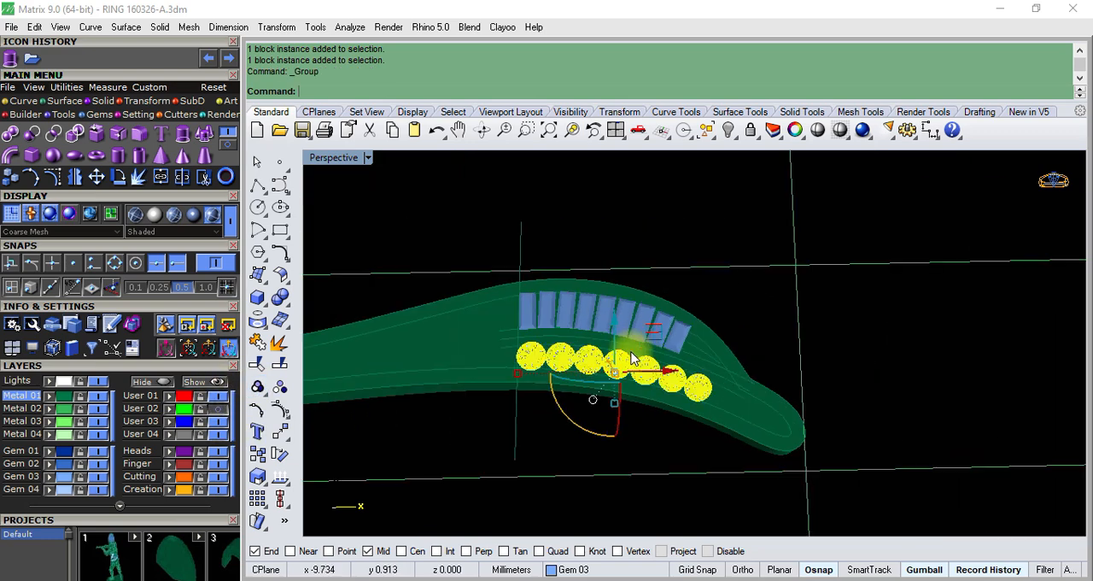
scroll(639, 352, up, 6)
click(688, 334)
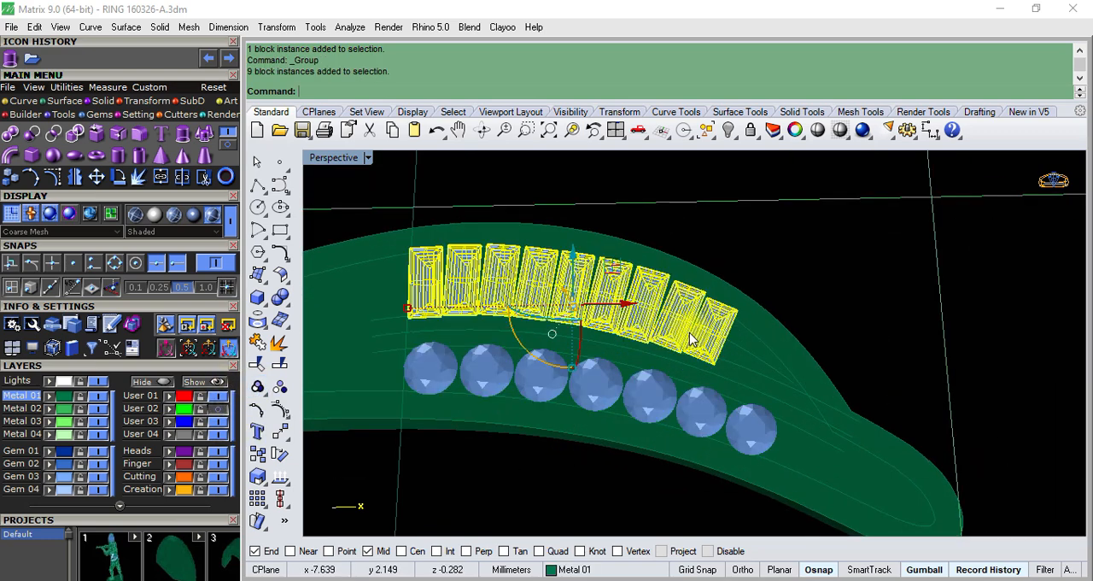
shift+click(652, 399)
scroll(475, 422, down, 4)
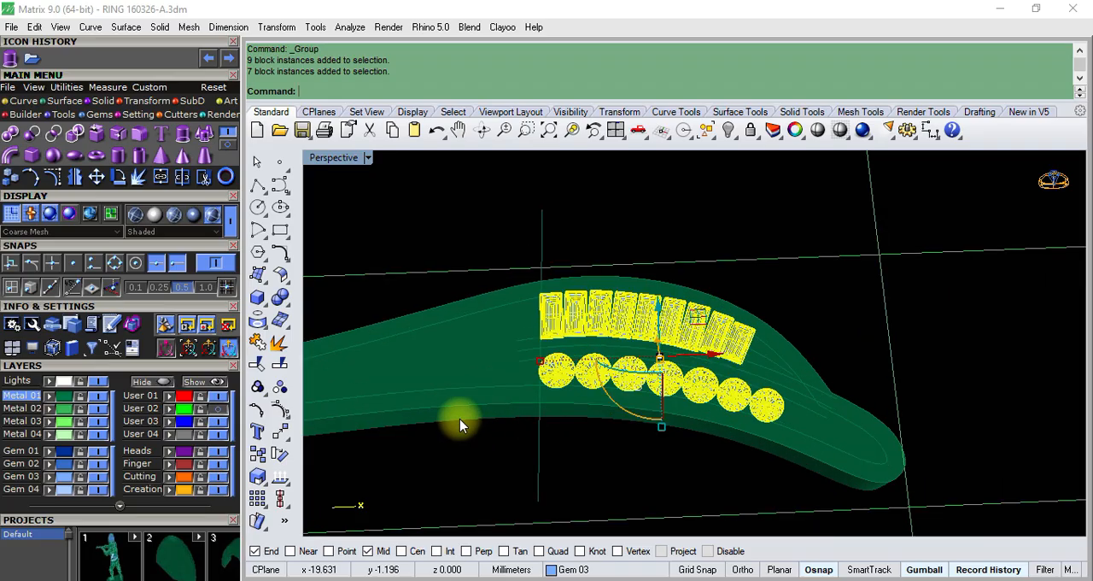
shift+click(459, 418)
click(259, 388)
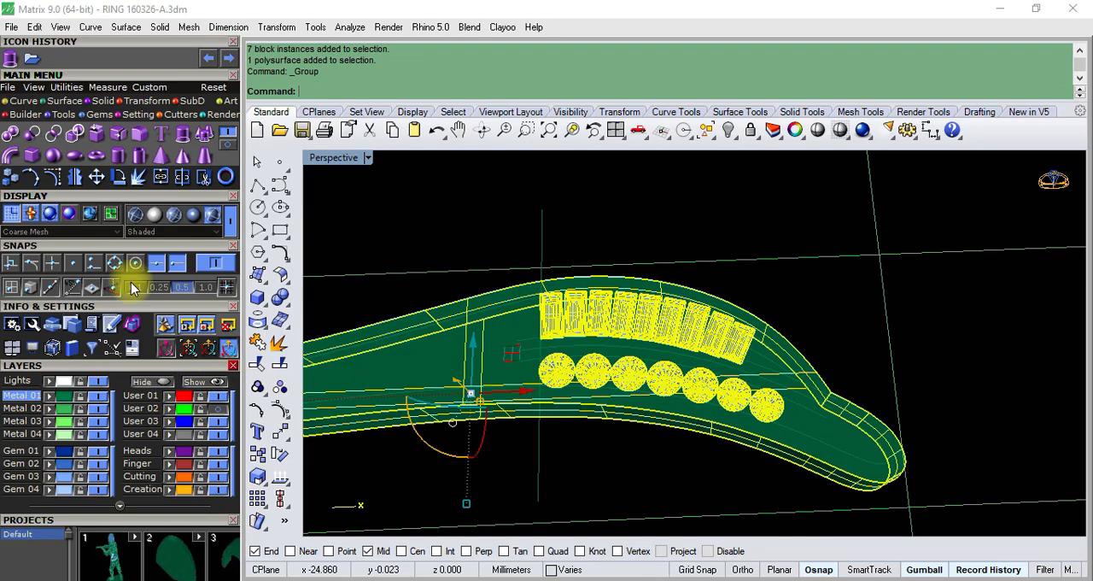
- Make a copy of the grouped band and gems in the top view, rotated 180 degrees about the origin
key(ctrl+F1)
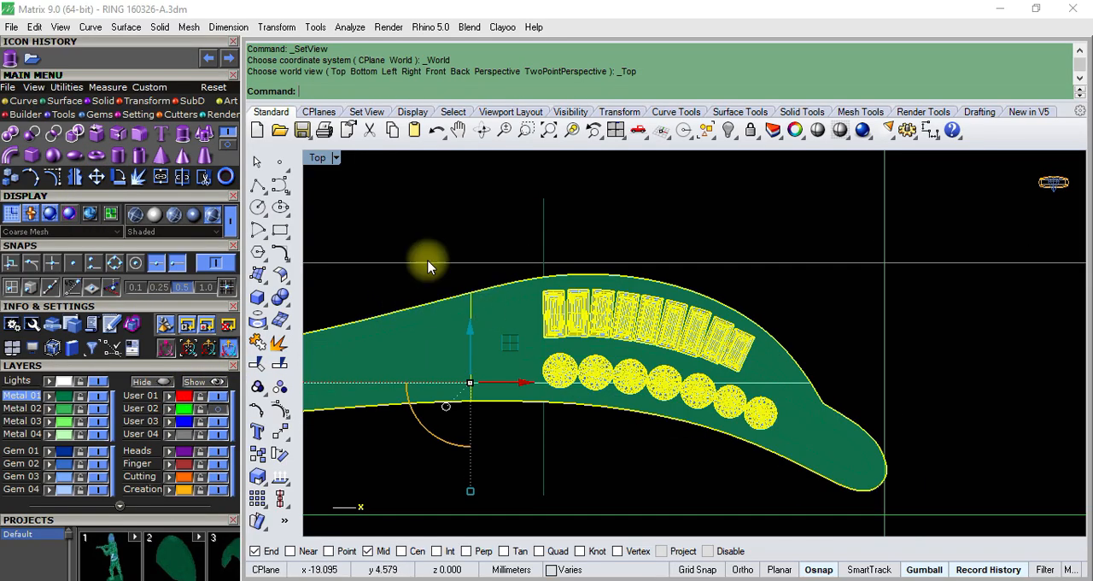
click(119, 178)
scroll(453, 299, down, 2)
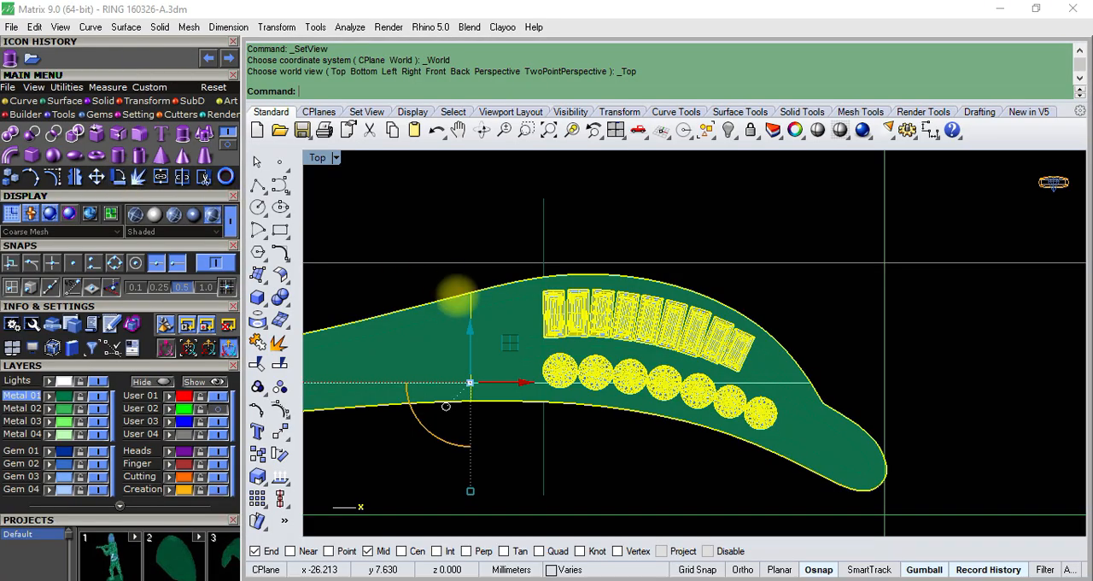
click(461, 302)
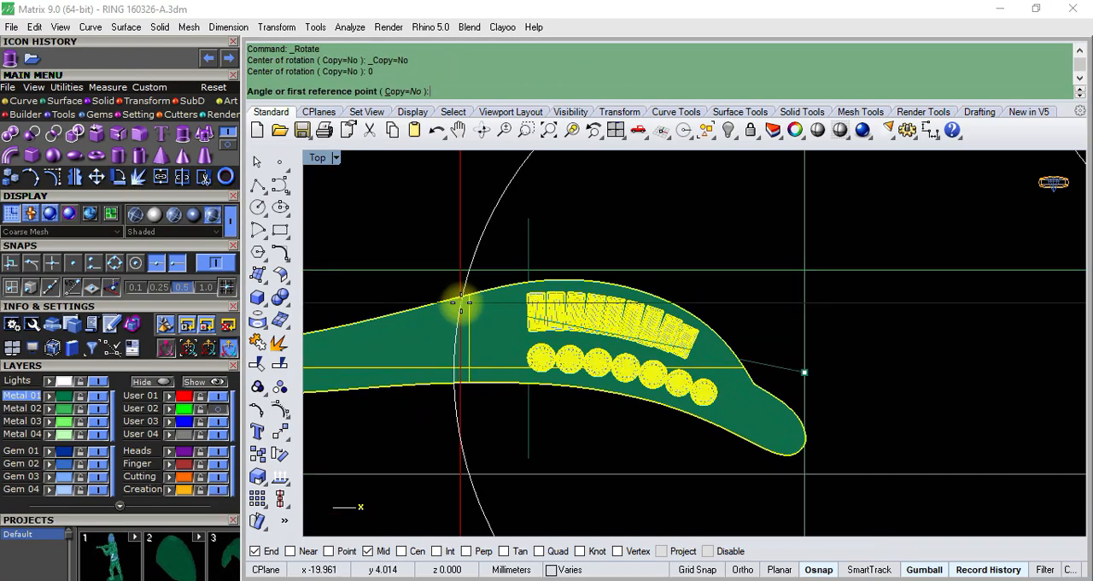
click(404, 92)
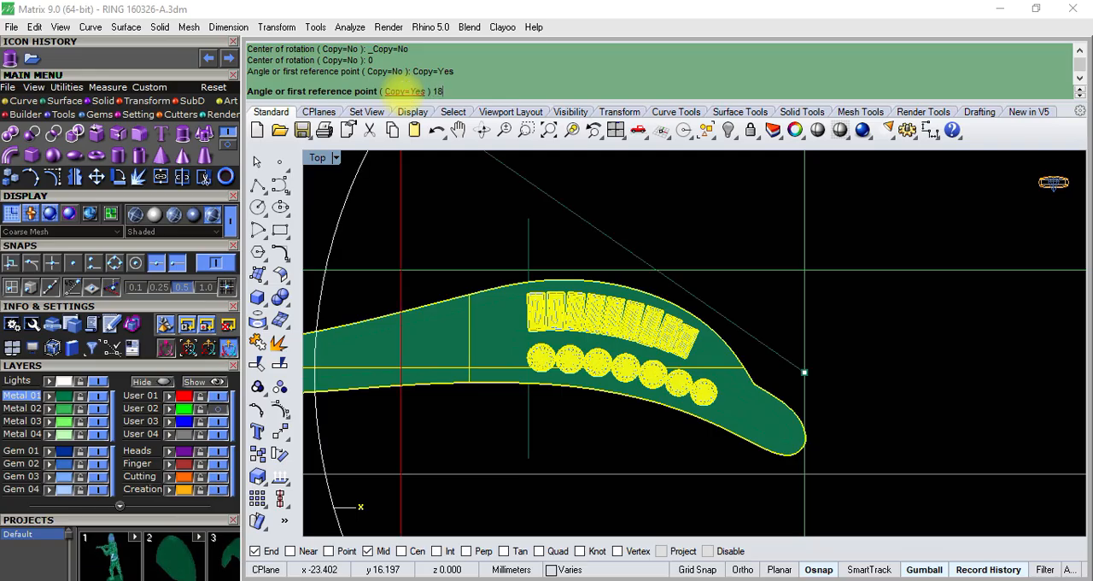
text(180)
key(Return)
key(Return)
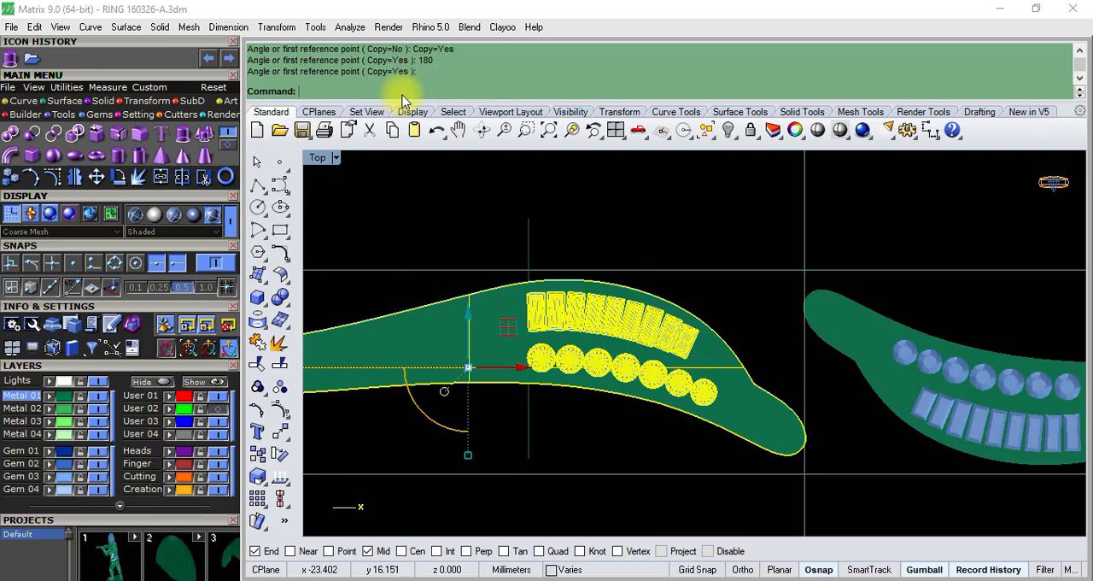
key(Escape)
- Examine both band halves and their gem rows in the perspective view from several angles and compare them in the four-view layout
text(p)
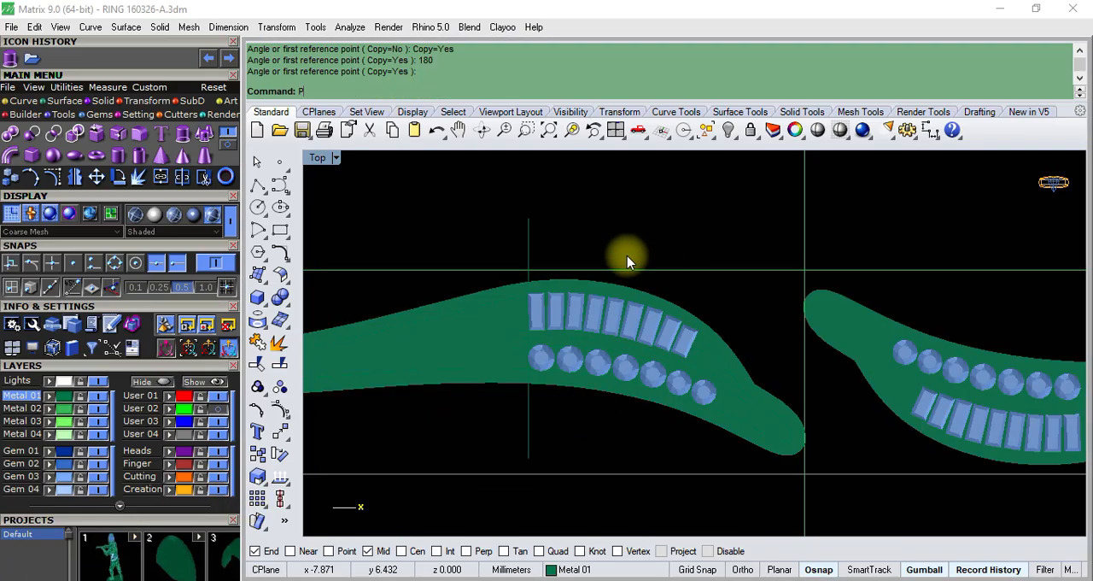
key(Return)
scroll(636, 311, down, 4)
mouse_move(640, 314)
right_down()
mouse_move(663, 356)
mouse_move(642, 328)
right_up()
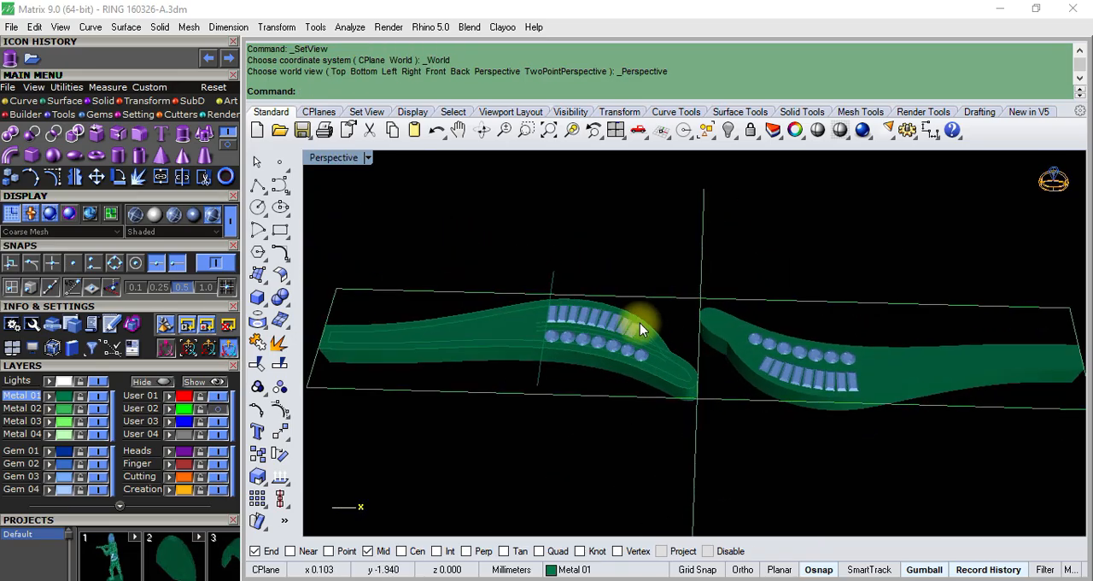
click(259, 163)
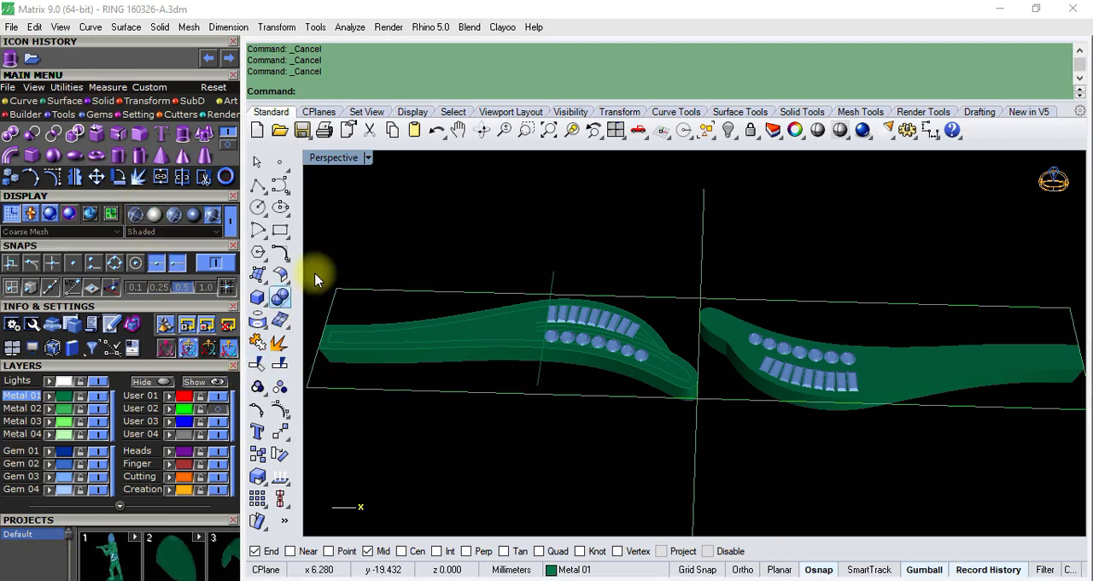
click(141, 103)
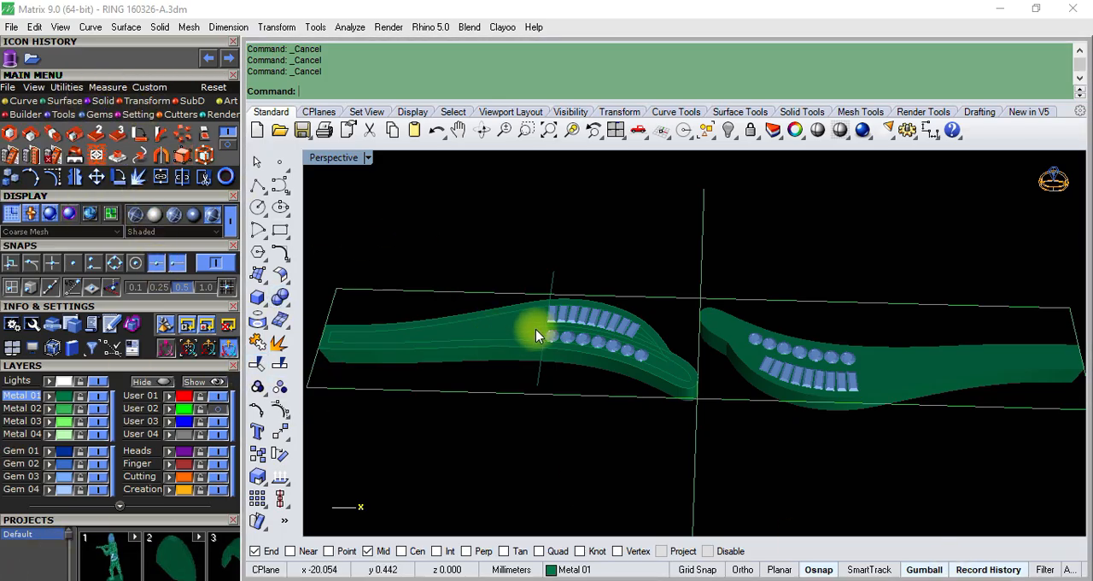
right_drag(537, 330, 592, 338)
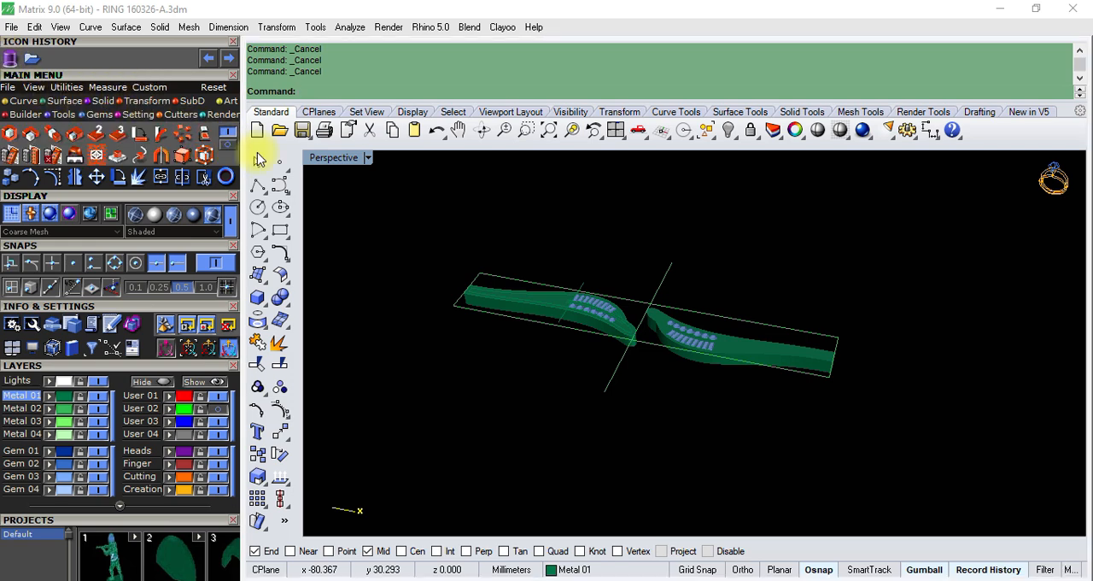
double_click(614, 128)
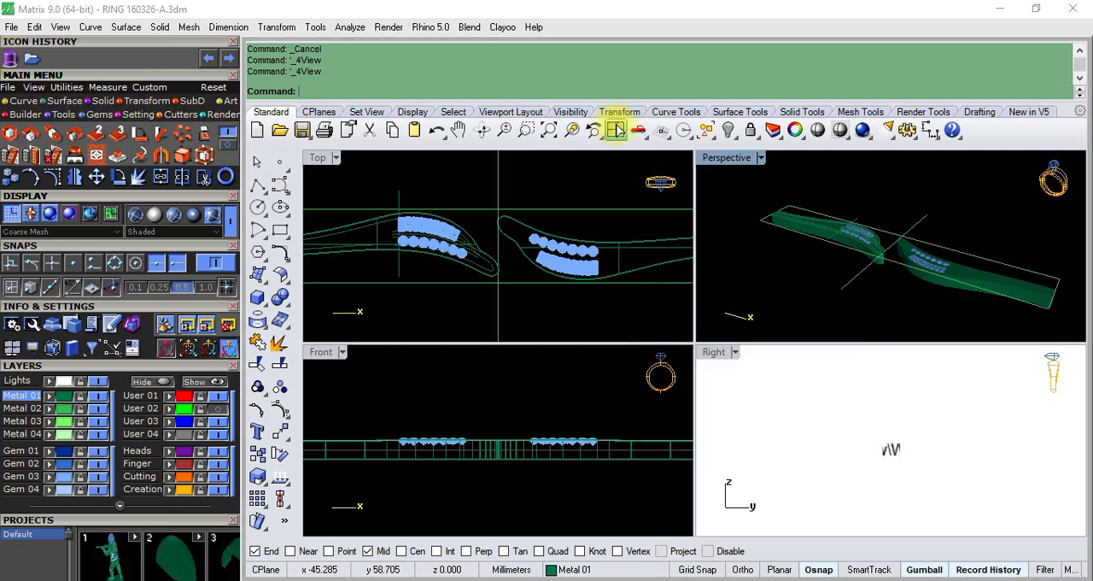
double_click(744, 161)
scroll(637, 375, up, 3)
right_drag(637, 376, 647, 331)
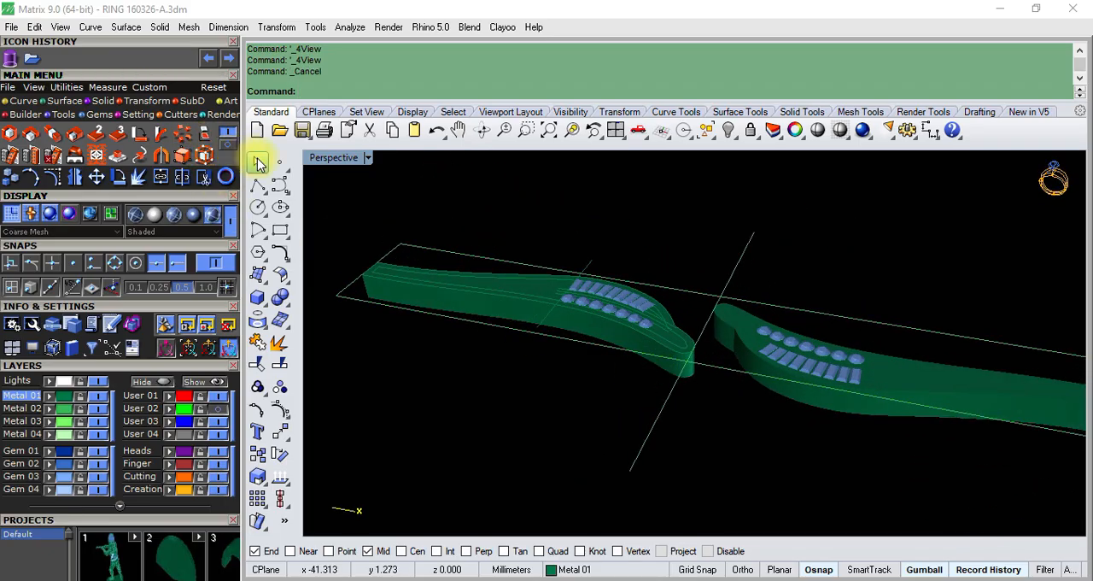
right_drag(660, 292, 593, 339)
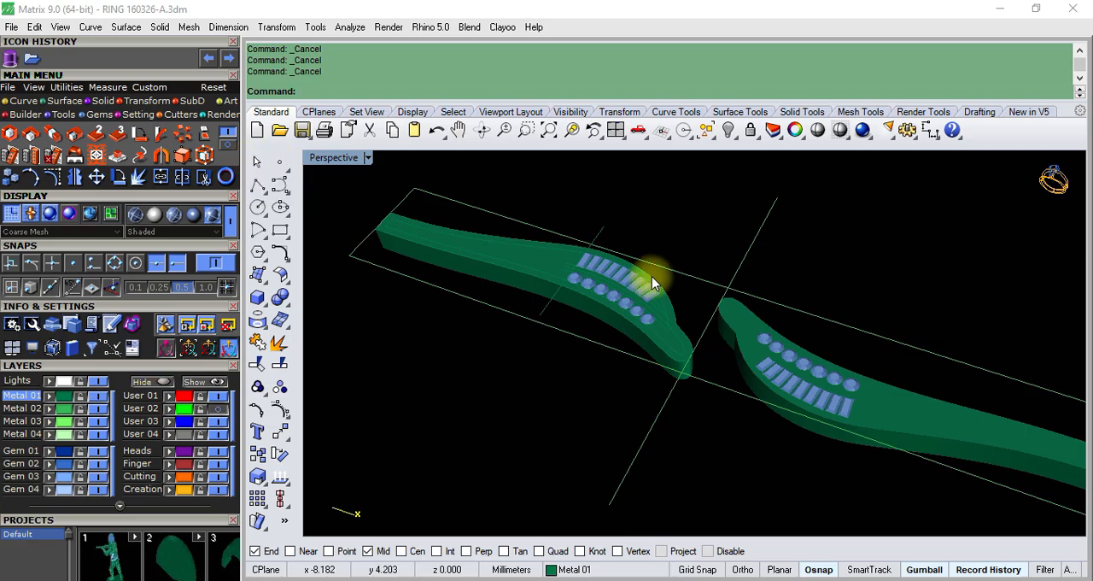
right_drag(651, 276, 615, 341)
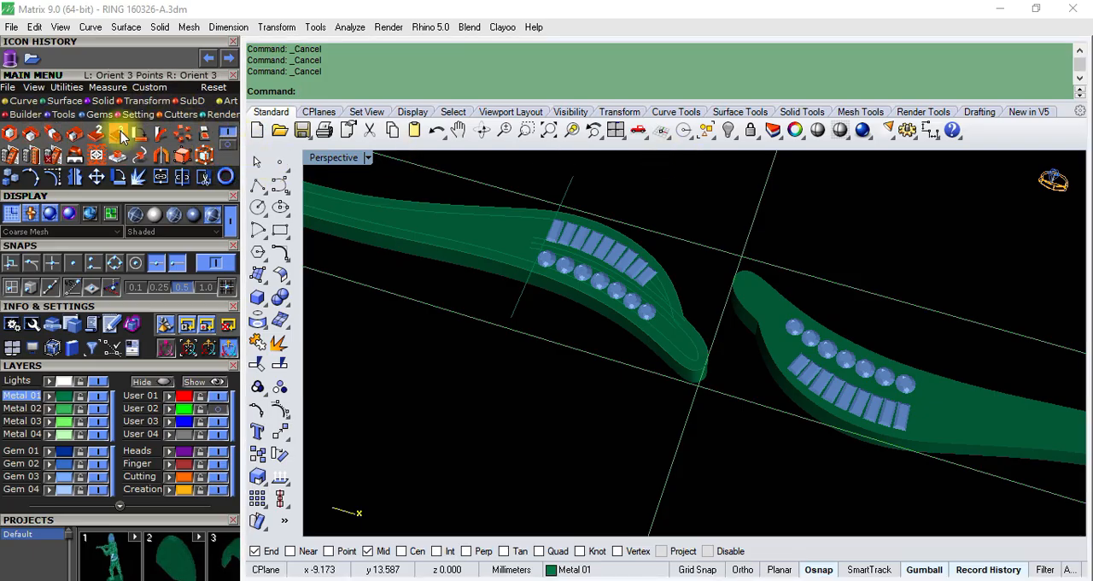
click(228, 145)
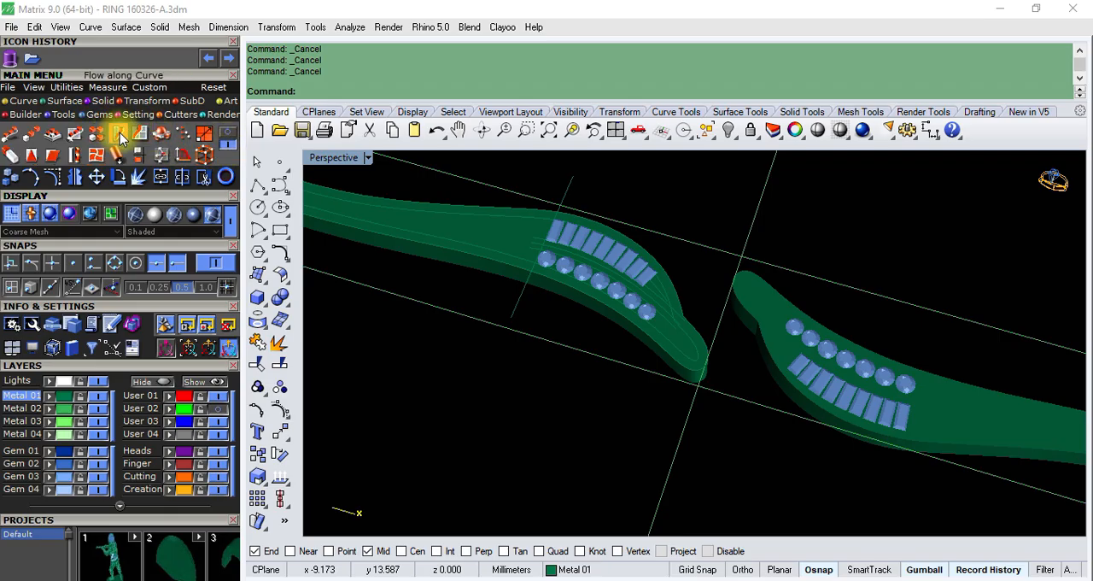
click(119, 137)
scroll(656, 323, up, 3)
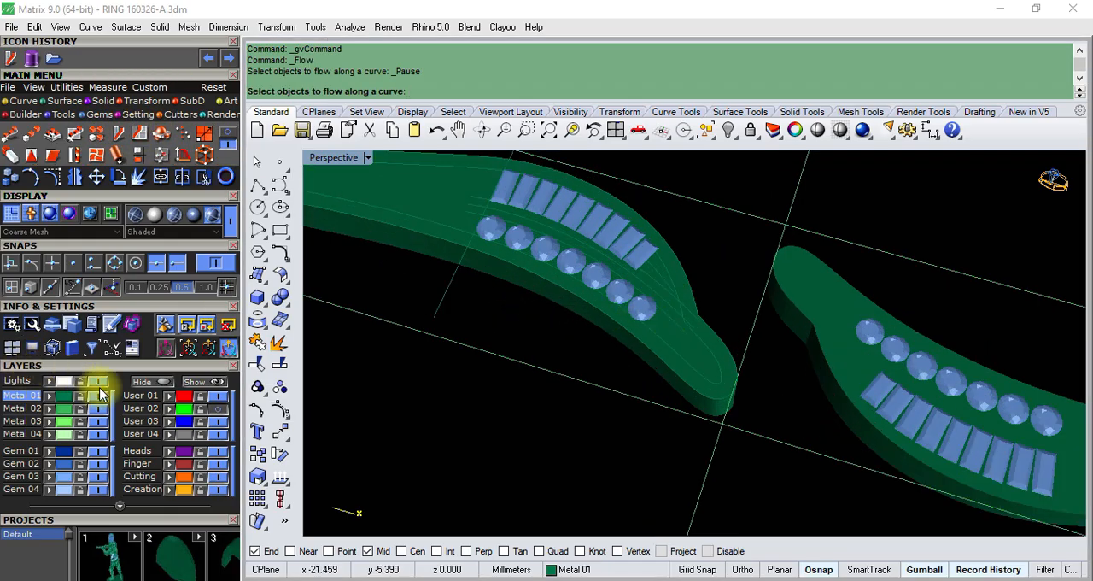
- Swap hidden and visible objects and delete both curved band halves of the earlier ring together with their gems
click(737, 137)
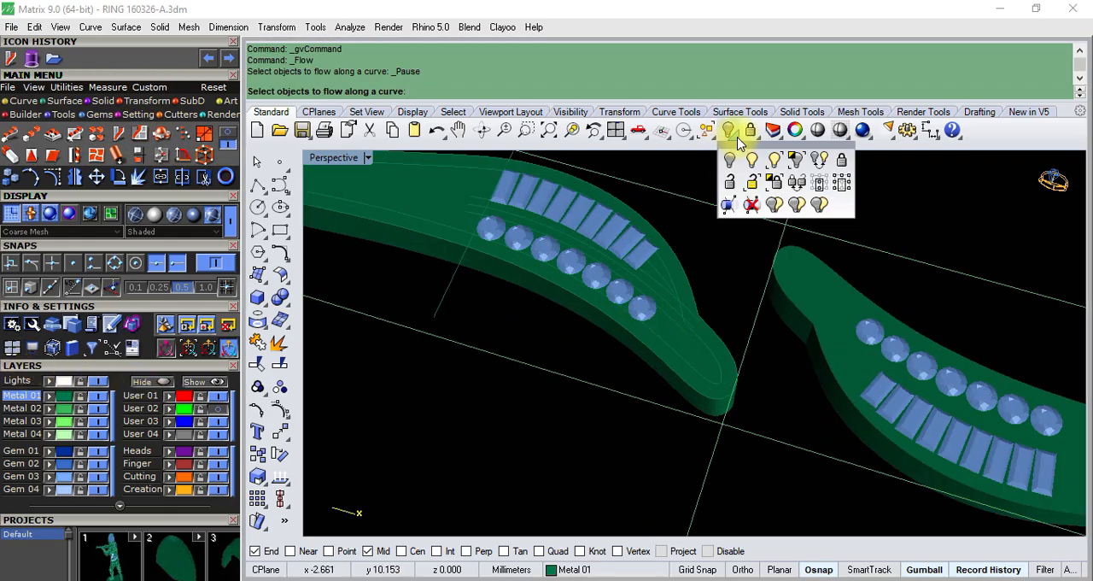
click(819, 162)
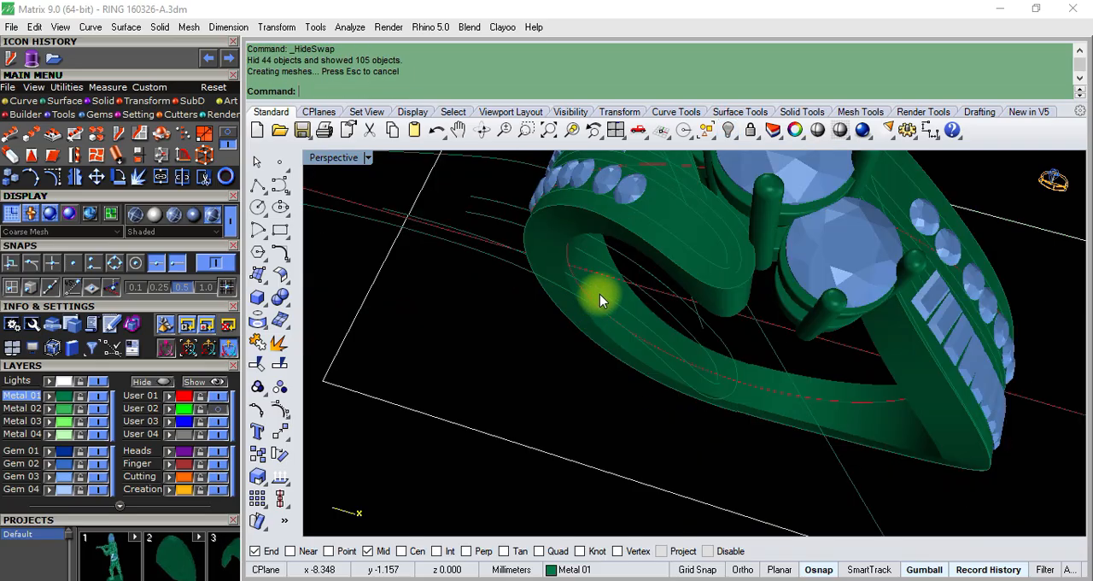
scroll(599, 294, down, 3)
right_drag(607, 283, 622, 321)
scroll(622, 322, up, 4)
right_drag(529, 256, 606, 281)
click(637, 237)
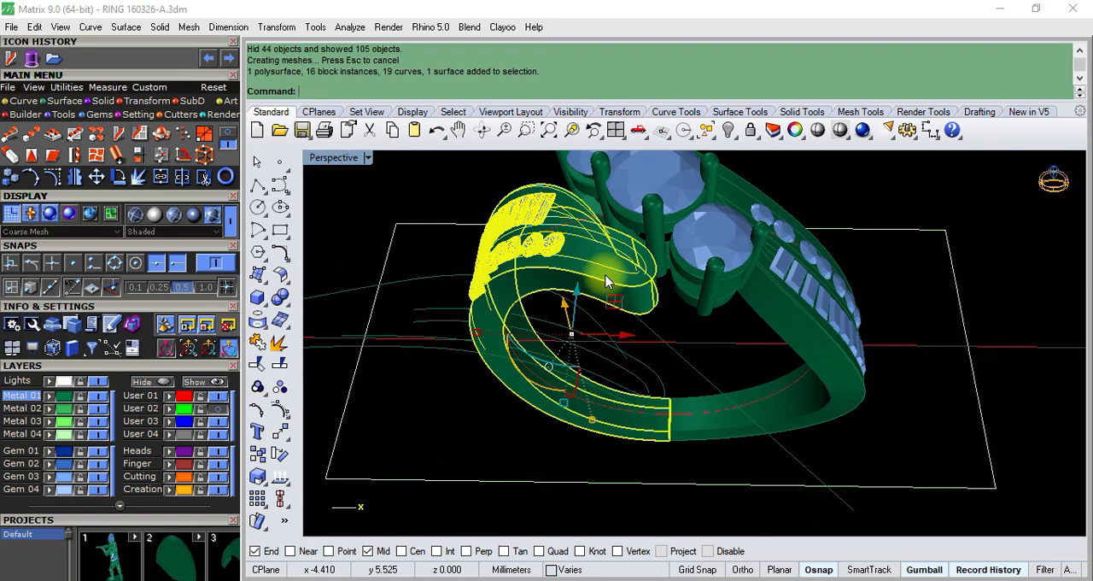
key(Delete)
right_drag(692, 341, 829, 299)
click(873, 410)
key(Delete)
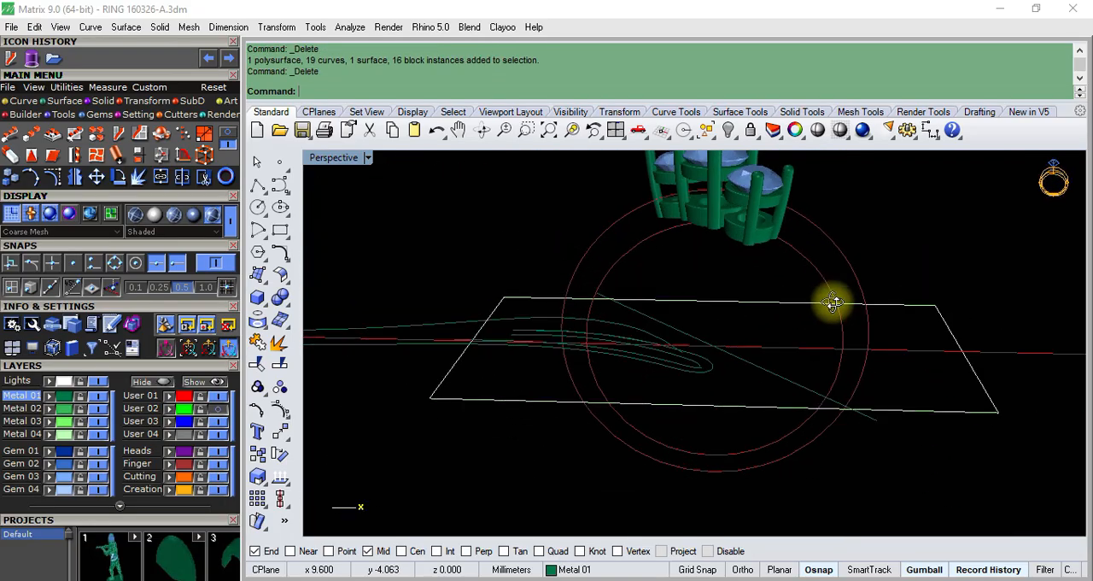
- Hide the inner circle, the three-stone head group and the outer circle, and swap hidden and visible objects
click(671, 238)
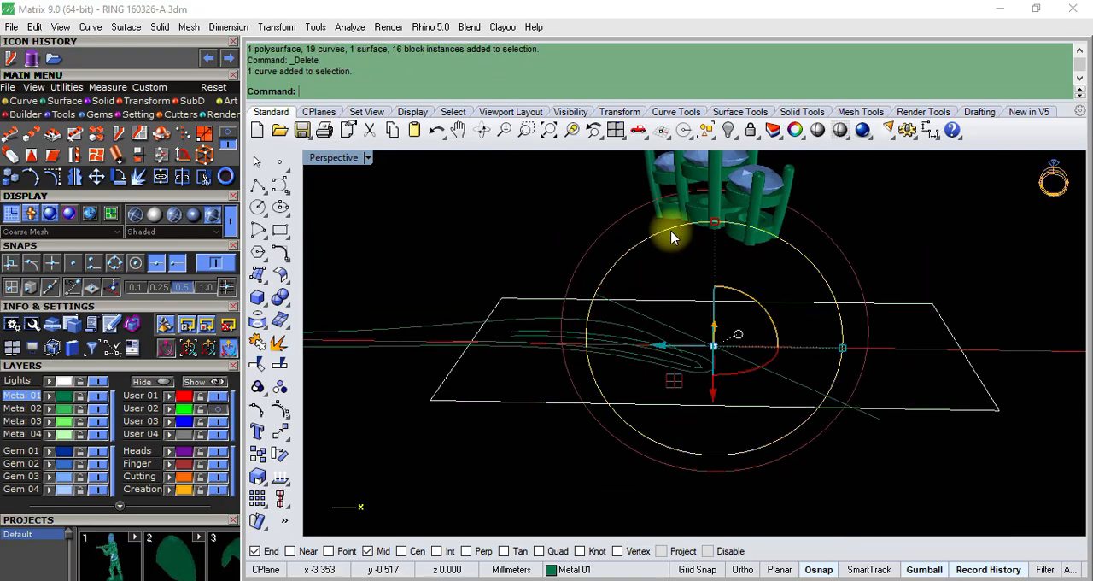
click(730, 129)
click(759, 210)
right_click(764, 205)
click(766, 198)
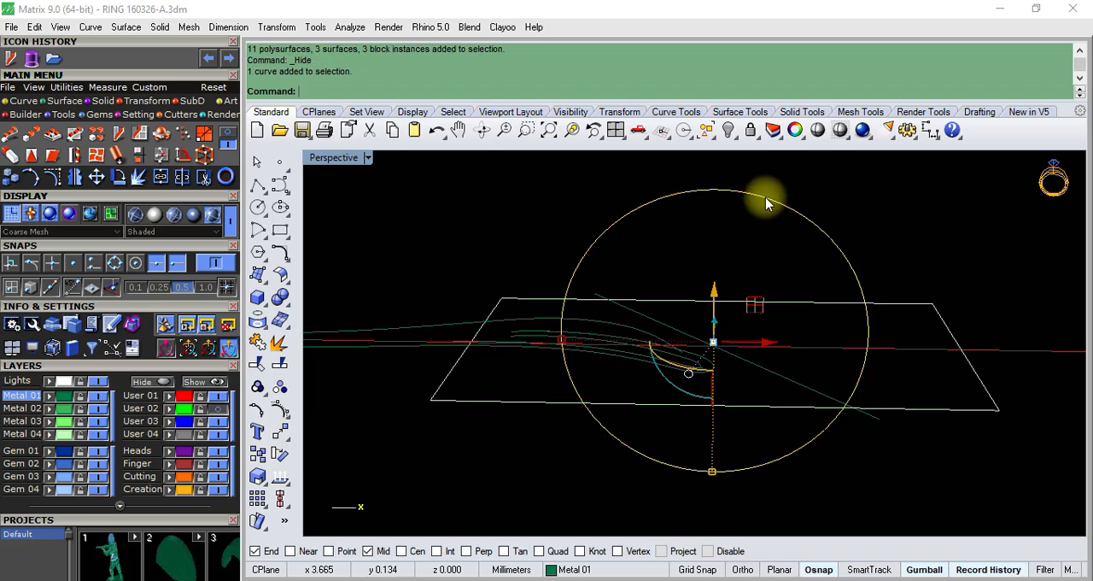
right_click(766, 203)
click(738, 139)
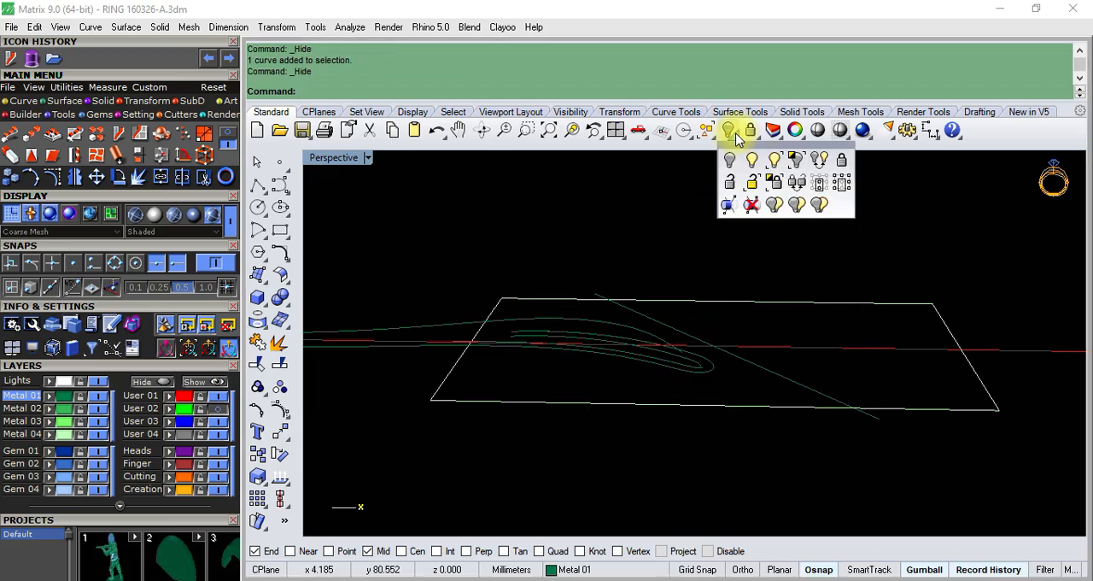
click(800, 163)
- Examine the two flat band halves together with the ring circles and the three-stone head from several angles
scroll(677, 342, down, 3)
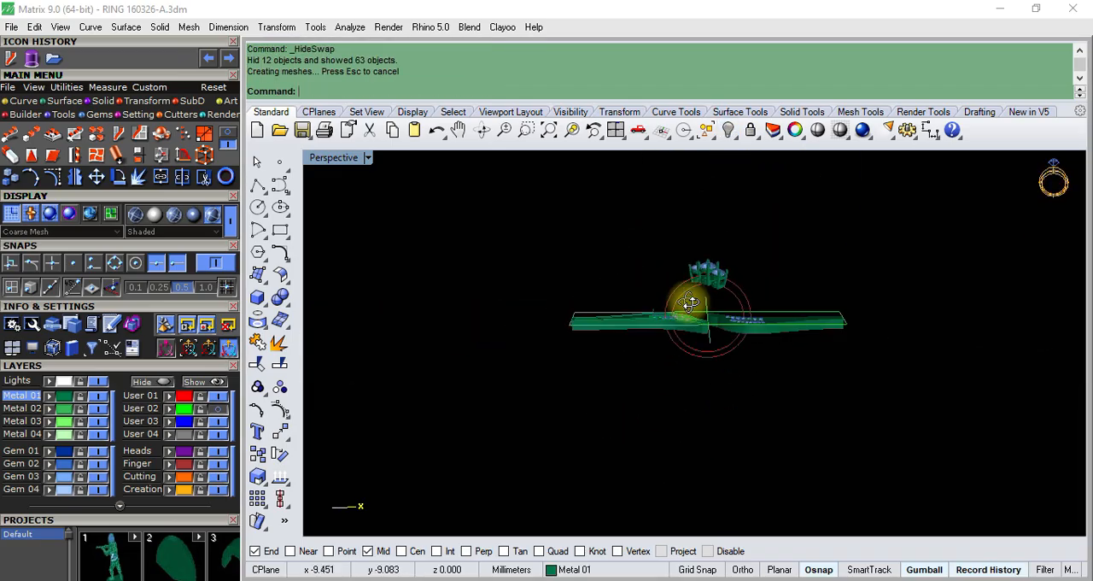
right_drag(688, 302, 690, 299)
scroll(690, 299, up, 6)
scroll(690, 299, down, 3)
right_drag(689, 262, 690, 365)
scroll(689, 366, up, 5)
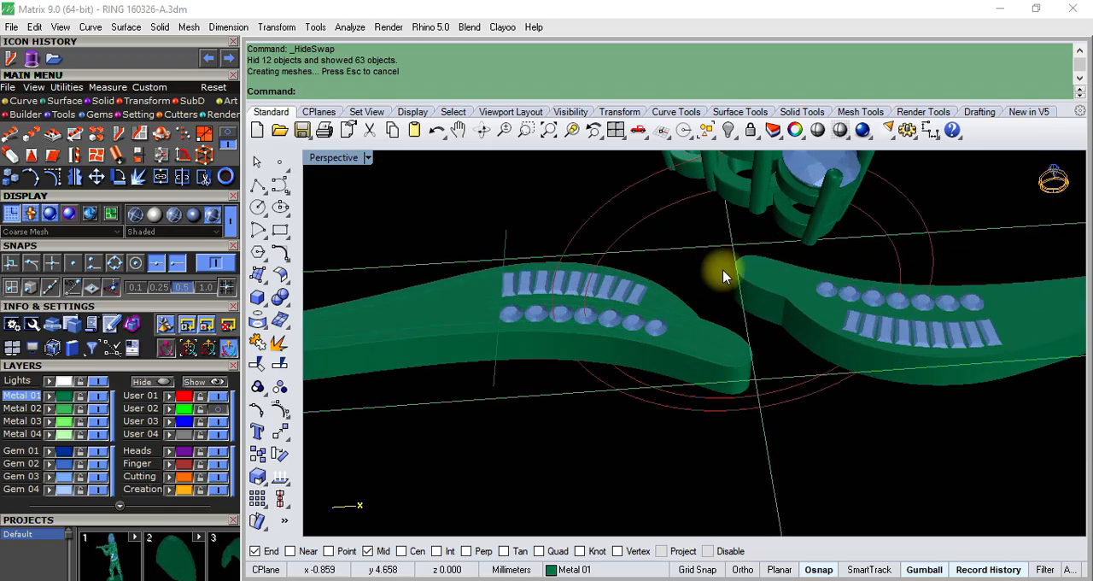
right_drag(723, 276, 731, 176)
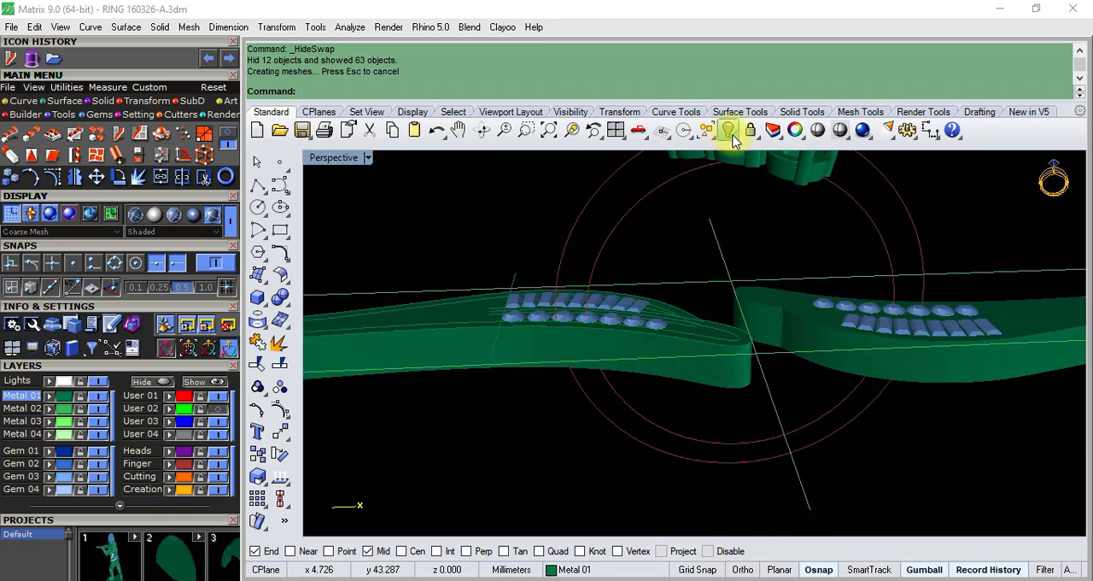
- Transfer the long straight red base line to the flat band's object set by swapping visibility, hiding the line and swapping back
click(733, 137)
click(819, 160)
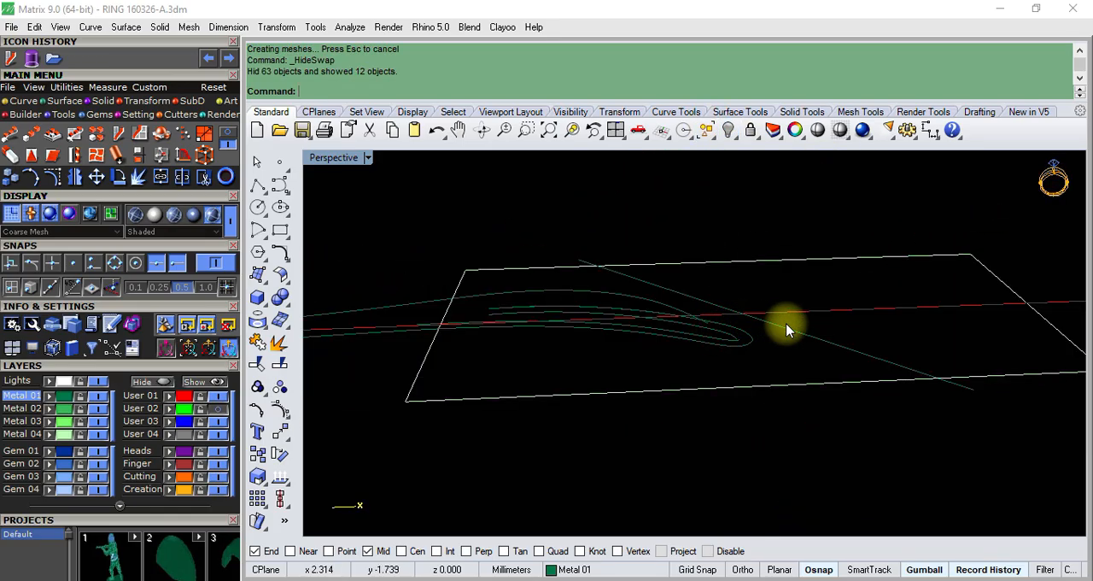
right_drag(787, 330, 828, 298)
click(845, 310)
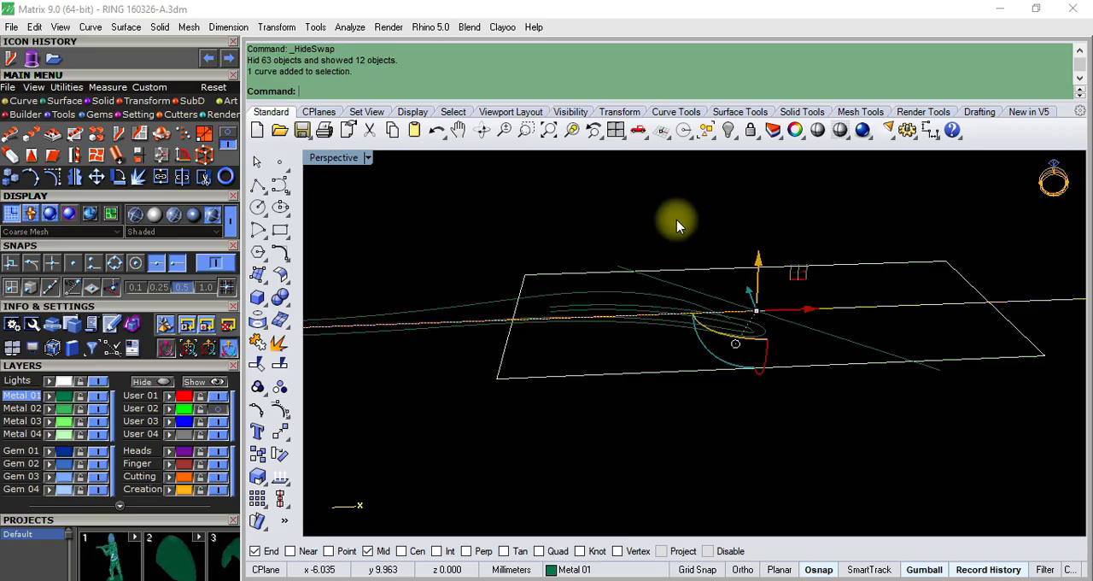
click(727, 136)
scroll(690, 274, down, 5)
right_drag(676, 294, 650, 346)
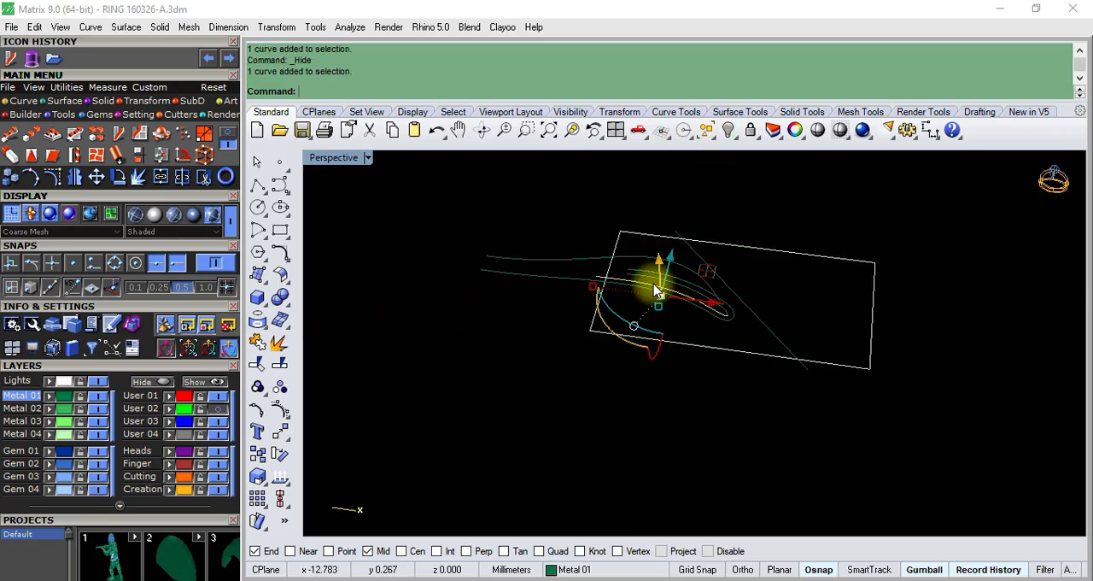
click(735, 140)
click(820, 159)
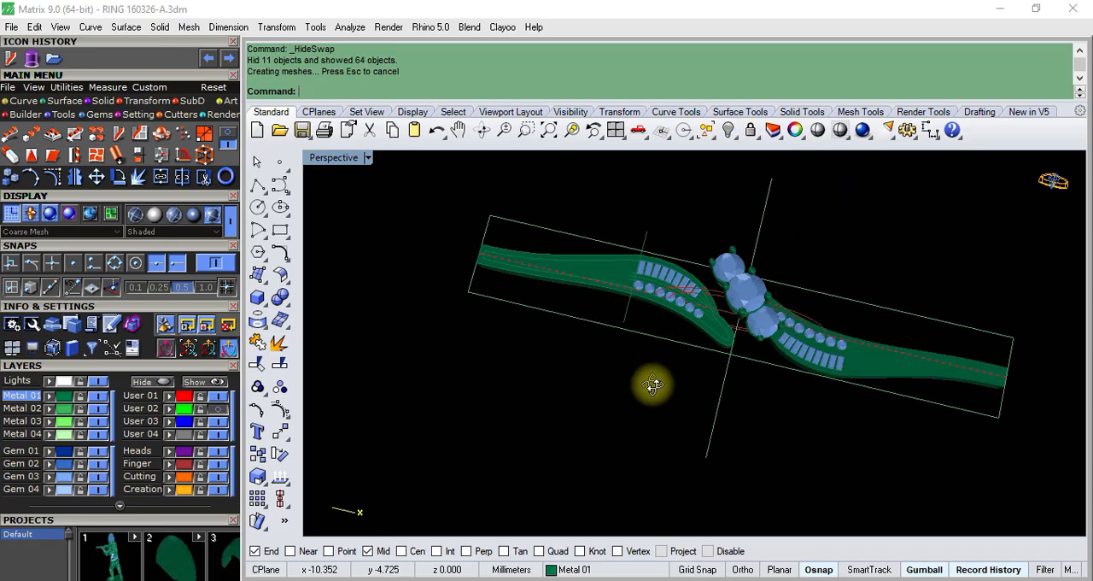
- Choose both grouped flat band halves with their gems as the objects for Flow along Curve
right_drag(652, 383, 671, 264)
scroll(736, 334, up, 5)
scroll(737, 333, up, 3)
click(783, 346)
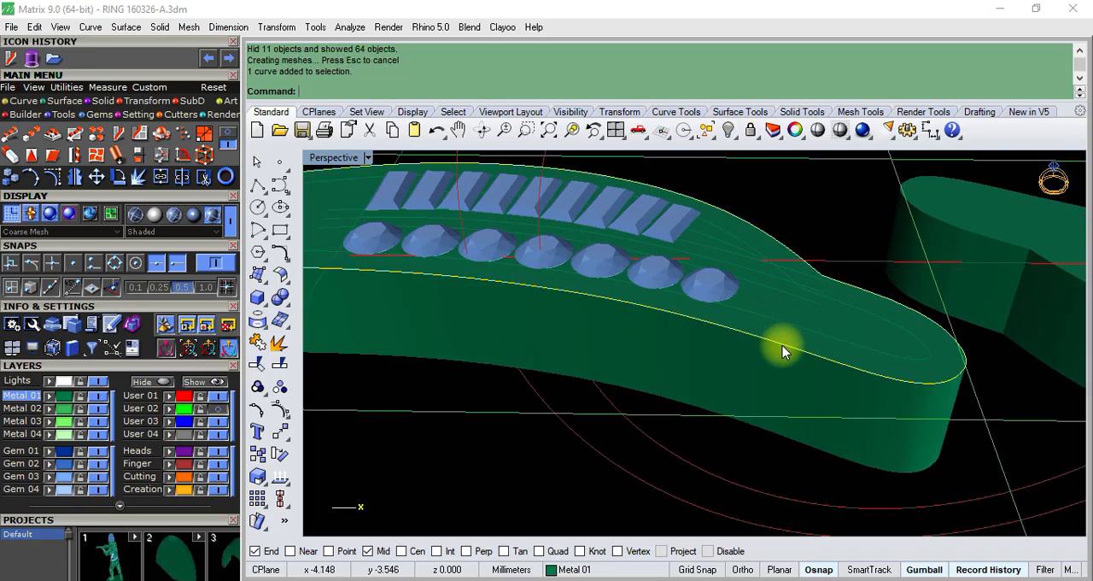
scroll(714, 325, down, 6)
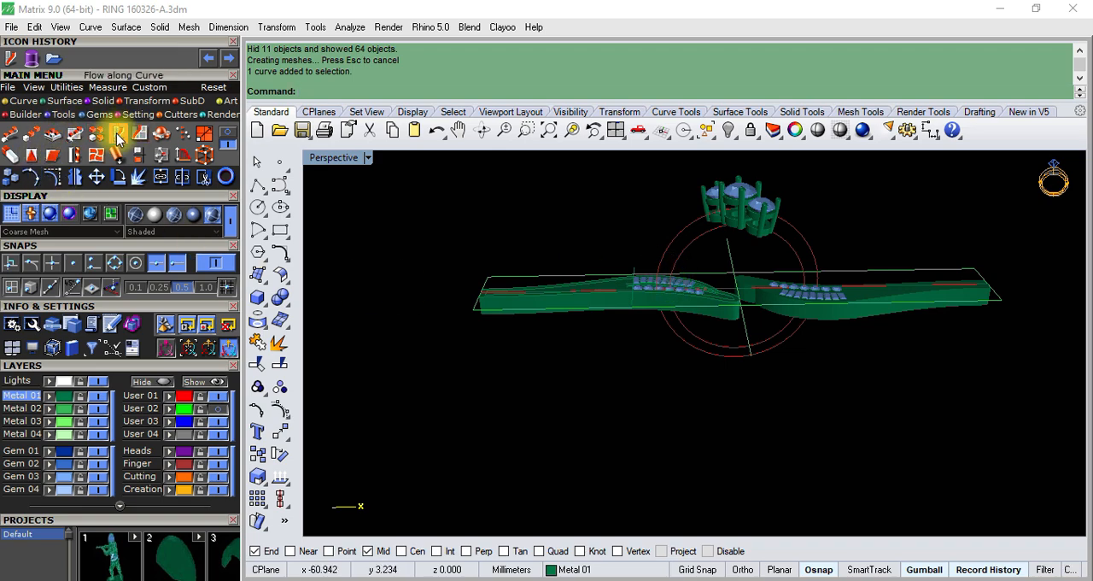
scroll(638, 288, up, 8)
click(570, 300)
scroll(480, 321, down, 5)
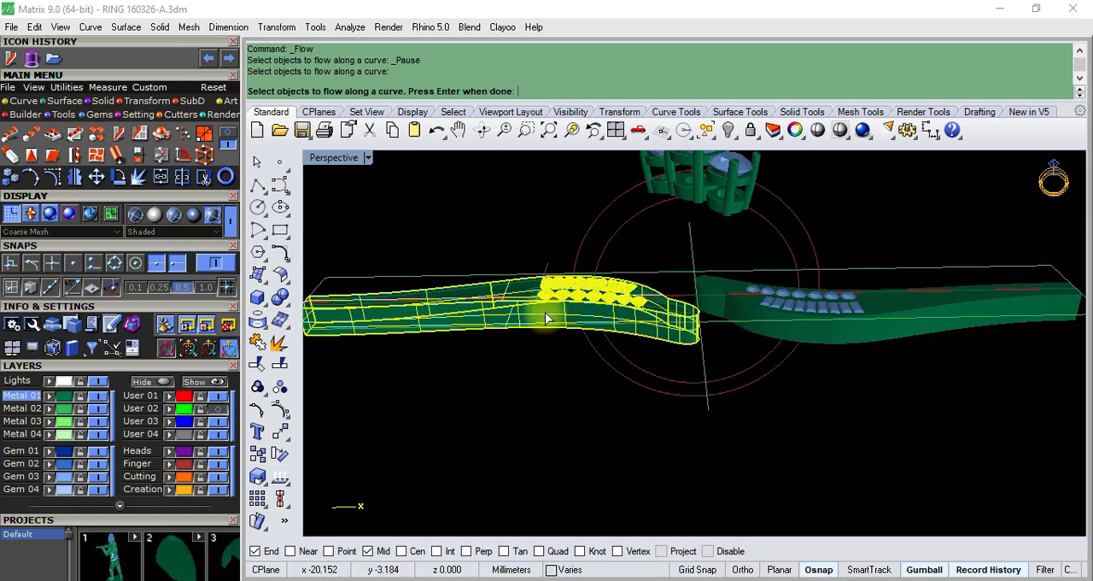
scroll(840, 350, up, 5)
click(840, 350)
scroll(910, 231, down, 4)
key(Return)
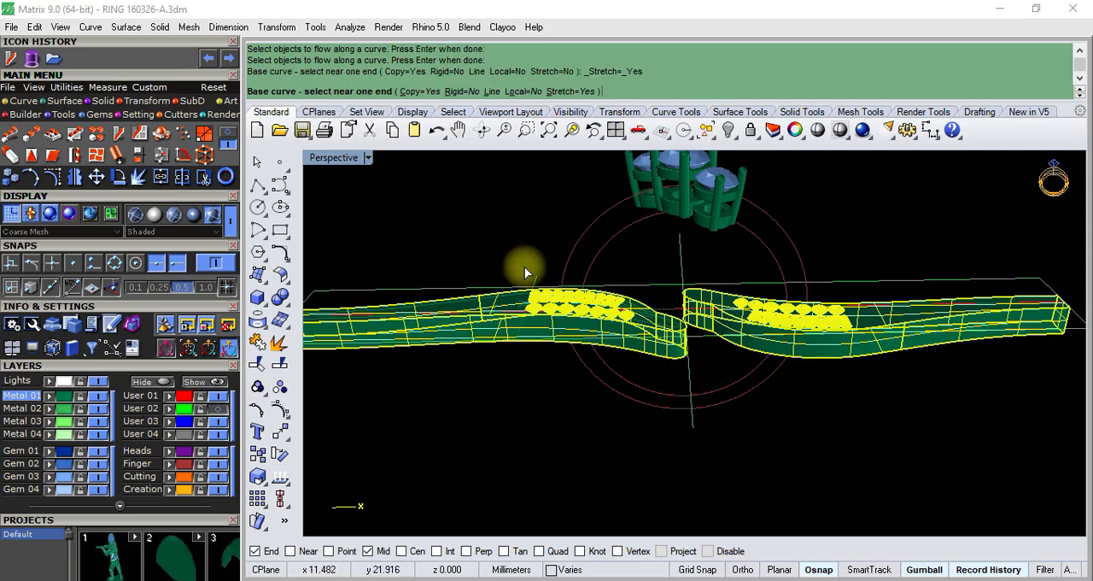
- Flow copies of both band halves, with Stretch on, from the straight red base line onto the outer ring circle
right_drag(524, 266, 571, 365)
scroll(598, 333, up, 10)
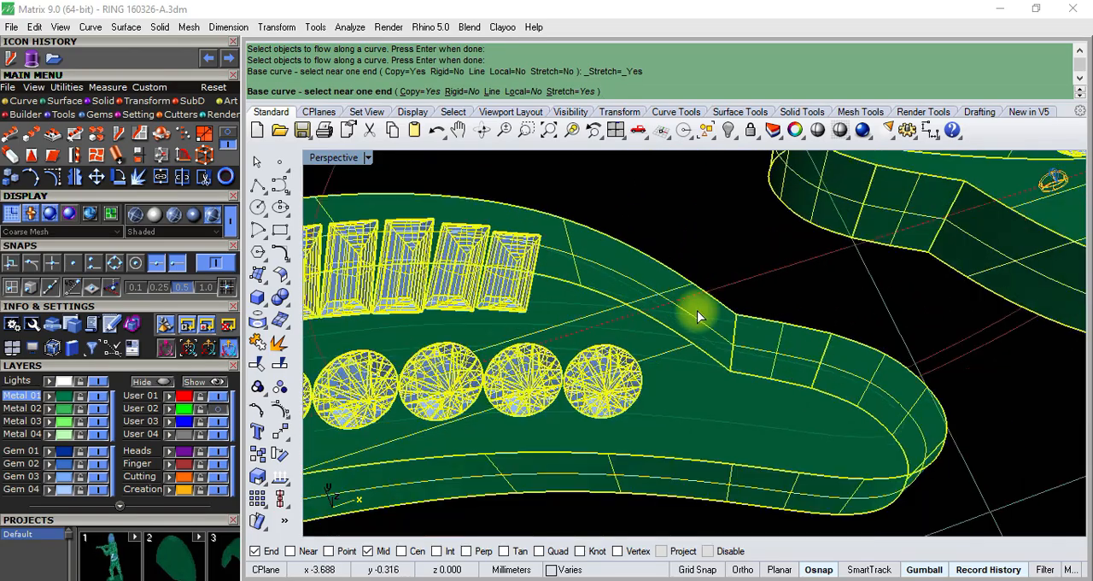
click(610, 332)
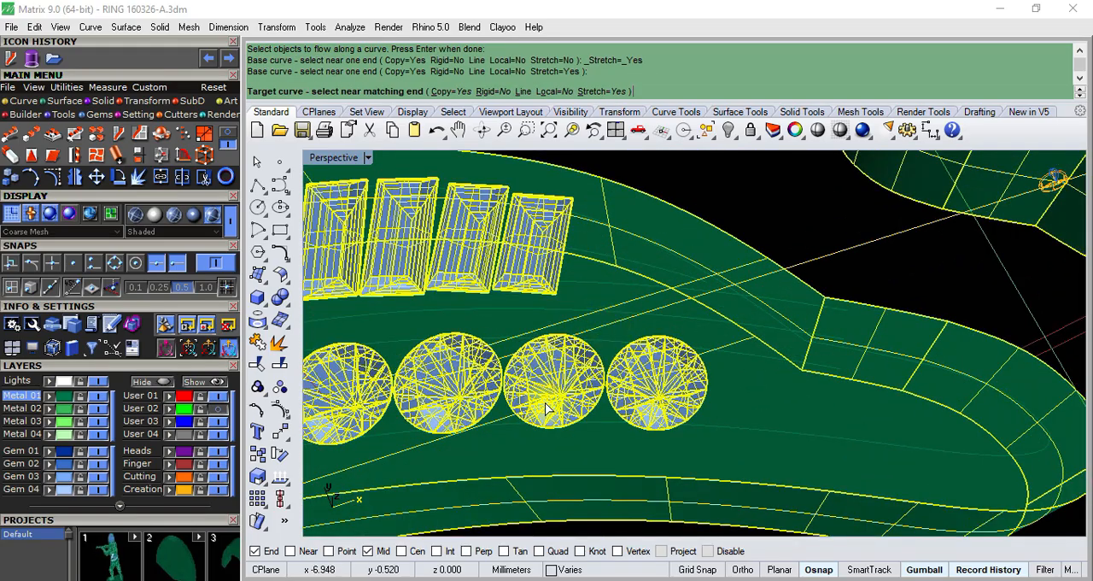
scroll(598, 325, down, 10)
scroll(544, 283, up, 10)
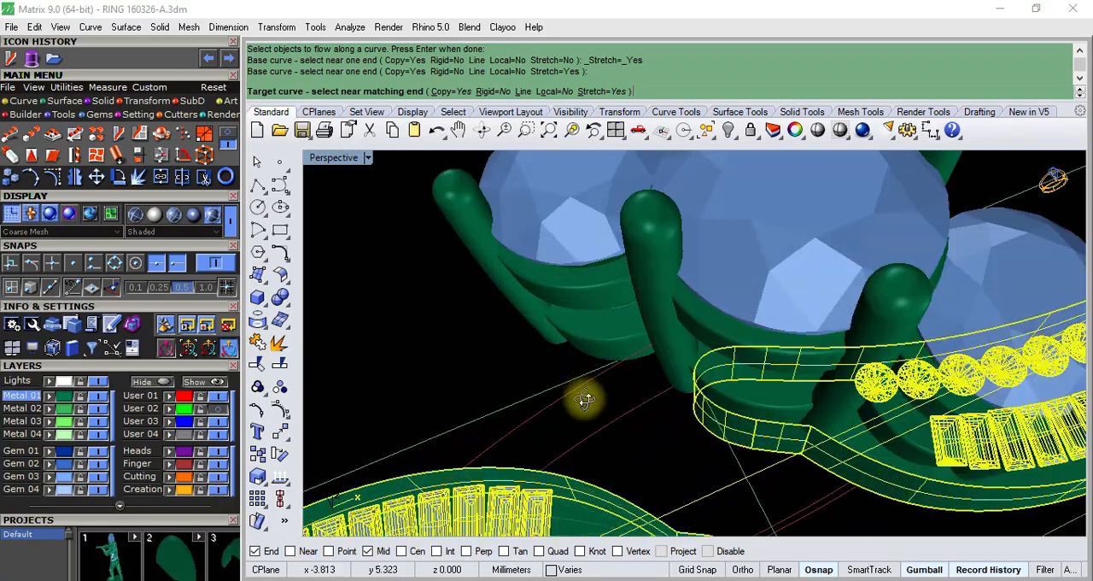
right_drag(585, 399, 600, 432)
click(631, 450)
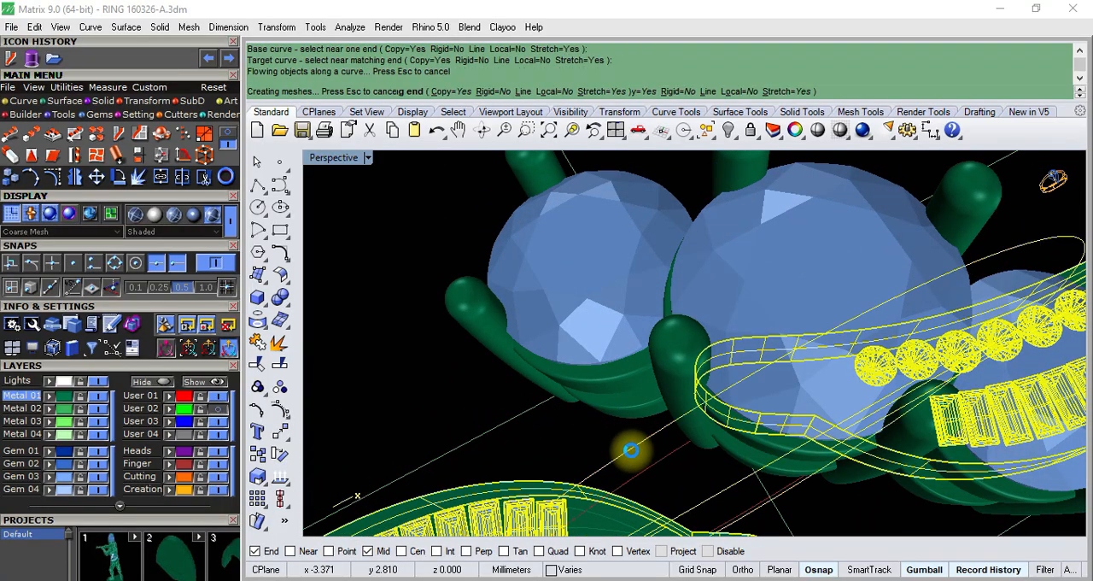
- Examine the flowed ring and the flat band halves from several angles
scroll(644, 378, down, 5)
scroll(645, 379, down, 5)
right_drag(609, 435, 616, 372)
scroll(597, 353, up, 8)
scroll(646, 302, down, 8)
scroll(461, 326, up, 10)
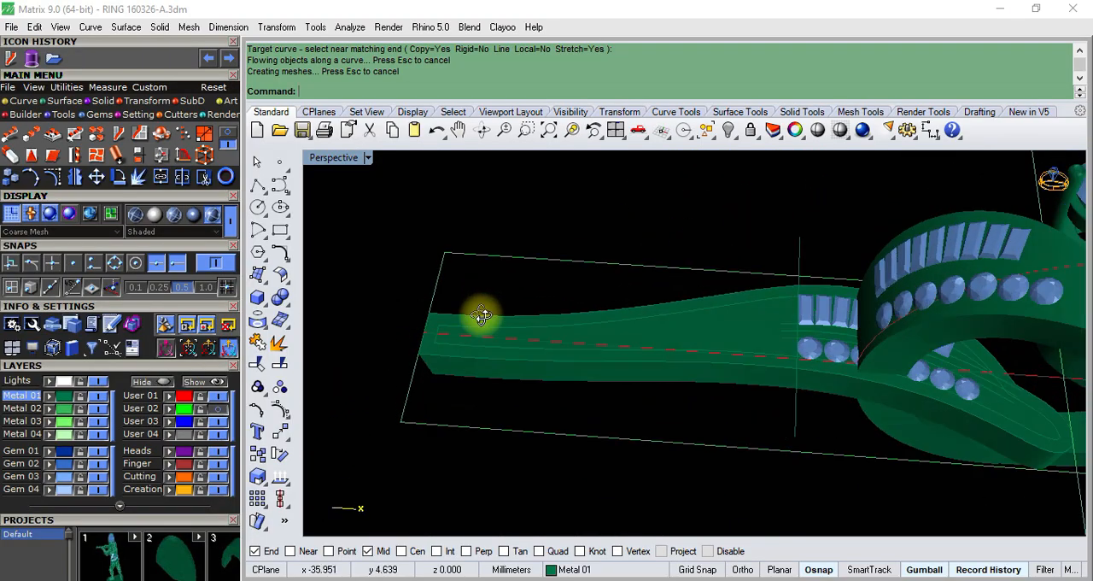
scroll(512, 309, down, 10)
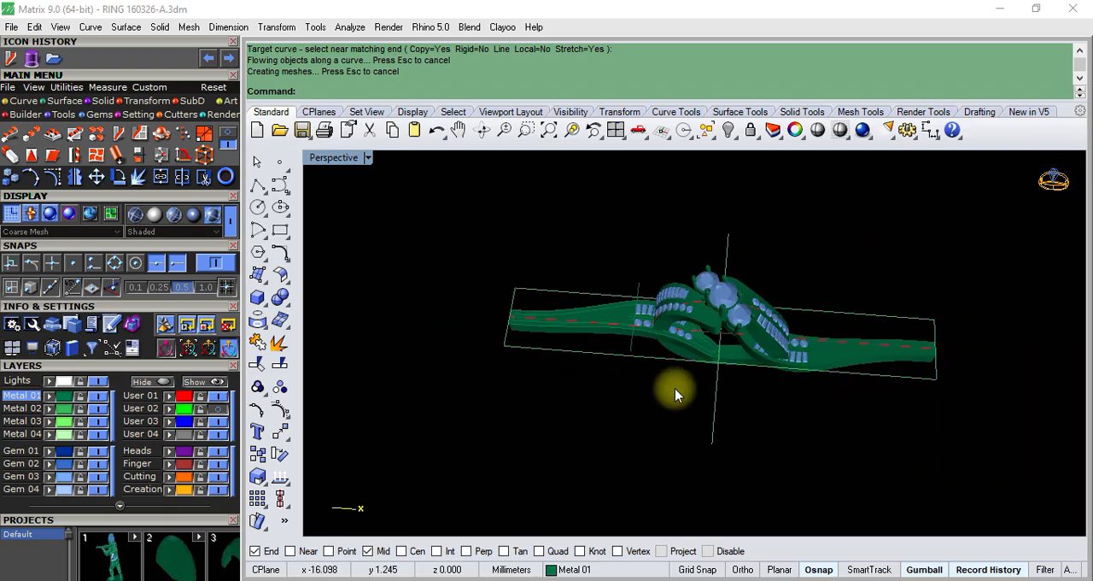
- Hide both flat band halves with their baguette and round gems
right_drag(674, 388, 688, 307)
scroll(694, 320, up, 9)
click(726, 333)
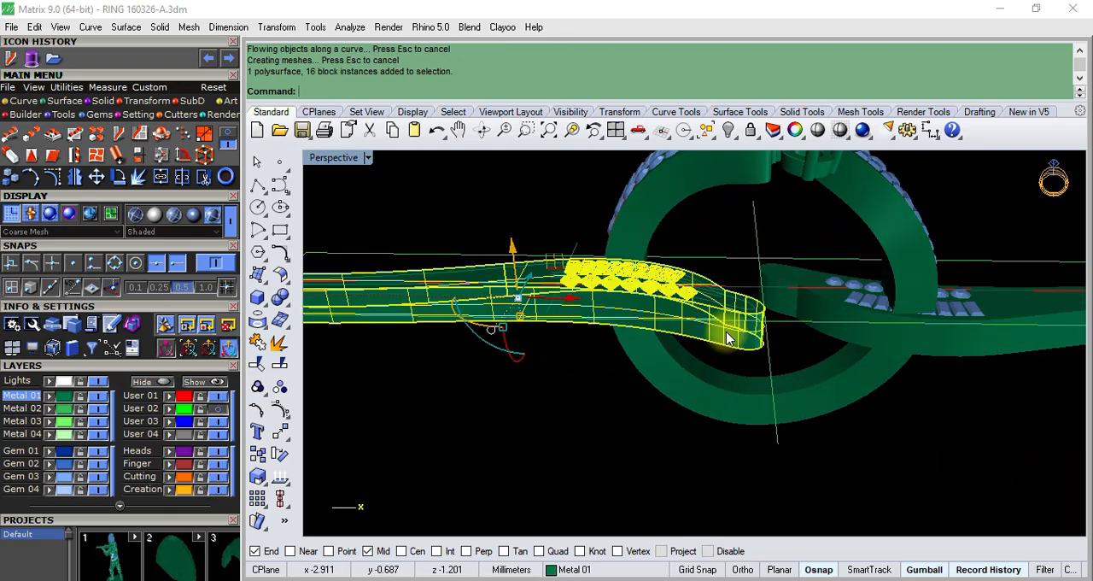
click(728, 129)
click(851, 338)
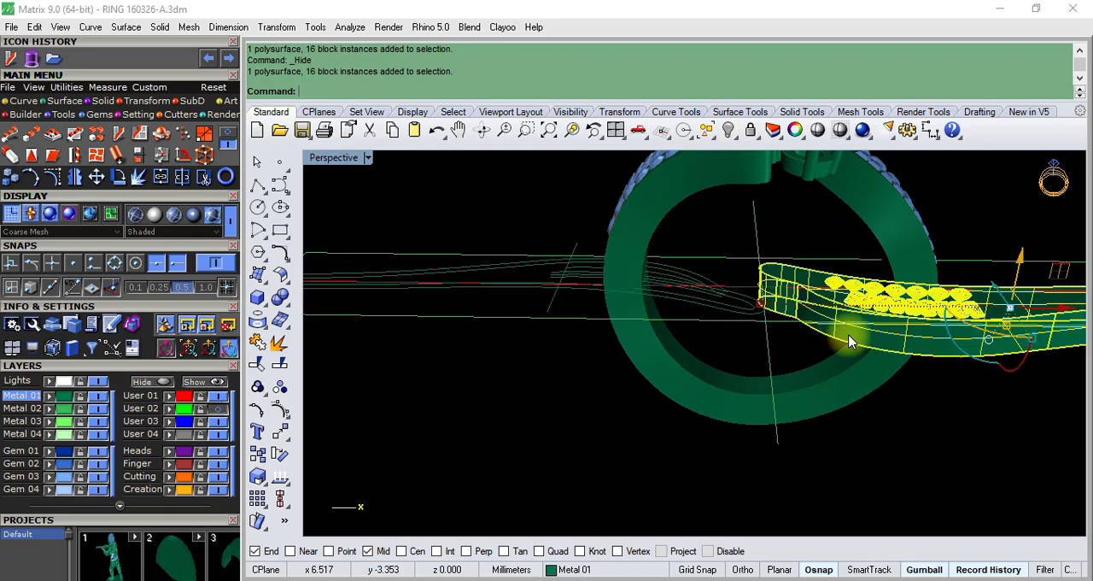
key(ctrl+h)
- Extrude the inner finger circle to both sides as a solid cylinder that extends well past the band's width
scroll(687, 348, down, 2)
scroll(729, 332, up, 4)
scroll(728, 333, down, 2)
scroll(737, 282, down, 7)
right_drag(737, 283, 811, 238)
scroll(732, 265, up, 12)
click(921, 245)
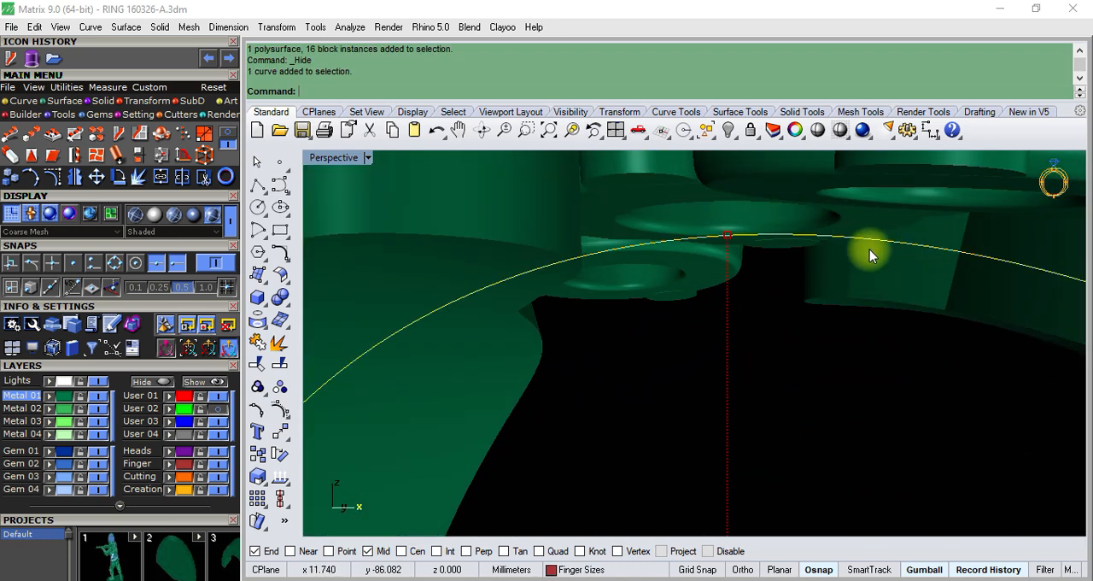
scroll(742, 287, down, 5)
scroll(742, 285, down, 8)
right_drag(743, 257, 670, 290)
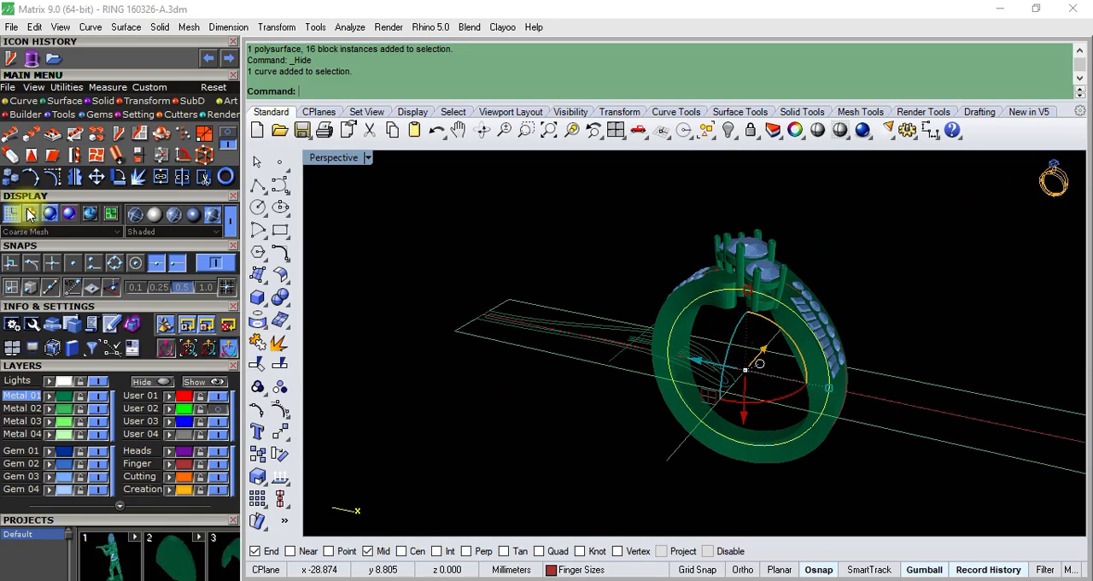
click(180, 114)
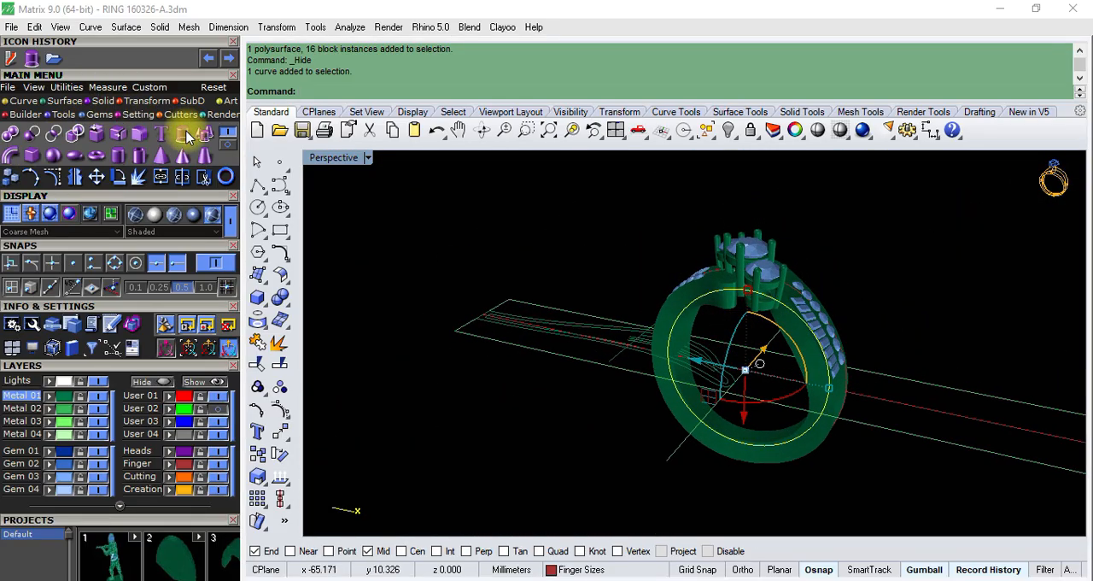
click(181, 134)
right_drag(647, 268, 589, 339)
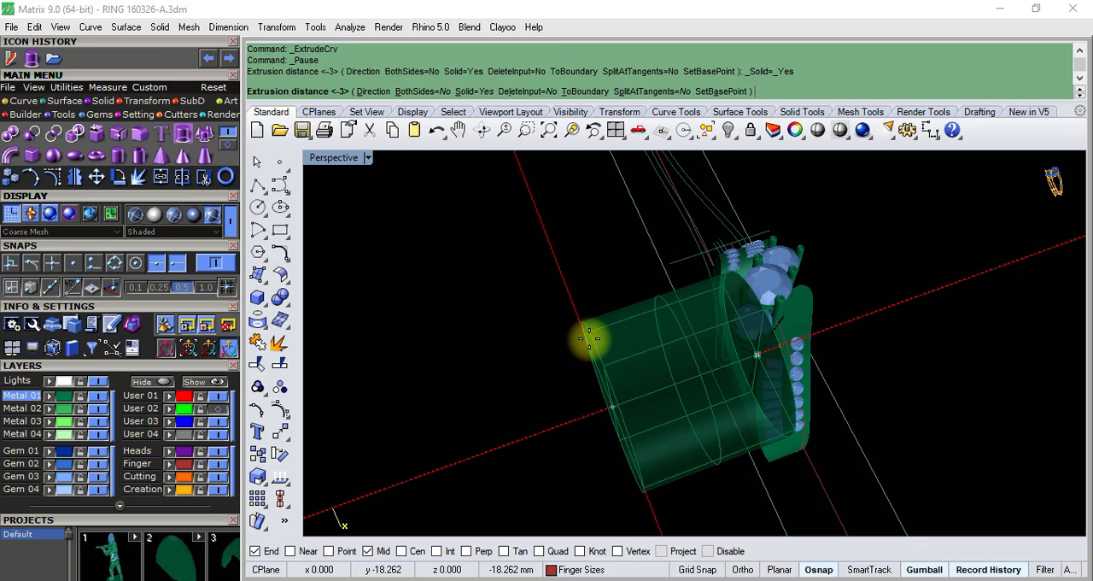
text(B)
key(Return)
click(610, 317)
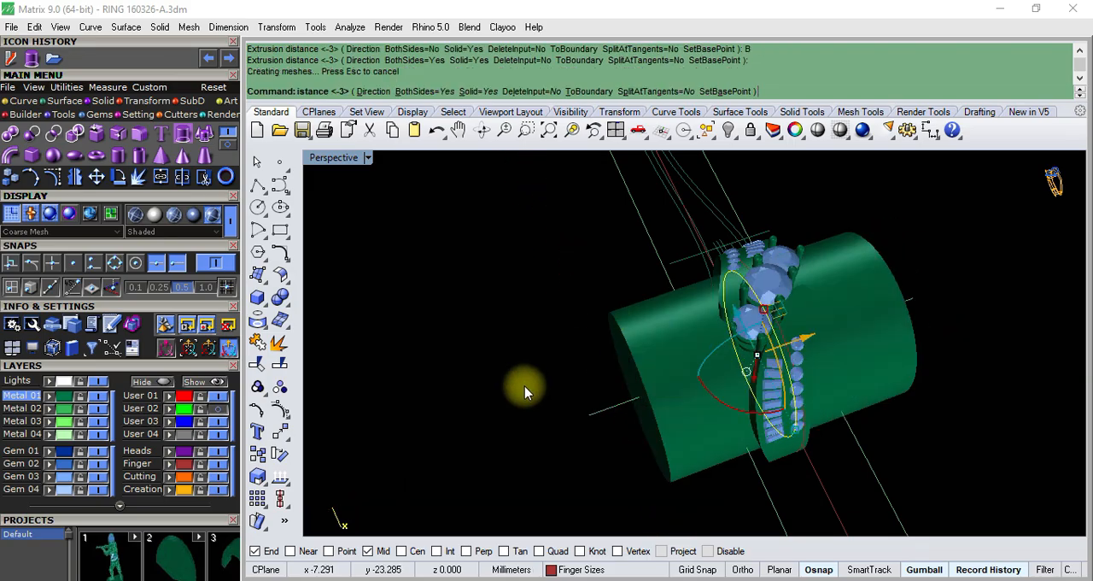
- Subtract the finger cylinder from both flowed band halves with Boolean Difference
right_drag(524, 389, 760, 236)
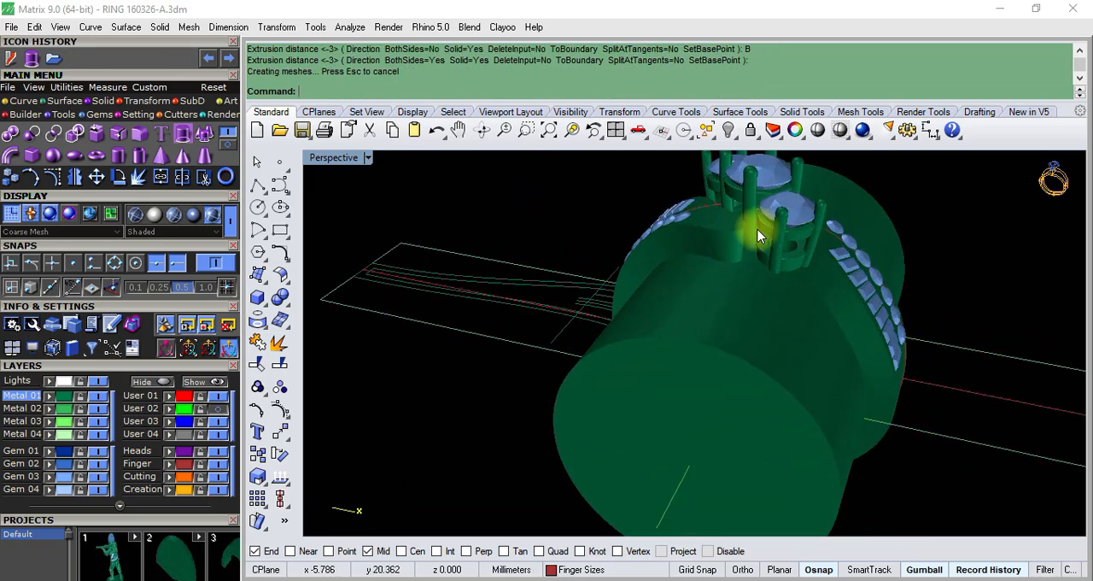
click(38, 139)
right_drag(324, 199, 732, 243)
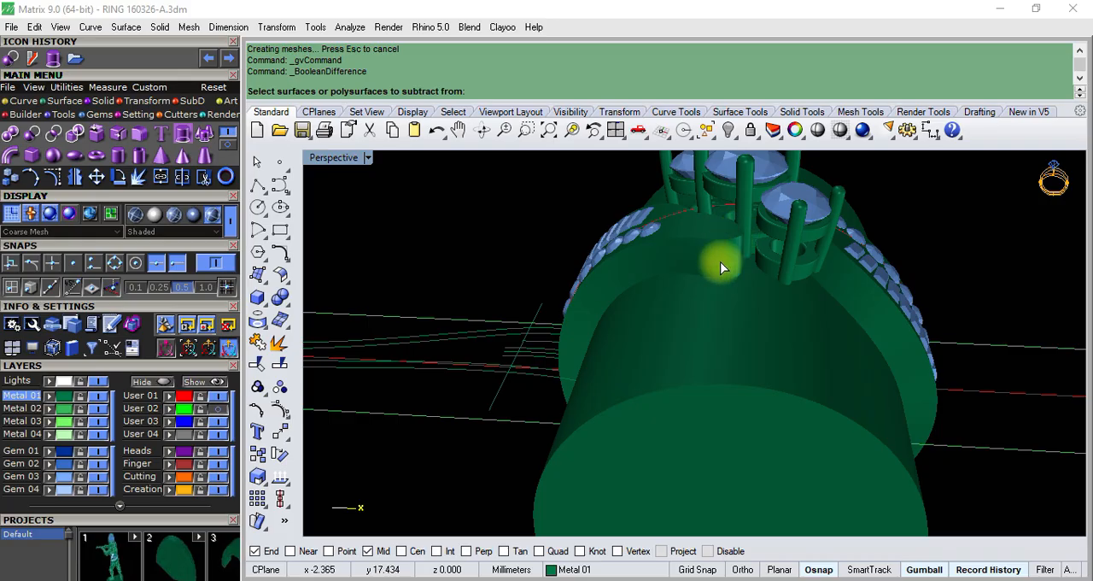
click(721, 262)
scroll(721, 261, down, 5)
scroll(805, 279, up, 7)
click(811, 287)
scroll(812, 287, down, 10)
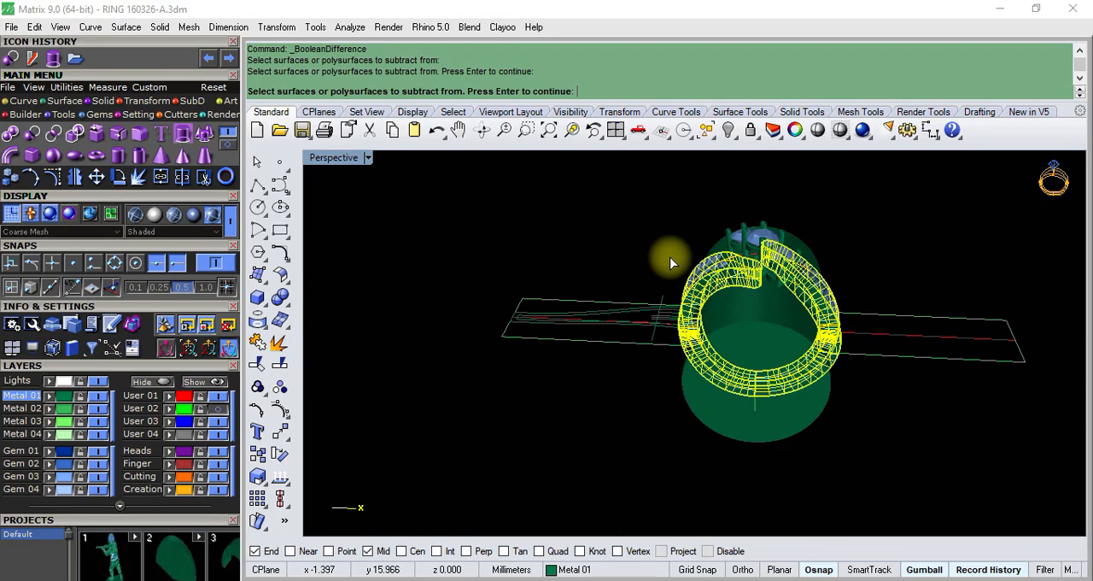
click(700, 416)
key(Return)
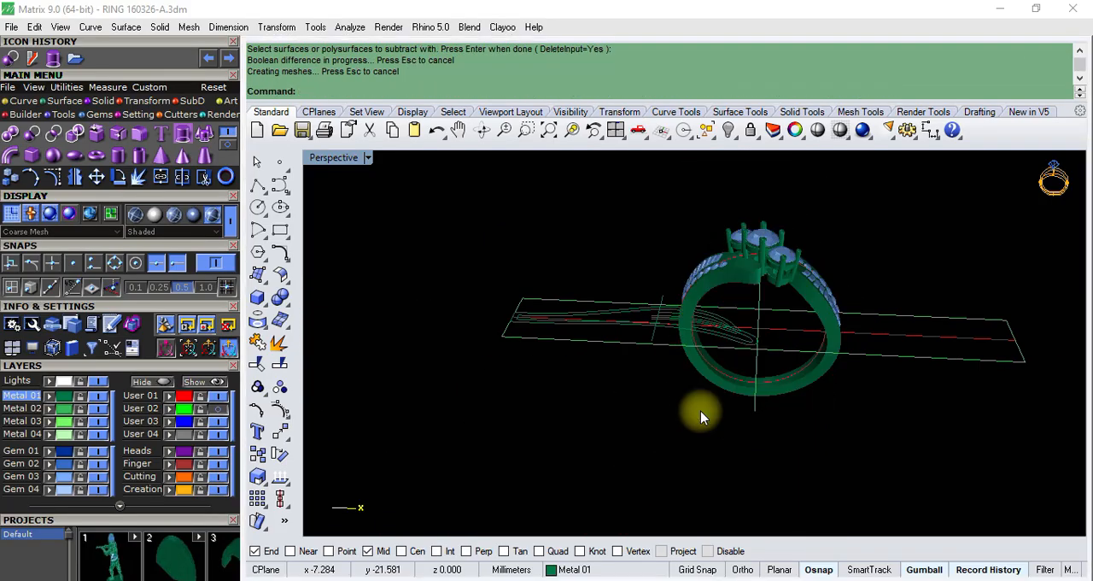
- Examine the gem rows, the joint at the base of the shank and the whole ring from several angles
click(666, 356)
right_drag(690, 402, 621, 310)
scroll(661, 246, up, 7)
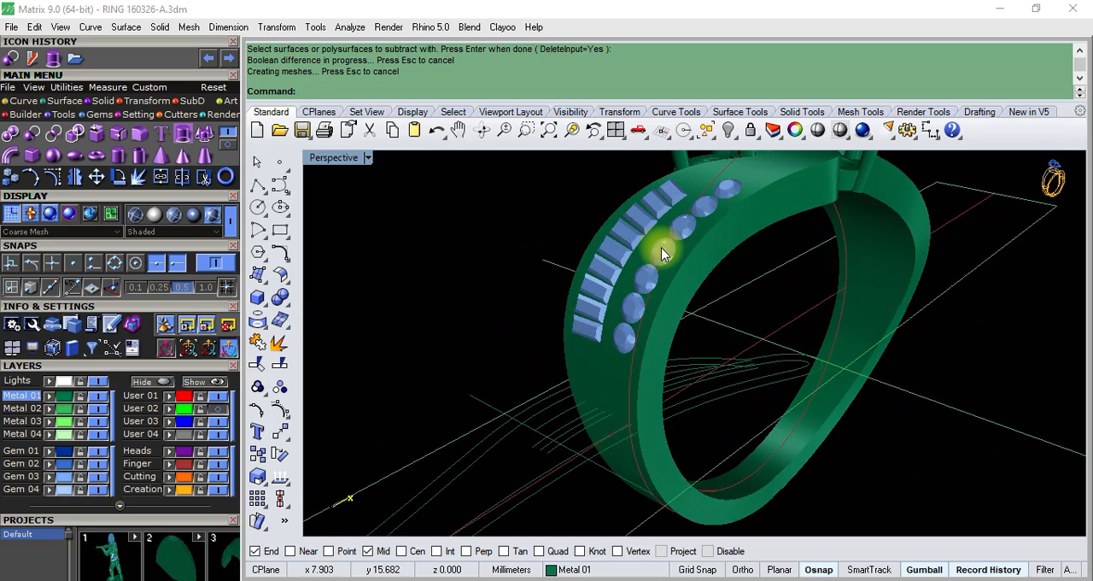
scroll(661, 247, down, 7)
right_drag(661, 247, 504, 346)
right_drag(513, 403, 673, 391)
right_click(529, 422)
click(683, 392)
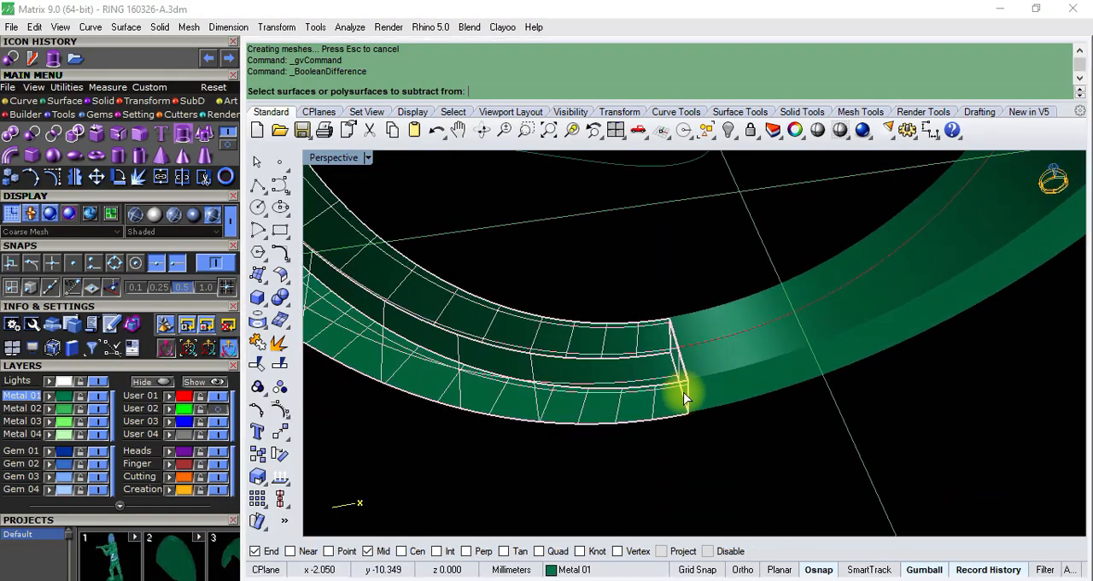
click(658, 461)
right_drag(657, 461, 752, 393)
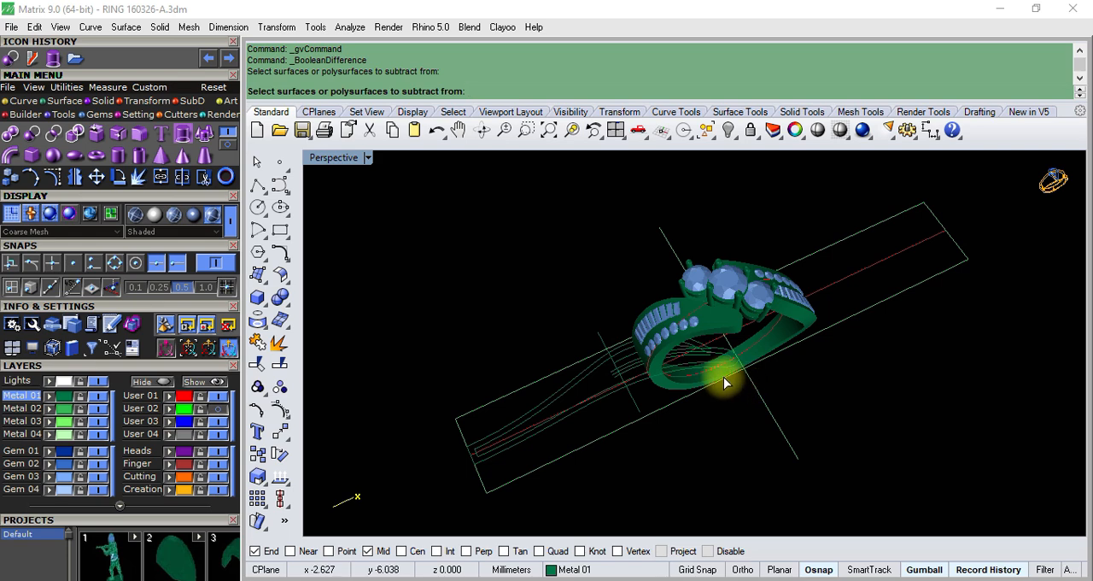
click(730, 133)
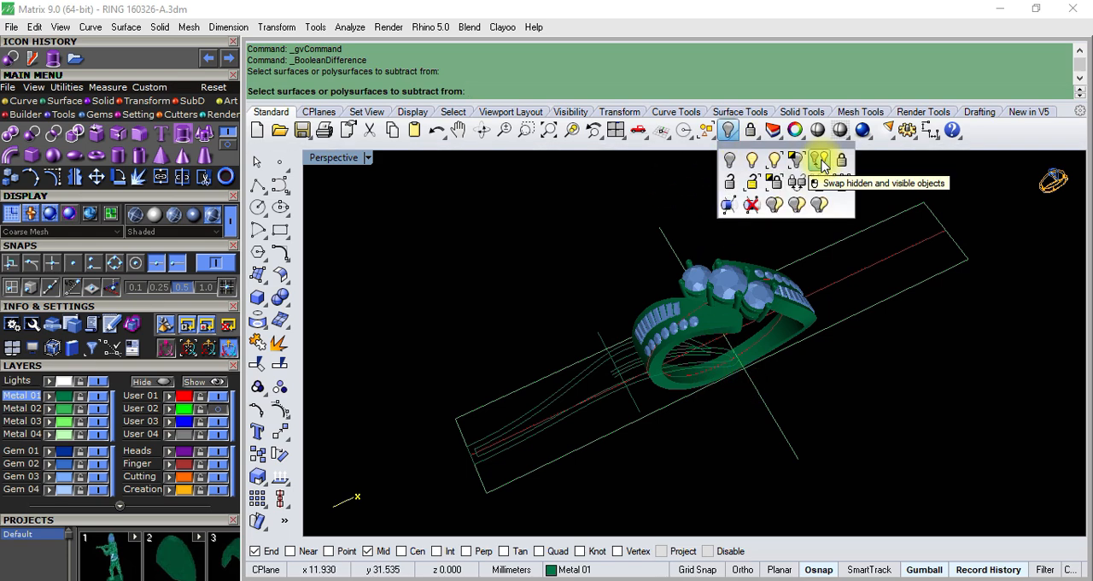
right_drag(756, 378, 691, 329)
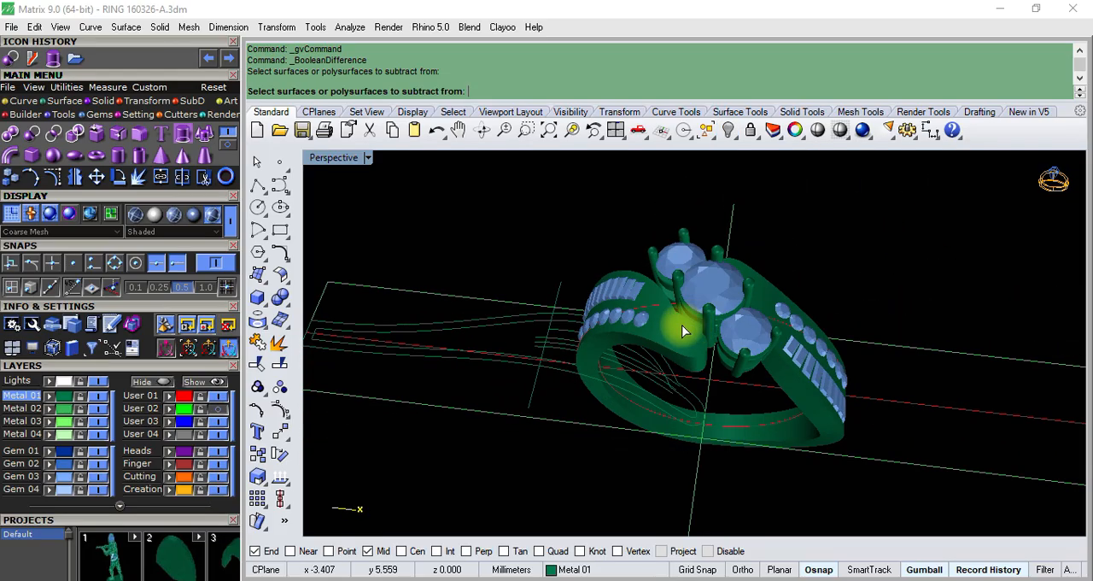
- Undo the finger-hole cut, the cylinder extrusion, the hiding and the flow to bring back the flat band halves
key(ctrl+z)
key(ctrl+z)
key(ctrl+z)
key(ctrl+z)
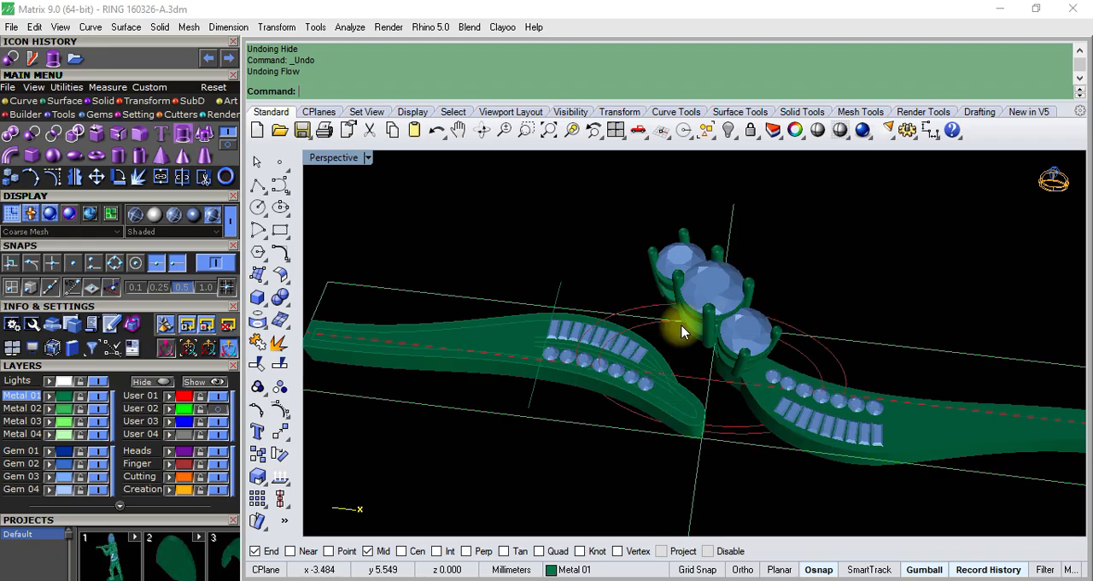
- Delete the right flat band half with its gems, then ungroup the left half and delete only its metal body
right_drag(681, 331, 563, 351)
key(Delete)
scroll(571, 324, up, 5)
click(603, 250)
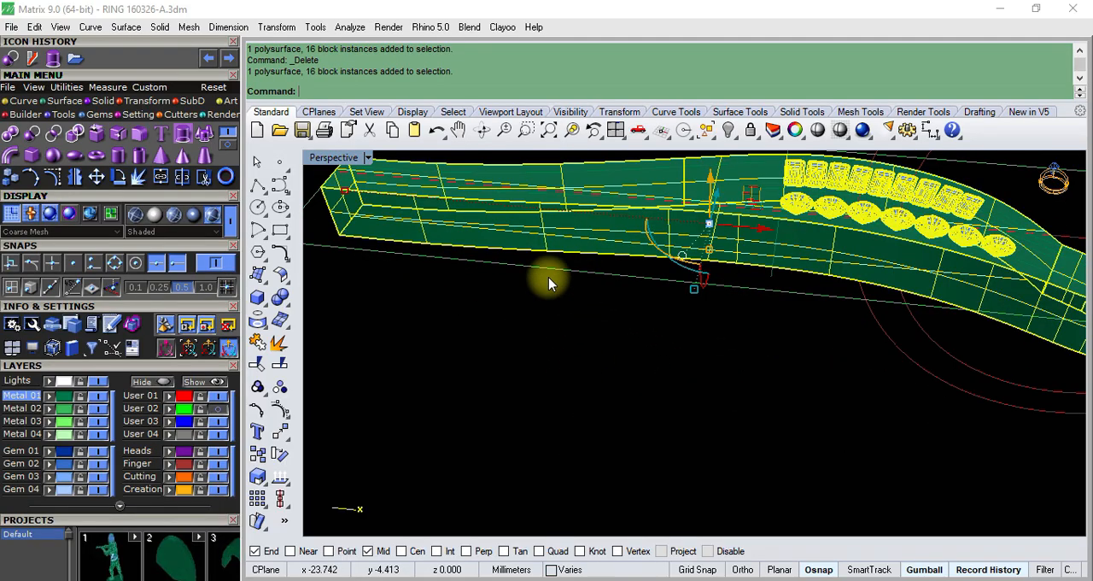
click(284, 389)
click(501, 432)
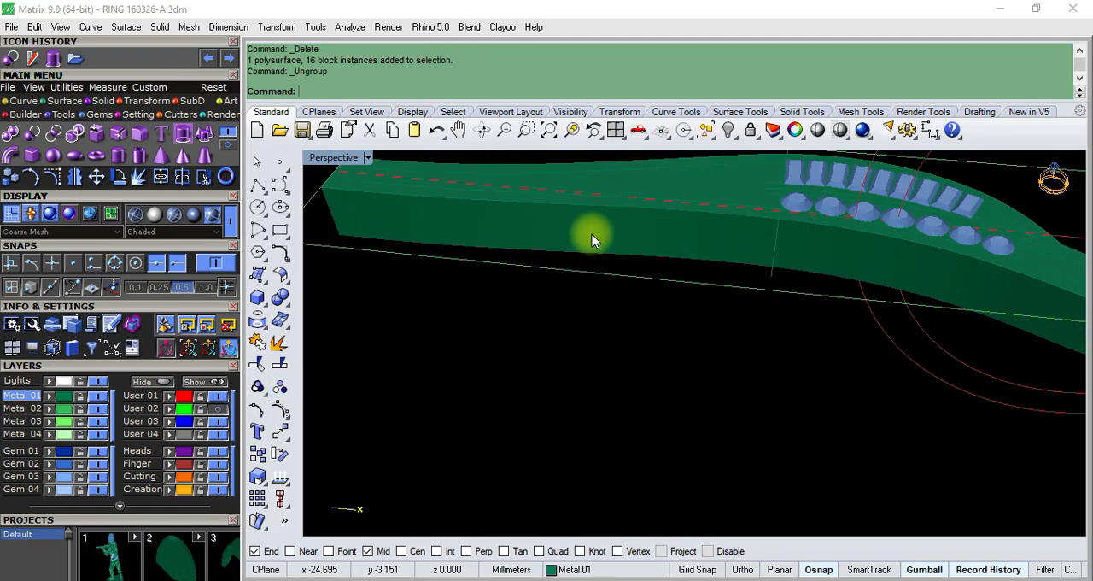
click(592, 236)
key(Delete)
- In the Top view, draw a 3 mm diameter circle centred on the left end of the straight base line
right_drag(592, 236, 598, 288)
key(ctrl+F1)
right_drag(413, 302, 483, 282)
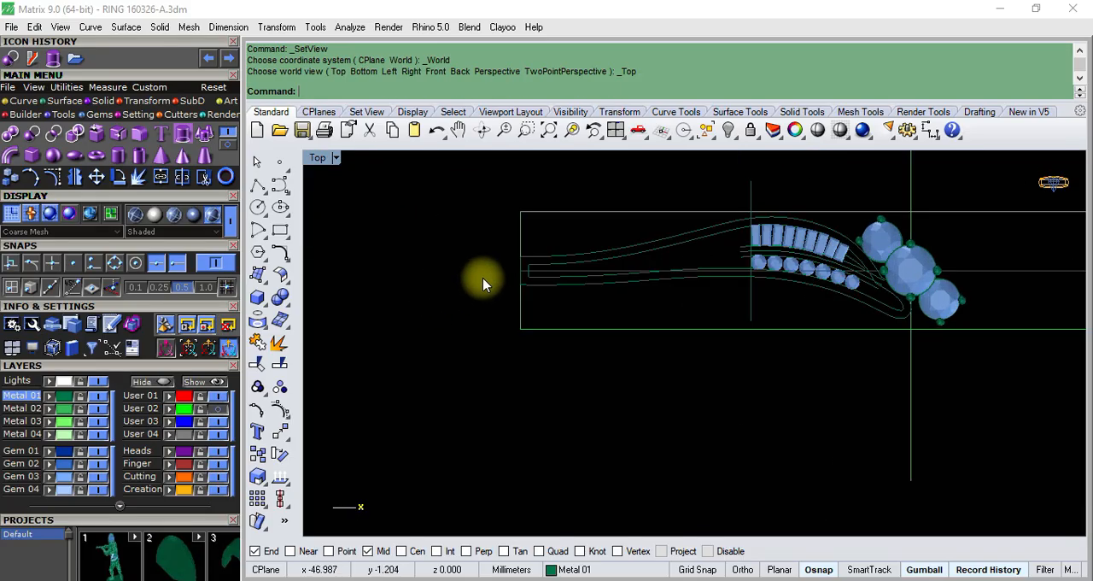
scroll(534, 276, up, 14)
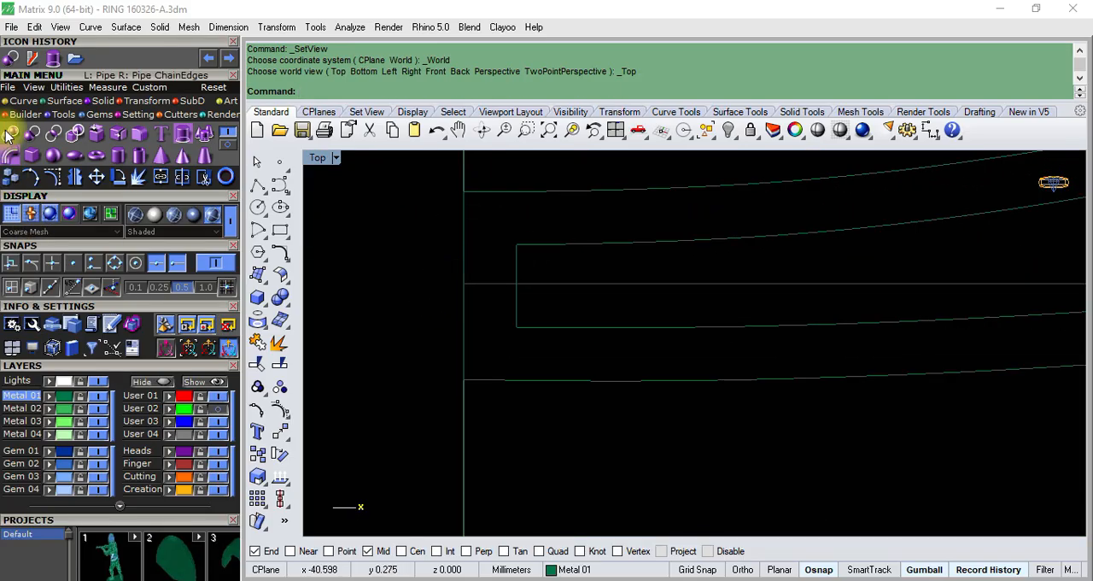
click(24, 101)
click(31, 141)
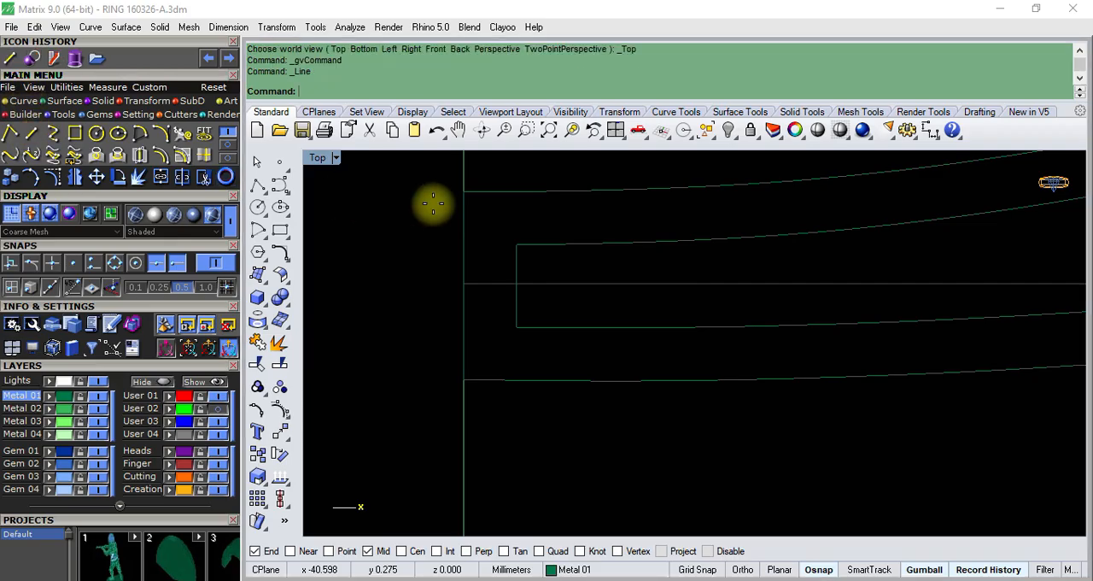
click(463, 191)
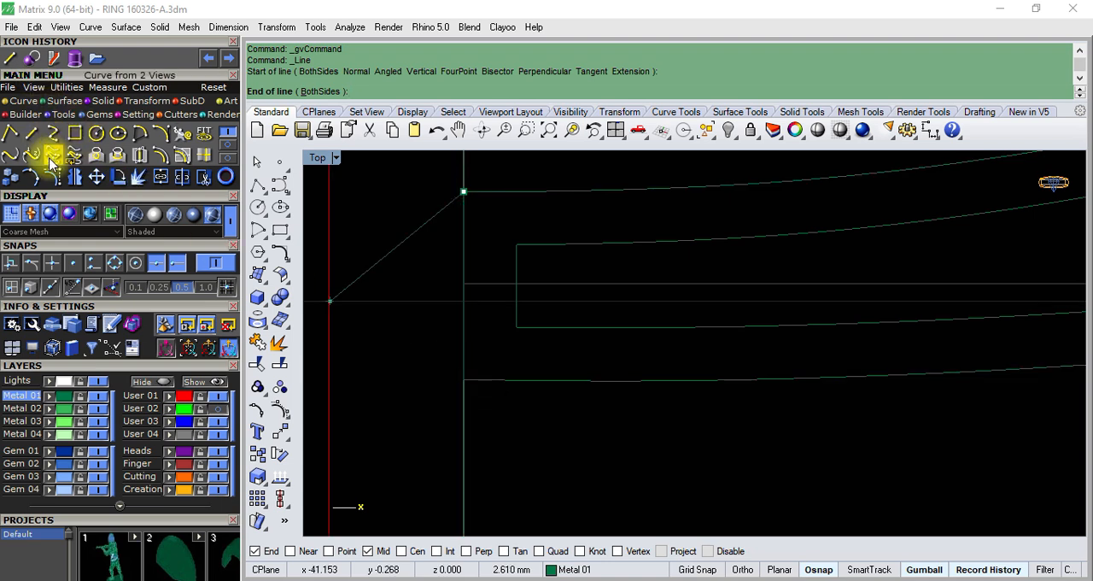
click(98, 134)
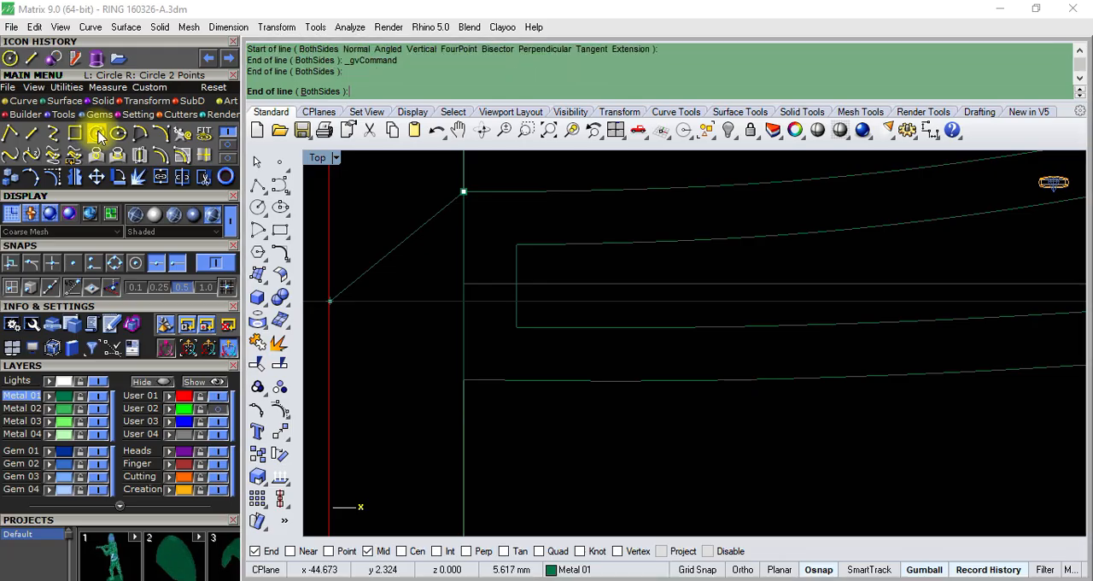
click(469, 279)
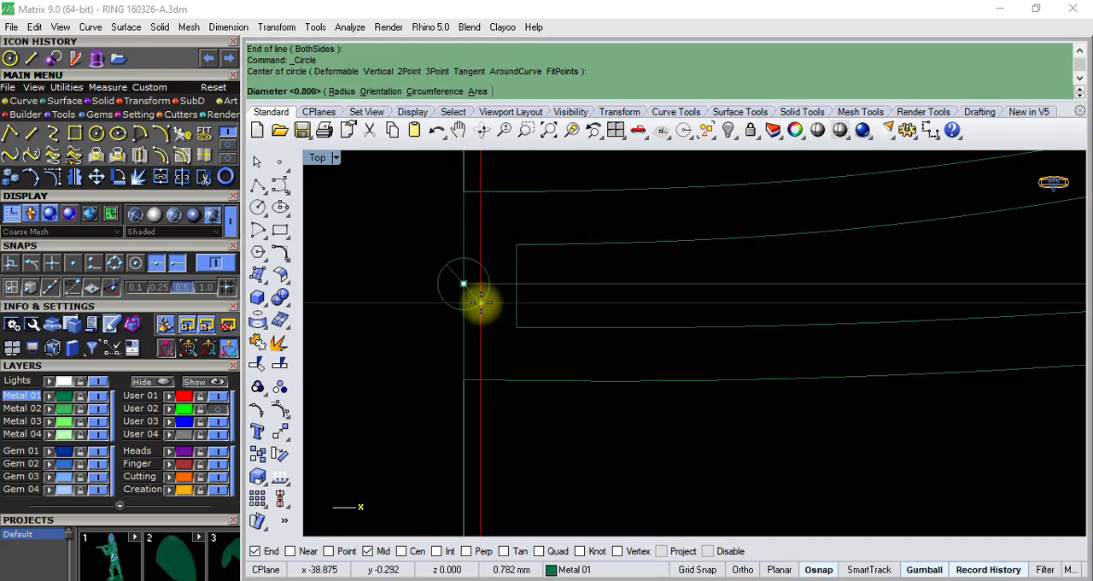
text(3)
key(Return)
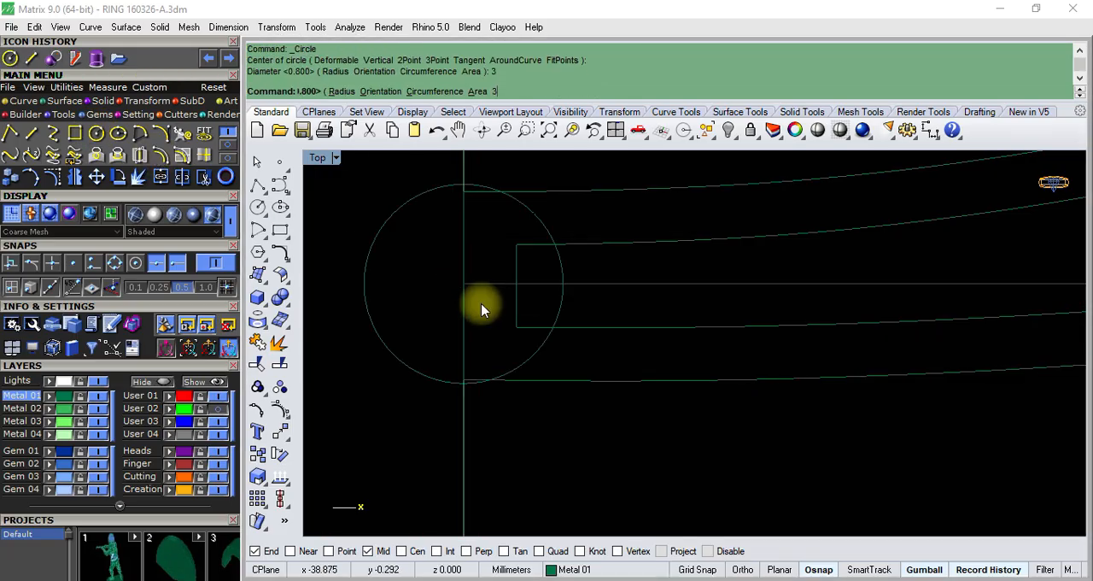
scroll(432, 313, down, 5)
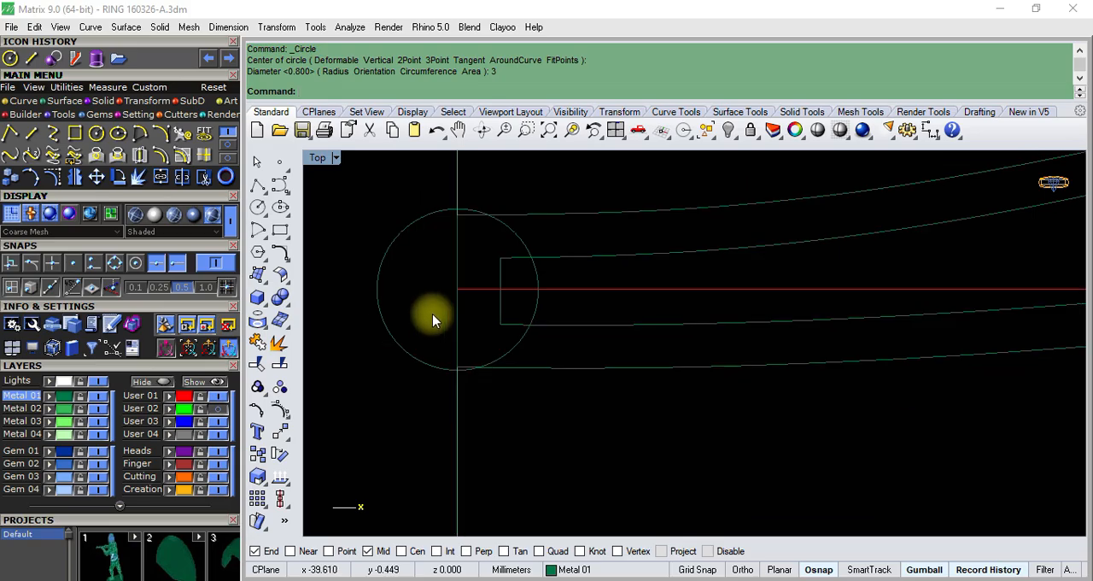
scroll(502, 251, up, 5)
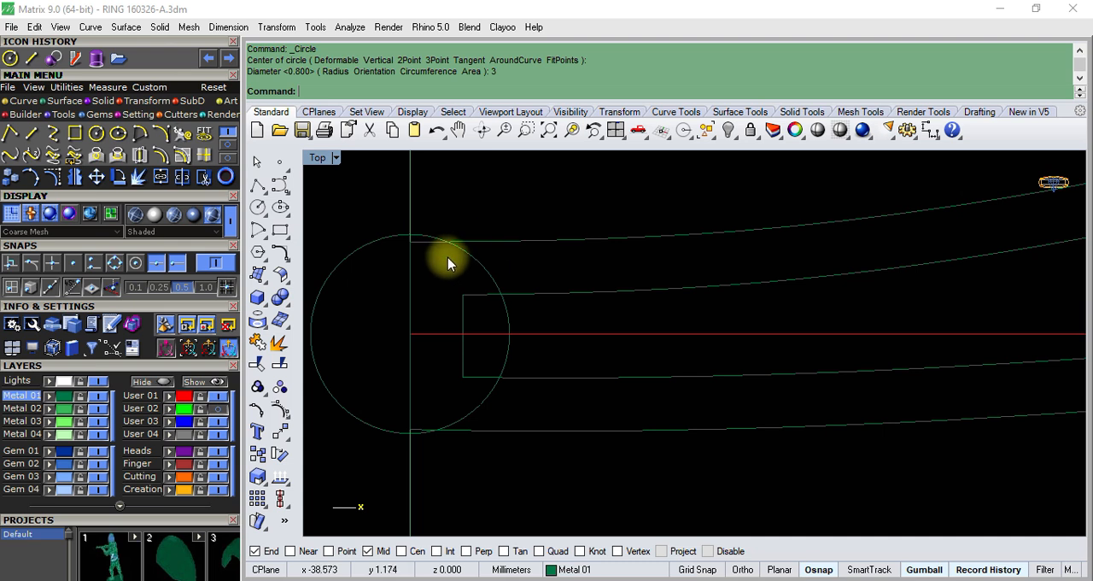
- Ungroup the outer band outline and explode it into separate curve segments
click(491, 248)
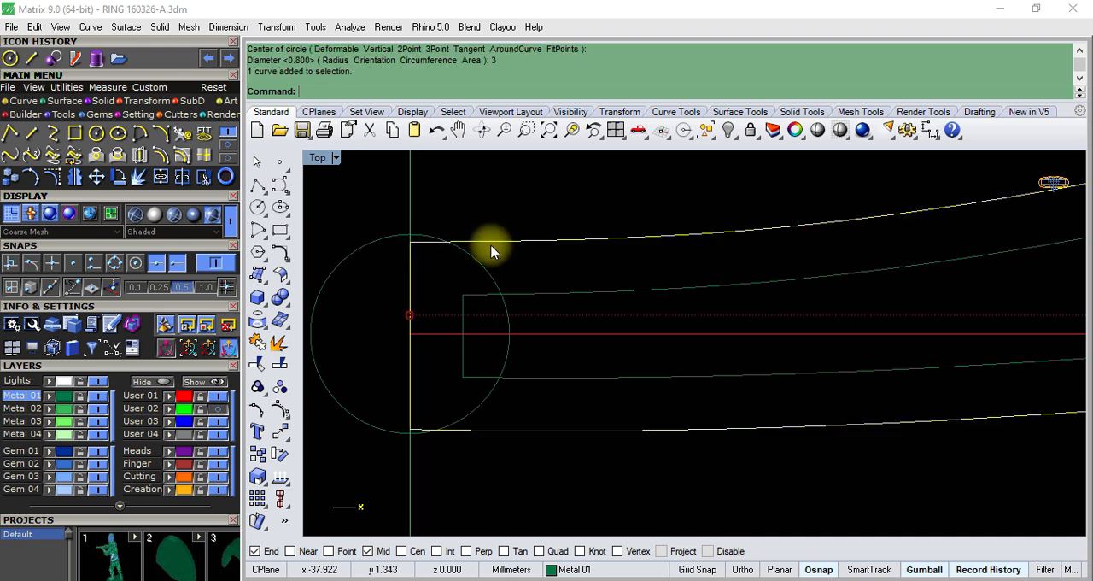
click(281, 387)
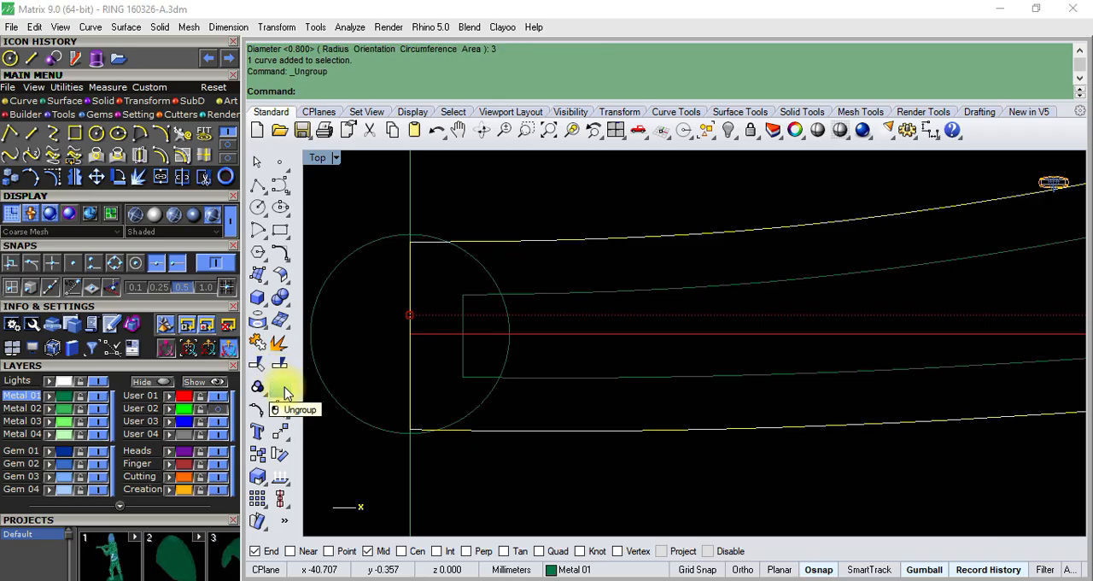
click(281, 387)
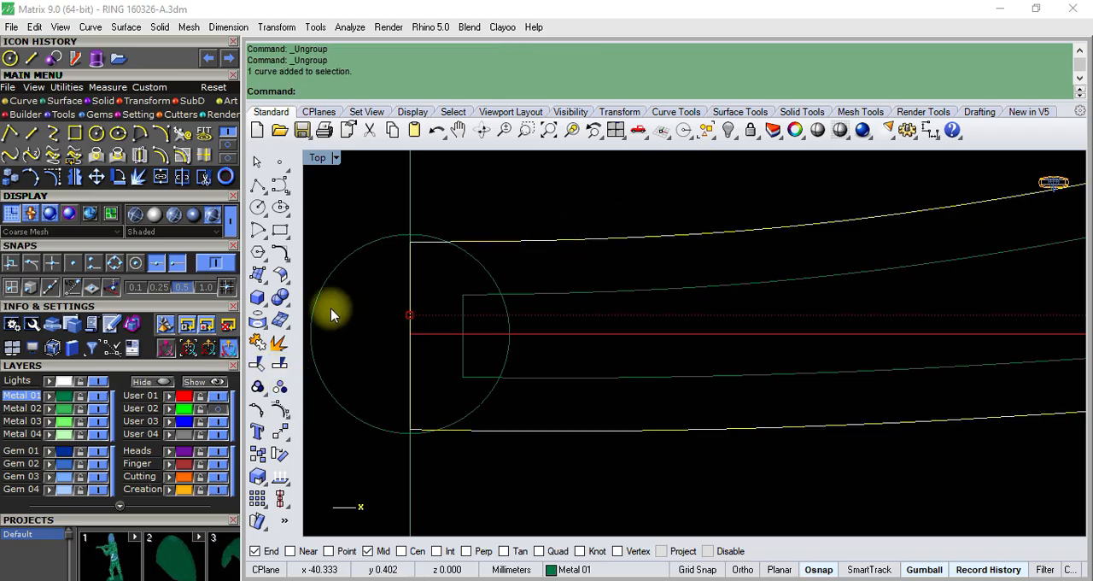
click(280, 346)
right_click(280, 346)
right_click(507, 243)
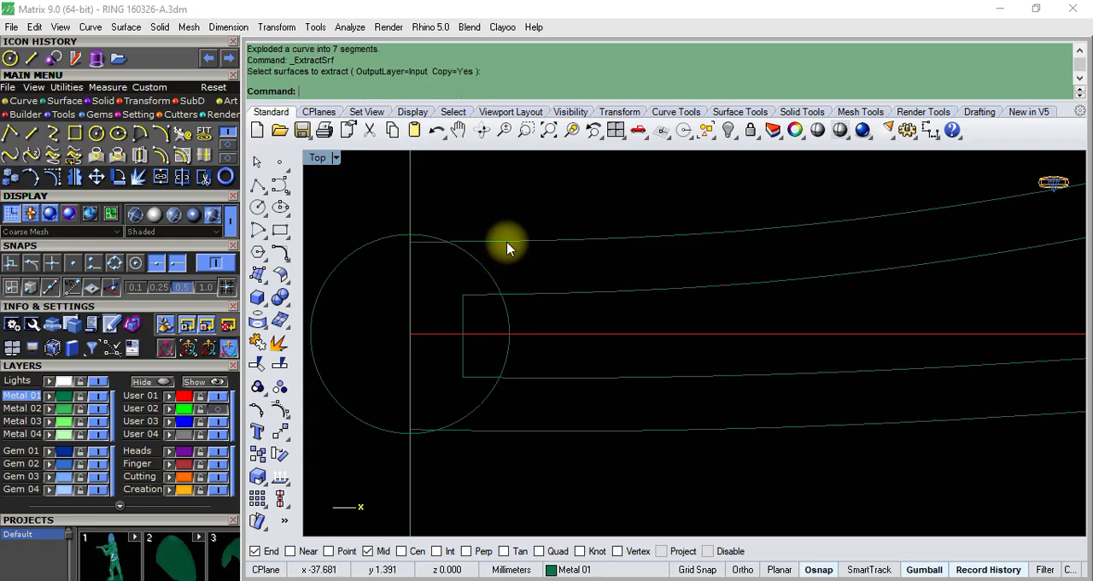
- Show the upper outline curve's control points and move its end point onto the circle's top intersection with the vertical line, using the Int snap
click(507, 243)
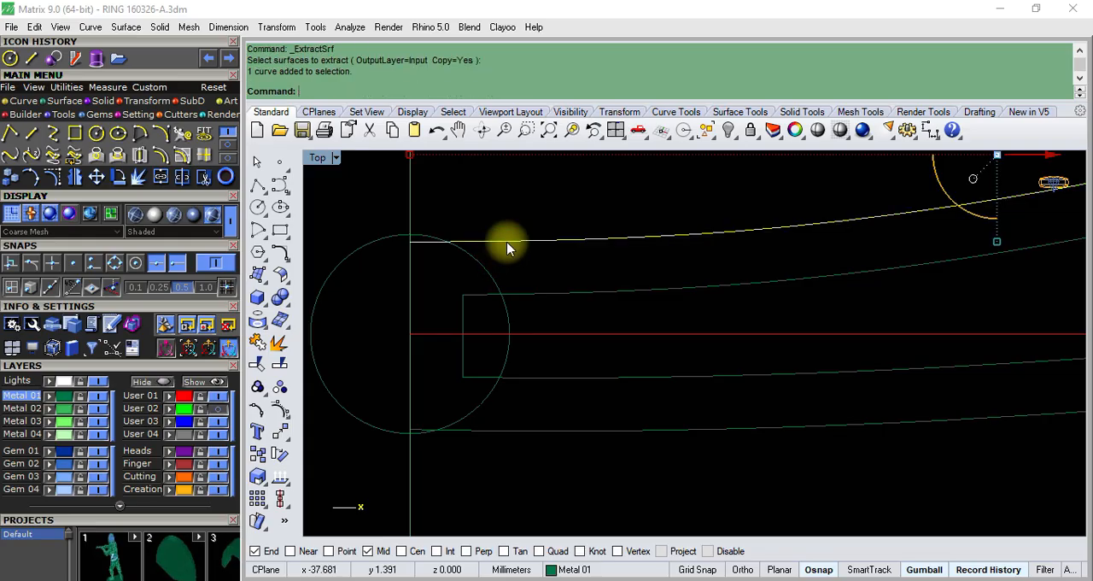
click(281, 391)
scroll(419, 246, down, 2)
scroll(405, 245, up, 5)
click(457, 333)
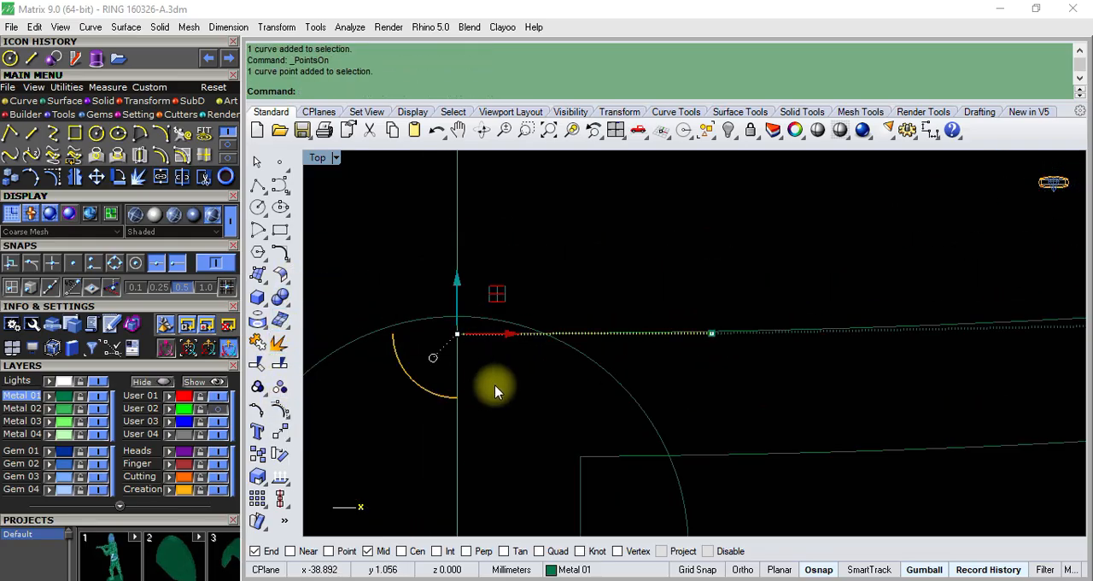
text(m)
key(Return)
click(457, 333)
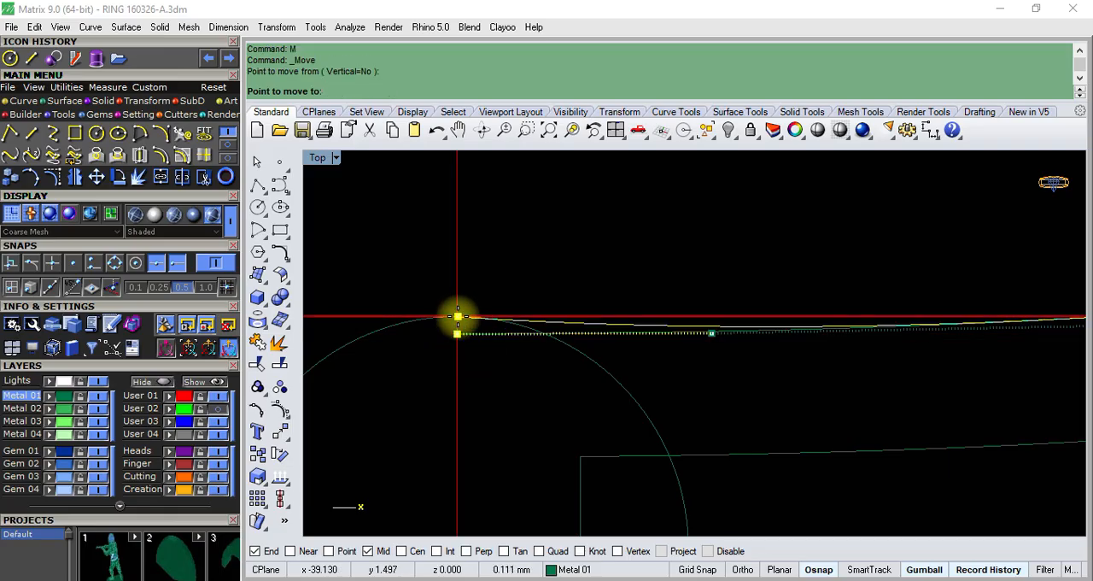
click(438, 551)
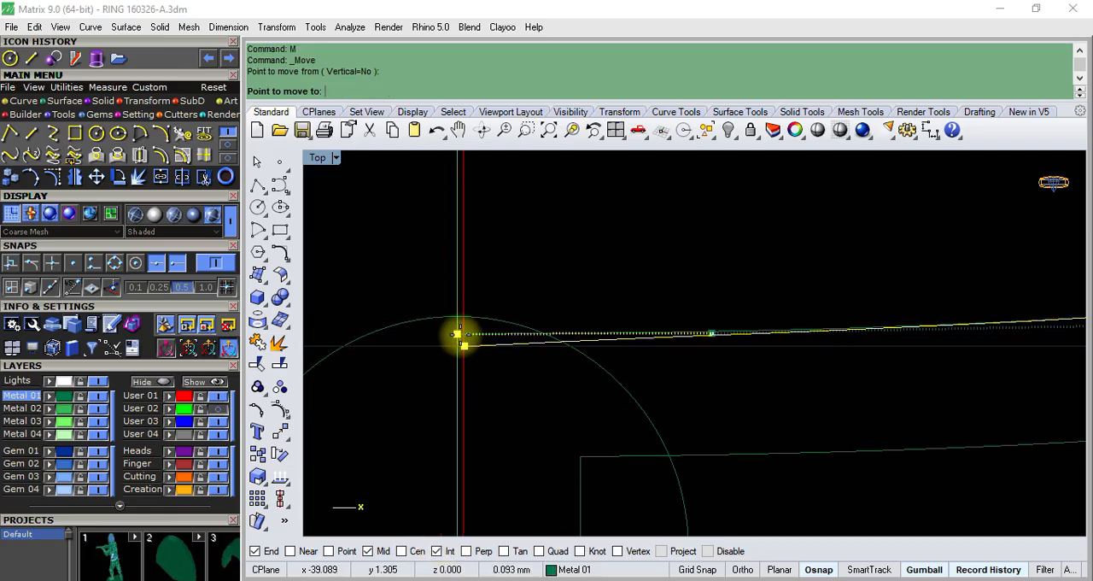
click(457, 317)
scroll(458, 318, down, 8)
- Show the lower outline curve's control points and move its end point onto the circle's bottom intersection with the vertical line
scroll(476, 429, up, 9)
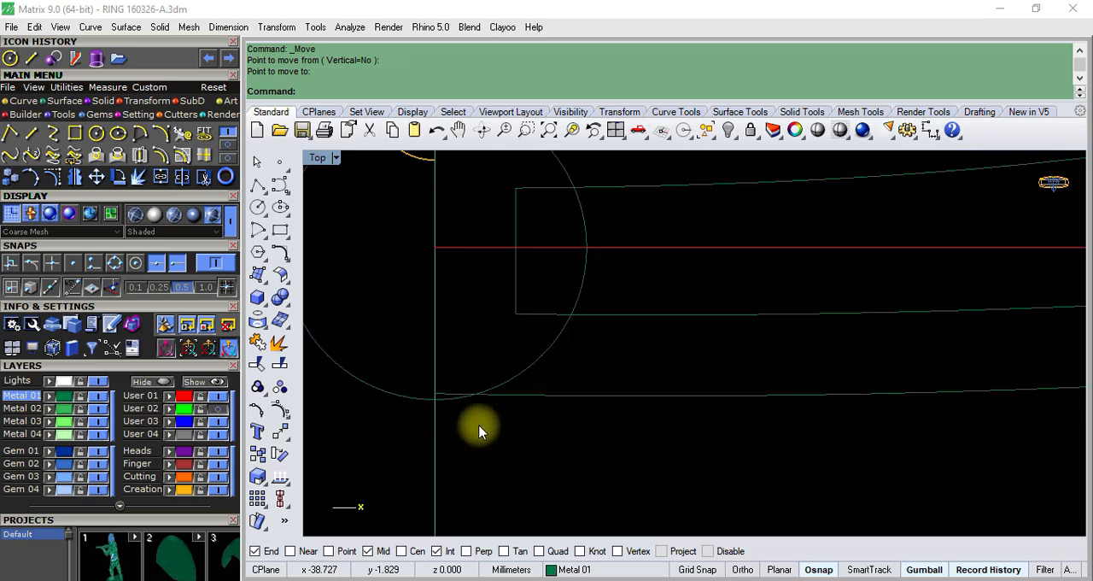
click(529, 392)
text(M)
key(Return)
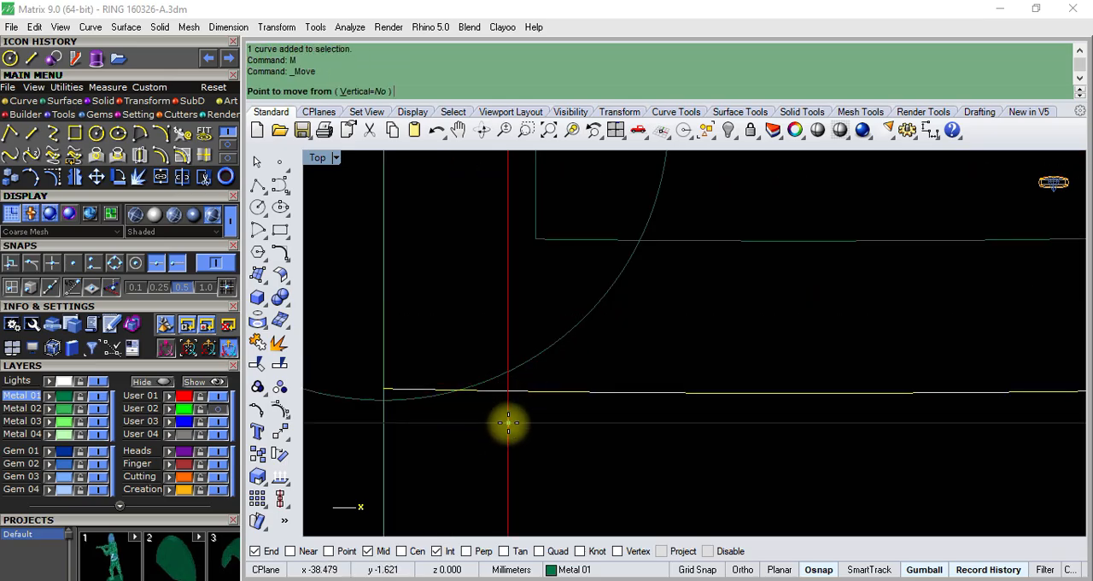
key(Escape)
click(281, 410)
drag(353, 344, 397, 414)
scroll(397, 413, up, 2)
text(M)
key(Return)
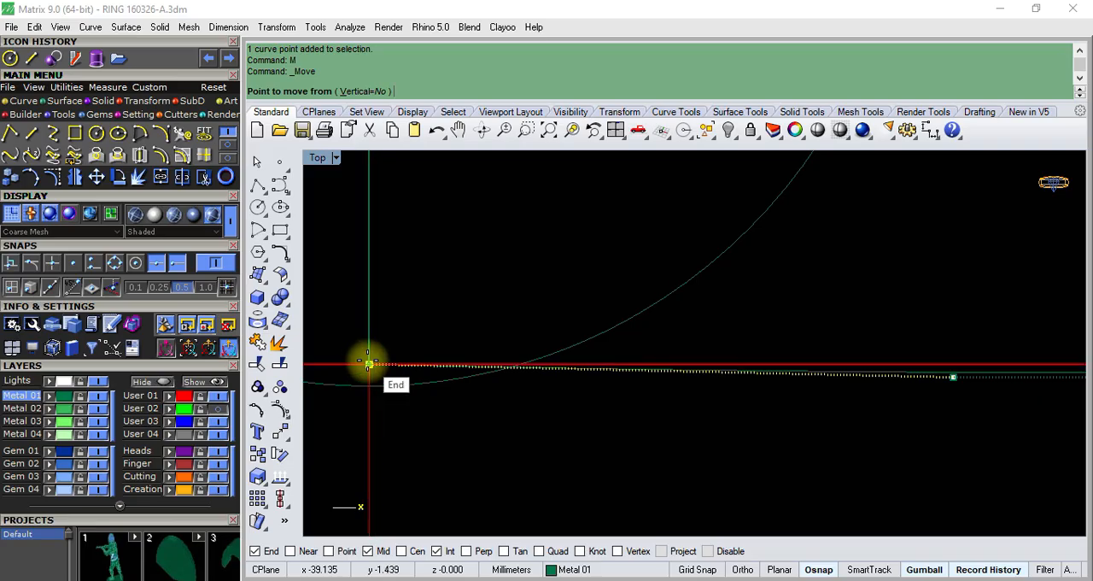
click(369, 365)
click(370, 384)
scroll(373, 386, down, 12)
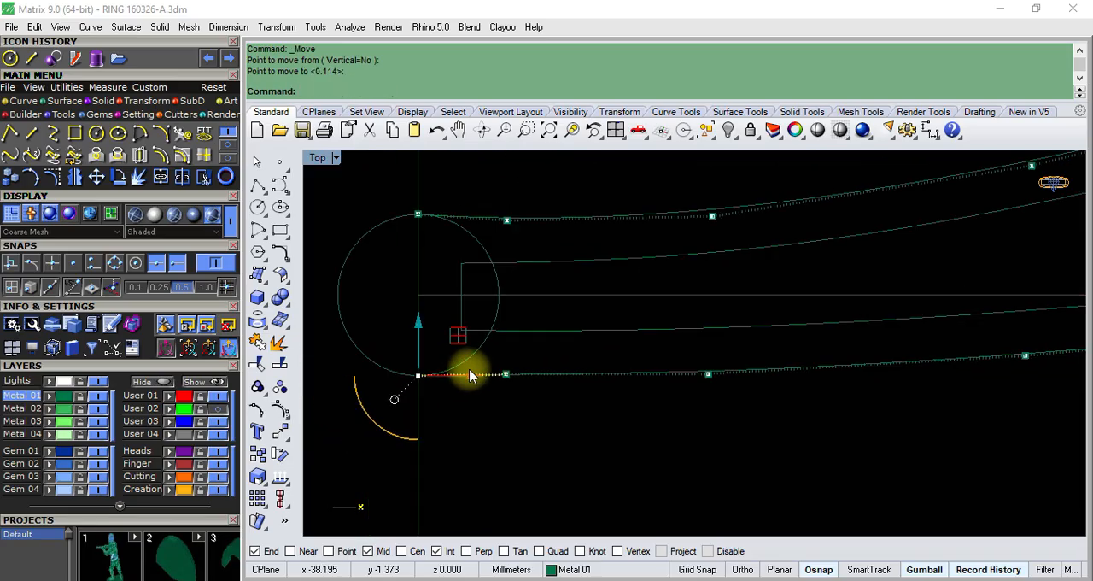
- Raise the upper outline curve's second control point to level it with the curve's end point on the circle
click(497, 308)
right_drag(471, 302, 446, 310)
scroll(445, 306, down, 4)
scroll(539, 299, up, 8)
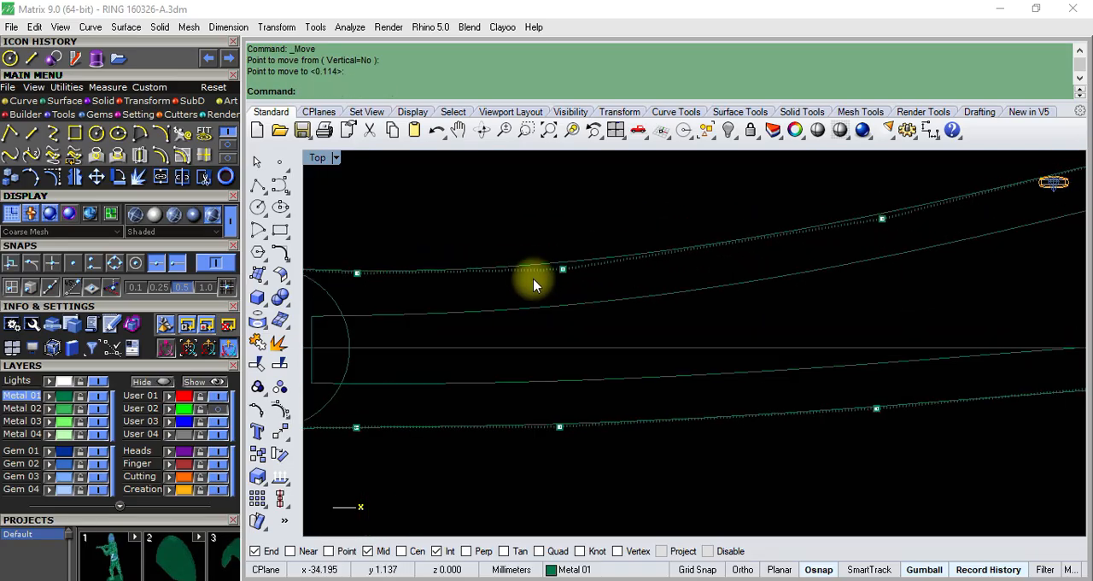
scroll(555, 280, down, 6)
scroll(460, 273, up, 6)
click(448, 280)
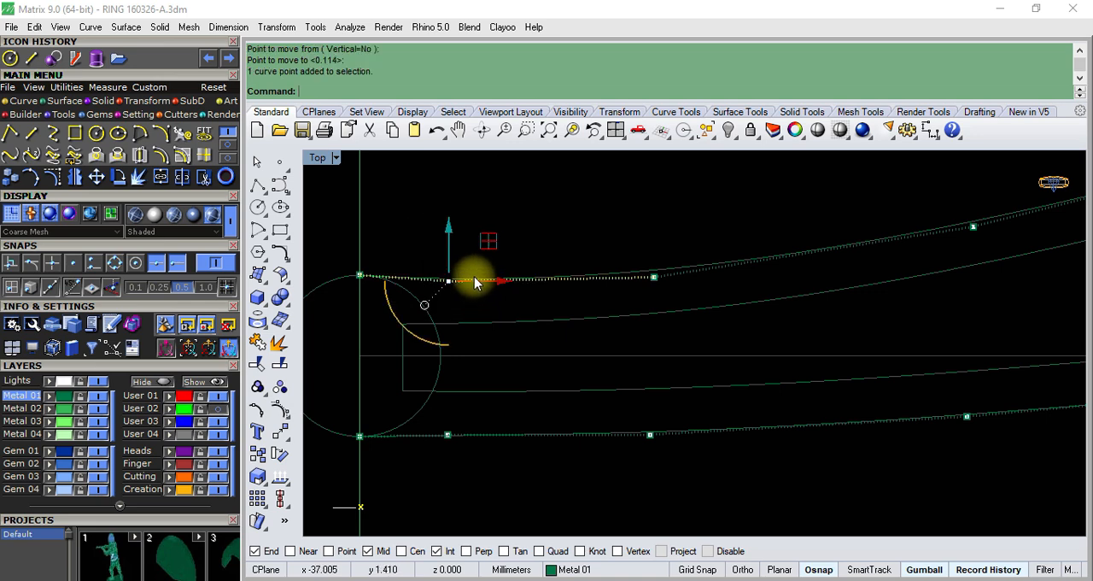
scroll(494, 271, down, 3)
scroll(571, 248, down, 5)
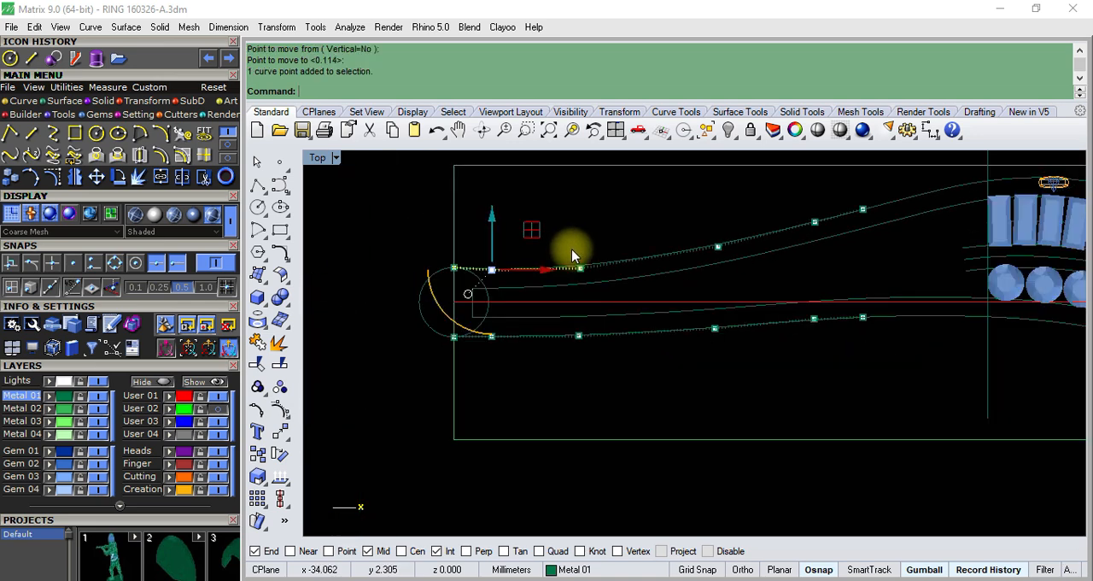
scroll(497, 265, up, 5)
scroll(480, 263, up, 17)
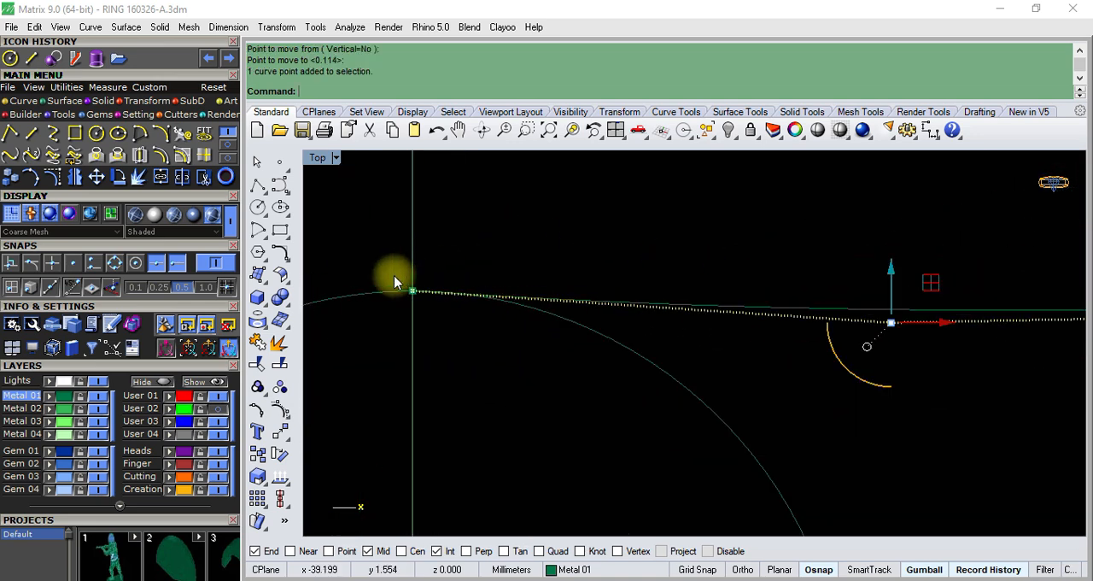
scroll(448, 269, down, 2)
drag(806, 260, 808, 255)
scroll(589, 240, down, 9)
scroll(637, 339, down, 10)
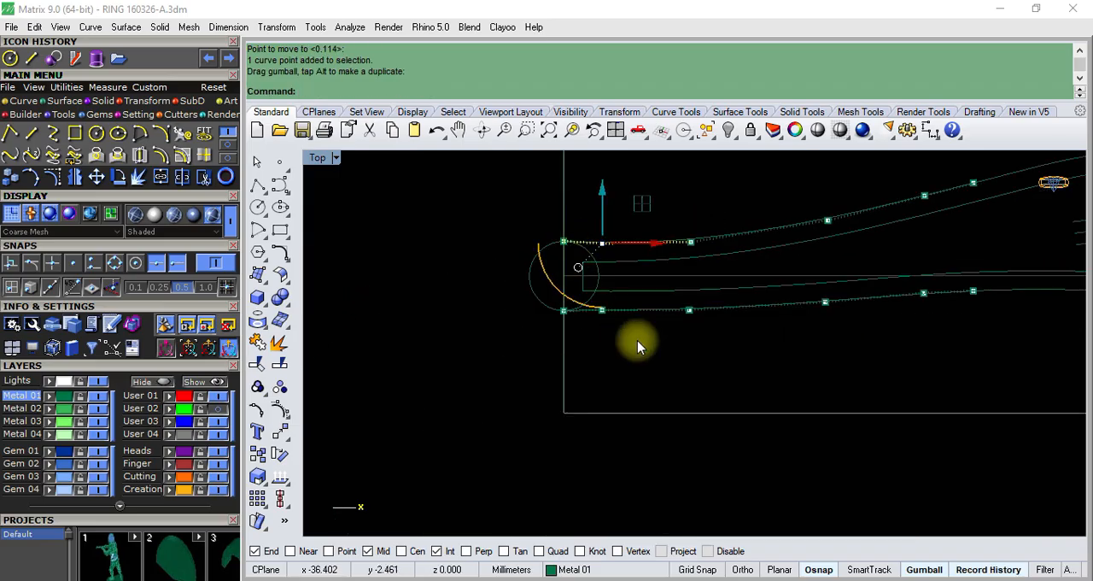
- Adjust the height of the lower outline curve's second control point slightly, near its end point on the circle
scroll(603, 310, up, 7)
click(598, 309)
scroll(601, 299, up, 3)
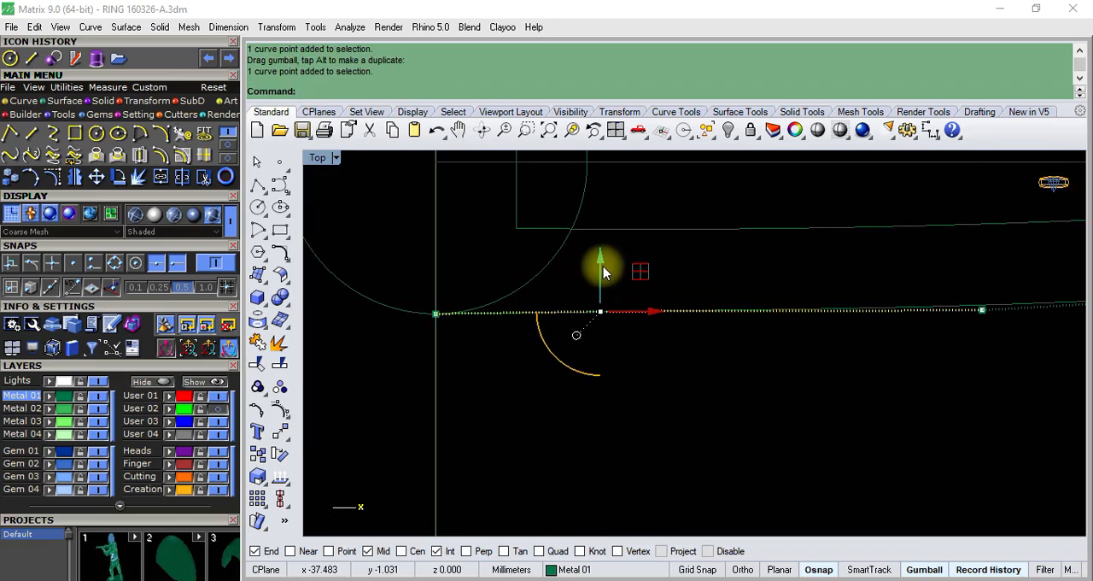
drag(605, 272, 605, 269)
scroll(519, 297, down, 8)
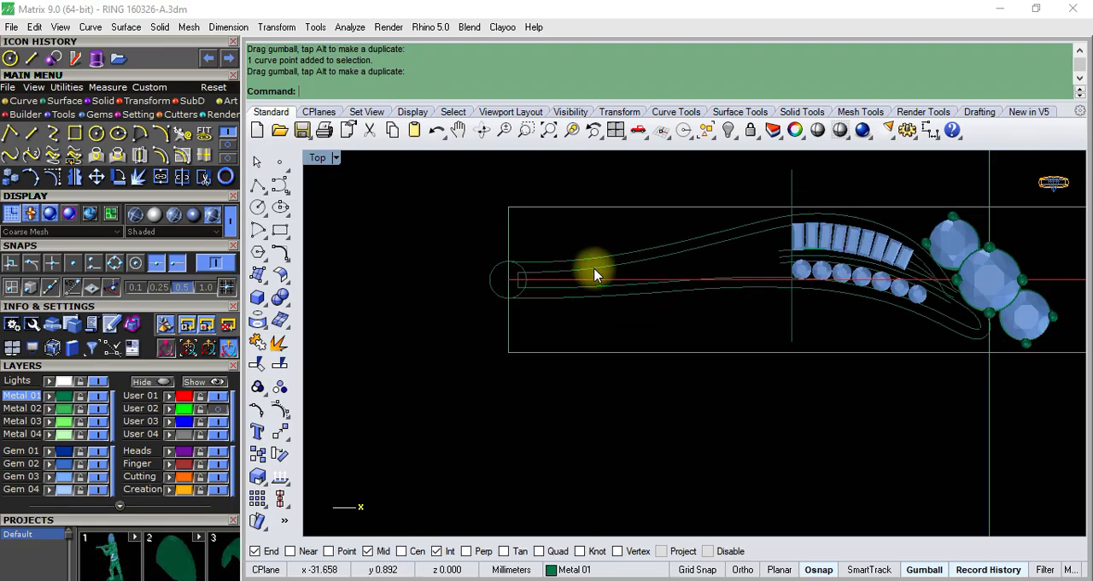
- Delete the old inner offset outline inside the band, keeping the outer outline curves
scroll(571, 271, up, 2)
click(556, 263)
scroll(683, 244, up, 3)
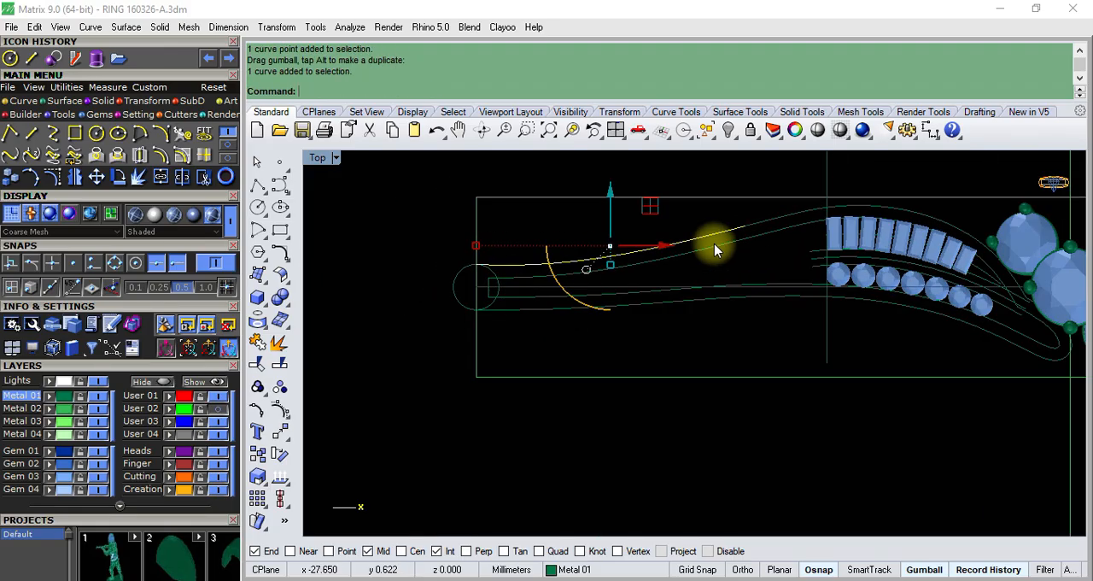
scroll(478, 299, down, 3)
scroll(443, 296, up, 2)
click(443, 295)
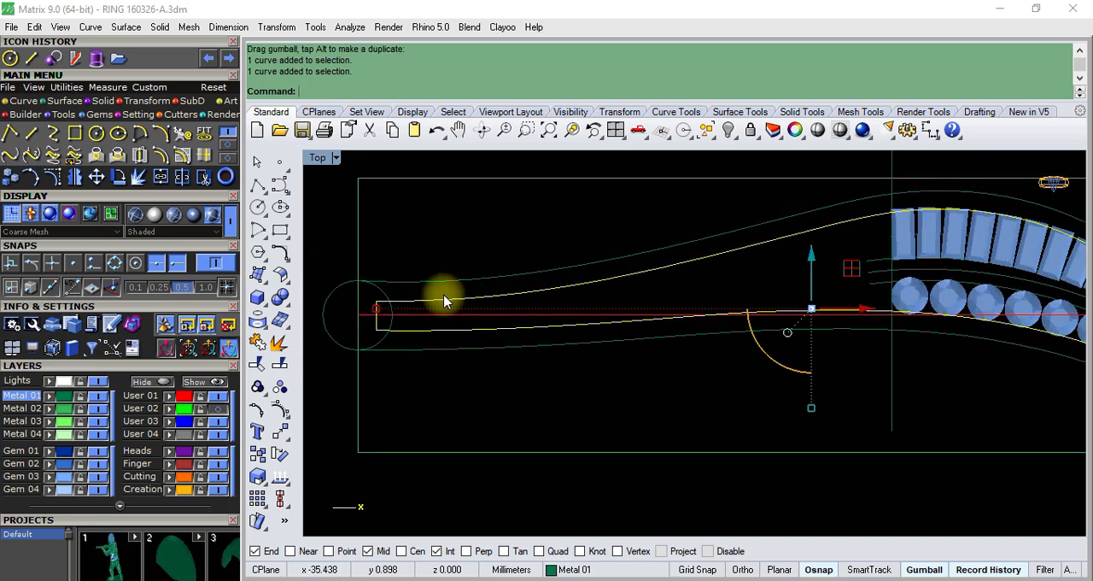
scroll(443, 296, down, 6)
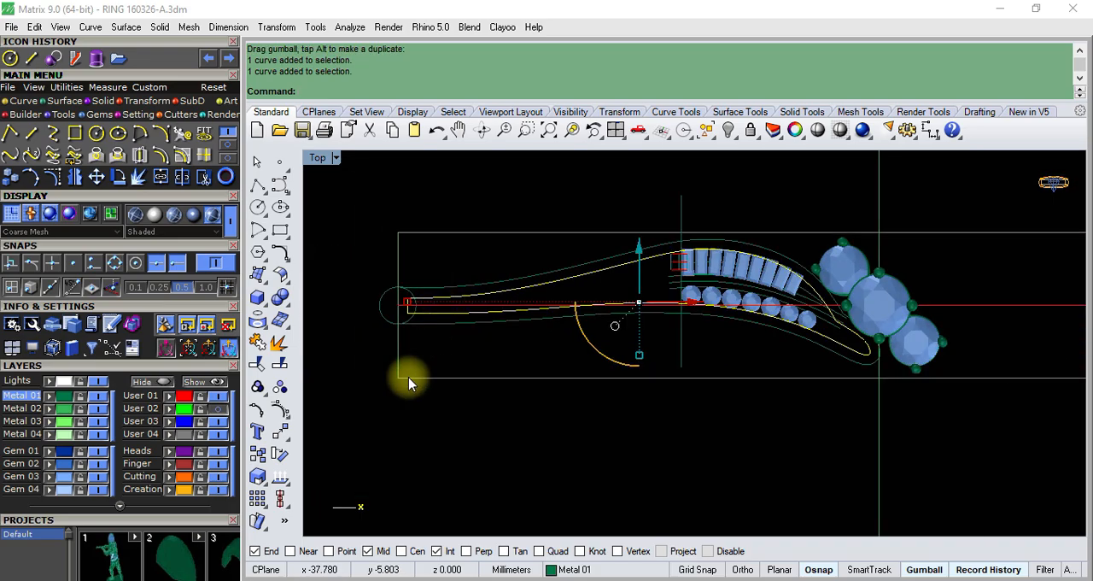
key(Delete)
- Hide the cluster of three large round gems with its prongs and save the file
scroll(845, 273, up, 1)
click(869, 244)
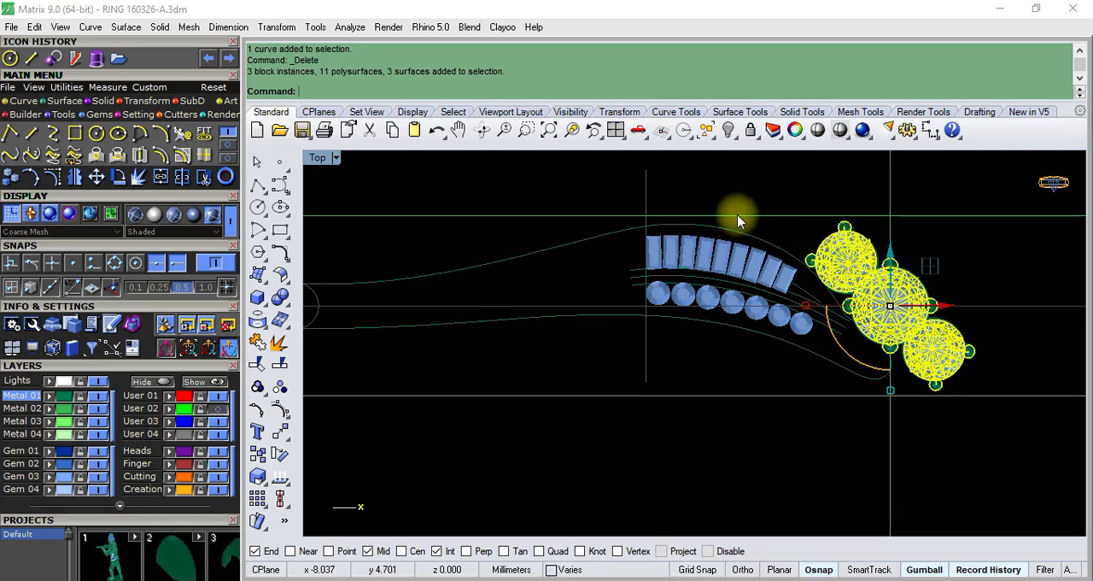
click(728, 129)
scroll(766, 305, down, 2)
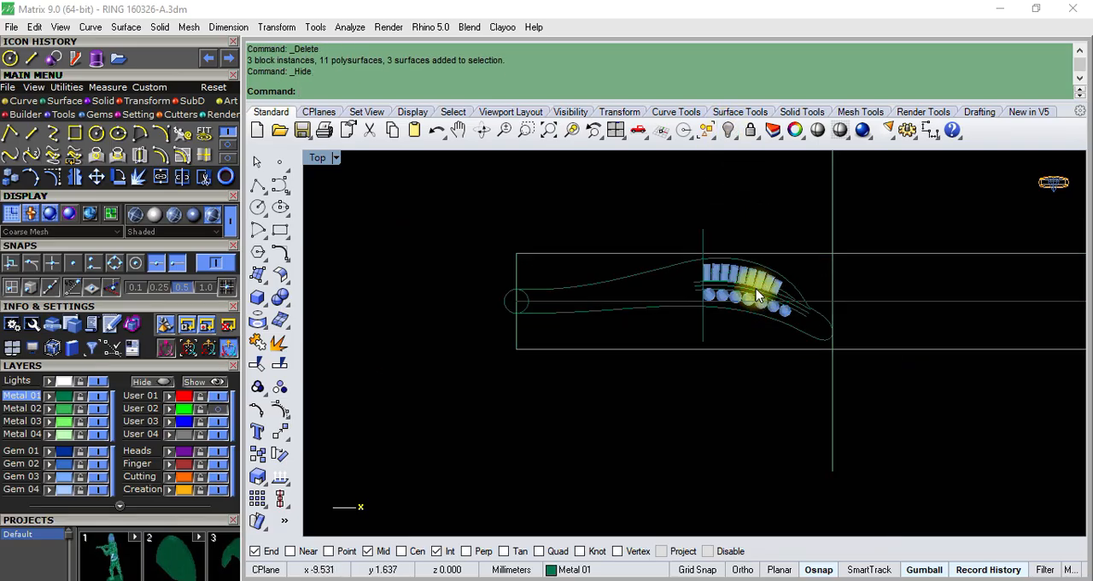
text(v)
key(ctrl+s)
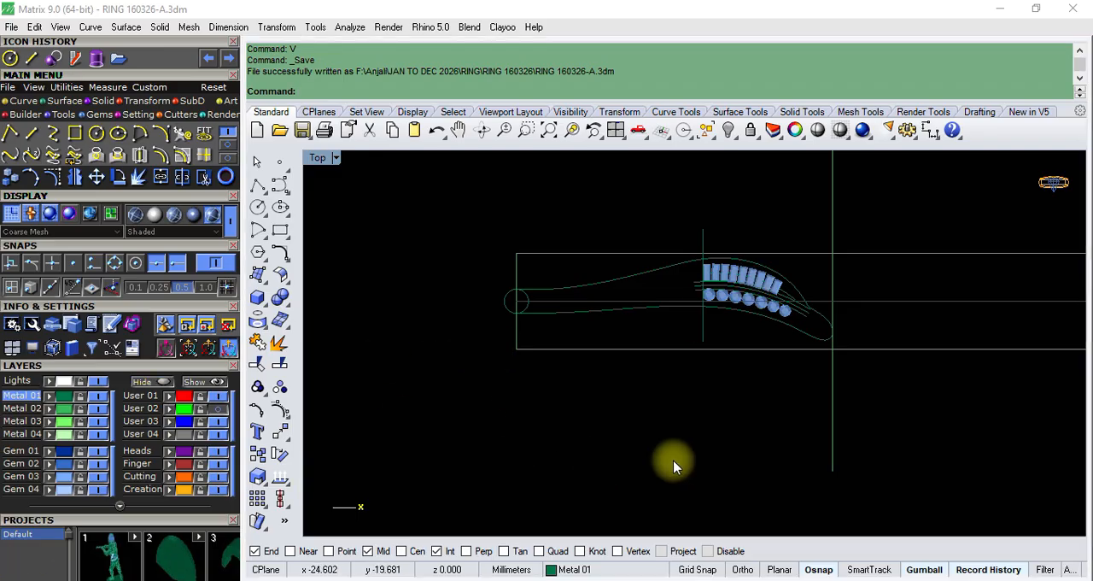
- Try offsetting the upper outline curve above the baguettes 0.8 mm inward
scroll(736, 320, up, 5)
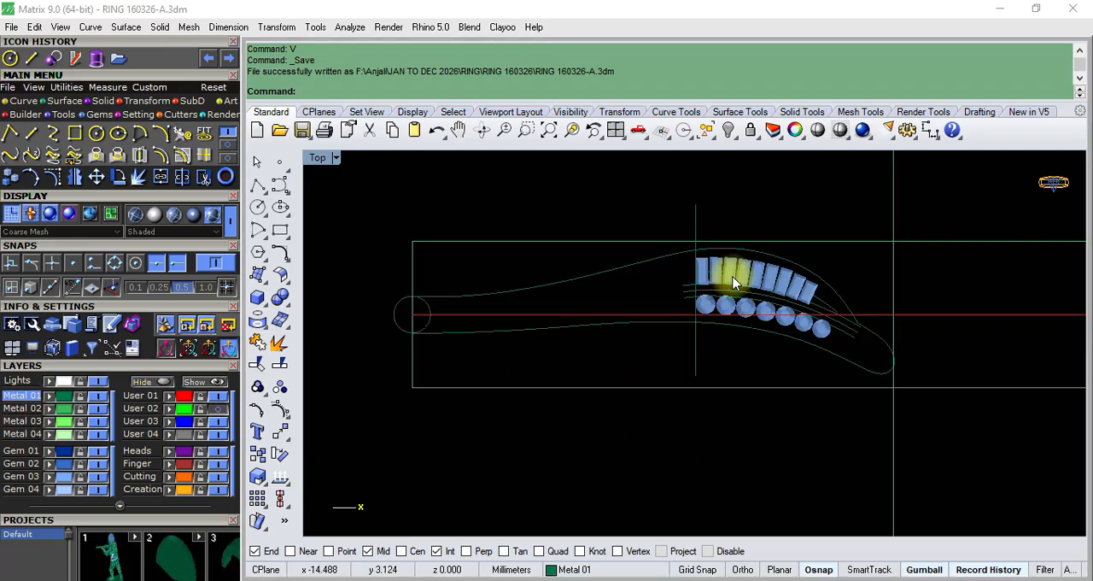
scroll(857, 309, down, 3)
scroll(727, 265, up, 5)
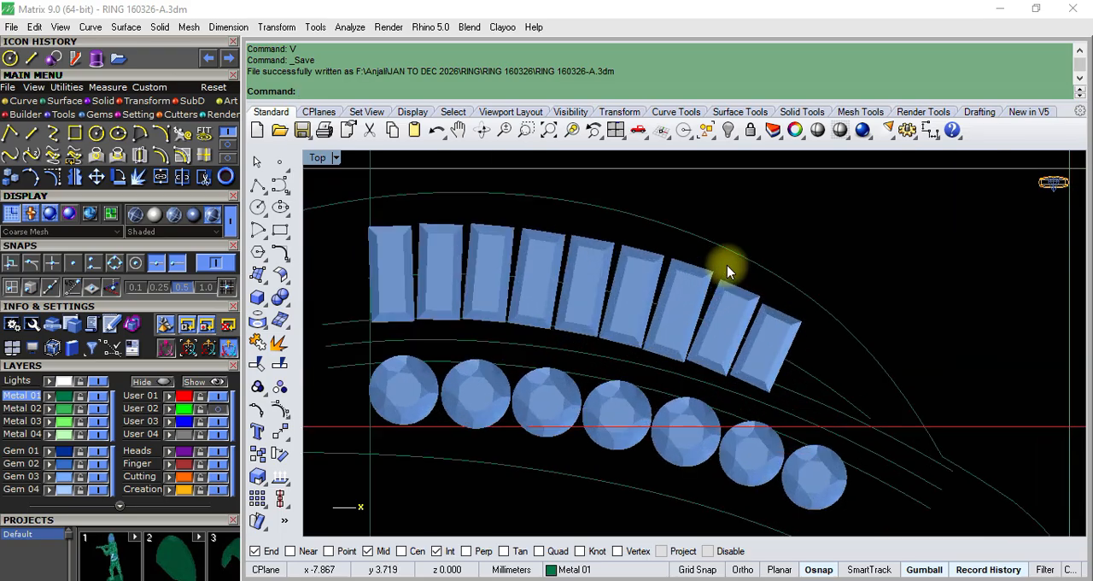
click(765, 273)
scroll(768, 282, down, 4)
scroll(766, 275, down, 1)
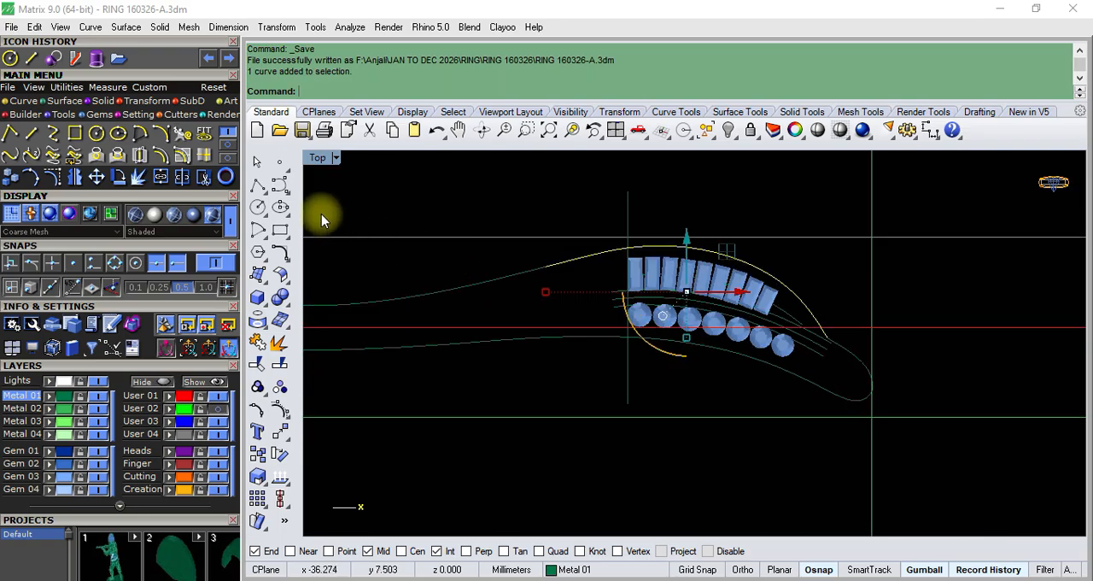
click(160, 154)
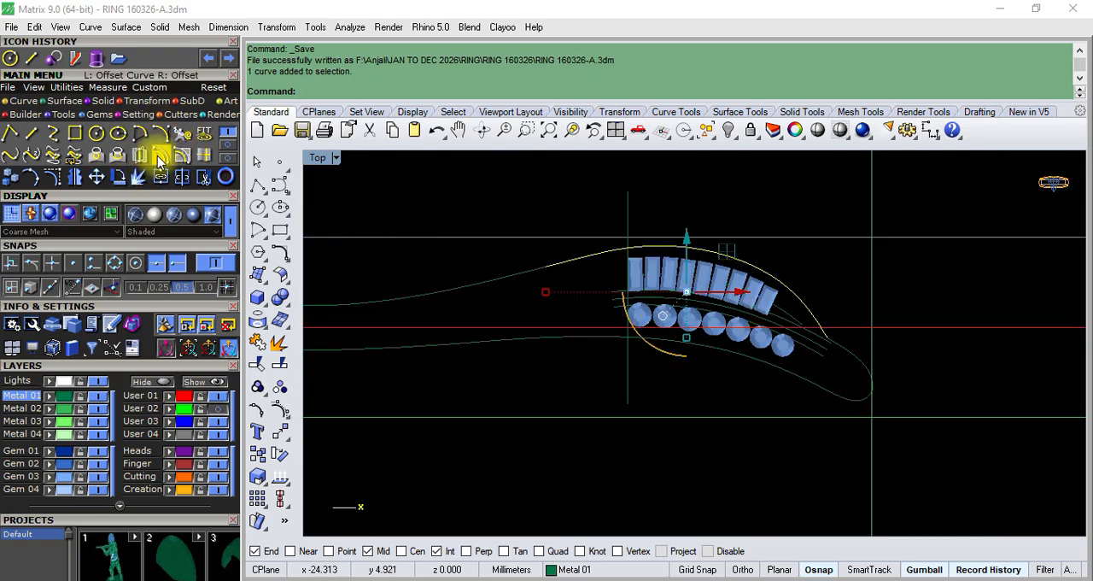
scroll(529, 297, up, 2)
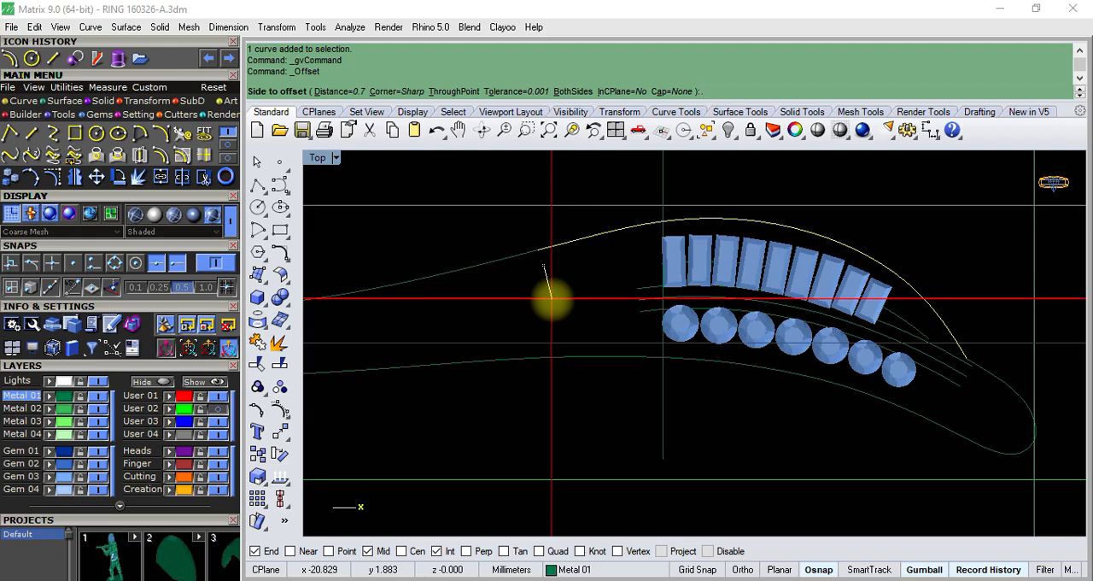
text(.8)
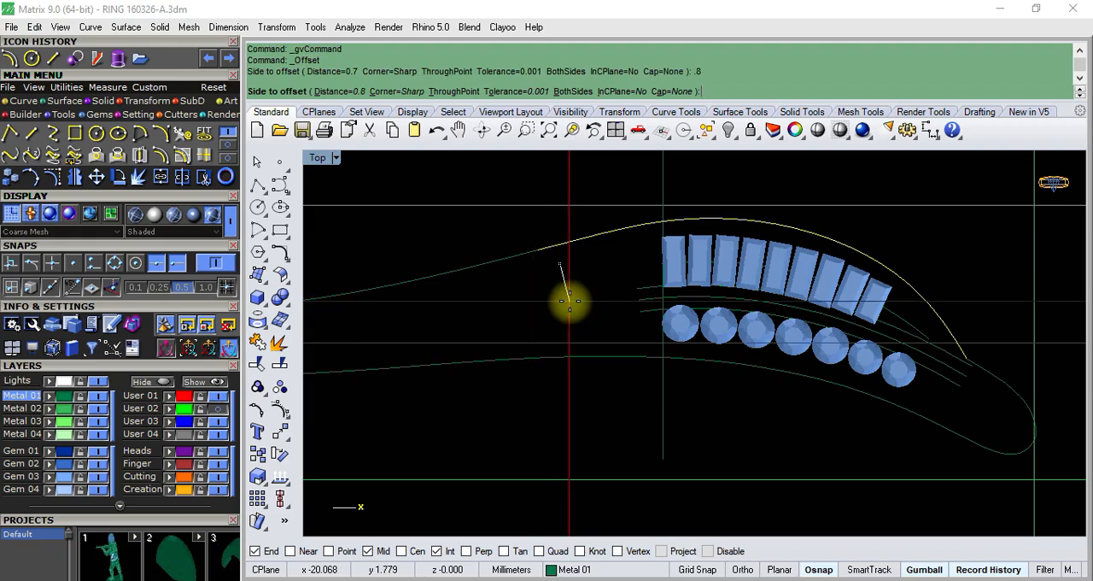
click(568, 299)
scroll(805, 243, up, 5)
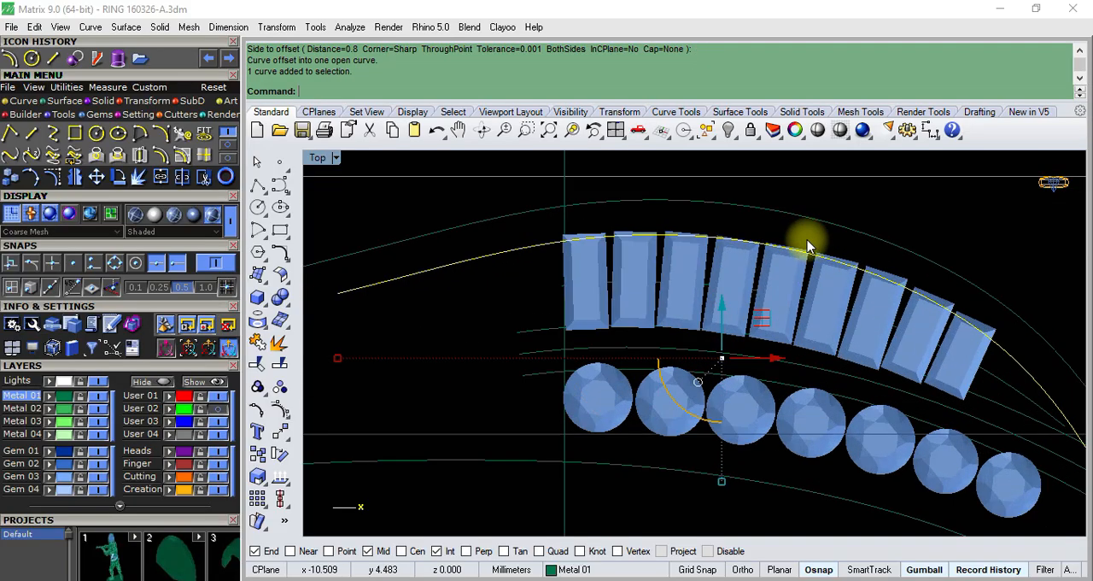
scroll(779, 253, down, 1)
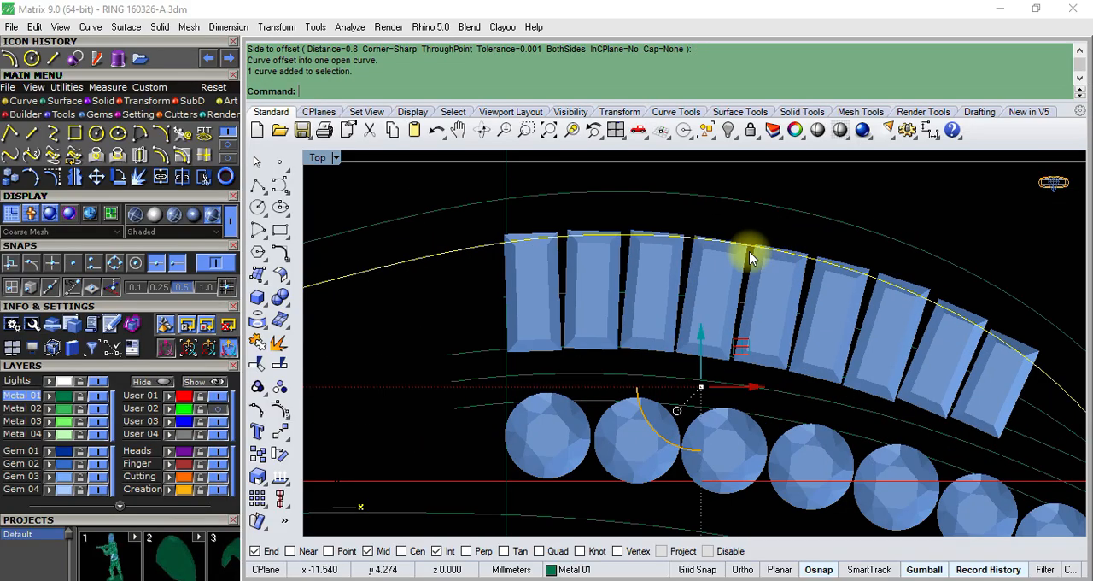
click(437, 132)
- Try offsetting the upper outline curve inward by 0.9 mm
click(420, 216)
right_click(421, 218)
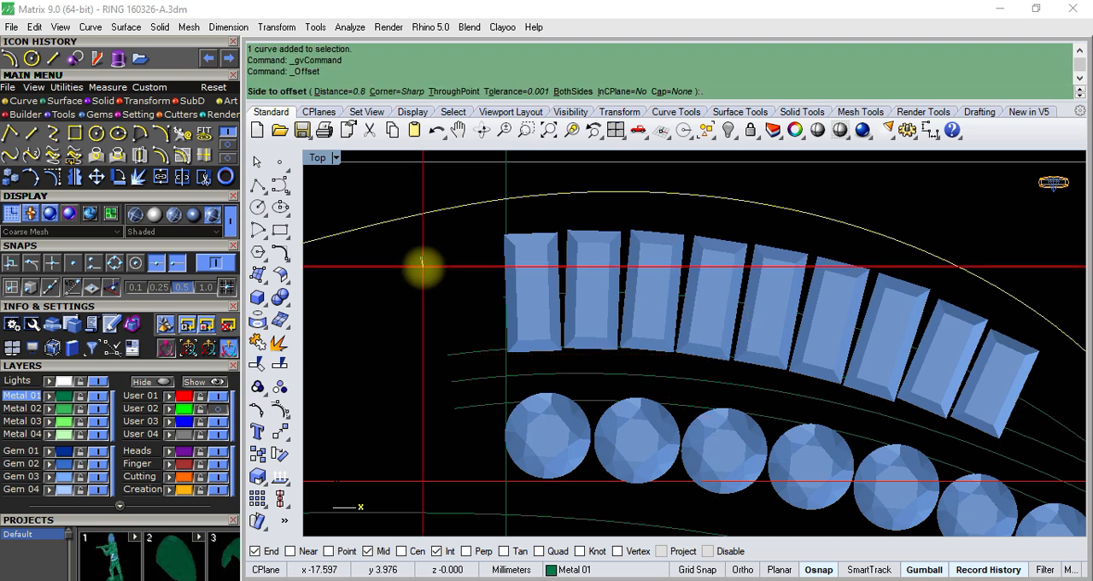
text(.9)
key(Return)
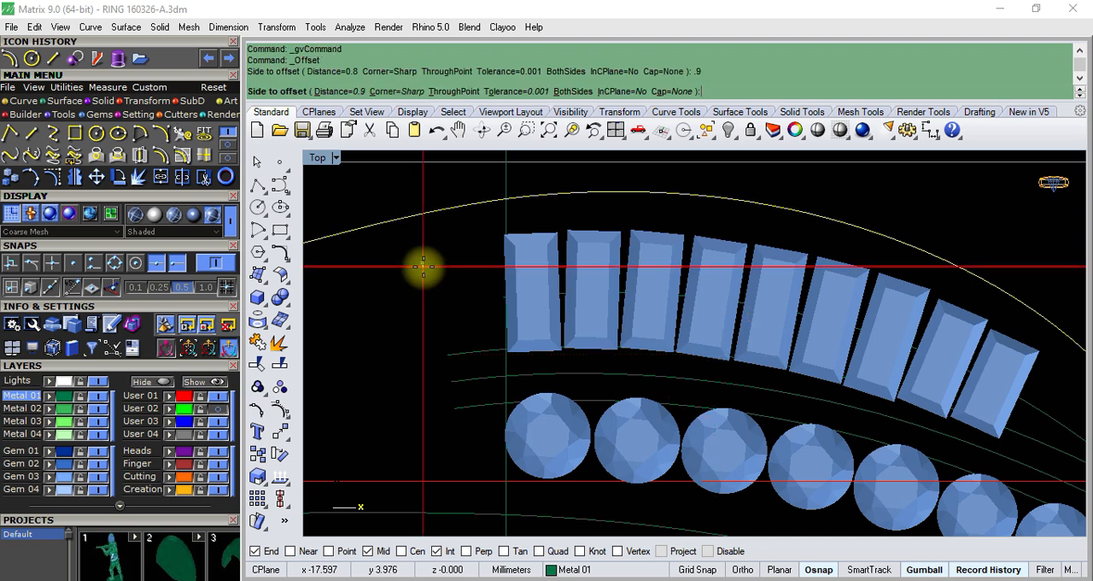
click(422, 267)
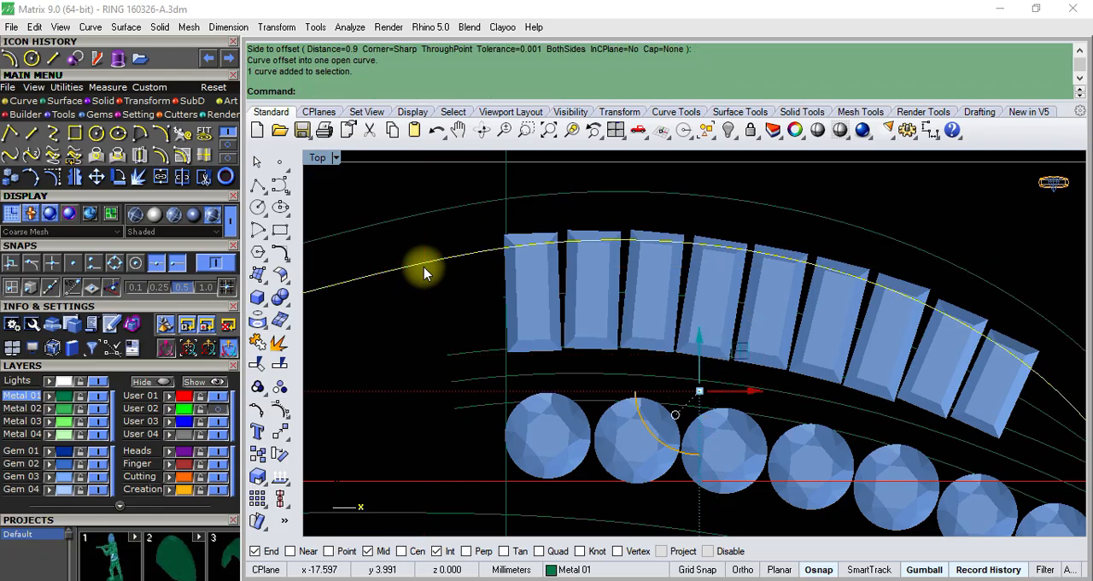
key(ctrl+z)
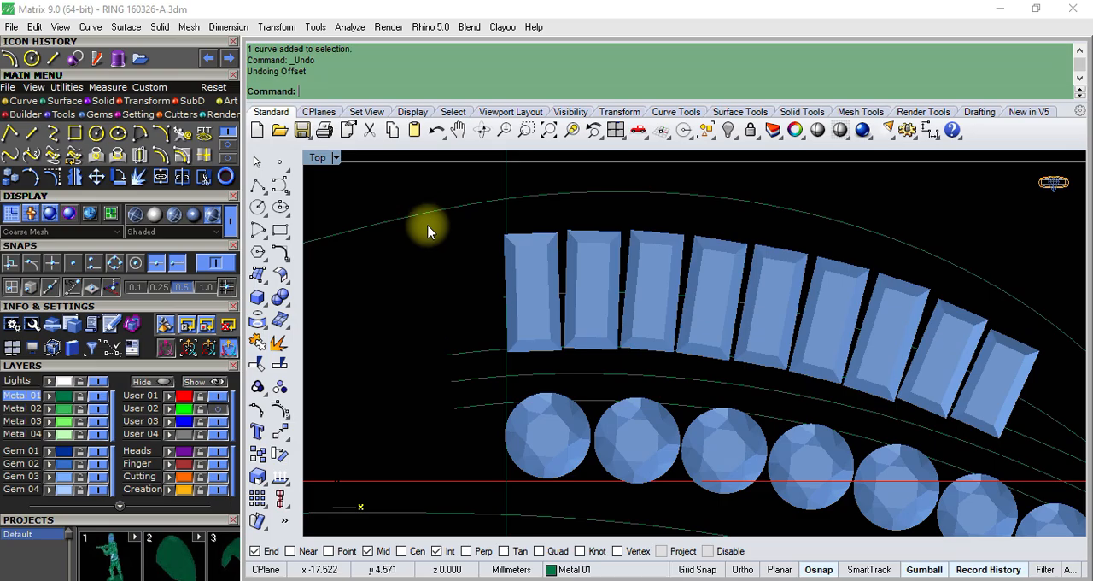
- Offset the upper outline curve 0.85 mm inward, over the outer edges of the baguettes
click(431, 212)
key(Return)
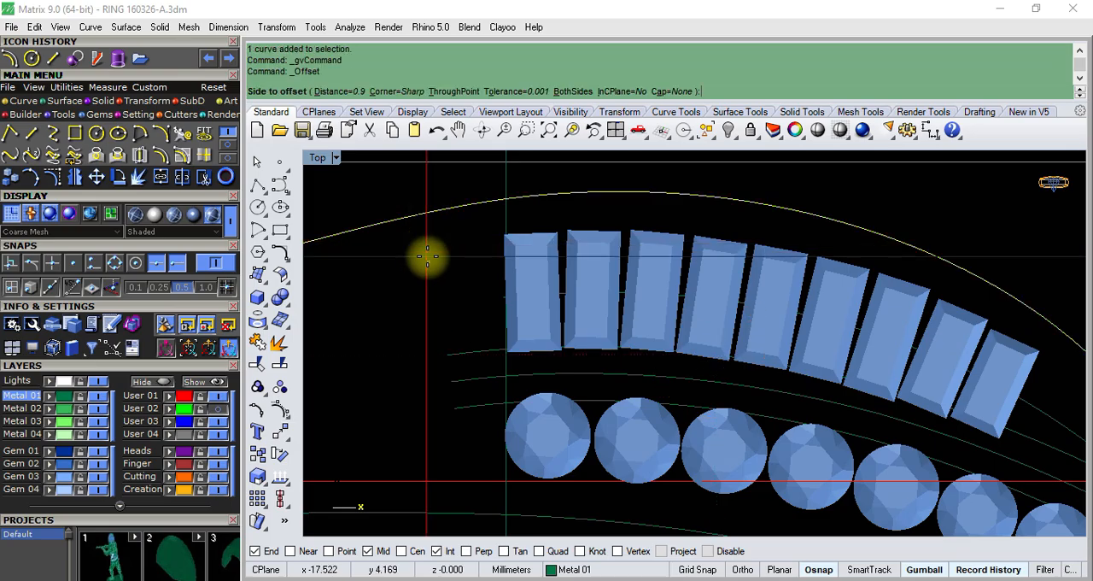
text(.85)
key(Return)
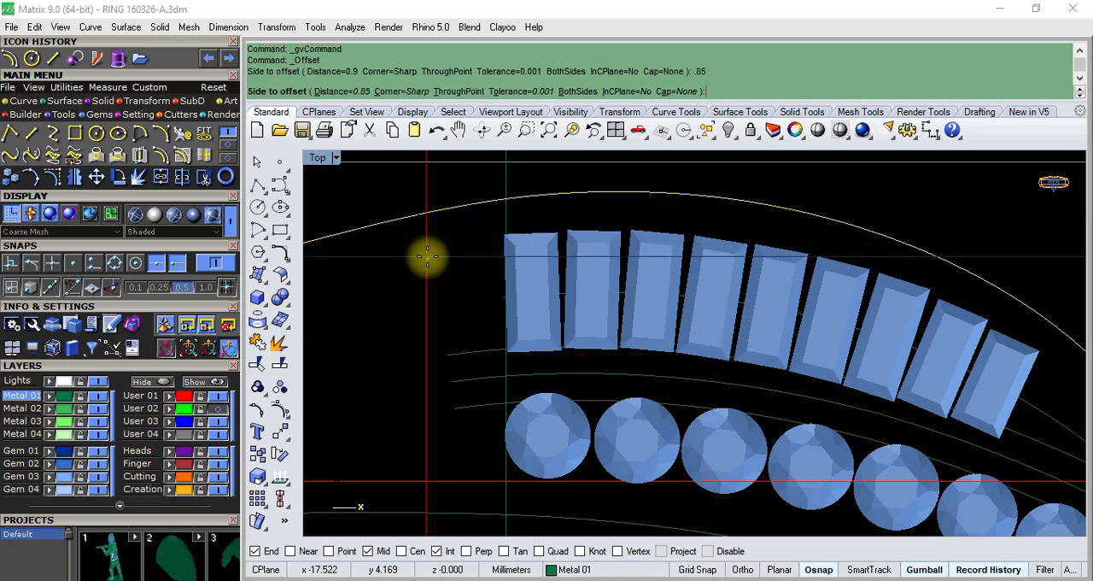
click(492, 263)
scroll(461, 258, down, 2)
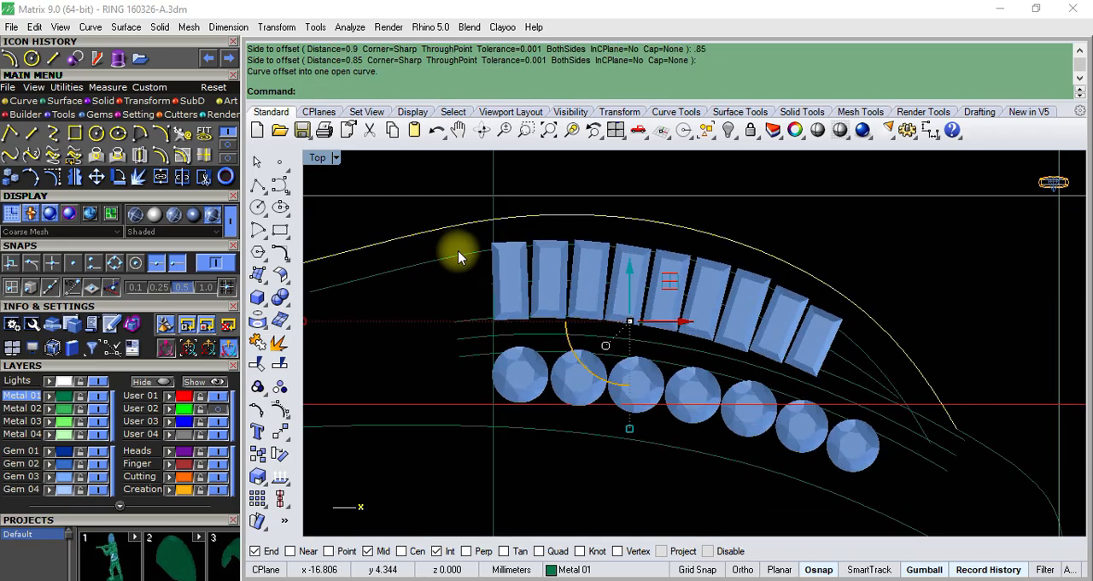
scroll(654, 251, up, 3)
scroll(658, 251, down, 2)
click(655, 259)
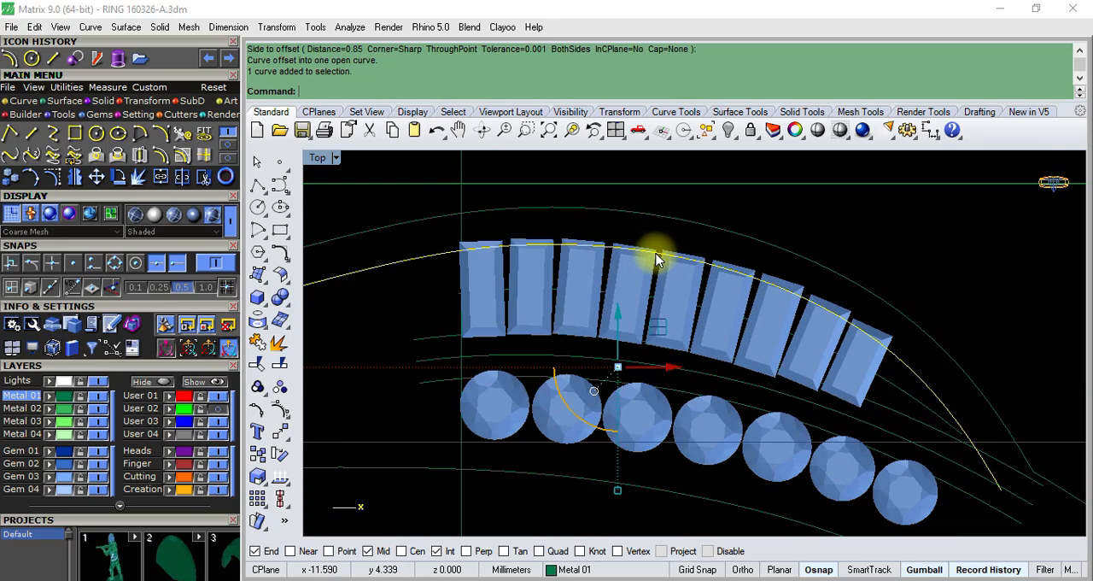
scroll(586, 337, down, 3)
scroll(602, 392, up, 4)
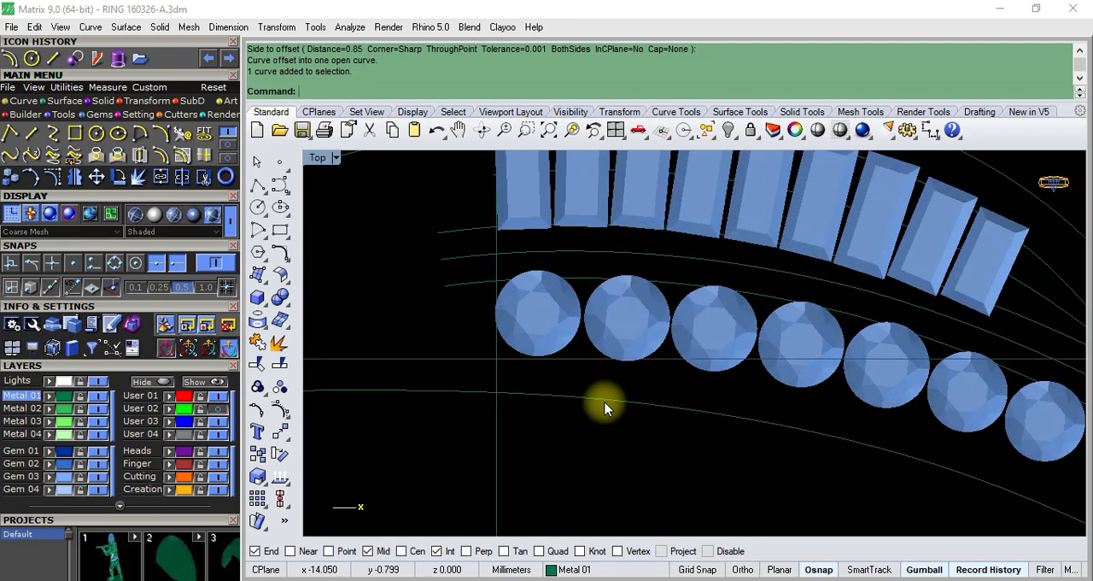
- Offset the lower outline curve 0.85 mm inward, over the lower edges of the round gems
click(603, 398)
key(Return)
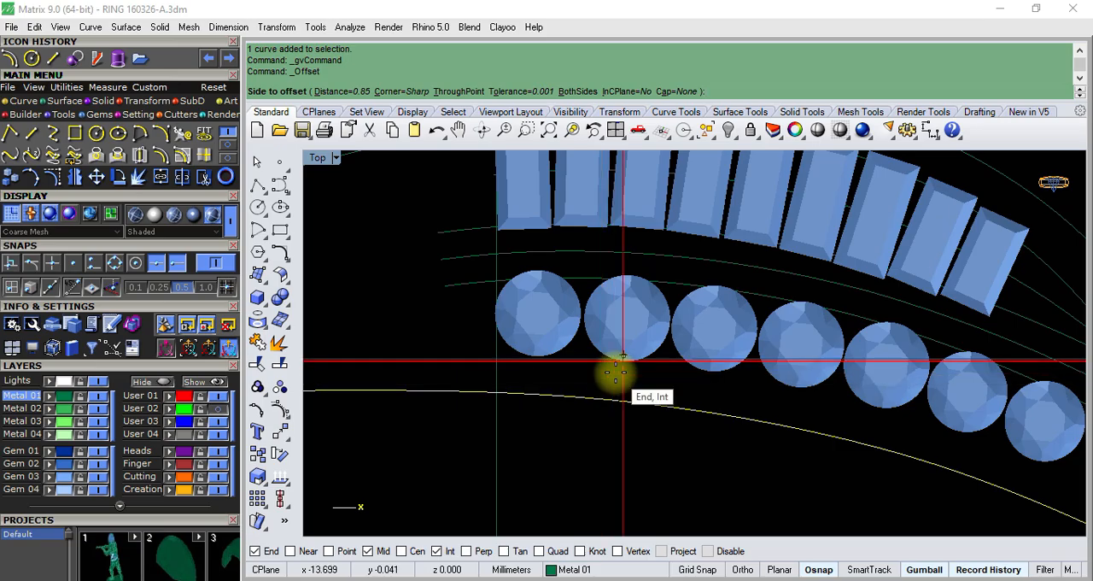
click(615, 373)
scroll(613, 371, down, 3)
scroll(711, 376, up, 3)
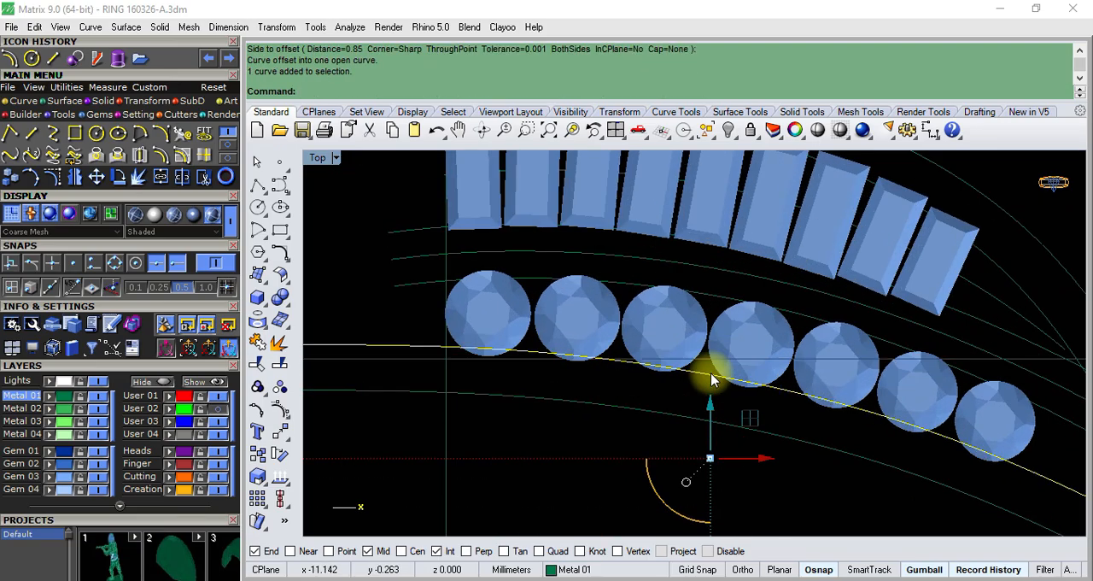
scroll(578, 302, down, 3)
scroll(558, 298, up, 5)
- Check the guide curves along the inner edges of the baguette and round gem rows by selecting each one
click(547, 297)
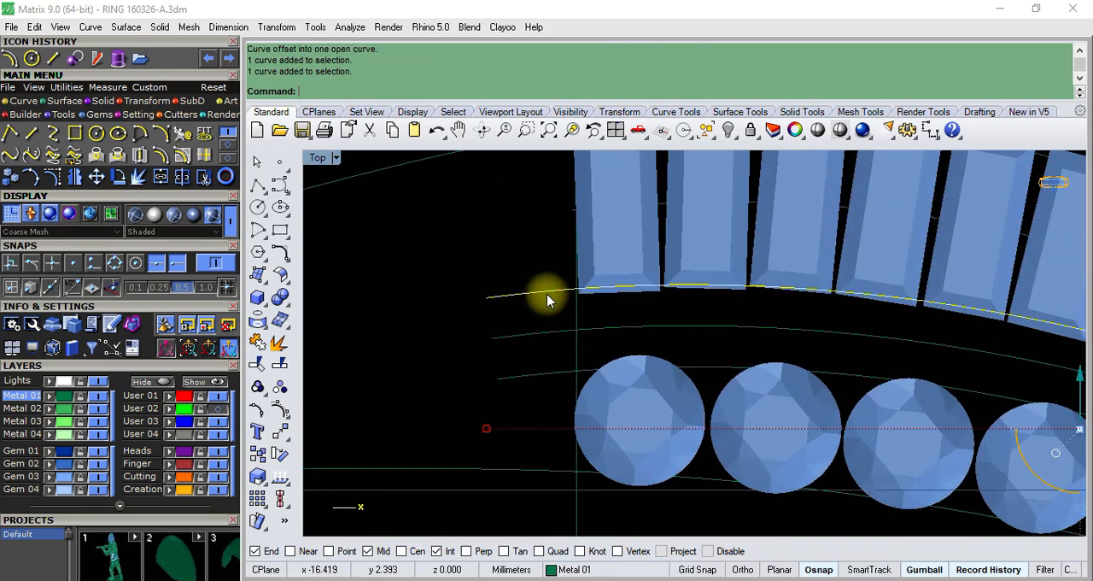
scroll(548, 302, down, 3)
scroll(549, 334, up, 3)
click(534, 365)
scroll(565, 328, down, 6)
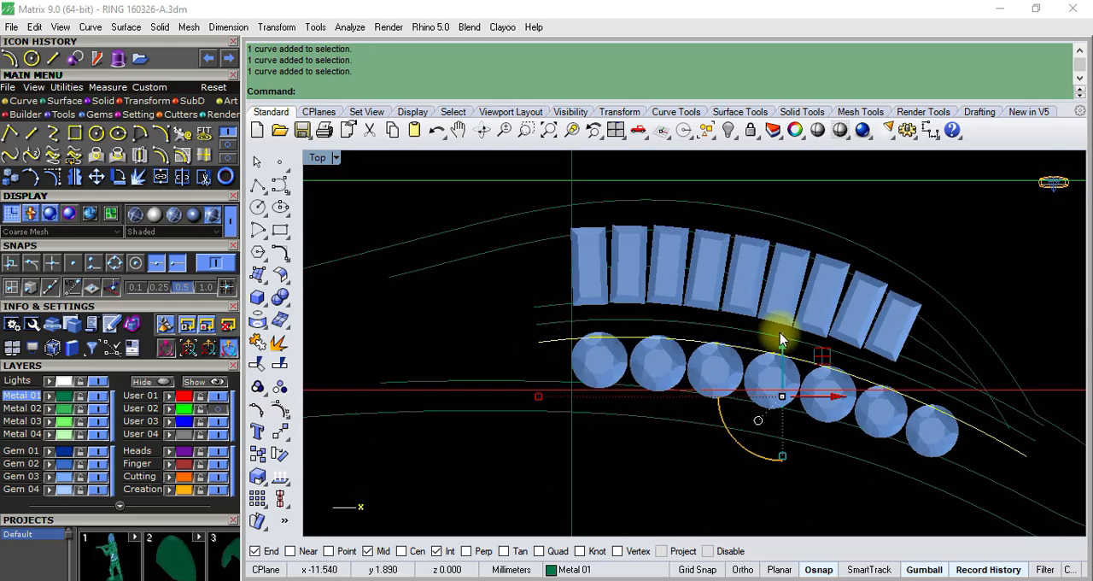
scroll(940, 431, up, 3)
scroll(832, 376, down, 6)
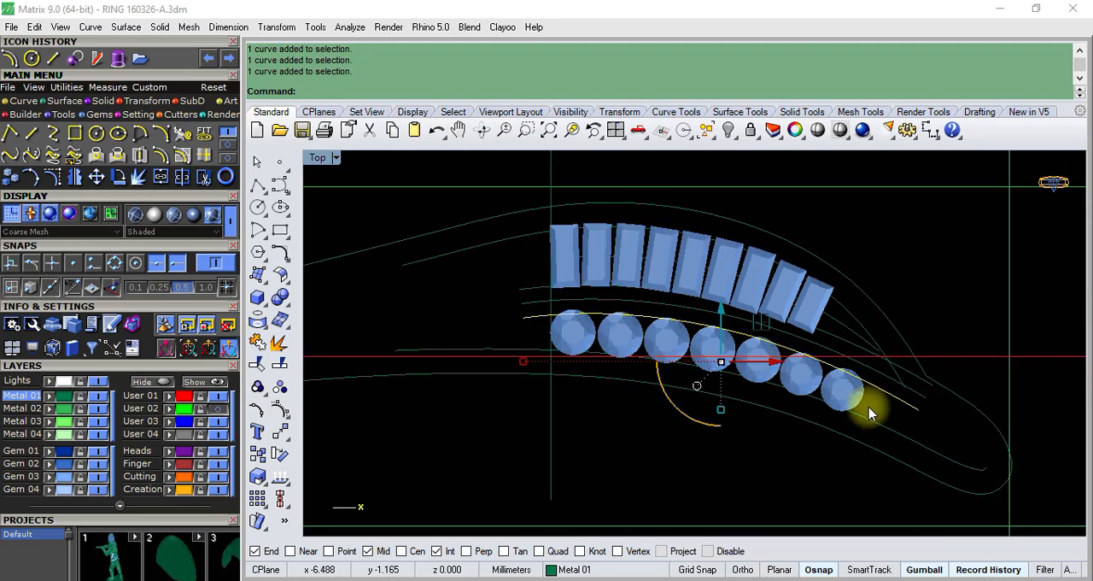
- Examine the outline segments and guide curves around the rounded tip of the band
scroll(871, 413, up, 4)
scroll(797, 381, down, 4)
scroll(883, 419, up, 2)
click(847, 397)
scroll(785, 316, down, 4)
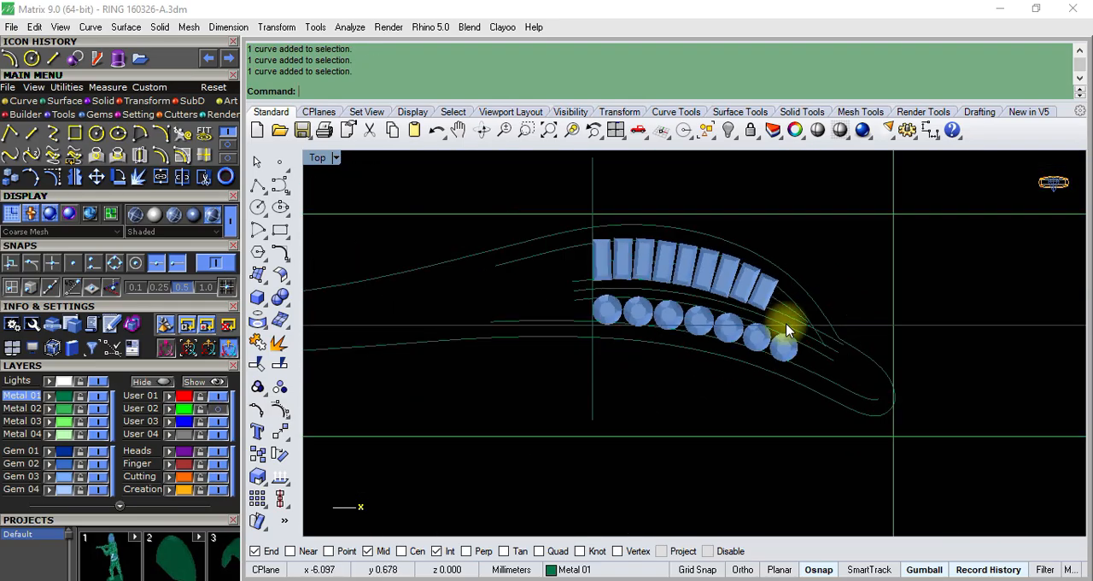
scroll(829, 361, up, 2)
scroll(819, 358, down, 2)
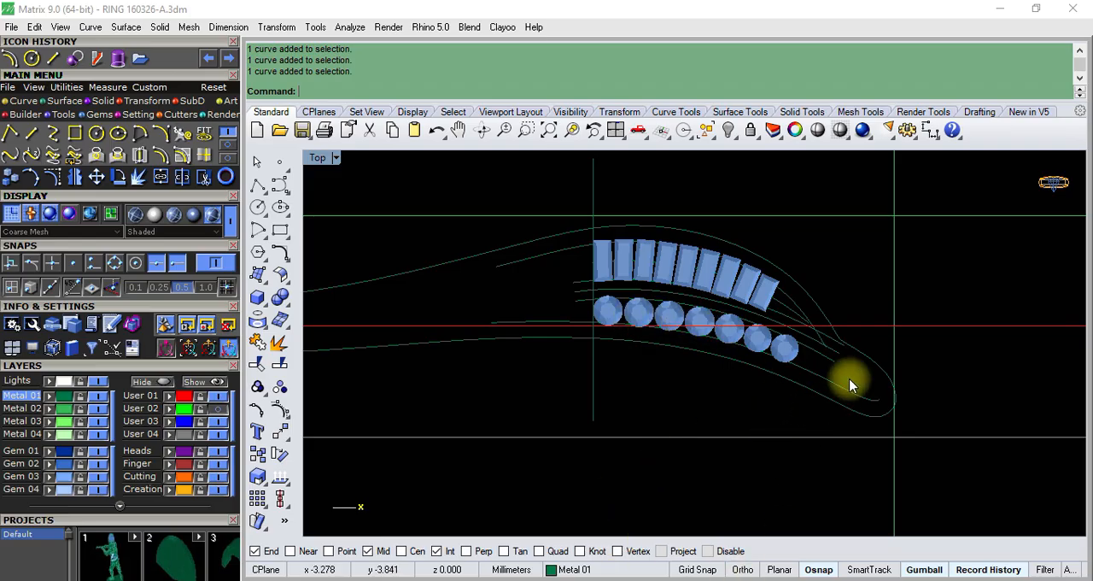
click(856, 353)
scroll(858, 367, up, 4)
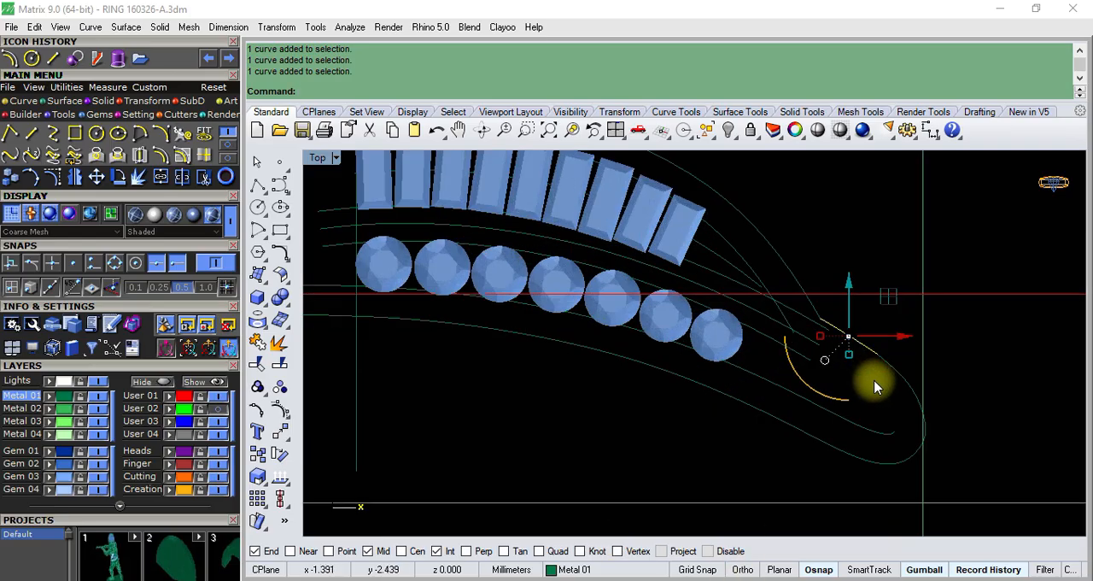
click(883, 485)
scroll(893, 365, up, 3)
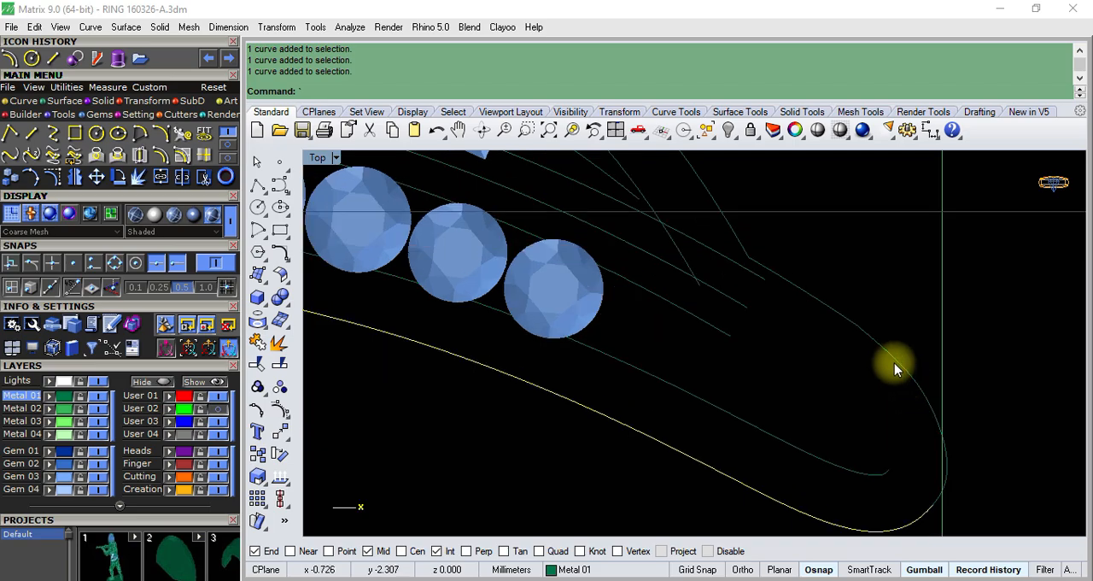
click(888, 365)
scroll(850, 422, down, 3)
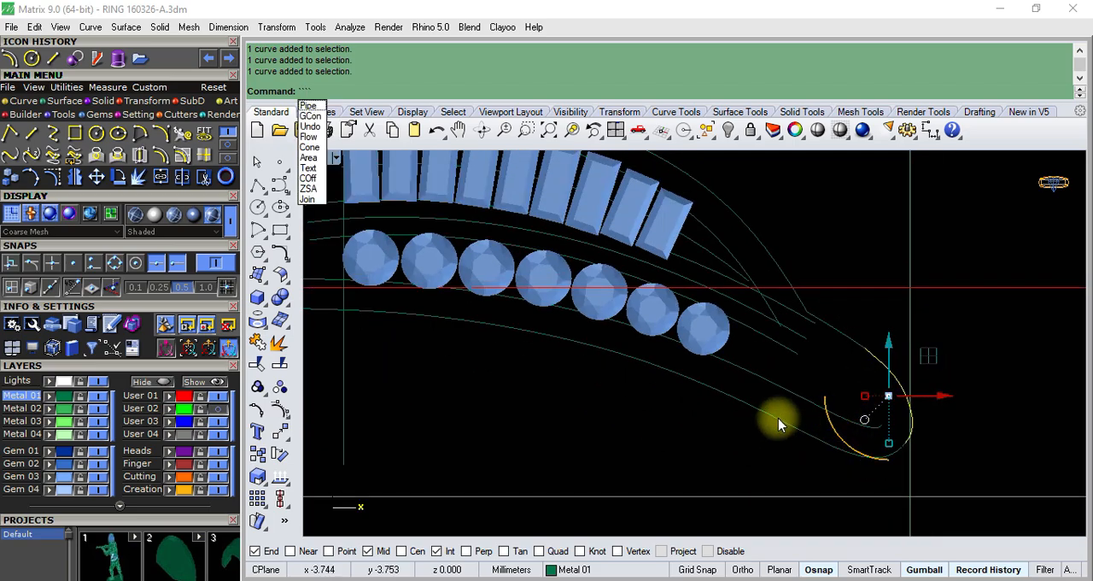
- Undo the last offset of the lower outline curve
key(Escape)
scroll(799, 391, down, 4)
scroll(819, 410, up, 2)
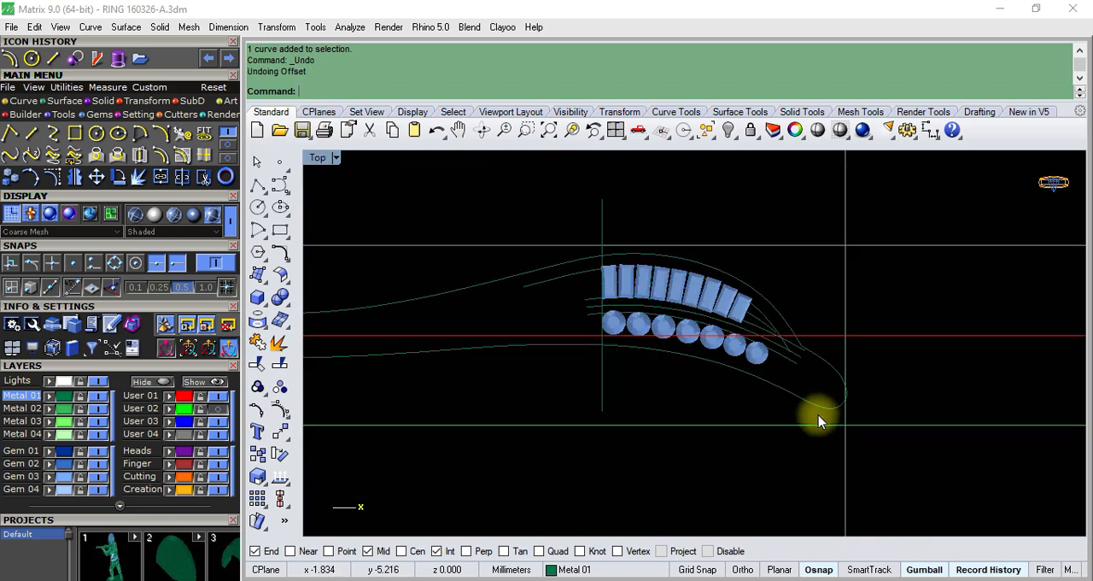
- Display the control points of the lower outline curve and the rounded tip curve
click(818, 409)
scroll(819, 407, up, 4)
key(Escape)
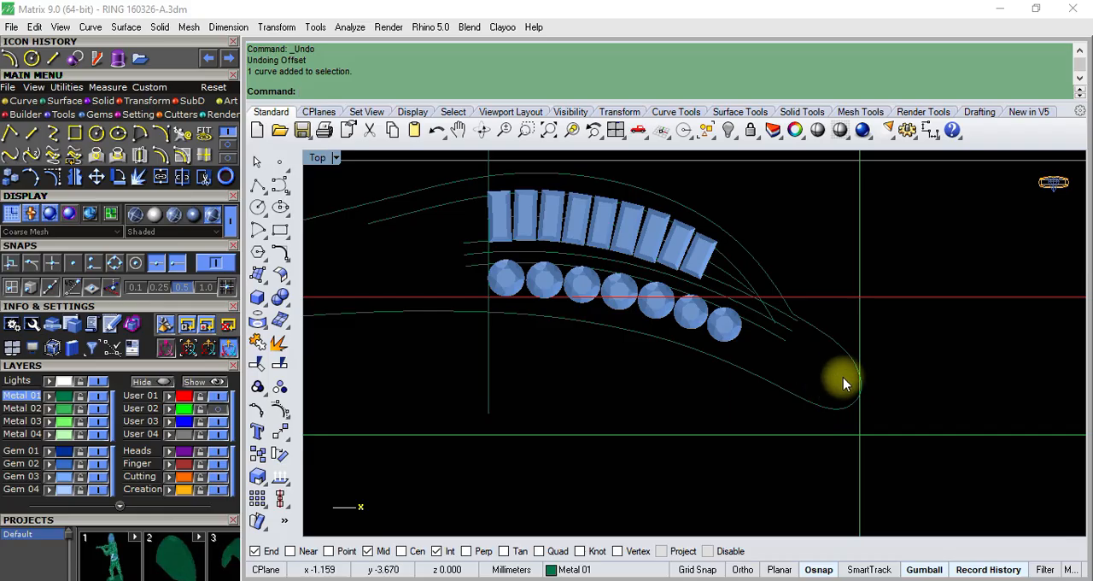
click(818, 401)
scroll(832, 407, up, 4)
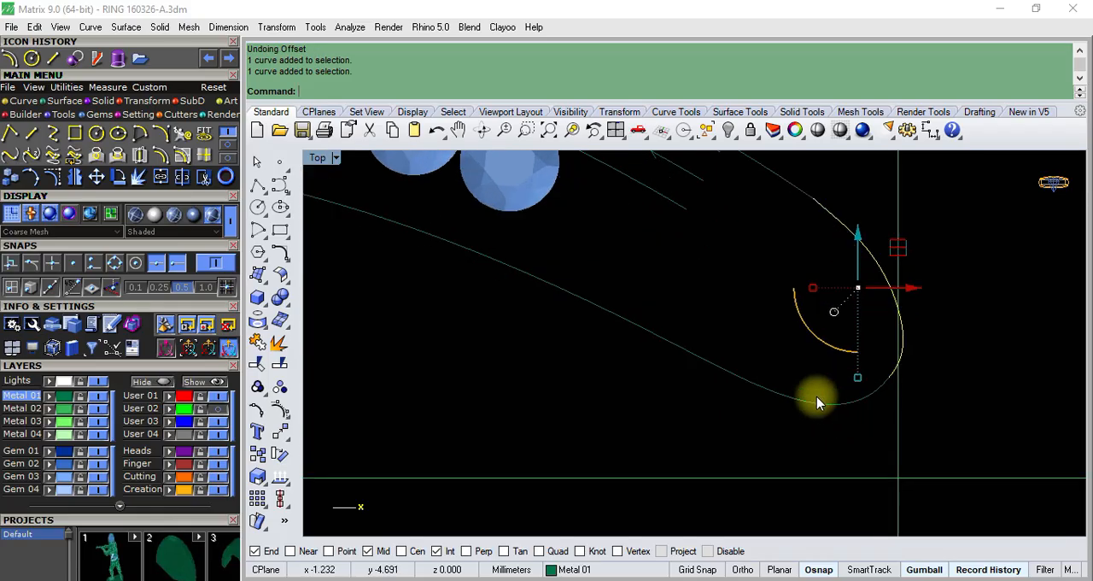
click(838, 406)
scroll(781, 369, down, 2)
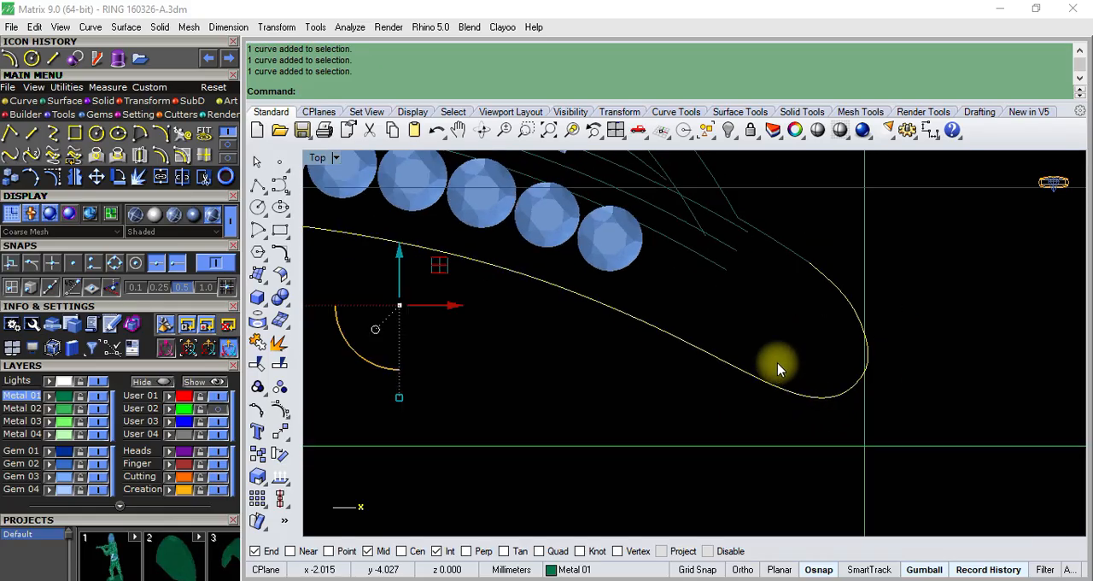
click(281, 391)
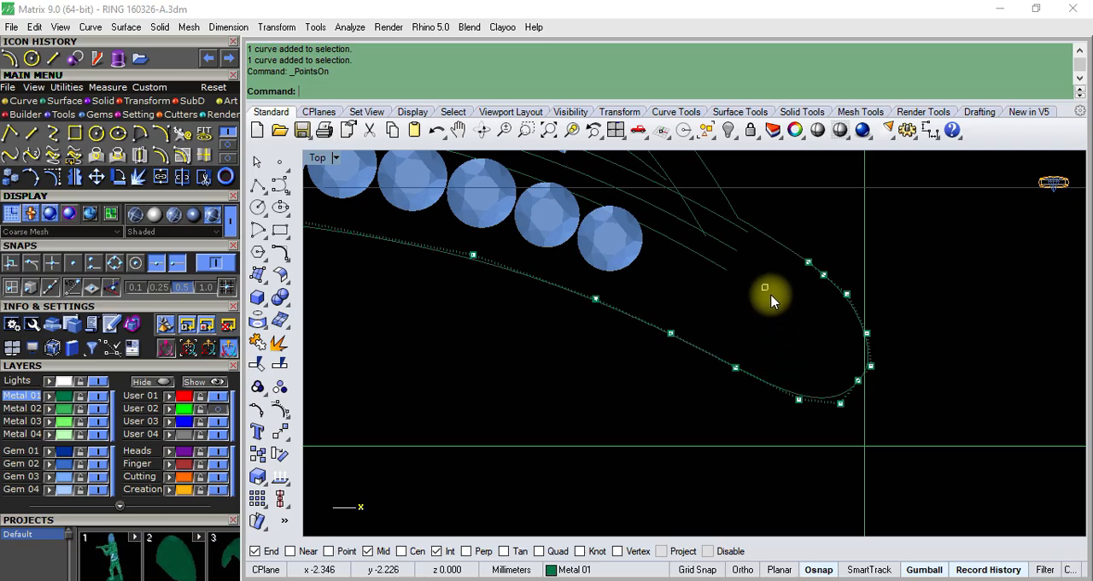
- Turn off the control points and save the ring model file
scroll(772, 301, down, 1)
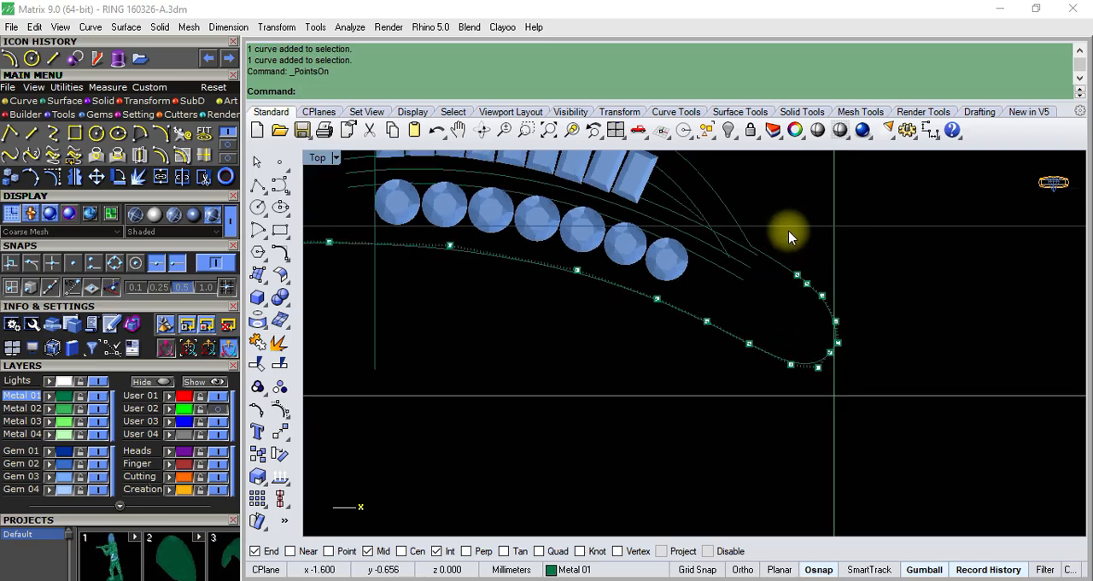
scroll(778, 295, up, 4)
scroll(790, 313, down, 7)
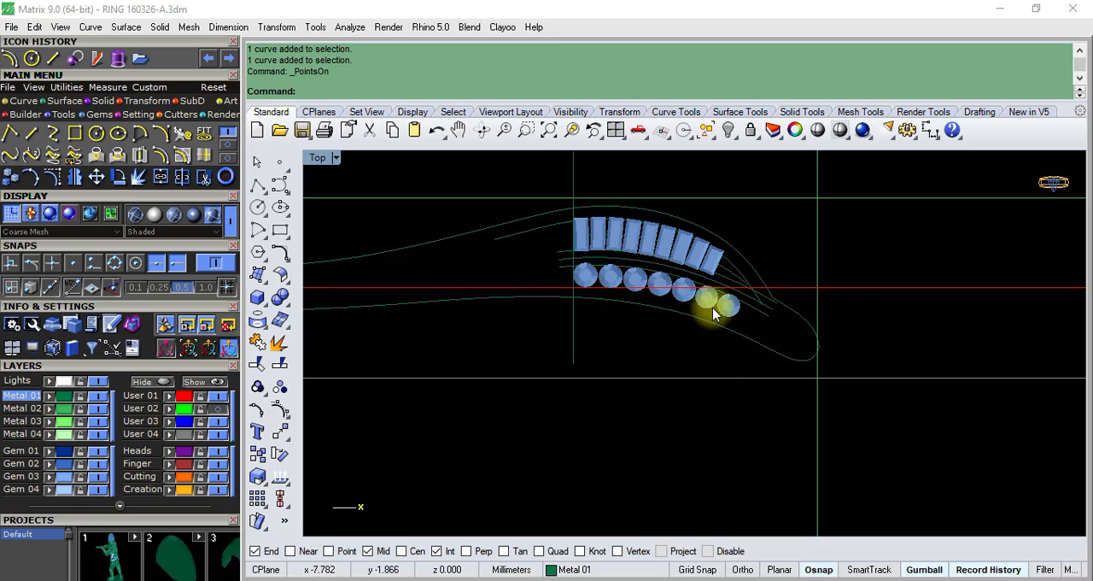
scroll(747, 317, down, 1)
key(ctrl+s)
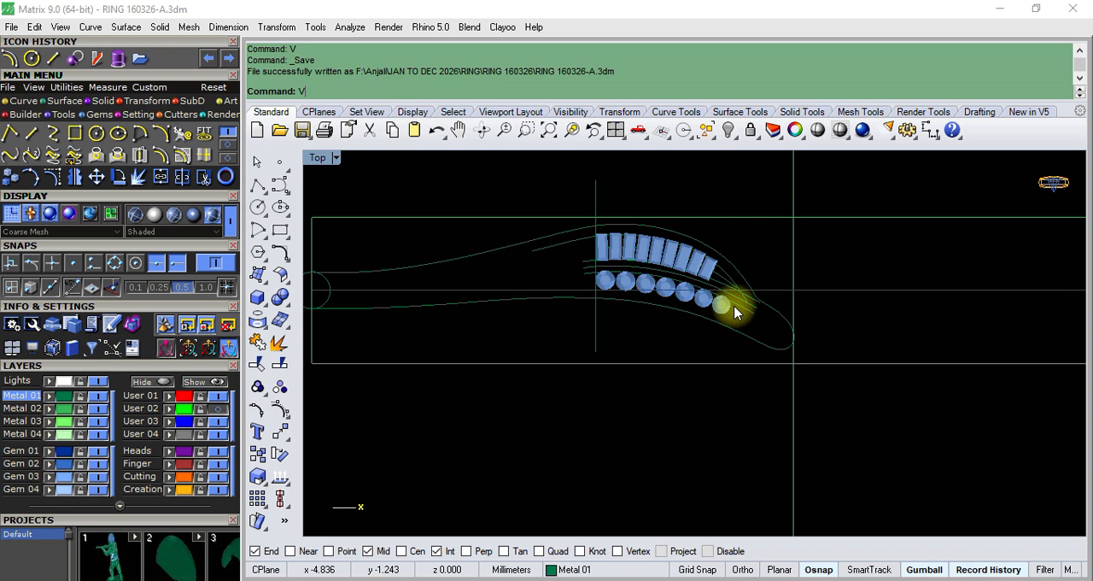
- Join the lower outline, the tip segments and the upper outline into one open curve
scroll(736, 313, up, 5)
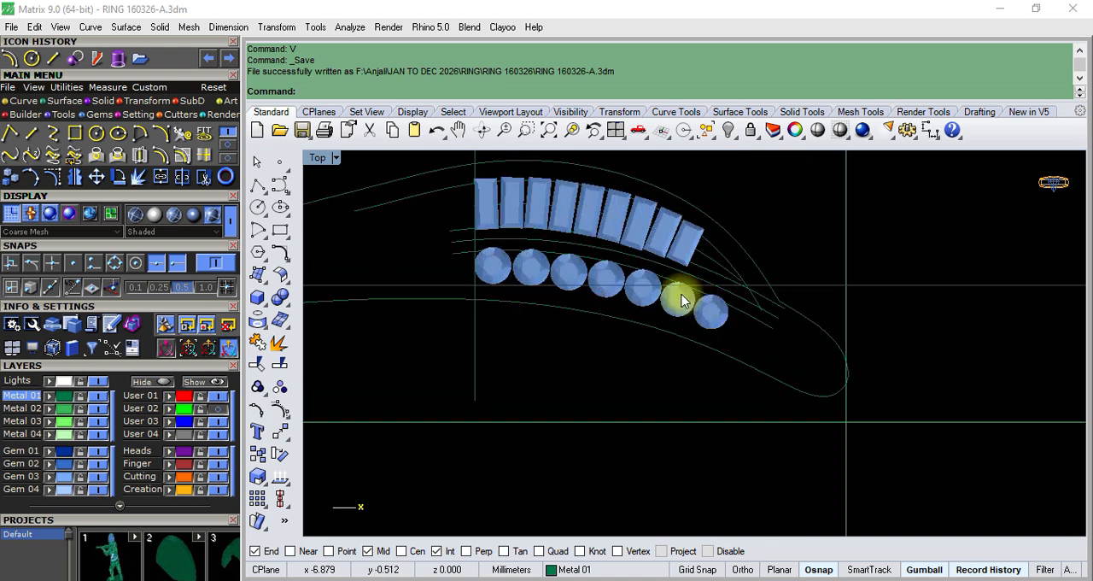
scroll(674, 297, down, 3)
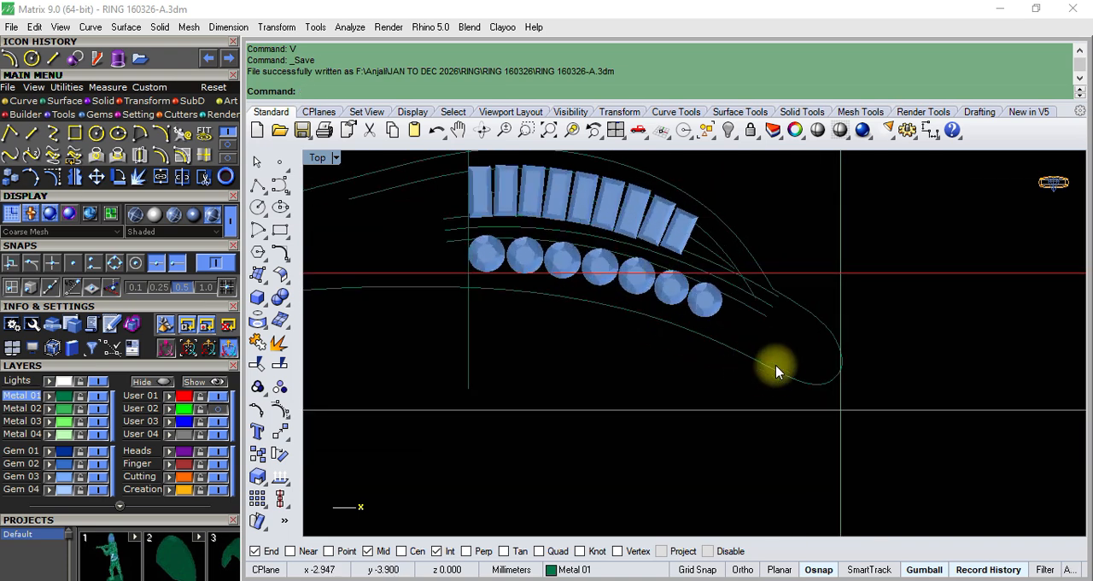
click(777, 370)
scroll(829, 310, up, 3)
click(805, 298)
scroll(722, 238, down, 3)
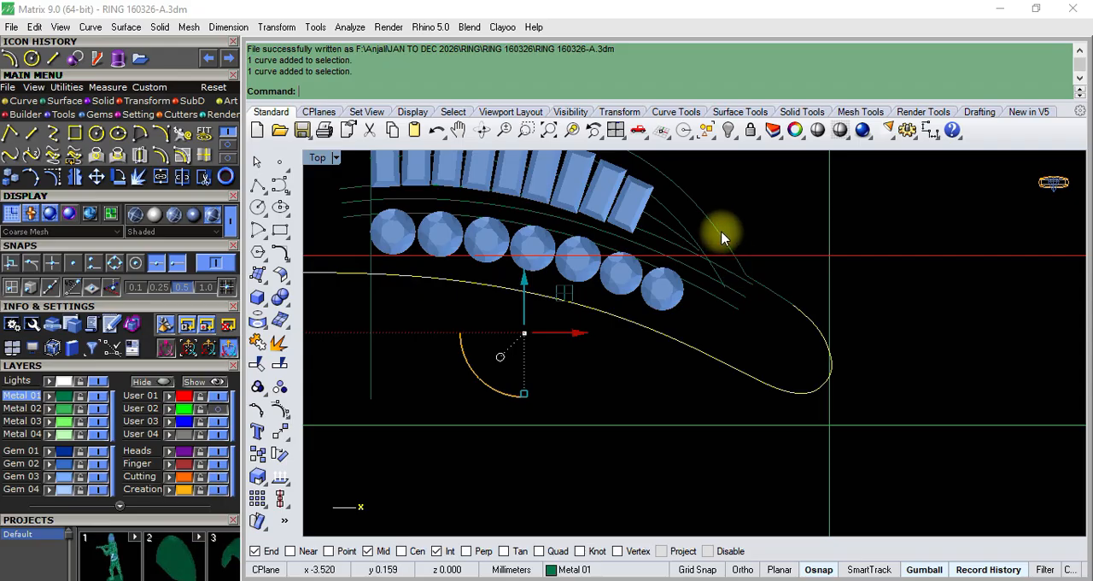
scroll(722, 238, up, 3)
click(793, 317)
scroll(793, 316, down, 5)
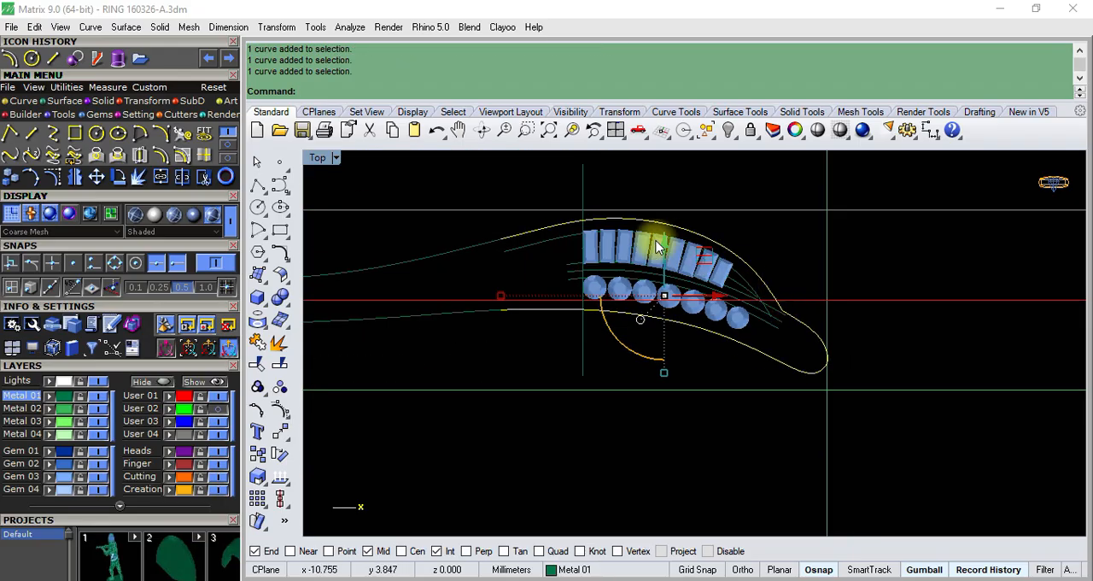
click(258, 343)
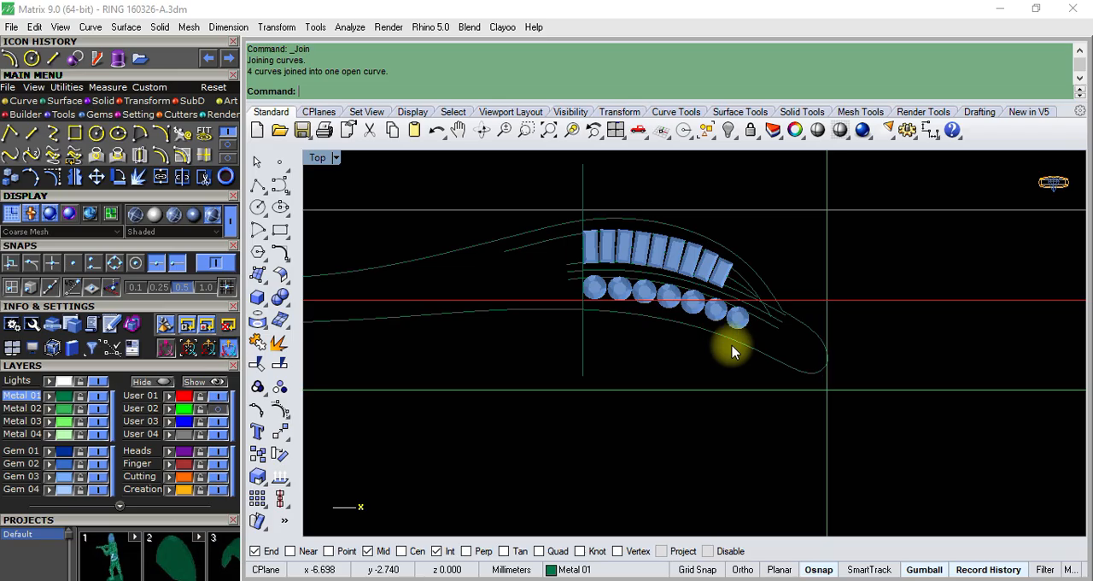
- Delete the separate offset curve running over the outer edges of the baguettes
scroll(603, 231, up, 4)
click(492, 266)
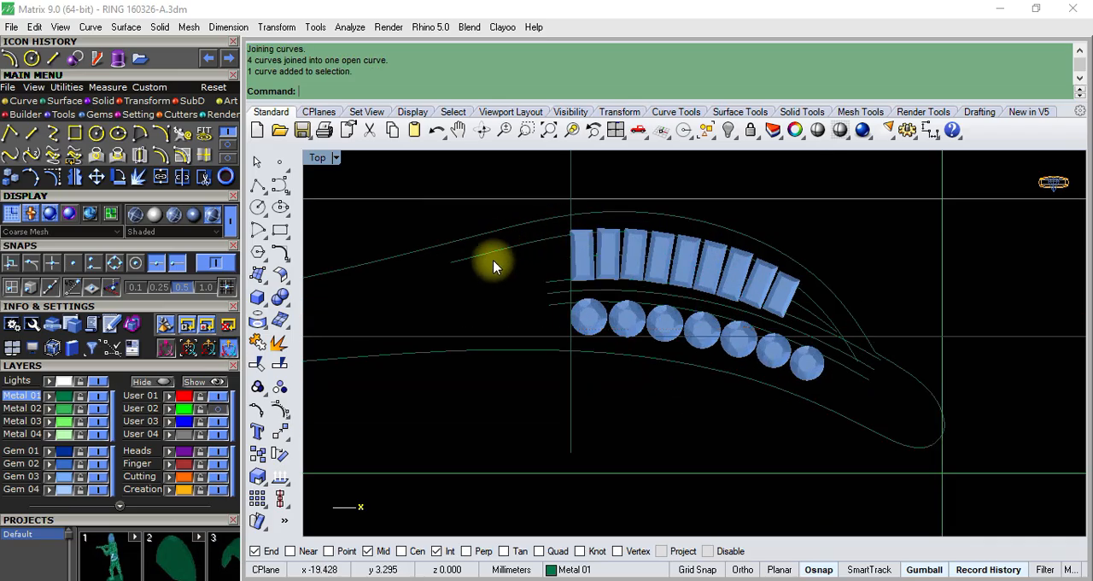
click(493, 263)
key(Delete)
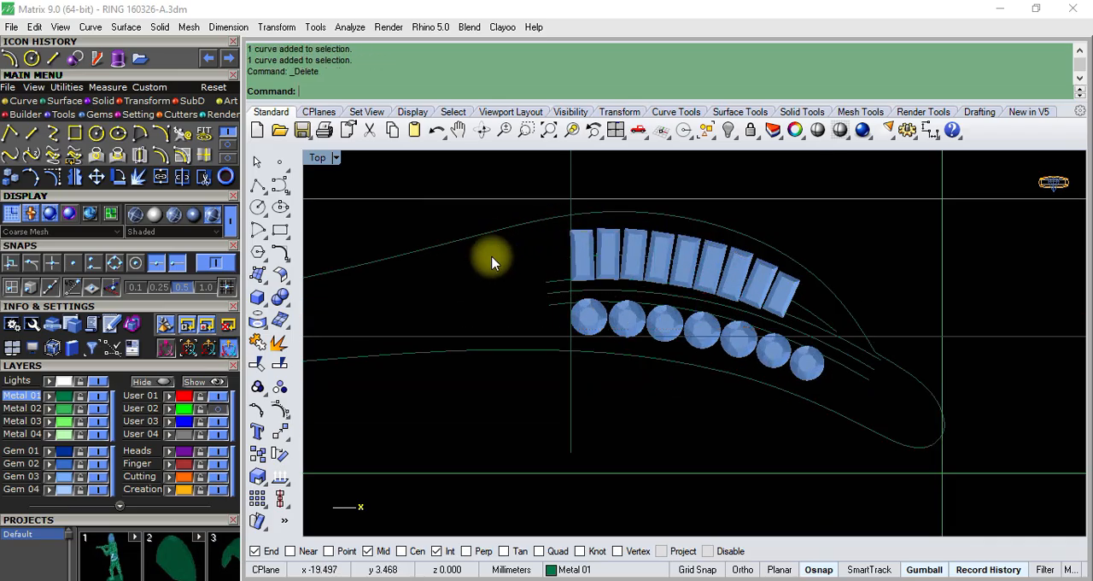
- Offset the joined outline 0.85 mm inward, around both gem rows and the rounded tip
click(451, 248)
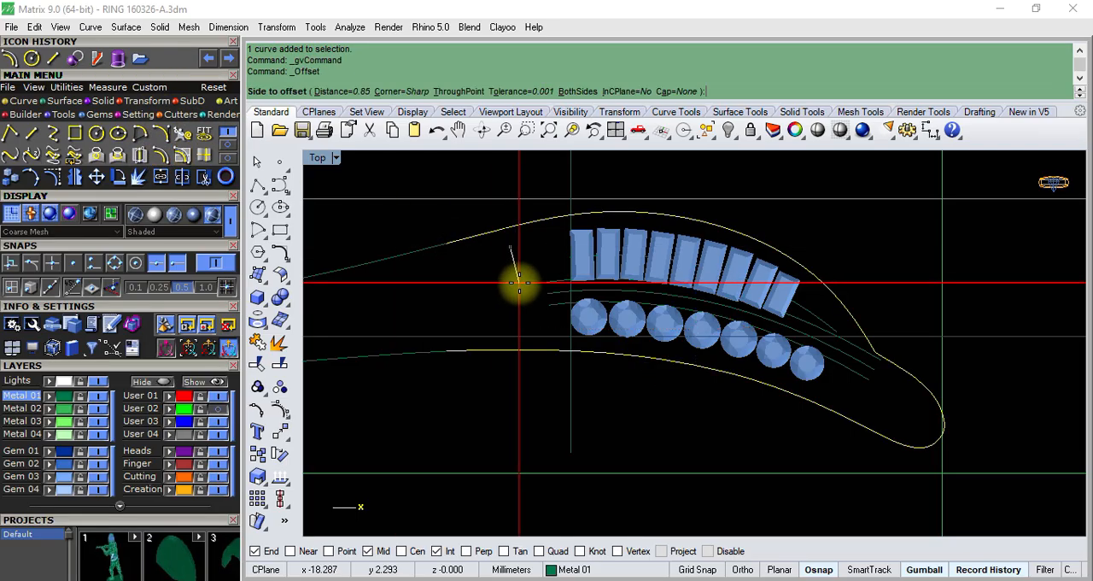
click(519, 283)
click(730, 420)
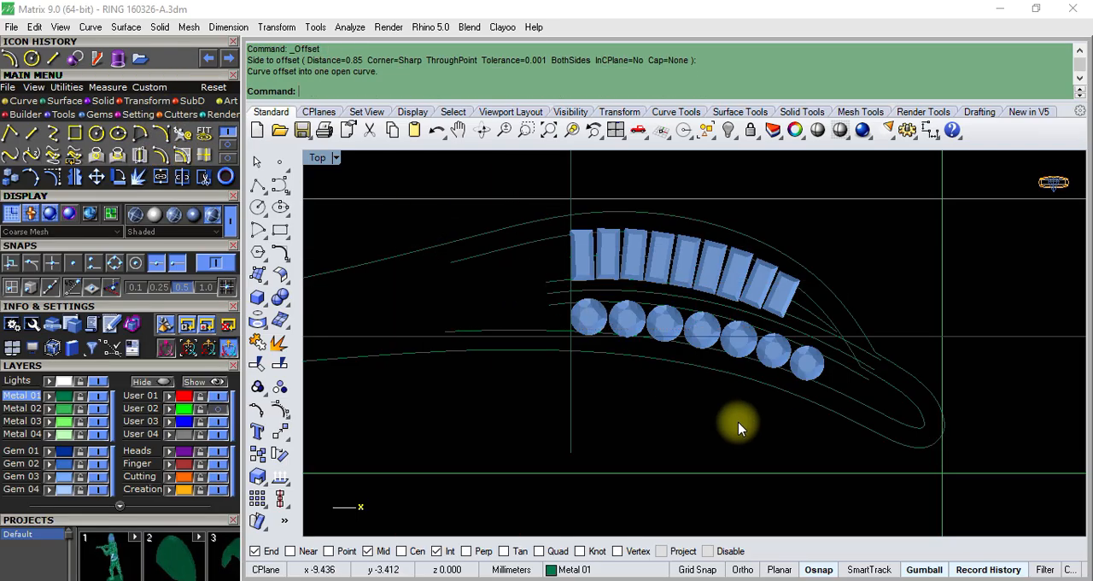
scroll(973, 418, up, 5)
scroll(868, 402, down, 2)
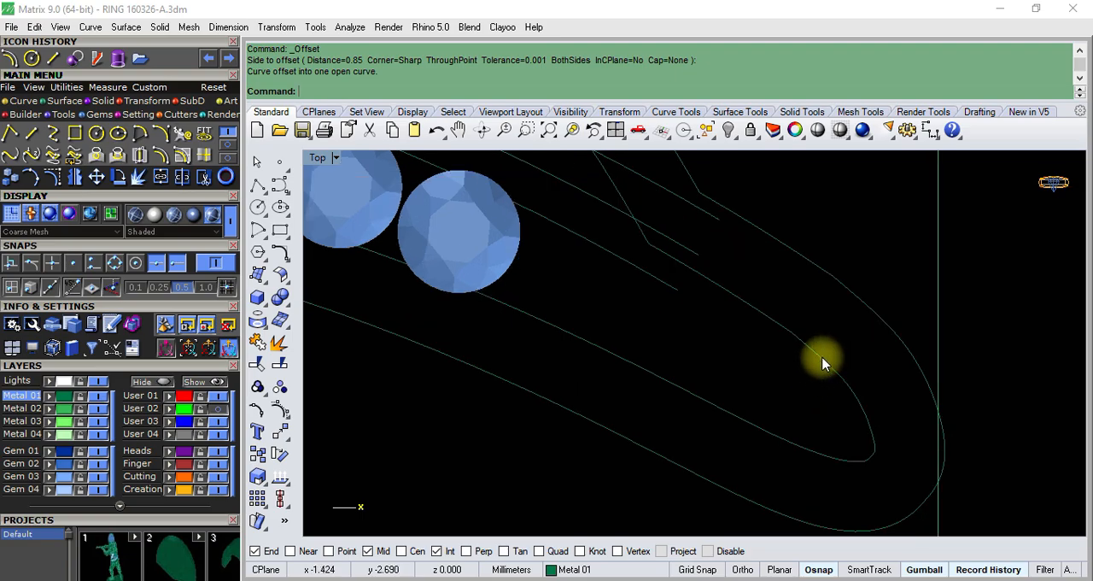
click(823, 362)
scroll(822, 361, down, 3)
scroll(828, 389, up, 3)
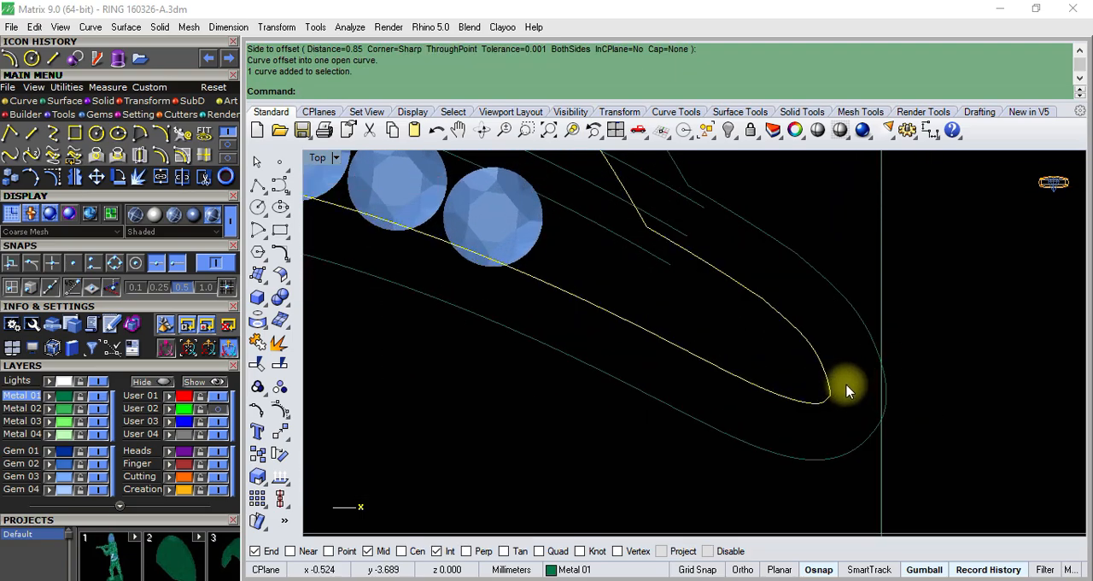
scroll(775, 374, down, 10)
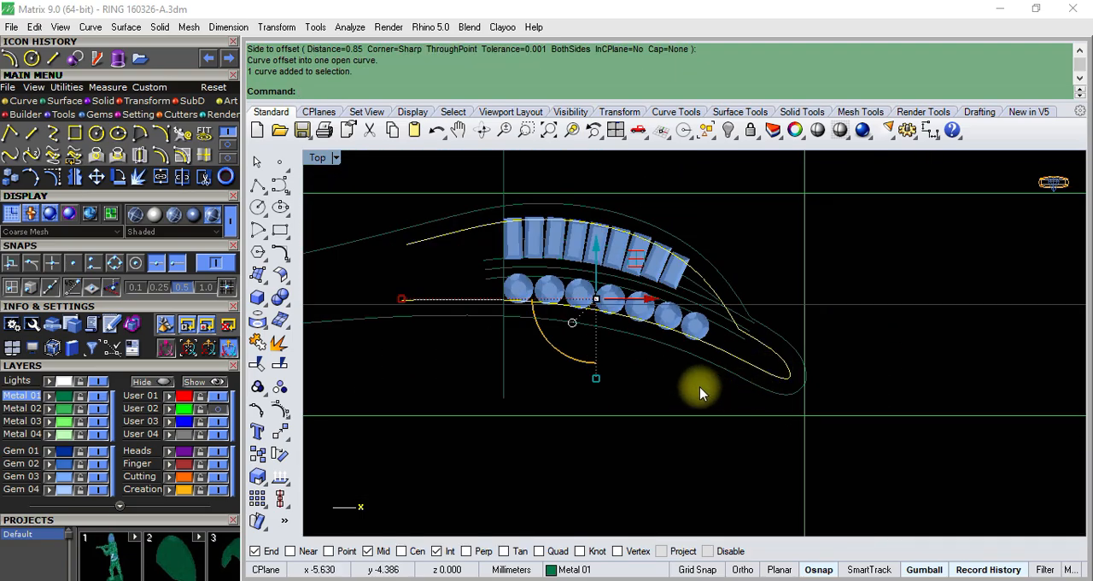
- Hide the rectangular construction frame around the band layout
click(699, 390)
scroll(805, 387, up, 4)
scroll(820, 388, down, 5)
click(735, 386)
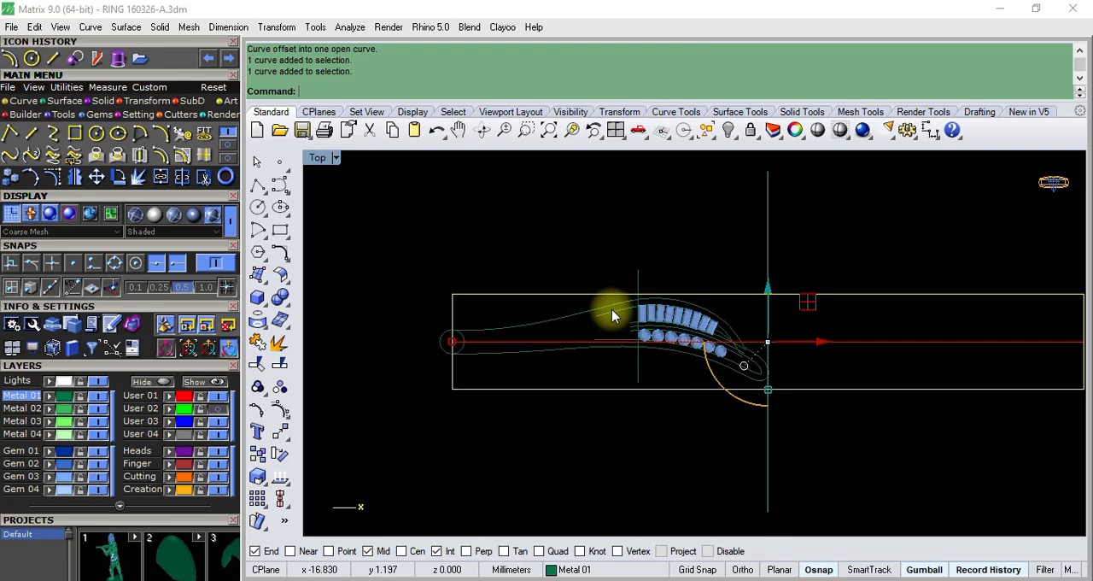
click(724, 140)
scroll(750, 341, up, 5)
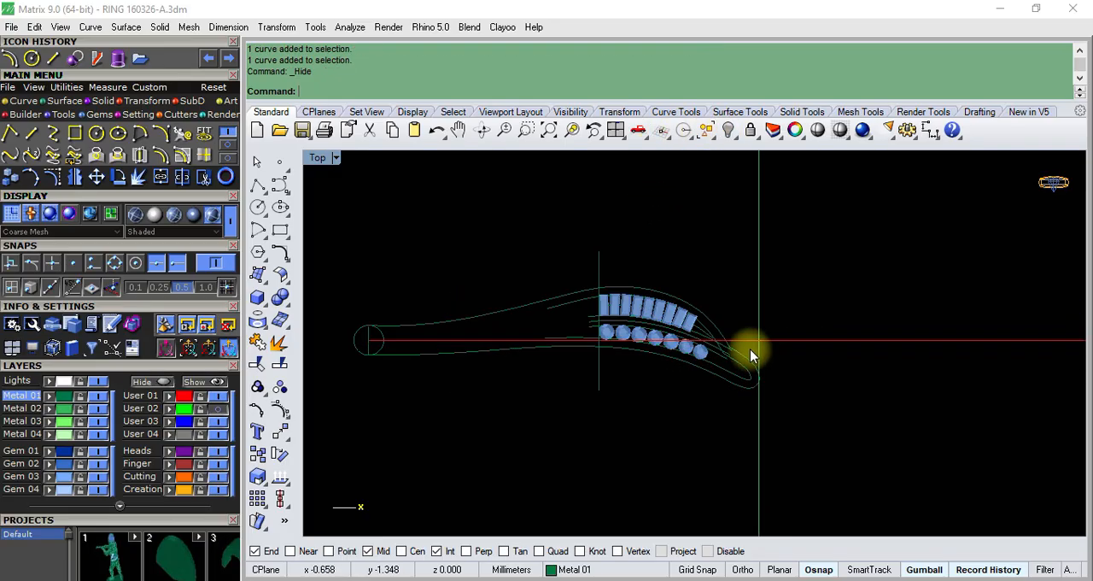
- Hide the vertical and horizontal reference lines crossing at the band's rounded tip
scroll(766, 410, up, 5)
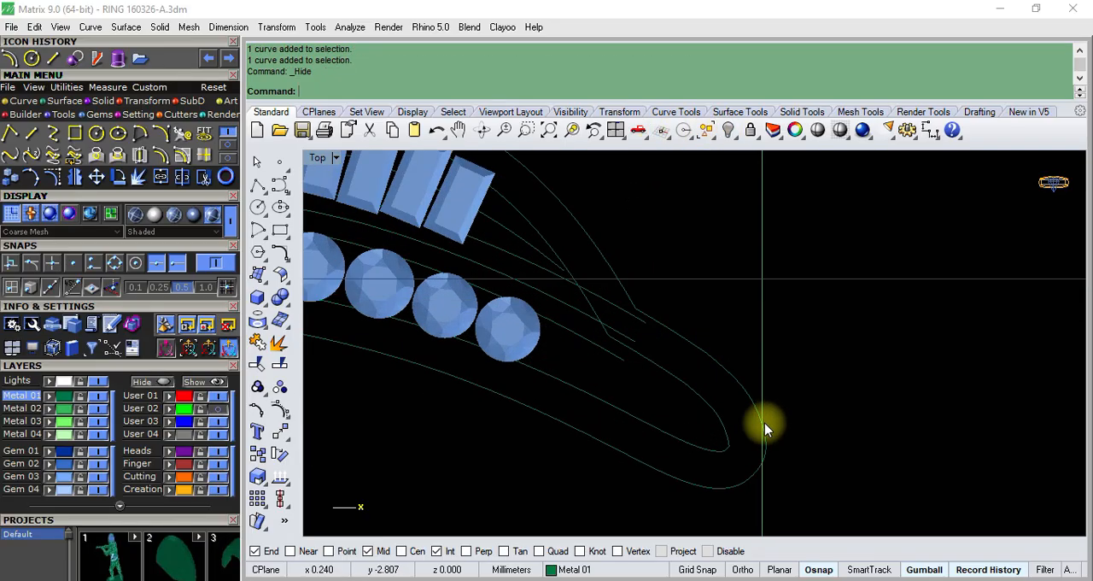
click(766, 372)
scroll(751, 393, down, 5)
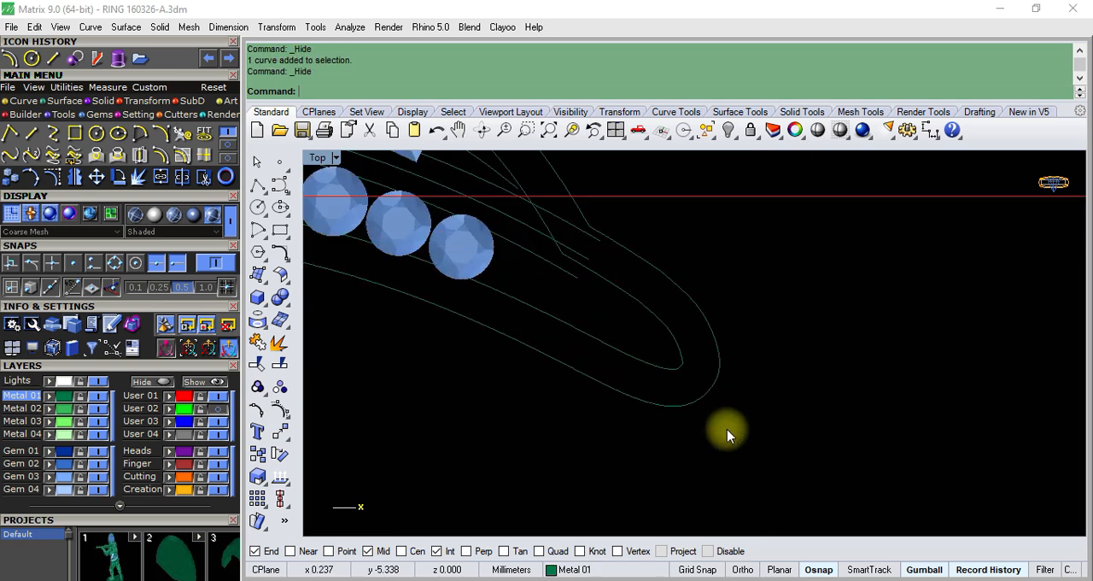
scroll(699, 390, down, 5)
key(Escape)
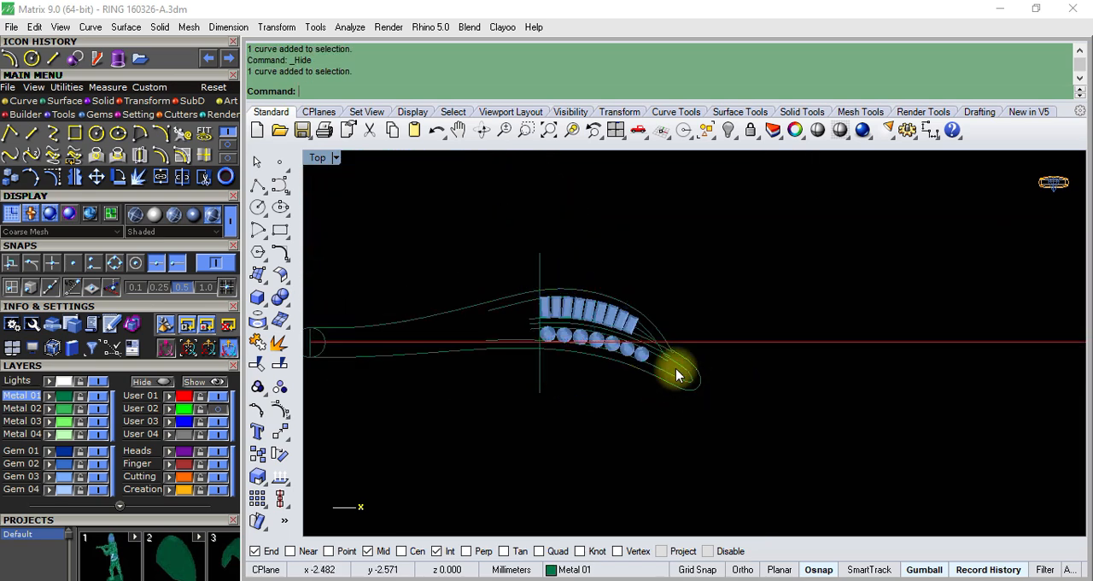
scroll(703, 344, up, 4)
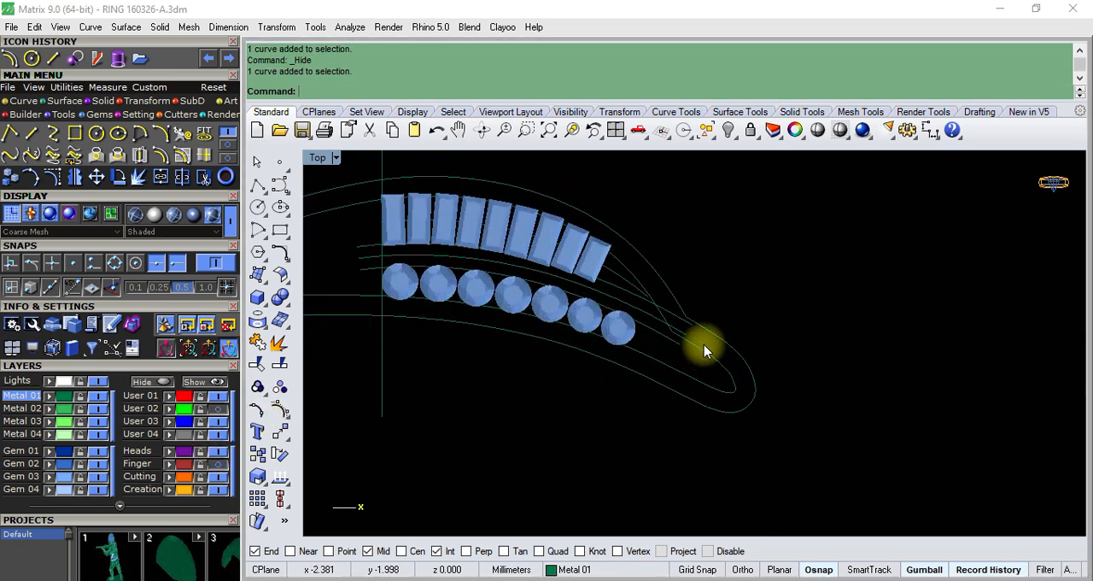
- Turn on the outer outline's control points and nudge the point just below the rounded tip upward
scroll(727, 395, down, 2)
scroll(763, 423, up, 5)
click(762, 425)
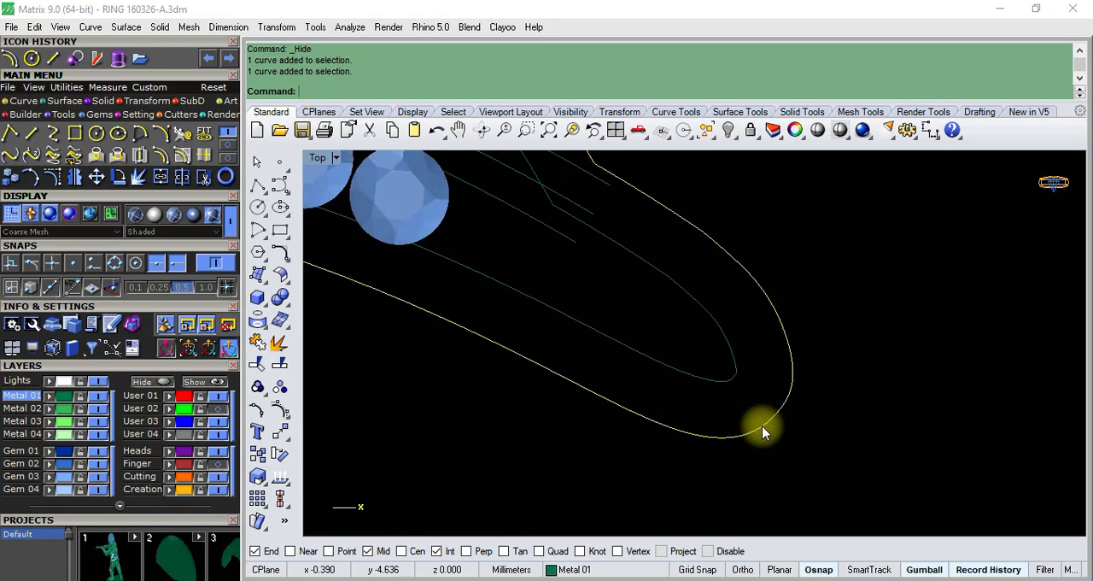
click(258, 410)
scroll(807, 423, up, 10)
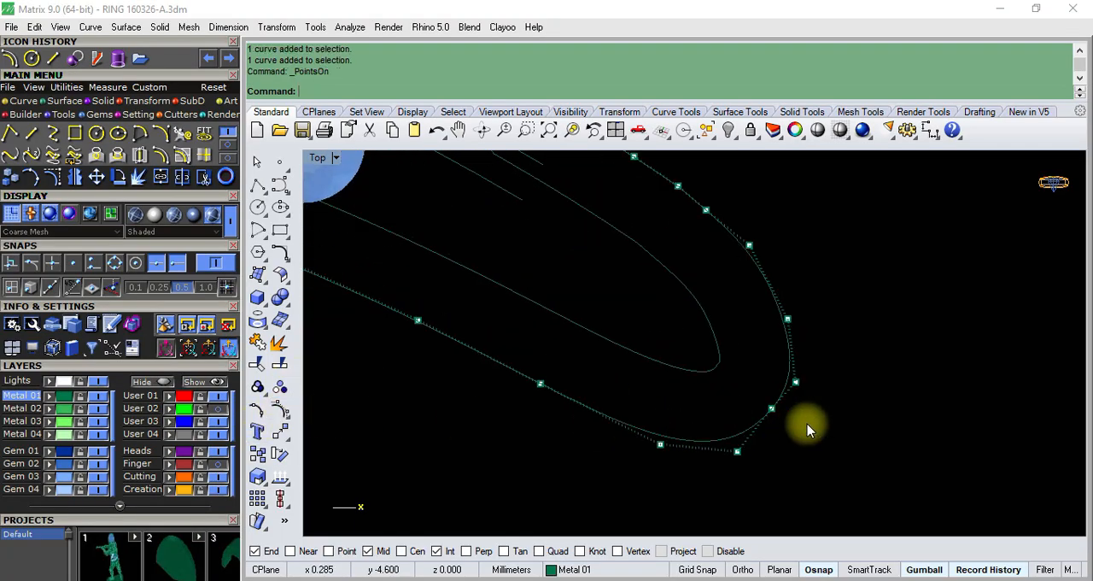
scroll(720, 423, down, 10)
scroll(743, 383, up, 4)
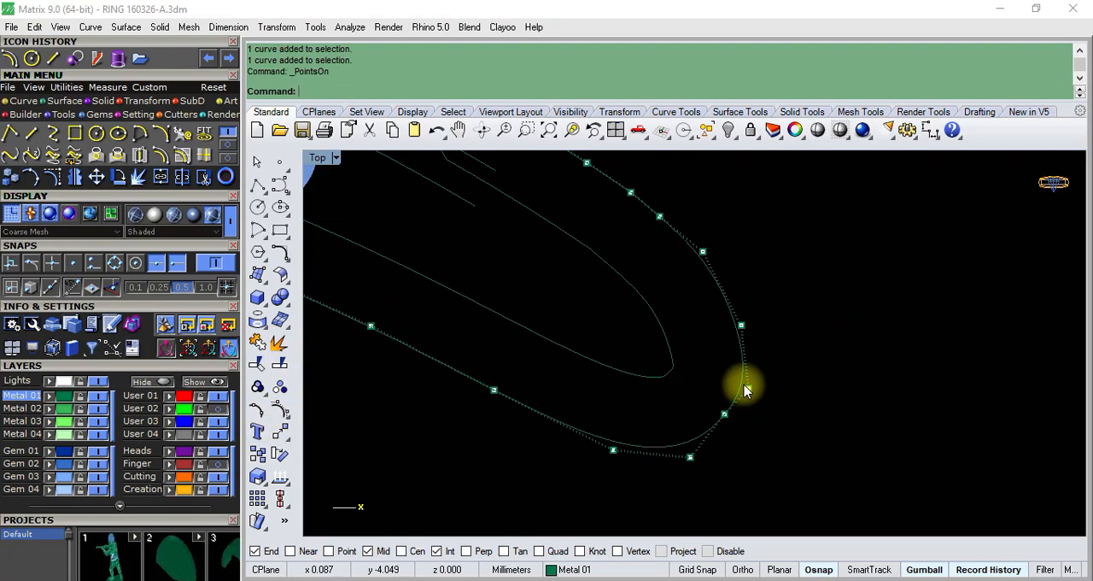
scroll(691, 442, up, 3)
drag(651, 410, 711, 495)
drag(739, 461, 732, 431)
- Fine-tune the control point at the outermost side of the outer outline's tip to smooth its rounding
scroll(759, 378, down, 2)
click(805, 345)
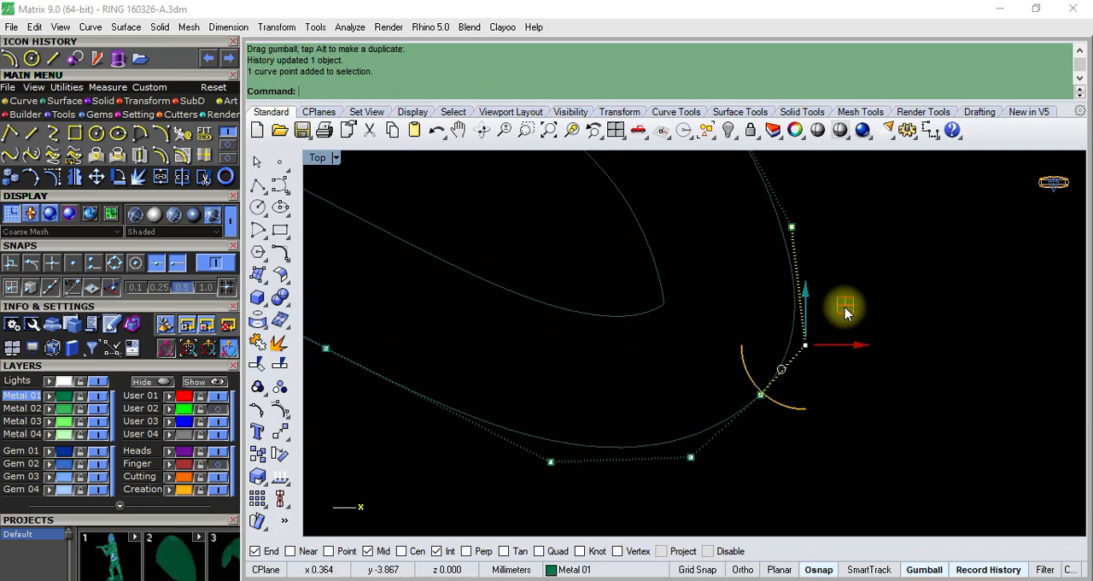
drag(849, 307, 842, 308)
scroll(826, 315, down, 4)
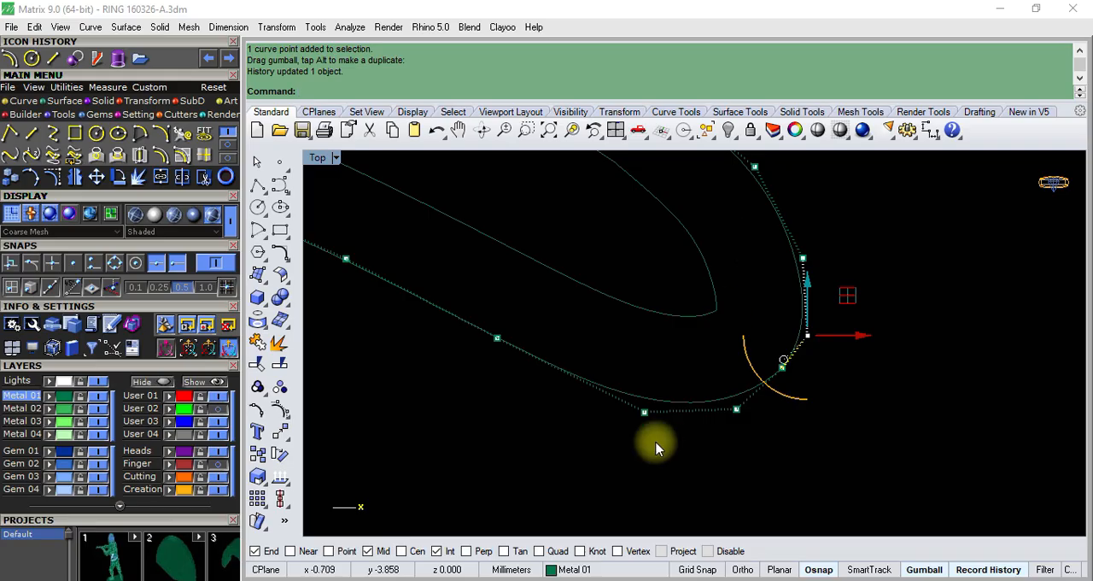
- Shift the control point on the lower edge of the outer outline, just before the tip, slightly upward
scroll(621, 466, down, 10)
scroll(611, 462, up, 6)
drag(628, 407, 667, 469)
scroll(667, 442, up, 6)
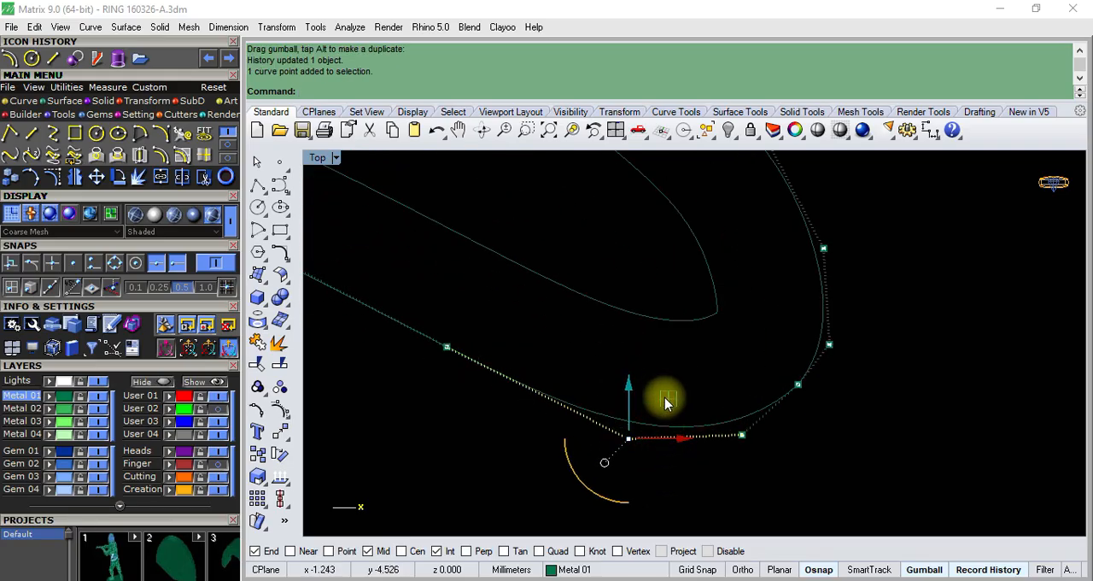
drag(667, 403, 671, 386)
scroll(656, 410, down, 5)
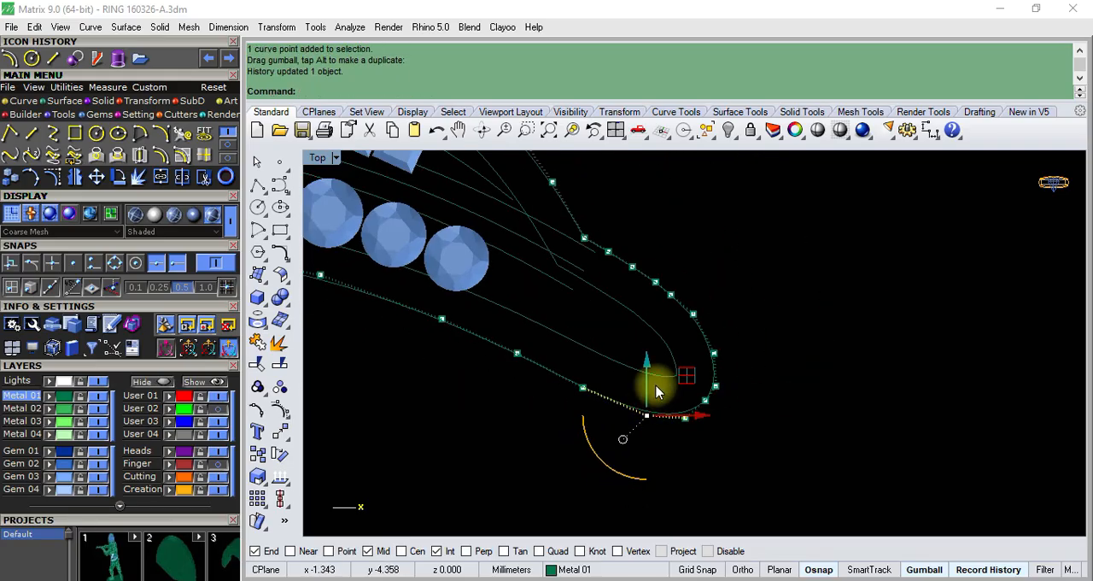
- Reposition the control point on the upper edge of the outer outline near the tip, and turn the control points off
scroll(670, 355, up, 4)
drag(686, 254, 731, 332)
scroll(723, 286, up, 4)
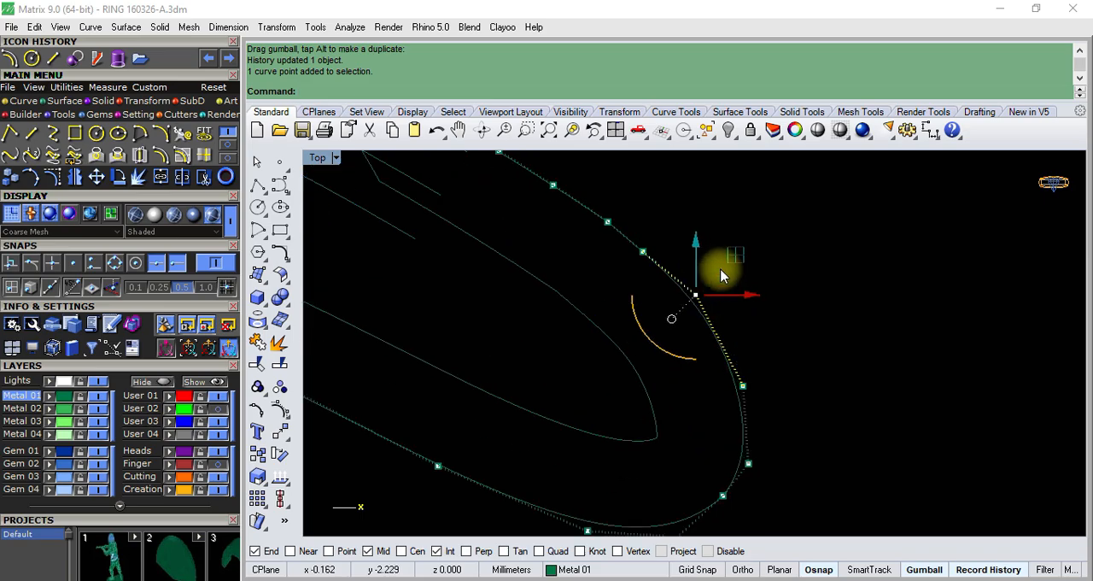
drag(732, 262, 731, 198)
scroll(683, 349, down, 4)
scroll(669, 395, up, 6)
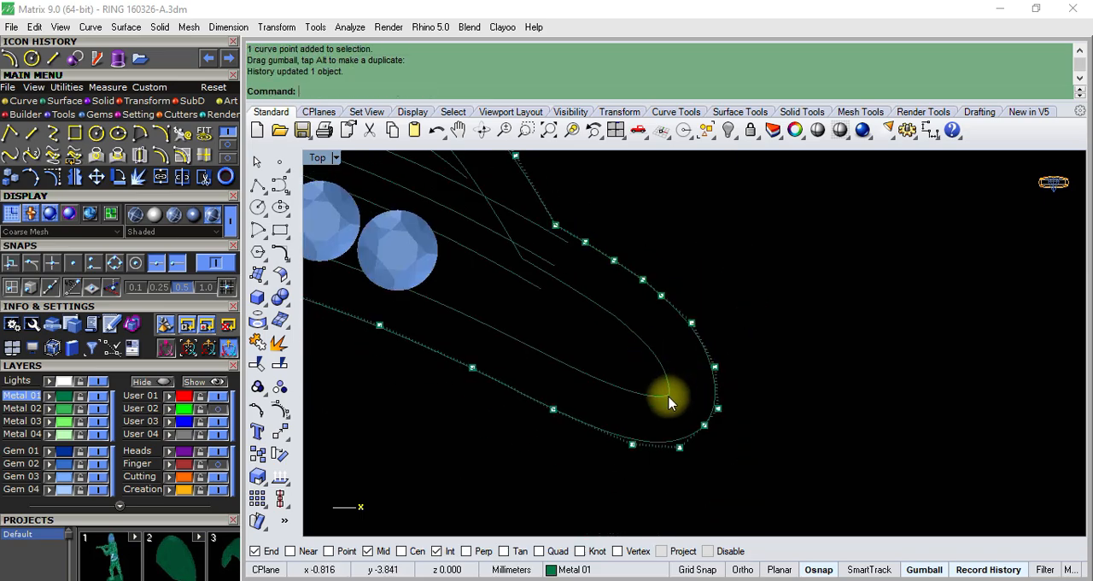
scroll(693, 355, down, 4)
scroll(698, 352, up, 4)
scroll(700, 352, down, 6)
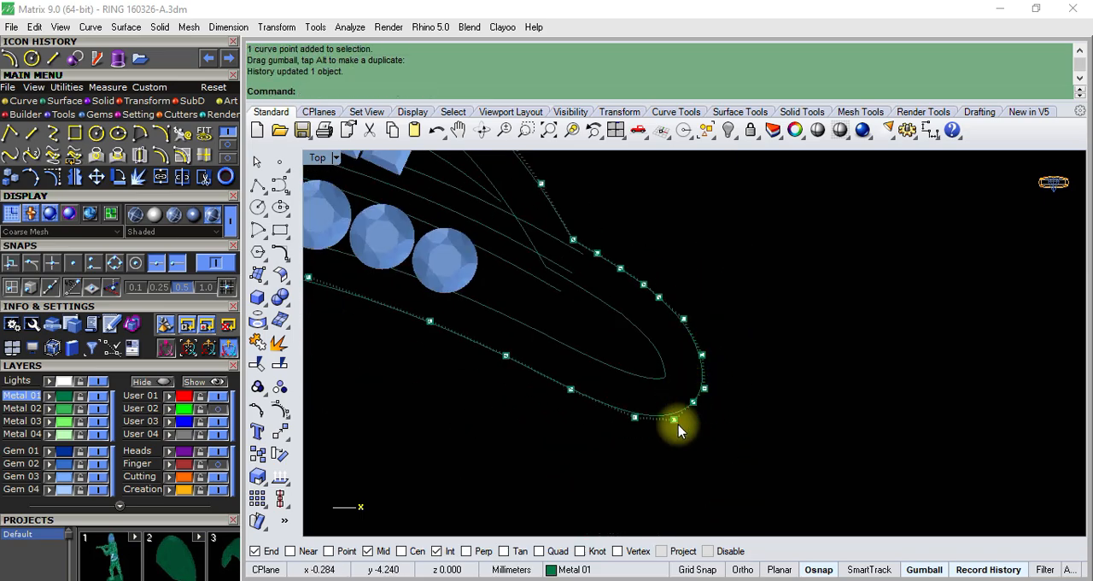
key(Escape)
- Examine the inner offset curve's control points and their spacing around the tip
scroll(666, 379, up, 3)
click(676, 387)
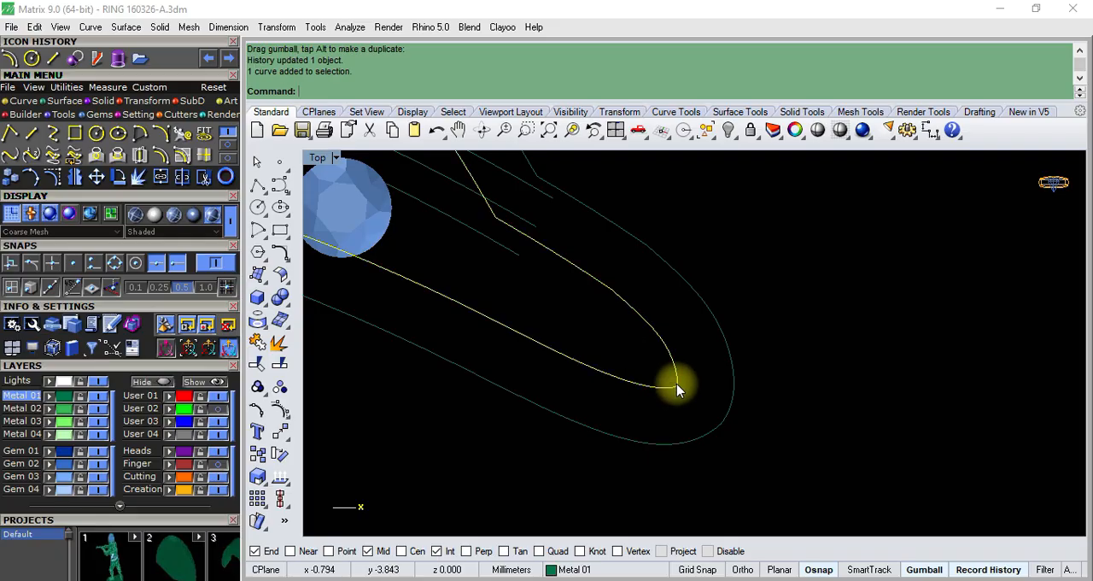
click(279, 409)
scroll(671, 380, down, 5)
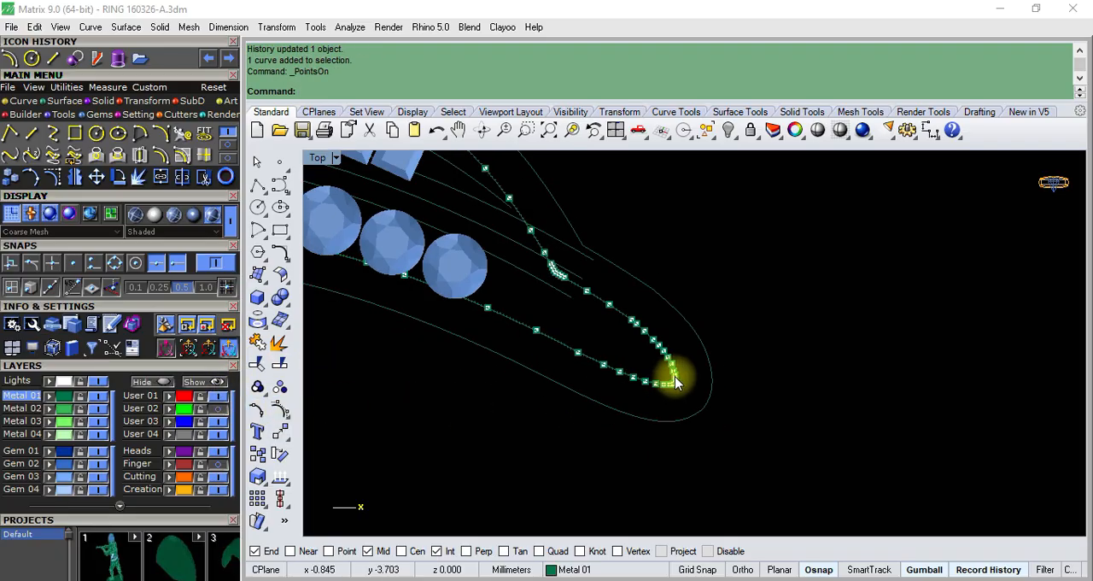
scroll(617, 378, down, 4)
scroll(700, 368, up, 4)
key(Escape)
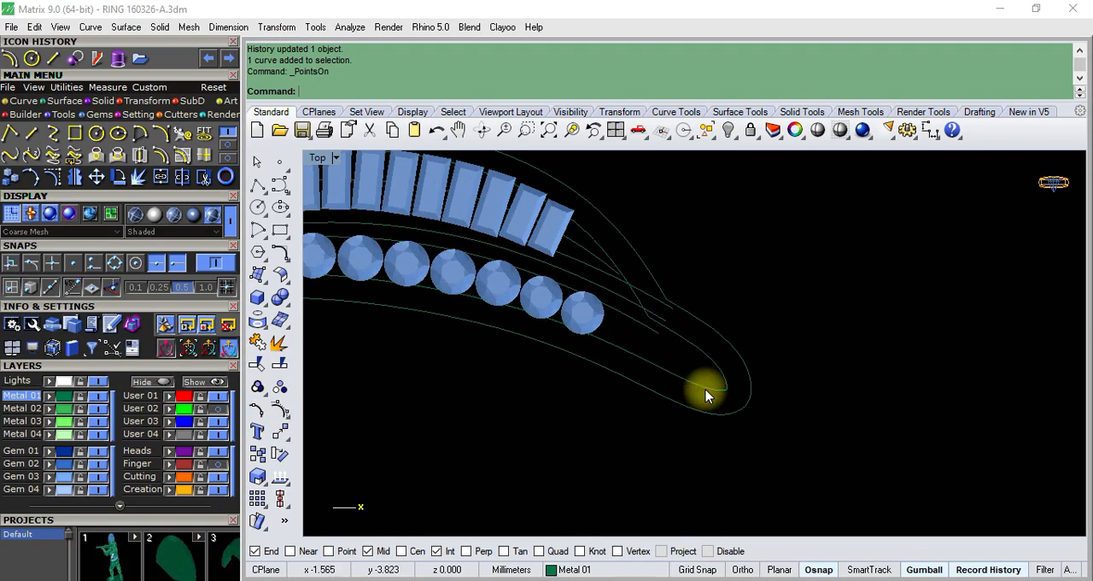
- Explode the inner offset curve into separate segments and check the pieces meeting at the tip
click(704, 390)
click(279, 342)
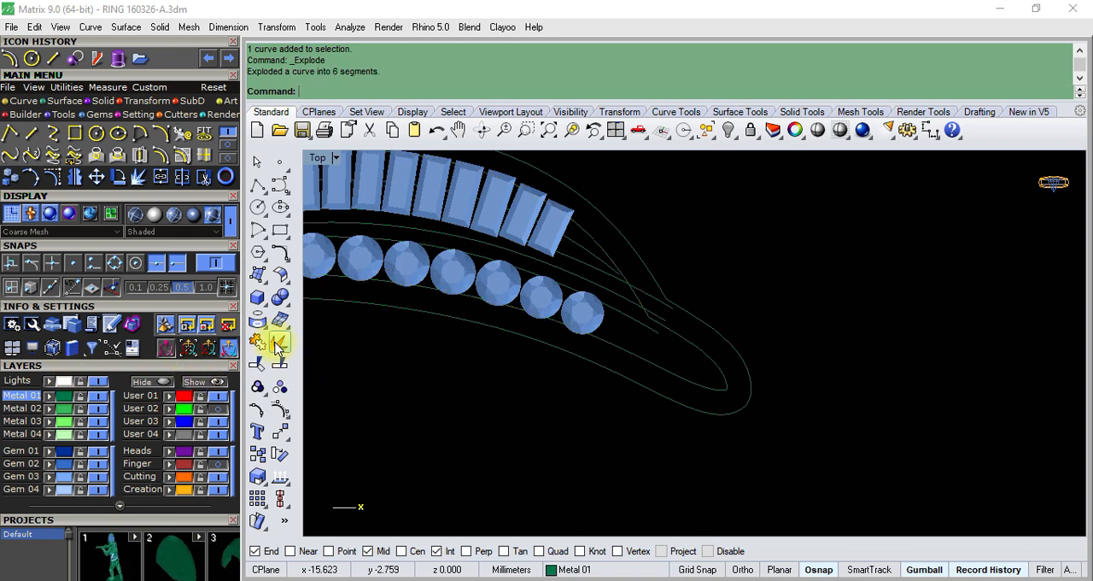
click(666, 354)
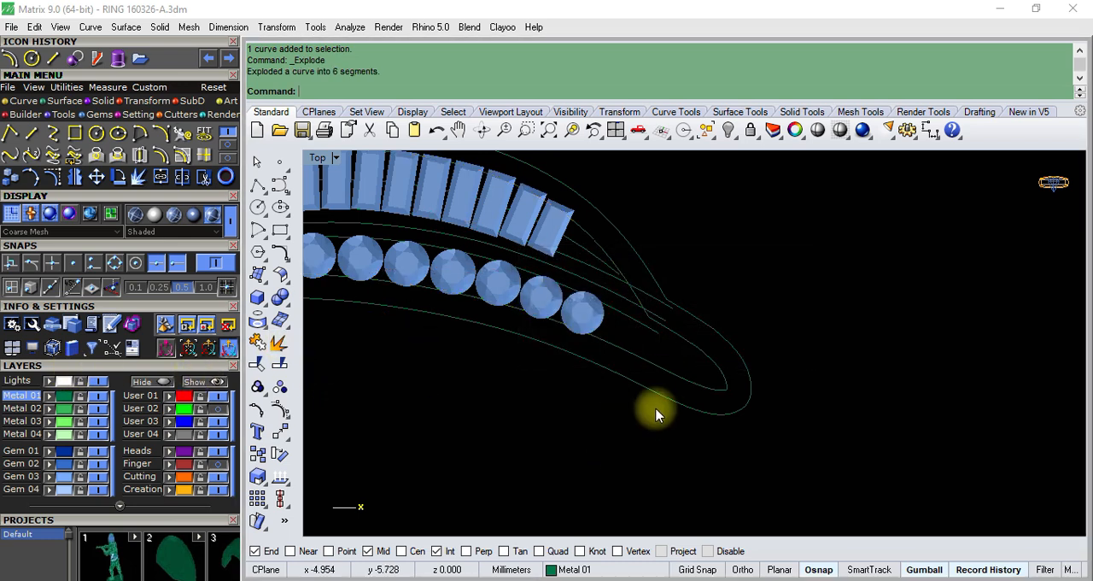
click(696, 380)
scroll(726, 381, up, 6)
shift+click(727, 384)
scroll(693, 384, down, 2)
key(Escape)
- Join the three inner segments along the upper side of the tip into one open curve
scroll(653, 314, up, 2)
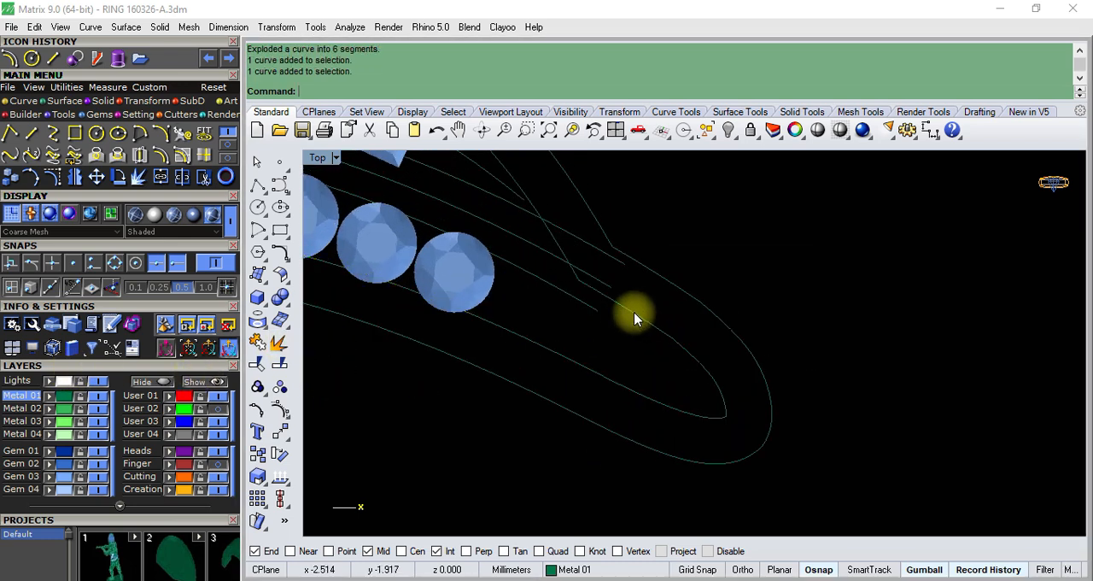
click(634, 314)
shift+click(699, 363)
scroll(728, 420, up, 4)
scroll(729, 434, down, 4)
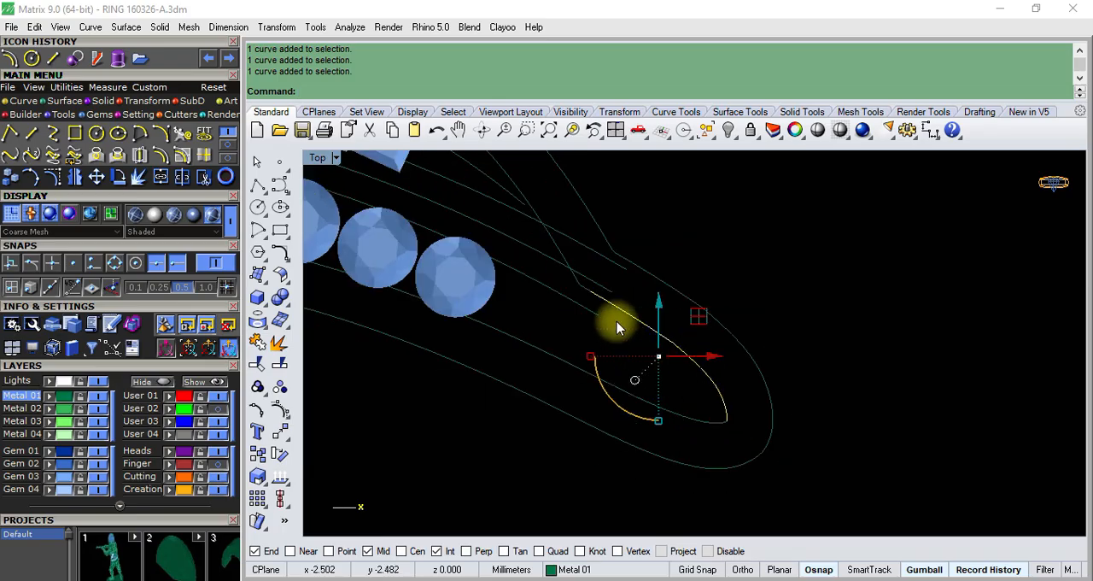
scroll(602, 299, up, 4)
scroll(586, 285, down, 2)
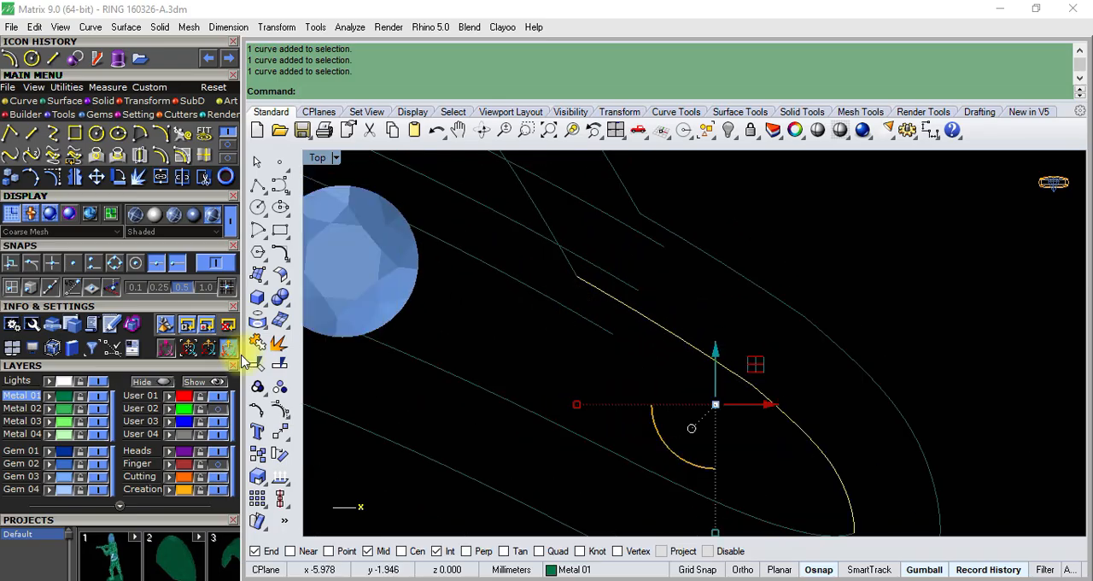
click(257, 344)
- Rebuild the joined upper inner tip curve with 8 points and degree 3, deleting the input
scroll(672, 331, down, 4)
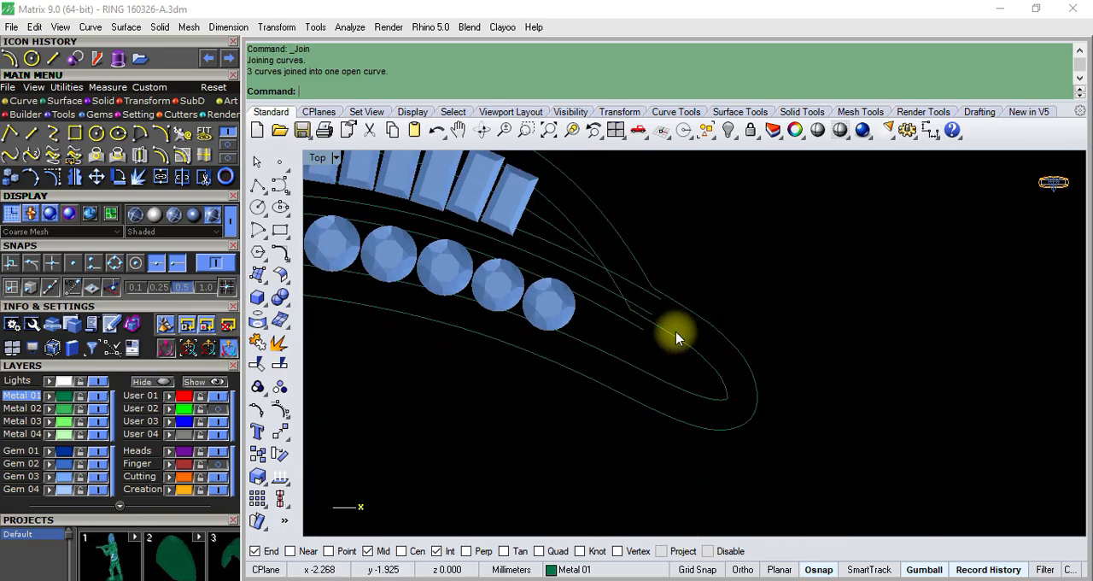
key(Return)
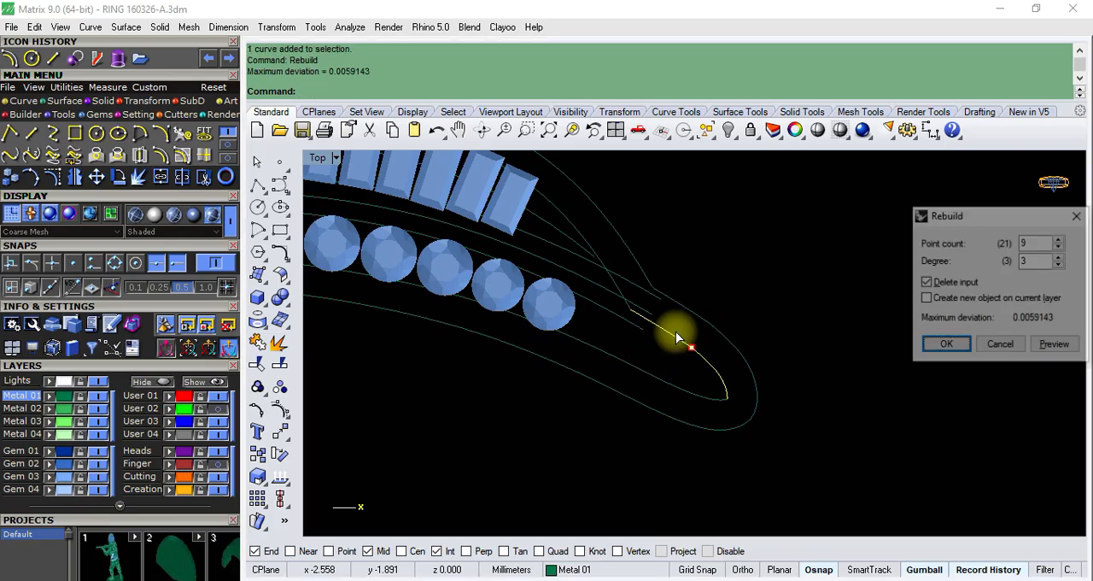
scroll(690, 371, up, 2)
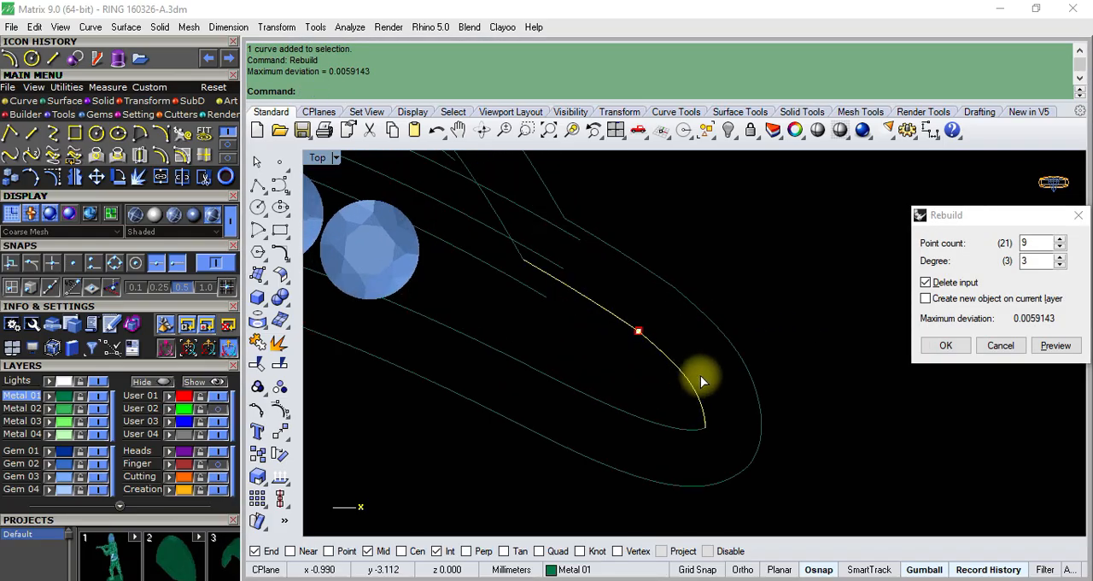
click(1035, 244)
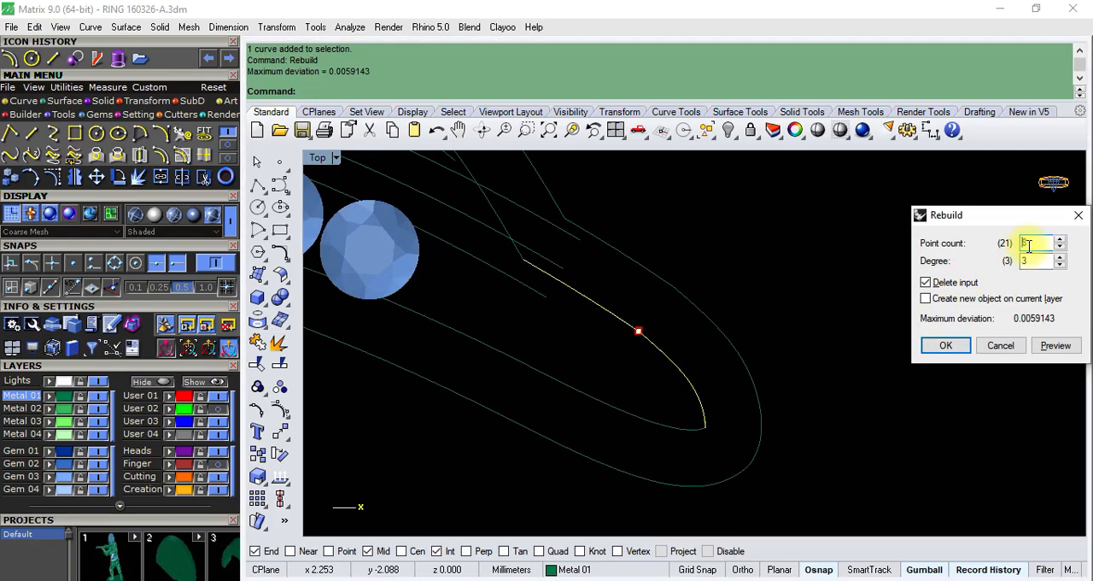
click(946, 344)
- Rebuild the lower inner curve running under the round gems with fewer control points at degree 3, deleting the input
click(662, 427)
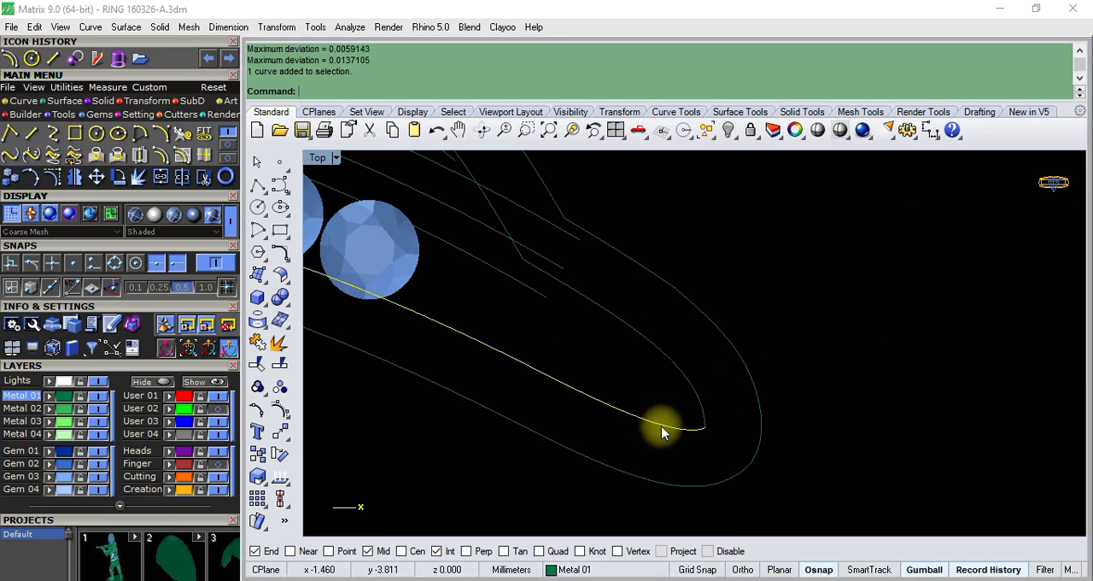
scroll(681, 400, down, 7)
right_click(748, 323)
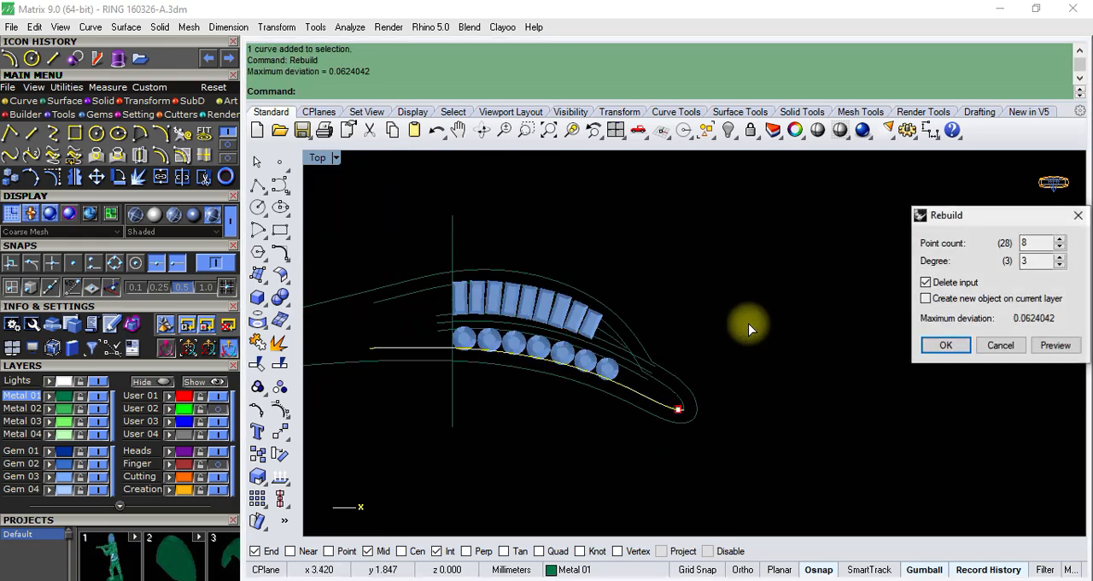
scroll(683, 414, up, 5)
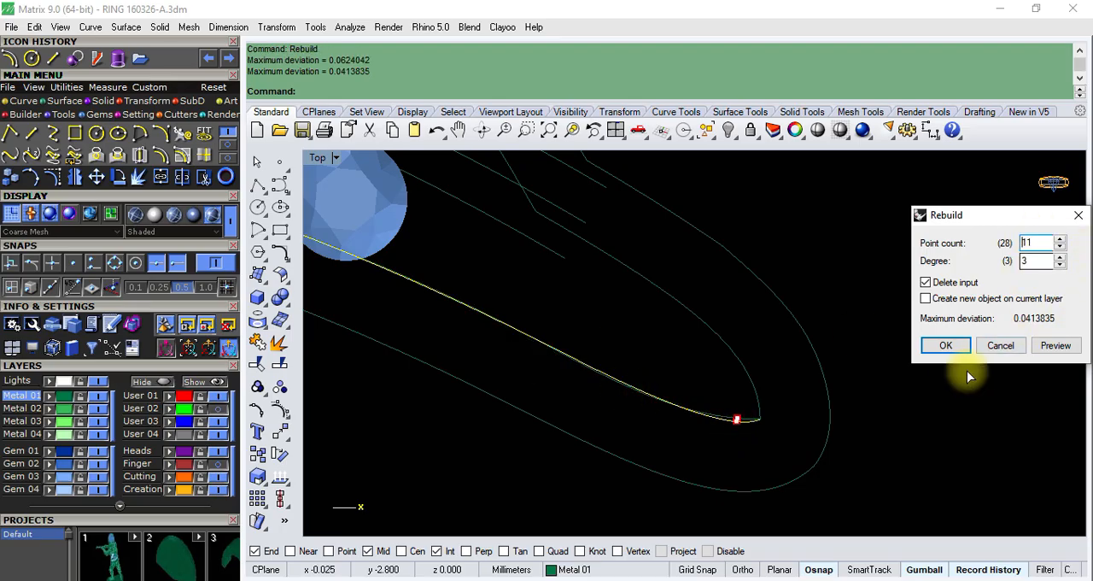
click(943, 345)
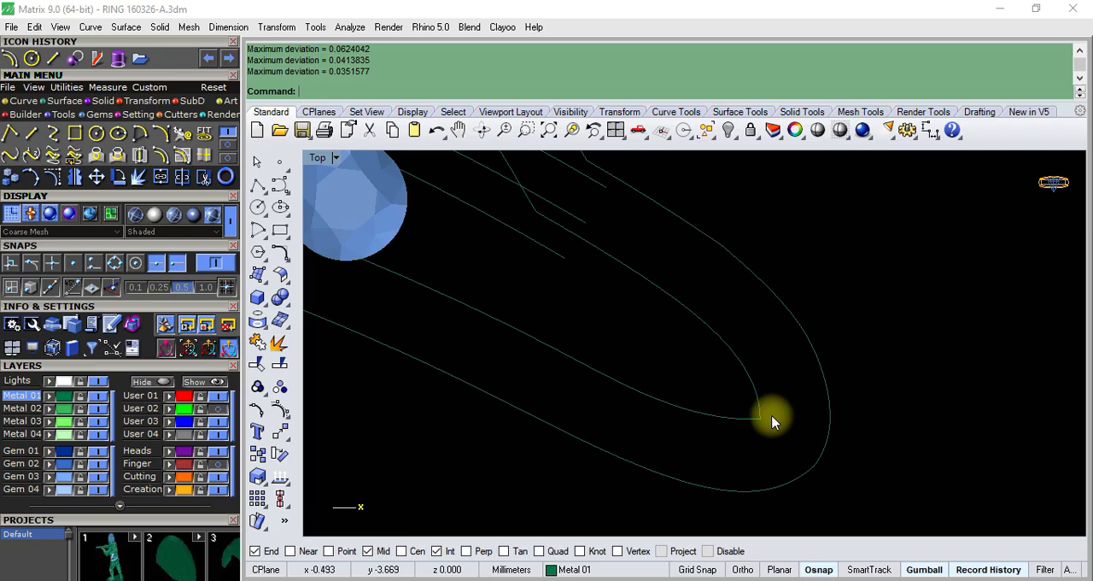
- Show control points on both rebuilt inner curves, move their shared end points at the tip inward, and turn the points off
click(748, 418)
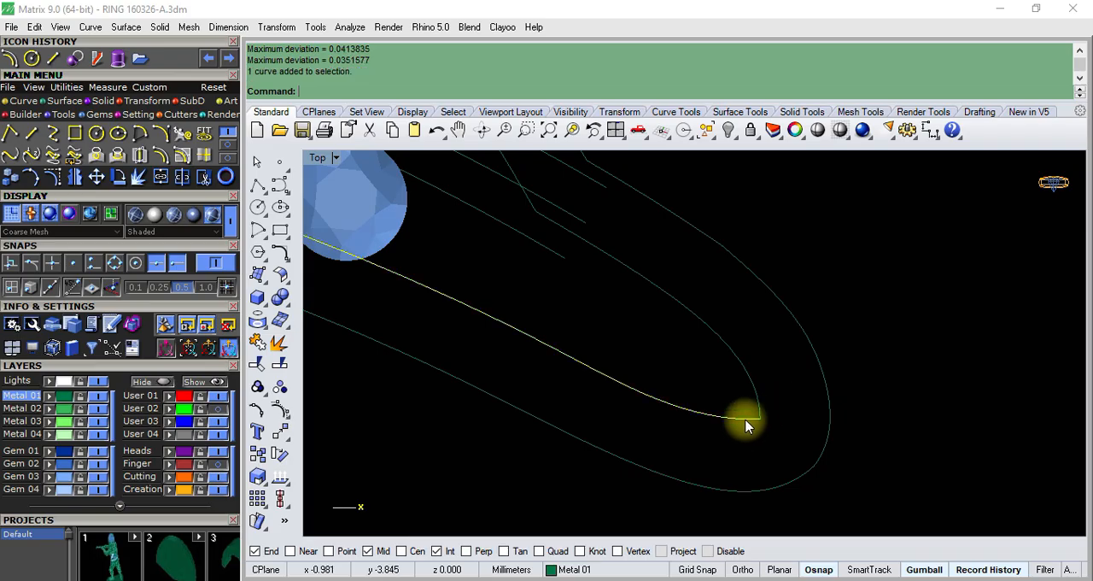
click(280, 418)
scroll(788, 430, up, 2)
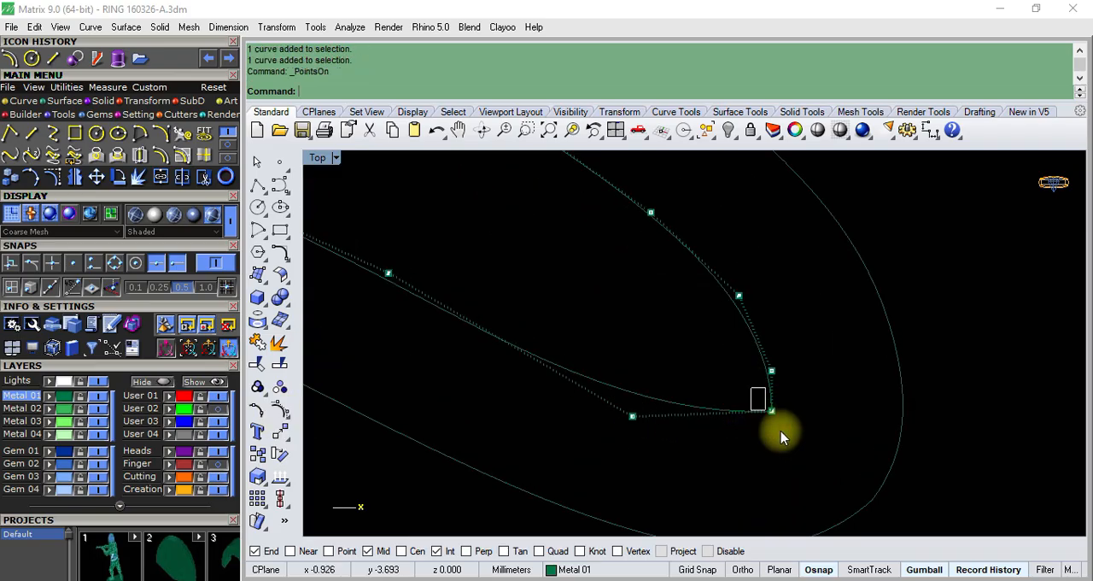
drag(781, 437, 784, 436)
drag(823, 382, 787, 364)
scroll(710, 351, down, 3)
click(636, 339)
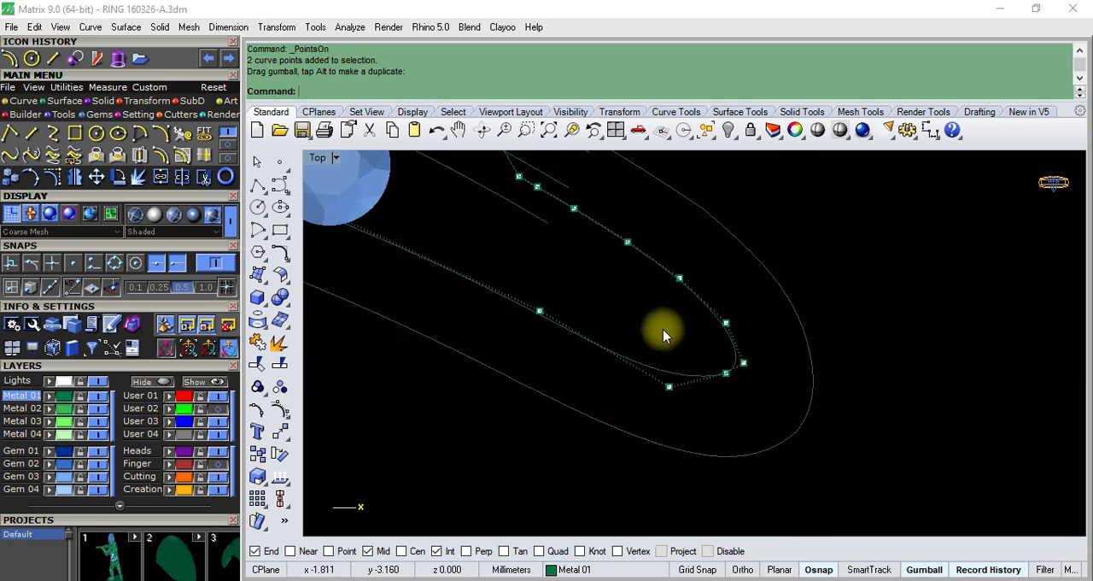
key(Escape)
scroll(662, 332, down, 3)
scroll(713, 362, down, 2)
scroll(693, 321, up, 4)
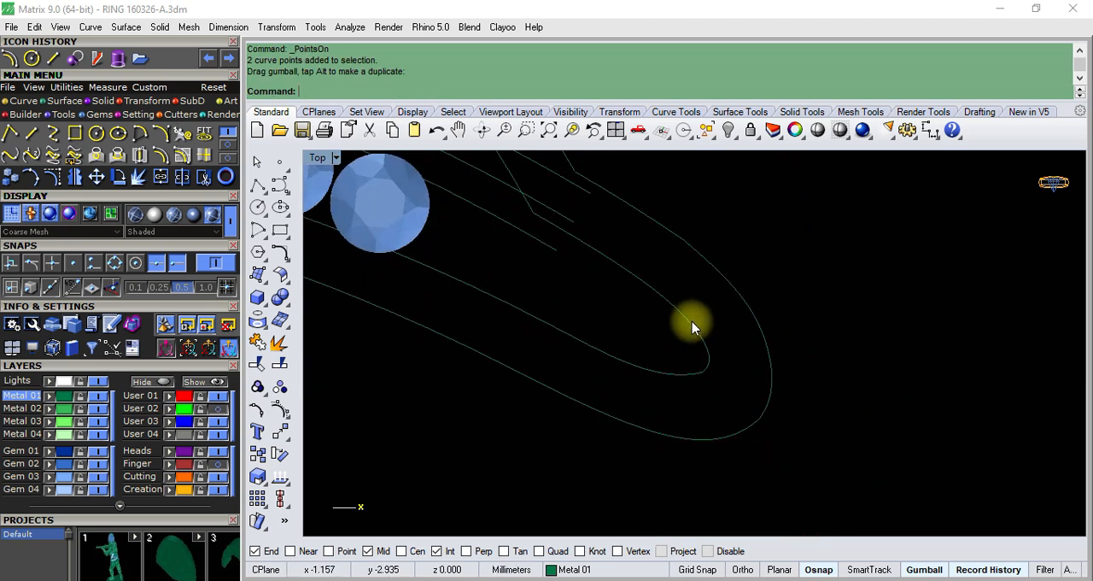
- Show the upper inner curve's control points and pull the point next to its tip end slightly inward
click(693, 322)
key(F10)
scroll(712, 361, up, 2)
scroll(704, 350, up, 5)
drag(669, 309, 724, 370)
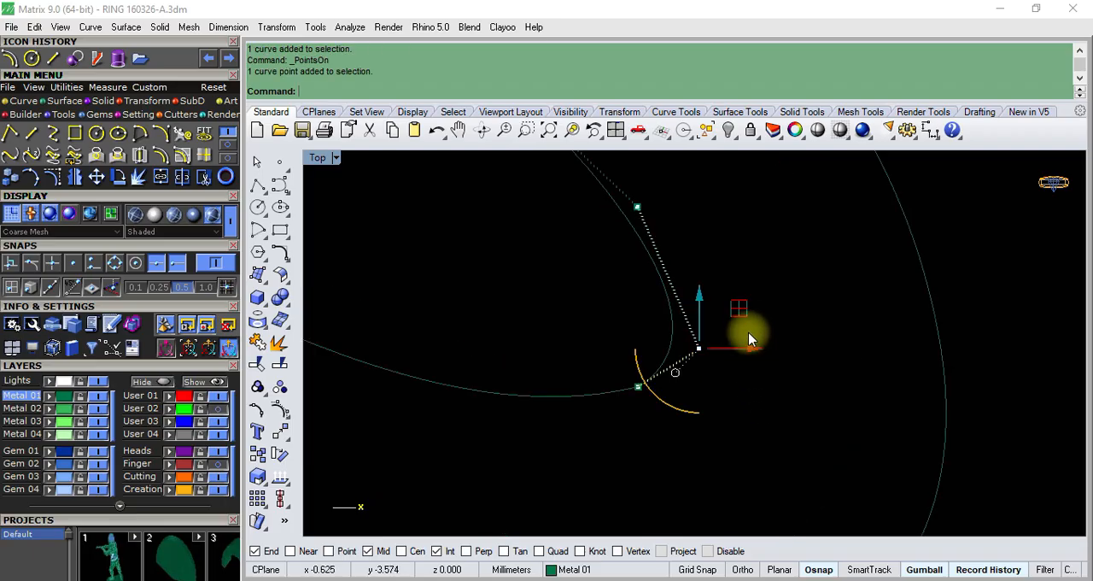
drag(743, 314, 730, 301)
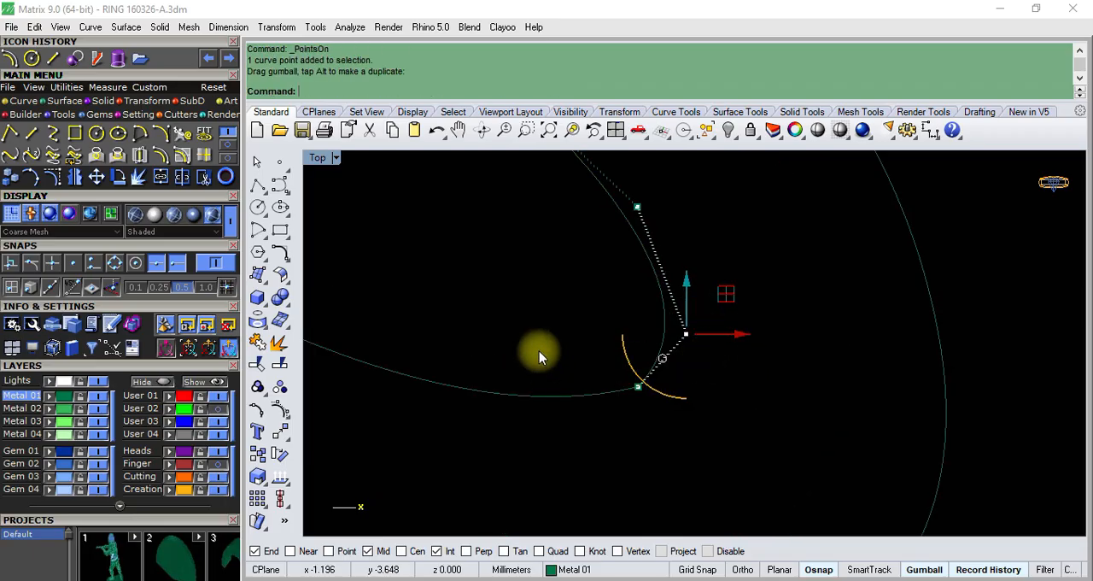
- Show the lower inner curve's control points and shift the shared tip end points with their upper neighbouring point slightly inward
click(638, 386)
scroll(572, 390, down, 3)
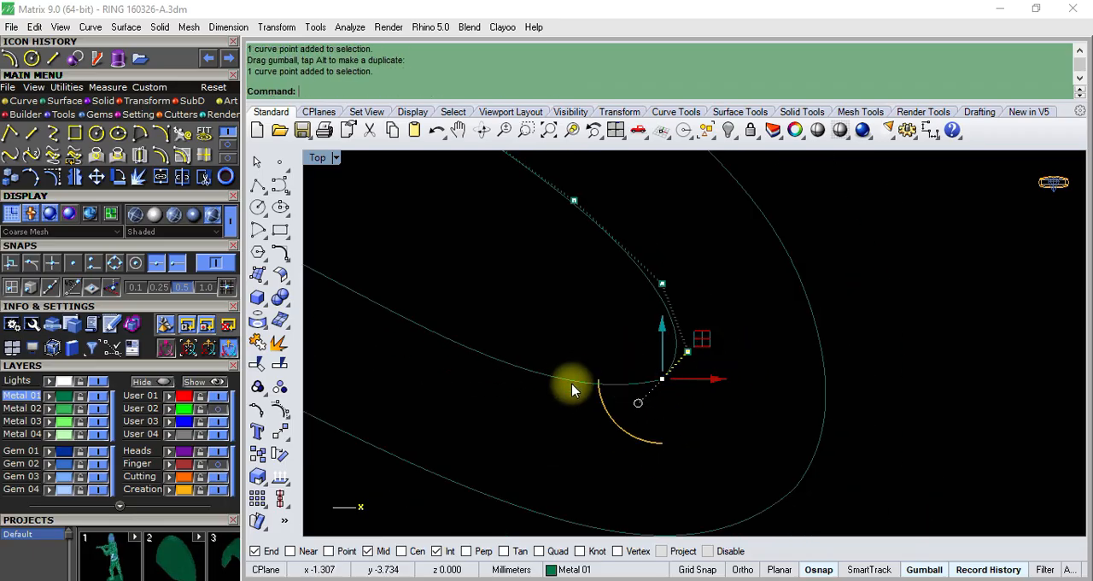
click(581, 381)
key(F10)
scroll(582, 379, up, 4)
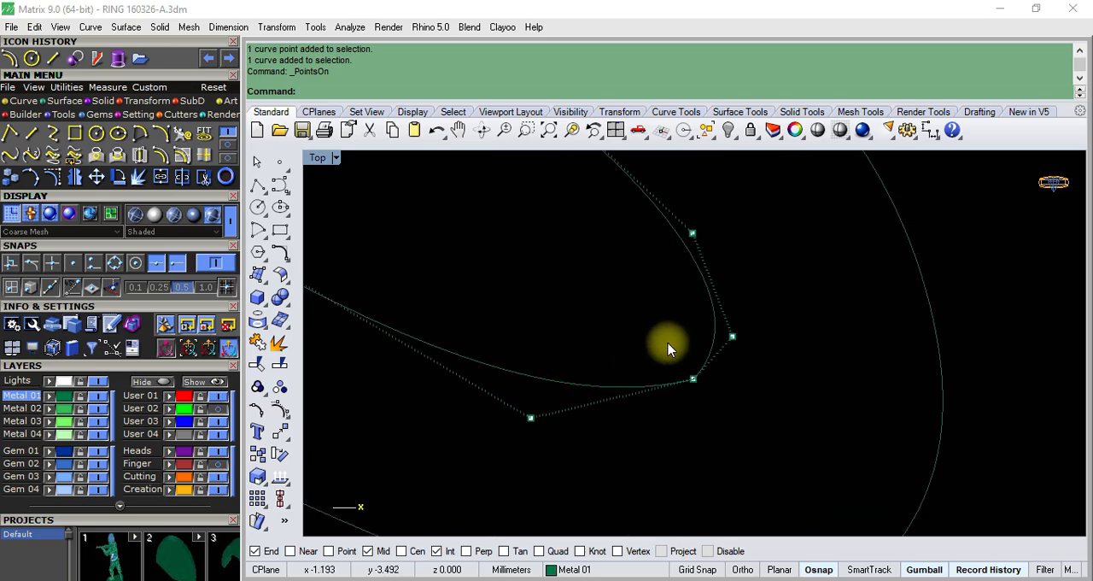
drag(669, 345, 717, 404)
click(727, 350)
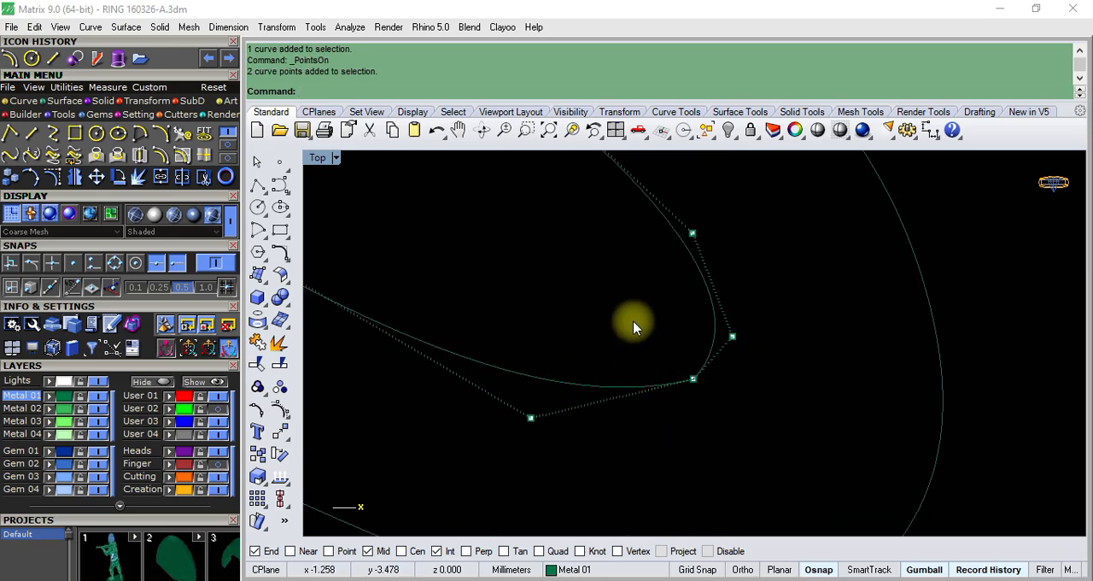
drag(635, 317, 826, 432)
drag(751, 320, 737, 314)
- Move the two shared end points of the inner curves slightly further inward at the tip and turn the control points off
drag(637, 345, 691, 391)
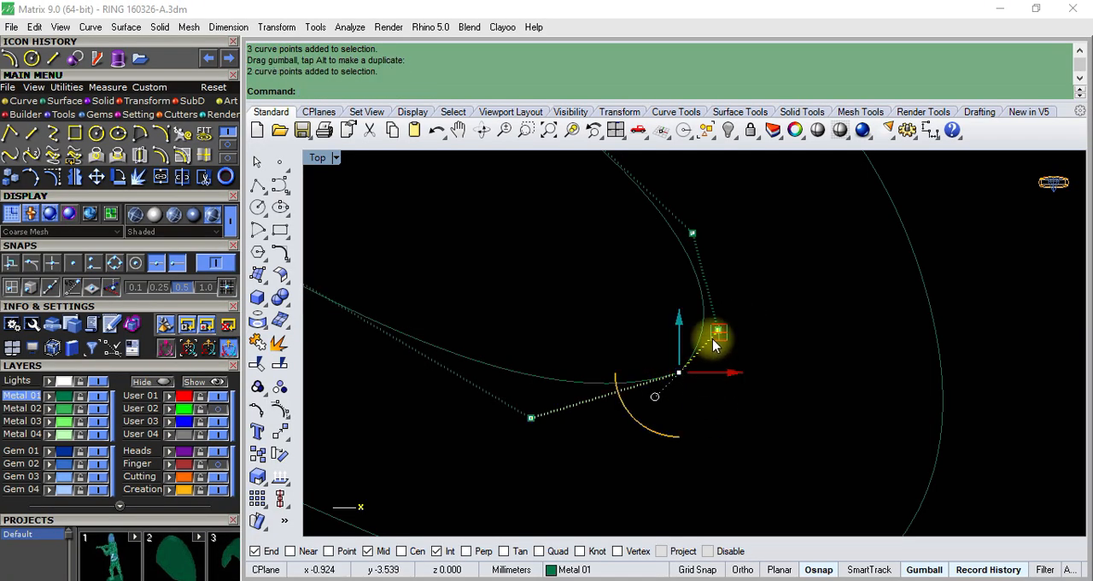
drag(710, 335, 702, 331)
scroll(654, 348, down, 4)
key(Escape)
key(Escape)
scroll(637, 360, down, 13)
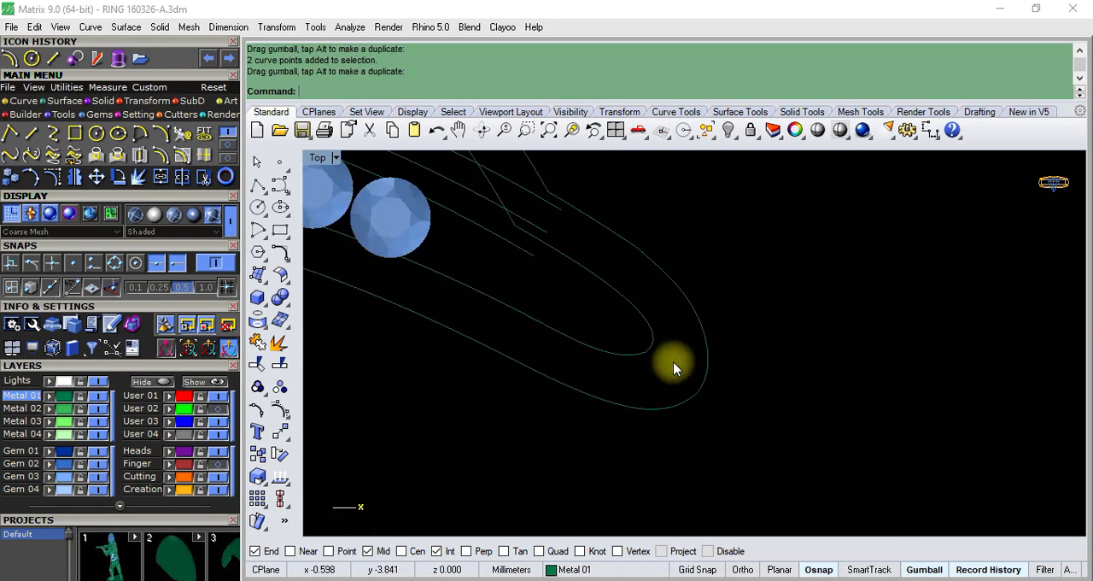
- Show the upper inner curve's control points, pull the point next to its tip end inward, and turn the points off
scroll(648, 369, up, 3)
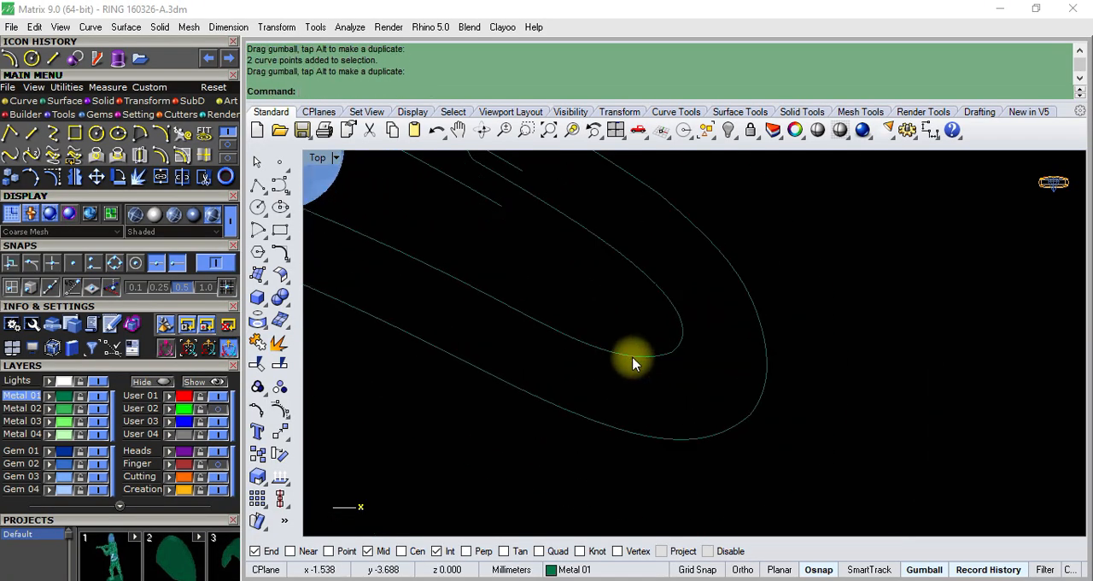
click(678, 317)
scroll(678, 317, up, 1)
click(279, 386)
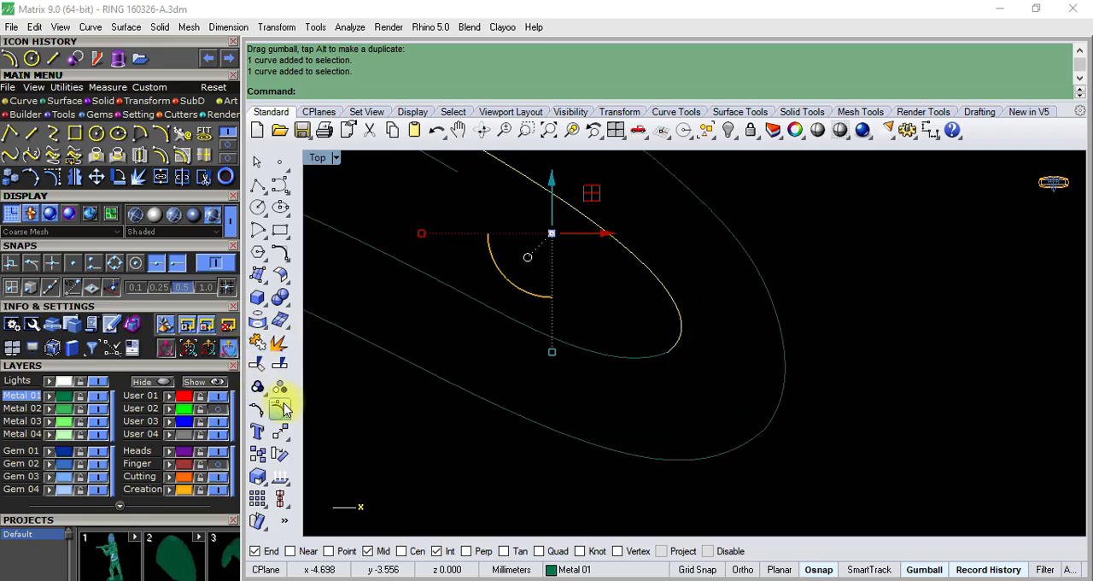
scroll(683, 312, up, 4)
click(717, 385)
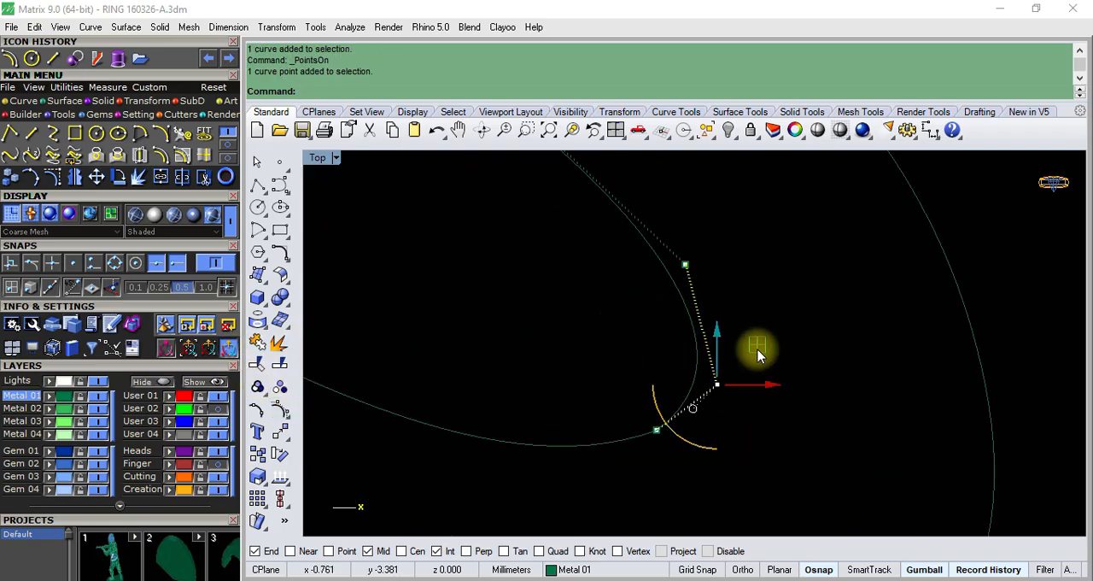
drag(758, 348, 739, 337)
scroll(670, 371, down, 6)
click(646, 378)
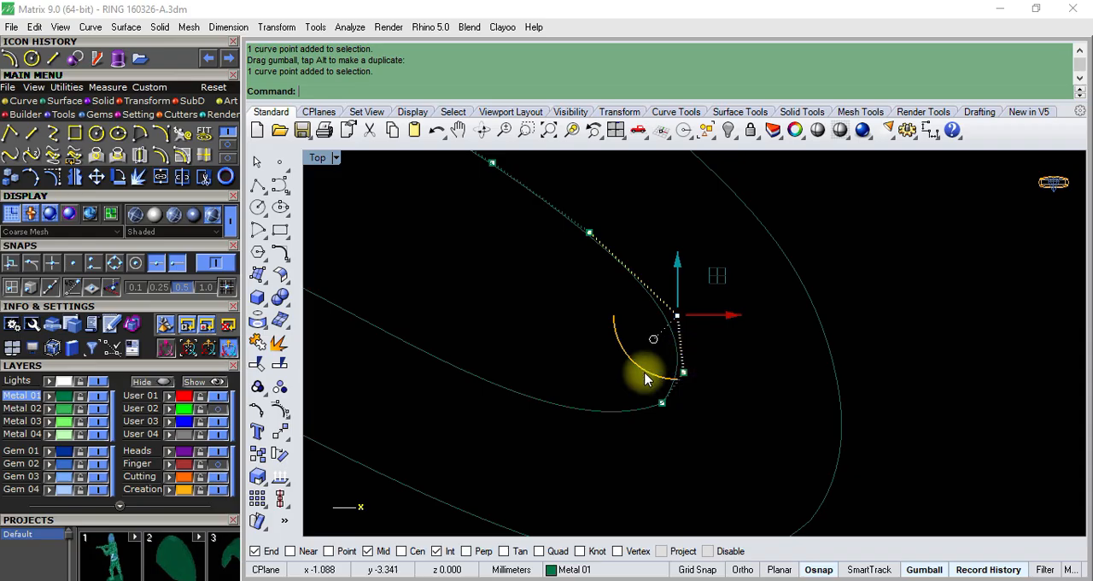
scroll(635, 390, down, 8)
scroll(666, 405, down, 2)
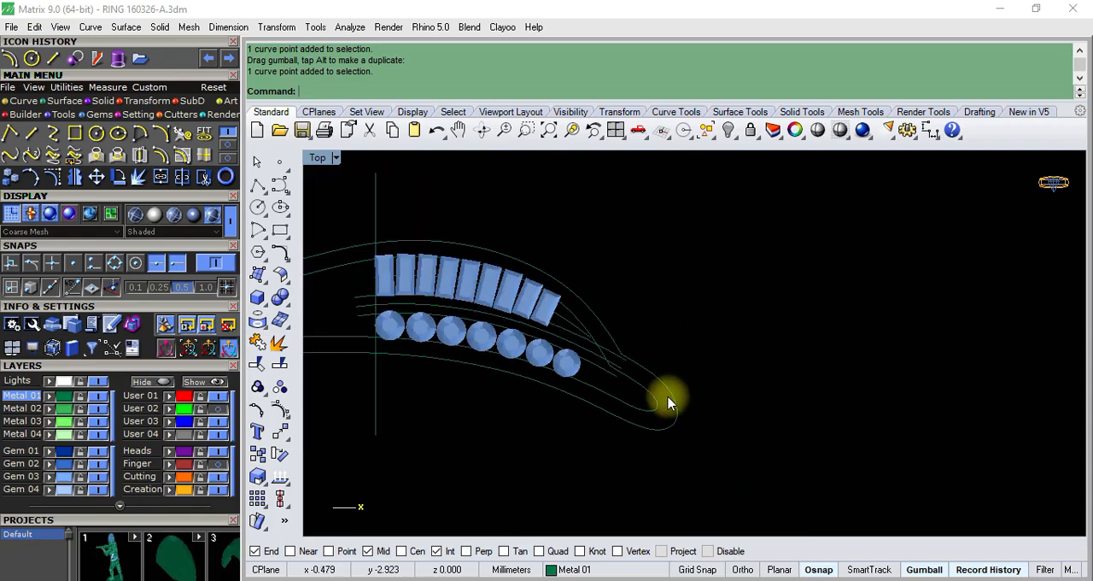
scroll(632, 359, up, 8)
click(685, 395)
scroll(683, 393, down, 6)
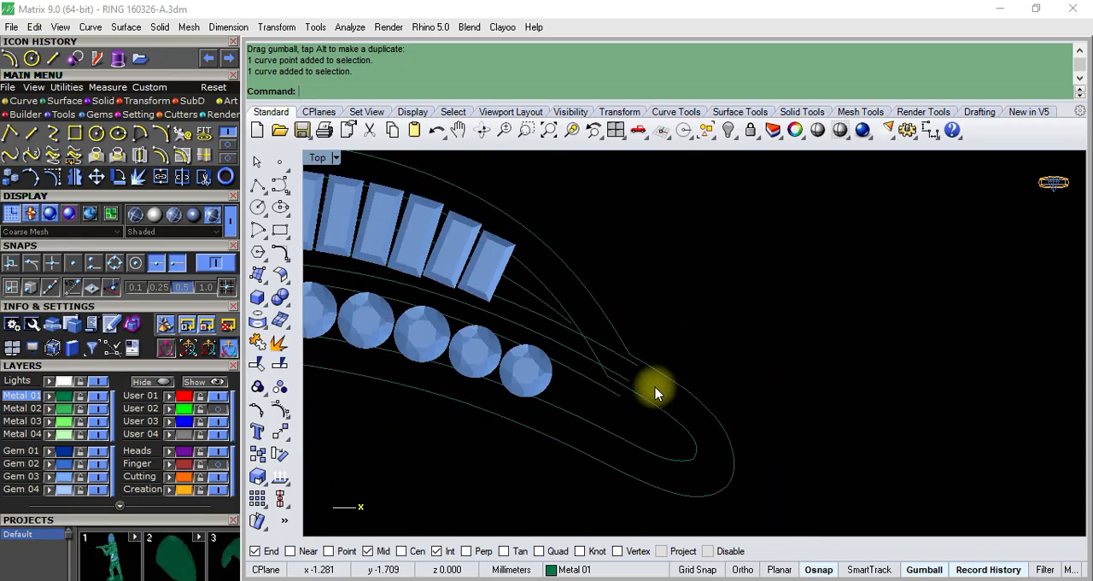
scroll(629, 342, up, 4)
scroll(391, 317, down, 6)
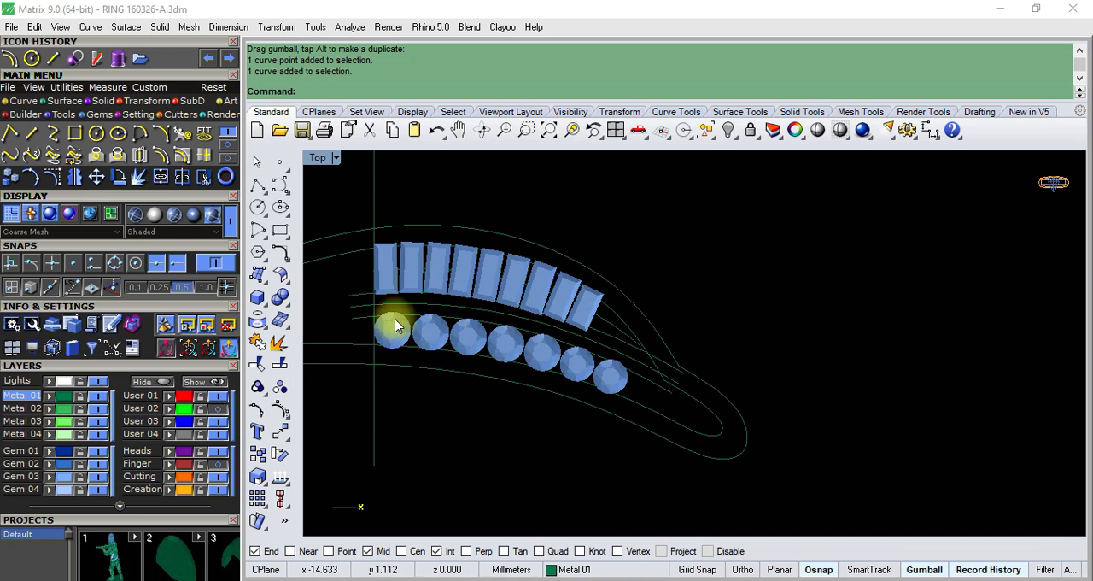
- Move the vertical reference line at the start of the gem rows 0.2 mm in the negative X direction, away from the gems
scroll(458, 268, up, 5)
click(457, 214)
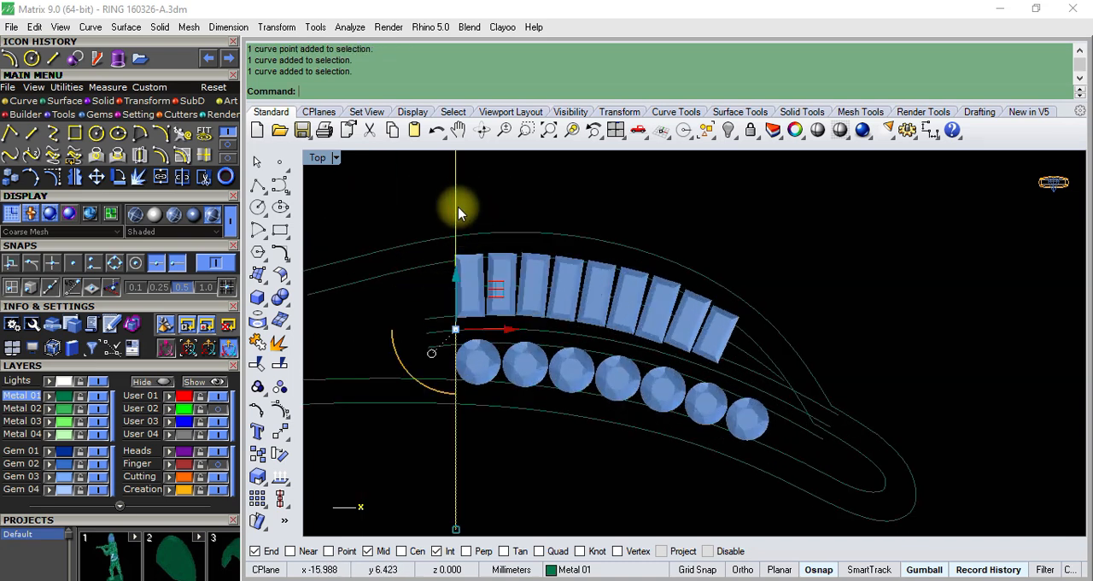
scroll(456, 256, up, 4)
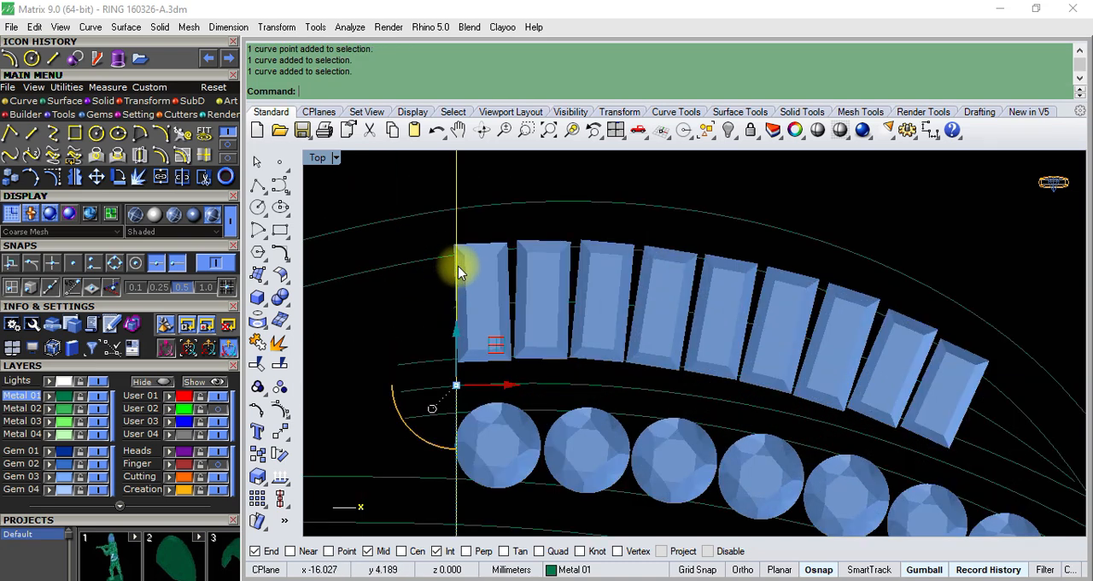
drag(508, 386, 503, 386)
key(ctrl+z)
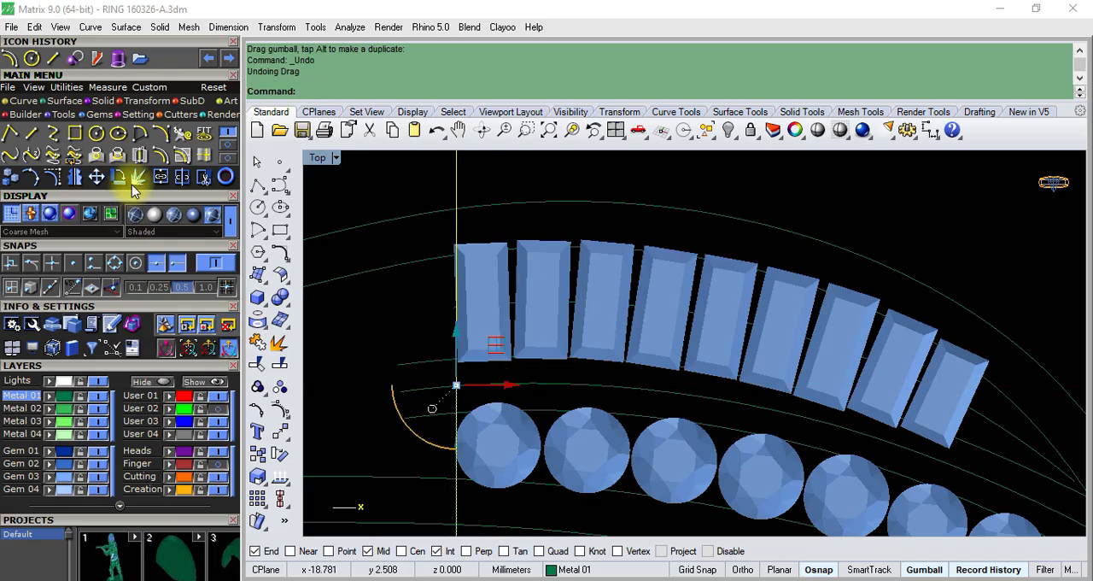
click(504, 387)
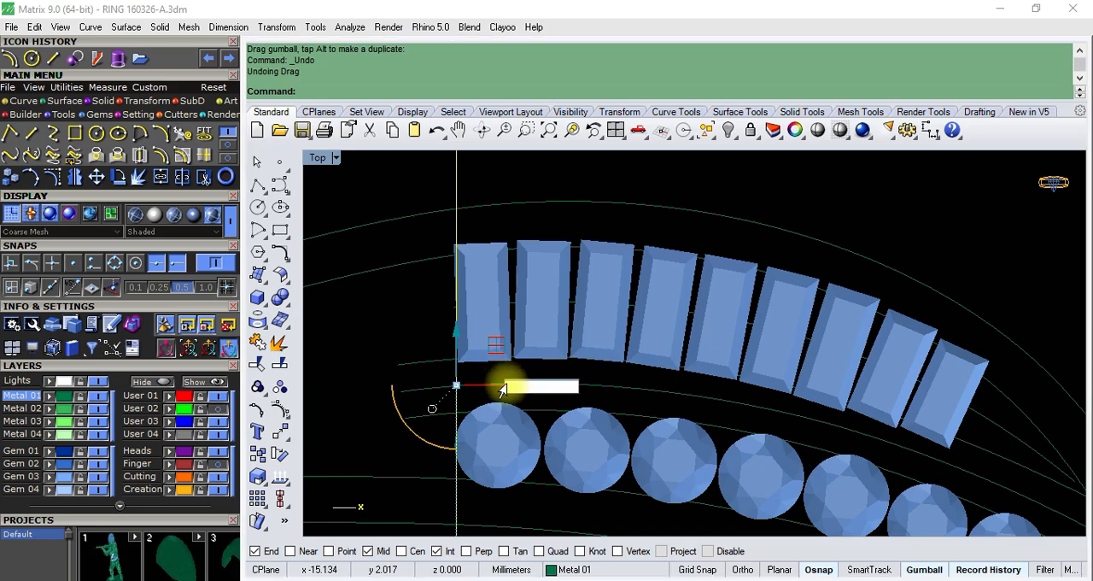
text(-2)
key(Return)
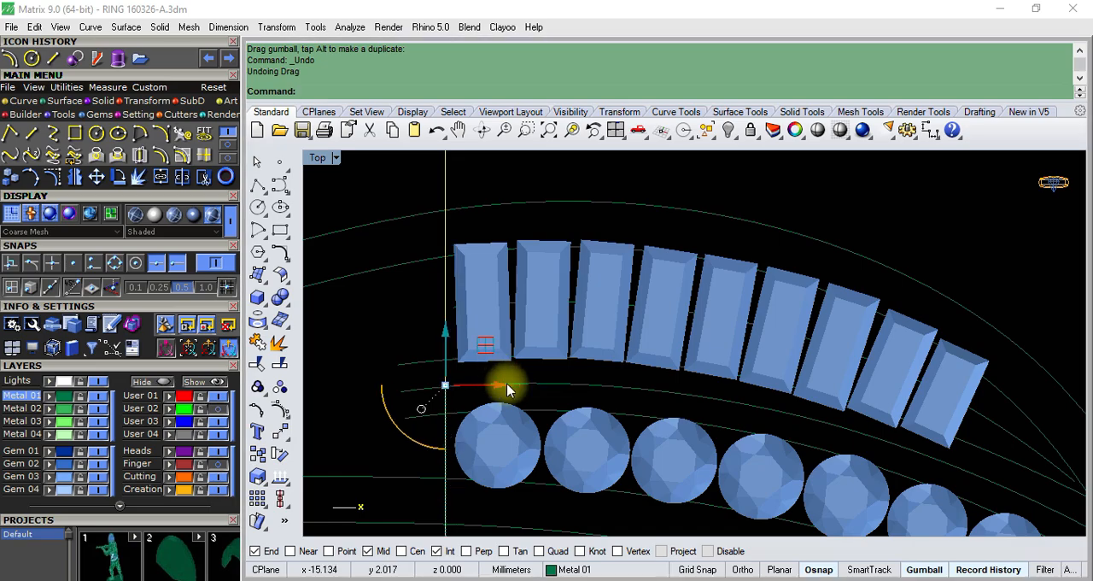
scroll(507, 389, down, 5)
key(Escape)
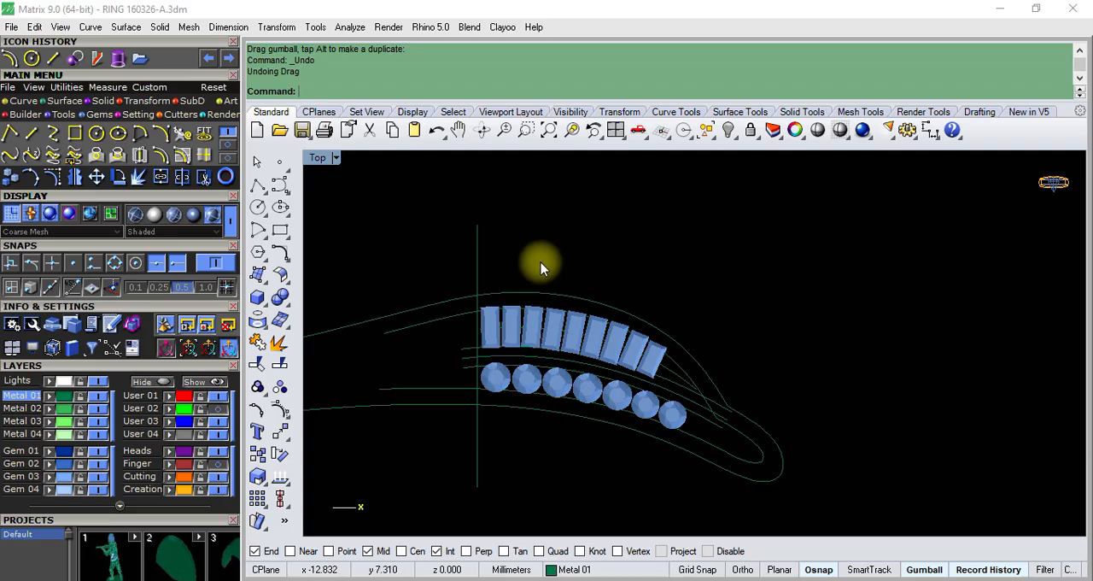
- Examine the two curves bordering the gap between the baguette row and the round gem row against the gem edges
scroll(523, 373, up, 8)
scroll(546, 331, down, 8)
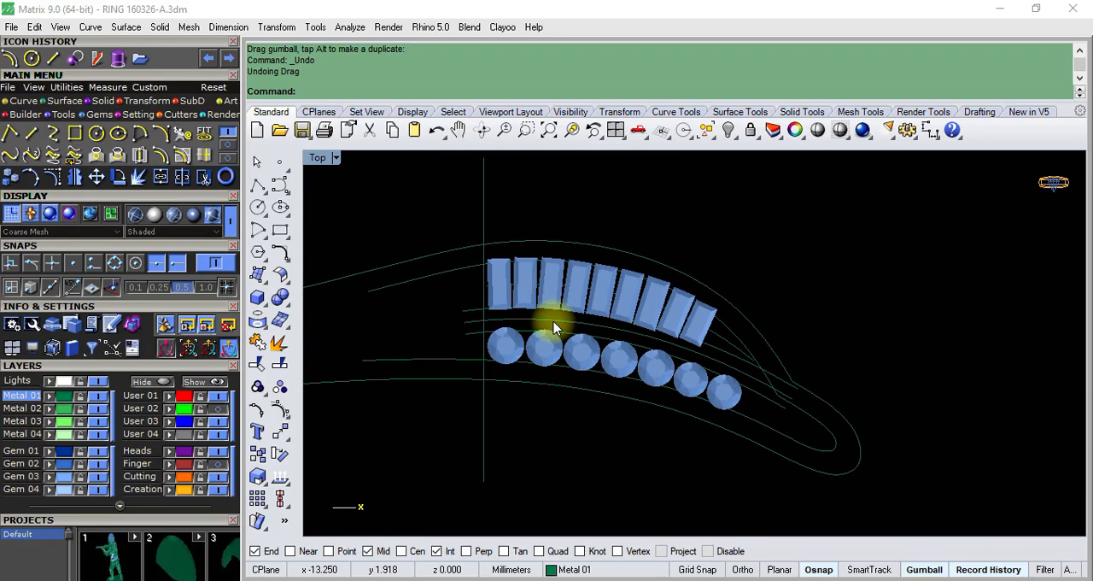
click(477, 317)
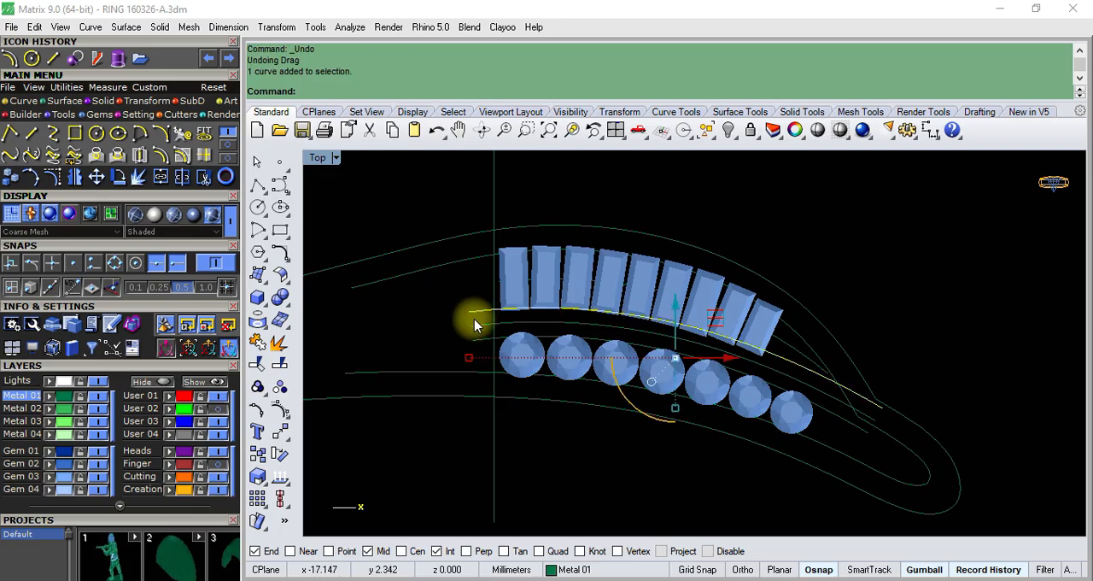
shift+click(475, 341)
scroll(635, 370, up, 7)
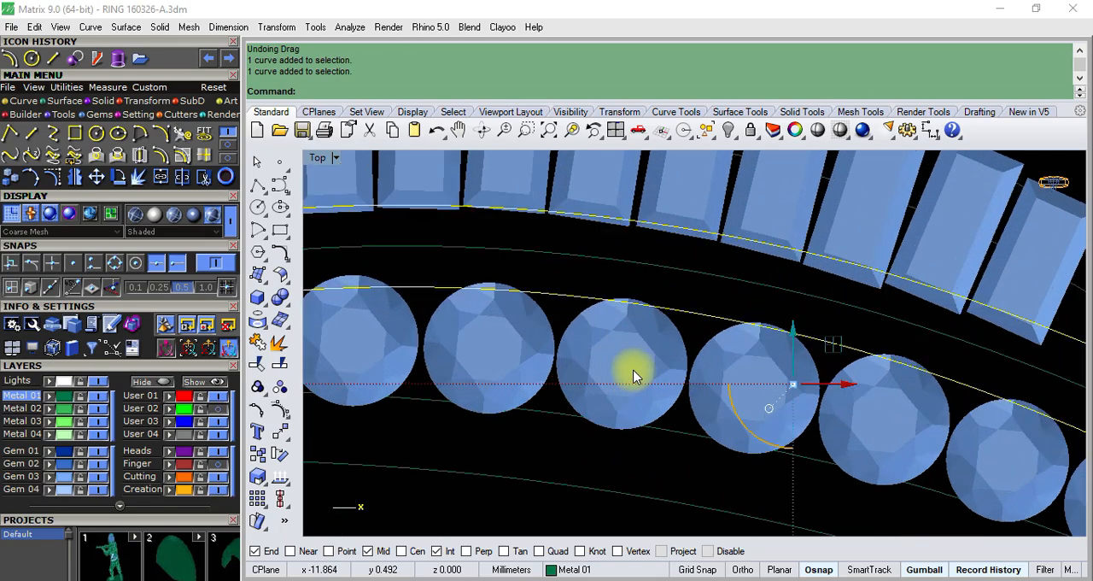
scroll(634, 360, down, 3)
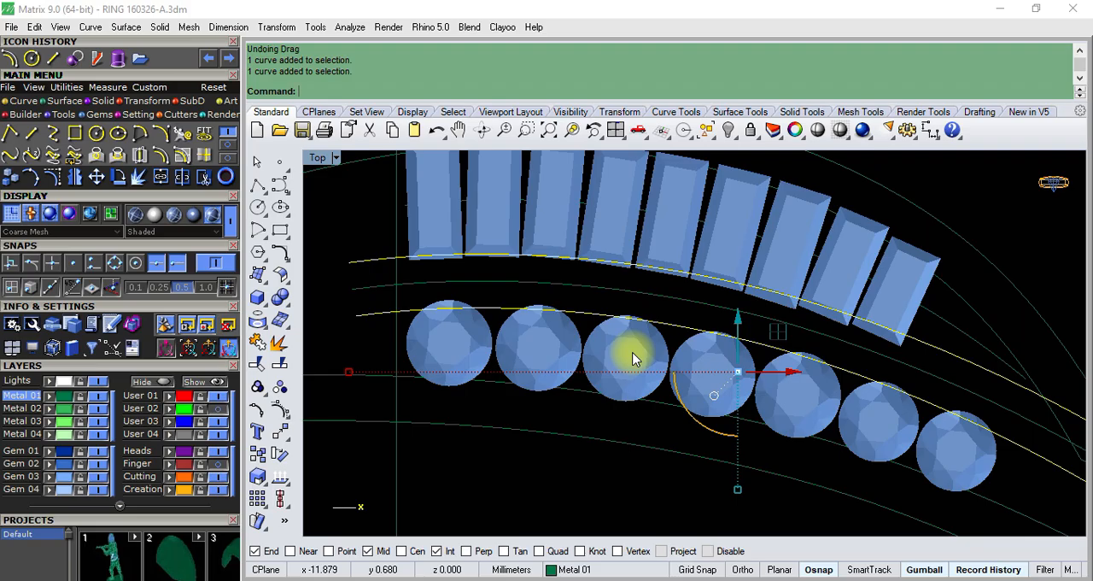
scroll(633, 359, down, 5)
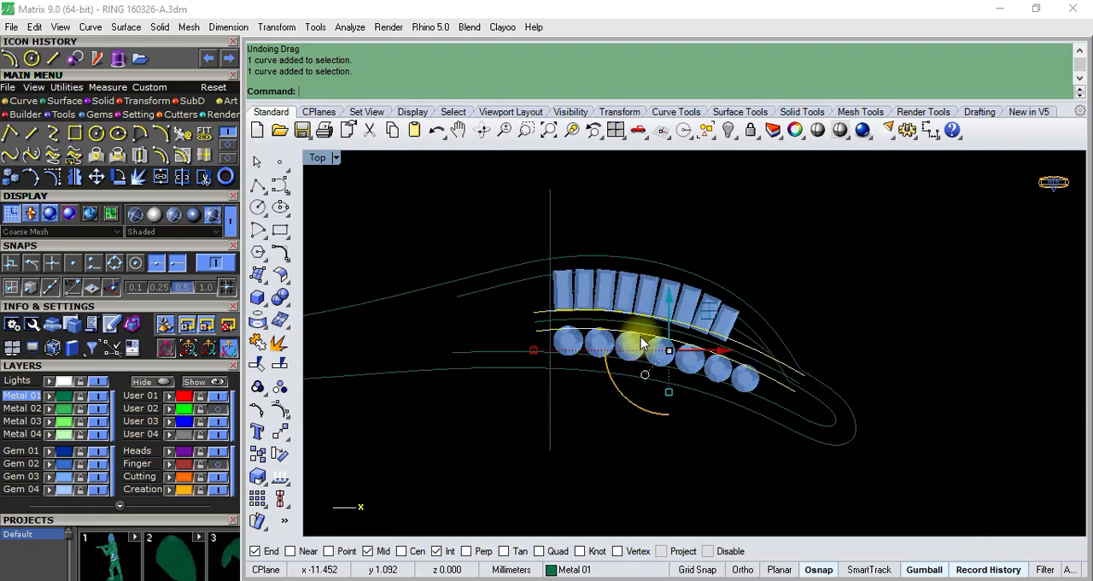
click(825, 292)
- Offset the middle curve between the baguette and round gem rows to both sides, trying 0.42 mm and setting the distance to 0.52 mm
scroll(578, 327, up, 6)
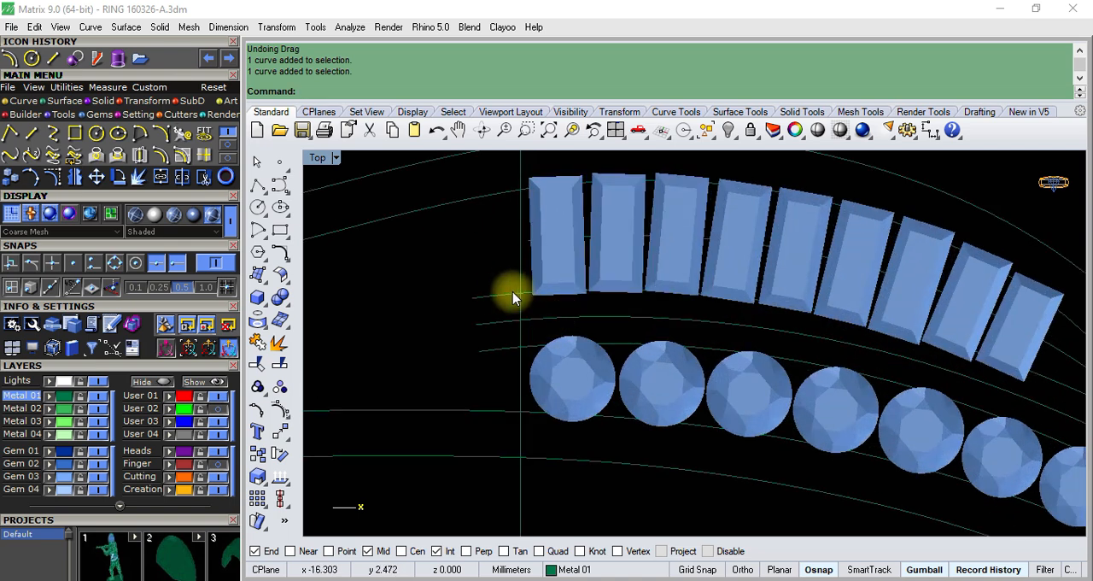
click(502, 299)
scroll(505, 294, down, 1)
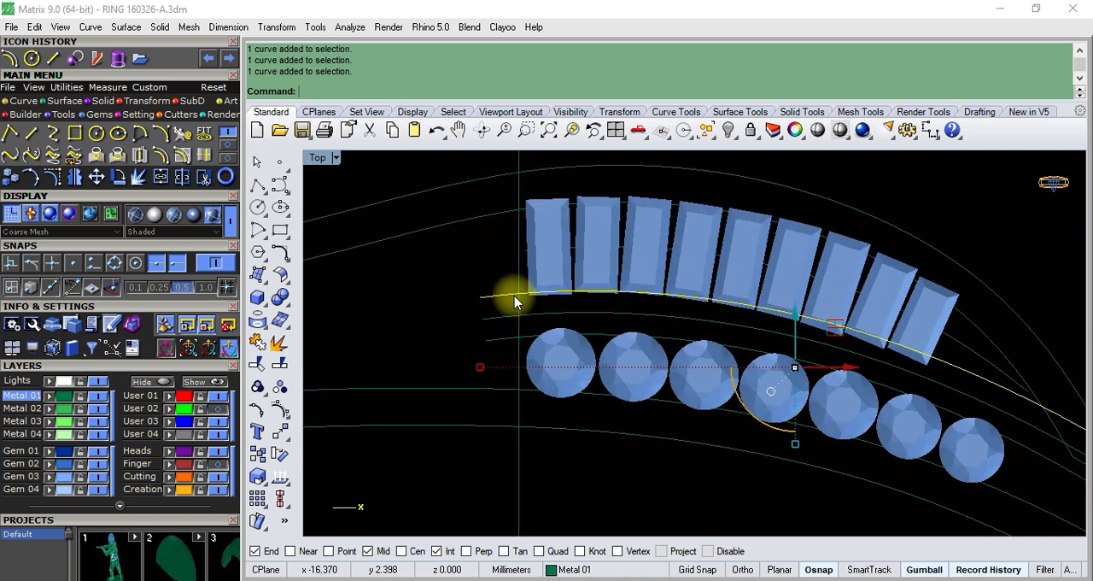
click(496, 317)
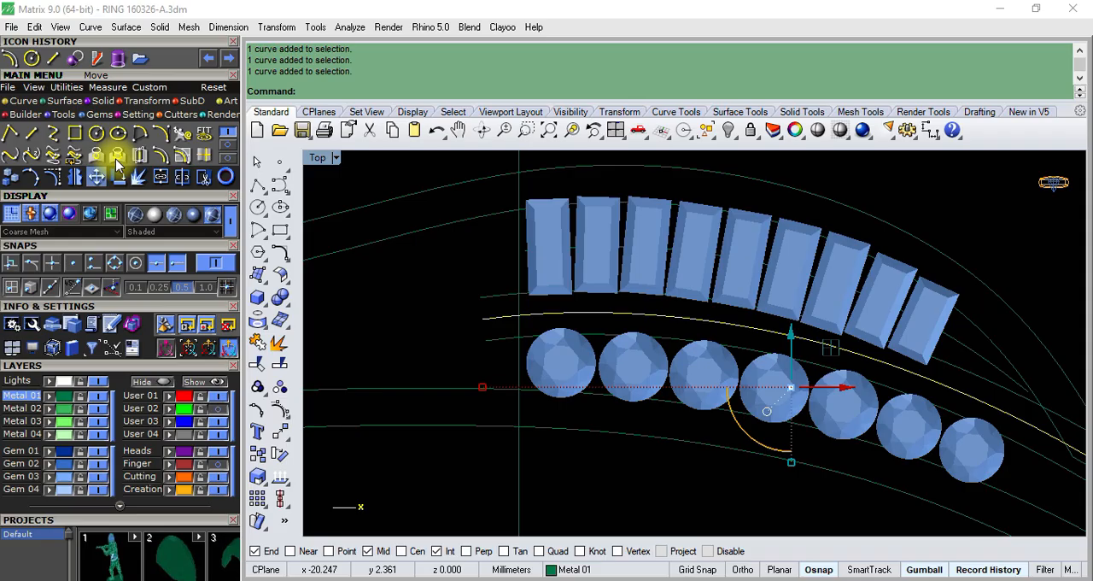
click(162, 154)
scroll(482, 295, up, 2)
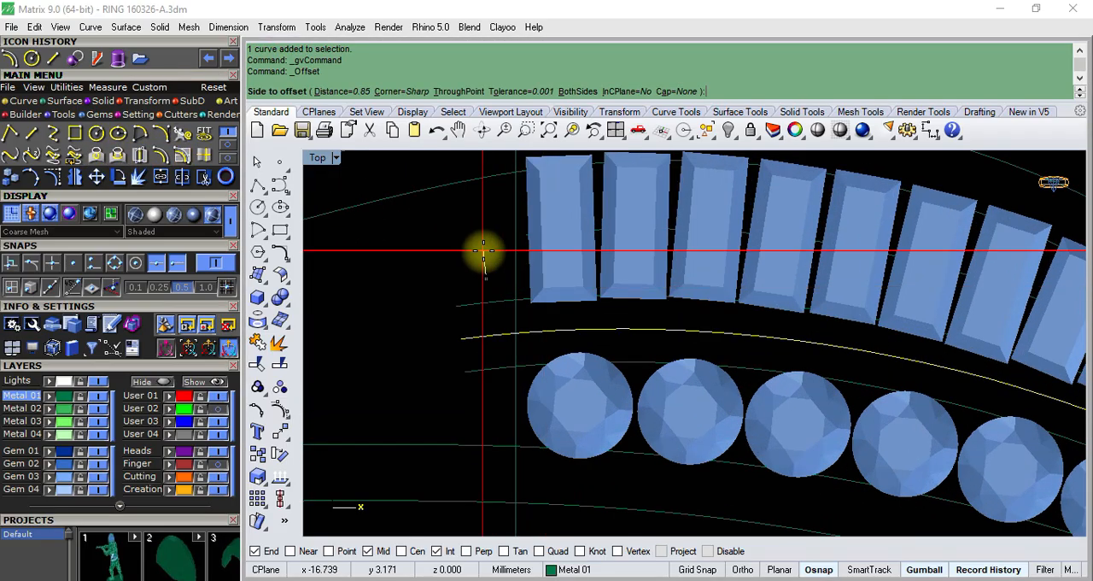
text(B)
key(Return)
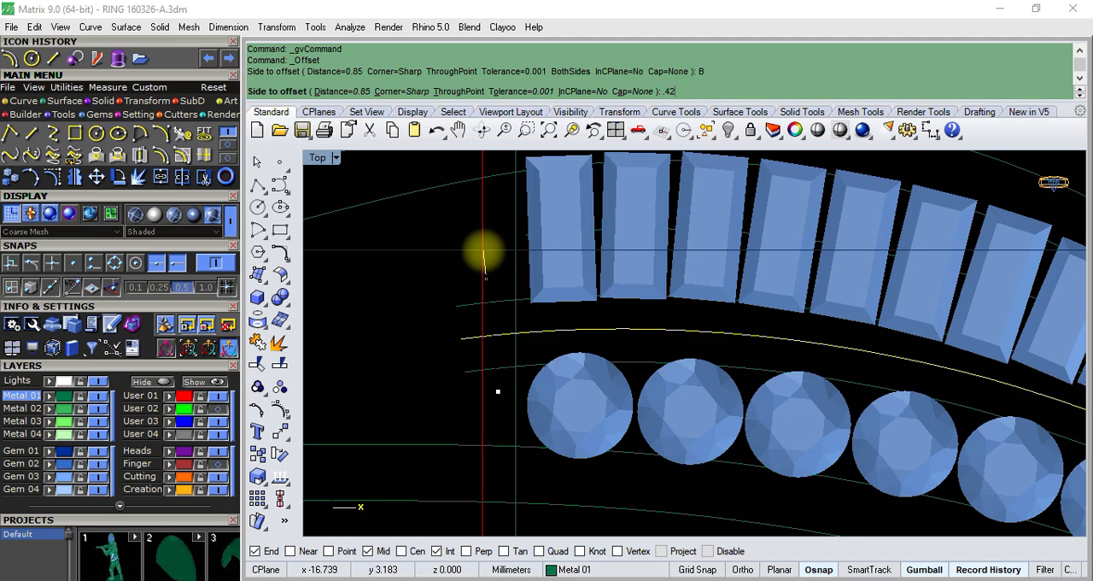
text(.42)
key(Return)
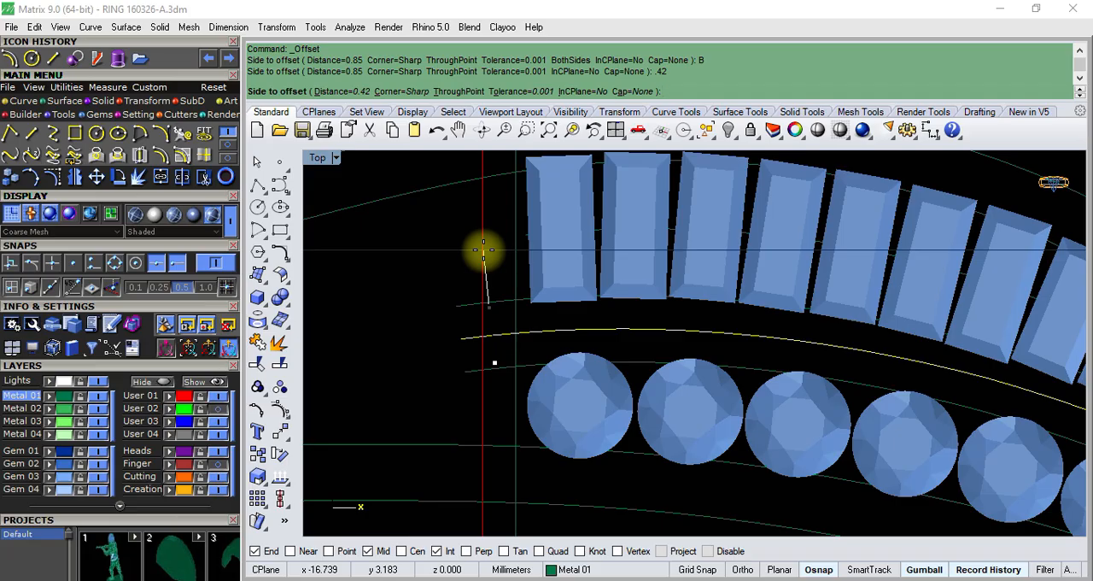
scroll(484, 250, up, 3)
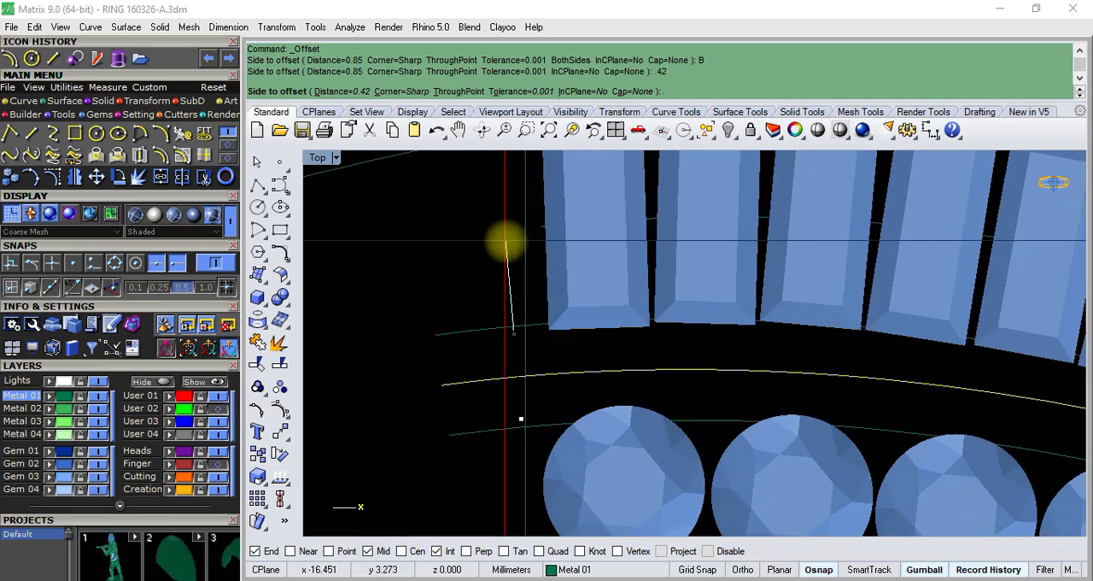
text(.52)
key(Return)
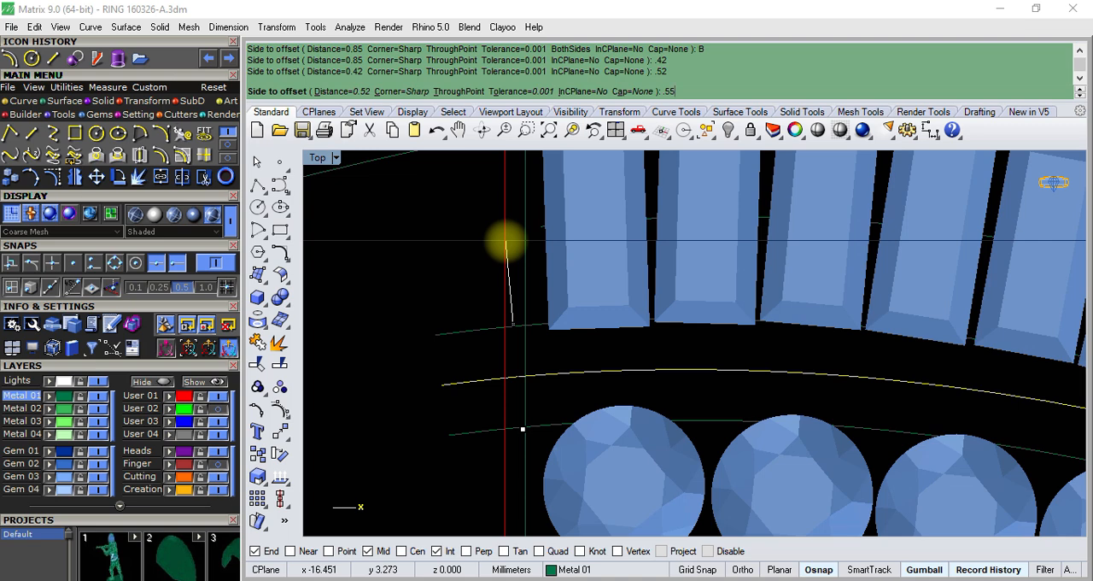
- Offset the middle curve between the baguette and round gem rows 0.55 mm to both sides
key(Return)
click(505, 240)
scroll(529, 285, down, 2)
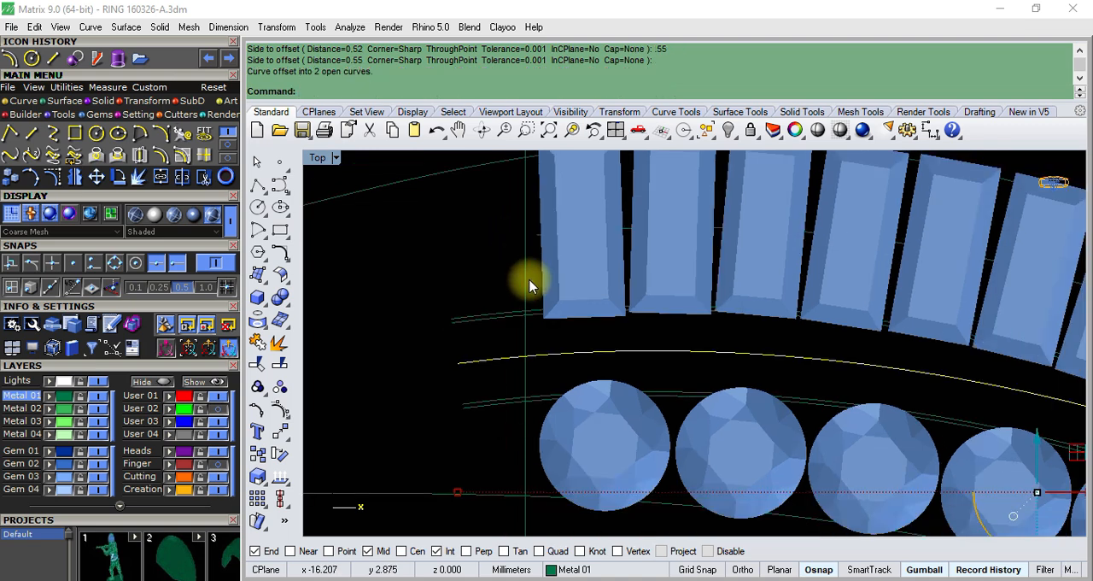
scroll(498, 403, up, 2)
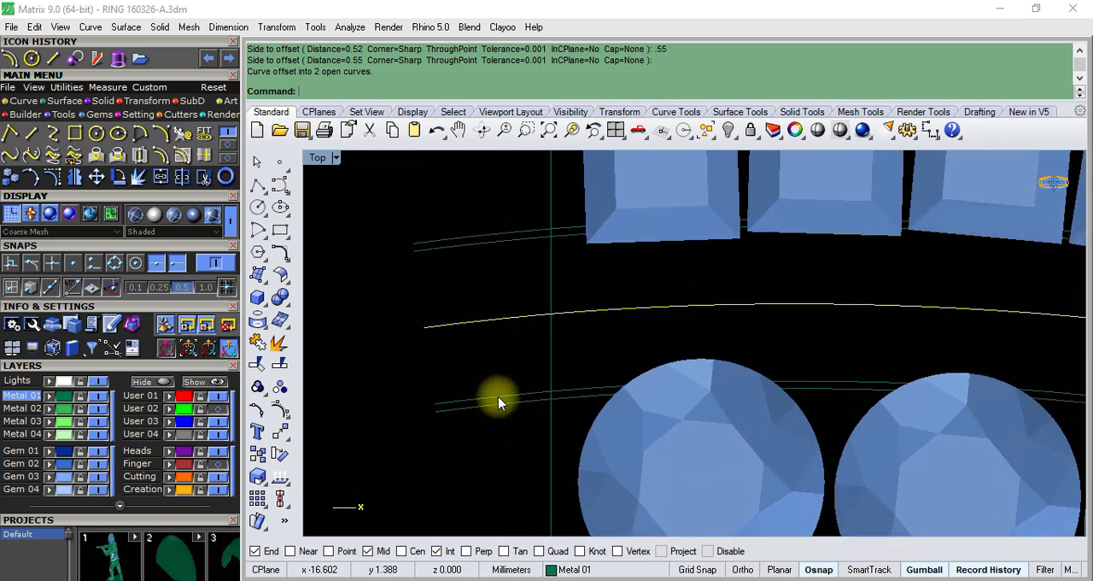
- Delete the two earlier border curves that lie just inside the new offsets, one beside each gem row
click(498, 397)
key(Delete)
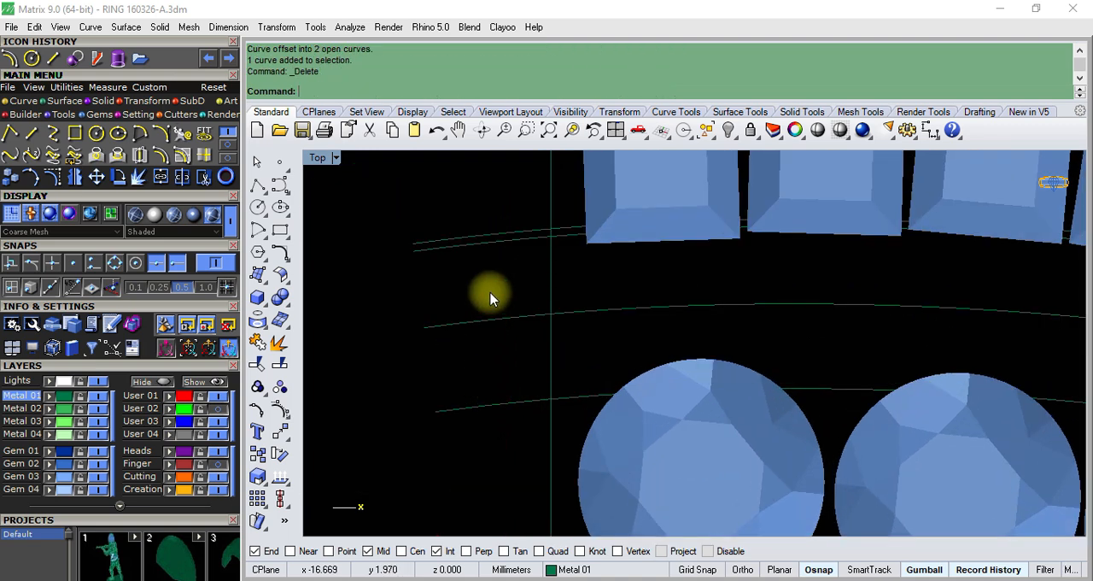
click(500, 243)
- Examine how the two remaining border curves overlap the baguette and round gem edges along the full length of both rows
scroll(503, 244, down, 1)
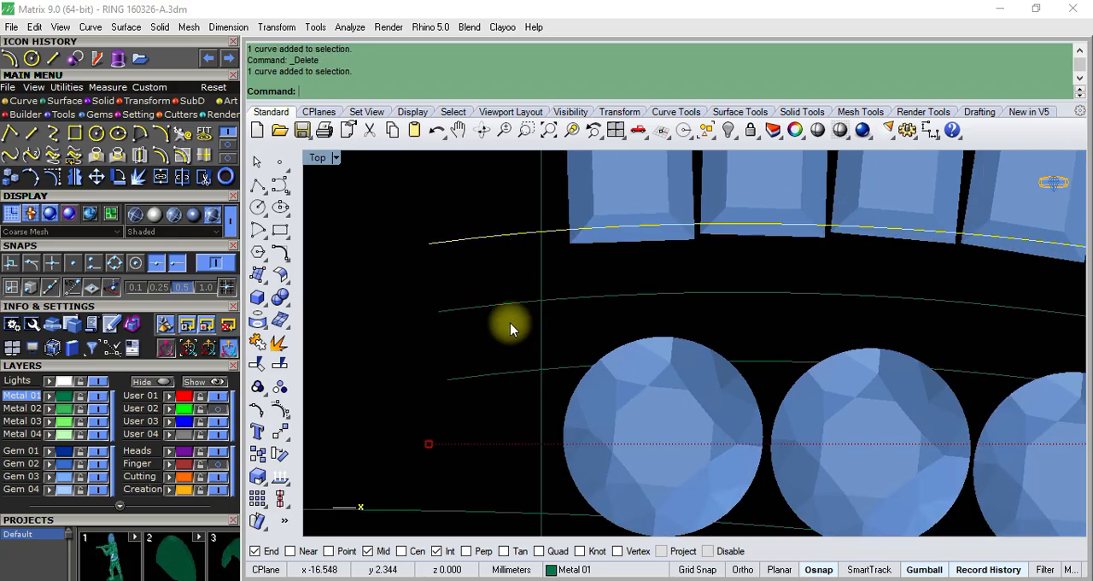
click(487, 367)
scroll(486, 364, down, 5)
scroll(659, 361, up, 2)
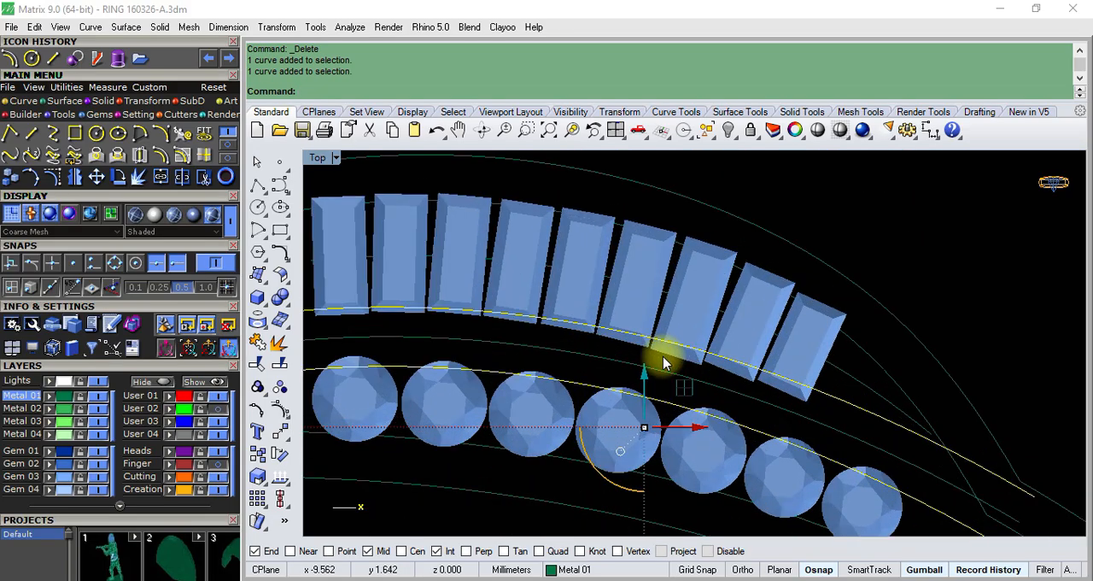
scroll(677, 316, down, 4)
scroll(513, 348, up, 2)
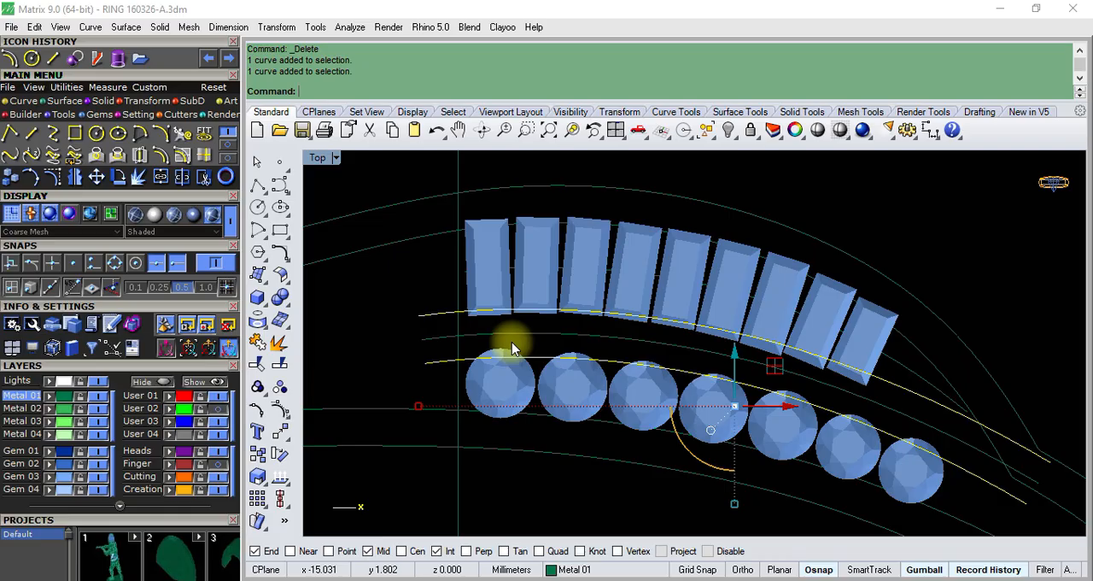
scroll(512, 348, down, 4)
scroll(490, 374, up, 3)
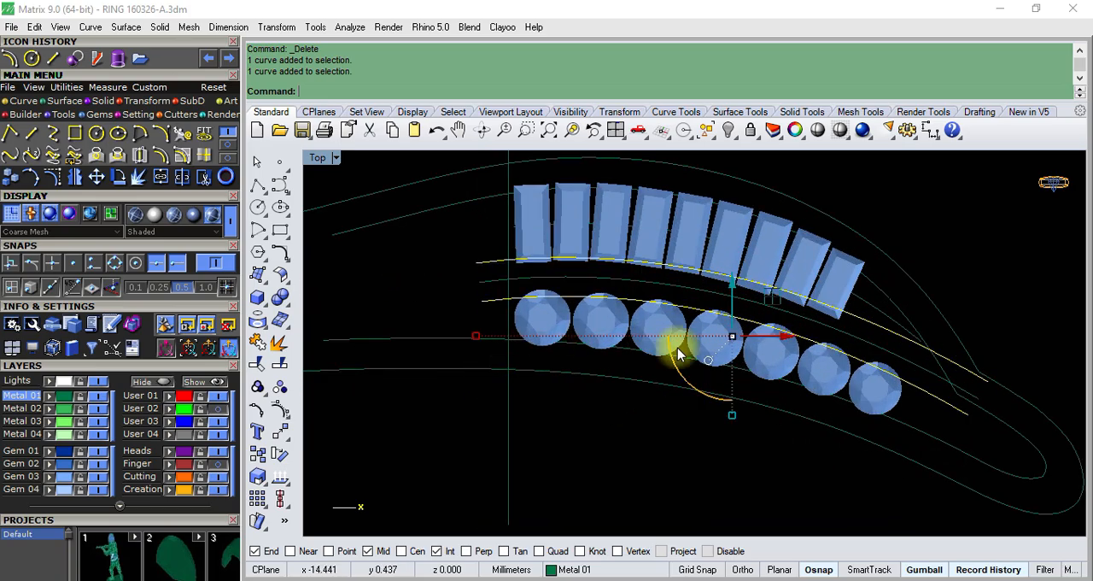
scroll(805, 316, up, 3)
scroll(804, 323, down, 2)
scroll(743, 232, up, 4)
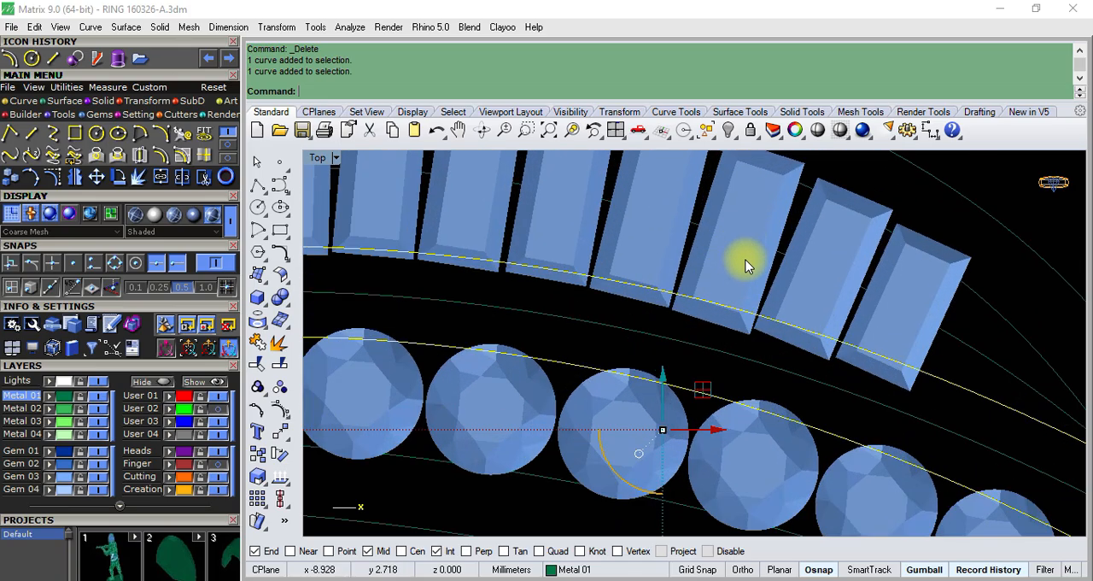
scroll(748, 200, down, 1)
scroll(763, 231, down, 1)
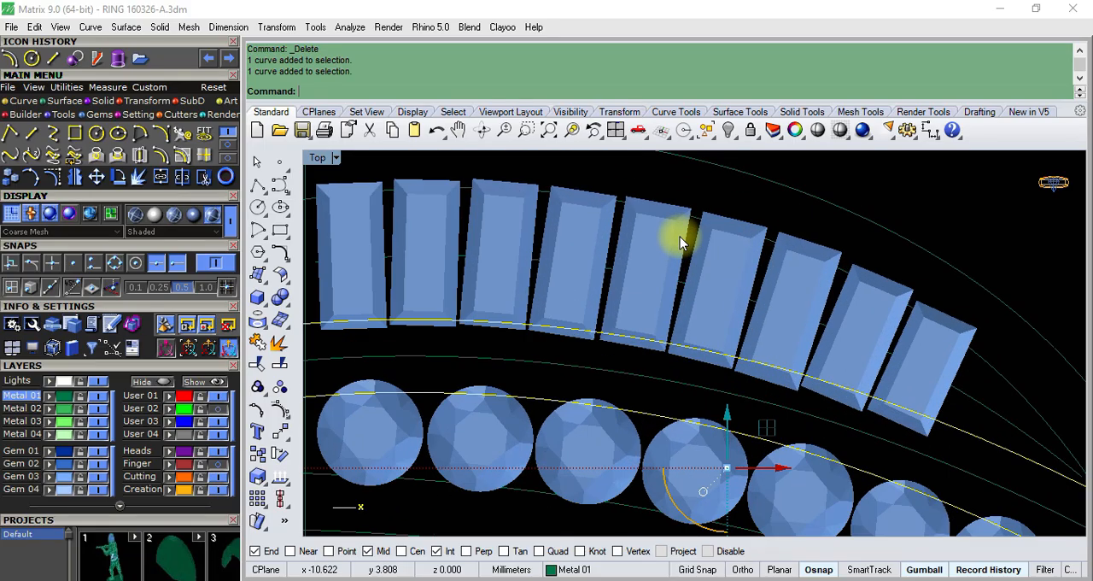
scroll(680, 236, down, 2)
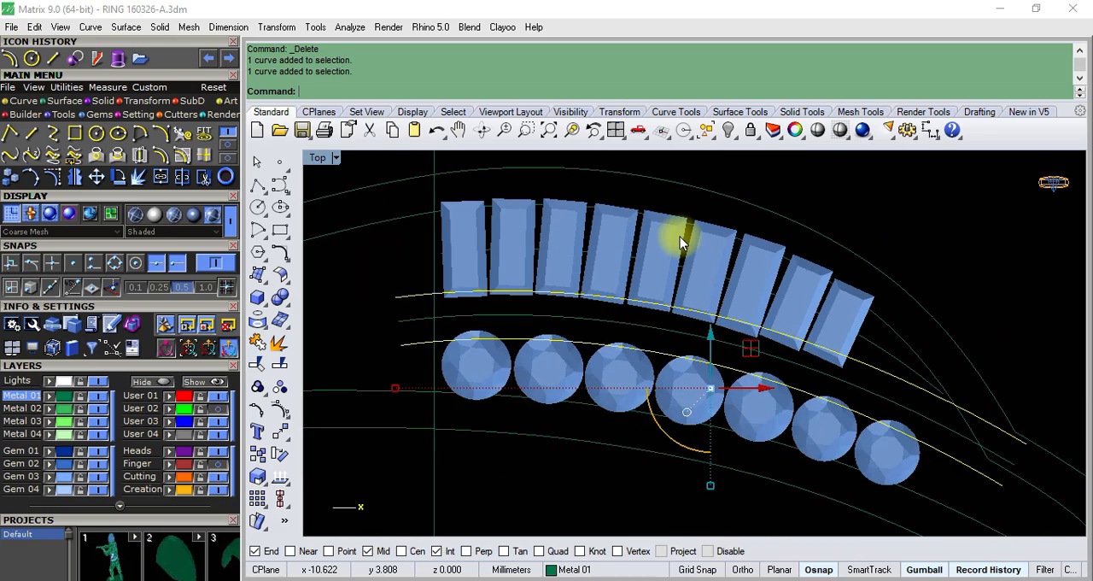
scroll(771, 281, up, 2)
scroll(789, 327, up, 1)
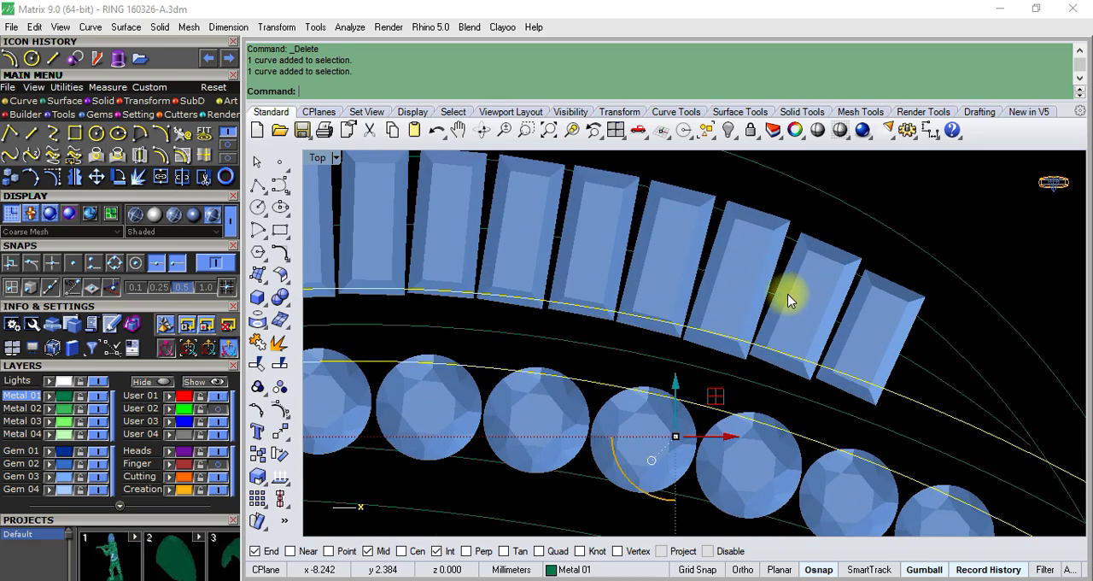
click(788, 292)
scroll(802, 297, down, 2)
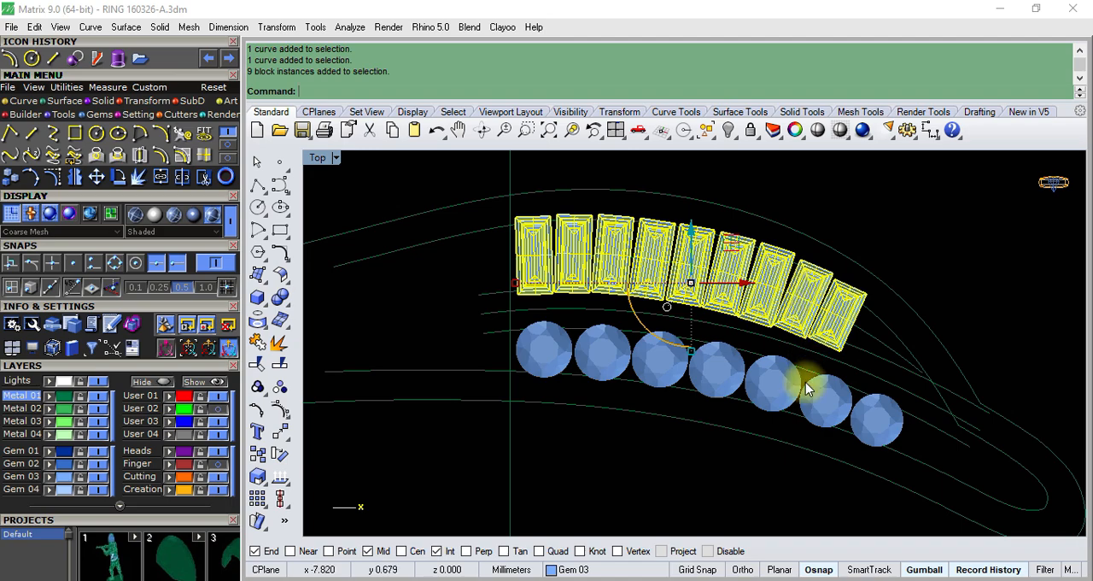
scroll(762, 362, up, 4)
scroll(762, 363, down, 2)
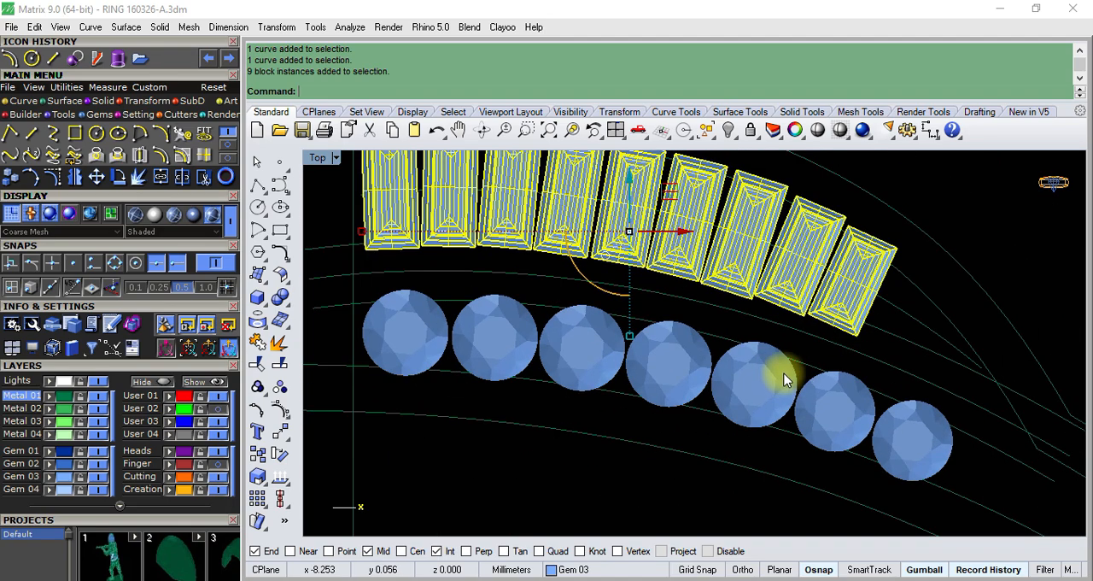
scroll(777, 372, down, 2)
scroll(556, 328, up, 2)
scroll(495, 333, up, 4)
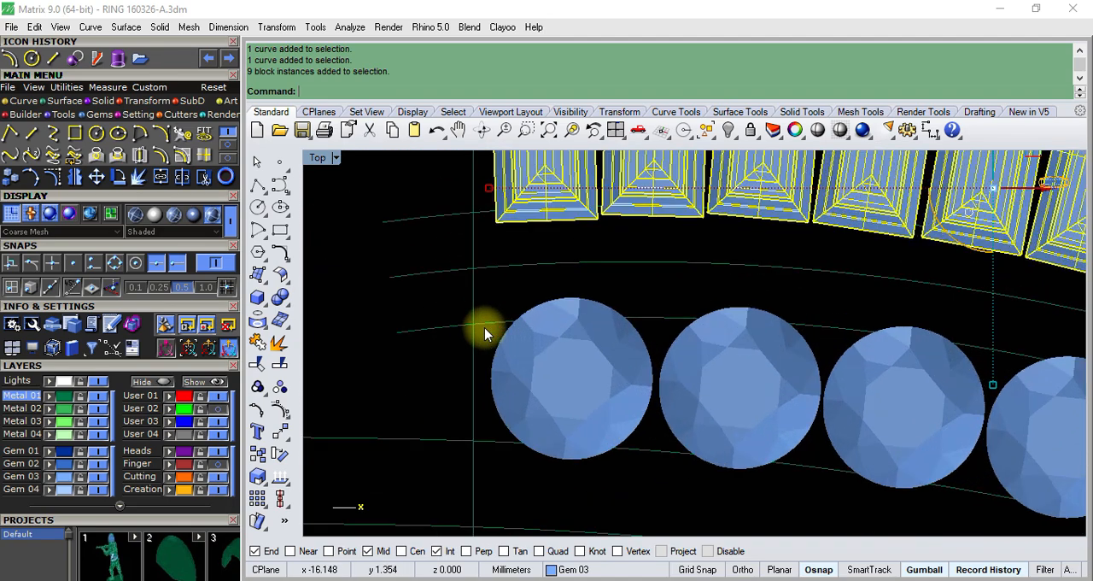
scroll(577, 352, down, 3)
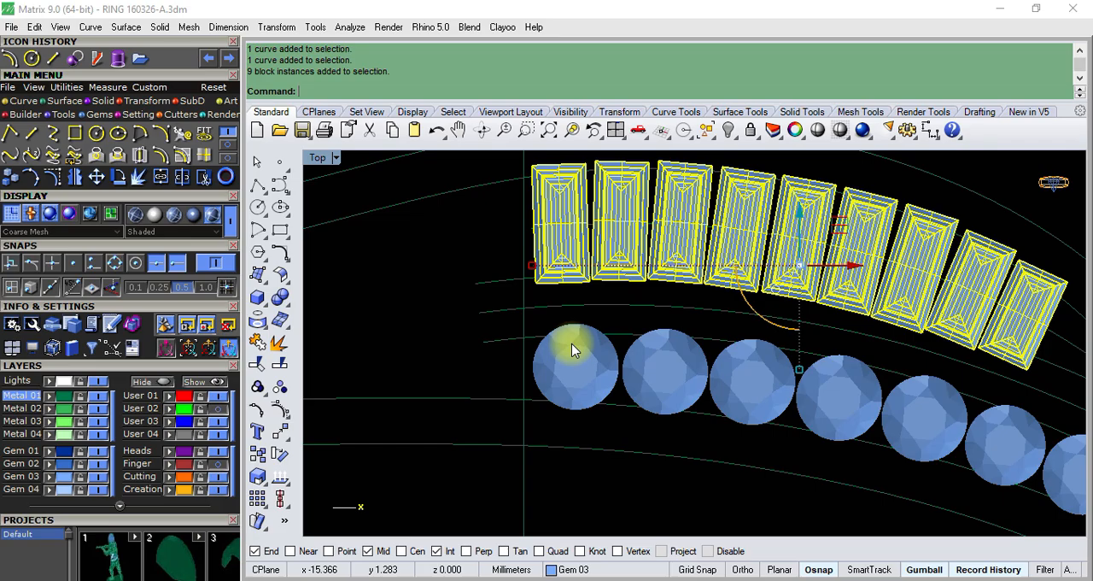
click(426, 246)
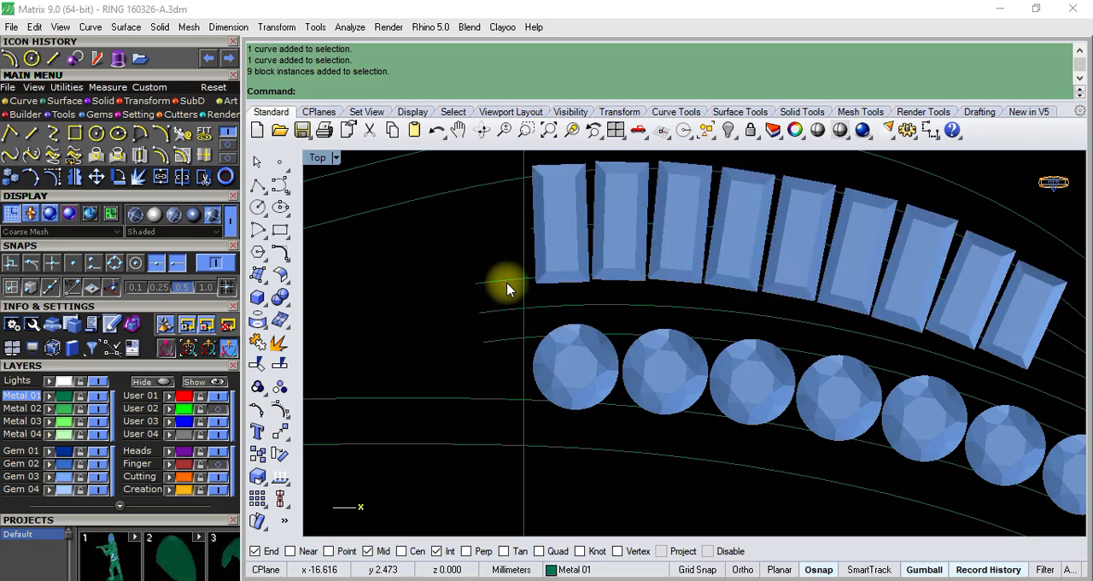
- Offset the middle curve between the gem rows to both sides again, trying 0.53 mm and settling on 0.5 mm
click(508, 309)
click(160, 153)
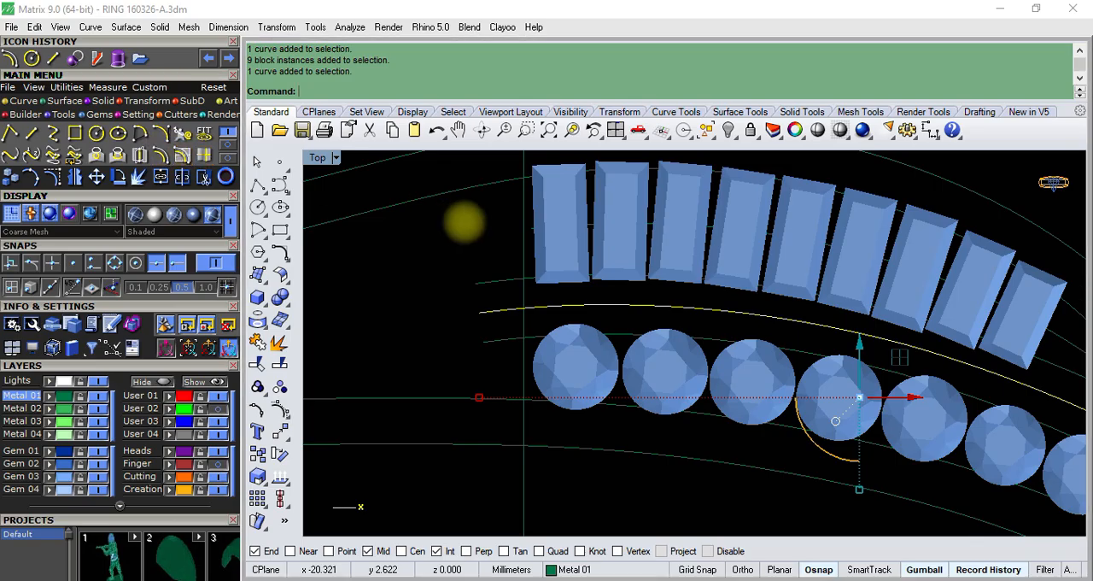
scroll(487, 235, up, 2)
text(B)
key(Return)
scroll(513, 256, up, 4)
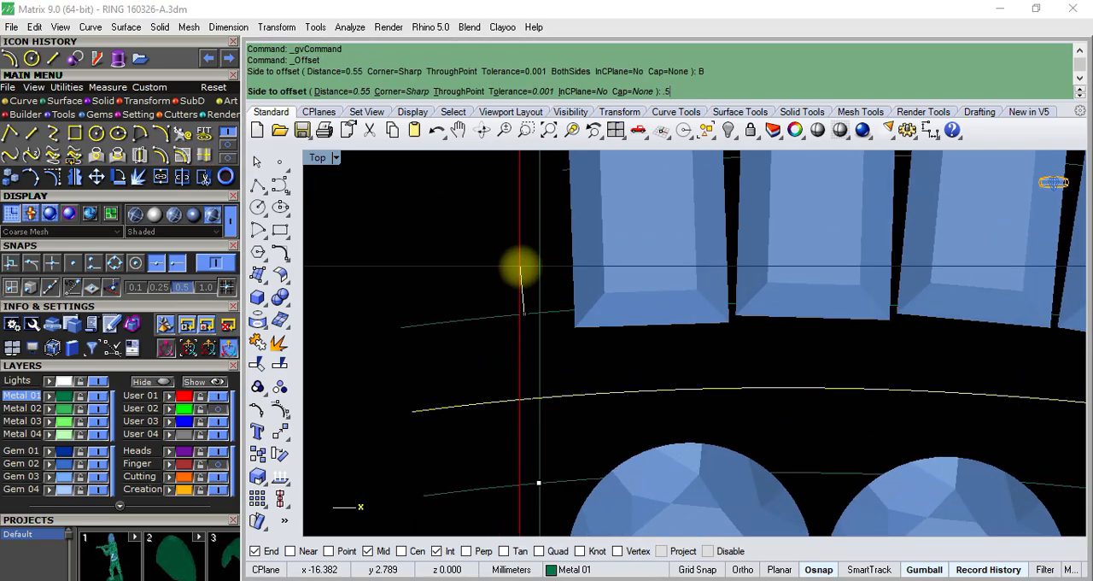
key(Return)
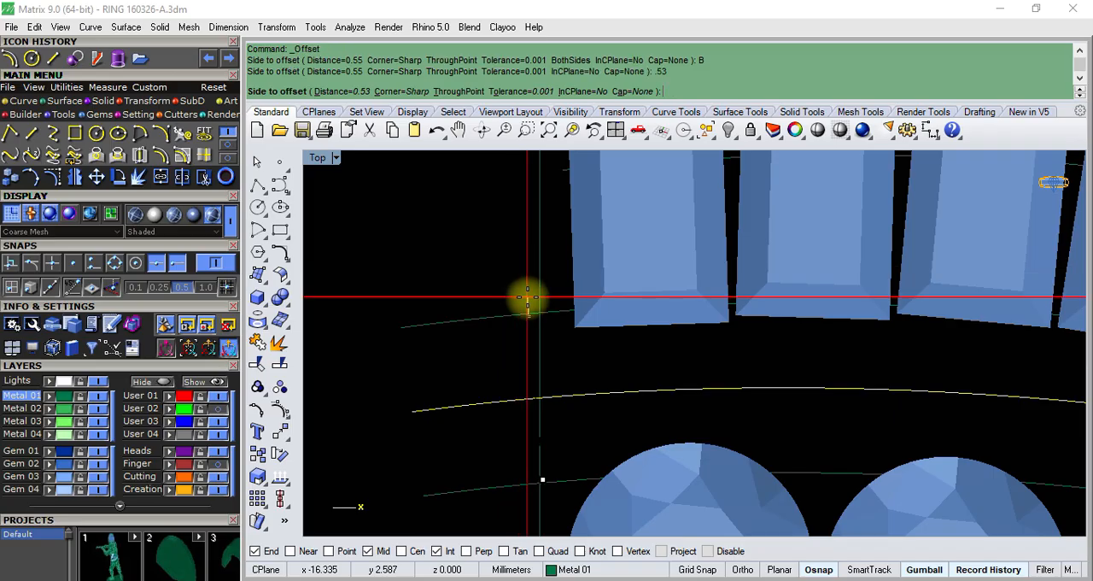
text(.5)
key(Return)
text(.5)
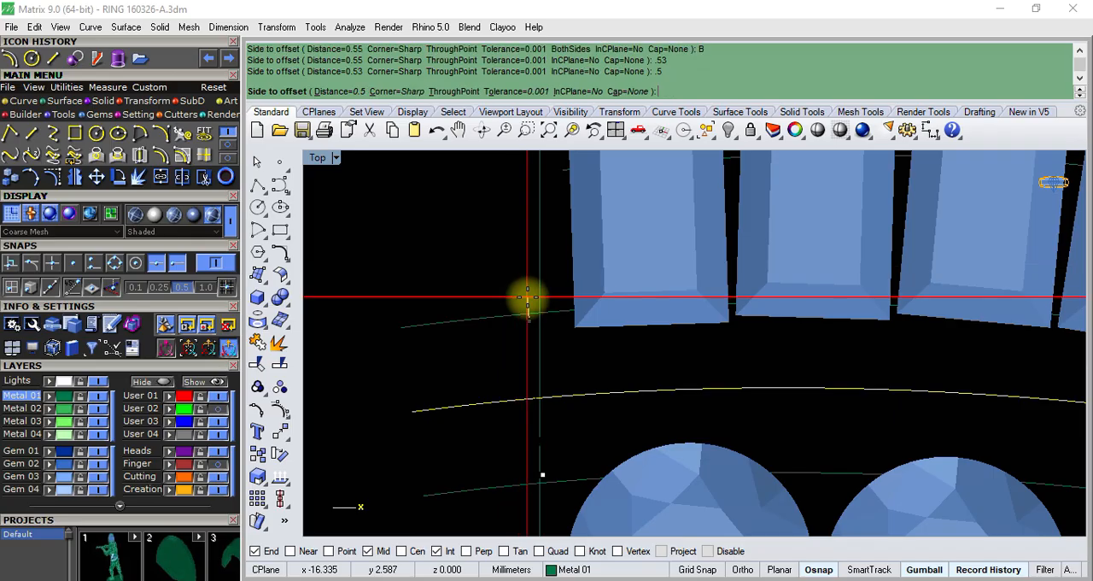
click(522, 301)
- Delete the two 0.55 mm offset curves that lie just outside the new 0.5 mm ones
click(503, 318)
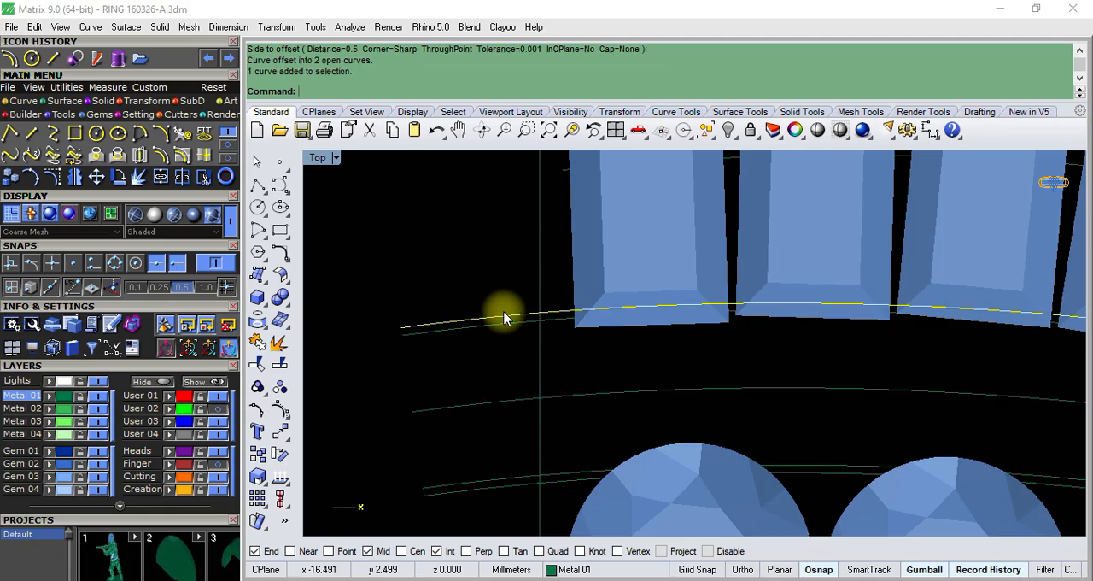
key(Delete)
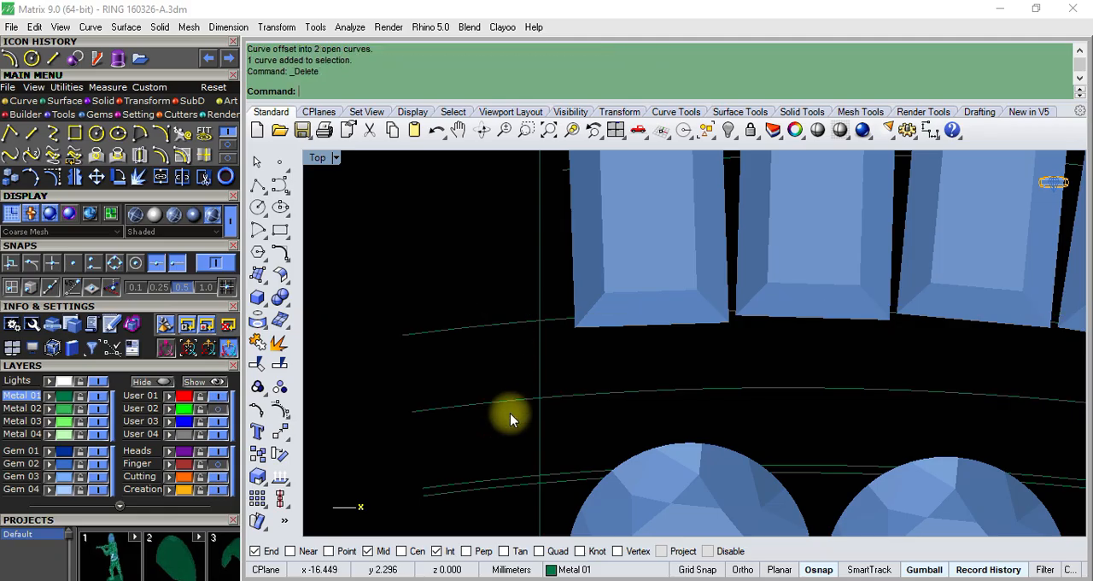
click(518, 476)
key(Delete)
- Highlight the two 0.5 mm border curves and examine their ends near the tip, comparing them with the reference ring photo
click(518, 474)
scroll(516, 470, down, 1)
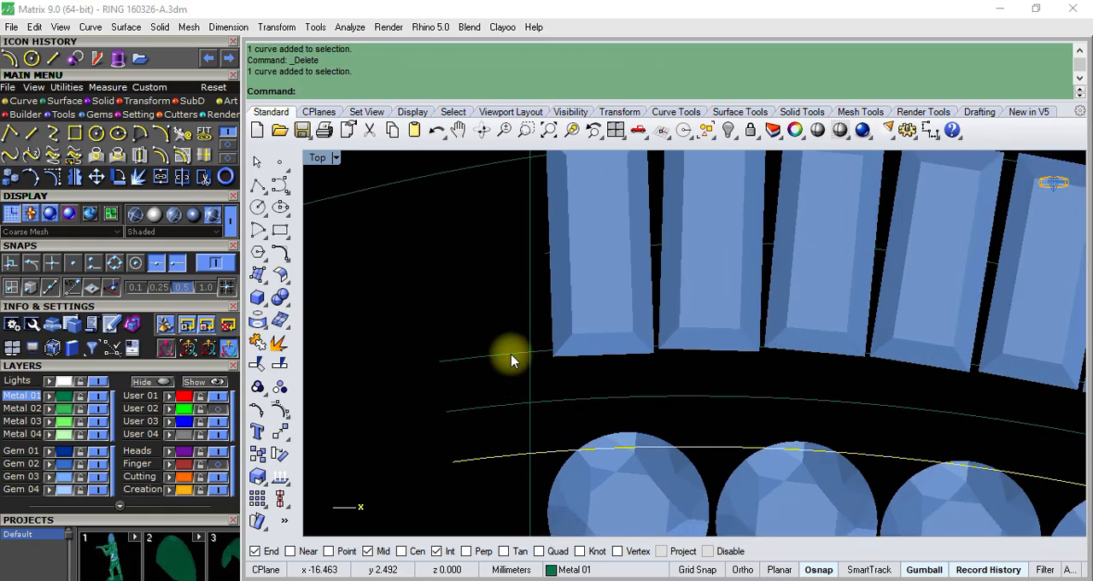
click(504, 351)
scroll(495, 339, down, 3)
scroll(834, 434, down, 1)
scroll(834, 434, up, 3)
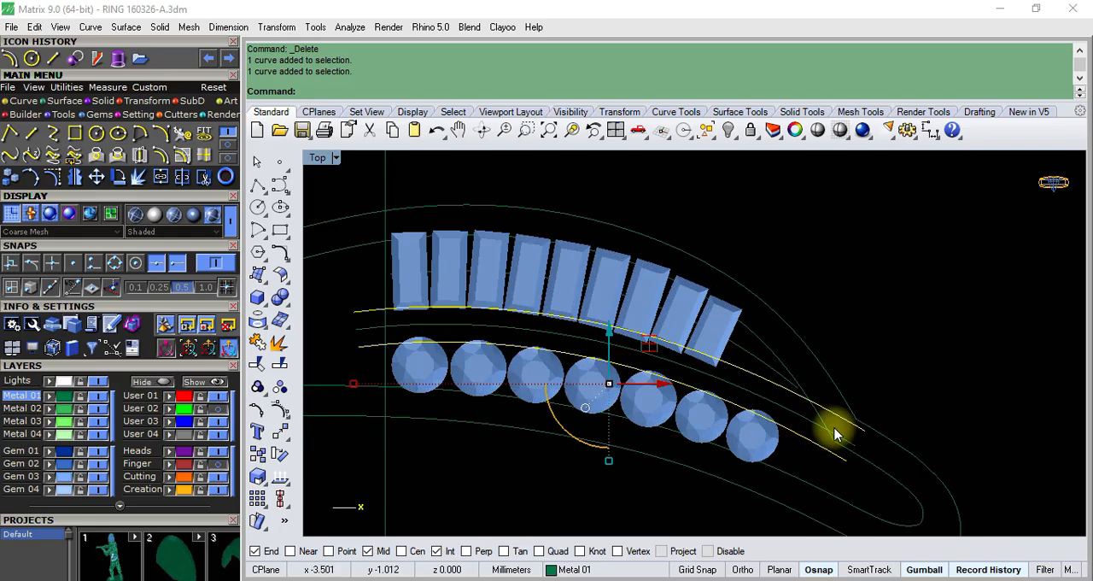
scroll(834, 434, up, 3)
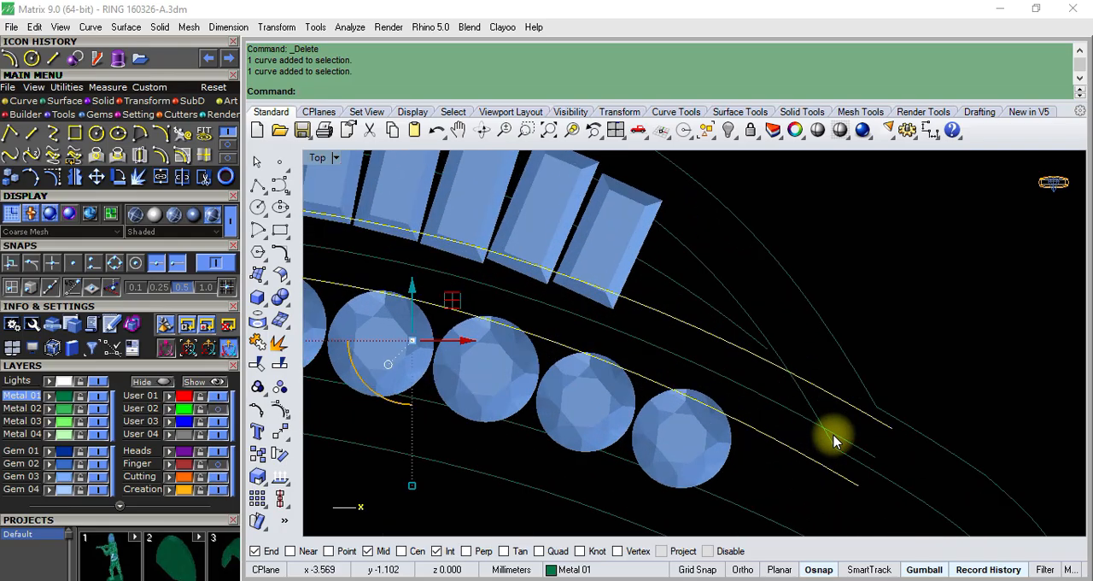
scroll(811, 414, down, 2)
scroll(769, 397, down, 1)
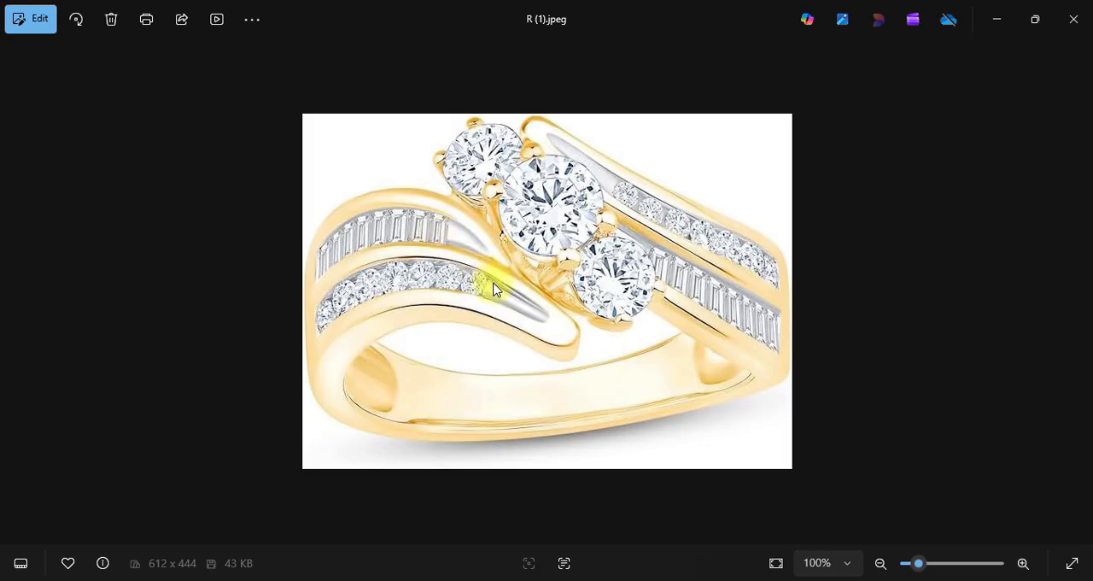
click(994, 23)
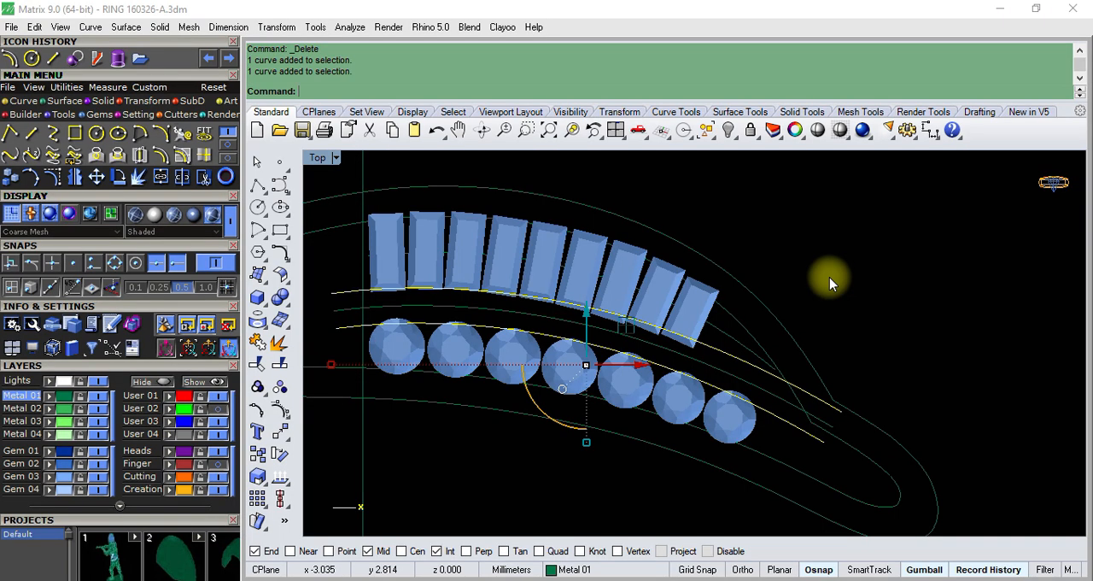
key(Escape)
- Select the vertical centre line, the inner outlines and both 0.5 mm border curves as the cutting set for a trim
scroll(798, 288, down, 4)
scroll(523, 301, up, 4)
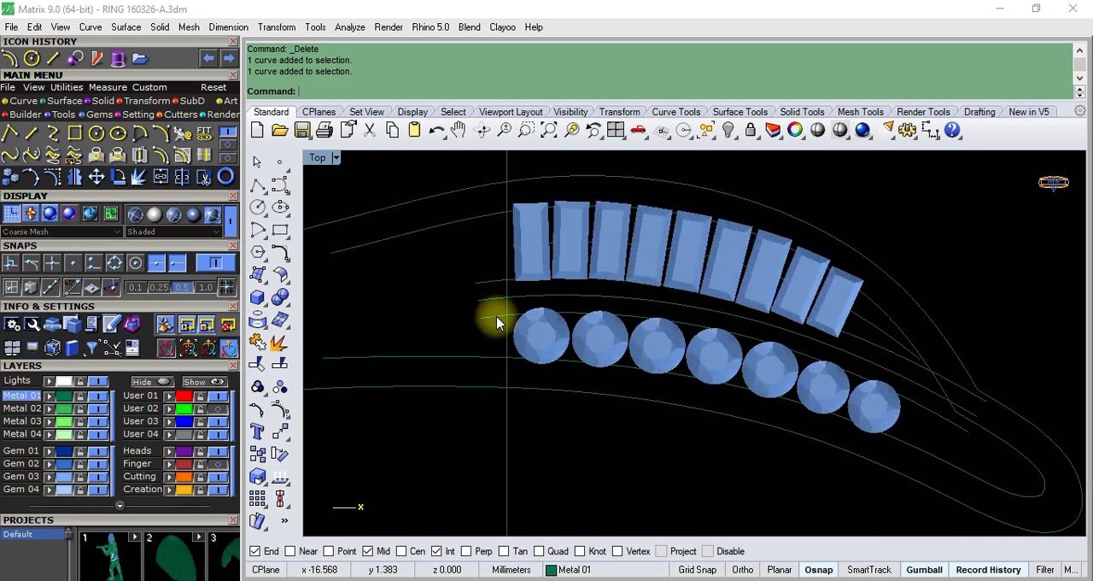
scroll(523, 299, down, 4)
click(516, 218)
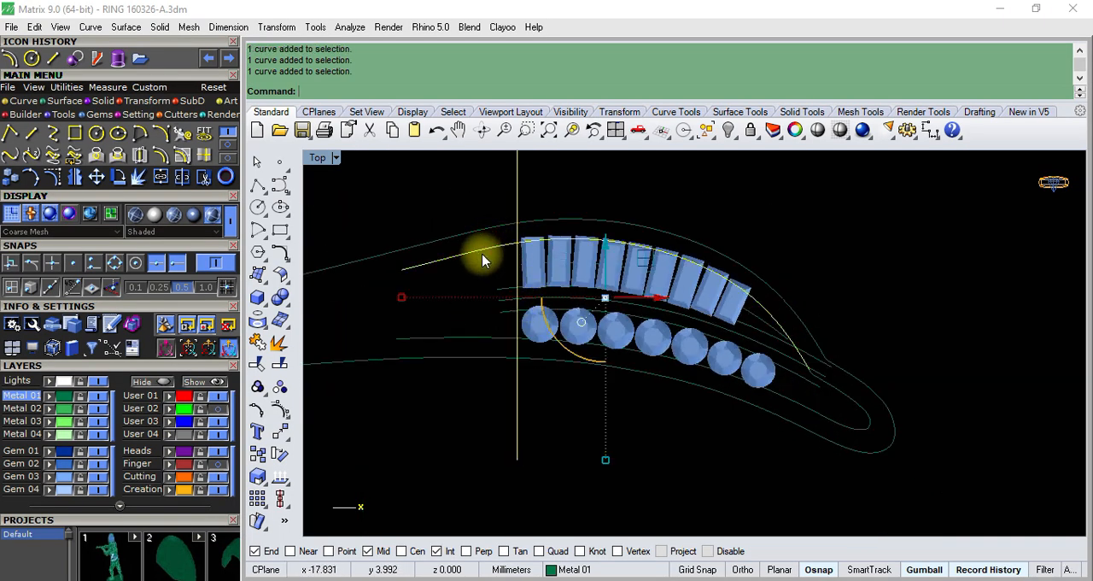
scroll(504, 291, up, 2)
click(507, 292)
scroll(775, 361, down, 3)
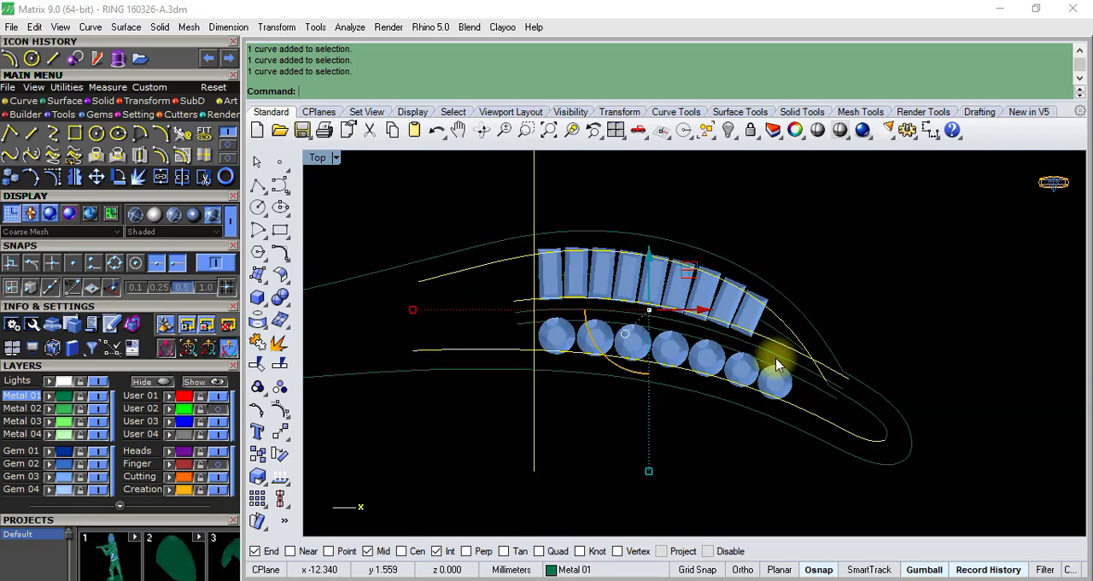
scroll(810, 373, up, 3)
scroll(805, 366, down, 3)
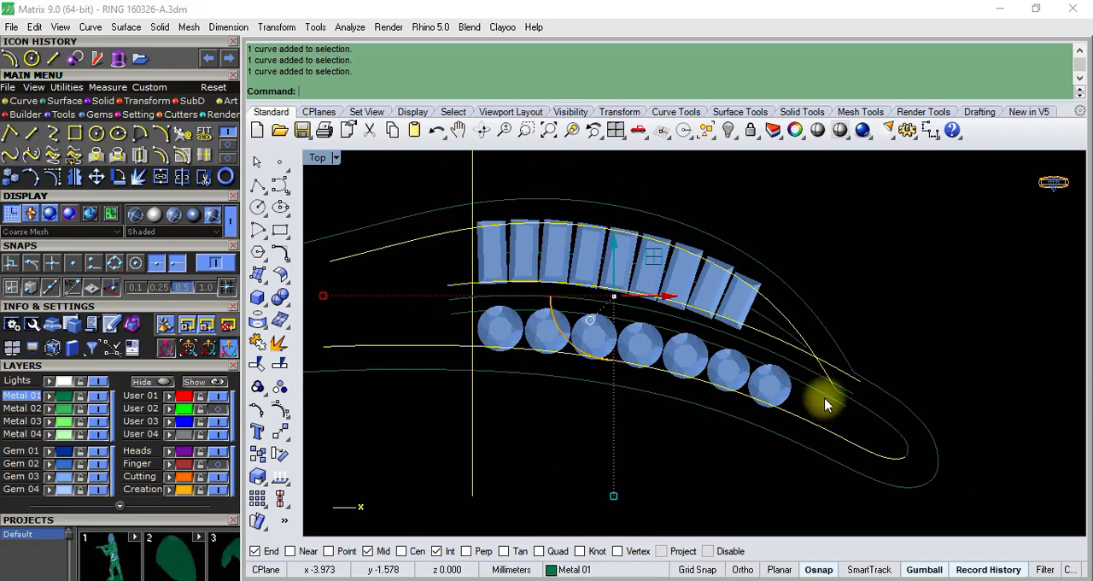
click(820, 395)
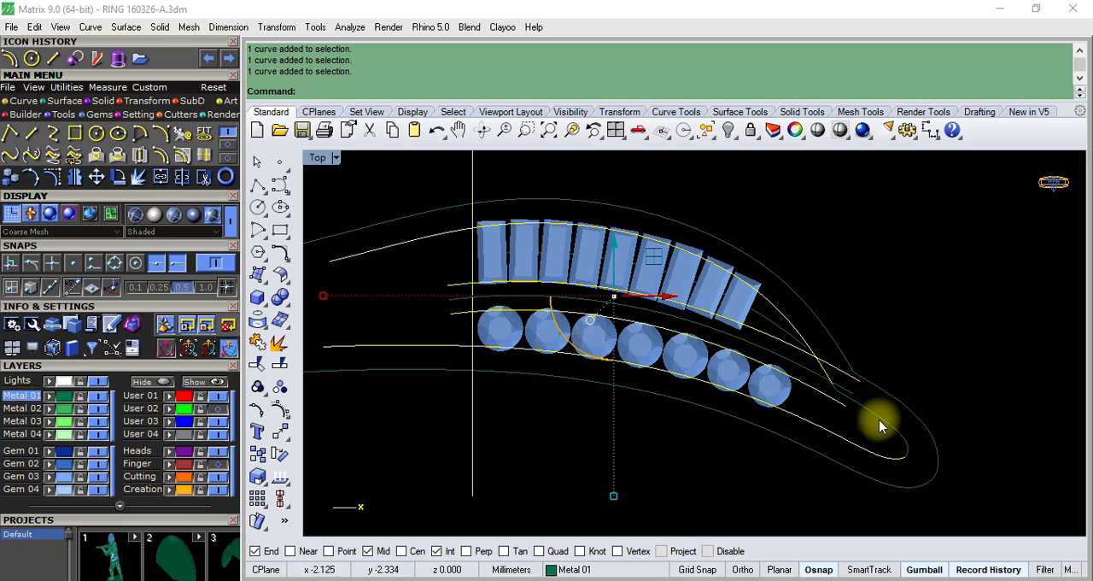
scroll(811, 380, up, 6)
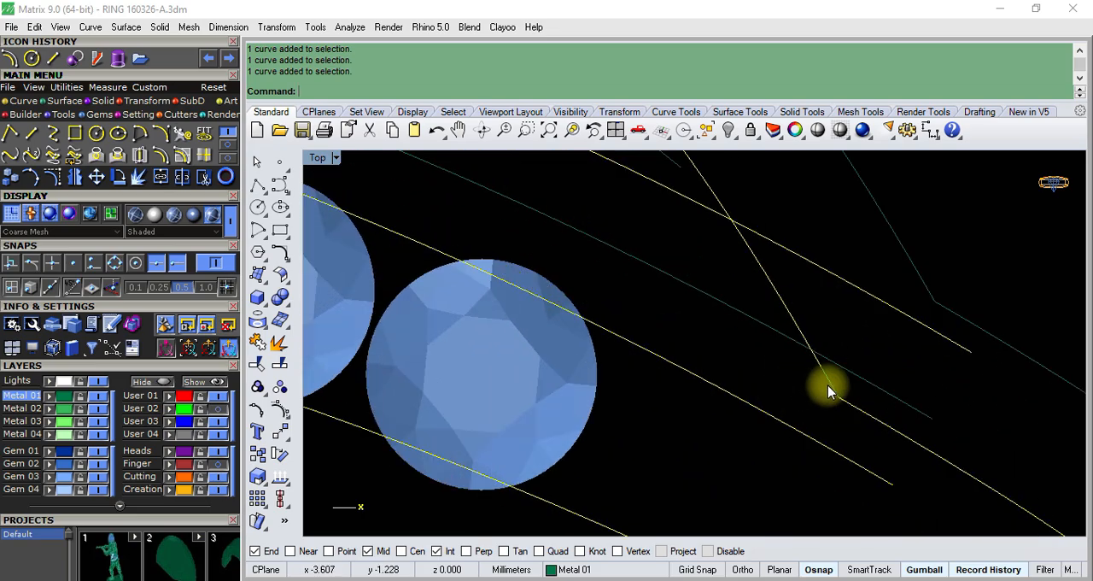
scroll(826, 389, down, 8)
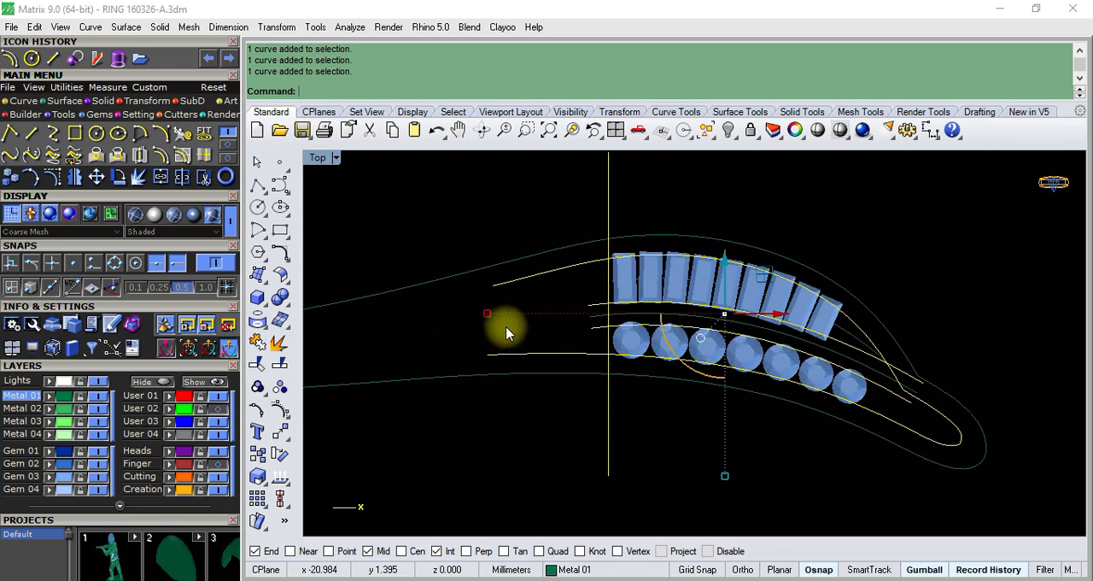
- Hide the Gem 03 layer and trim the four selected outline and border curves back to the vertical line
click(257, 363)
scroll(598, 282, up, 2)
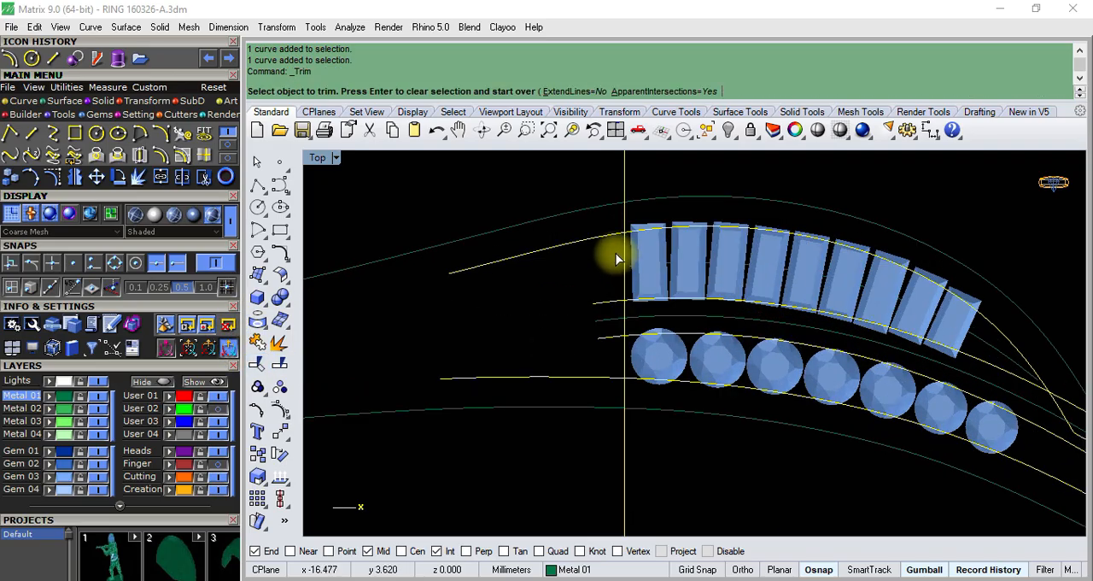
click(97, 476)
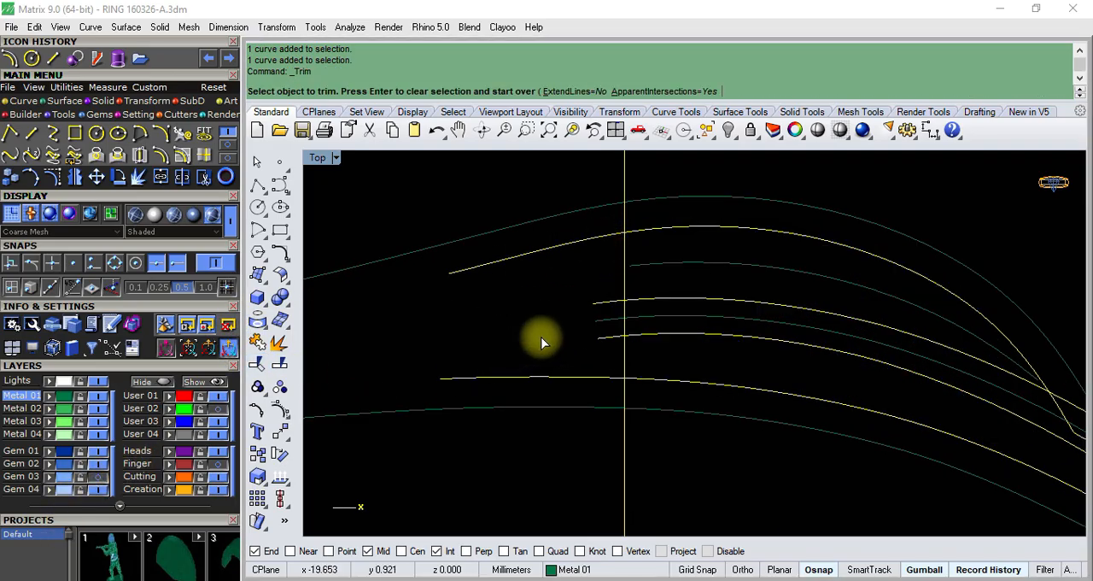
click(598, 237)
click(610, 301)
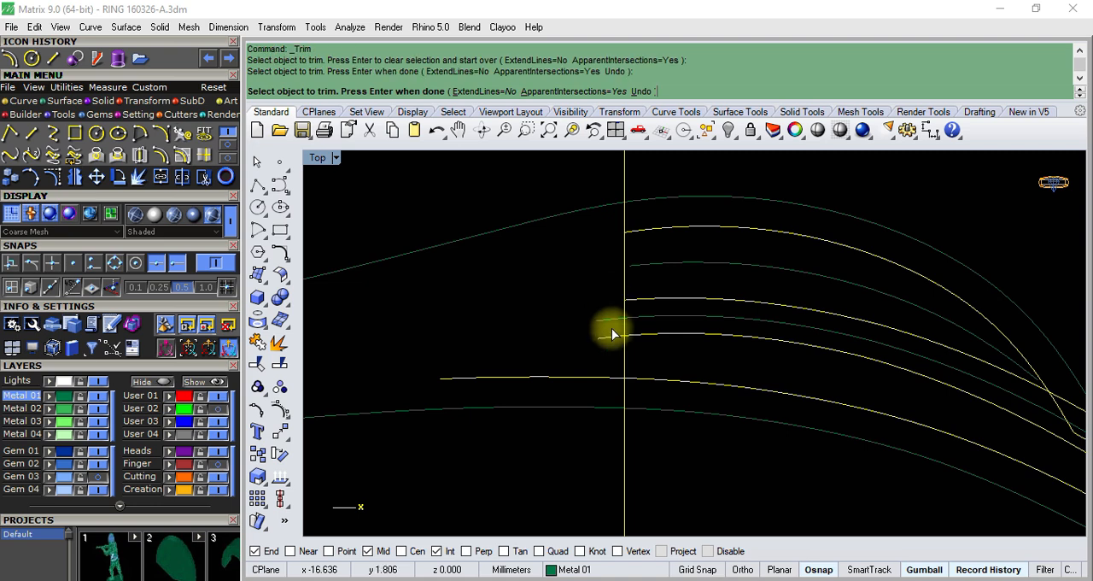
click(612, 334)
click(614, 380)
scroll(599, 350, down, 4)
scroll(857, 407, up, 4)
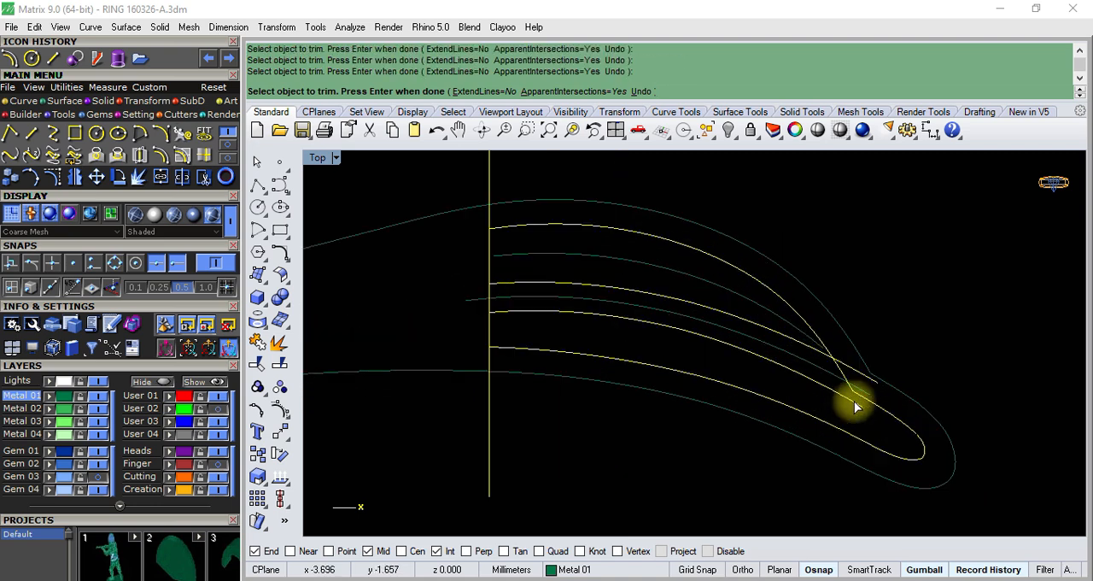
- Trim the baguette-side border curve's overhang beyond the inner outline near the tip, then finish trimming and clear the selection
scroll(856, 407, up, 5)
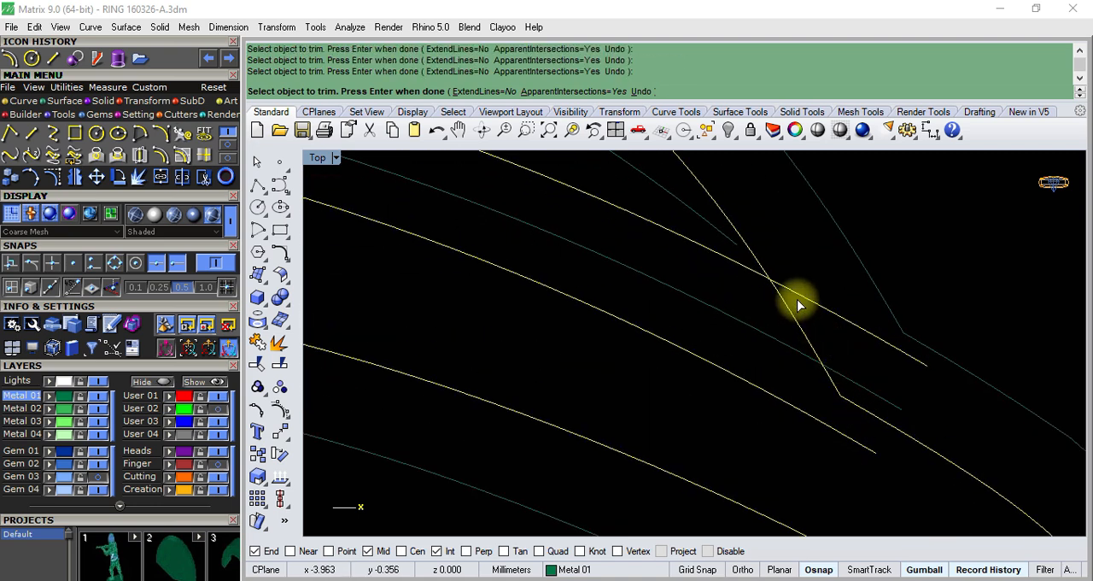
scroll(786, 350, down, 5)
scroll(792, 341, up, 3)
scroll(790, 341, down, 1)
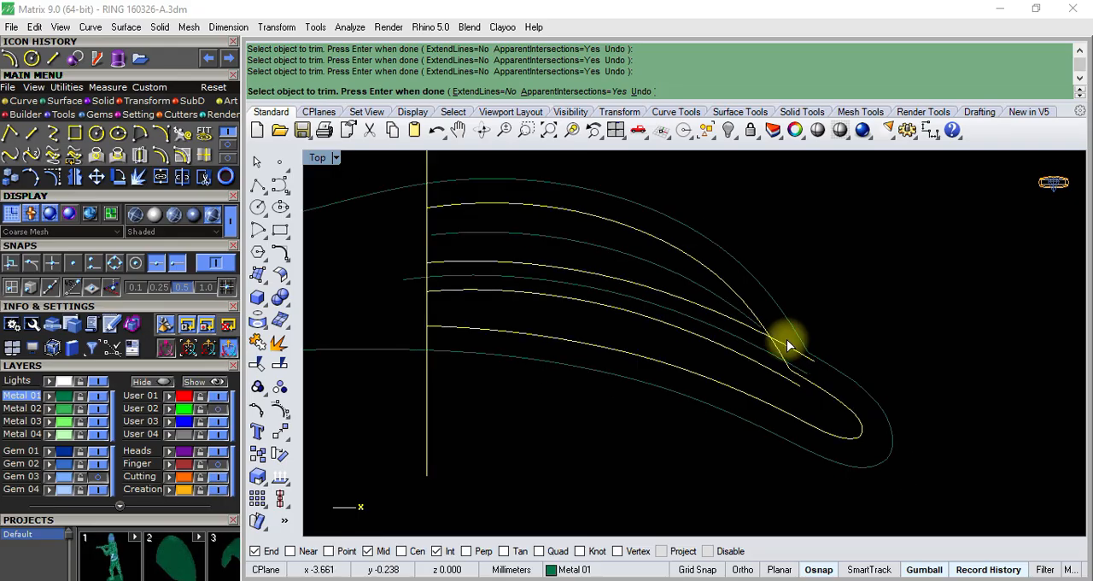
scroll(786, 342, up, 2)
scroll(769, 341, down, 3)
scroll(760, 328, up, 2)
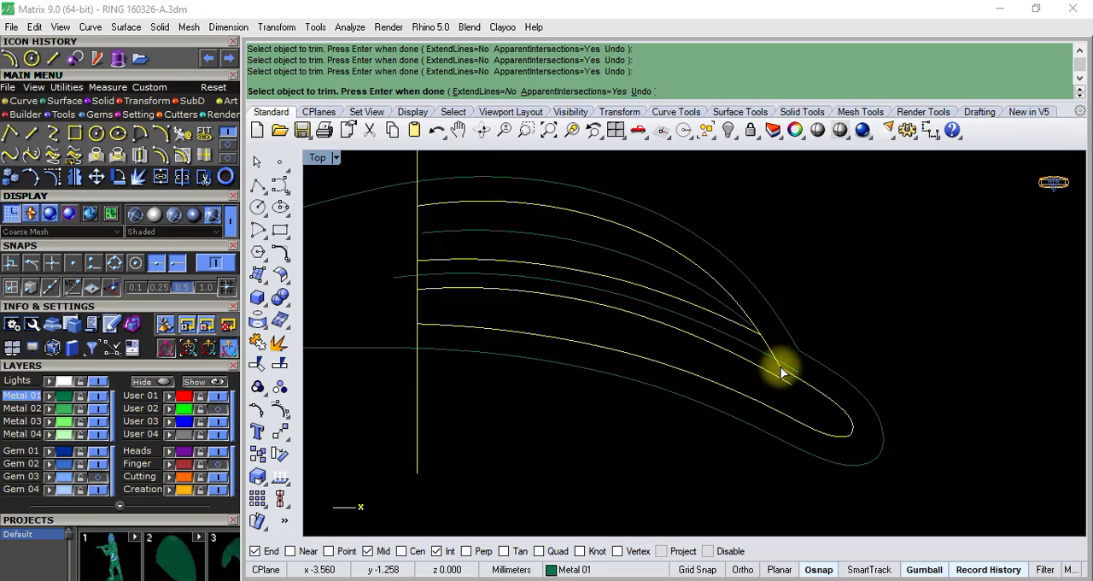
click(782, 373)
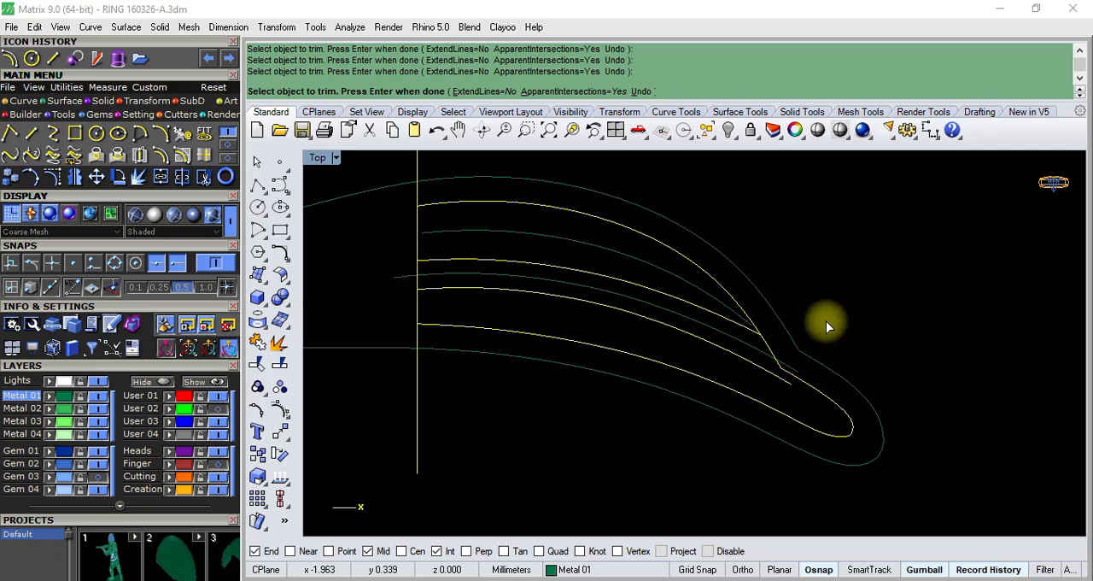
right_click(836, 333)
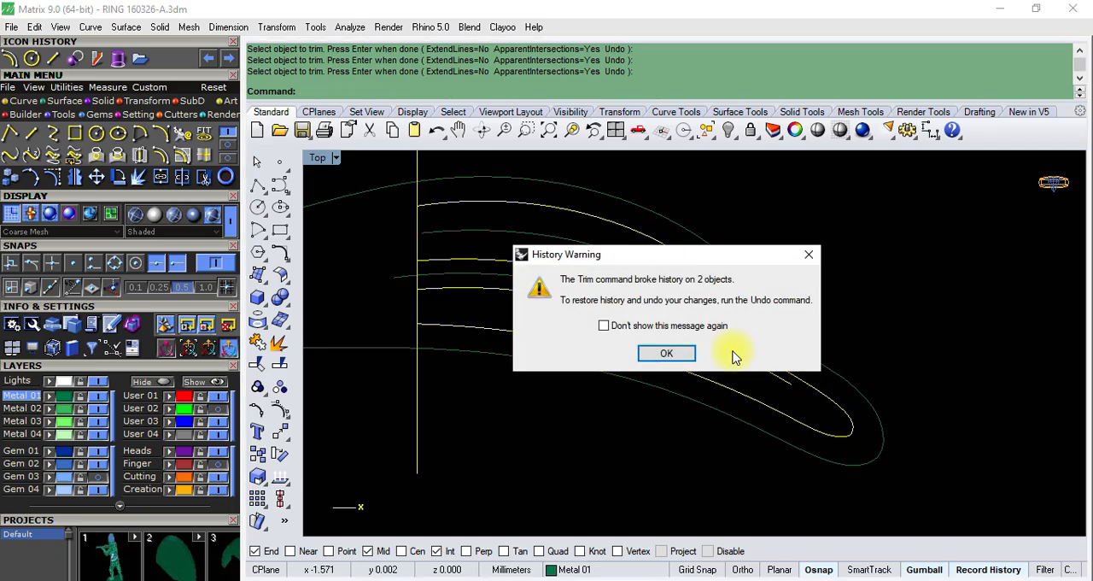
click(666, 352)
click(859, 303)
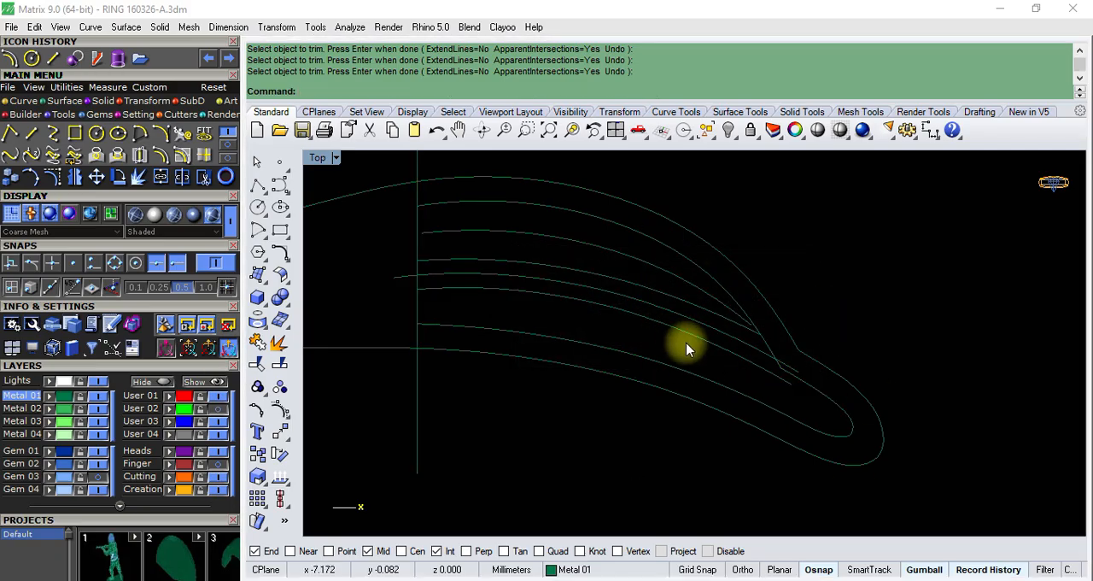
- Try extending the round-gem-side border curve to the inner outline at the tip, then undo the extension
scroll(779, 382, up, 3)
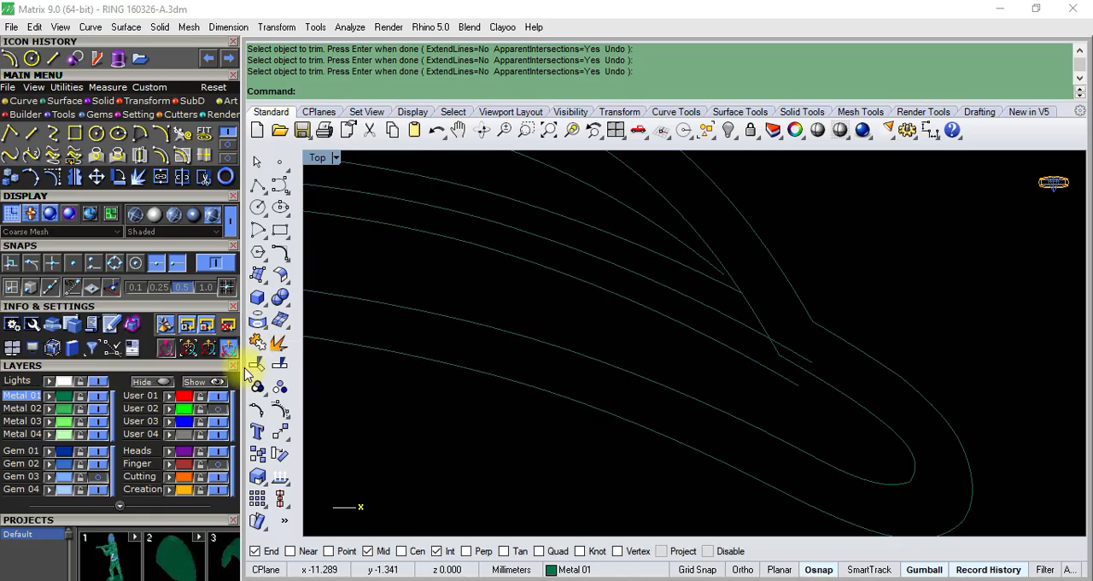
click(230, 152)
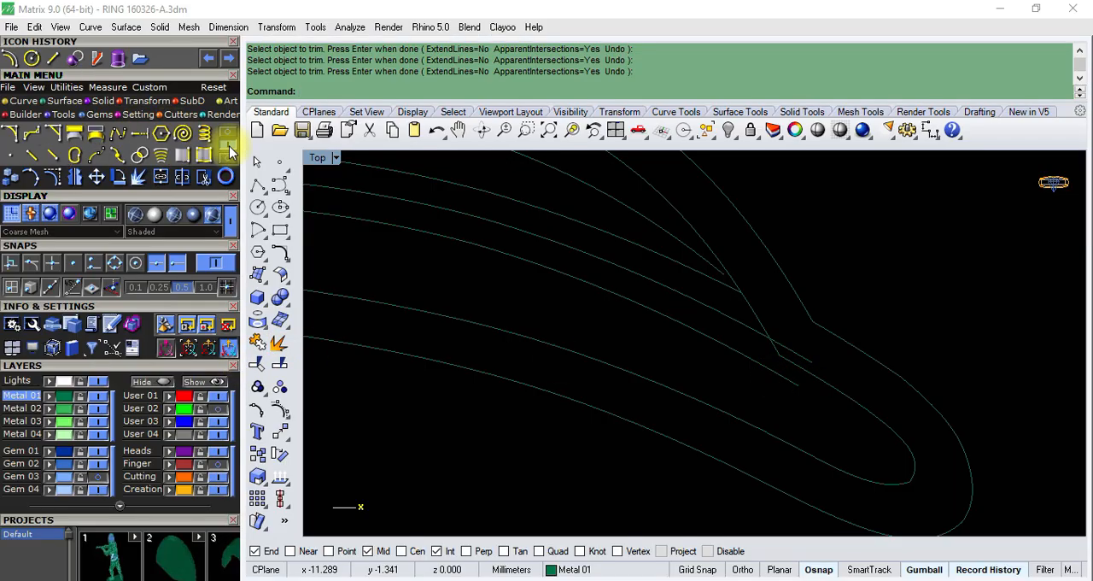
click(140, 135)
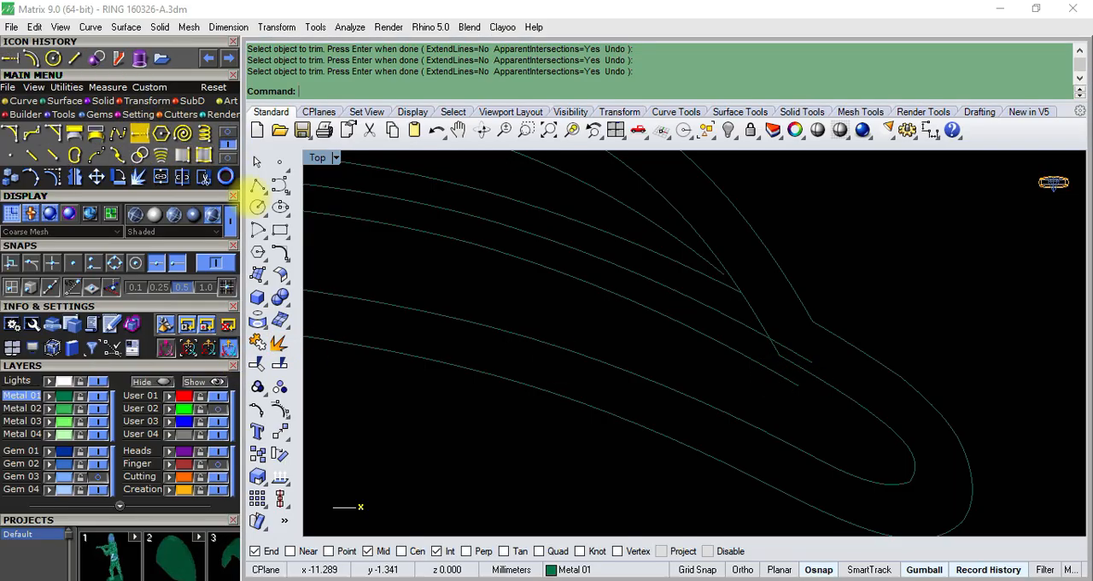
click(819, 398)
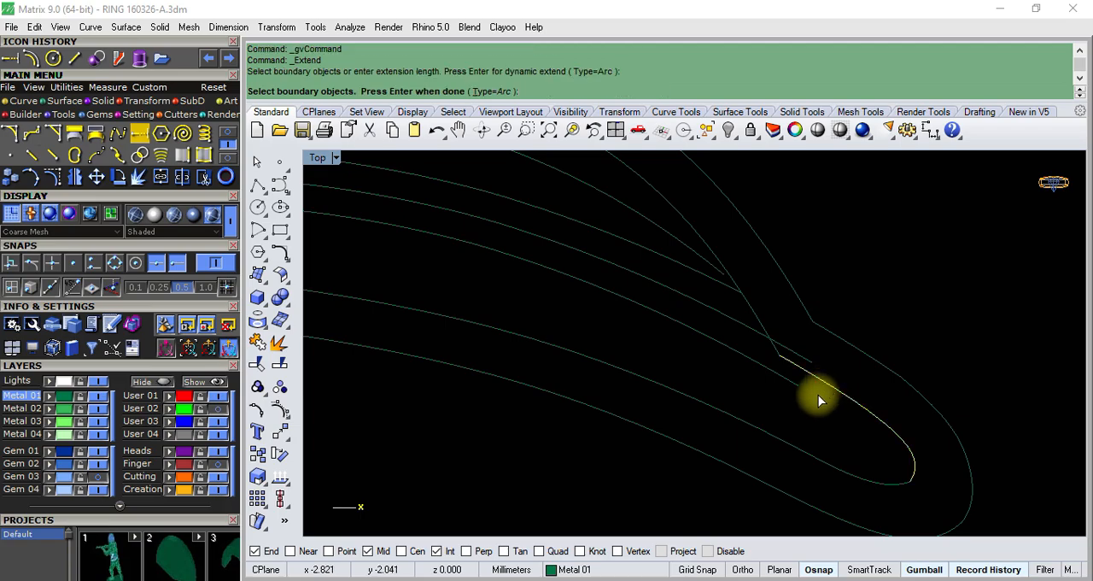
key(Return)
click(809, 392)
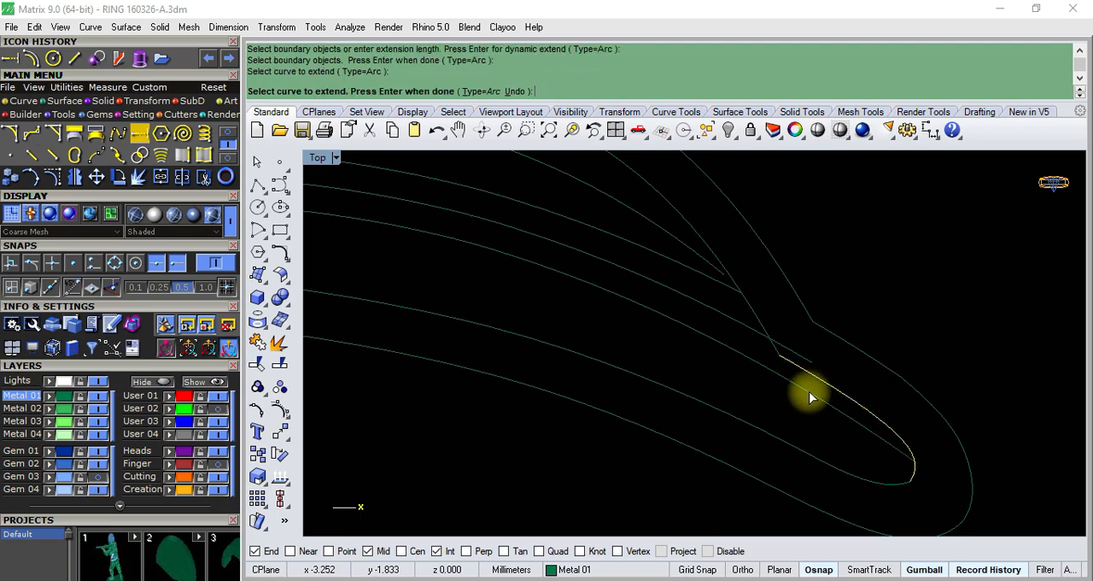
scroll(806, 393, down, 1)
scroll(766, 377, down, 2)
scroll(768, 373, up, 3)
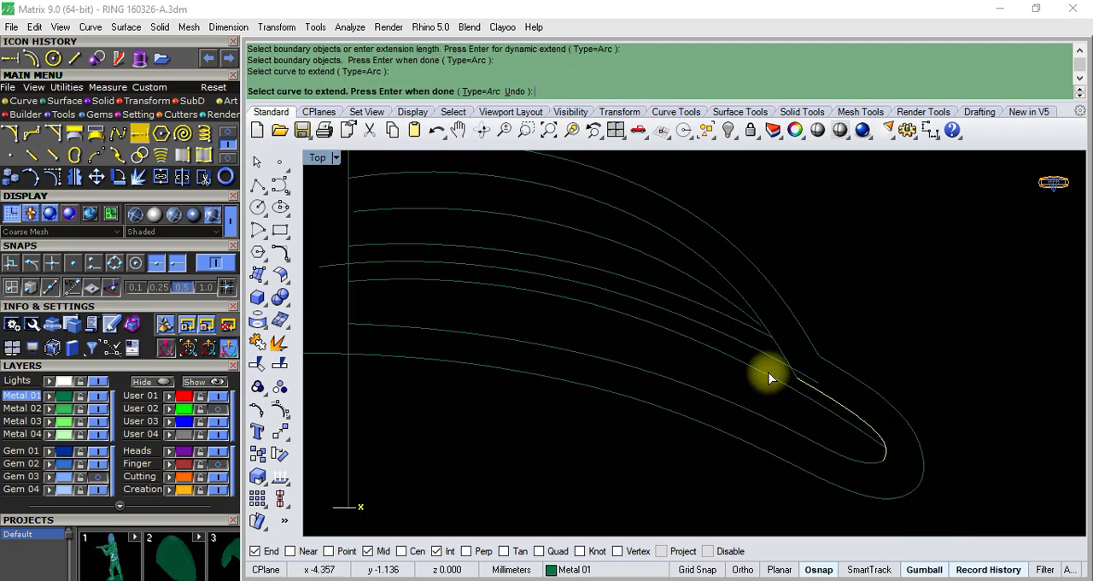
key(Return)
key(ctrl+z)
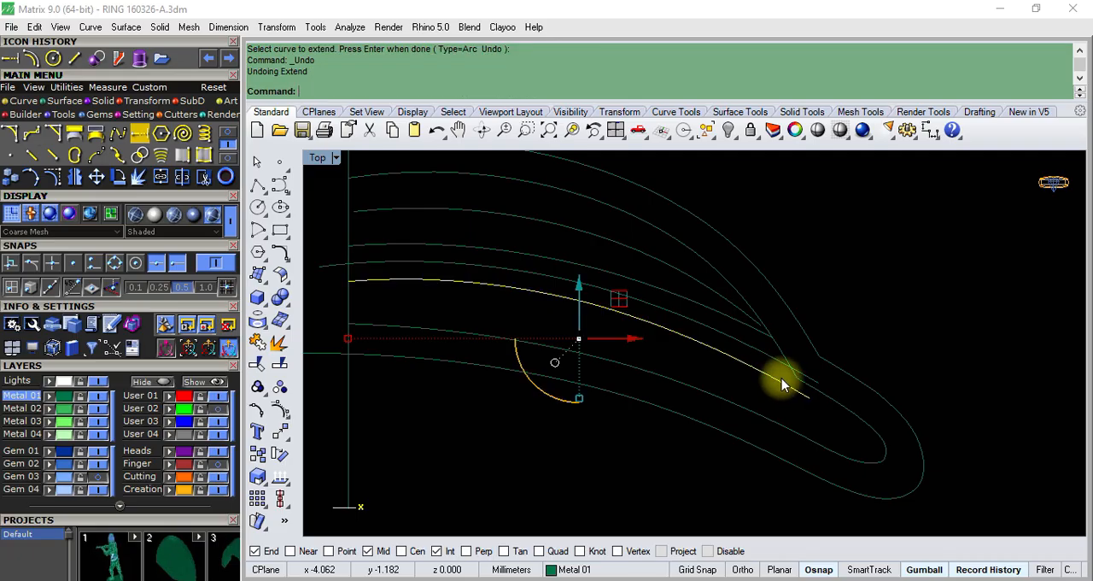
- Rotate copies of both border curves slightly upward about the middle curve's crossing with the vertical line, and delete the originals
click(798, 397)
click(797, 392)
scroll(749, 363, down, 2)
scroll(688, 317, up, 2)
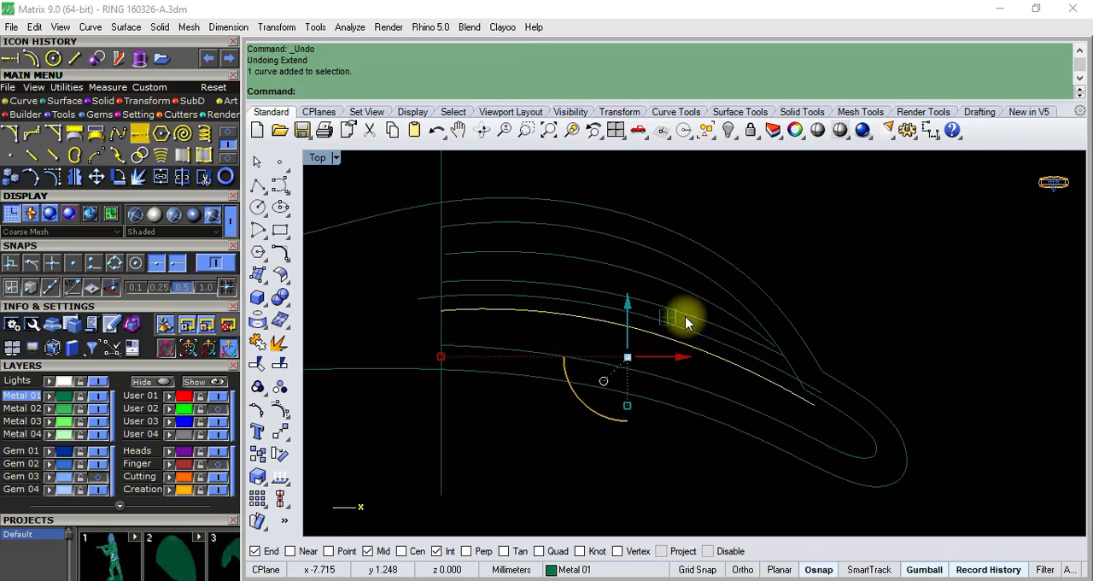
shift+click(728, 340)
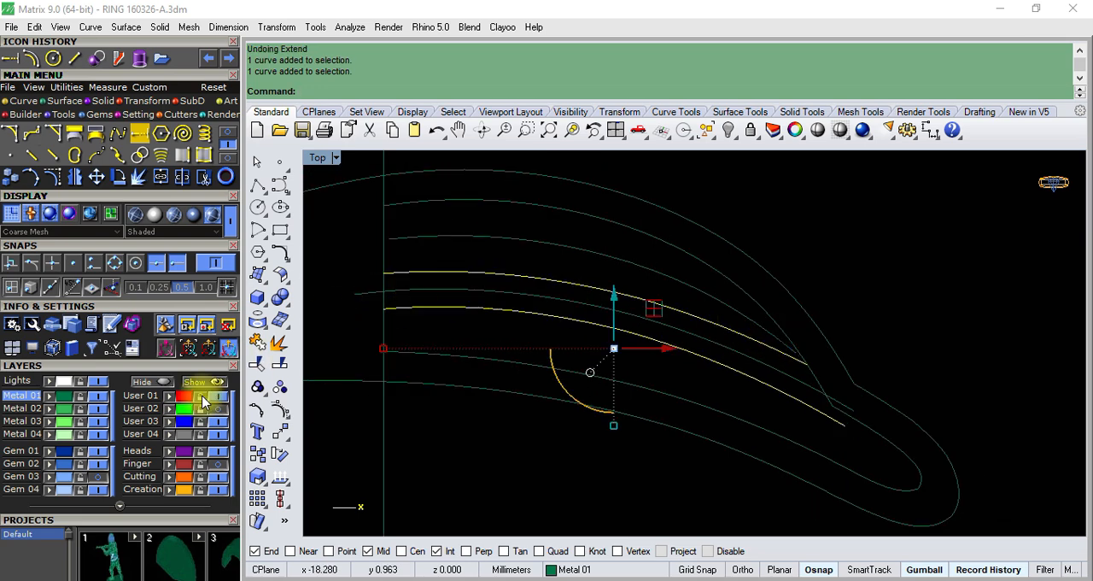
click(279, 456)
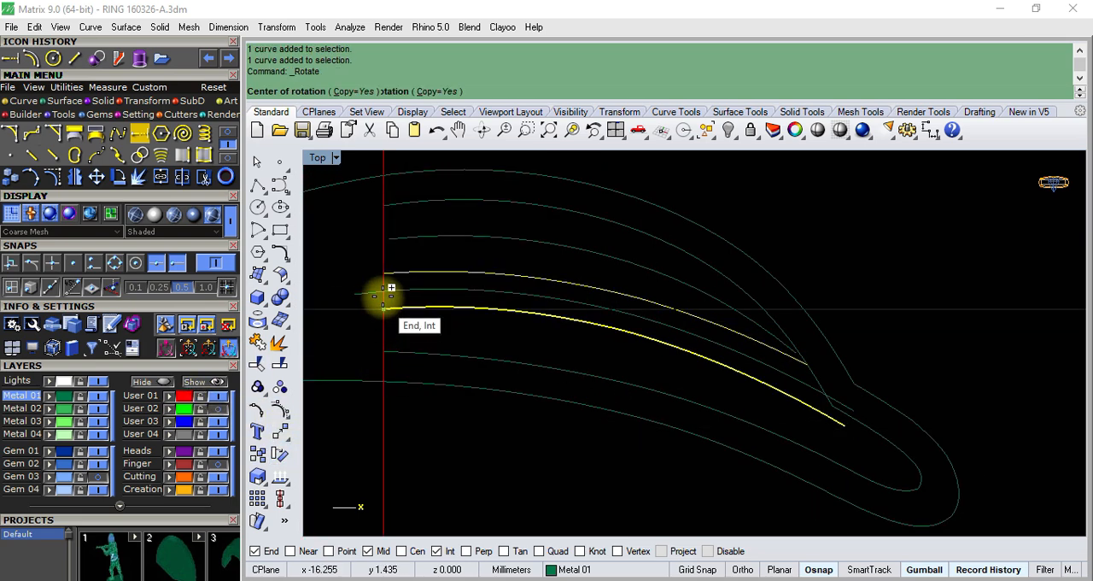
click(384, 290)
scroll(763, 390, up, 8)
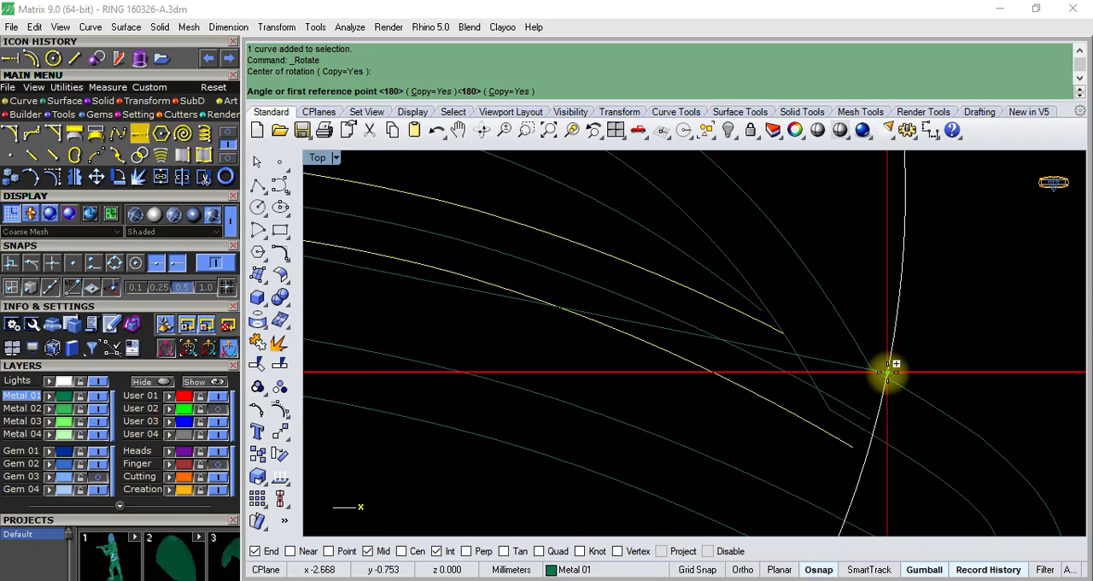
click(939, 356)
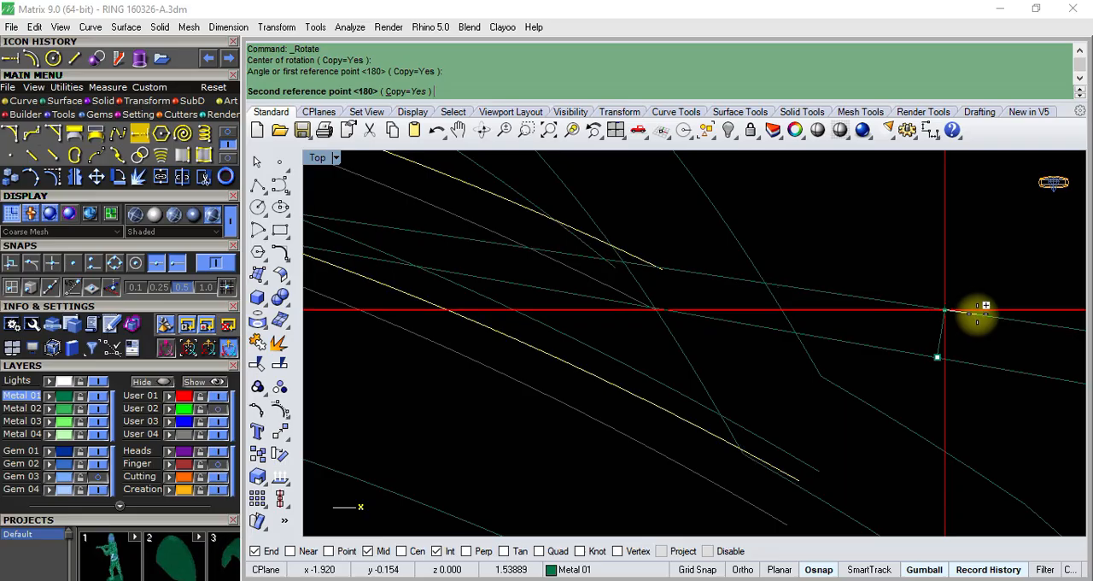
click(975, 314)
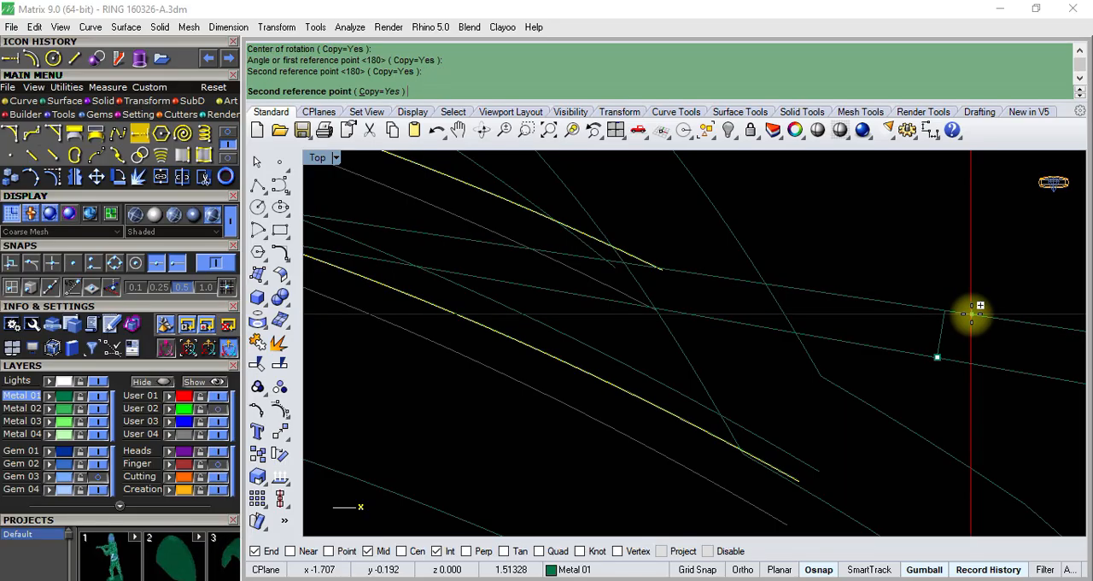
right_click(971, 316)
scroll(808, 344, down, 7)
scroll(699, 374, down, 3)
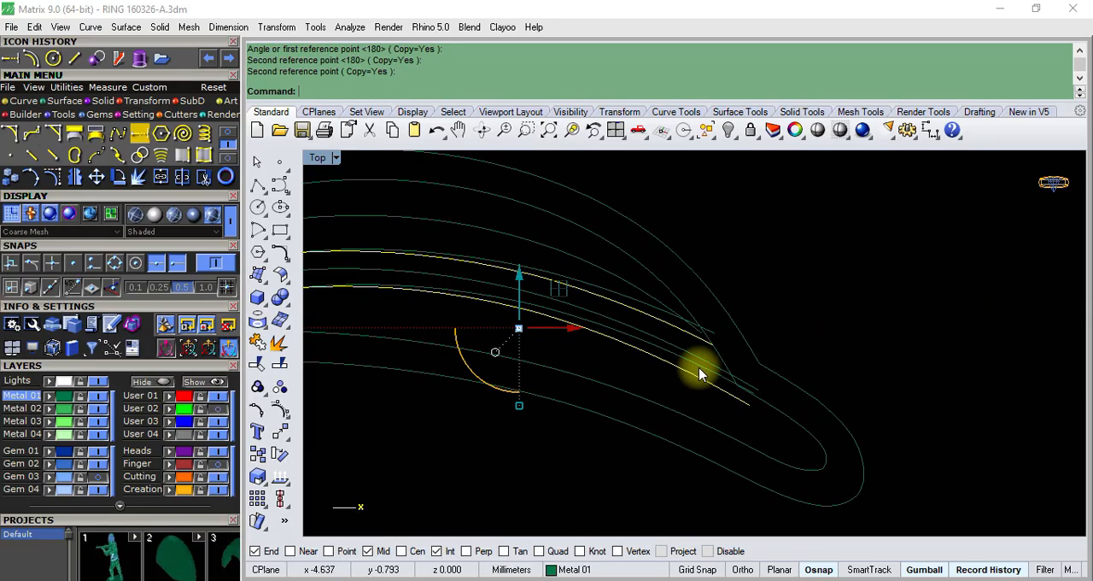
key(Delete)
- Show the Gem 03 layer again and check the rotated border curves against the baguette and round gems near the tip
scroll(674, 363, down, 3)
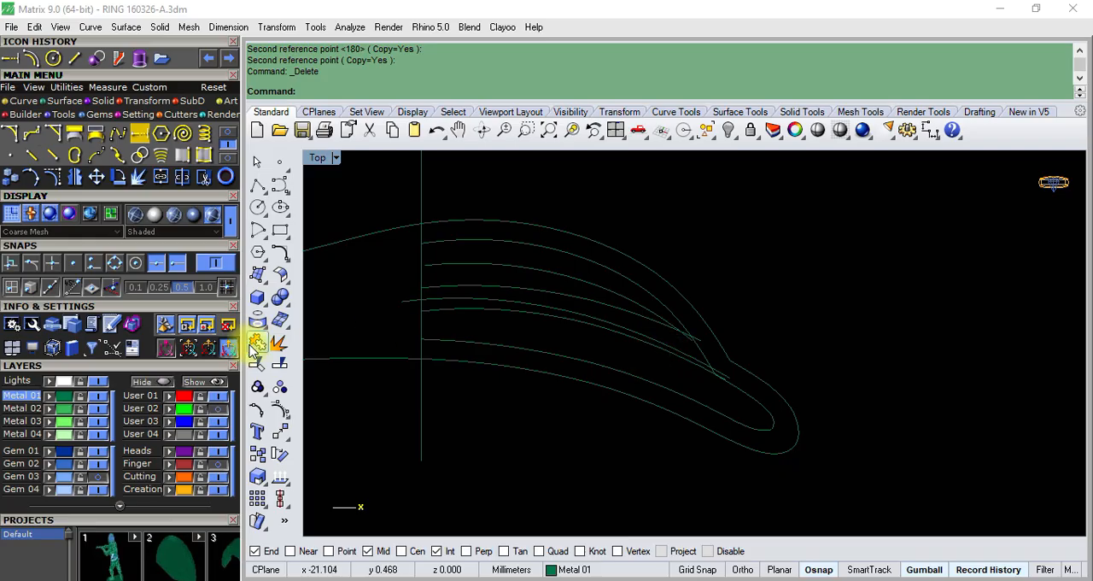
click(97, 478)
scroll(663, 352, up, 3)
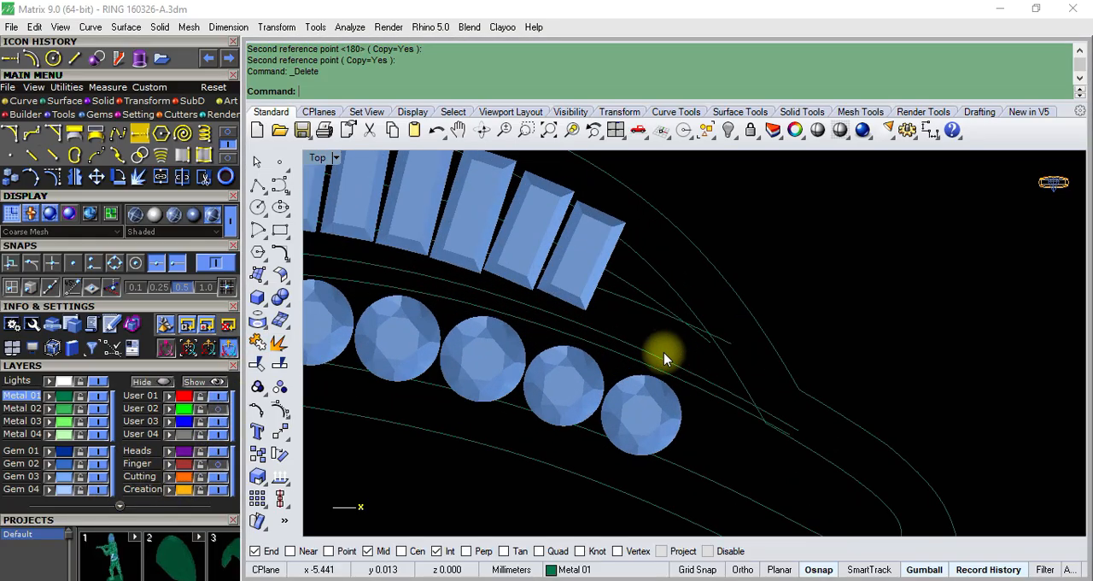
scroll(663, 353, down, 3)
scroll(663, 352, up, 2)
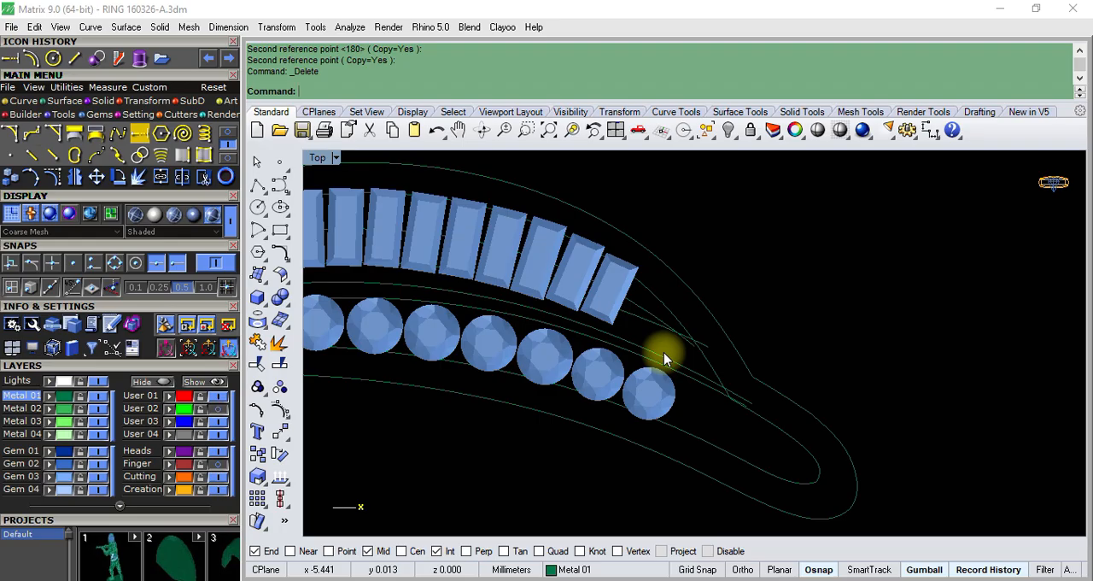
scroll(663, 352, down, 2)
scroll(659, 363, up, 3)
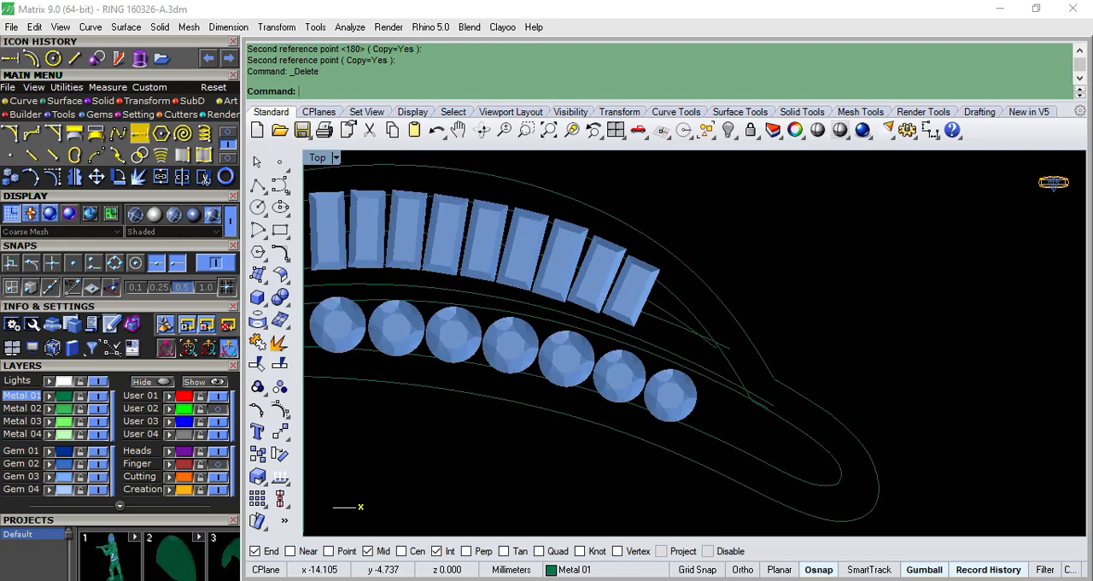
- Examine the rotated baguette-side border curve against the inner outline and the last baguette near the tip
click(673, 303)
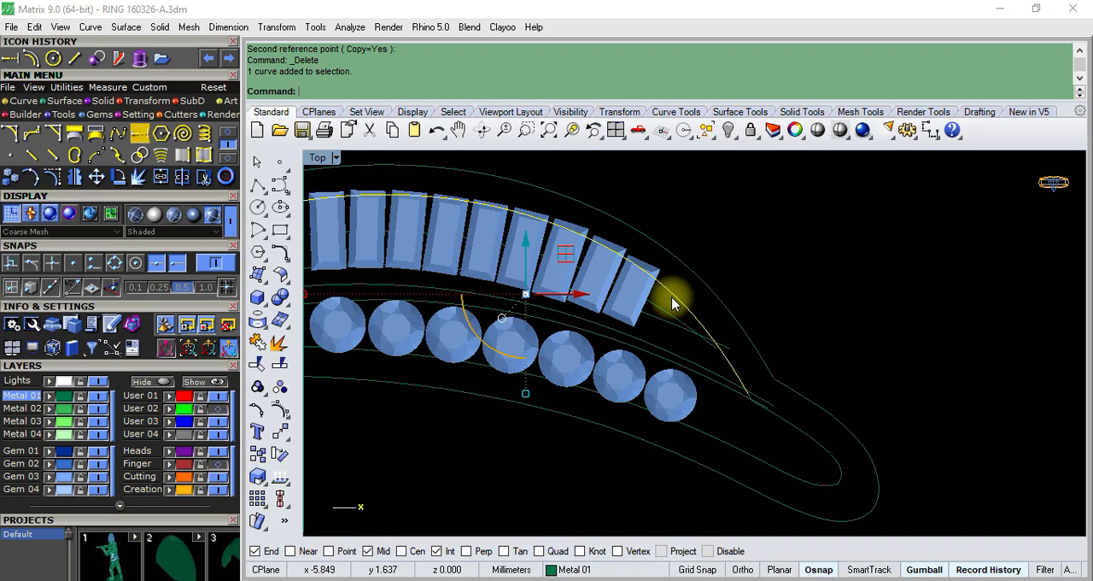
key(Delete)
scroll(666, 304, down, 3)
scroll(649, 318, up, 3)
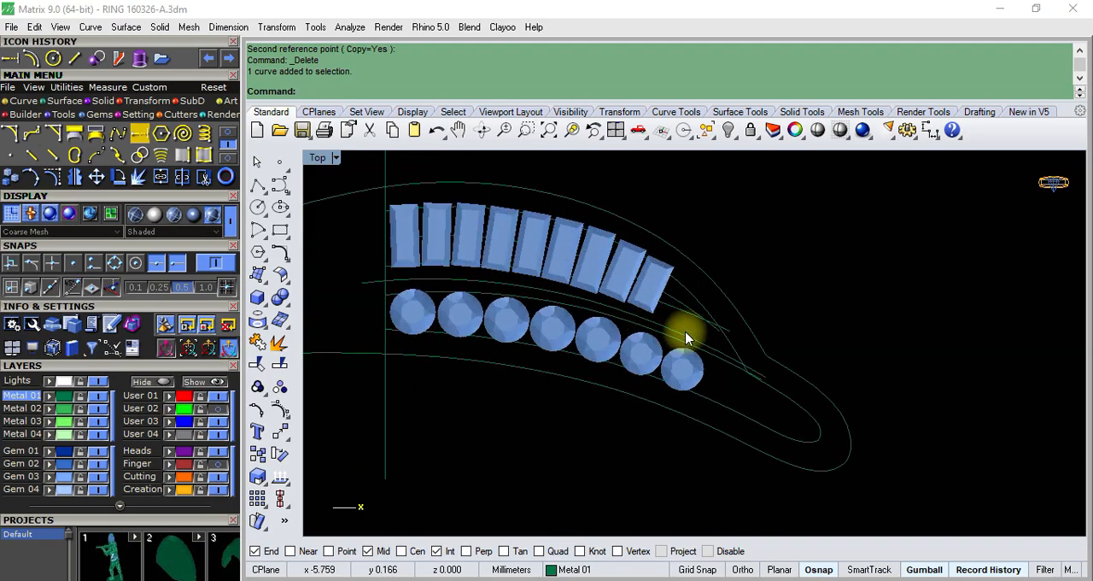
click(685, 337)
click(651, 280)
scroll(659, 281, down, 2)
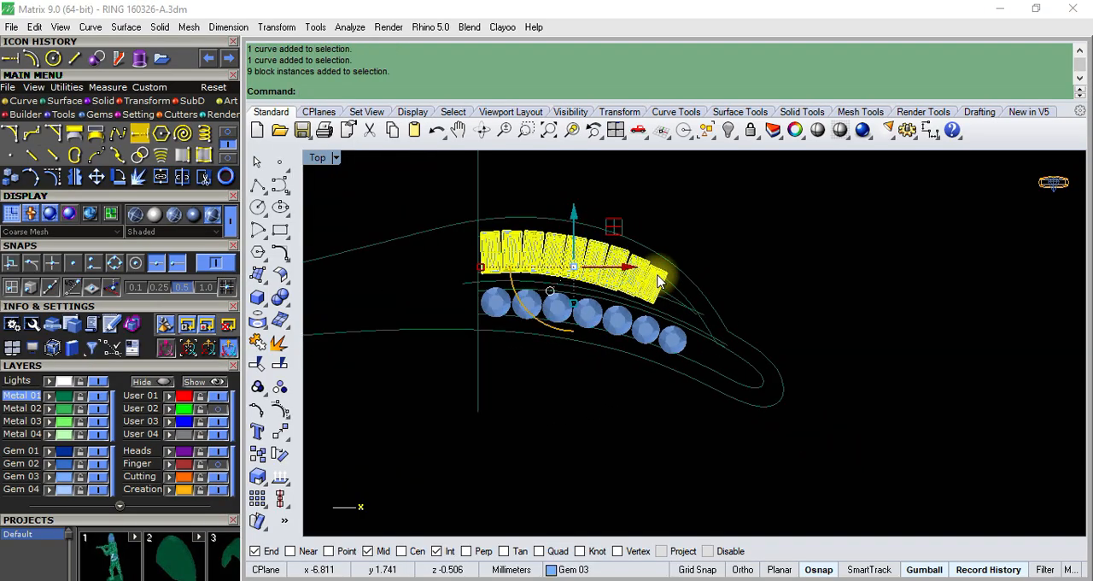
scroll(663, 249, up, 3)
scroll(662, 256, down, 2)
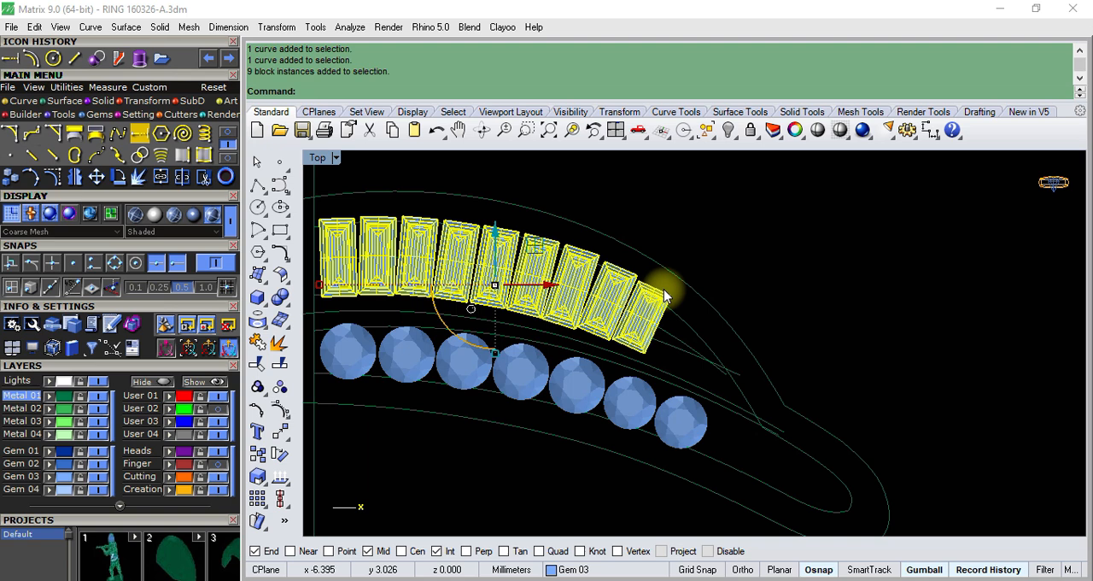
key(Escape)
click(671, 349)
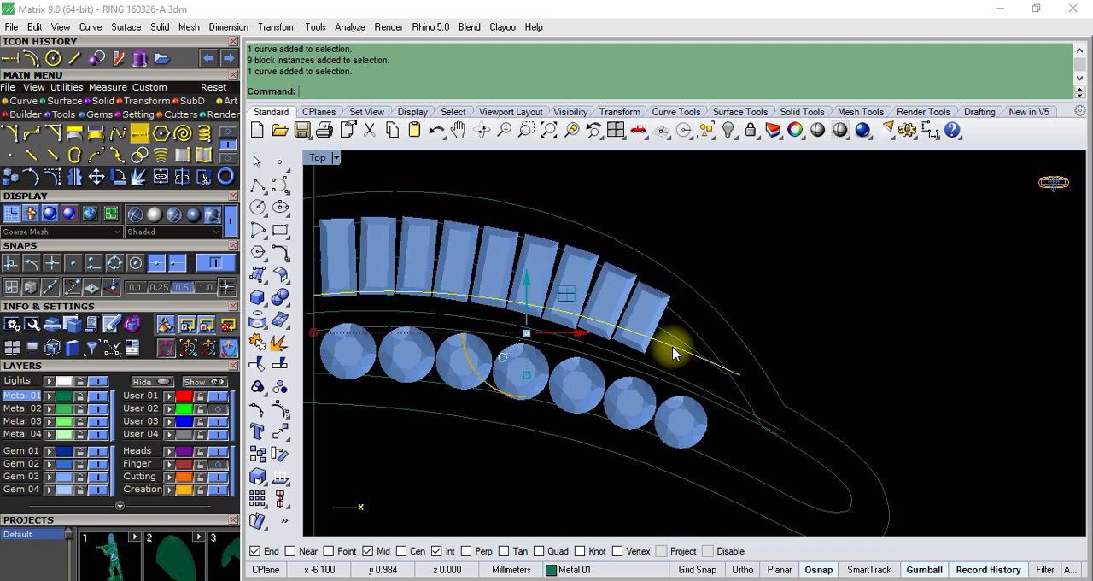
scroll(673, 353, down, 2)
- Undo the rotation of both border curves and the deletion of their originals, then view the reference photo R (1).jpeg
key(ctrl+z)
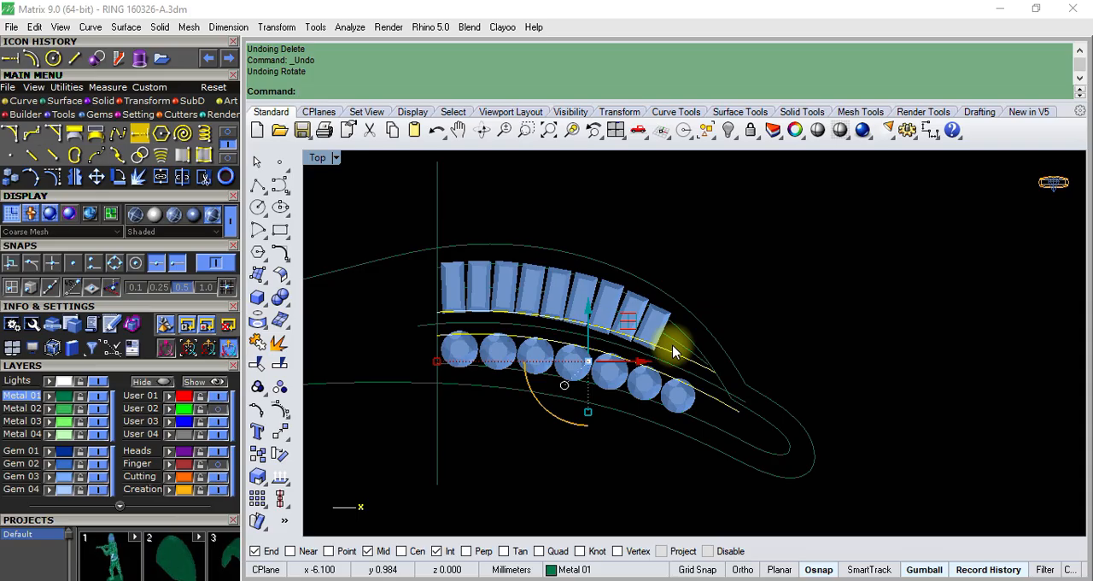
key(Escape)
click(532, 580)
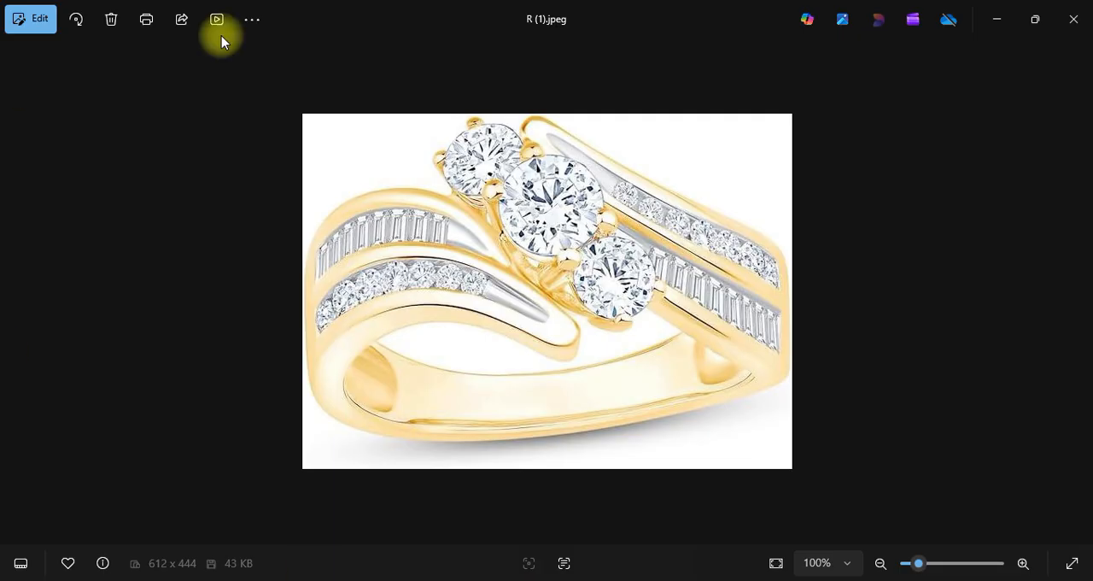
click(996, 18)
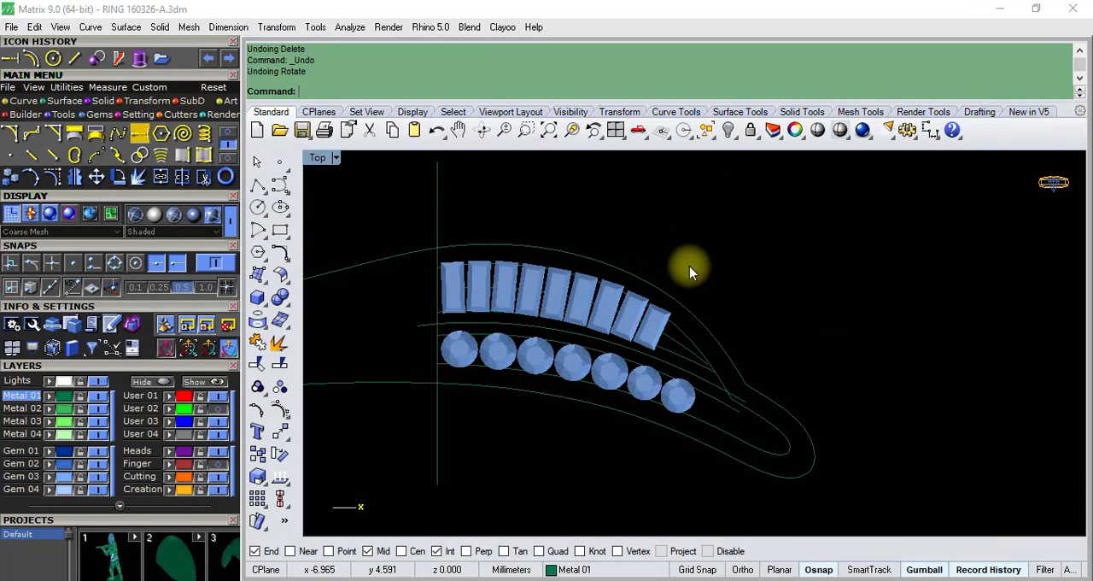
- Compare the ends of the two restored border curves near the tip with the ring in the reference photo
scroll(691, 271, up, 3)
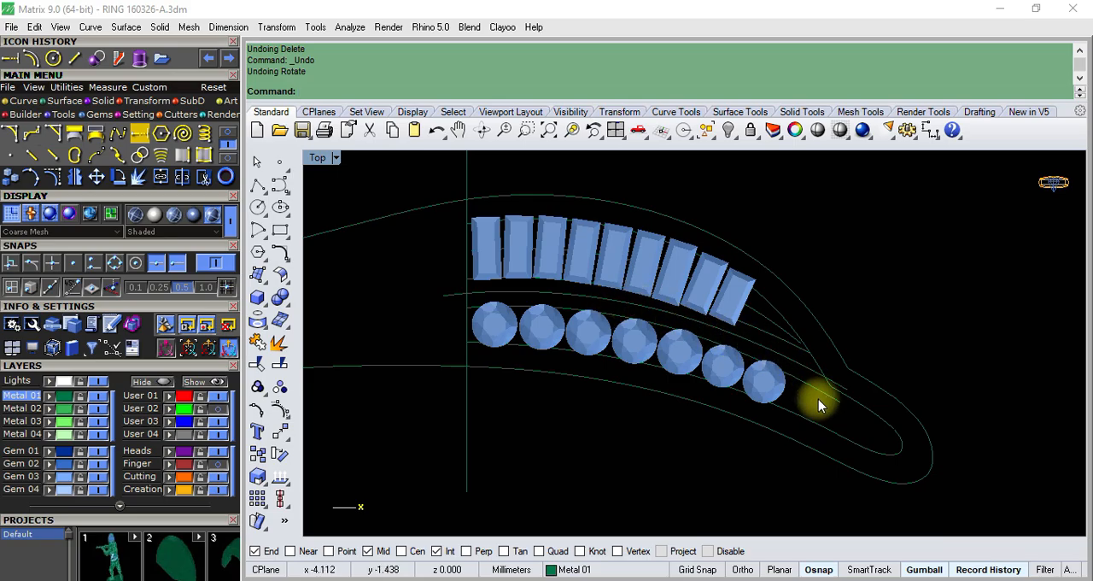
scroll(802, 359, up, 1)
click(796, 348)
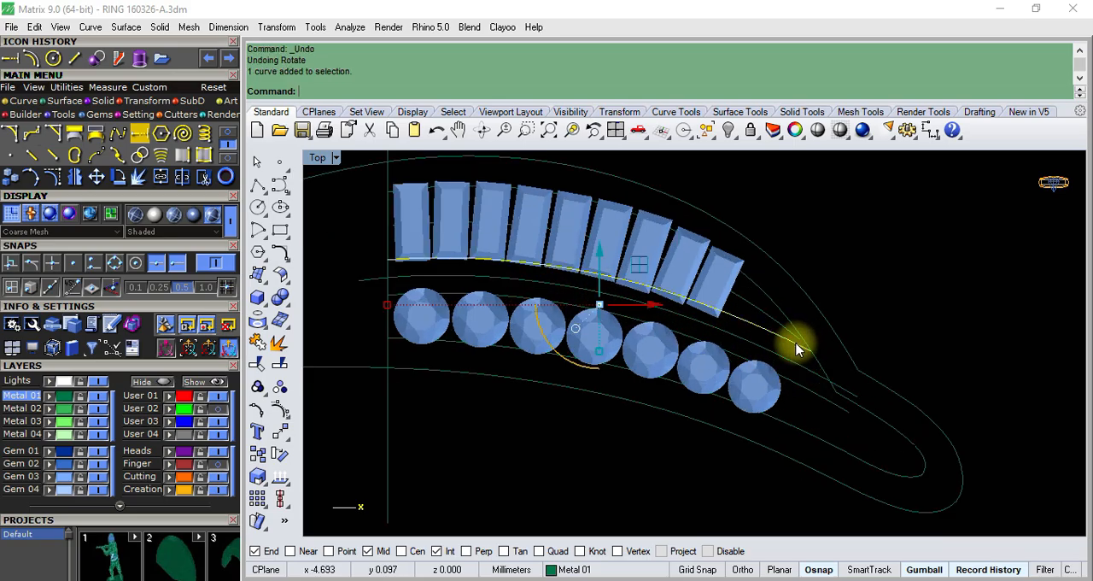
click(837, 410)
click(835, 410)
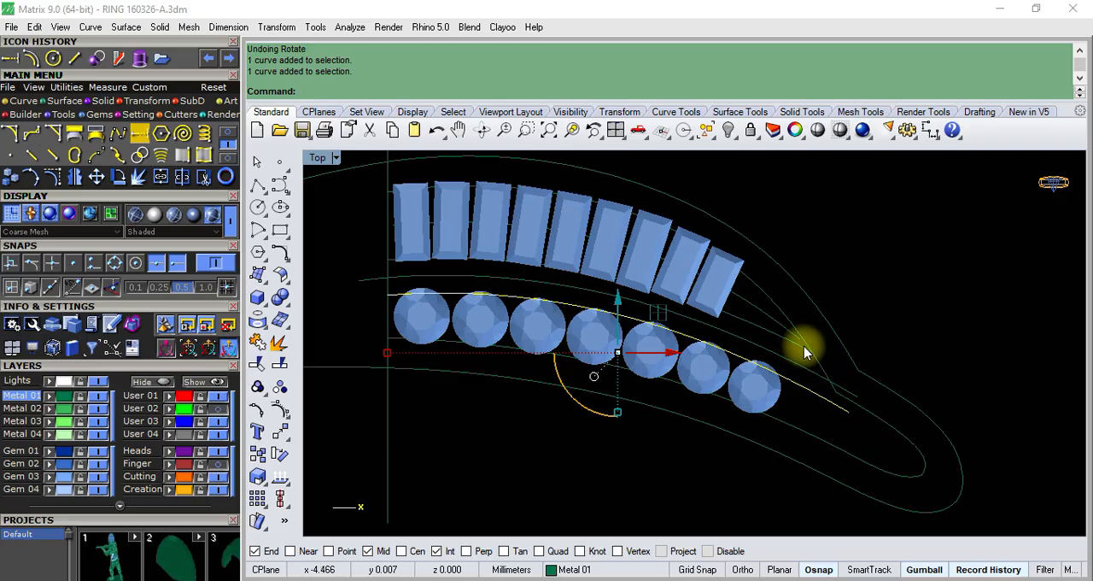
scroll(837, 376, up, 3)
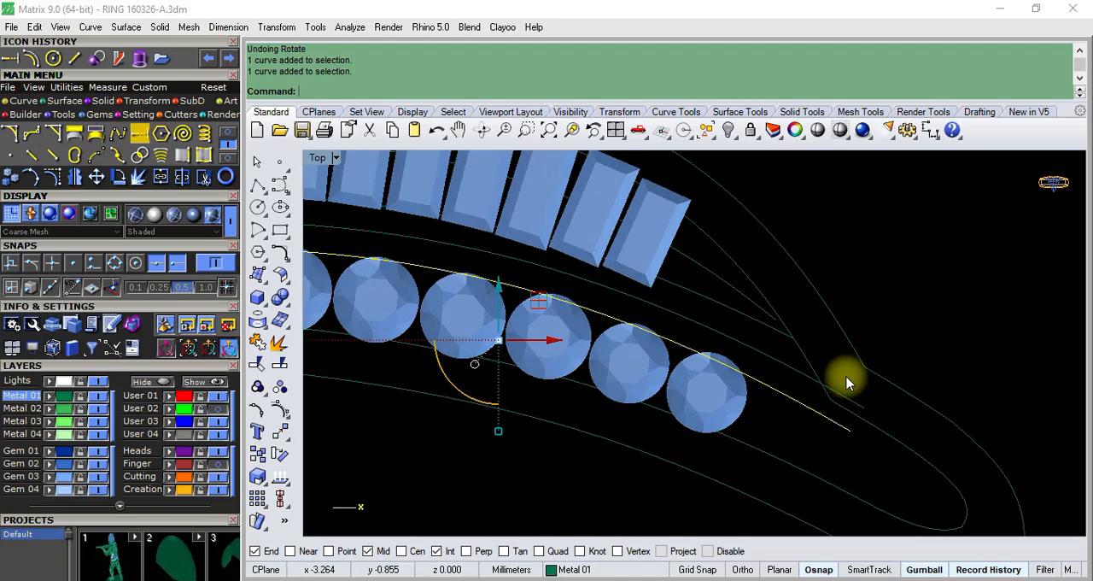
scroll(783, 366, down, 3)
scroll(782, 363, down, 2)
click(391, 310)
scroll(852, 329, up, 2)
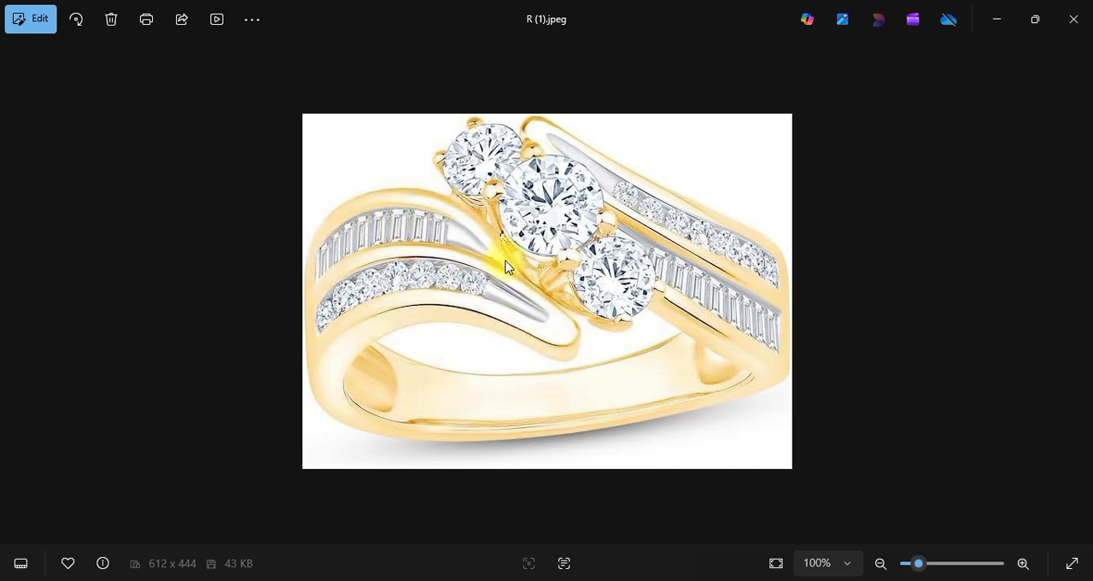
click(996, 21)
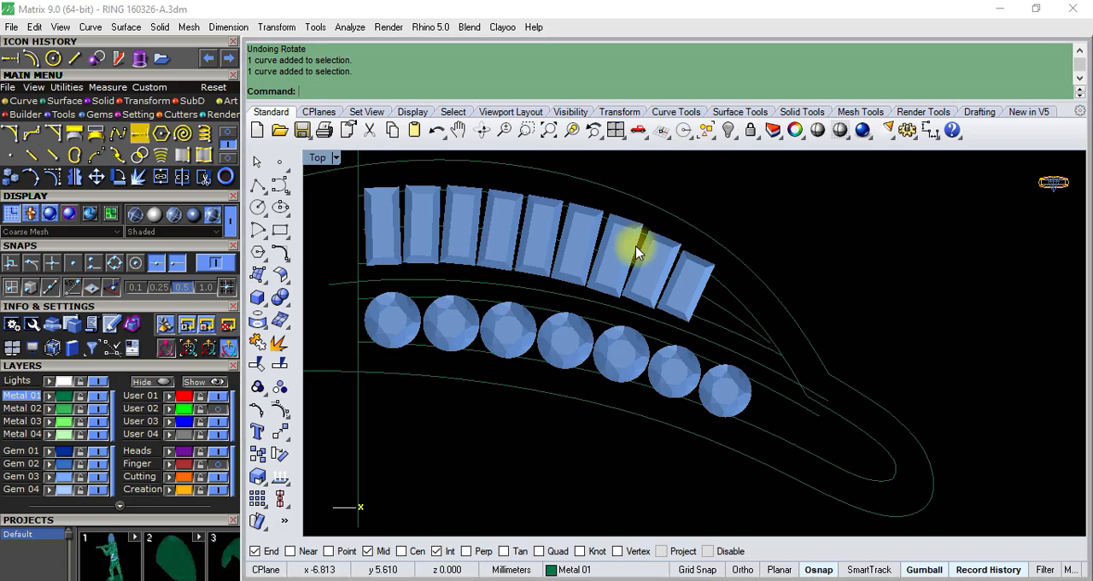
- Select both border curves, examine where they end relative to the inner outlines at the tip, and clear the selection
click(732, 339)
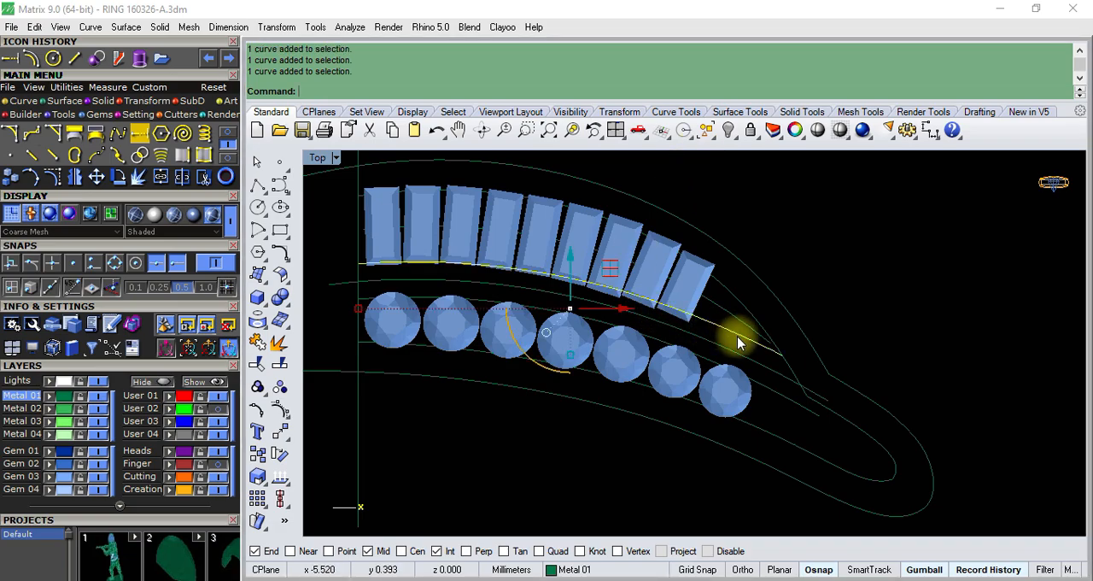
shift+click(801, 408)
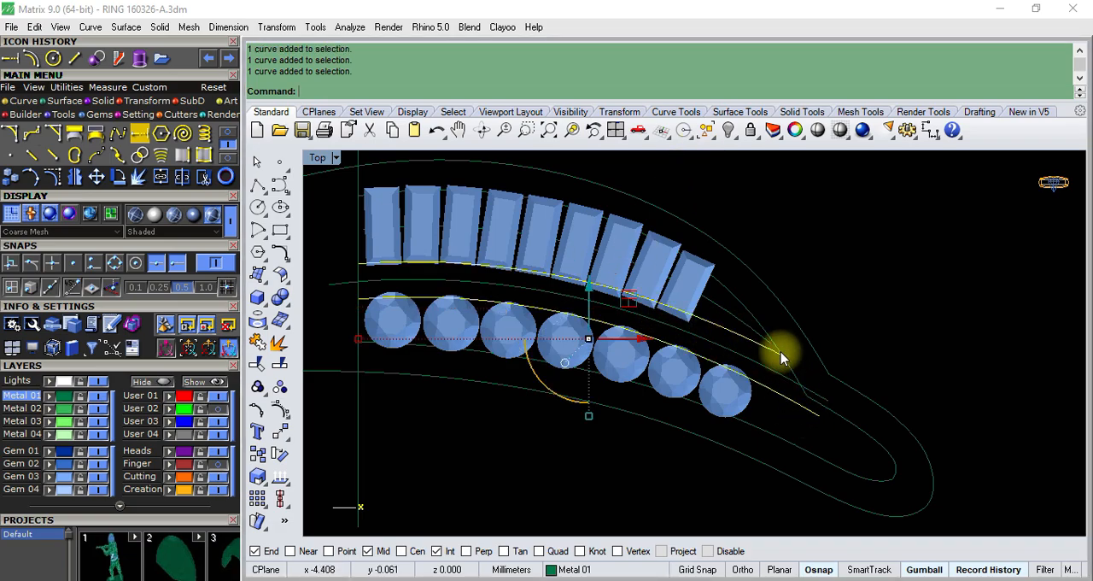
scroll(779, 381, down, 2)
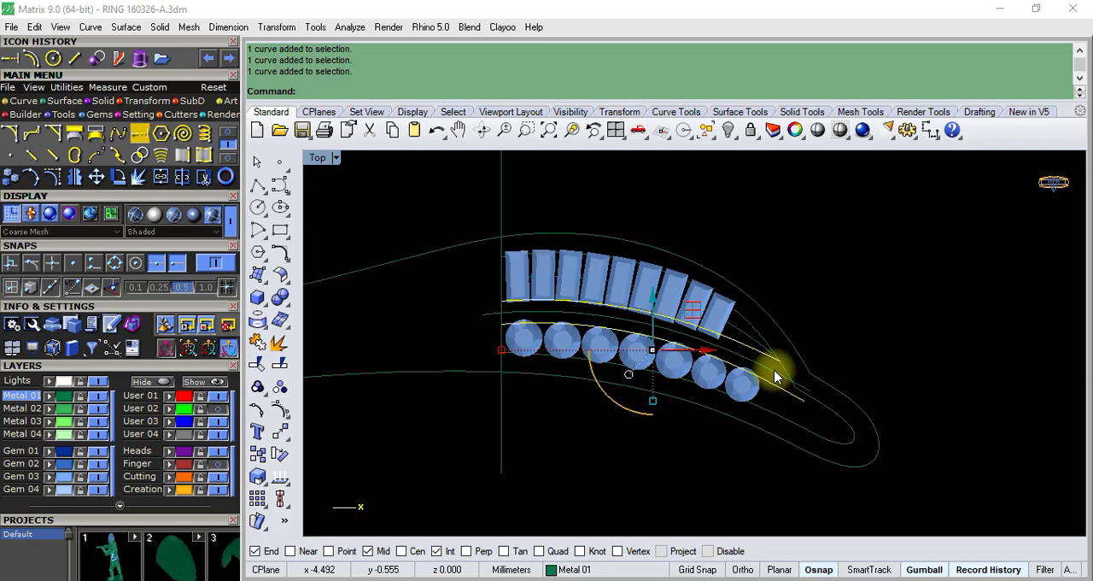
scroll(839, 402, up, 1)
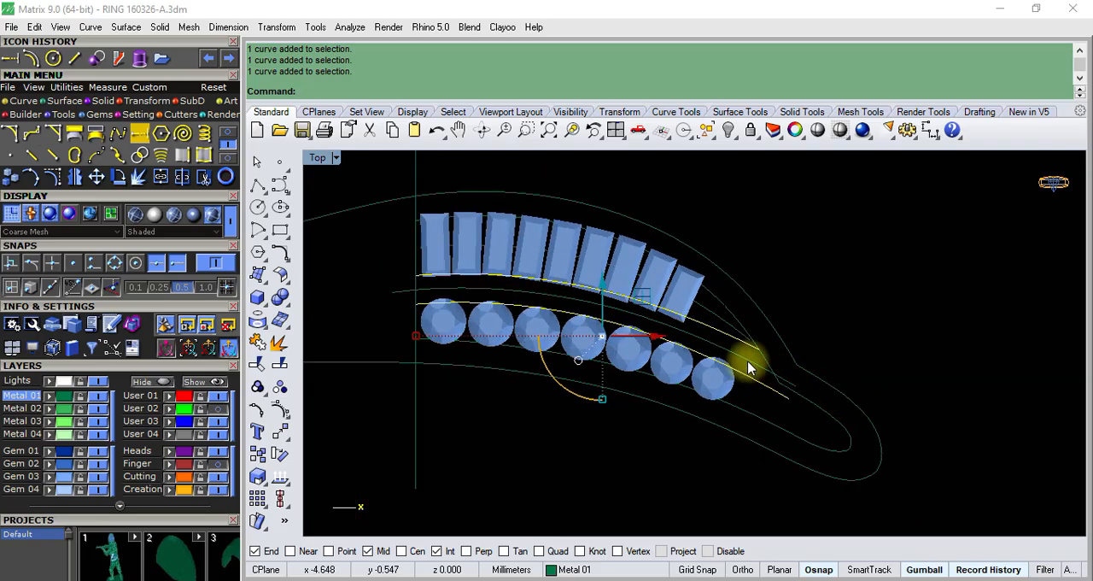
scroll(756, 361, up, 1)
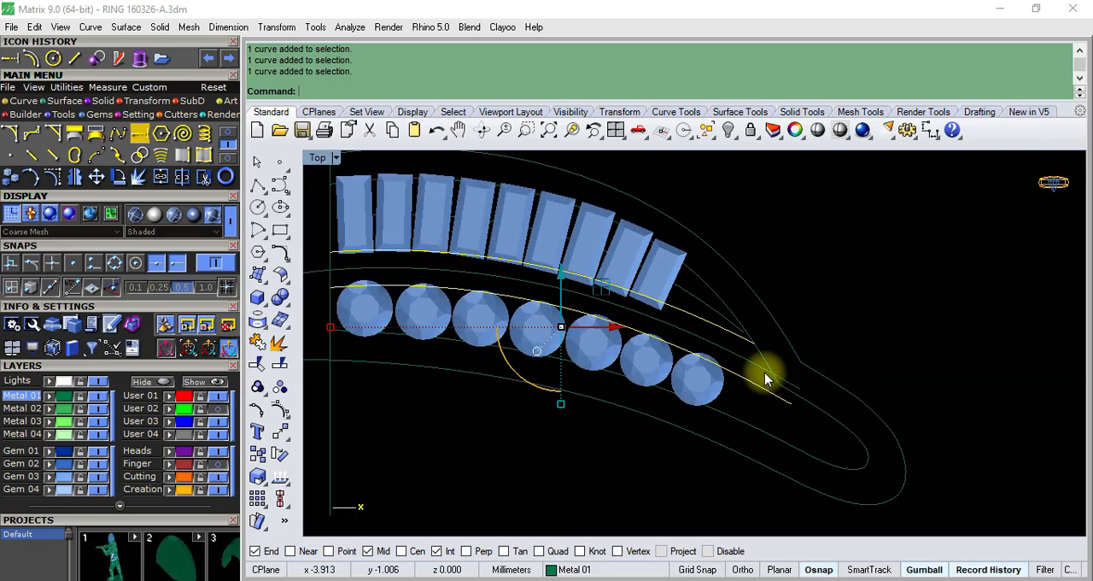
key(Escape)
- Display the control points of the round-gem-side border curve and examine its end near the tip
click(767, 385)
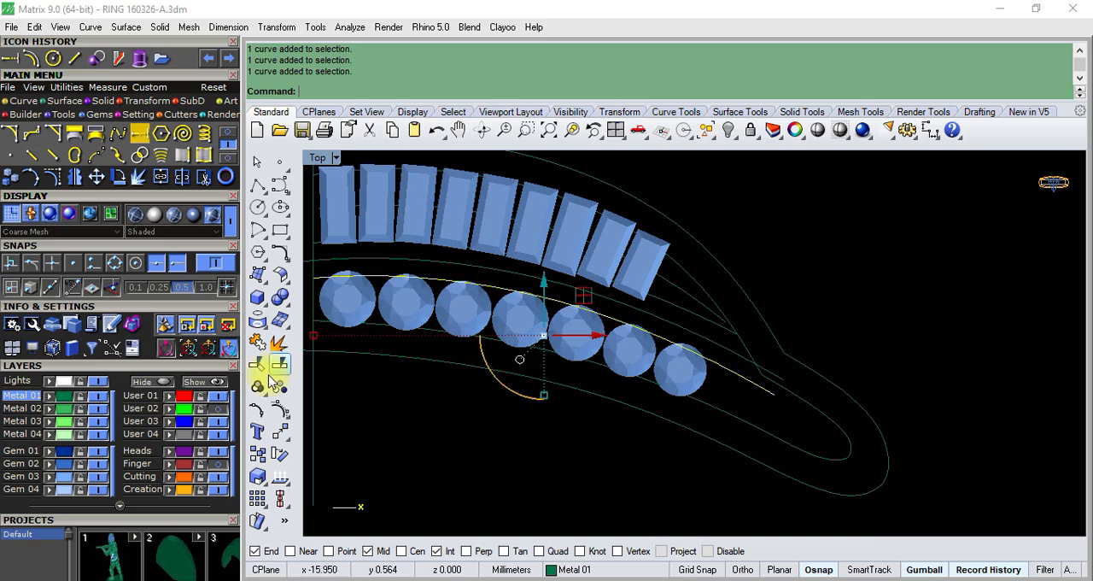
click(278, 414)
scroll(773, 391, up, 2)
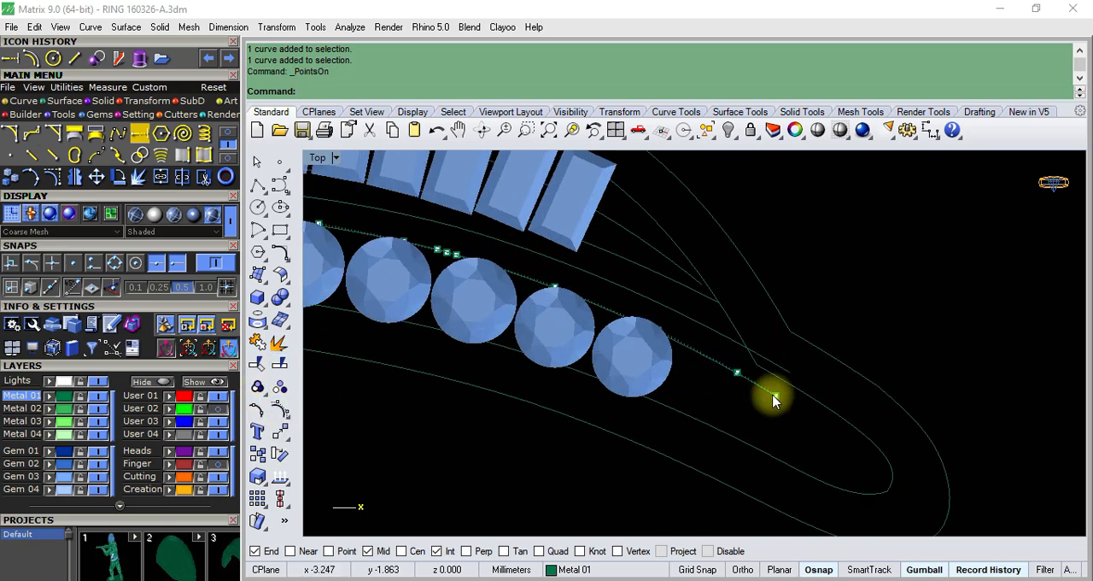
scroll(768, 393, down, 2)
scroll(763, 378, up, 4)
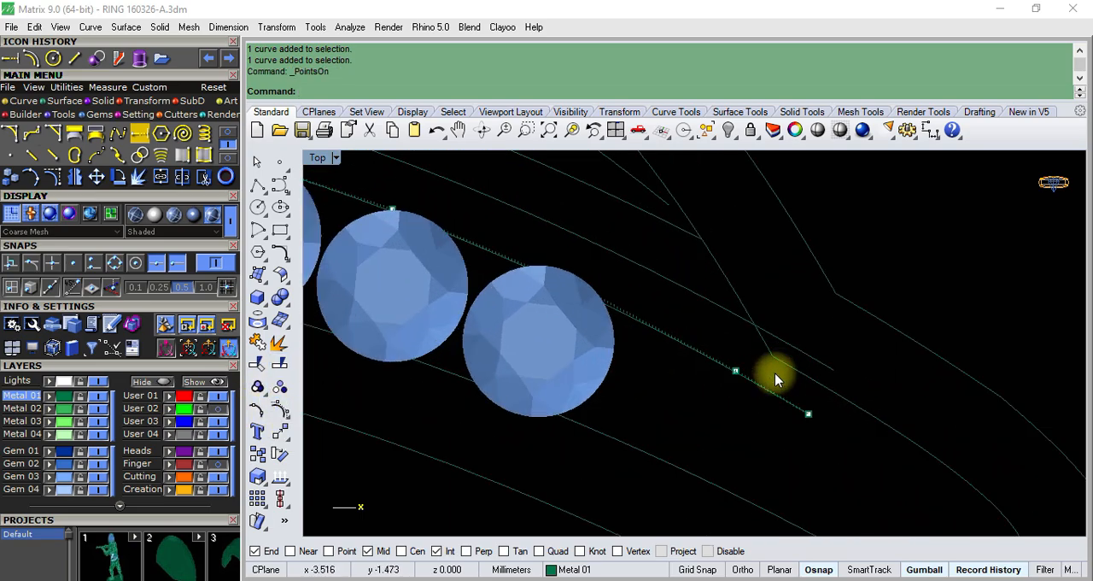
scroll(769, 376, down, 2)
scroll(664, 374, up, 3)
- Examine the row of round gems against the border curve, then clear the selection and turn off the curve's control points
click(661, 375)
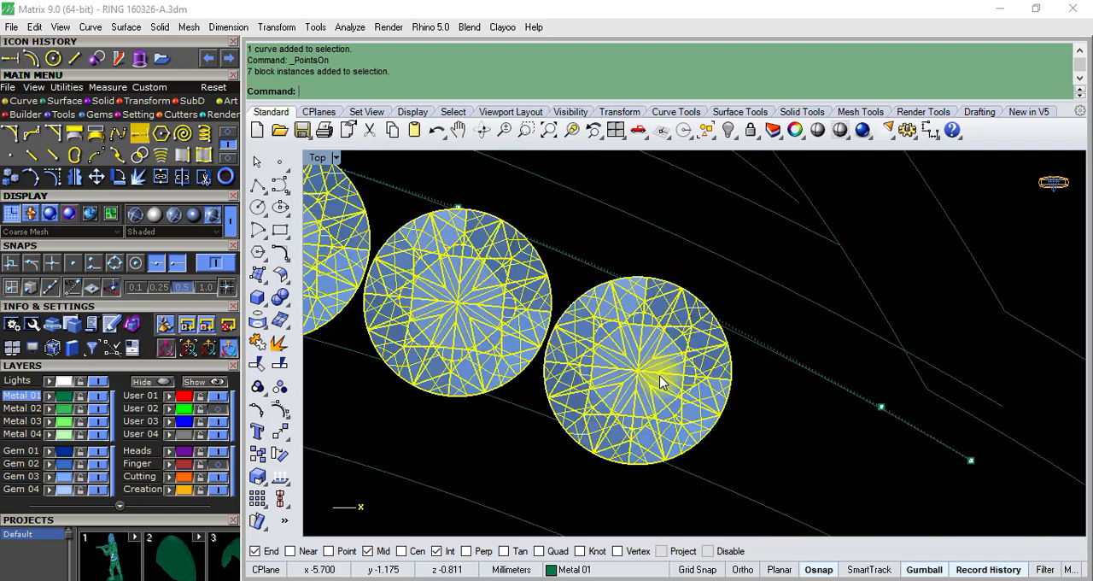
scroll(716, 321, down, 2)
scroll(715, 321, down, 3)
scroll(721, 342, up, 2)
key(Escape)
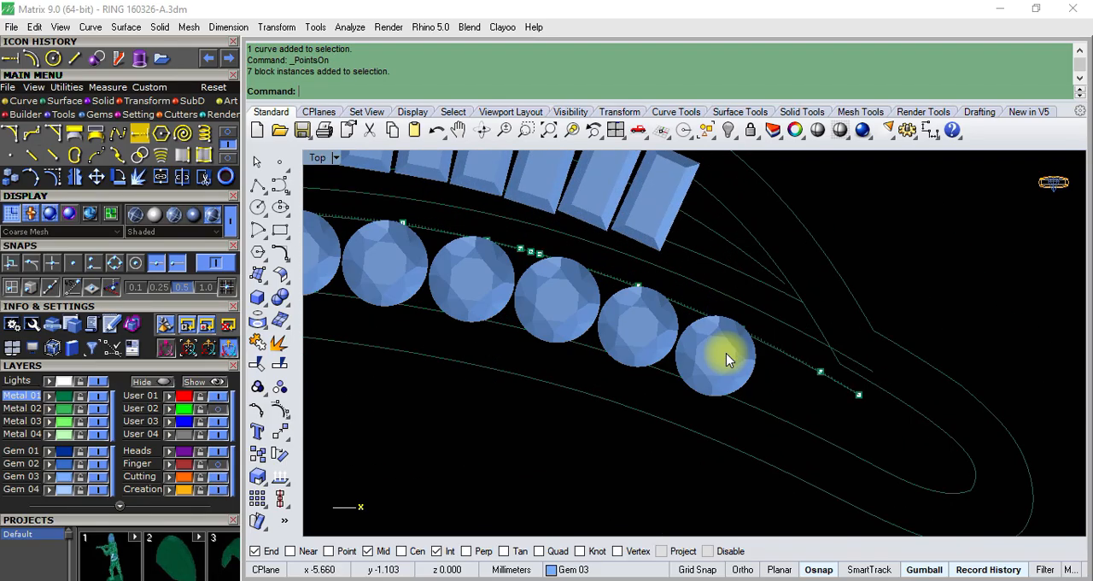
click(725, 357)
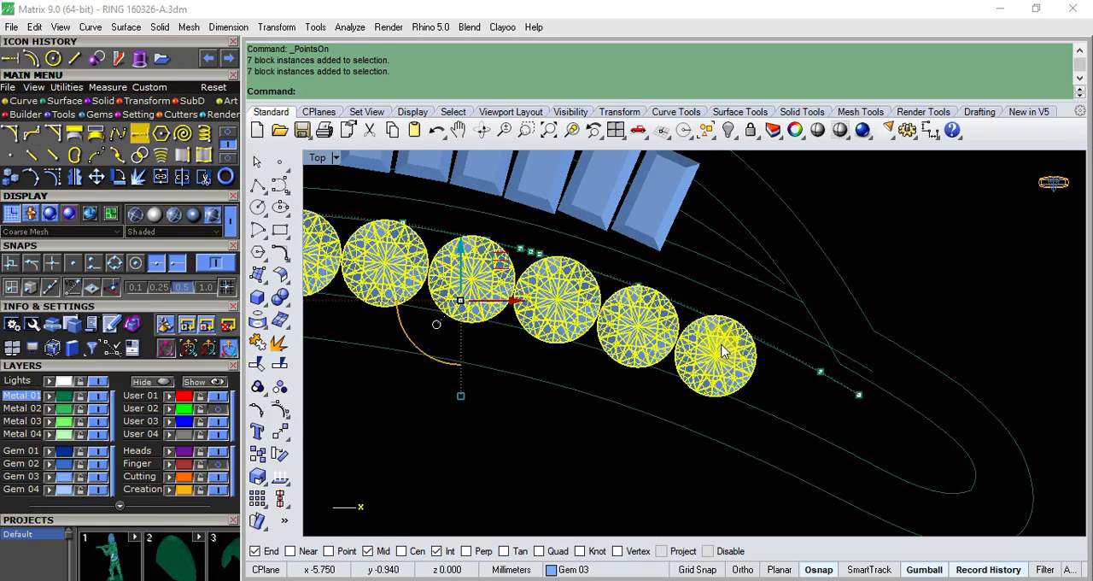
scroll(721, 350, down, 3)
scroll(444, 289, up, 4)
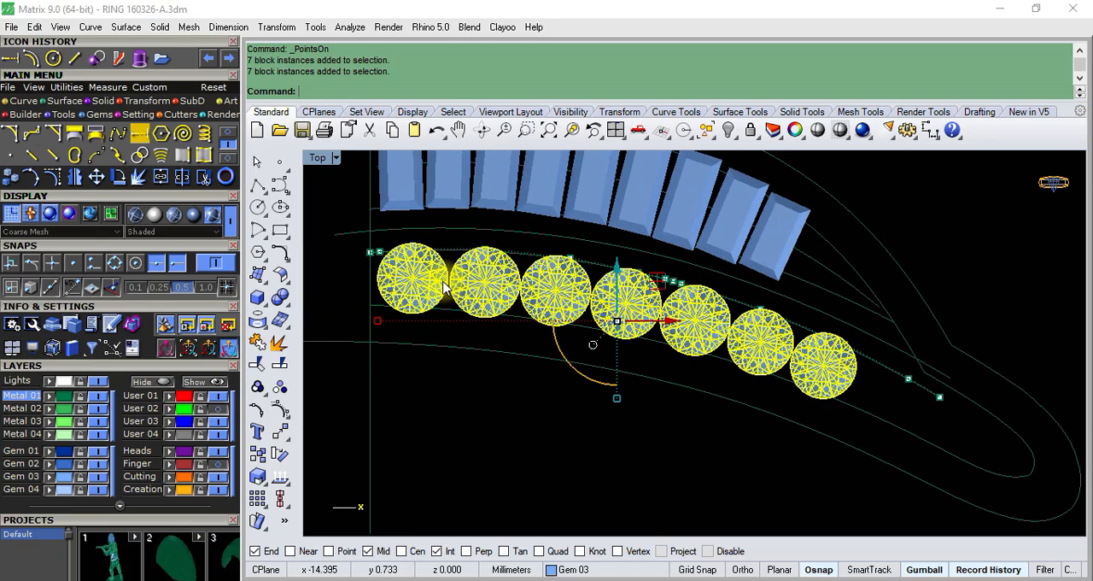
scroll(544, 319, down, 4)
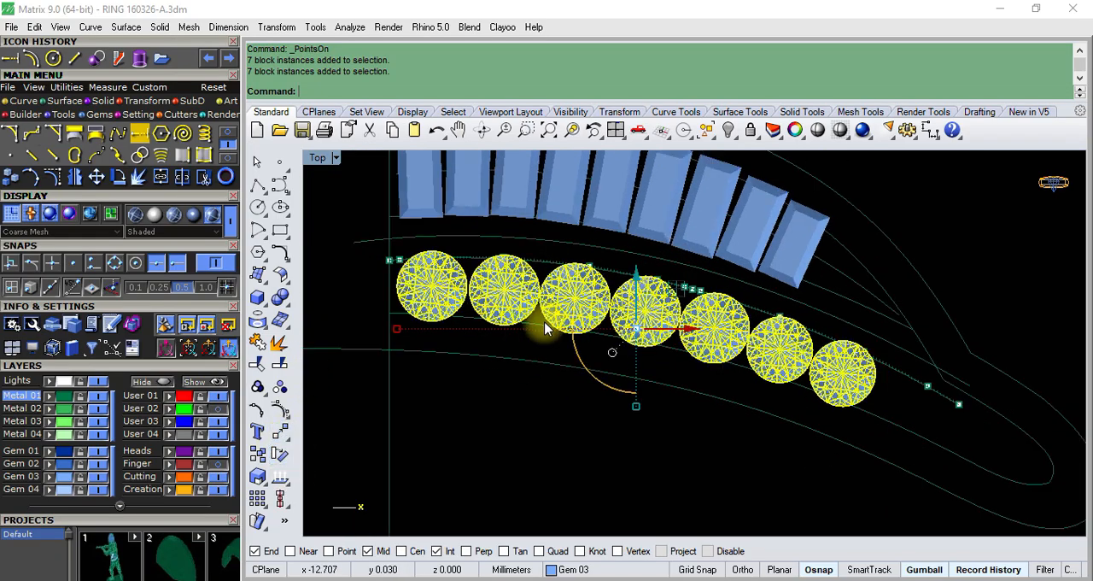
key(Escape)
key(Escape)
- Examine the middle curve between the two gem rows, from the vertical line to the tip
click(844, 350)
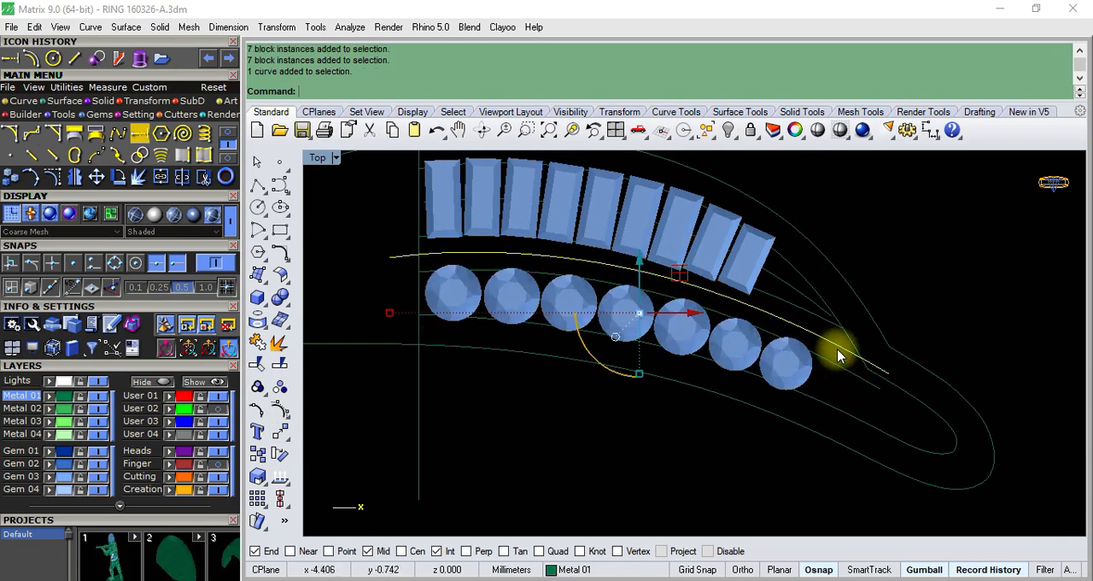
scroll(671, 325, down, 3)
scroll(512, 295, up, 5)
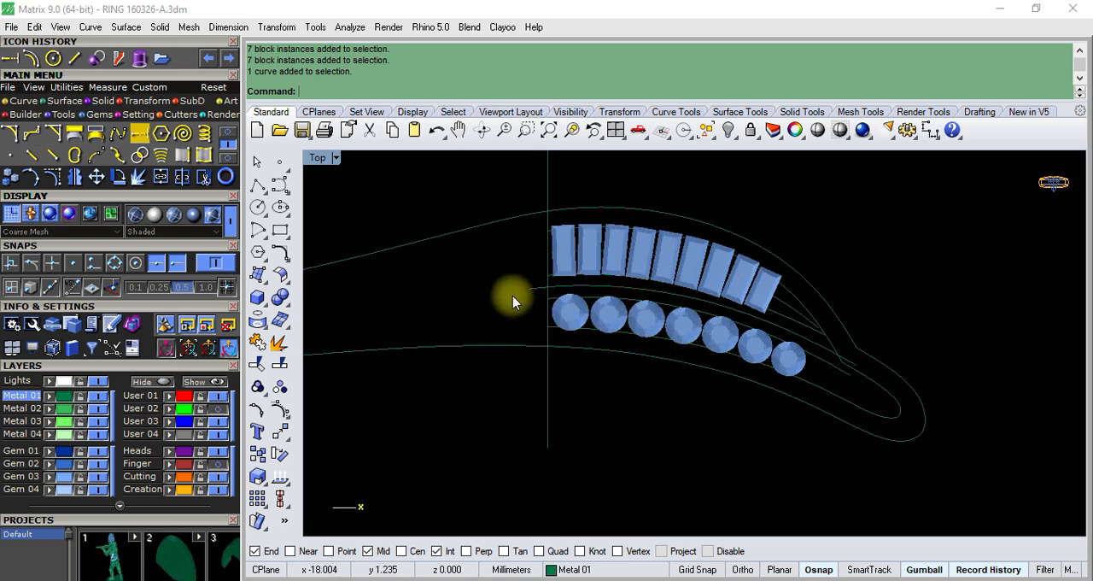
scroll(714, 251, down, 3)
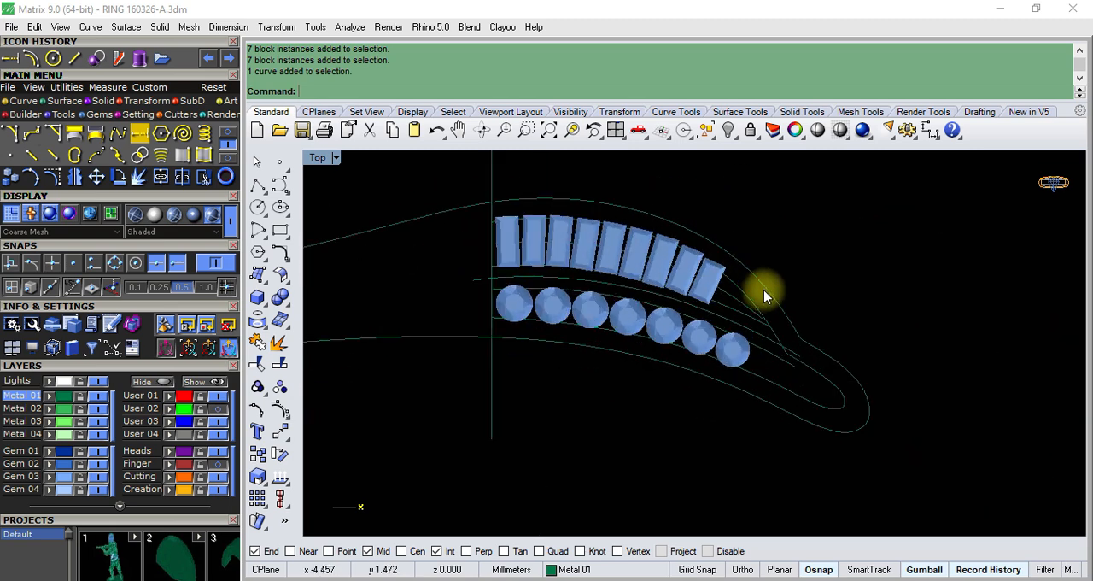
scroll(707, 273, up, 3)
scroll(727, 298, up, 2)
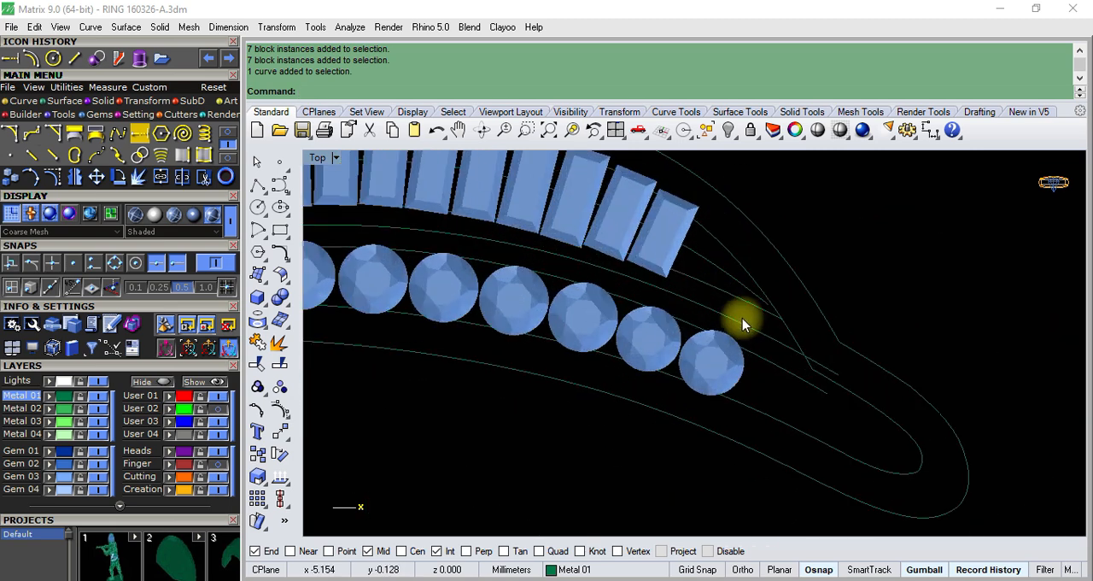
- Identify the layer of the baguette and round gems, clear the selection, and hide the Gem 03 layer
scroll(739, 320, down, 4)
click(646, 258)
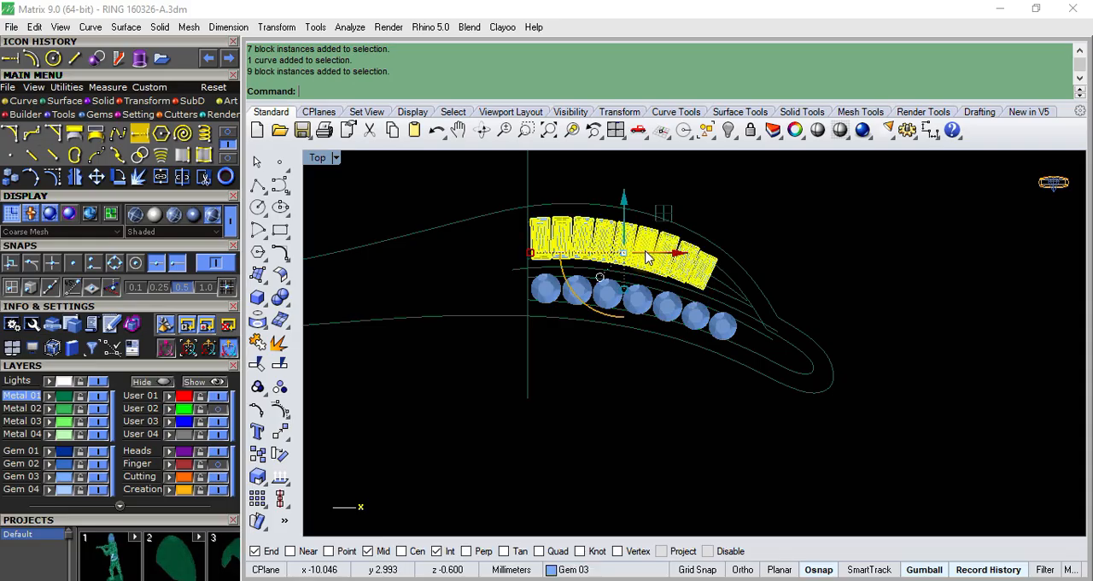
shift+click(665, 310)
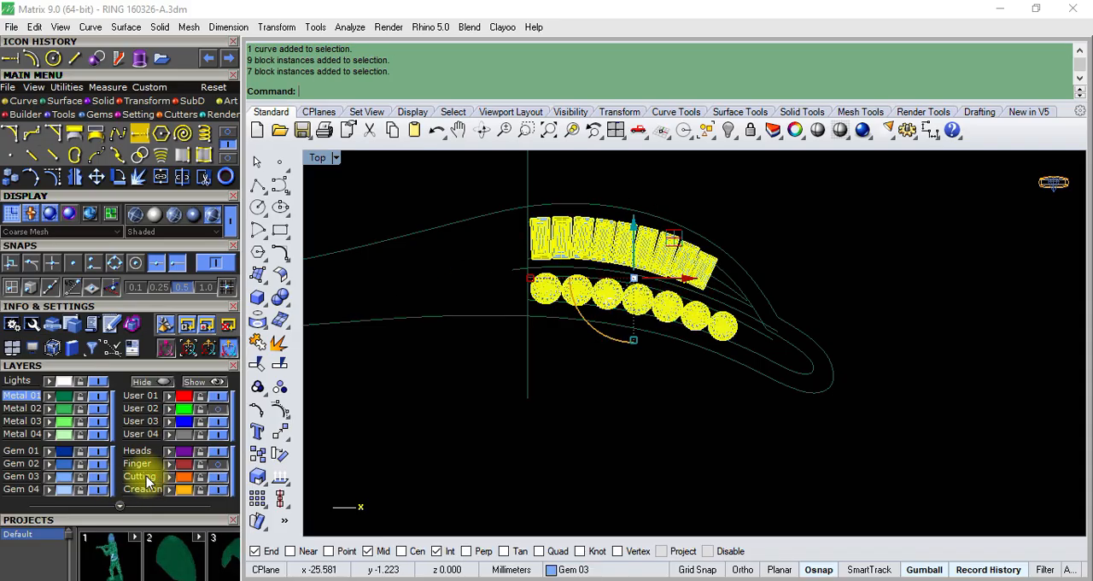
key(Escape)
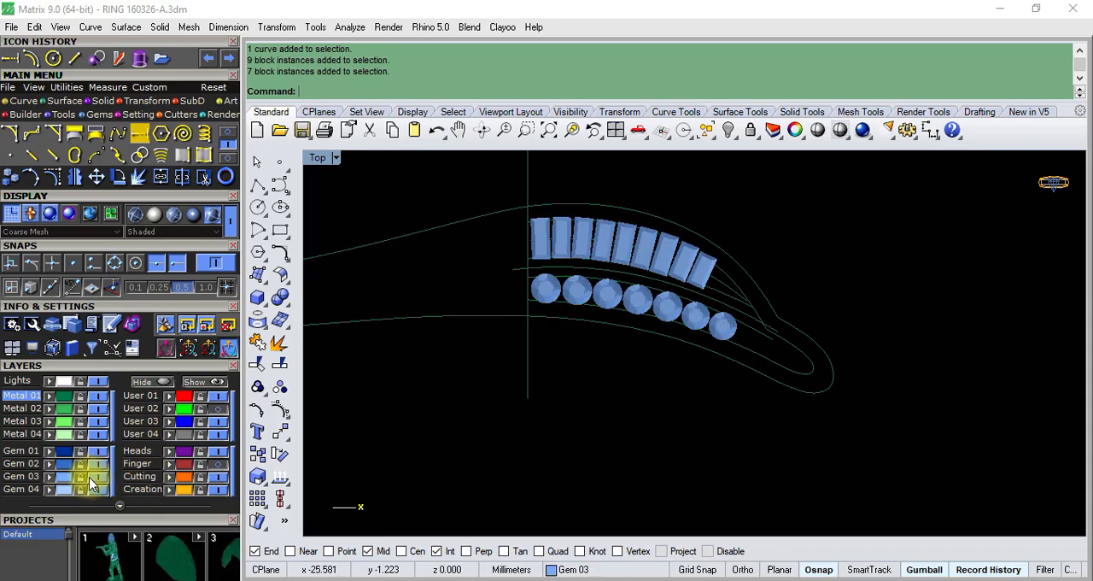
click(97, 478)
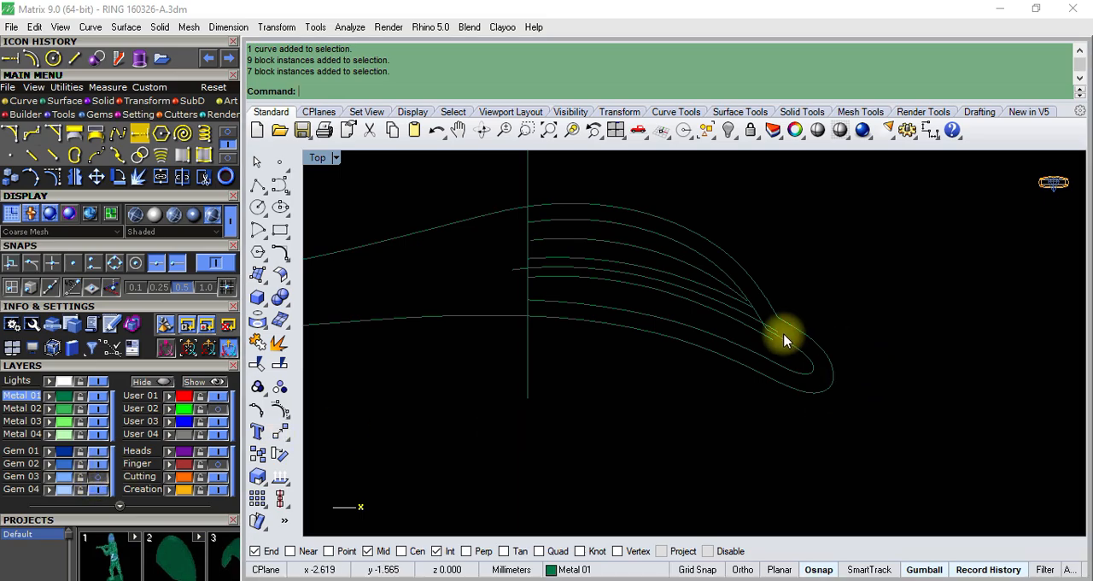
- Hide the middle curve between the two gem rows and clear the selection
click(741, 312)
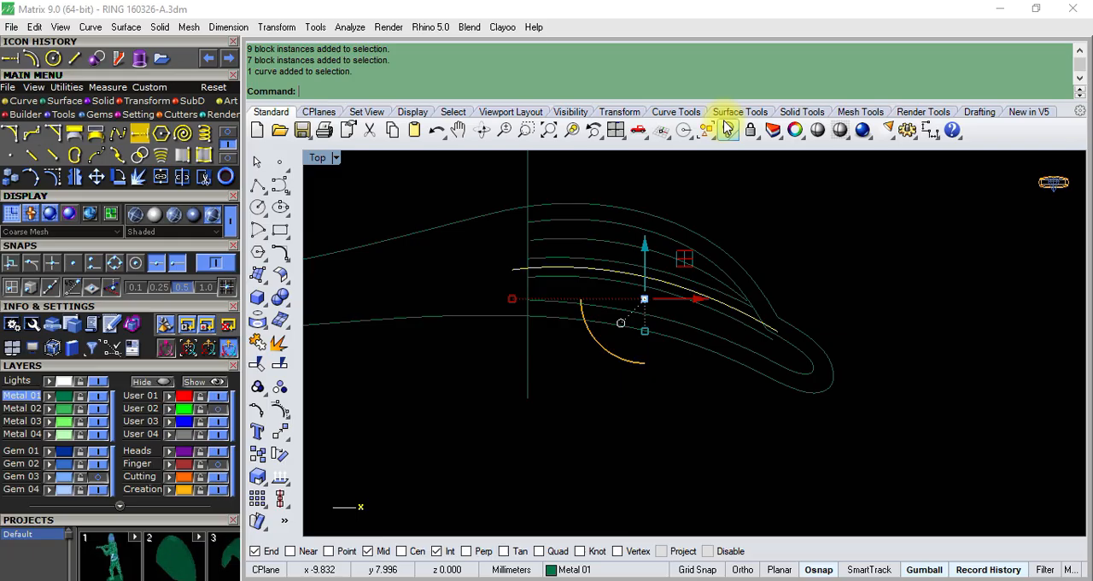
click(728, 131)
click(736, 351)
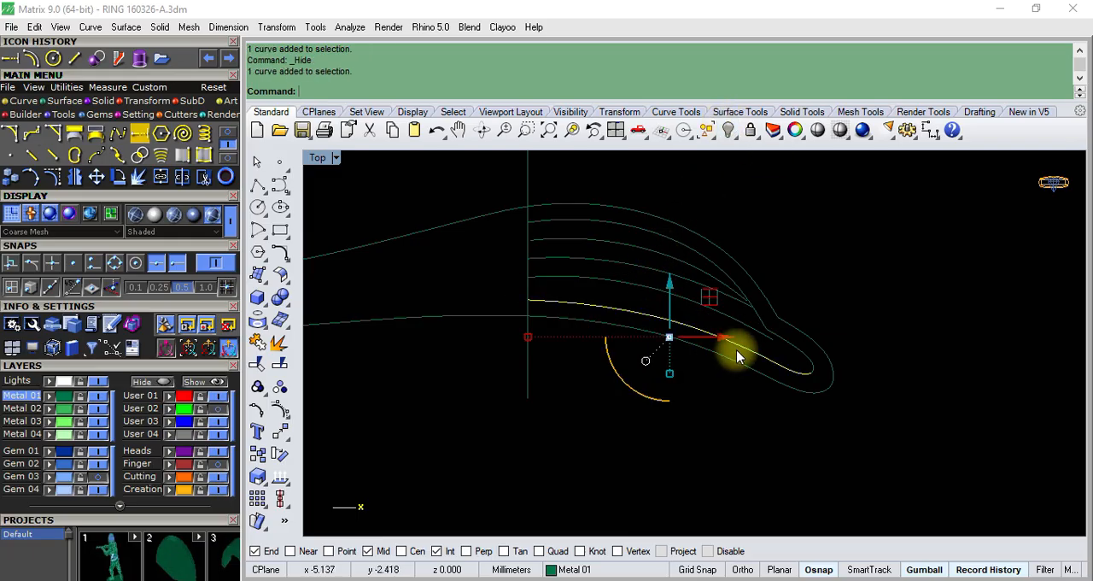
key(Escape)
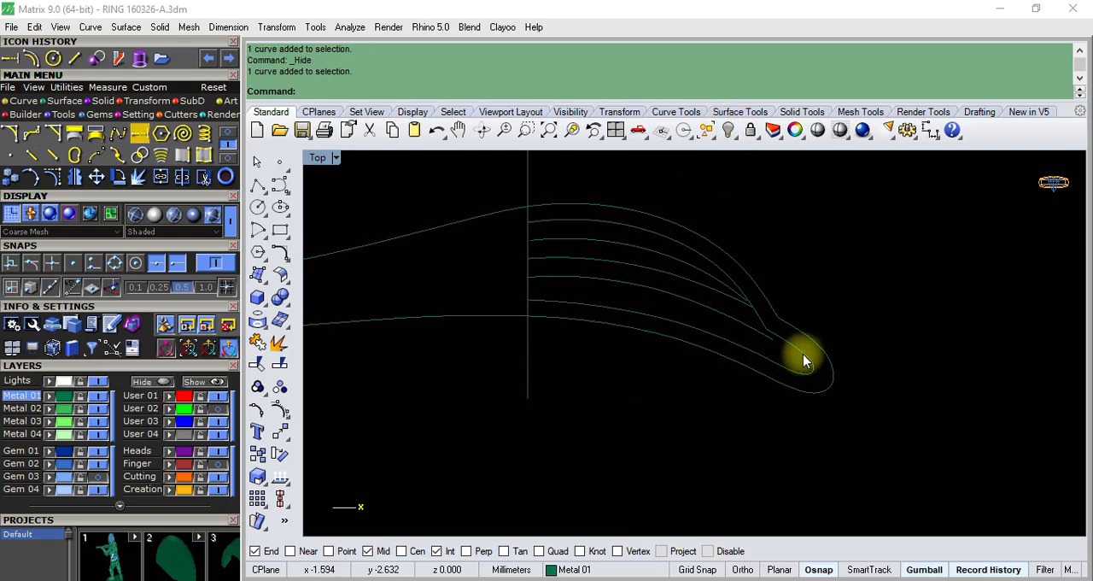
click(553, 221)
key(Escape)
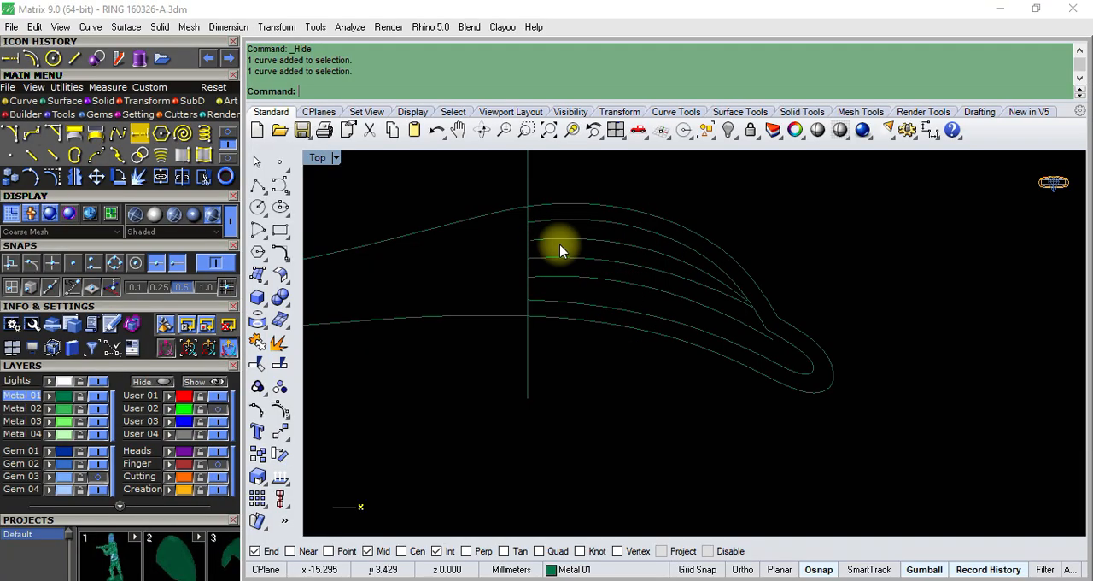
- Display the control points of the short curve in the upper row and examine its end near the vertical line
scroll(542, 247, up, 3)
click(539, 244)
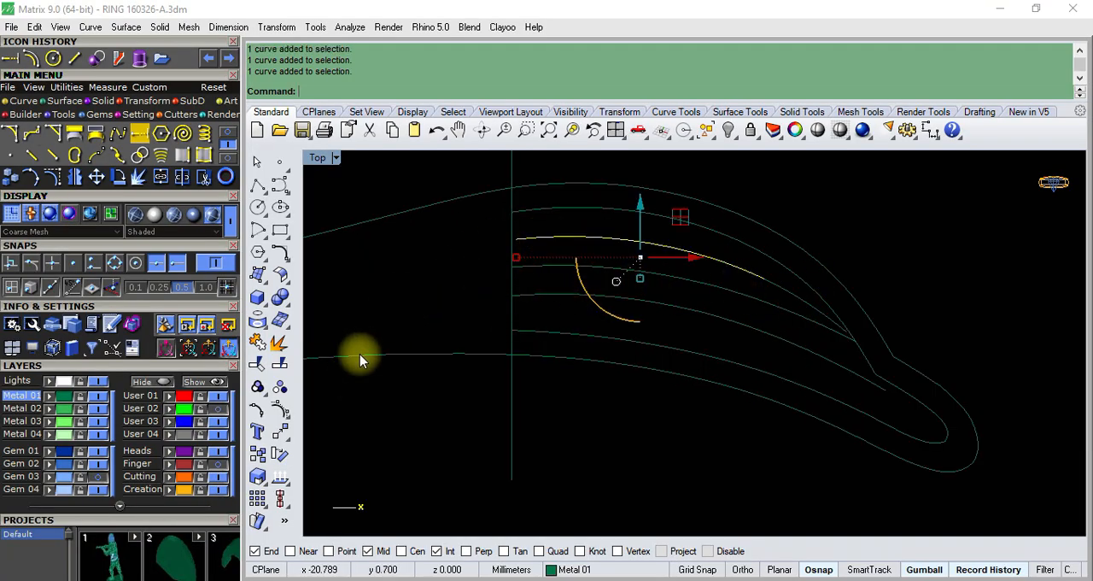
click(286, 410)
scroll(512, 239, up, 3)
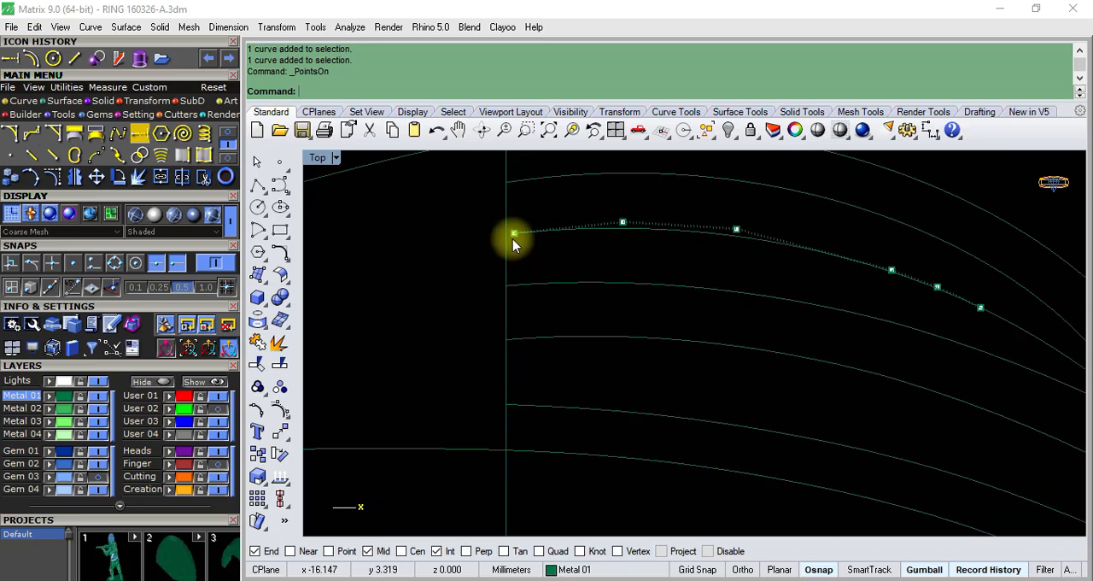
scroll(512, 238, down, 4)
scroll(760, 299, up, 2)
scroll(759, 306, down, 2)
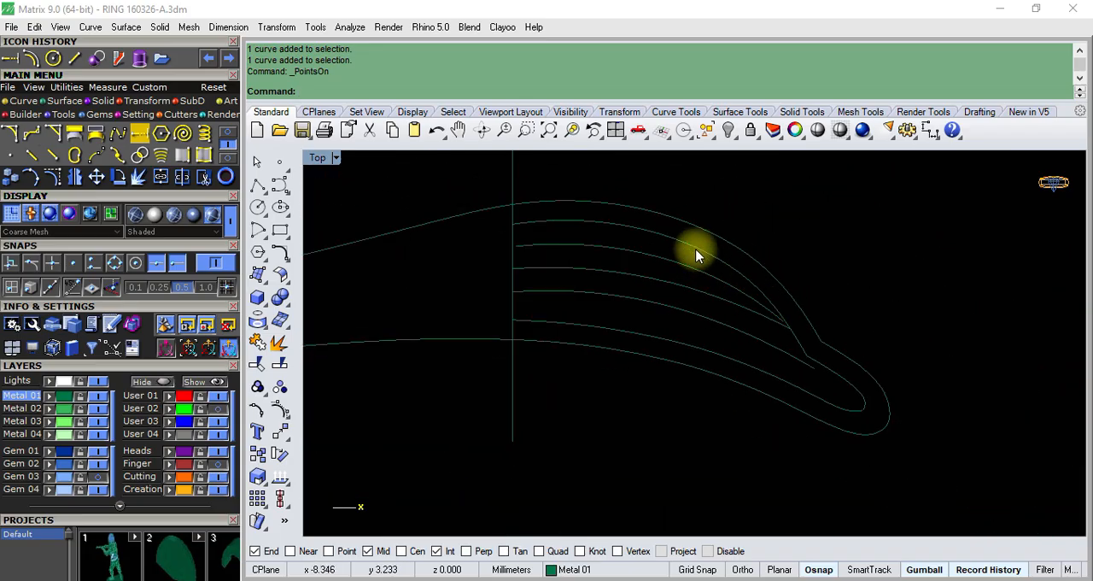
- Join the two segments of the upper inner outline, running from the vertical line to the corner near the tip
click(696, 253)
click(787, 300)
scroll(790, 307, down, 2)
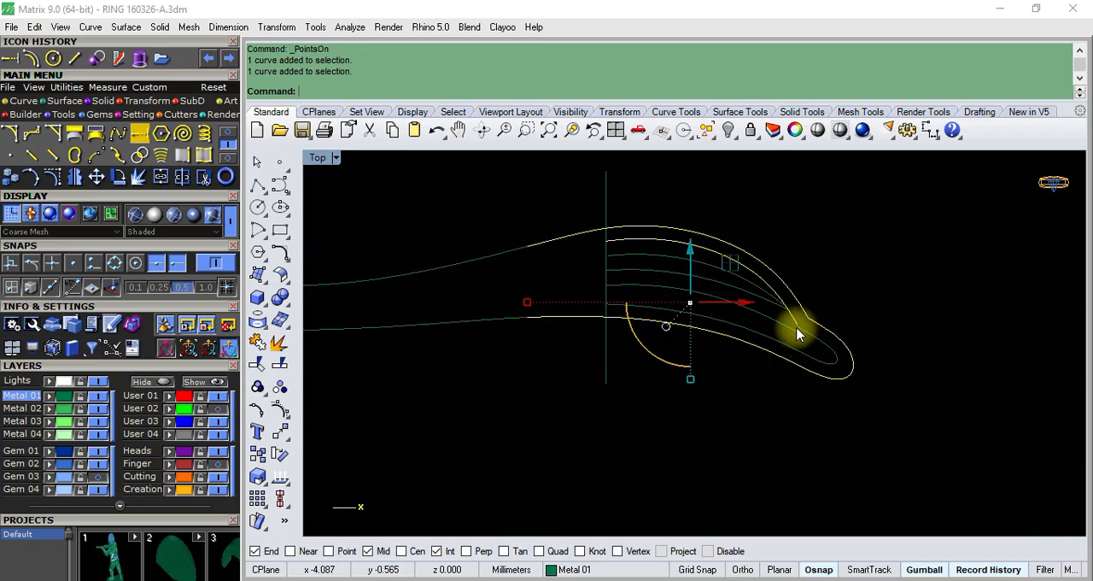
scroll(800, 354, up, 2)
scroll(777, 316, up, 6)
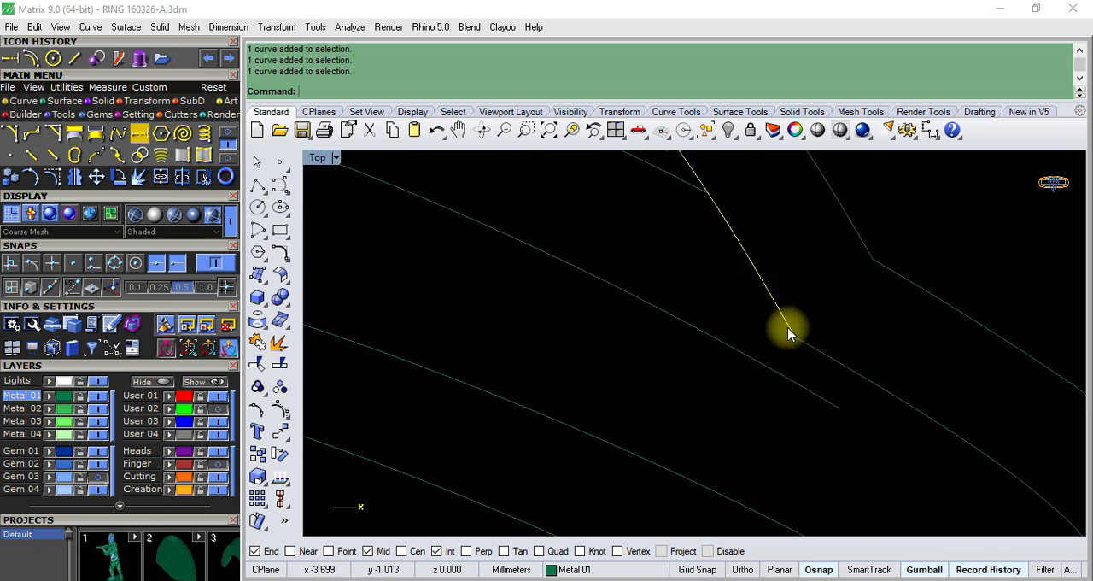
scroll(786, 324, down, 7)
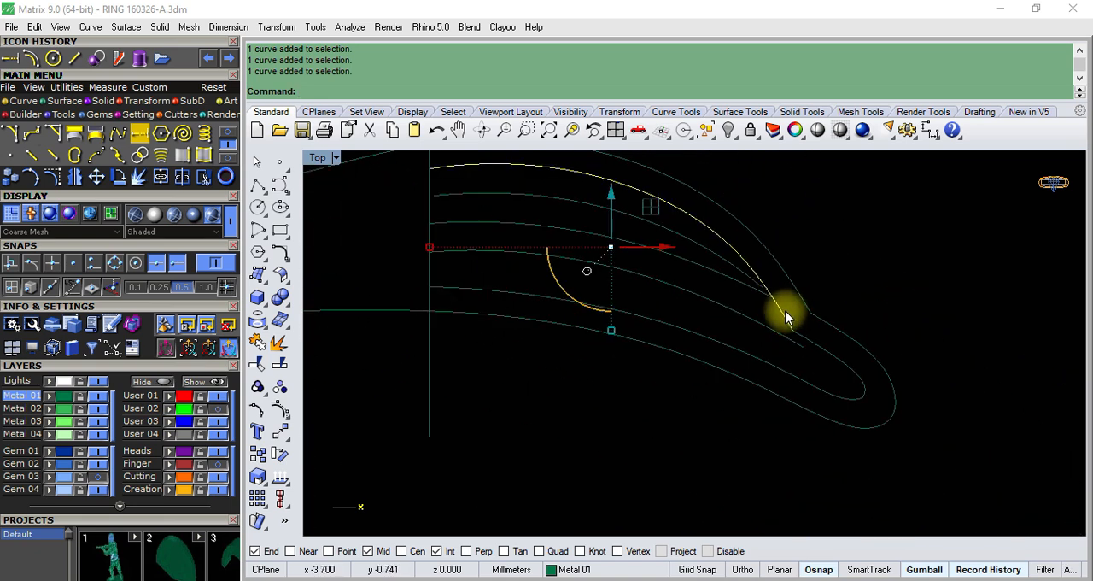
click(257, 341)
scroll(785, 298, up, 5)
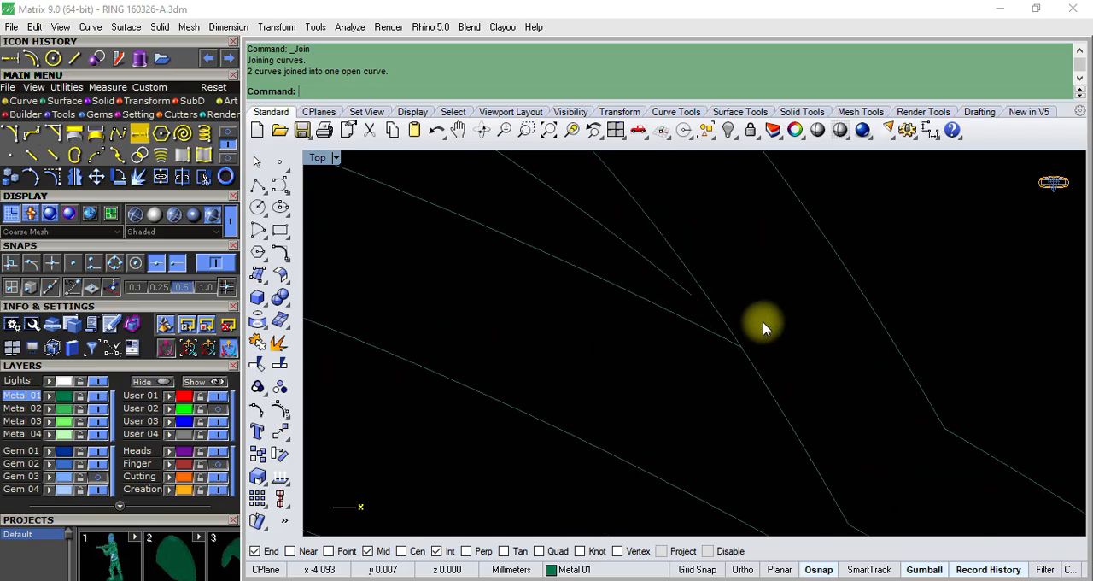
scroll(763, 328, down, 5)
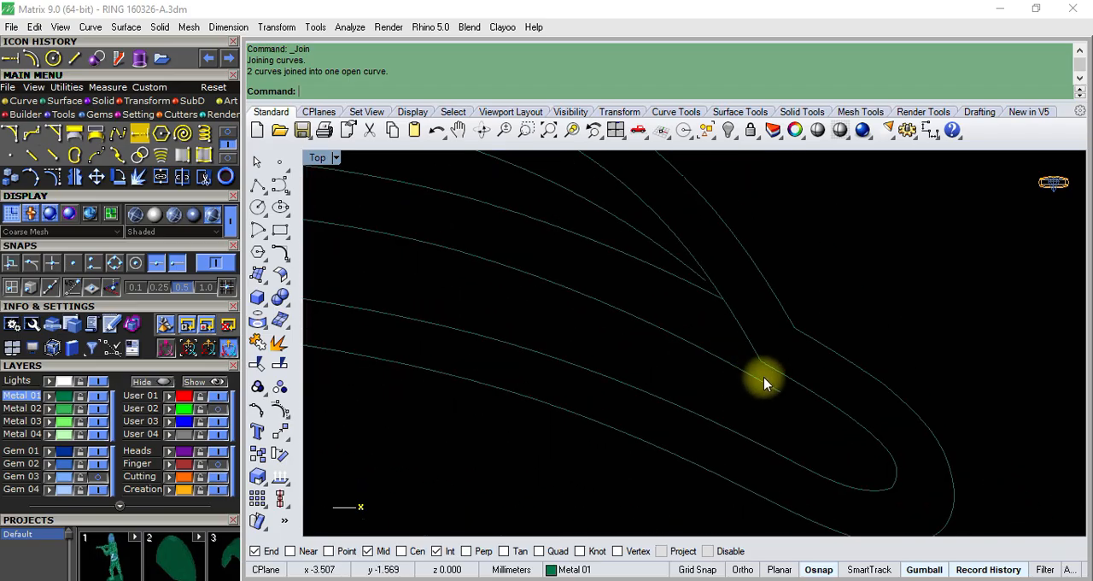
- Stretch the lower divider curve's end point onto the inner outline near the tip and raise the neighbouring control point to smooth the bend
click(763, 383)
scroll(725, 353, down, 2)
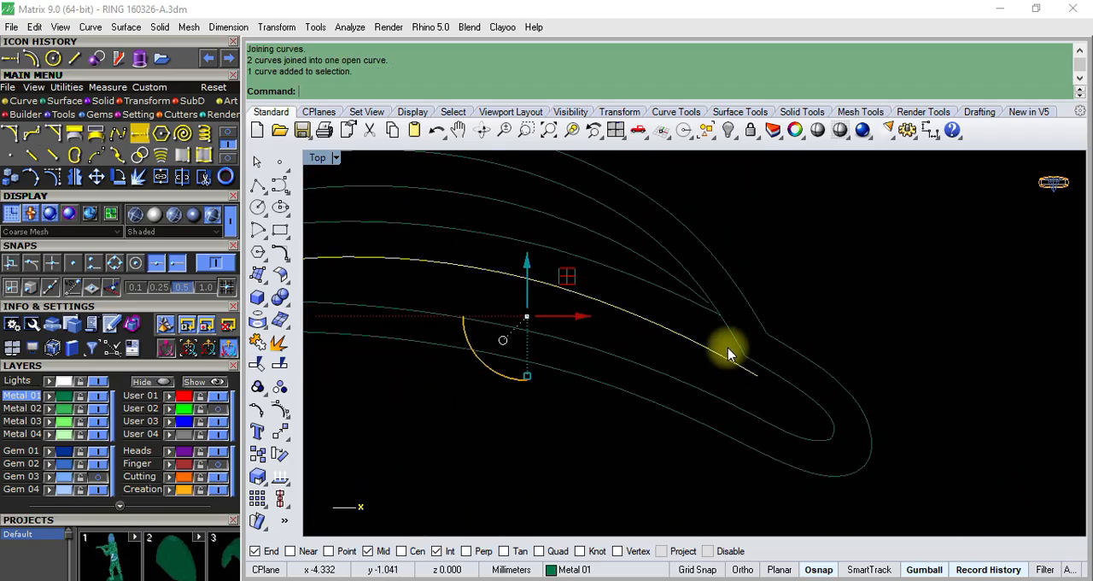
click(278, 414)
scroll(793, 361, up, 6)
click(801, 366)
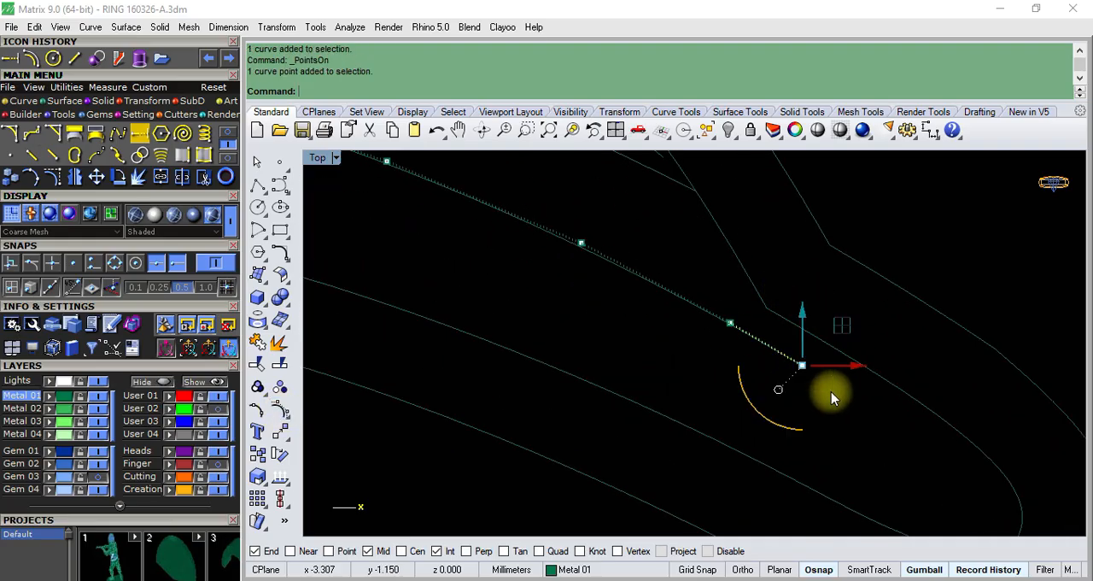
drag(841, 324, 946, 356)
click(730, 322)
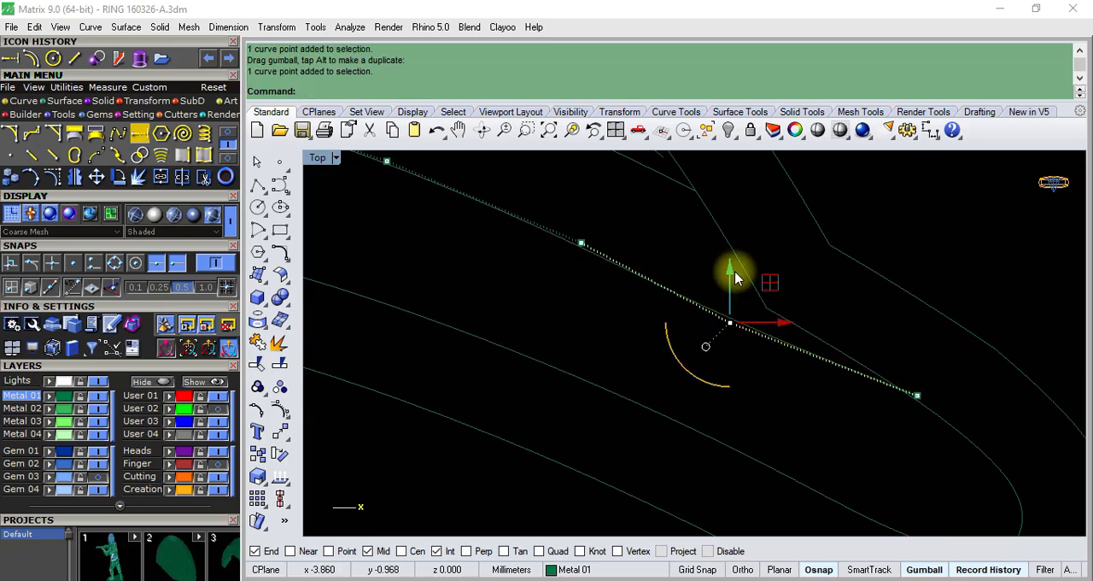
drag(736, 277, 767, 248)
scroll(683, 324, down, 6)
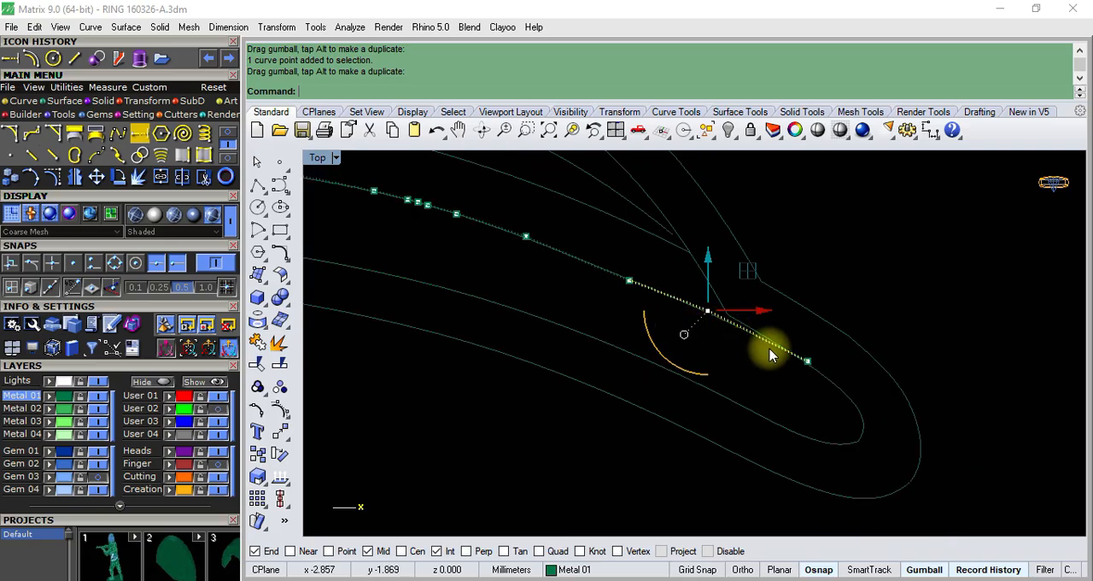
key(Escape)
key(Escape)
scroll(767, 349, down, 3)
scroll(762, 350, up, 3)
scroll(749, 344, down, 6)
scroll(713, 324, up, 6)
- Raise the lower divider curve's second-to-last control point slightly so it meets the inner outline, and turn off its control points
click(733, 325)
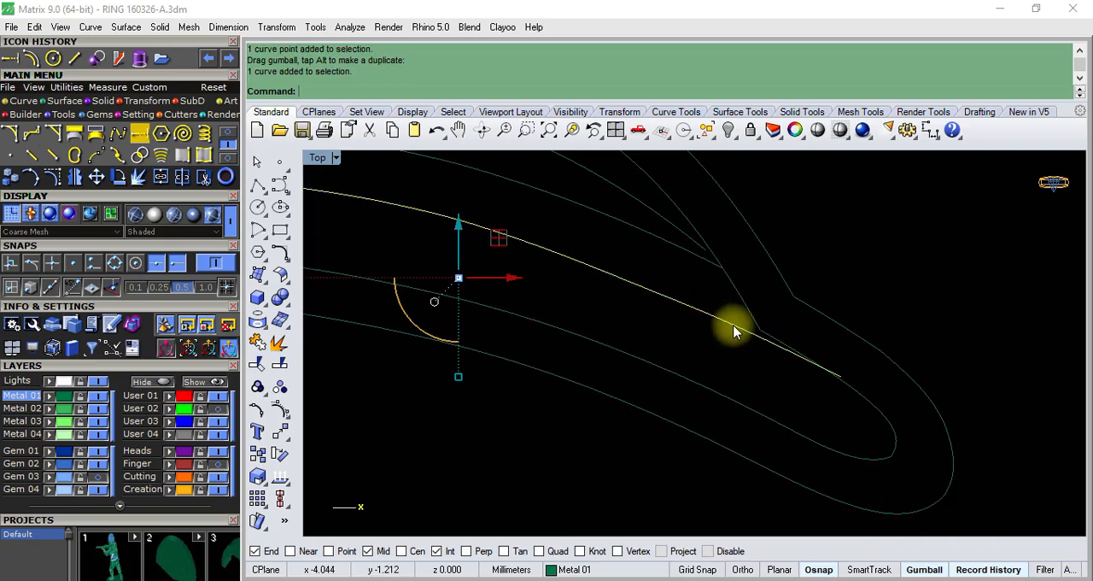
key(F10)
scroll(731, 332, up, 8)
drag(730, 293, 802, 378)
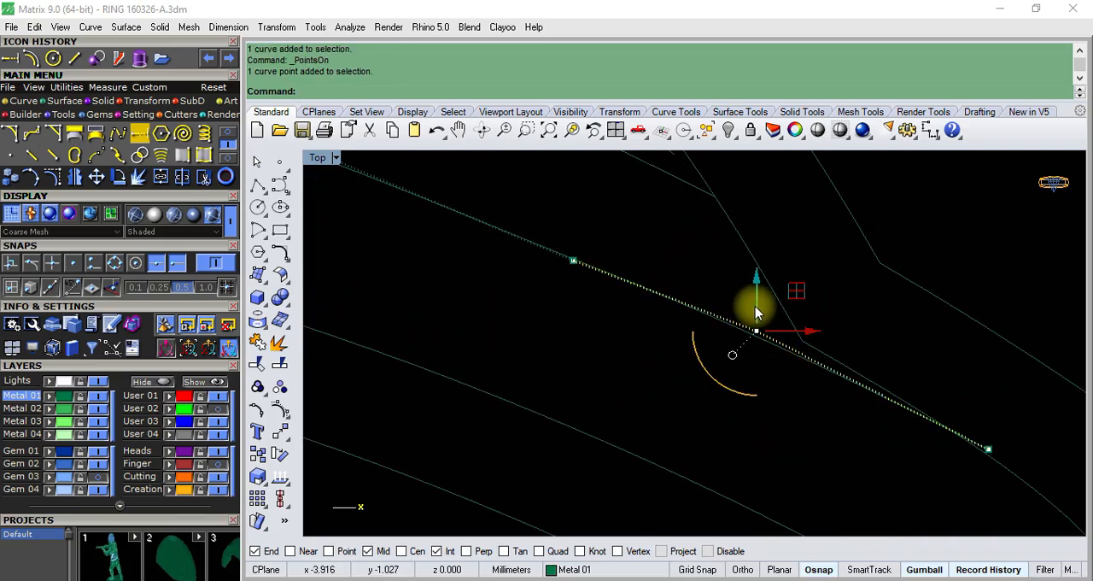
drag(756, 313, 779, 298)
scroll(743, 370, down, 5)
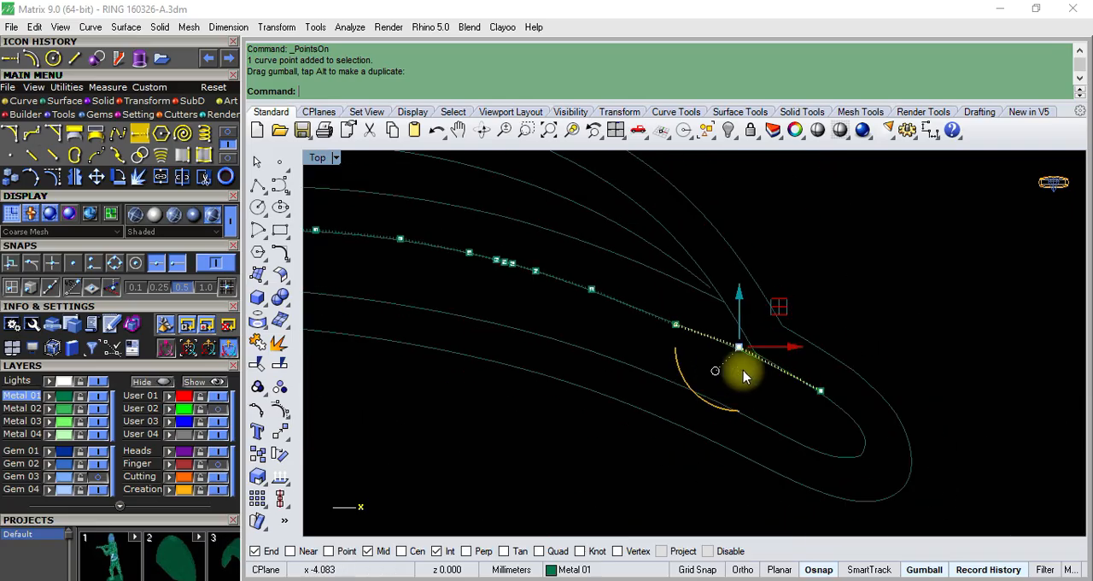
key(Escape)
key(Escape)
scroll(718, 360, down, 7)
- Trim the lower divider curve's overshooting end near the tip, using the inner curves as cutting objects
click(706, 340)
scroll(753, 361, down, 6)
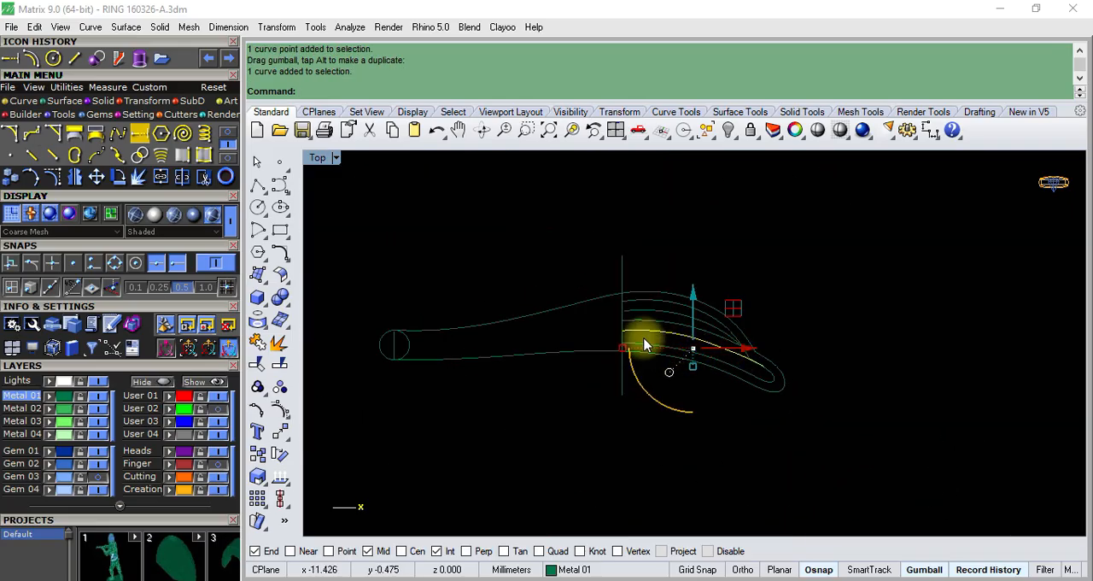
drag(571, 279, 883, 462)
click(258, 367)
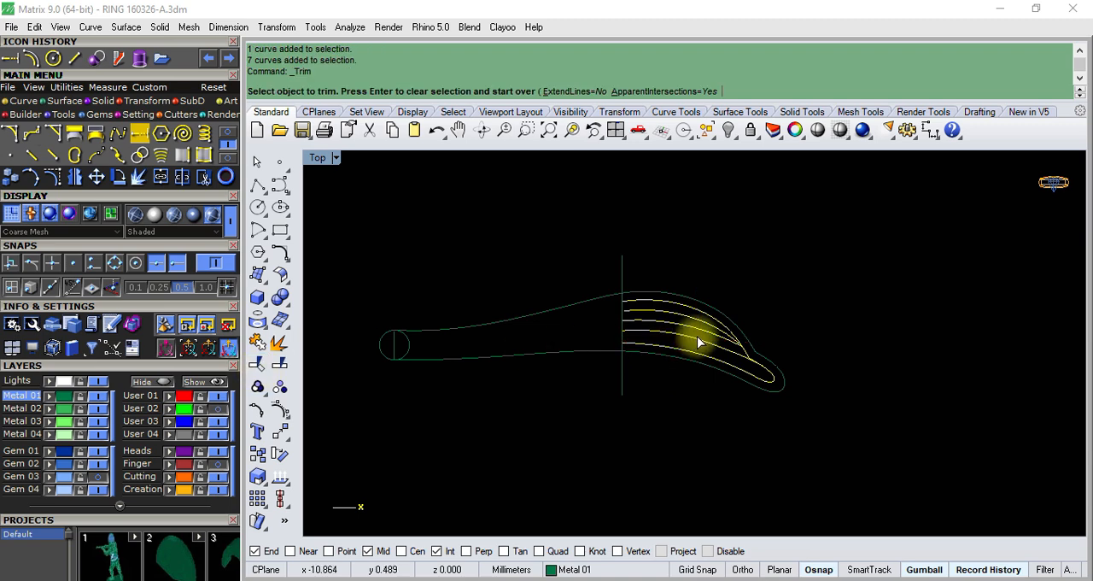
scroll(817, 370, up, 8)
scroll(829, 411, up, 5)
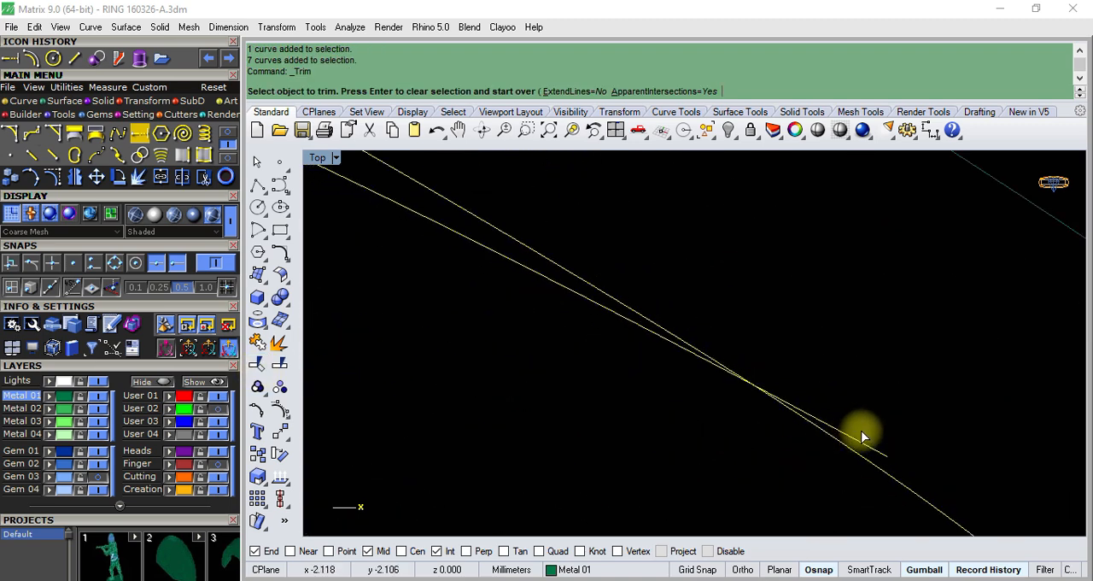
click(869, 442)
scroll(737, 381, down, 15)
scroll(767, 286, down, 6)
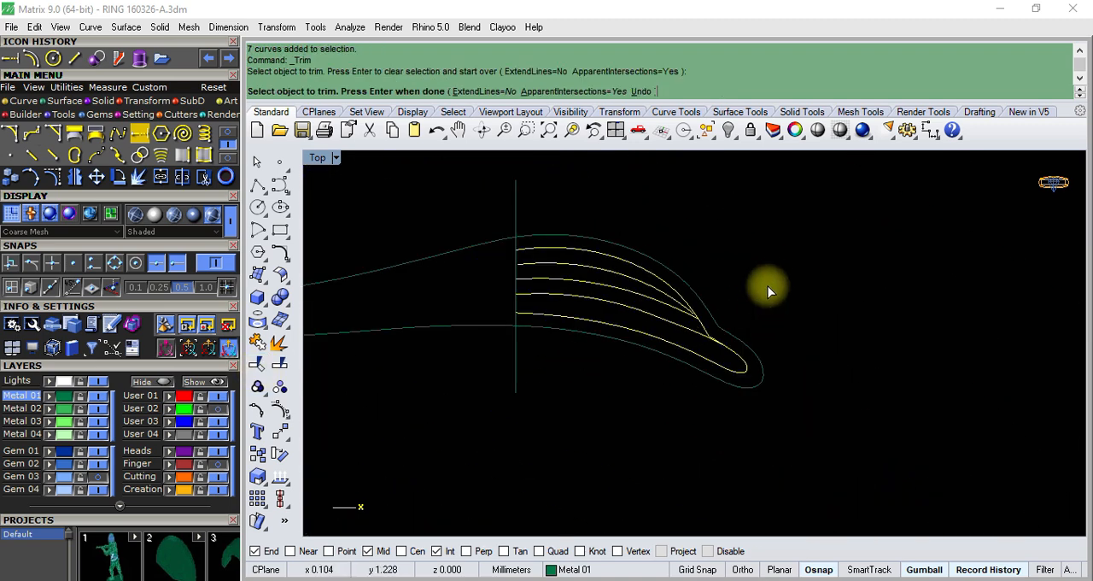
key(Return)
click(776, 277)
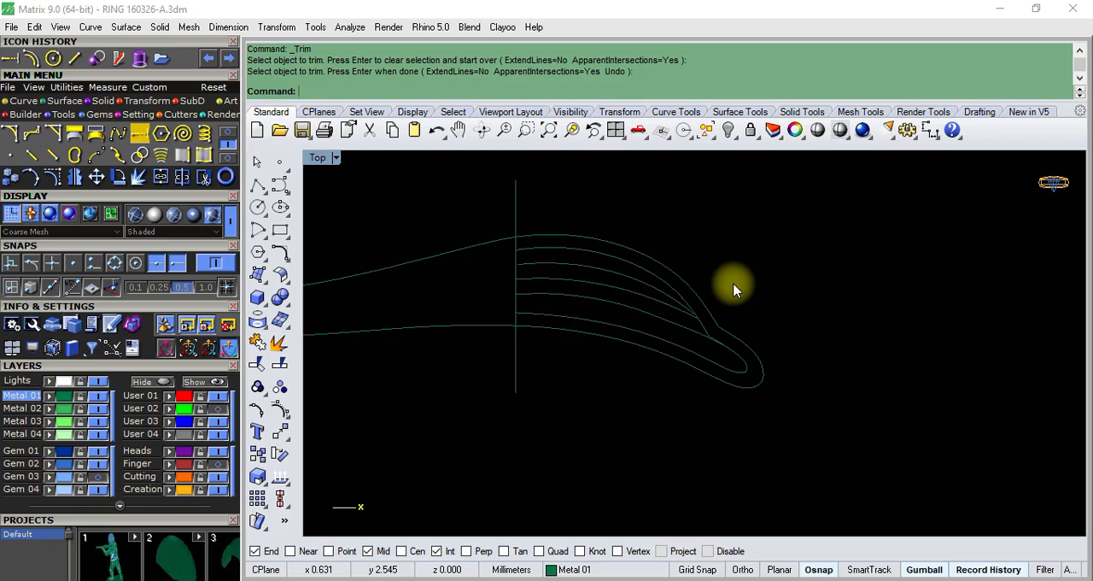
- Group the two pieces of the short curve between the upper inner outline and the upper divider, and hide them
click(658, 288)
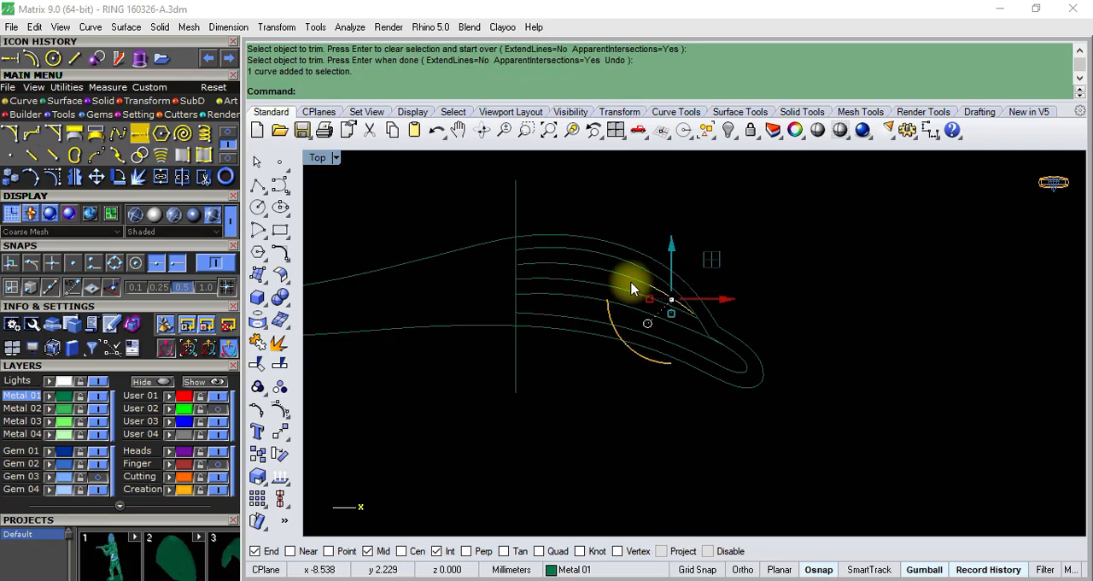
click(597, 282)
click(259, 387)
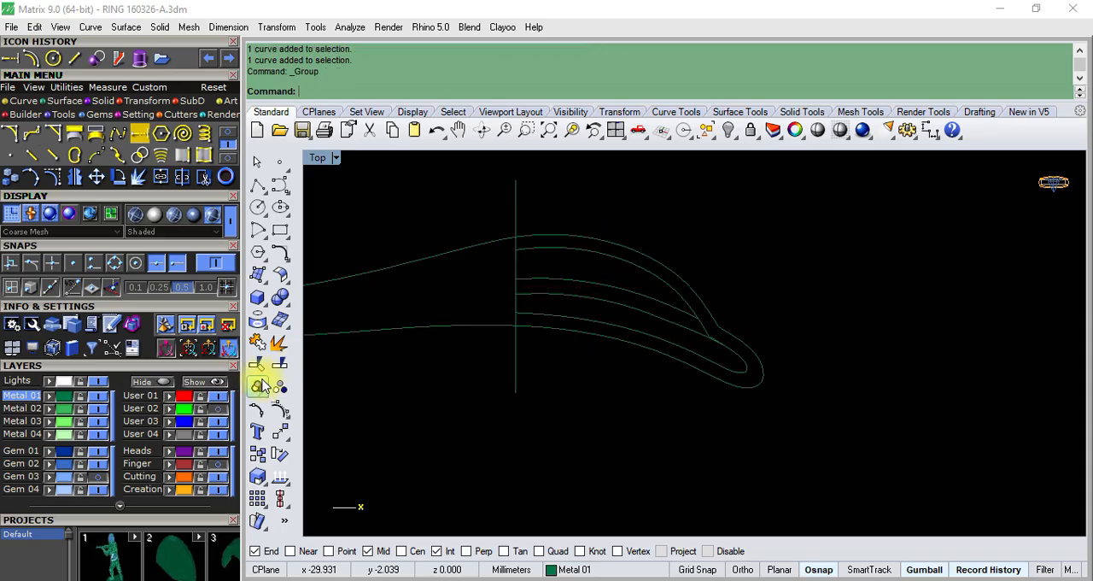
click(730, 129)
scroll(569, 305, down, 2)
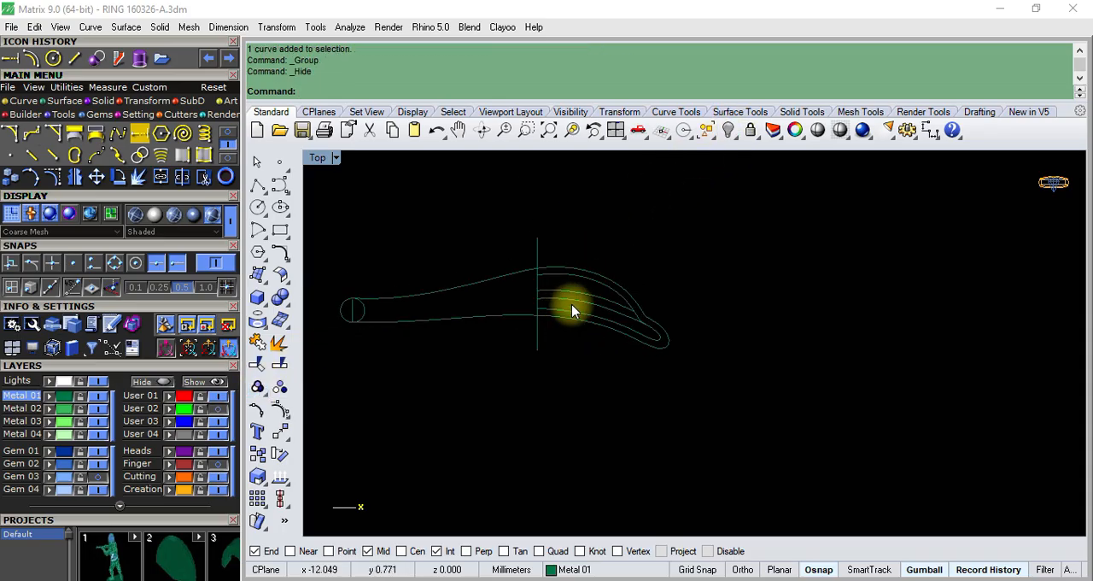
scroll(588, 281, up, 2)
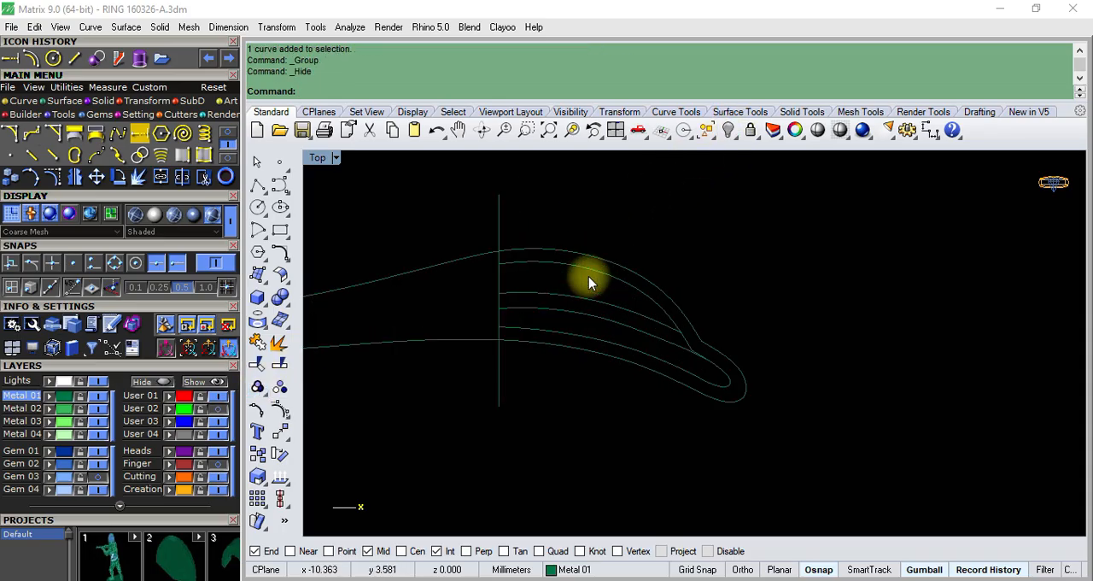
scroll(590, 288, up, 2)
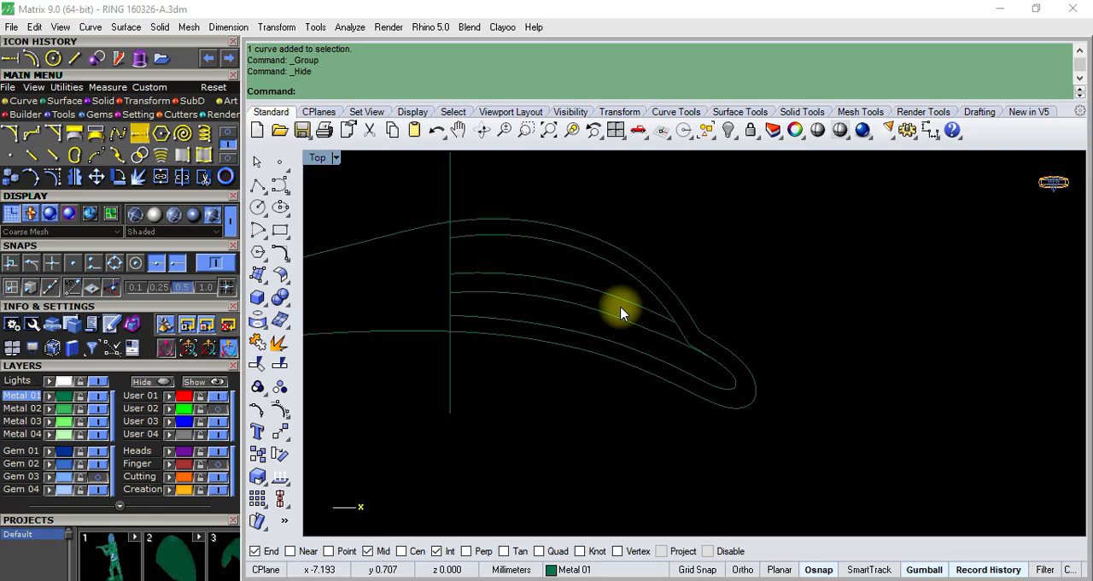
scroll(517, 295, down, 2)
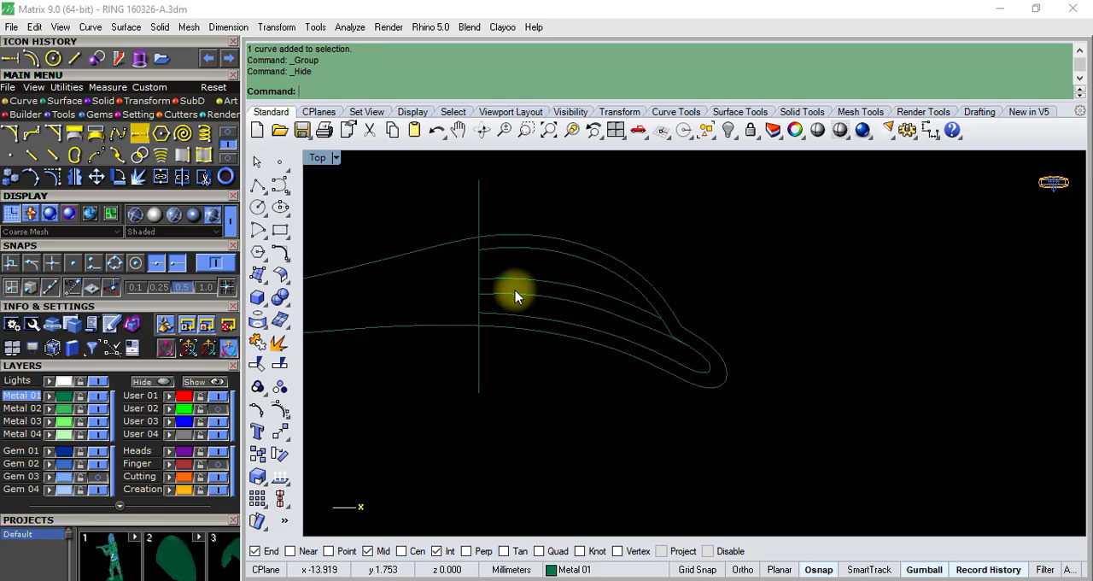
- Copy the lower divider and lower inner outline curves, shift them sideways along X, and paste duplicates back at the original location
scroll(605, 317, up, 3)
click(612, 325)
scroll(611, 321, down, 1)
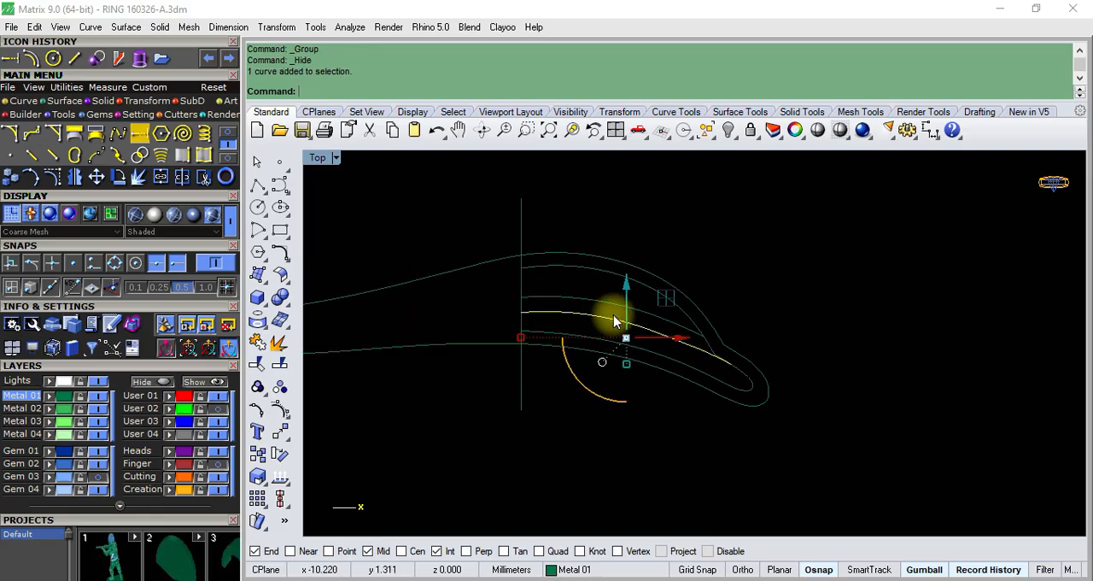
scroll(609, 316, up, 3)
shift+click(836, 417)
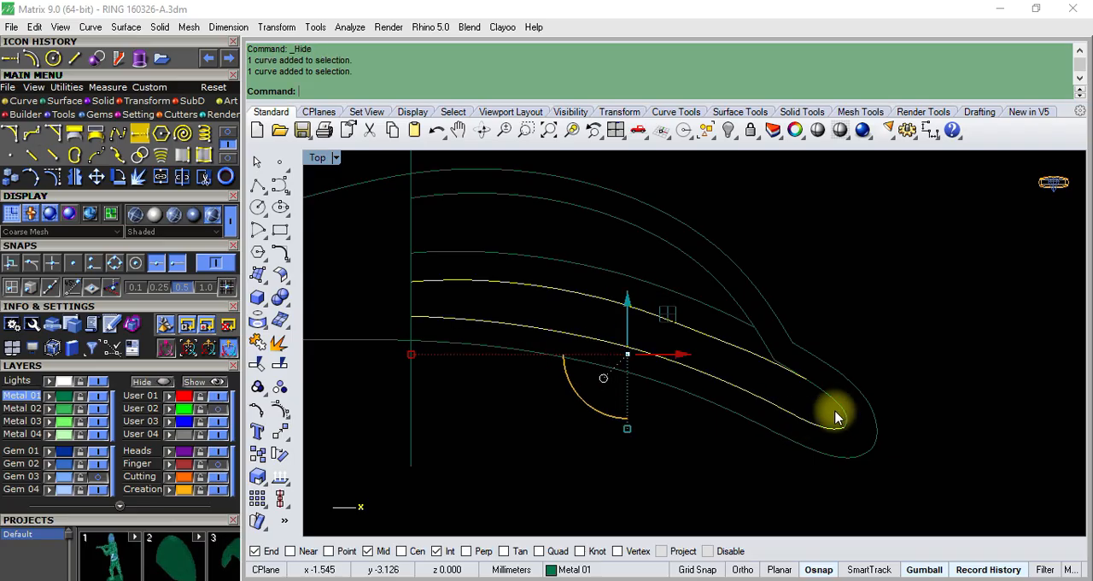
scroll(777, 365, down, 1)
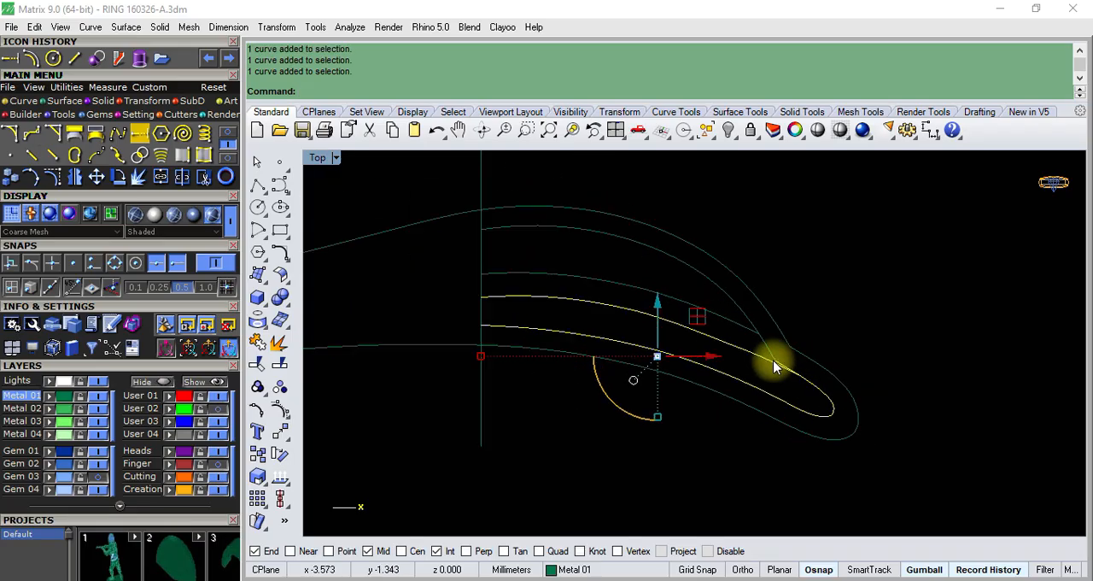
scroll(777, 365, up, 5)
scroll(802, 376, down, 5)
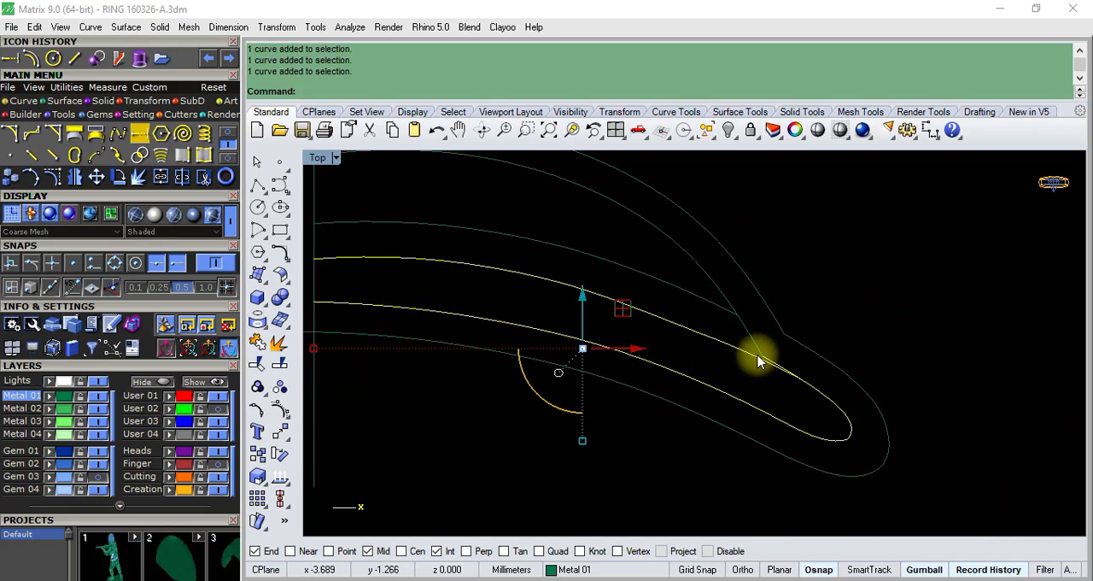
scroll(709, 341, up, 2)
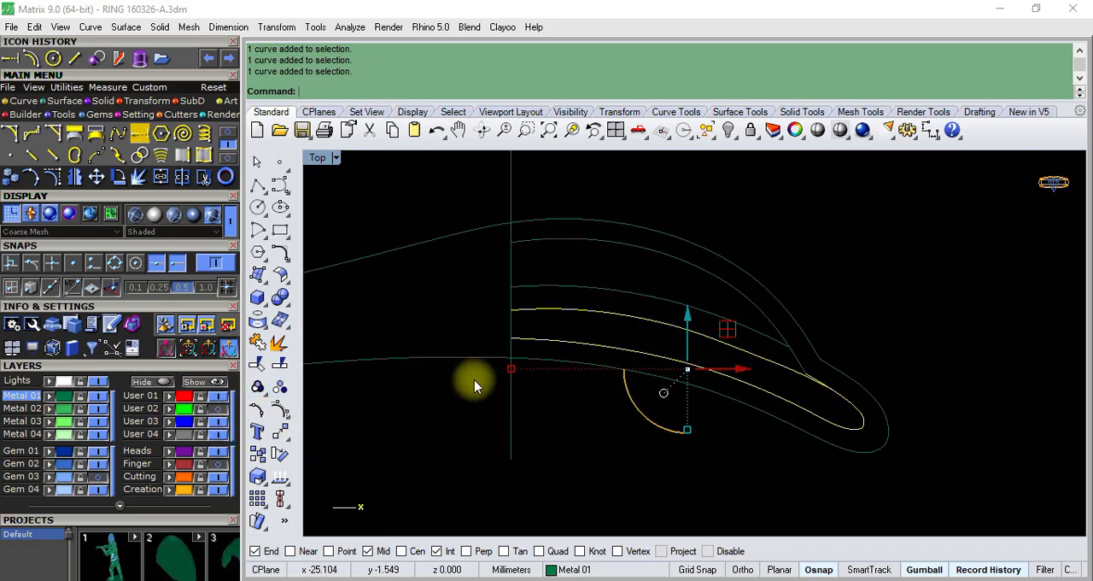
scroll(653, 362, down, 2)
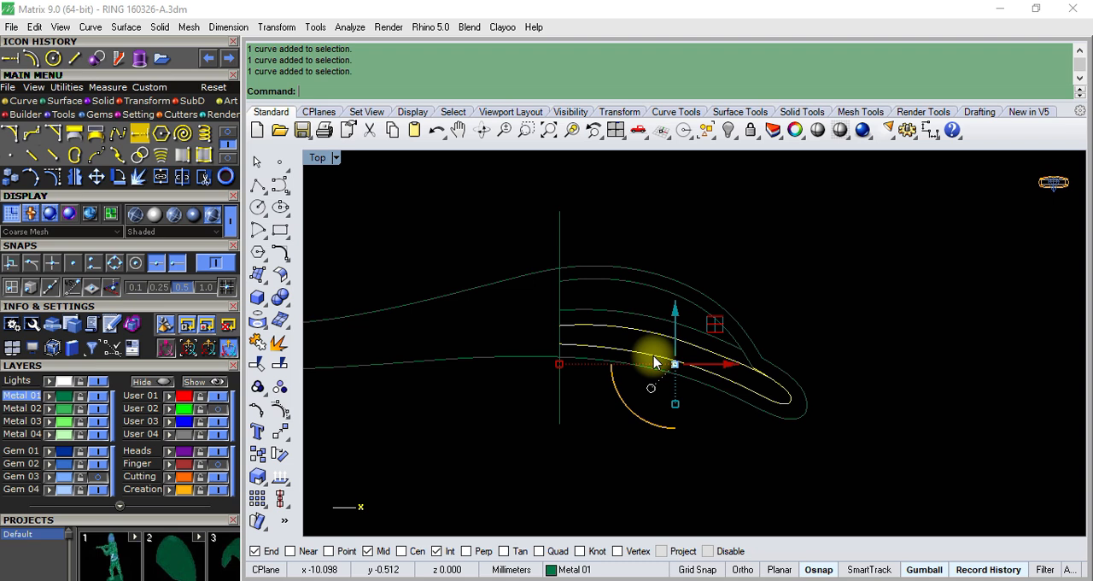
scroll(671, 351, up, 2)
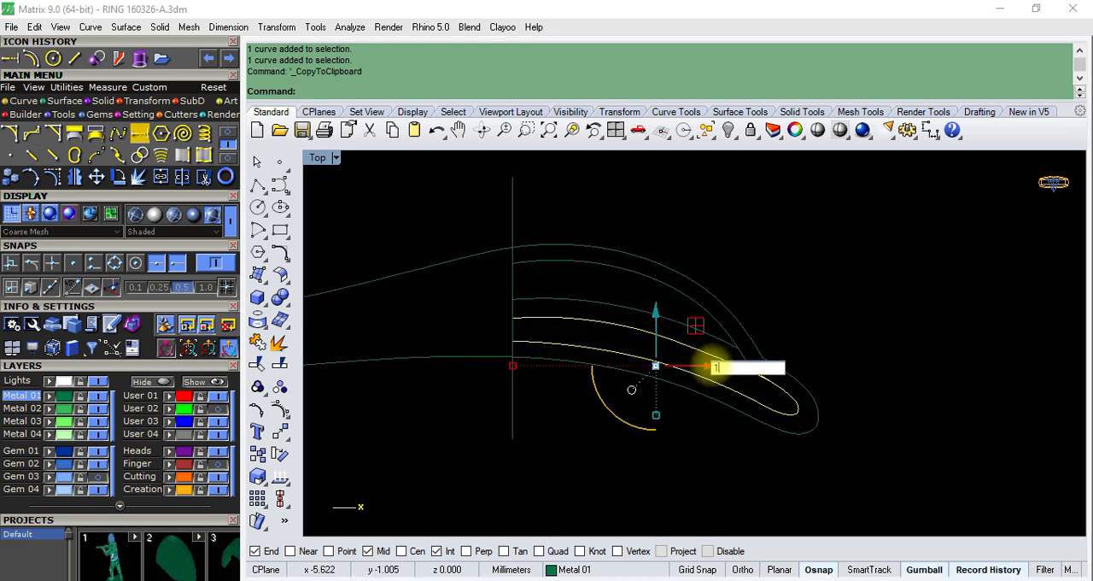
key(Return)
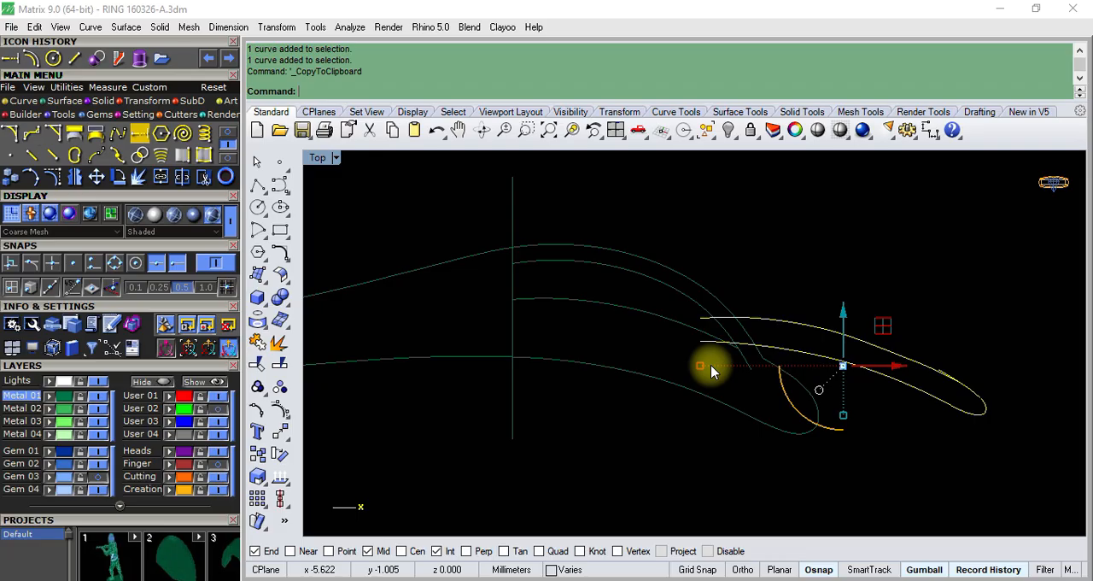
key(ctrl+v)
scroll(658, 344, down, 6)
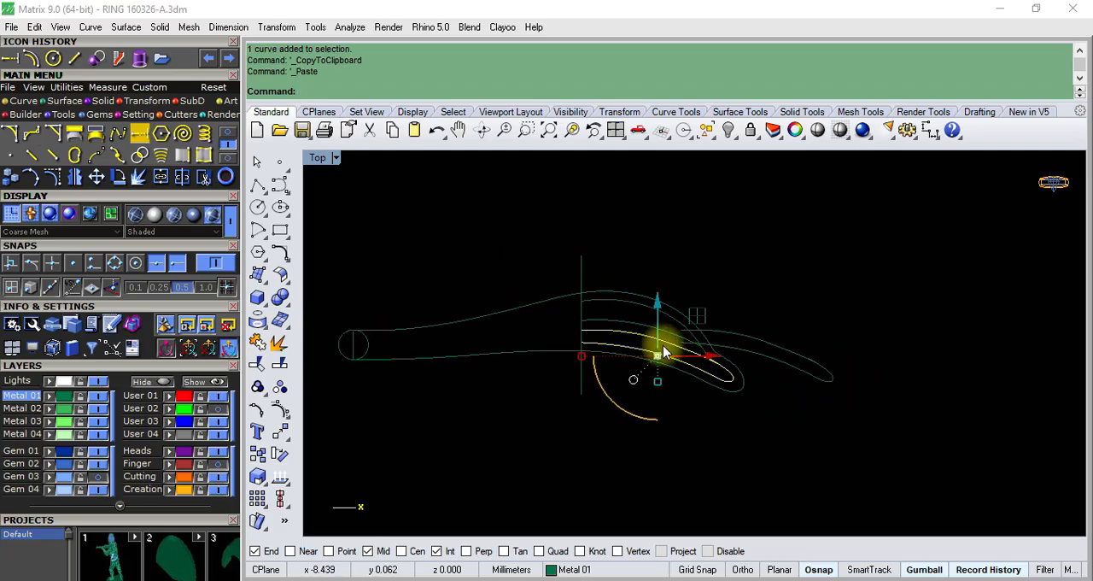
- Trim the overshooting end of the shifted tip curve where it meets the upper curve, using the shifted curves as cutting objects
scroll(792, 348, up, 4)
click(824, 305)
click(833, 366)
scroll(860, 359, up, 4)
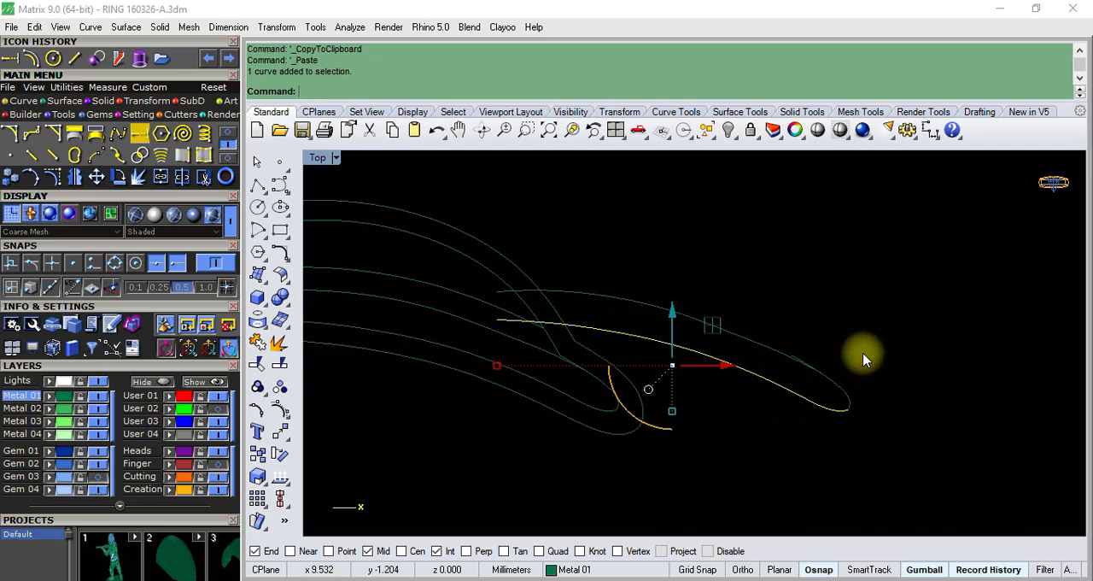
click(805, 403)
scroll(708, 357, up, 2)
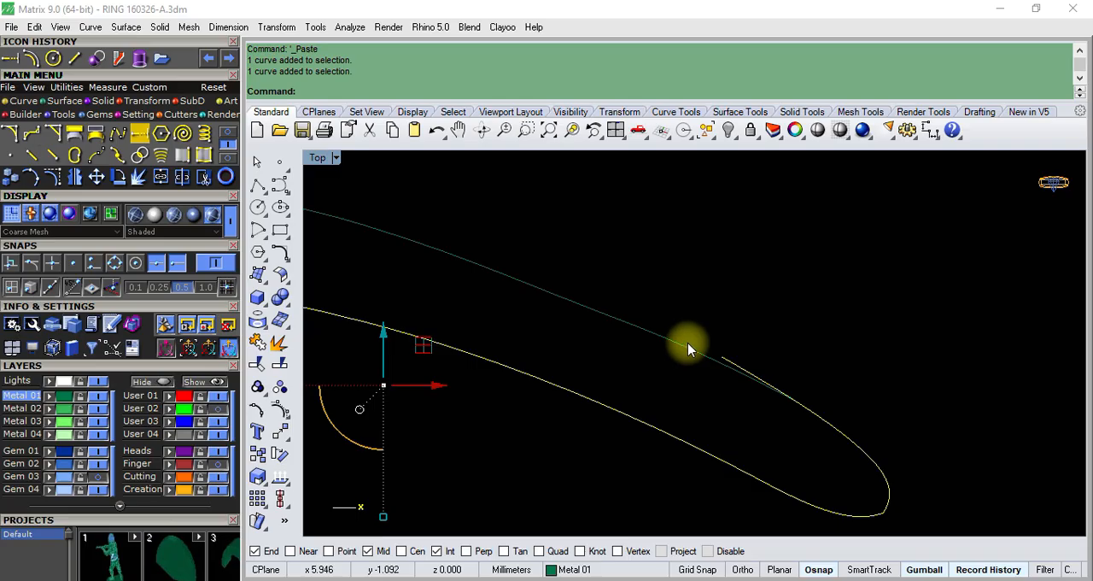
click(687, 344)
click(257, 363)
scroll(736, 398, up, 2)
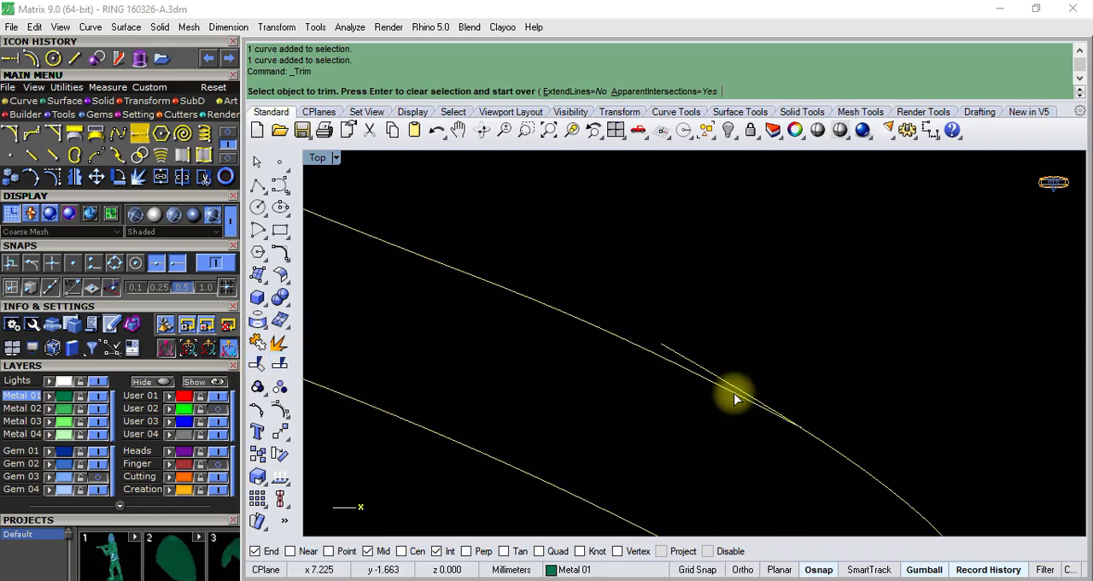
click(727, 380)
scroll(761, 336, down, 3)
scroll(753, 359, up, 4)
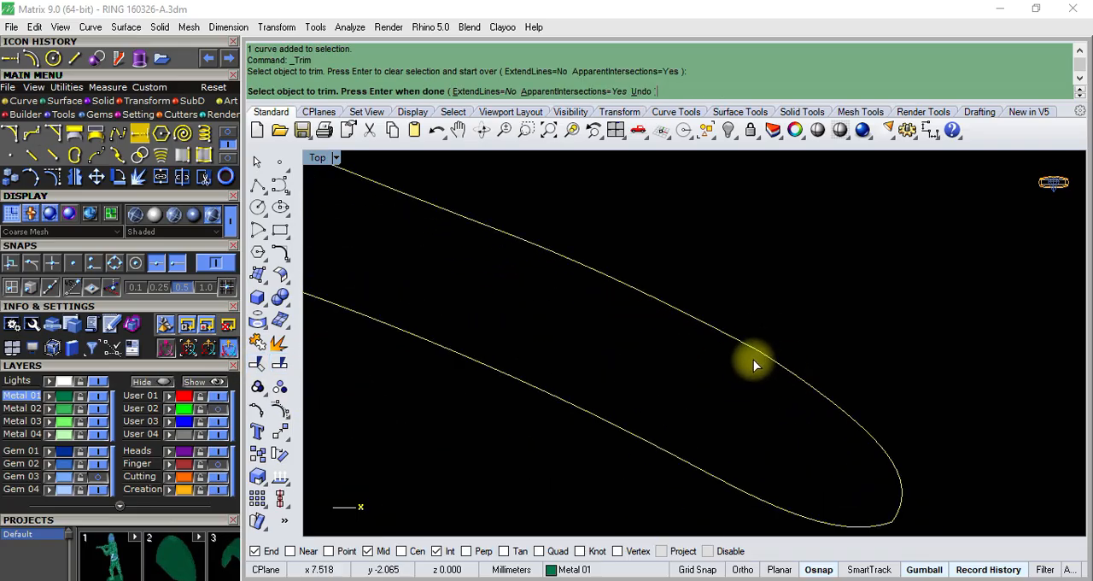
key(Return)
scroll(812, 288, down, 2)
key(Escape)
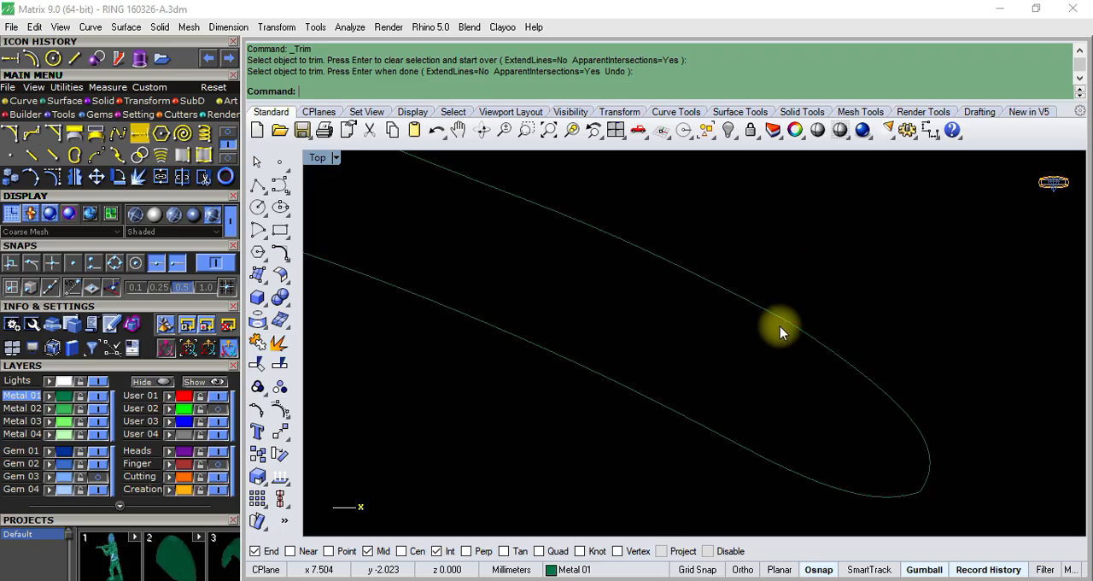
- Nudge the shifted tip curve's control point just past its junction with the upper curve to smooth the bend, and turn off the control points
click(768, 315)
click(797, 332)
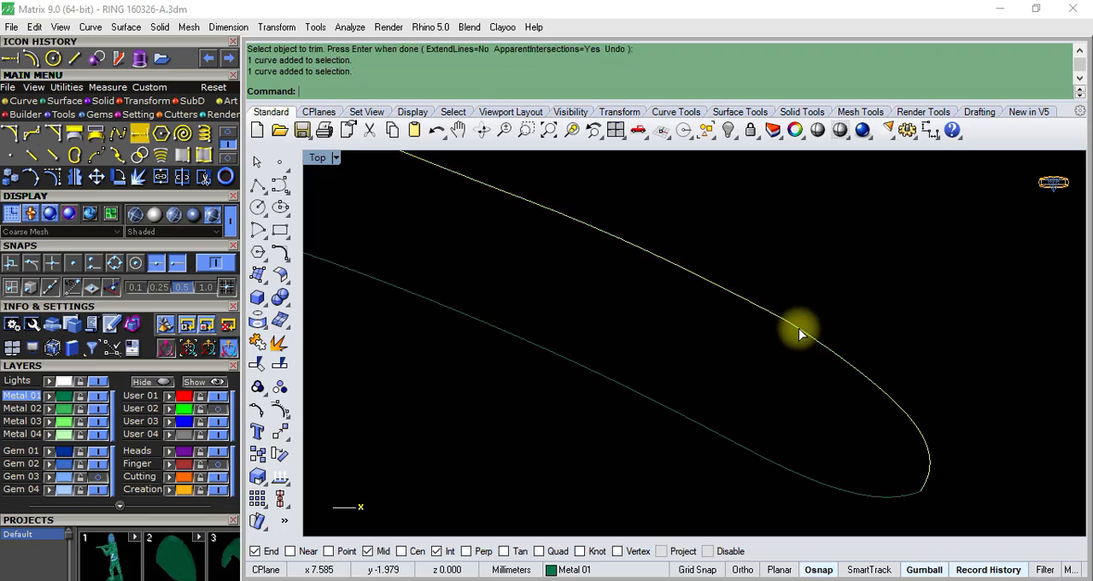
click(285, 409)
scroll(739, 332, down, 9)
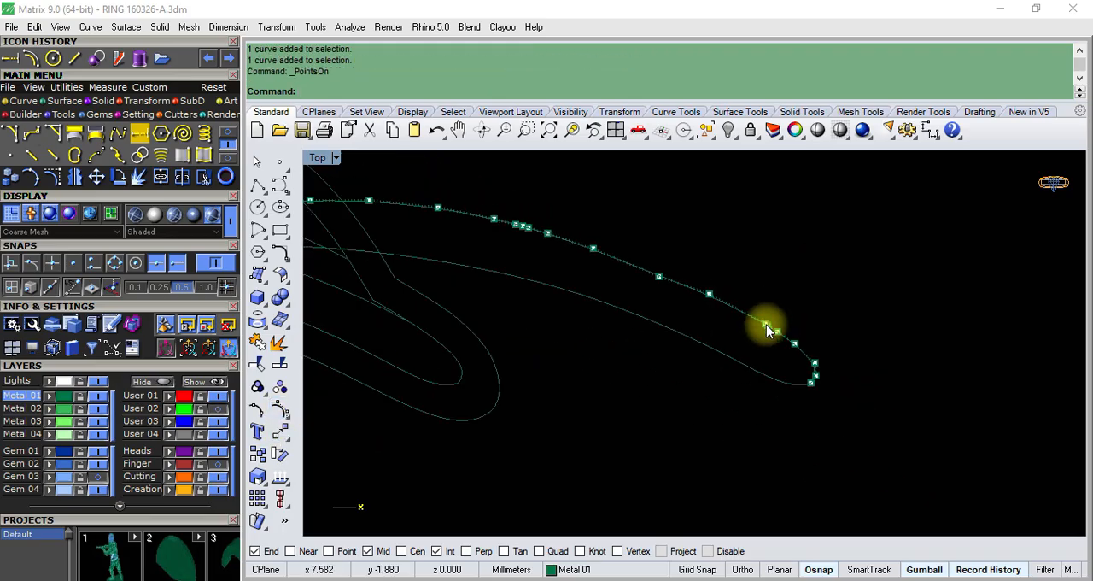
scroll(772, 373, up, 5)
click(803, 394)
scroll(804, 395, up, 6)
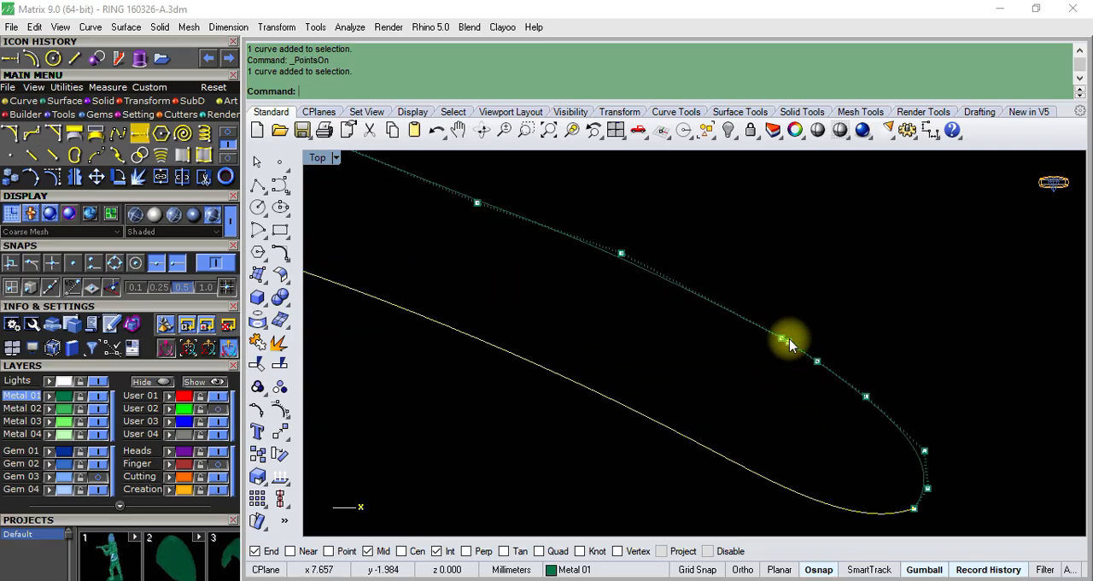
scroll(826, 355, down, 5)
scroll(858, 379, up, 5)
click(836, 379)
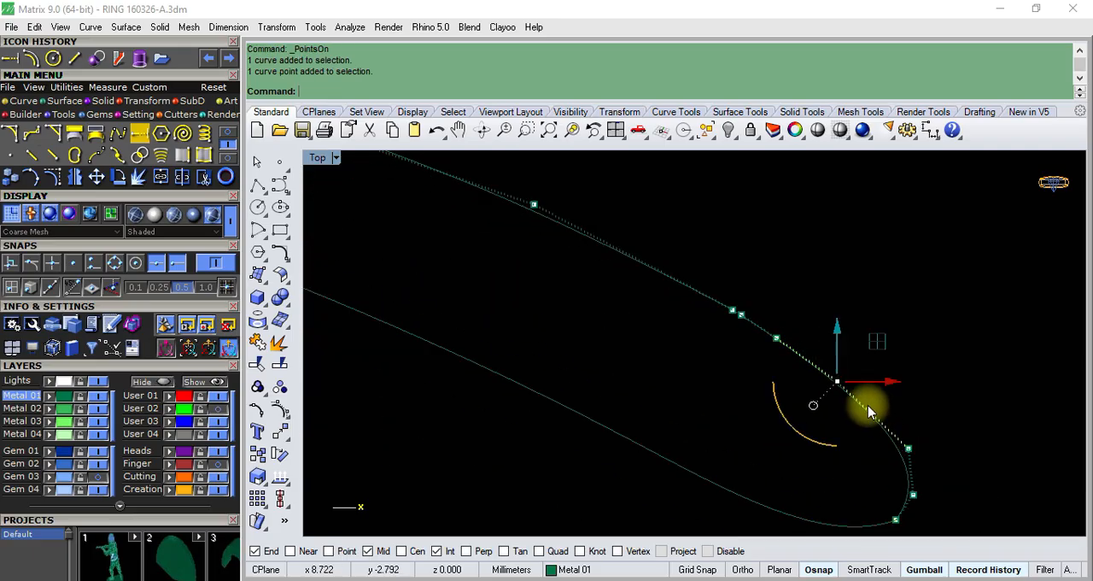
scroll(864, 397, up, 4)
drag(860, 338, 865, 337)
key(Escape)
scroll(853, 338, down, 8)
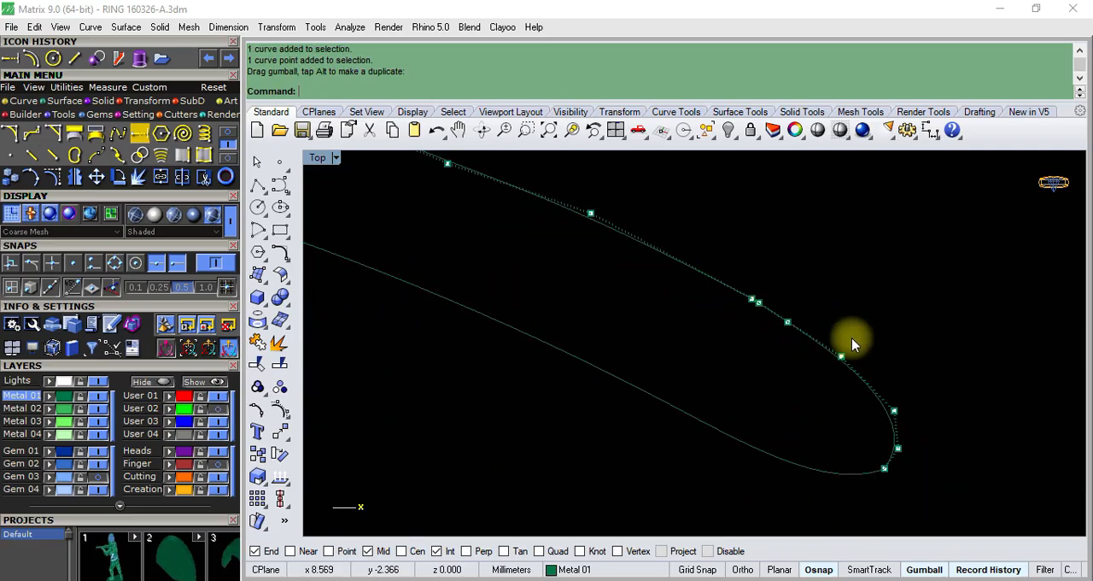
key(Escape)
- Show the control points of the shifted curves, adjust a middle control point on the upper curve slightly, and turn the points off
click(818, 377)
scroll(854, 367, up, 3)
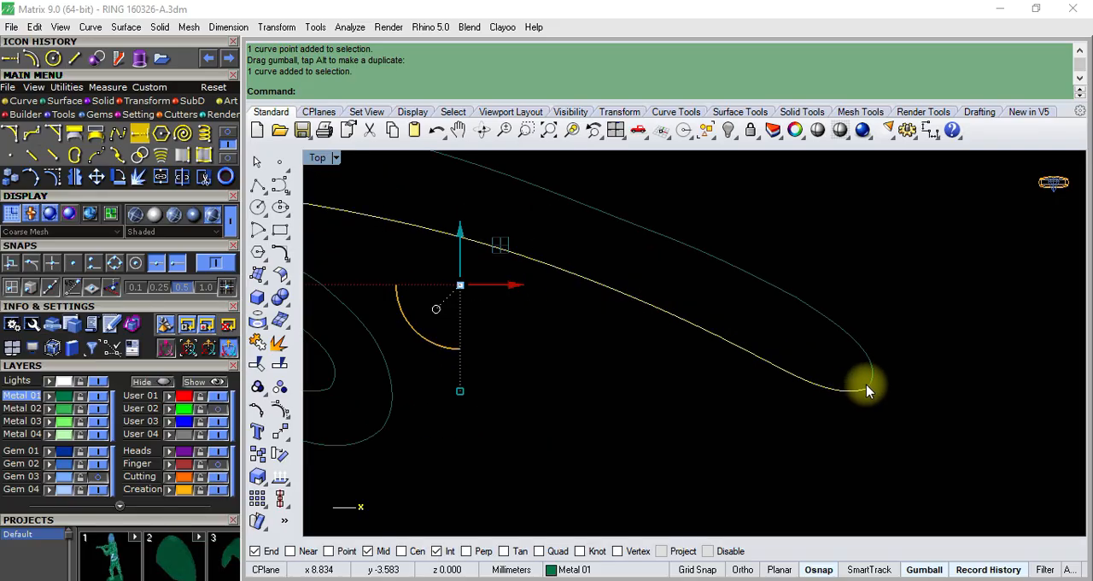
click(846, 351)
shift+click(778, 293)
scroll(832, 342, down, 8)
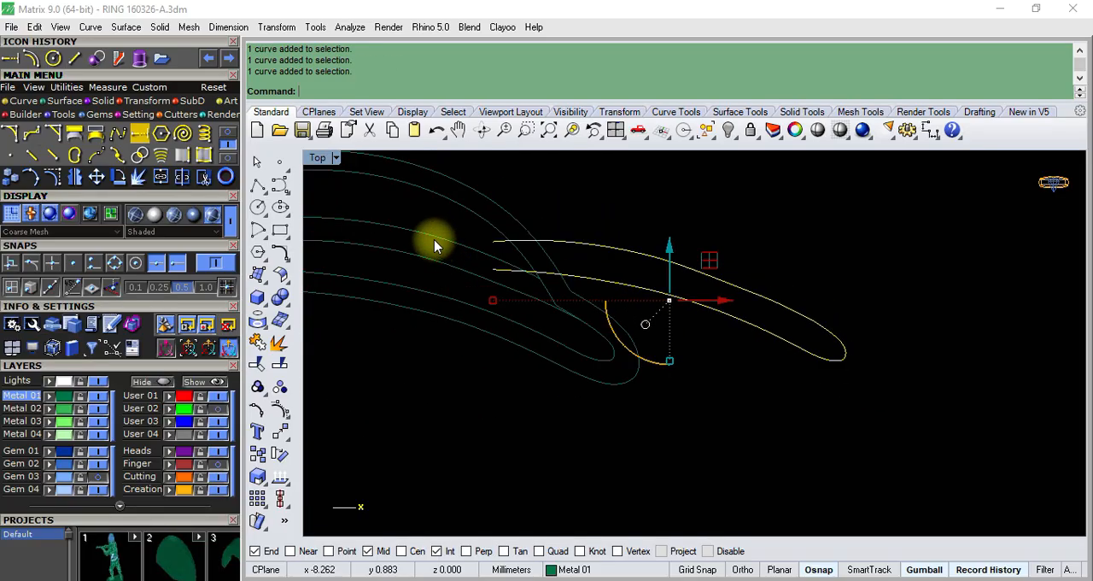
scroll(434, 239, up, 8)
scroll(514, 259, down, 6)
scroll(817, 296, up, 2)
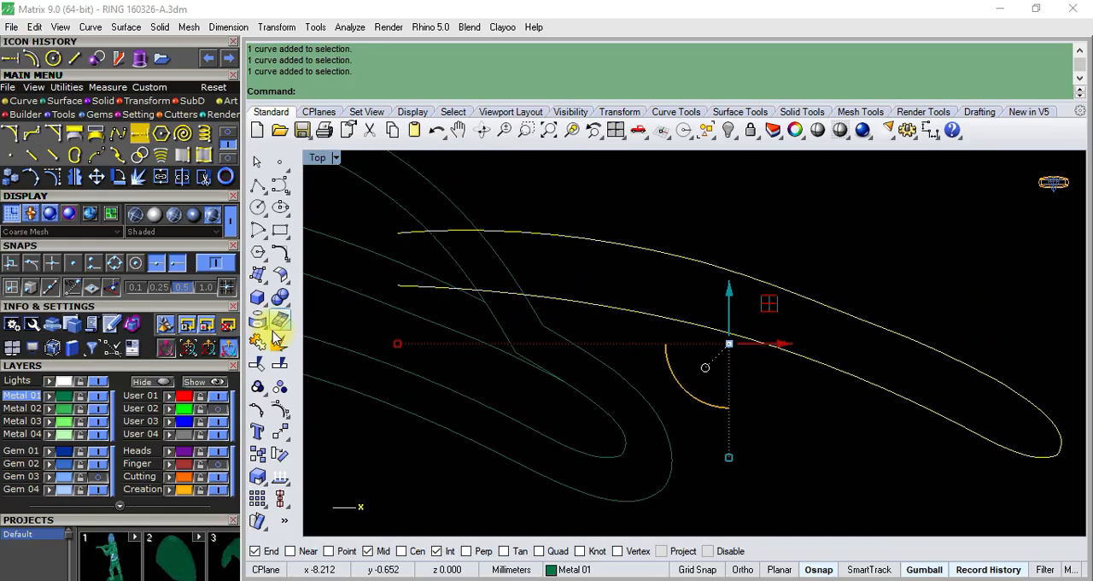
click(275, 414)
scroll(861, 332, up, 2)
drag(842, 276, 880, 280)
scroll(871, 300, up, 2)
scroll(800, 335, down, 6)
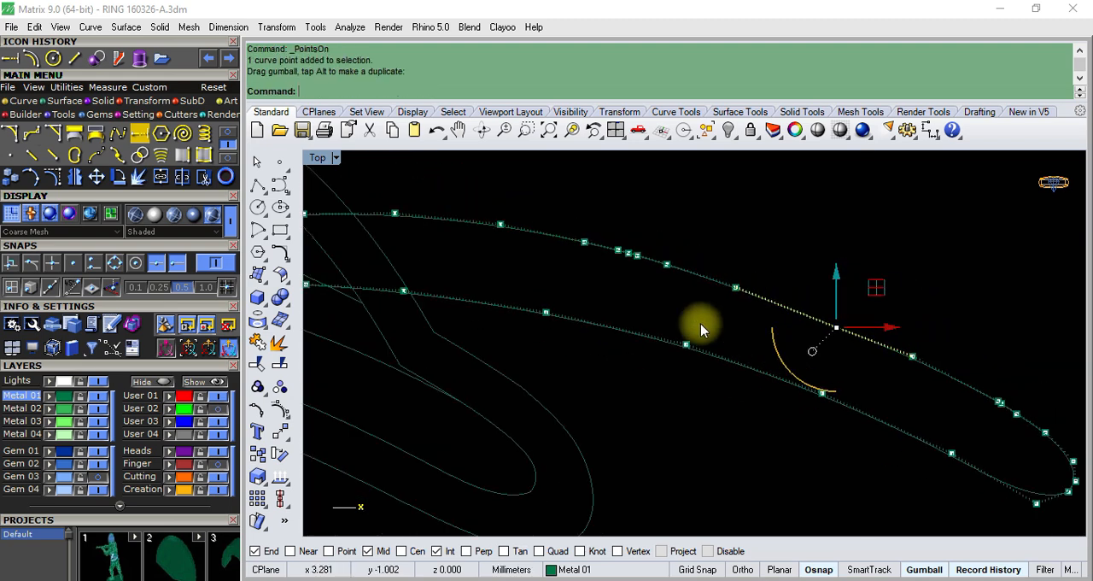
scroll(697, 261, up, 2)
click(746, 293)
scroll(910, 386, down, 4)
key(Escape)
scroll(744, 310, up, 3)
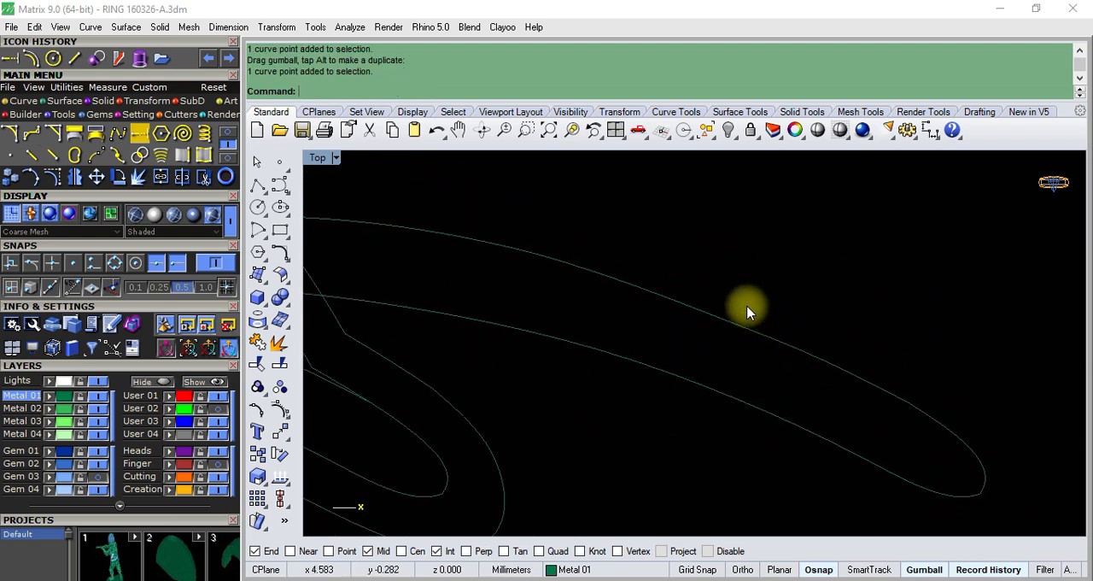
- Raise the shifted upper curve's middle control point slightly to even out its arc, and turn off the control points
click(763, 339)
key(F10)
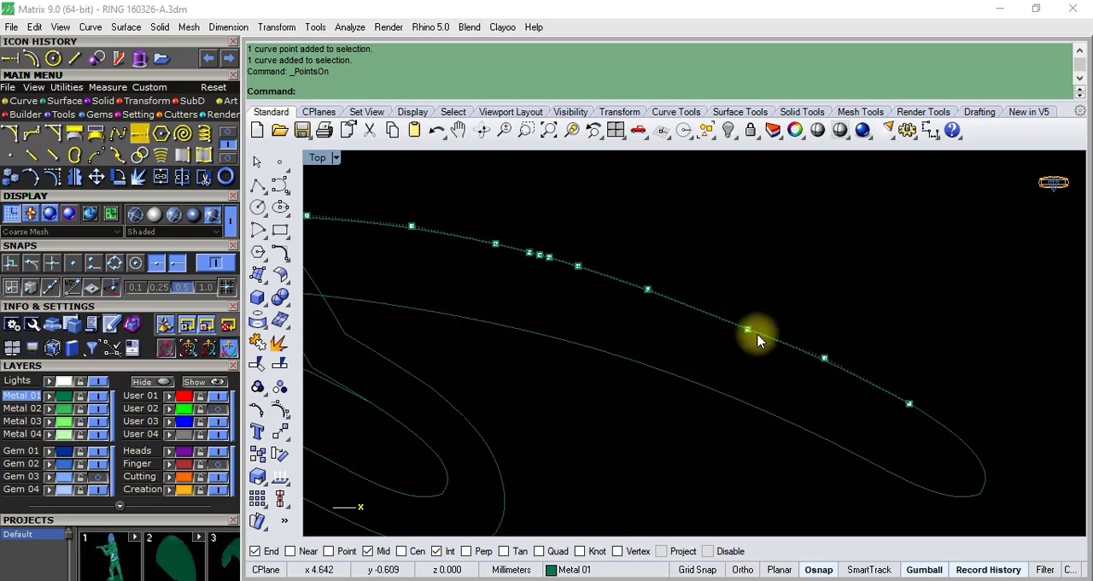
scroll(679, 295, up, 3)
scroll(637, 324, down, 4)
drag(699, 290, 780, 373)
scroll(720, 303, up, 4)
drag(730, 306, 731, 300)
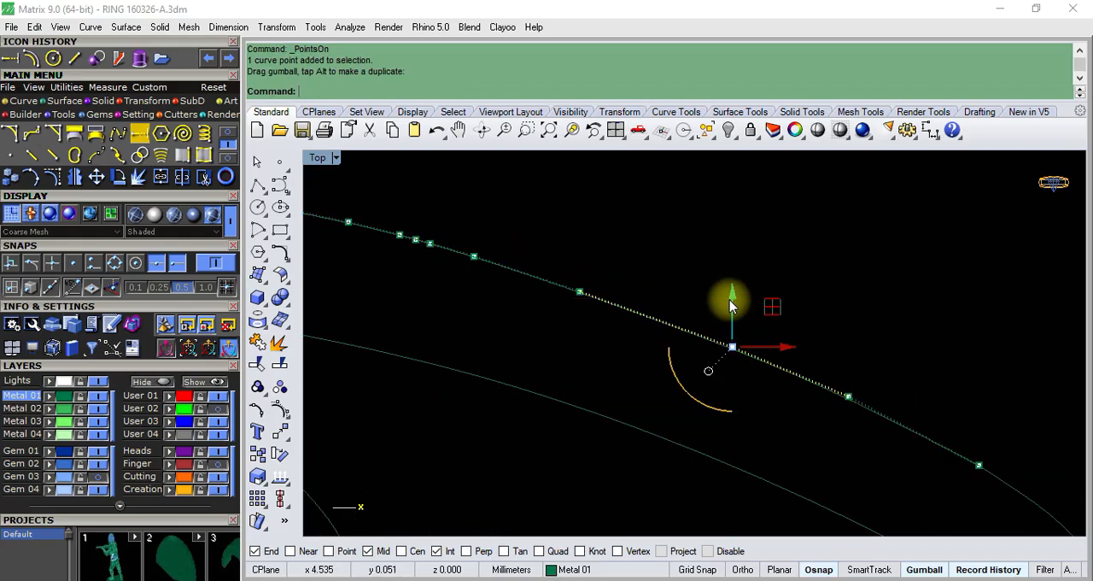
key(Escape)
key(Escape)
scroll(740, 323, down, 5)
- Check the shifted upper curve's control points and rebuild the curve with a point count of 7 and degree 3
click(726, 314)
scroll(792, 334, up, 3)
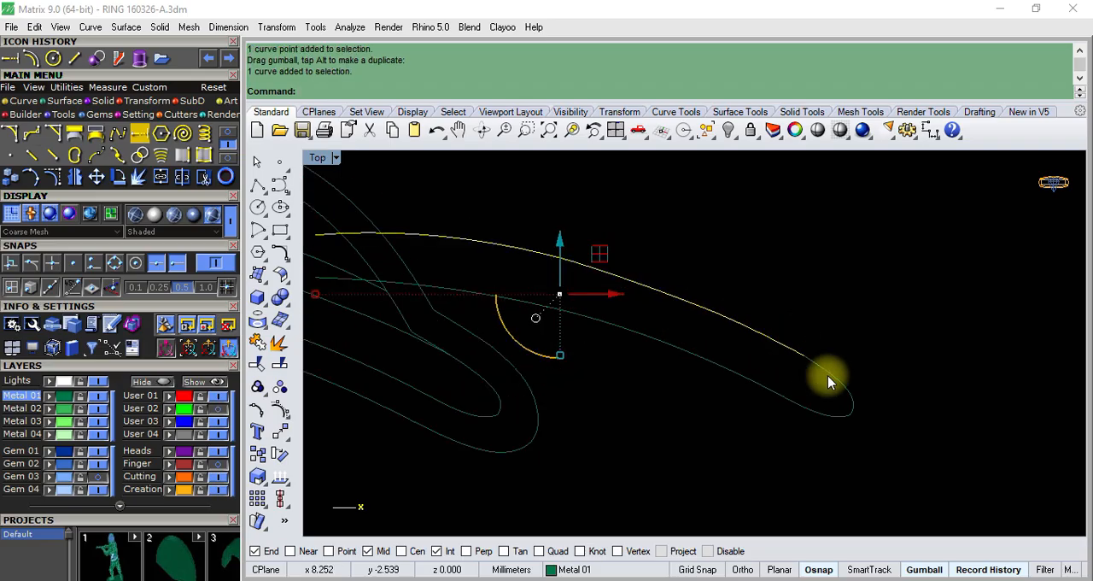
click(281, 408)
scroll(605, 302, up, 5)
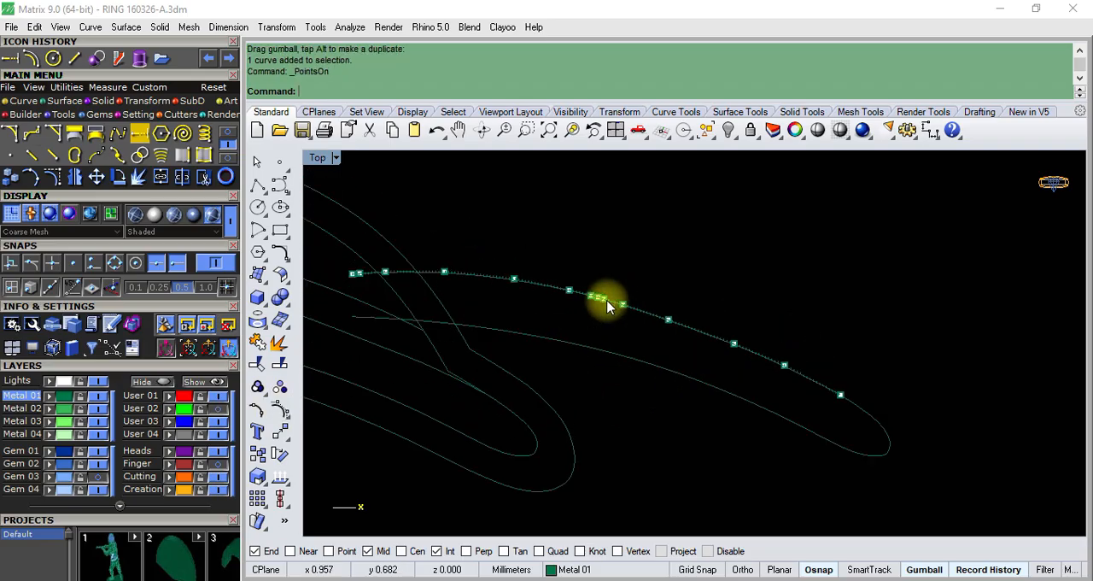
key(Escape)
click(636, 314)
scroll(631, 313, down, 4)
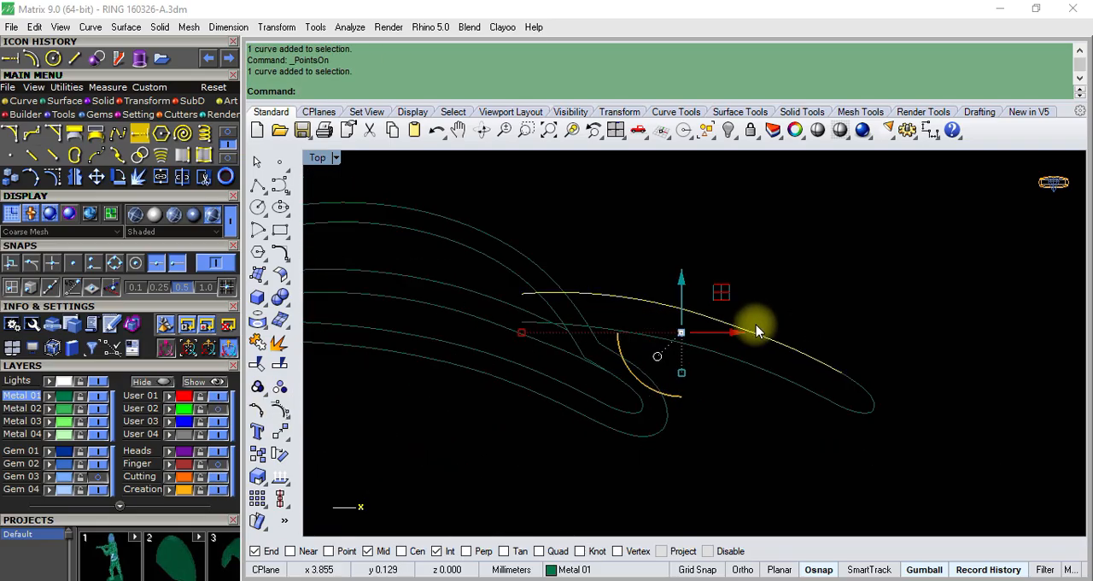
text(Rebuild)
key(Return)
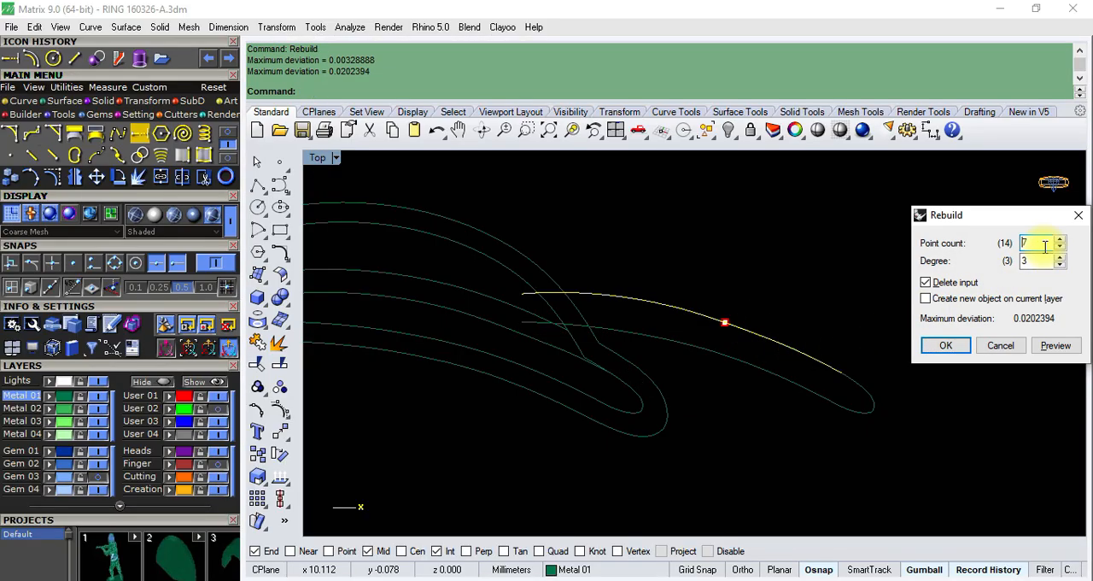
click(941, 346)
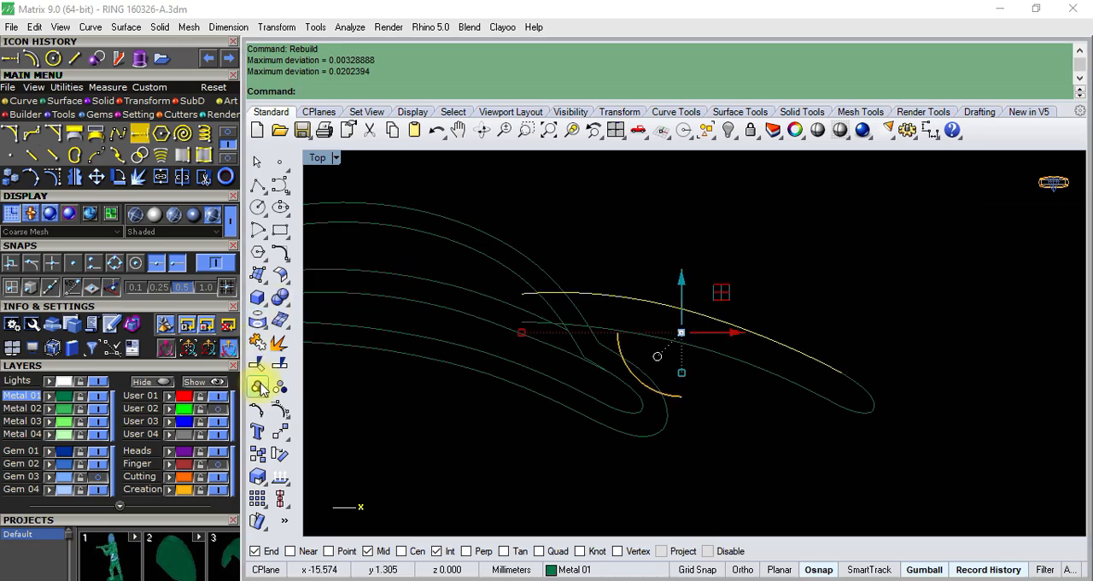
- Show the rebuilt upper curve's control points, shift a middle point slightly along the arc, and turn the points off
click(280, 410)
click(727, 313)
scroll(732, 299, up, 4)
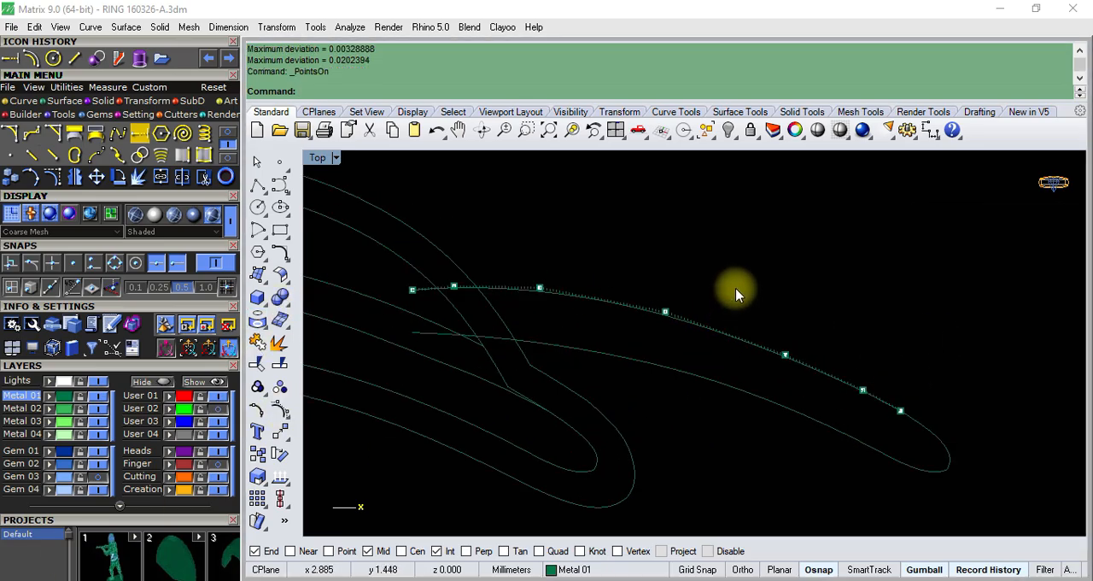
scroll(805, 343, up, 2)
drag(767, 318, 783, 314)
scroll(783, 313, down, 5)
key(Escape)
key(Escape)
- Join the shifted upper, tip and lower curves into one open channel outline
click(674, 305)
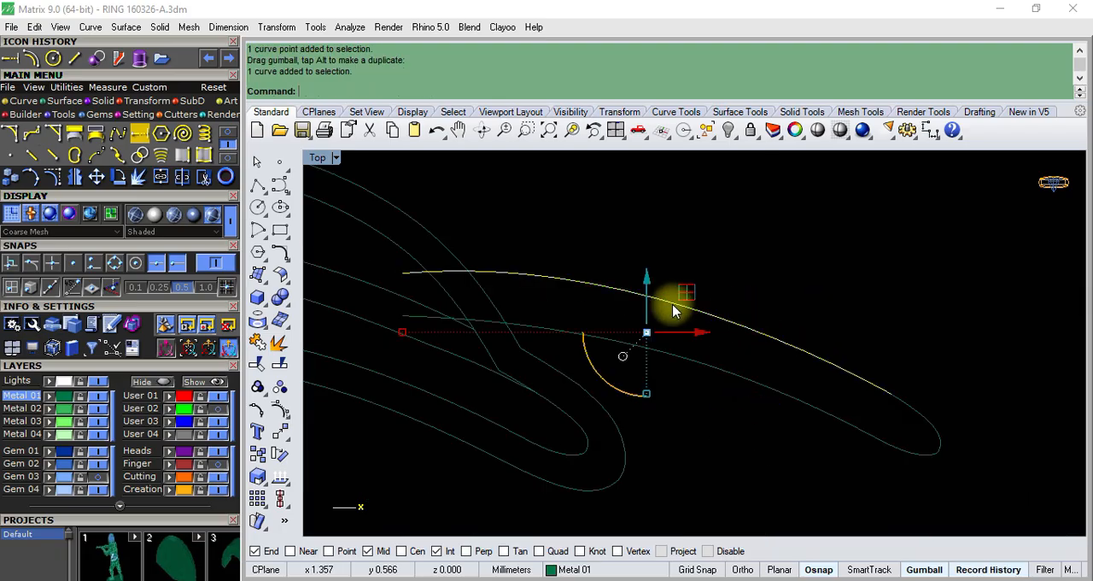
scroll(677, 306, down, 6)
shift+click(781, 377)
scroll(807, 367, up, 4)
shift+click(807, 365)
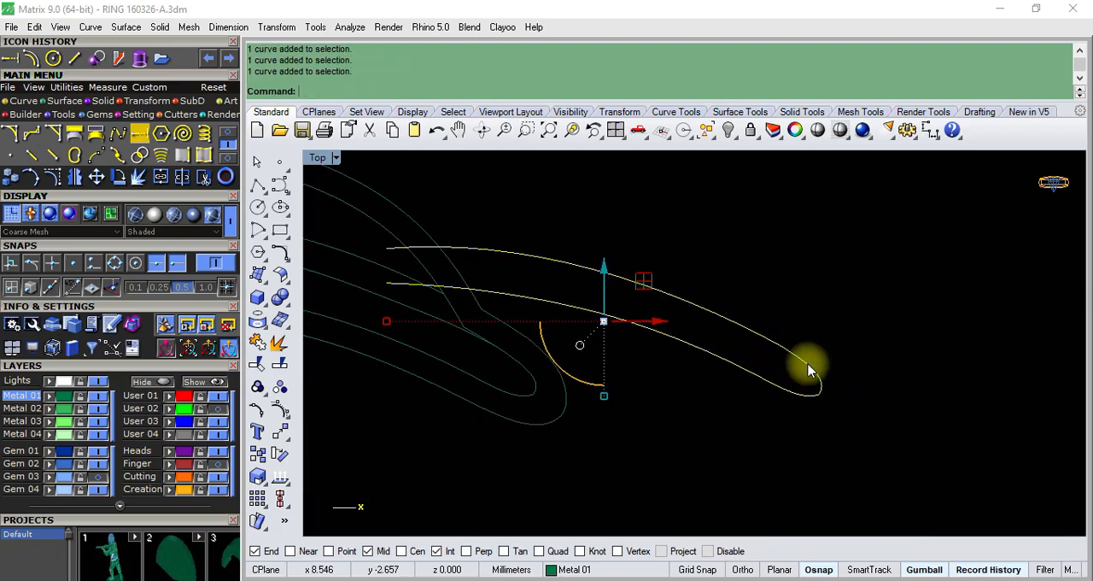
click(257, 343)
scroll(764, 239, down, 3)
scroll(459, 279, up, 3)
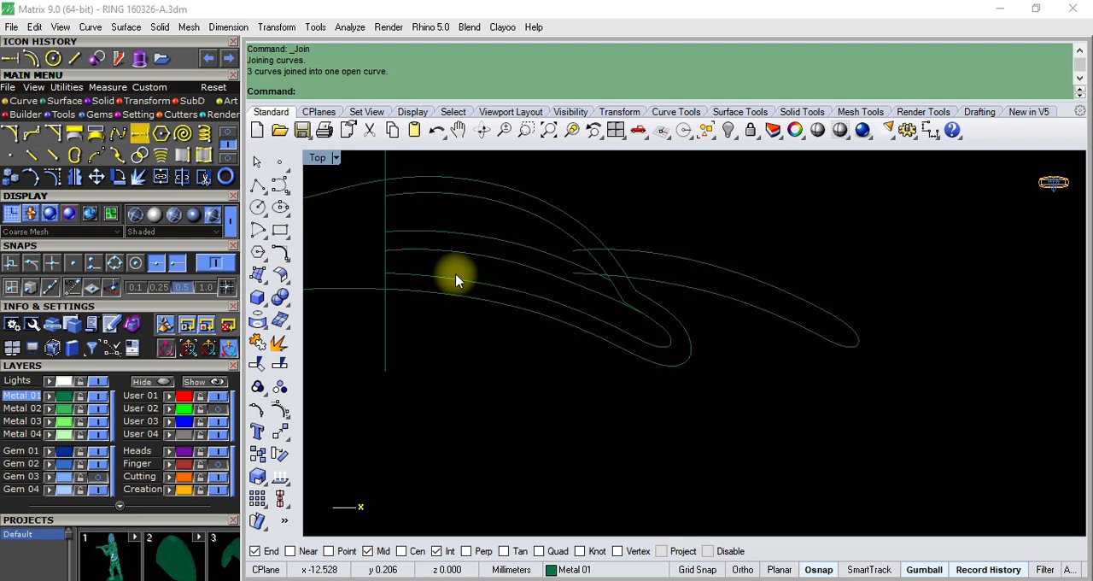
- Draw a line between the two open ends of the joined outline to close its blunt end
scroll(563, 288, up, 3)
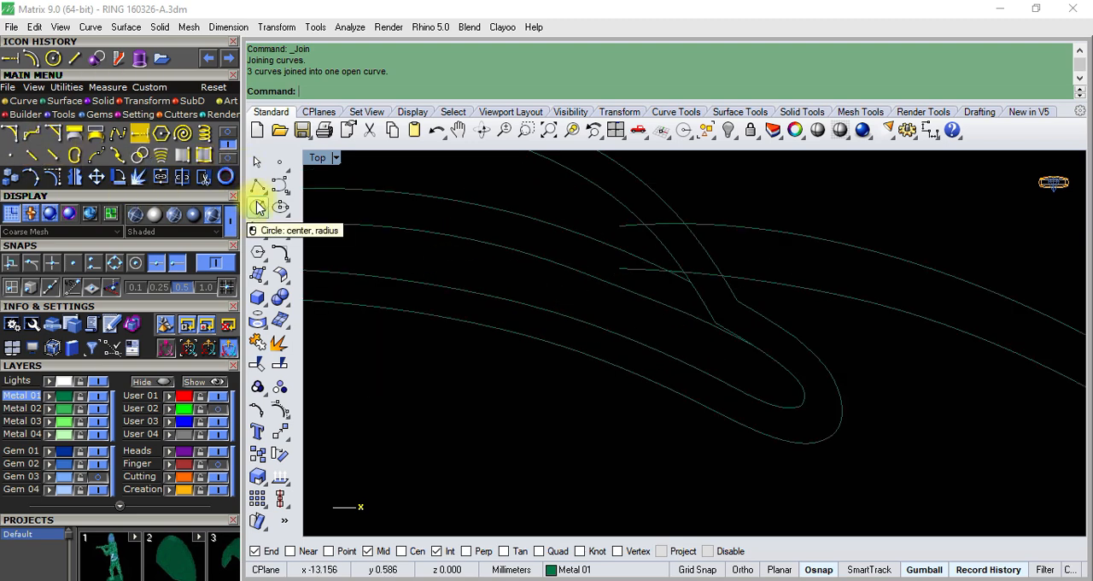
text(Line)
key(Return)
scroll(649, 226, up, 4)
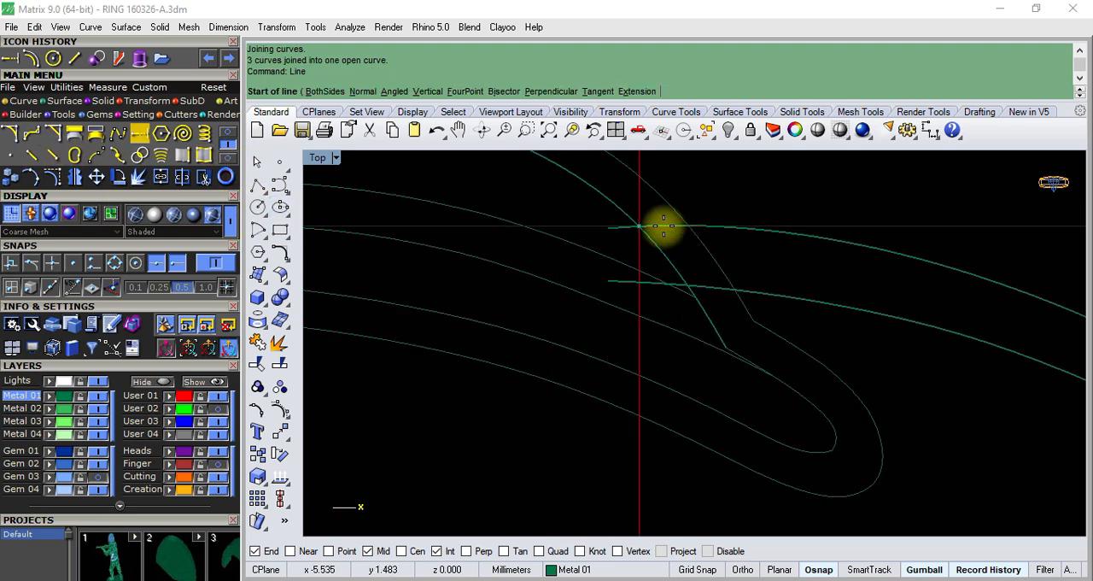
click(595, 224)
click(598, 292)
click(607, 242)
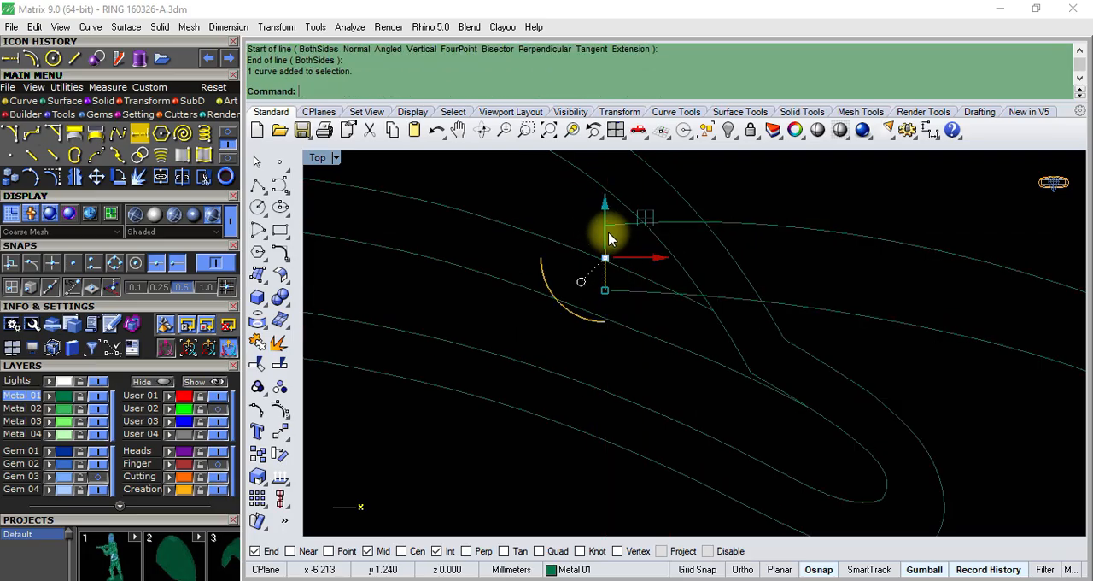
shift+click(629, 291)
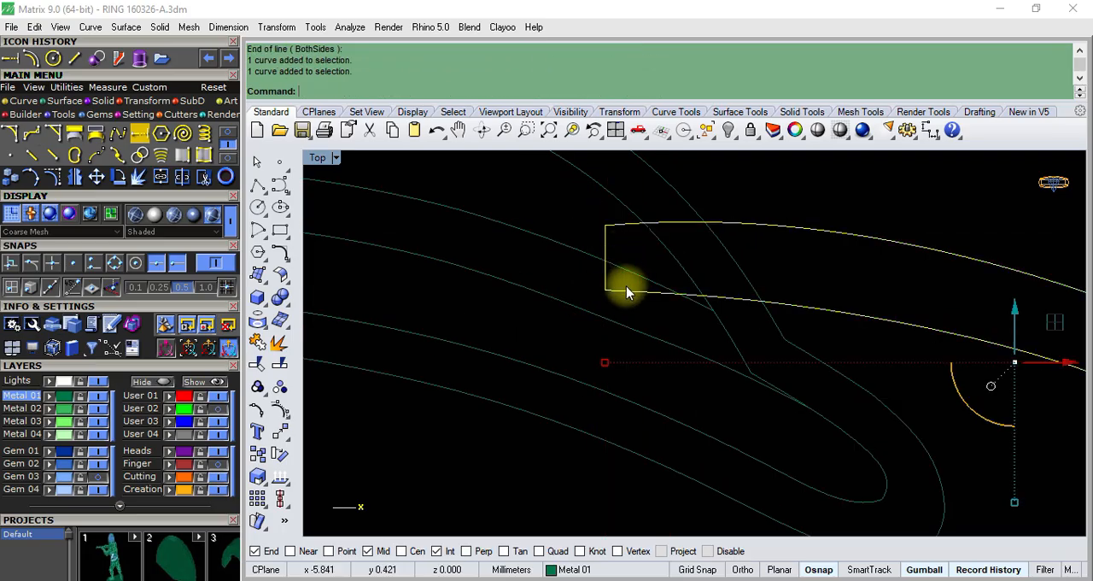
click(257, 363)
scroll(688, 307, down, 5)
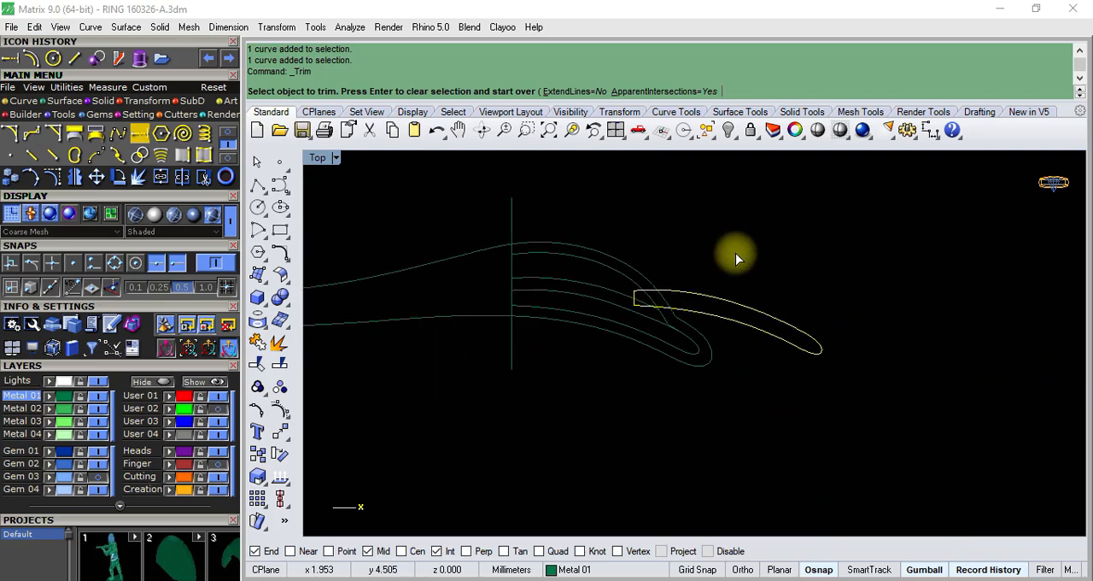
key(Return)
click(708, 302)
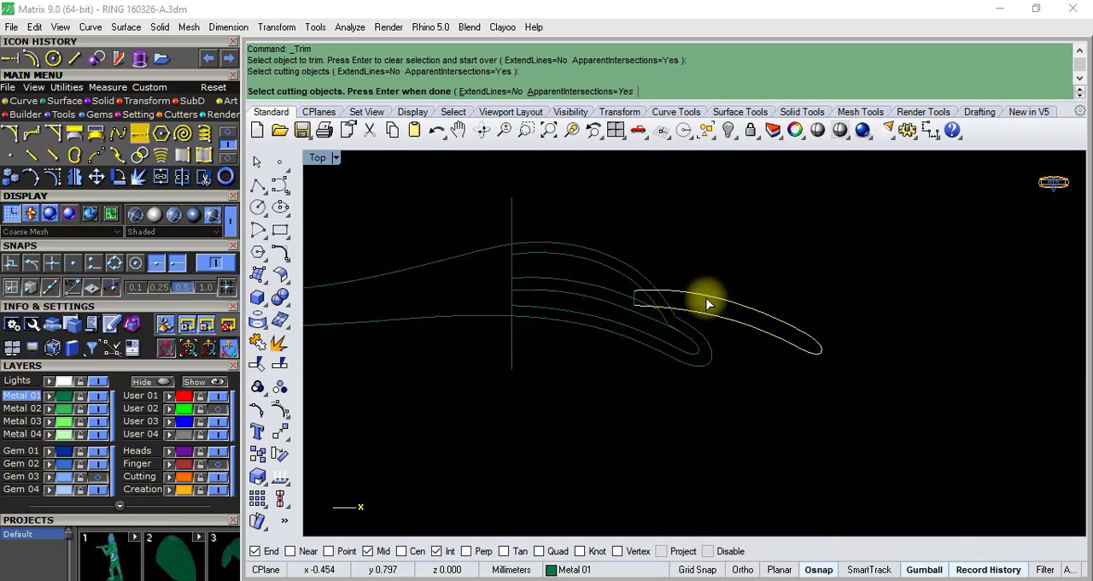
scroll(627, 301, up, 4)
scroll(653, 312, up, 3)
click(653, 318)
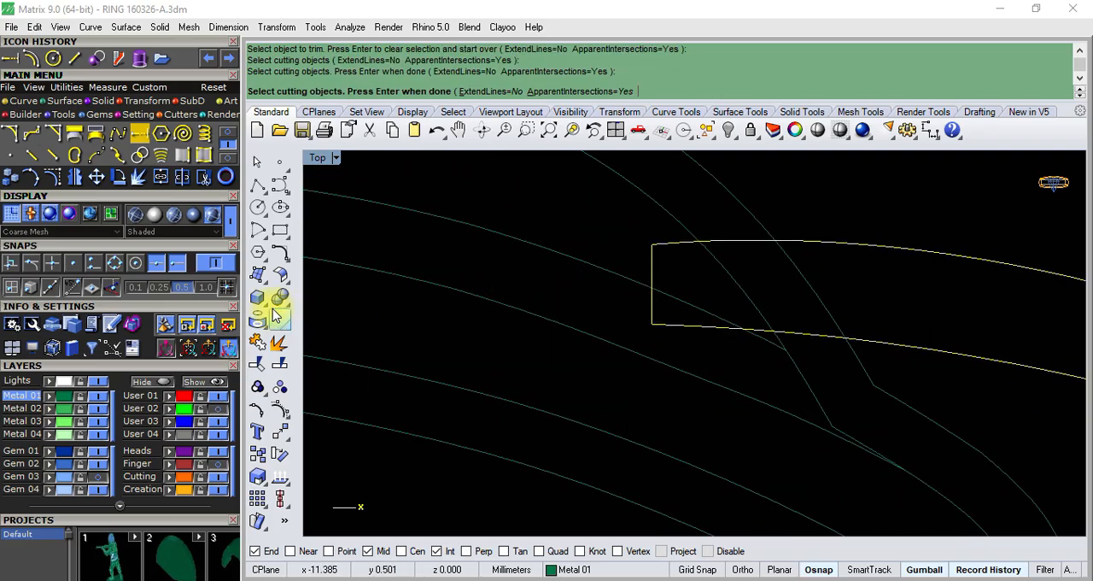
click(257, 344)
click(653, 254)
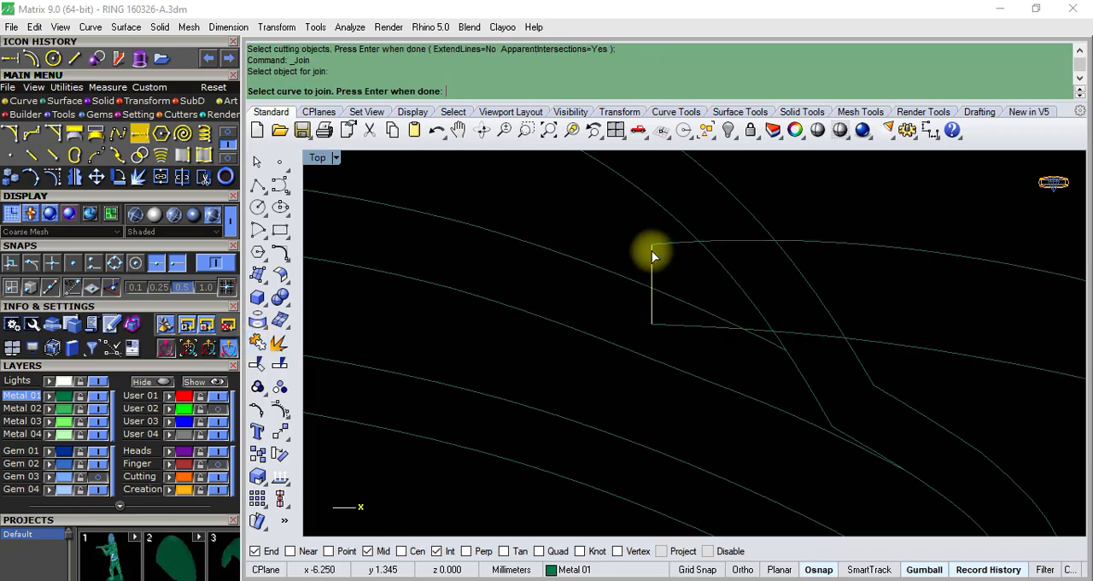
scroll(661, 295, up, 5)
right_click(647, 347)
- Join the closing line and the shifted outline into one closed curve
scroll(645, 348, up, 7)
click(643, 350)
scroll(645, 350, down, 12)
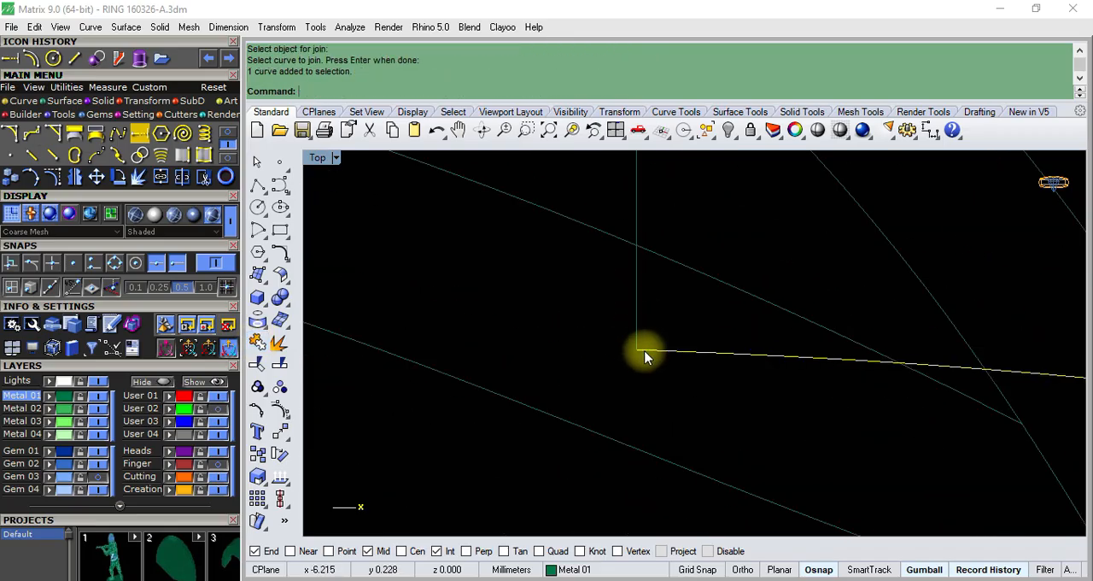
scroll(599, 340, down, 3)
scroll(606, 307, up, 3)
click(615, 299)
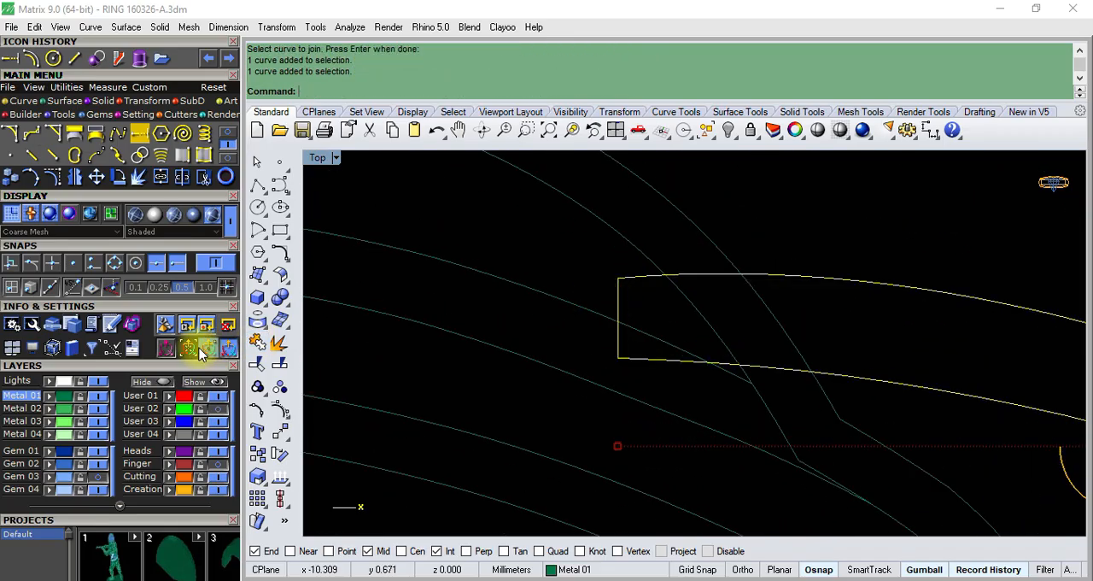
click(255, 345)
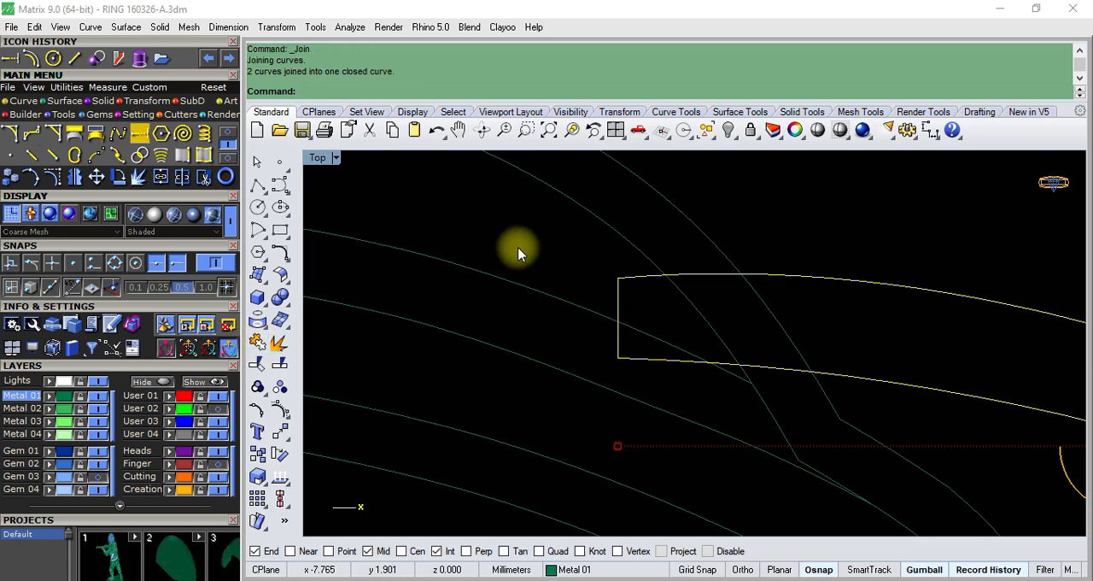
right_click(547, 256)
click(620, 286)
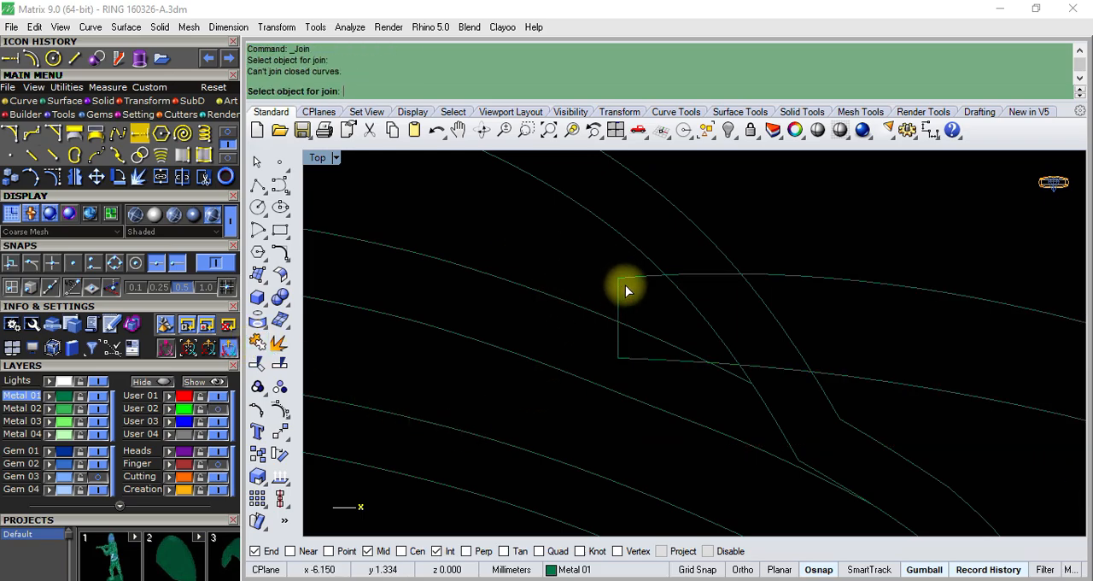
click(626, 287)
scroll(624, 307, down, 5)
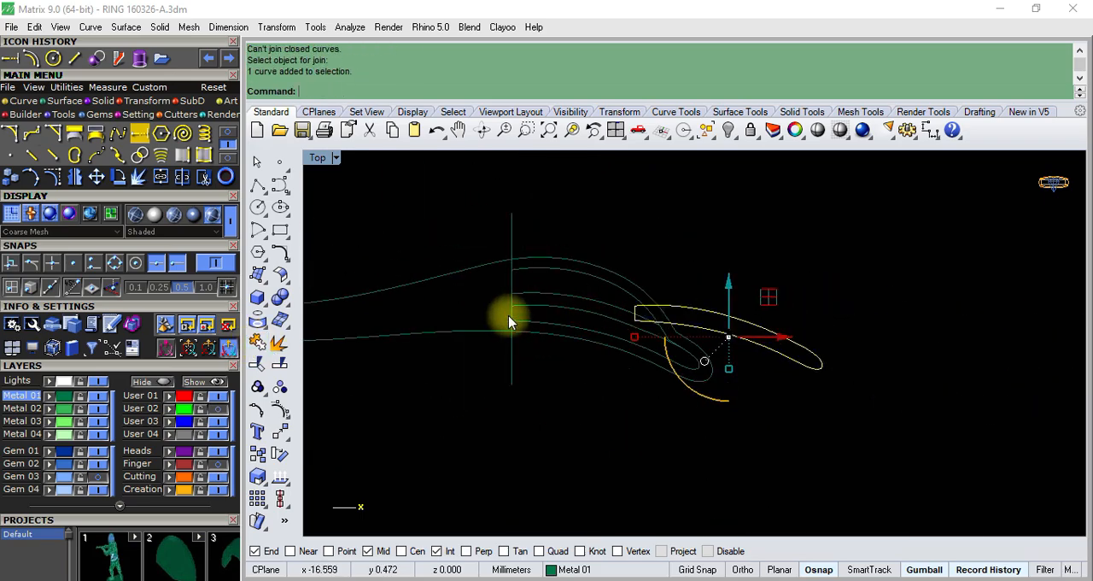
click(544, 300)
key(Escape)
- Group the two long inner curves of the original lower channel, leaving out the tip curve
click(734, 373)
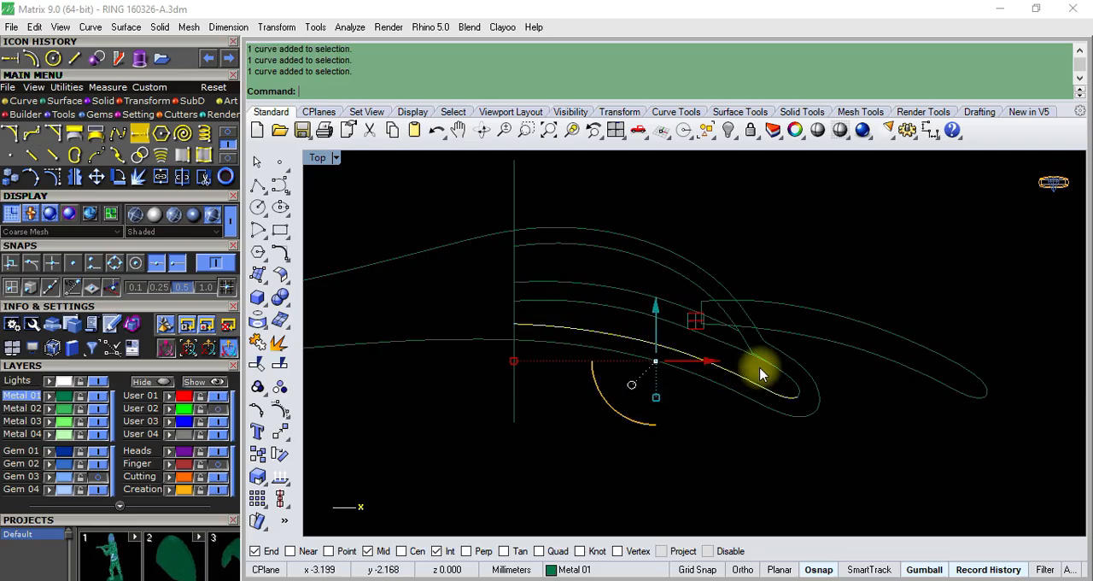
shift+click(736, 351)
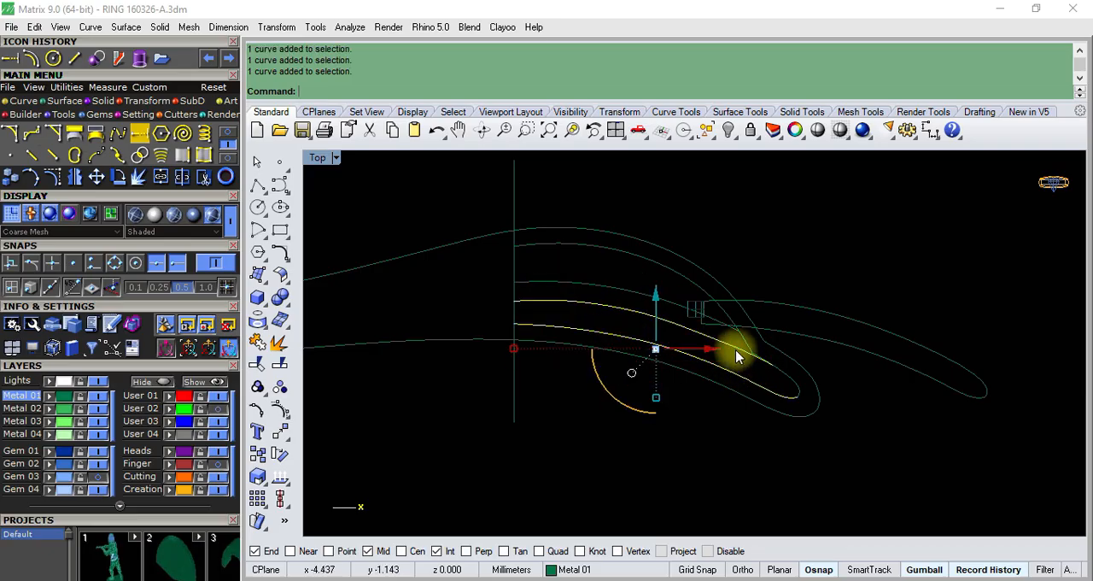
click(258, 387)
scroll(759, 353, up, 10)
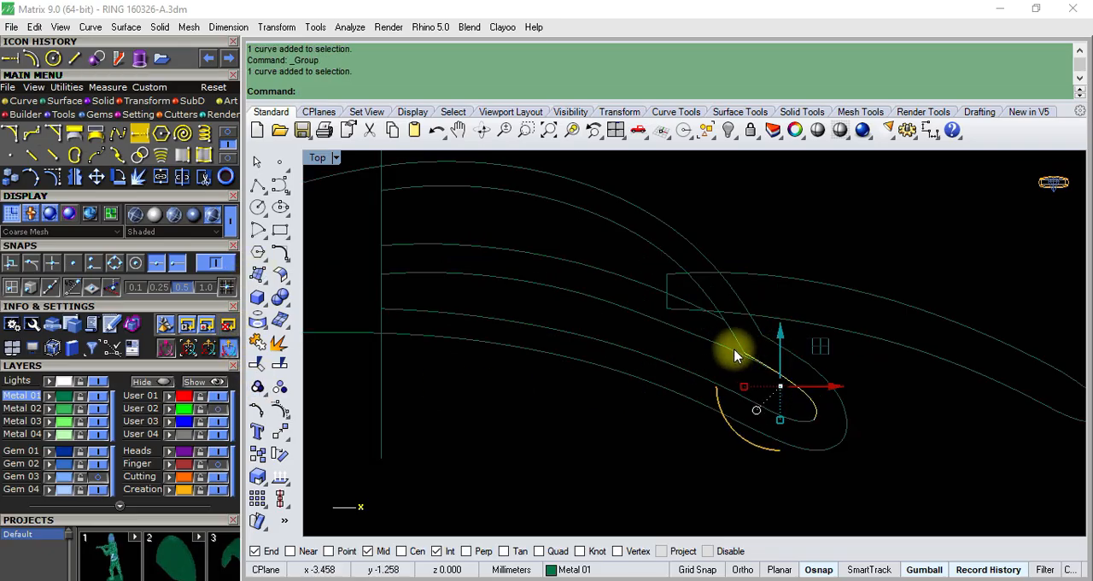
shift+click(740, 327)
scroll(741, 327, down, 4)
shift+click(754, 402)
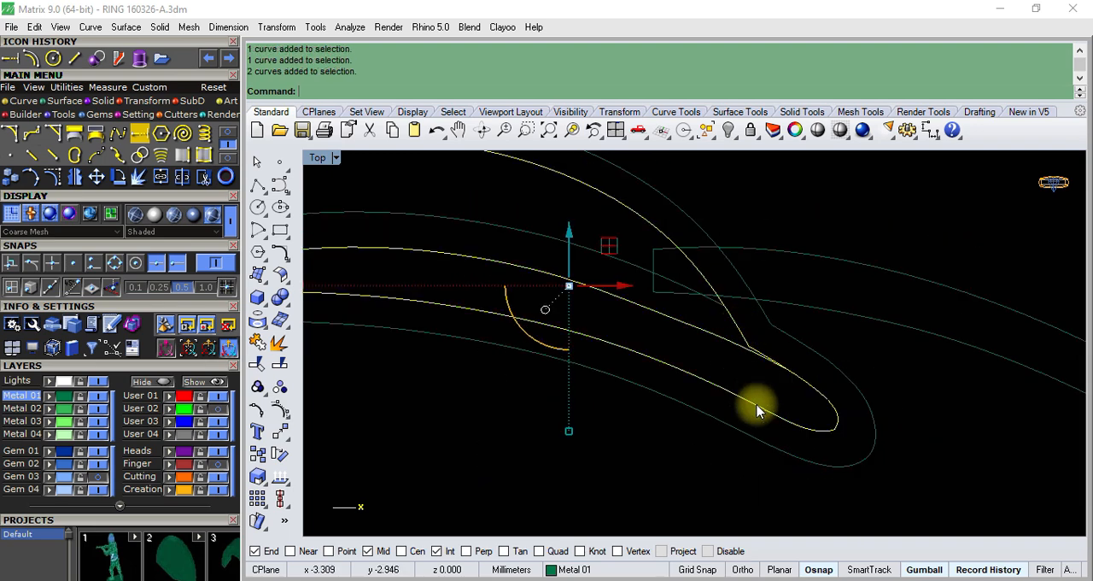
scroll(752, 410, down, 8)
key(Escape)
- Copy the two inner curves of the upper channel 10 mm horizontally to the right, using Ortho
scroll(664, 343, up, 3)
click(671, 349)
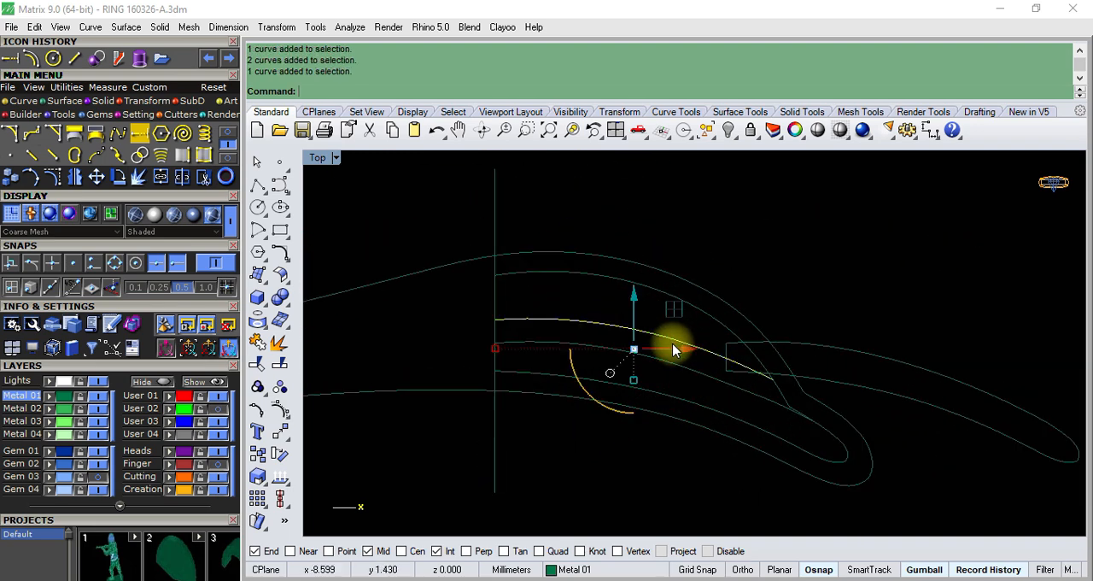
scroll(664, 310, up, 3)
shift+click(678, 300)
scroll(758, 380, up, 3)
scroll(758, 380, up, 2)
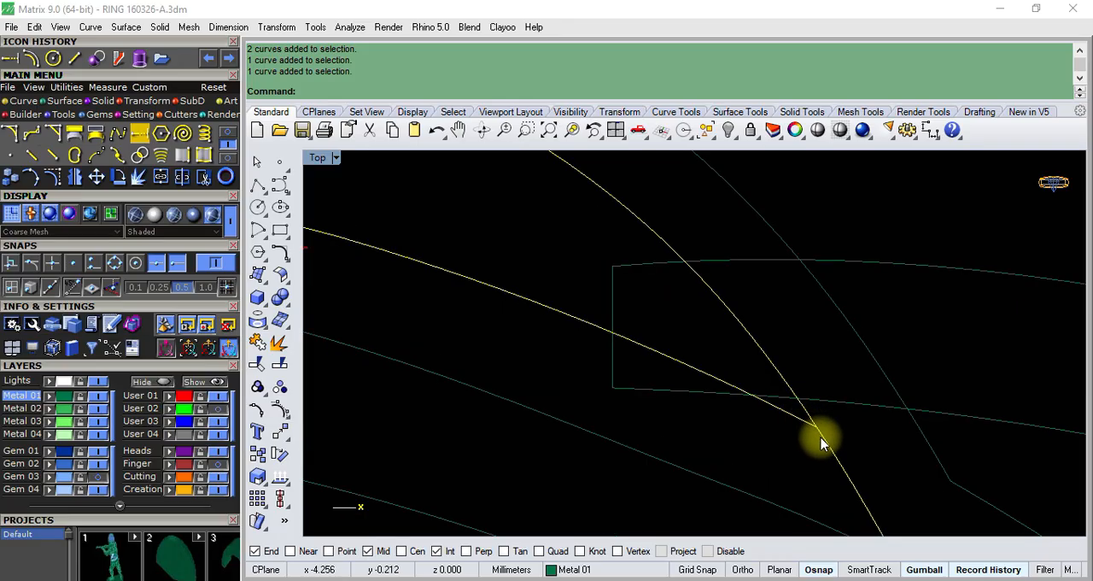
scroll(703, 371, down, 6)
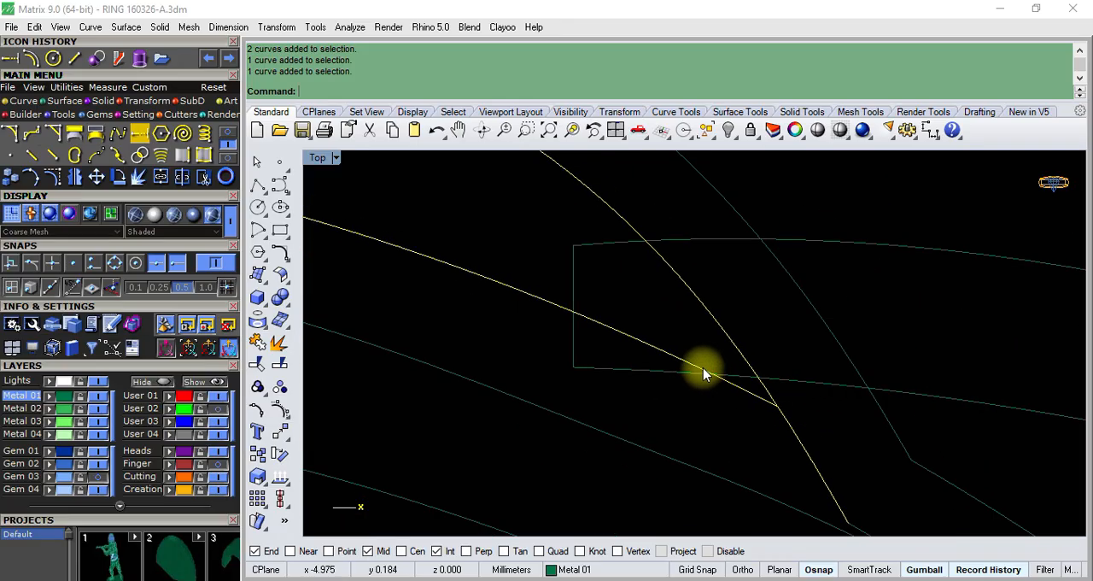
click(262, 457)
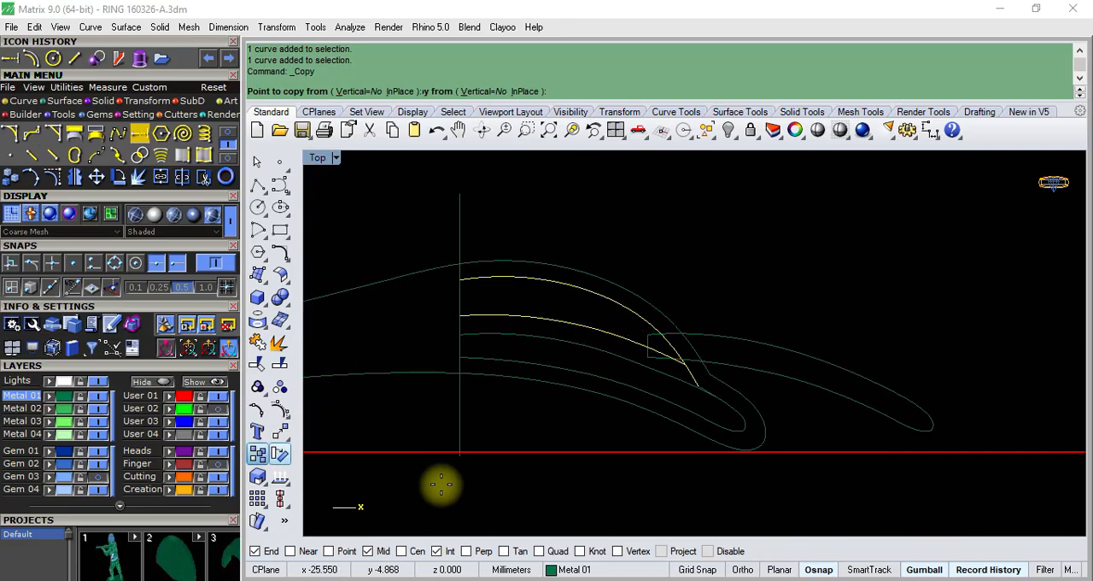
click(563, 434)
text(10)
key(Return)
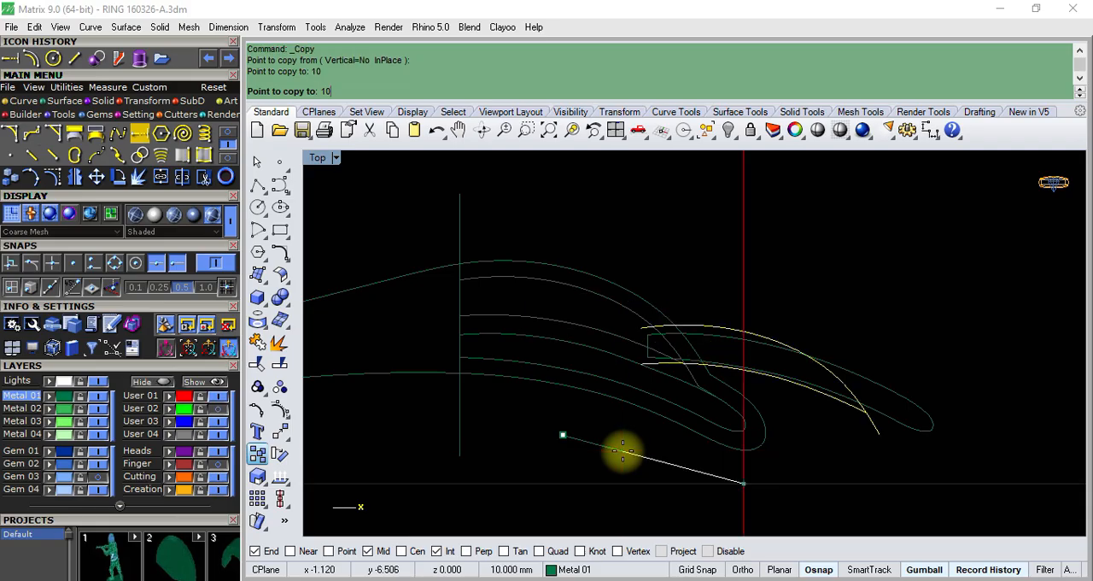
key(F8)
click(861, 505)
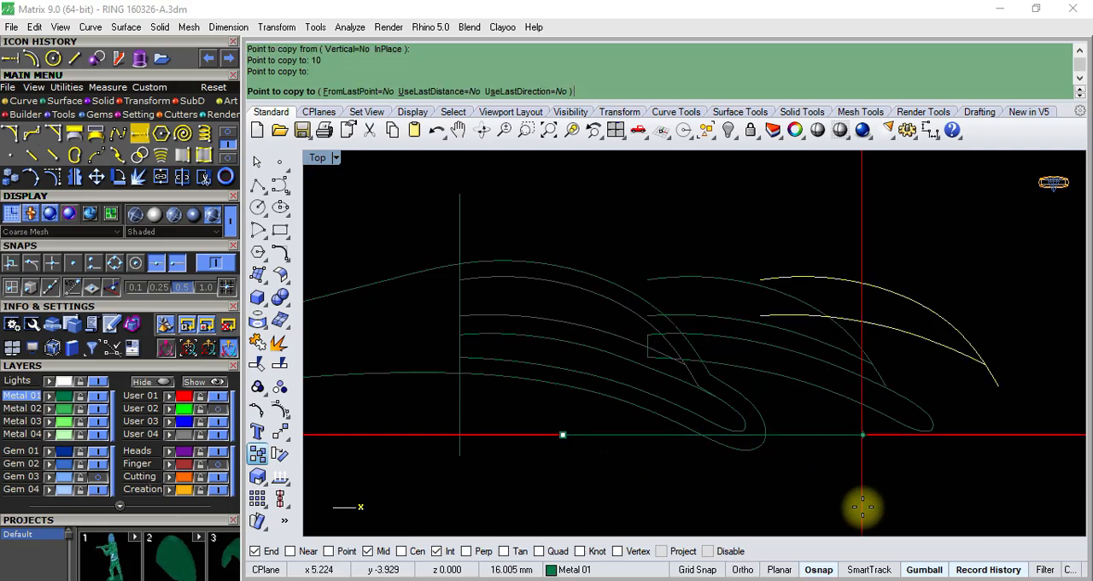
right_click(754, 414)
- Trim the copied upper curve's tail where it passes the tip of the copied lower curve, and clear the selection
click(835, 346)
shift+click(856, 343)
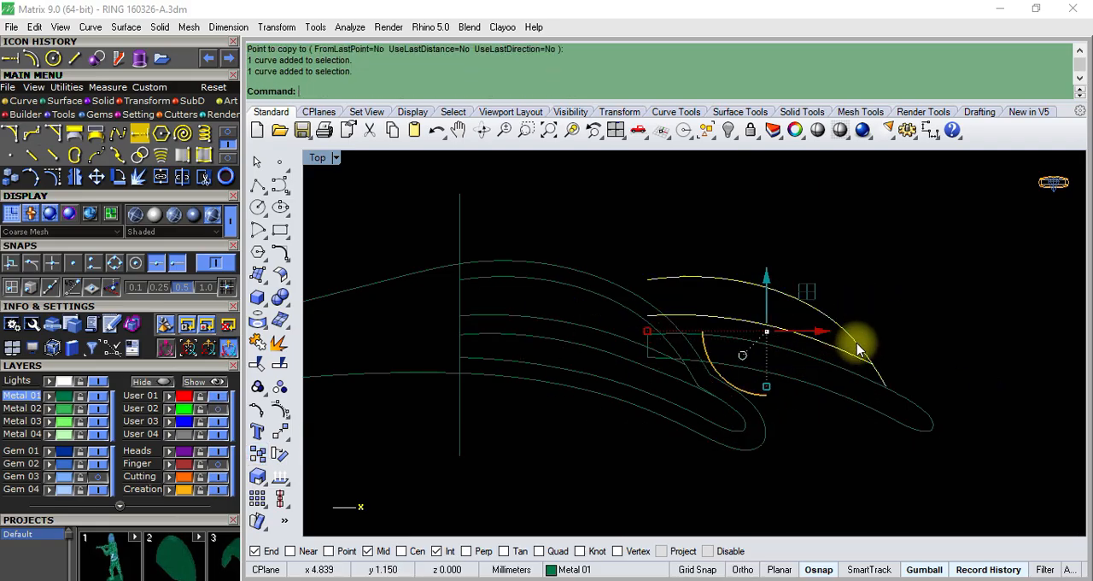
click(256, 345)
scroll(889, 365, up, 5)
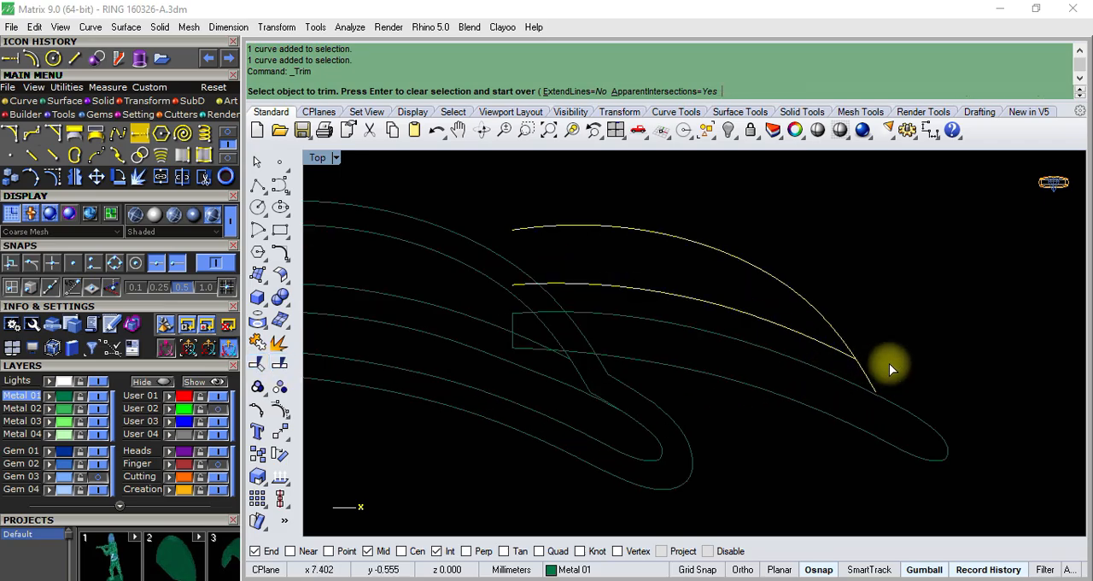
click(882, 374)
scroll(867, 372, down, 8)
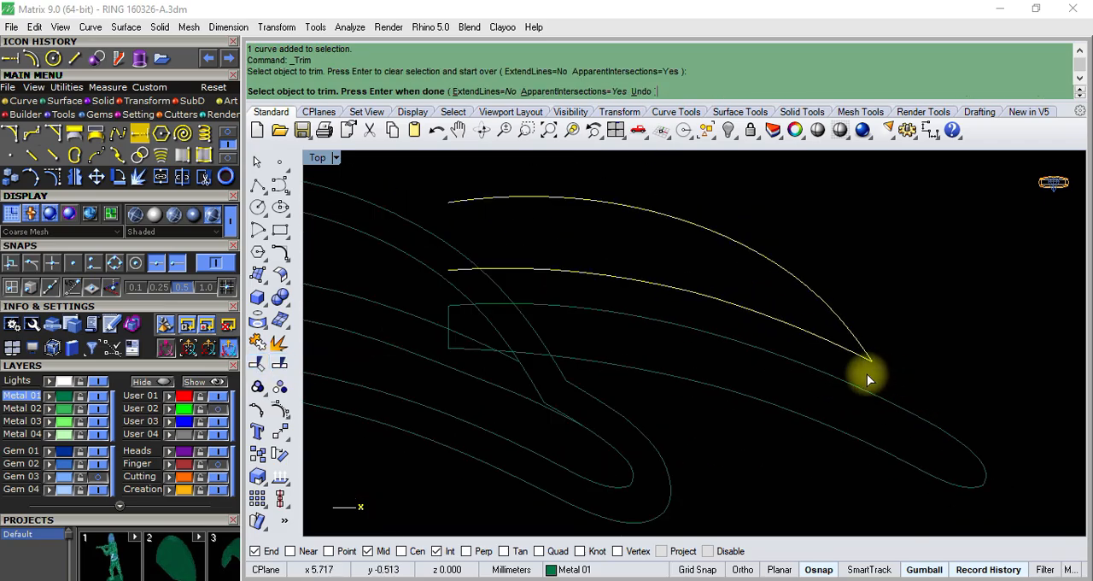
right_click(913, 325)
click(688, 359)
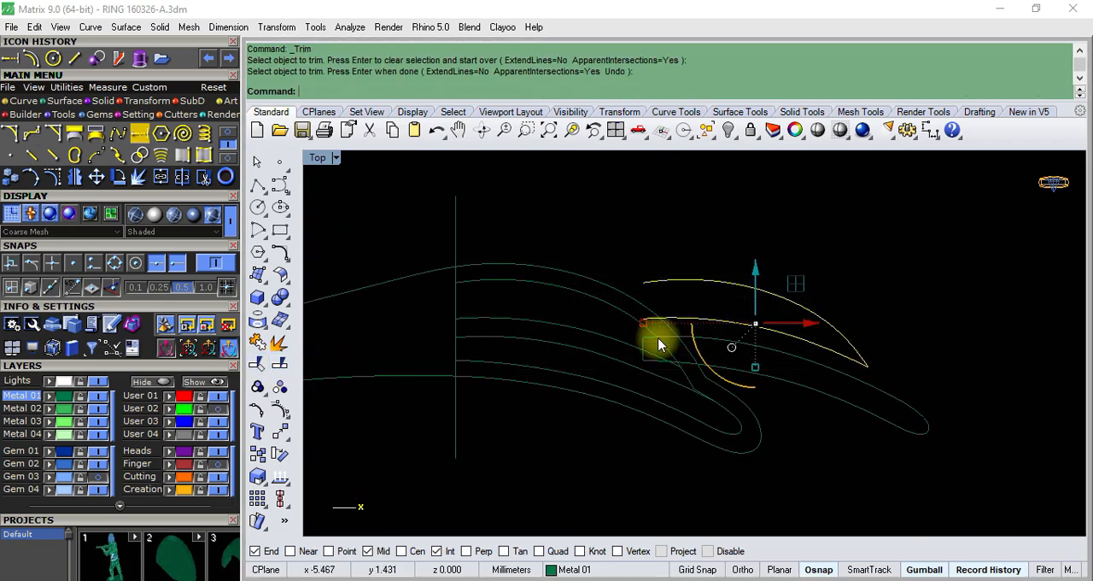
key(Escape)
- With Near and Quad snaps enabled, draw a straight polyline between the open left ends of the two copied upper channel curves
click(254, 190)
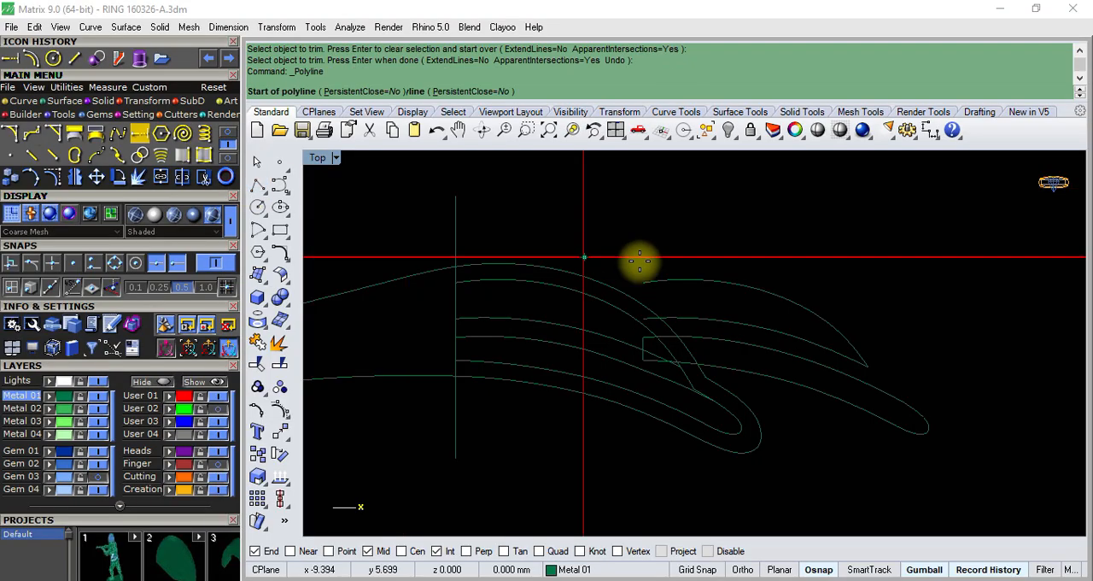
scroll(644, 290, up, 5)
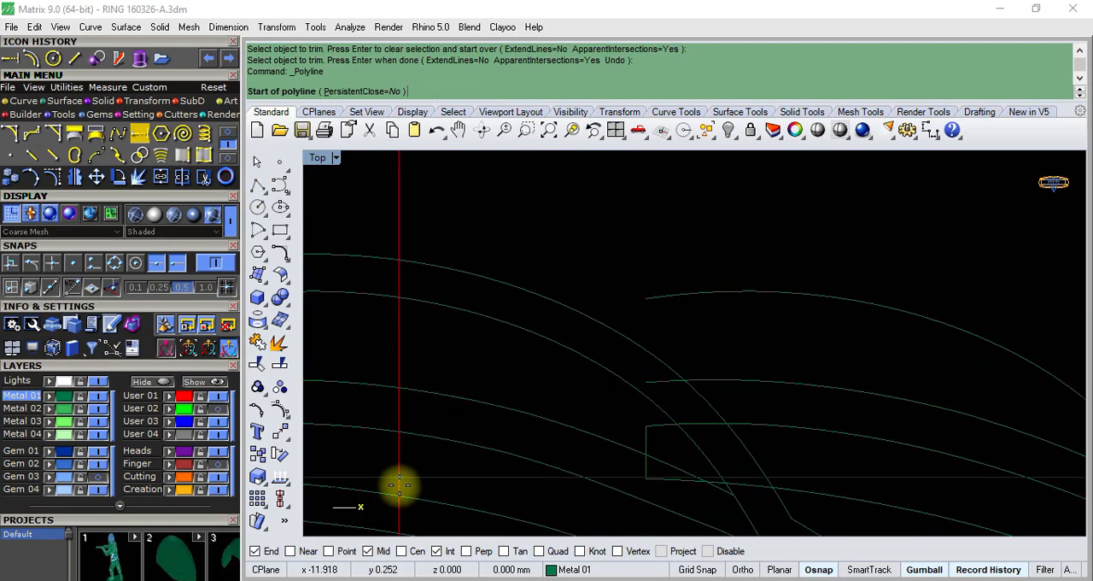
click(539, 551)
click(646, 299)
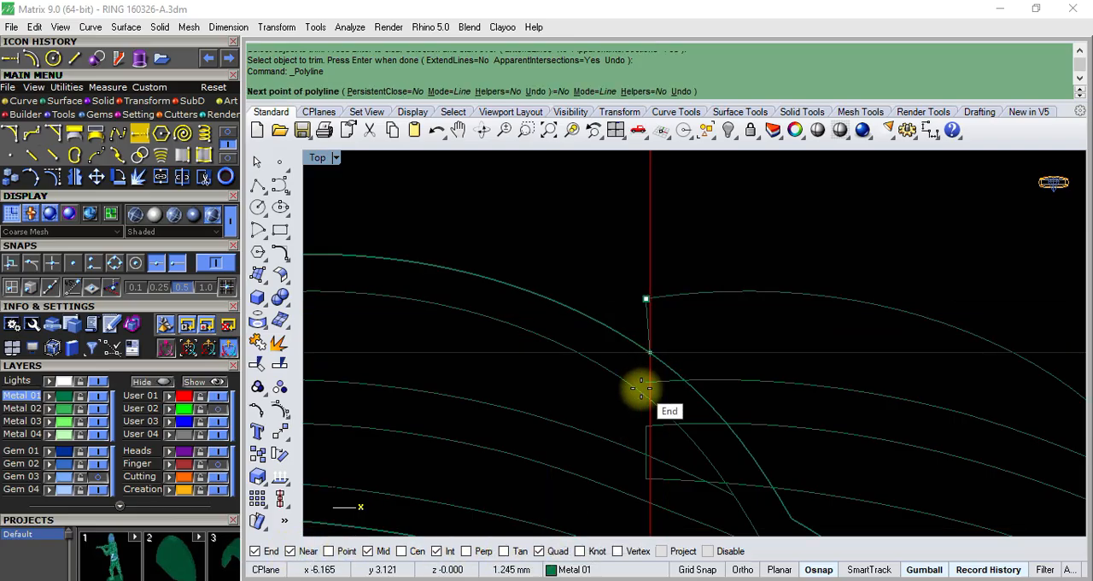
click(642, 386)
key(Return)
click(642, 378)
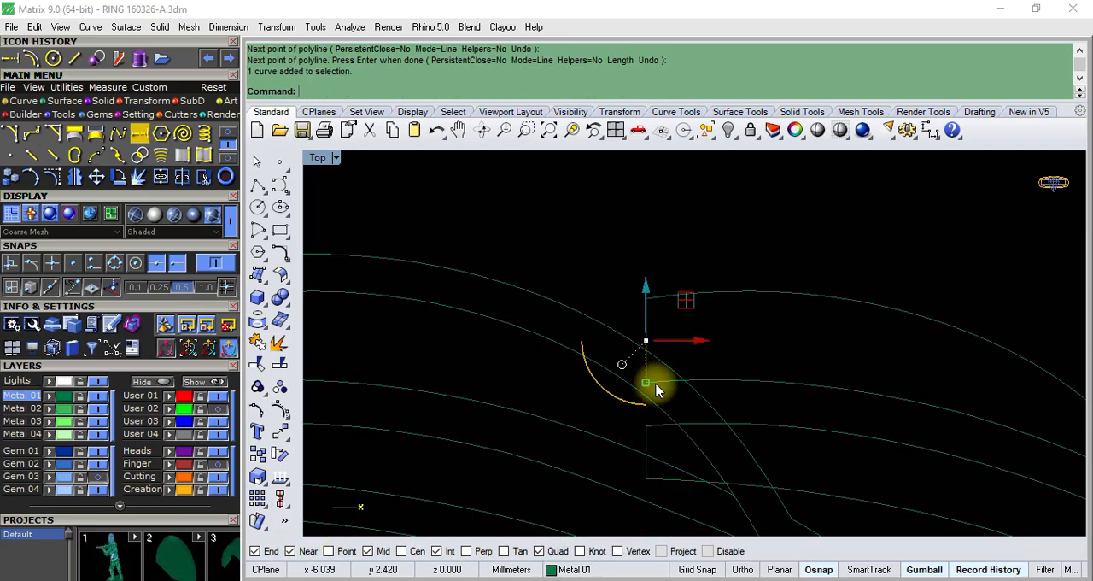
- Join the two copied upper channel curves and their end line into one closed outline
click(656, 382)
click(704, 299)
scroll(456, 310, down, 4)
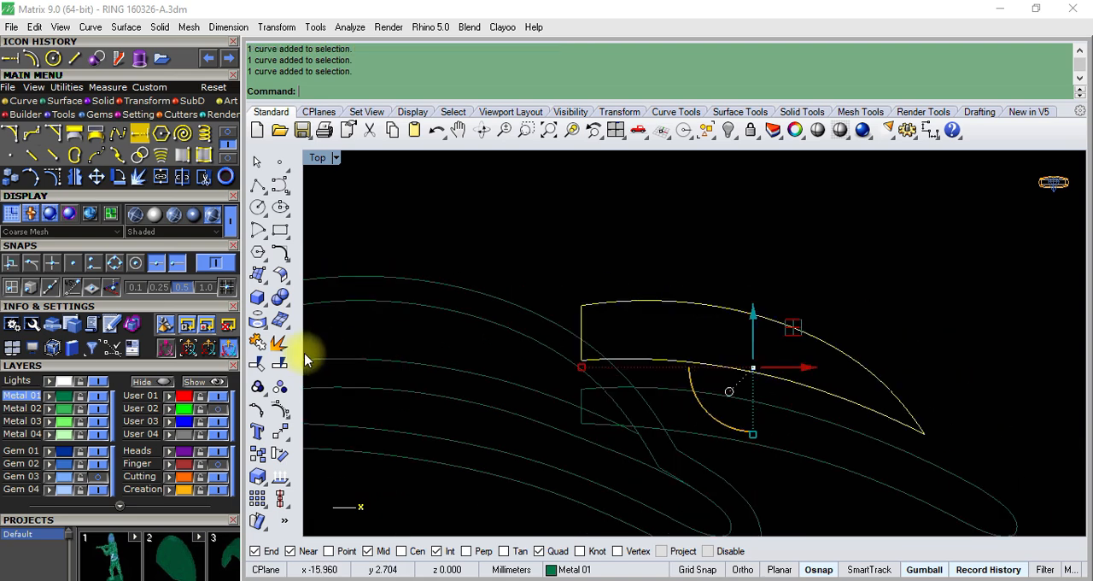
click(257, 360)
click(664, 354)
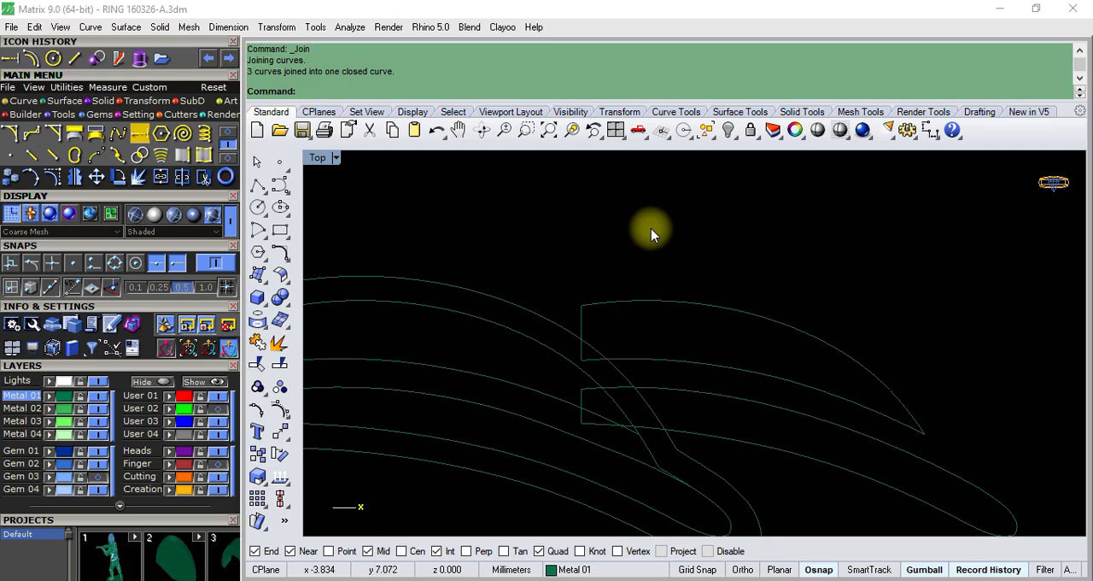
- Assign the closed copy of the upper channel outline to layer User 01 and clear the selection
scroll(651, 228, down, 2)
click(703, 300)
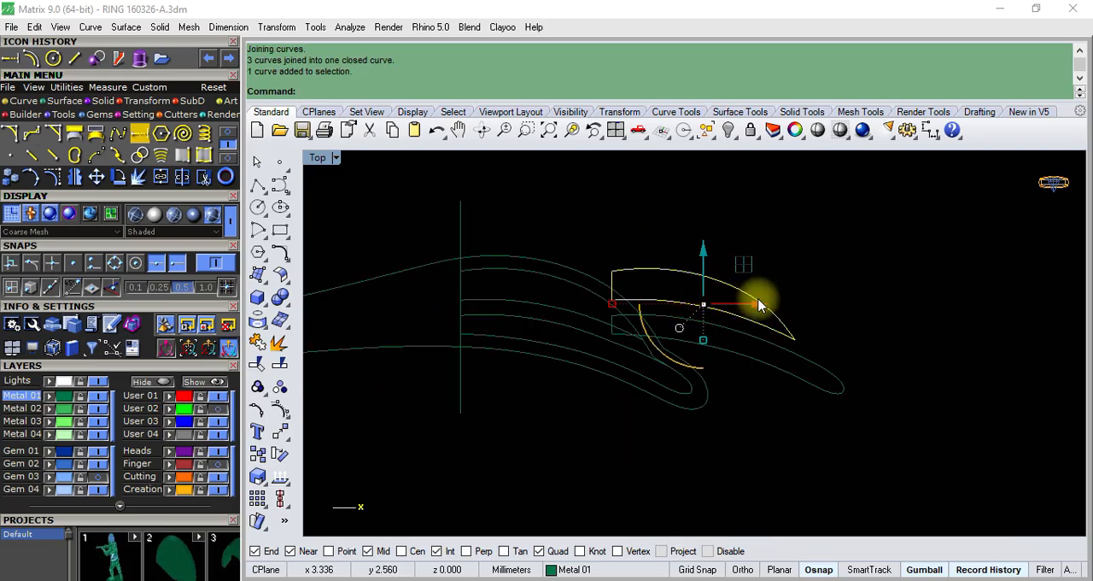
click(169, 396)
click(681, 234)
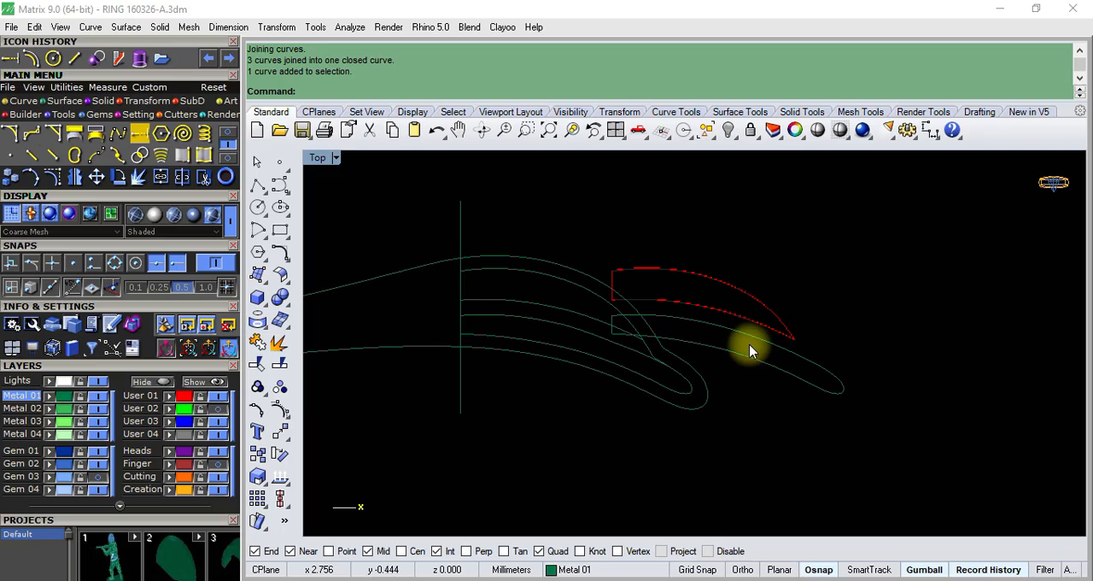
click(748, 337)
right_click(751, 340)
click(797, 365)
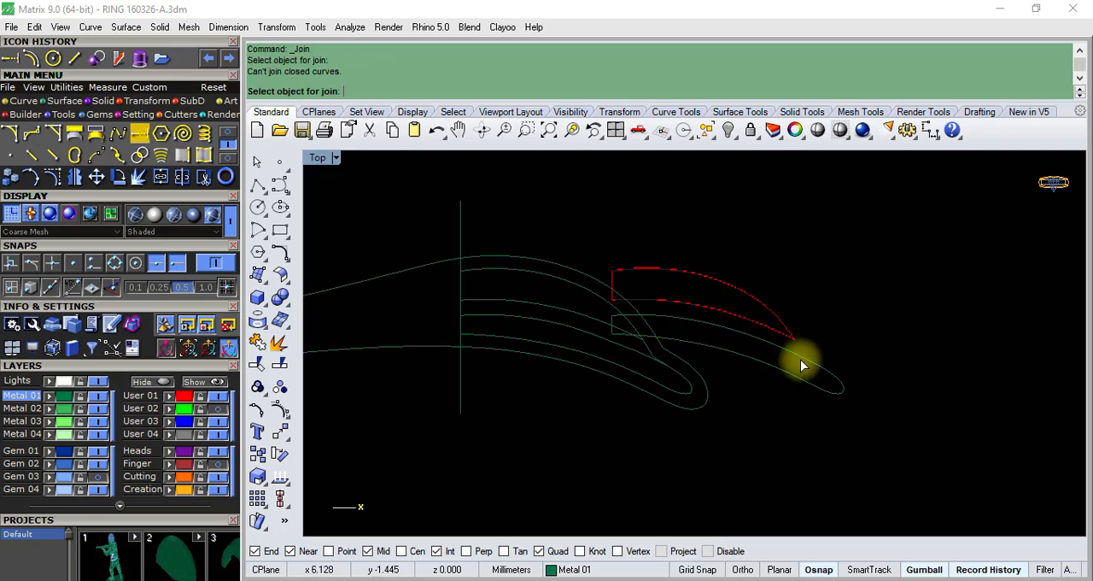
click(257, 162)
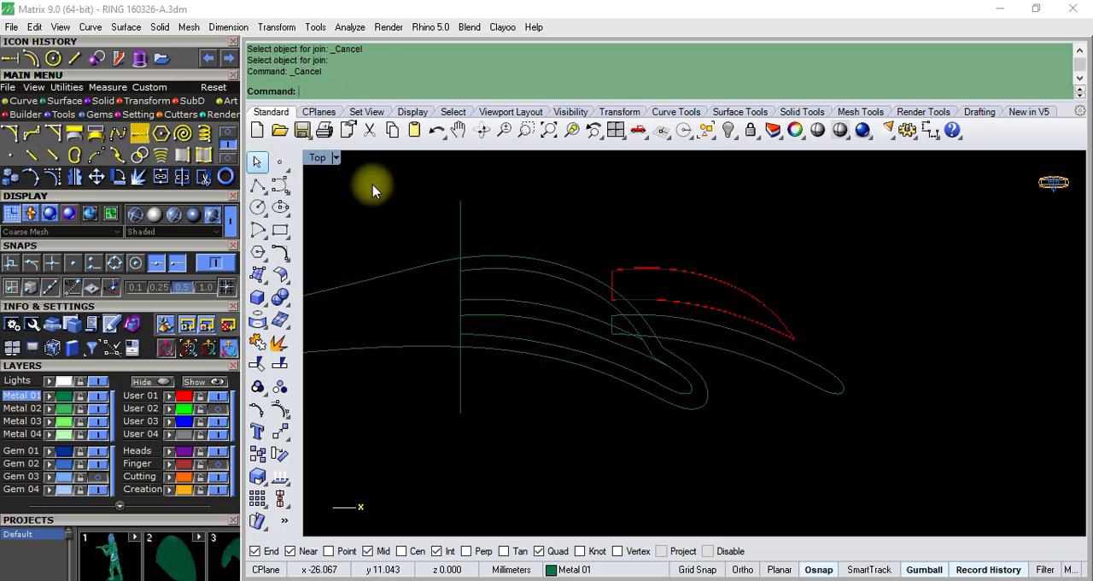
- Assign the copied lower channel outline to layer User 01 and fill it with a Patch surface using 10 U and 10 V spans
click(805, 359)
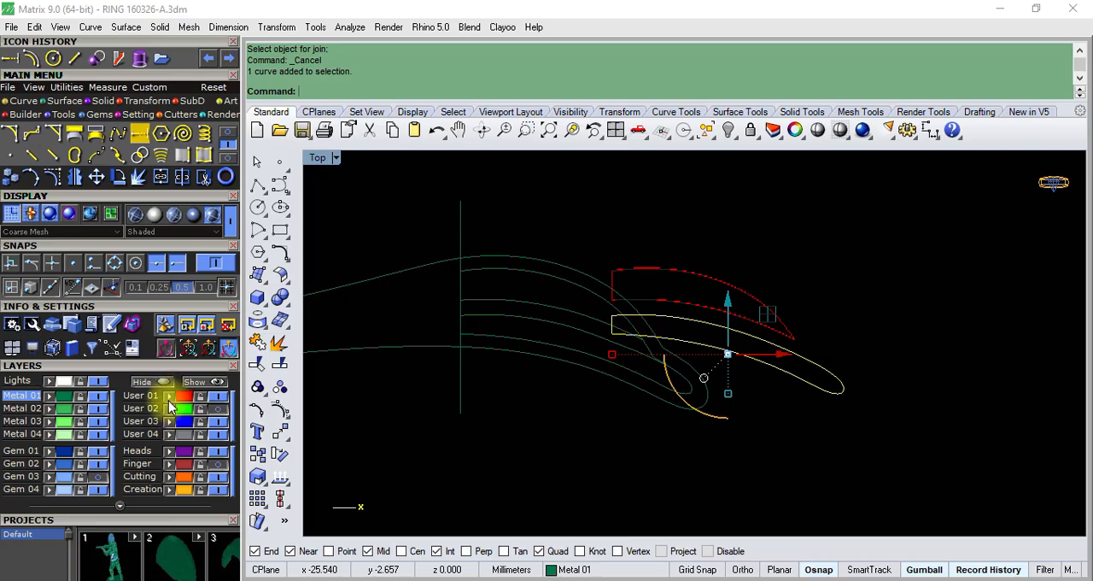
click(169, 397)
click(776, 358)
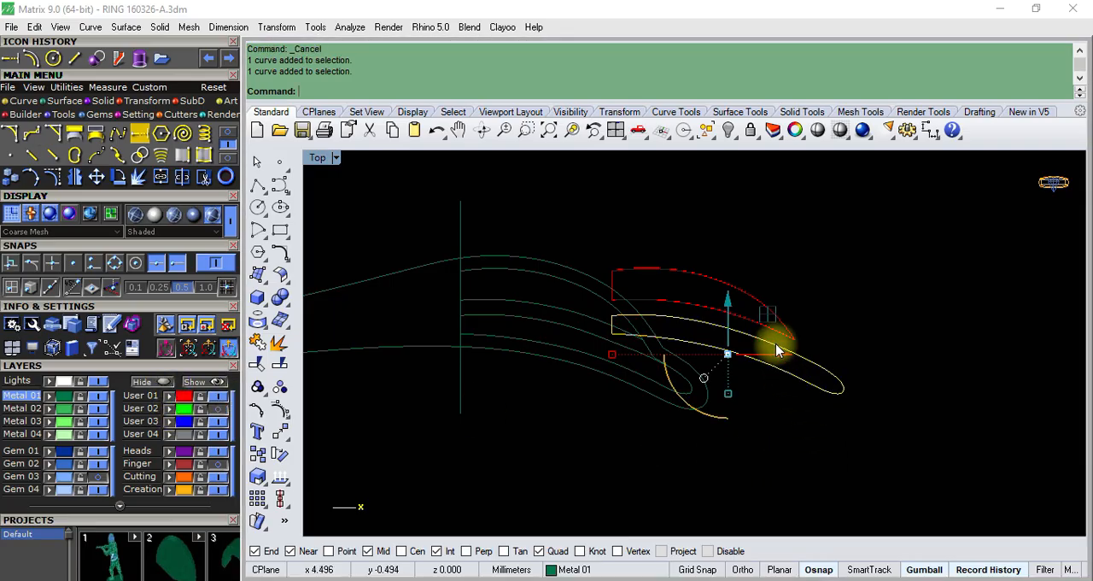
click(63, 113)
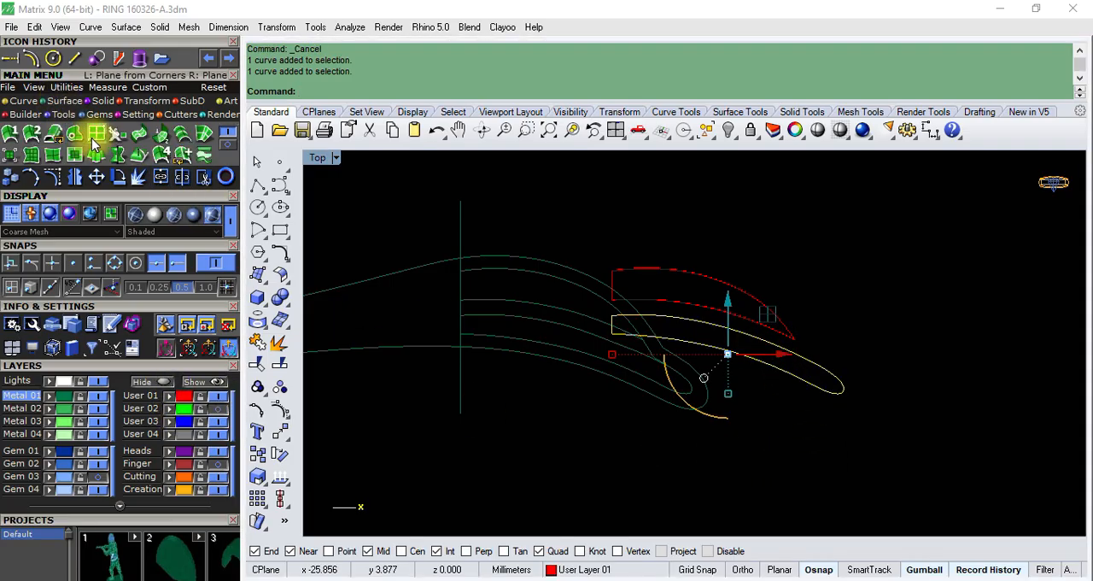
click(10, 133)
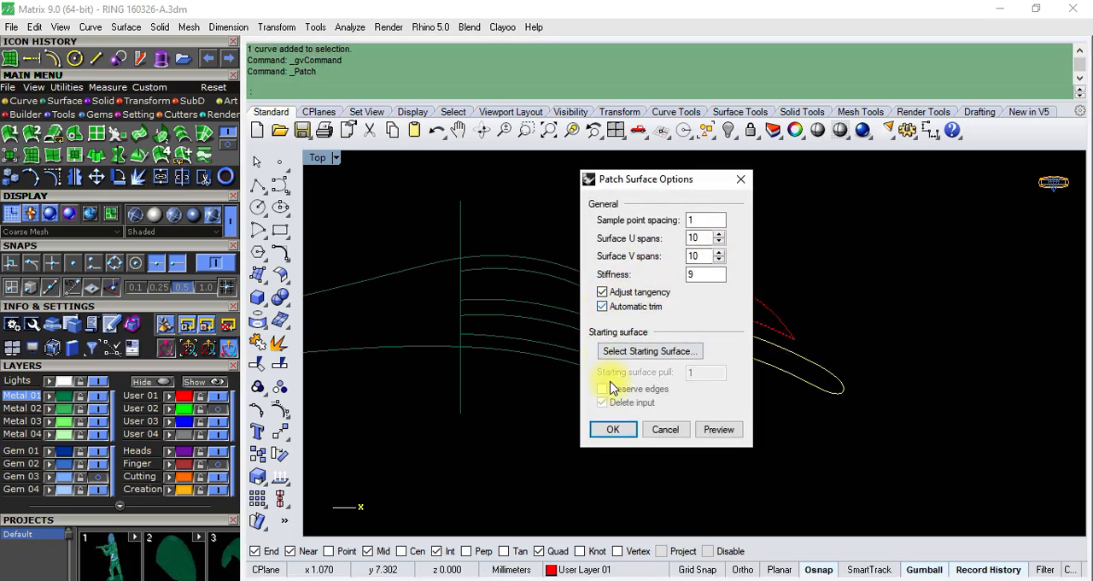
click(613, 430)
- Fill the closed copy of the upper channel outline with a Patch surface using the same options
click(727, 313)
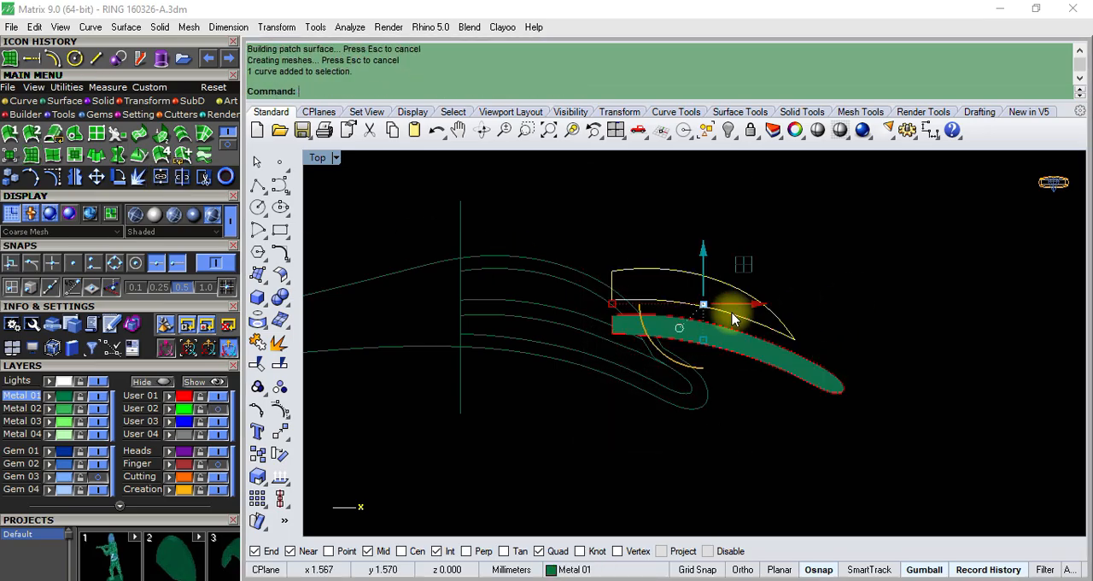
key(Return)
key(Return)
scroll(840, 275, down, 3)
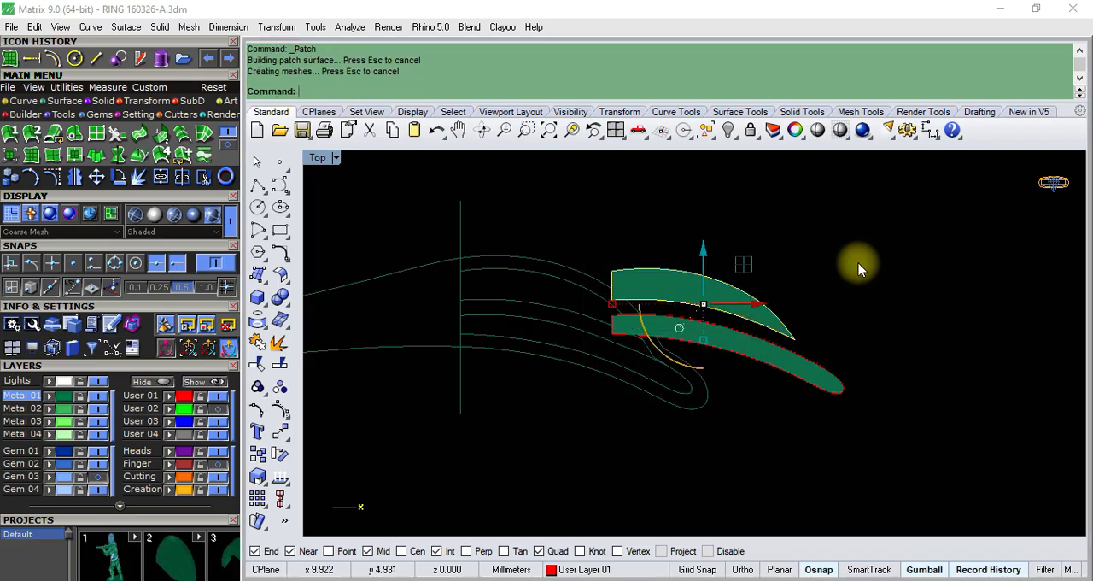
- Delete the guide circle at the narrow end of the ring's shank outline
click(569, 271)
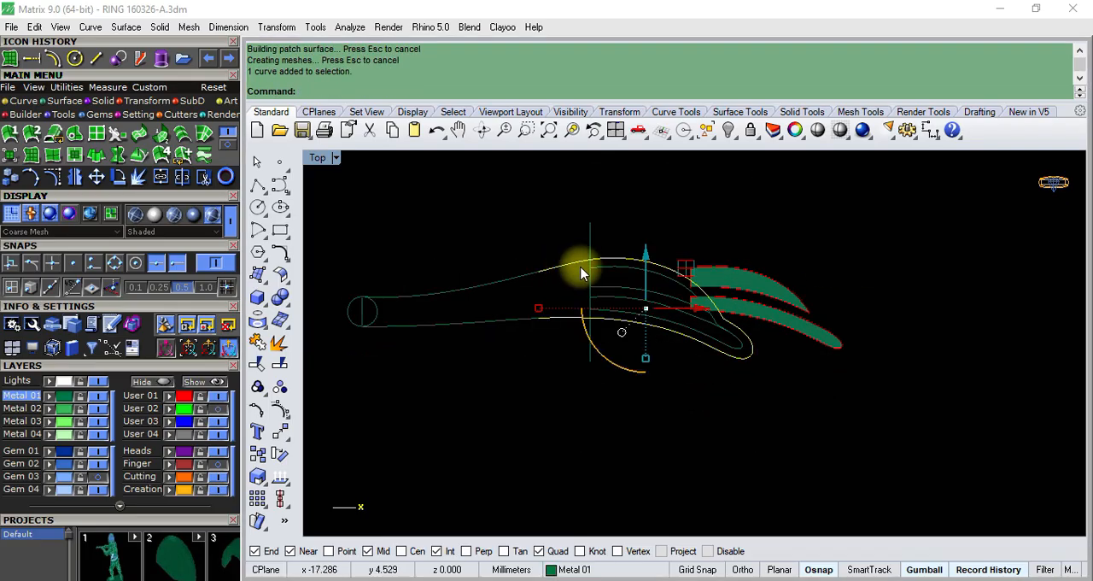
shift+click(507, 284)
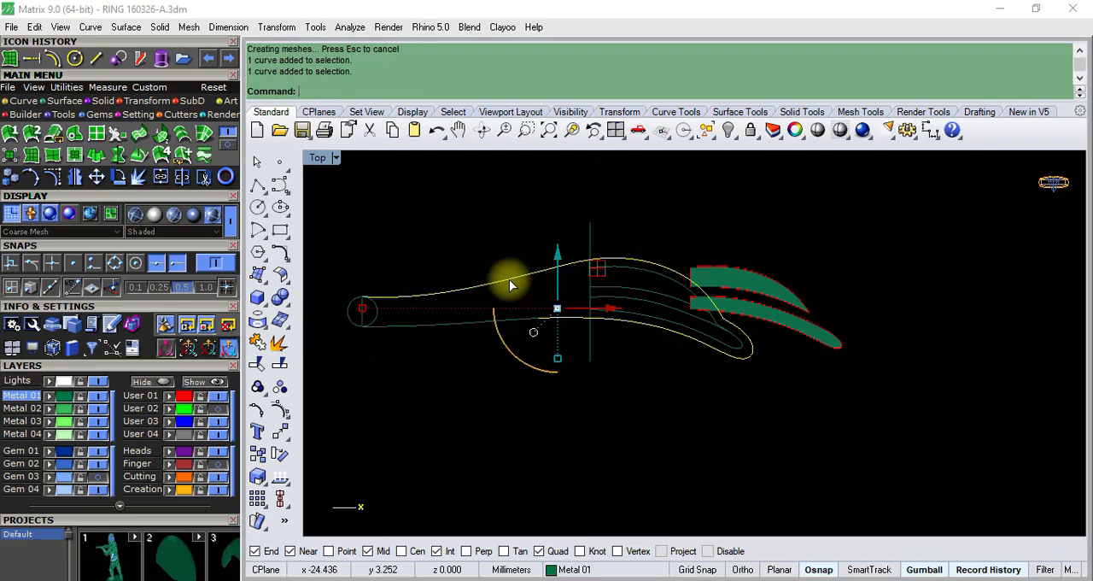
shift+click(429, 330)
scroll(389, 325, up, 2)
click(380, 317)
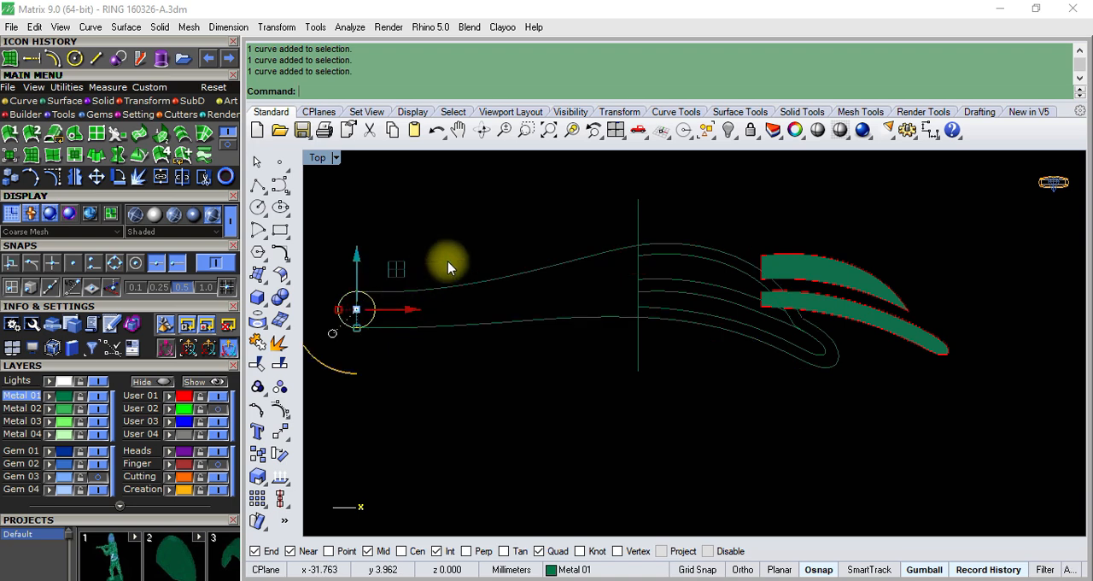
key(Delete)
- Replace the vertical line at the shank's narrow end with a new line between the endpoints of the upper and lower shank curves
scroll(359, 303, up, 6)
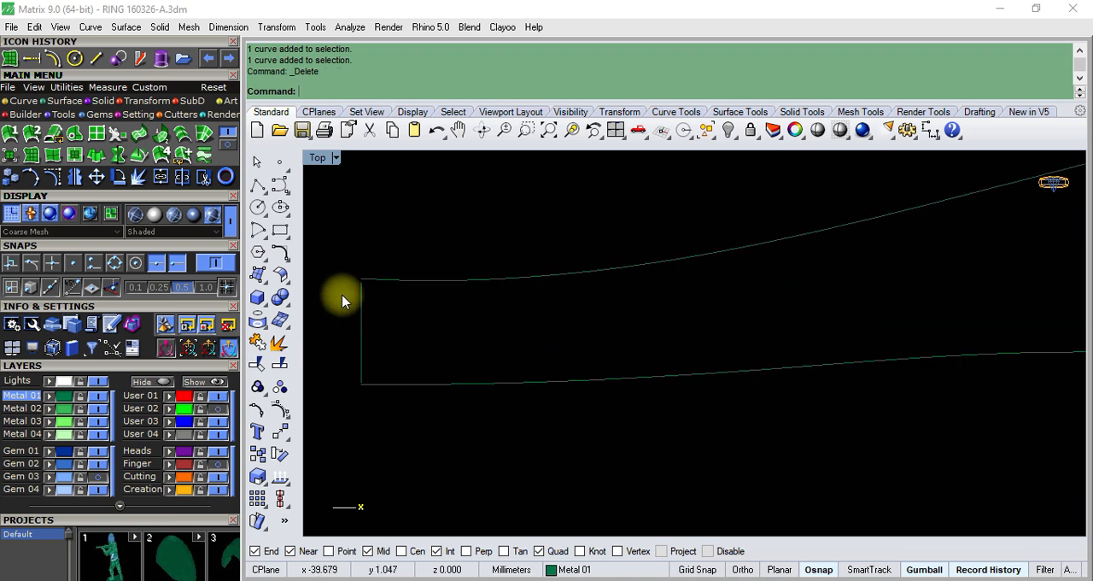
click(367, 329)
key(Delete)
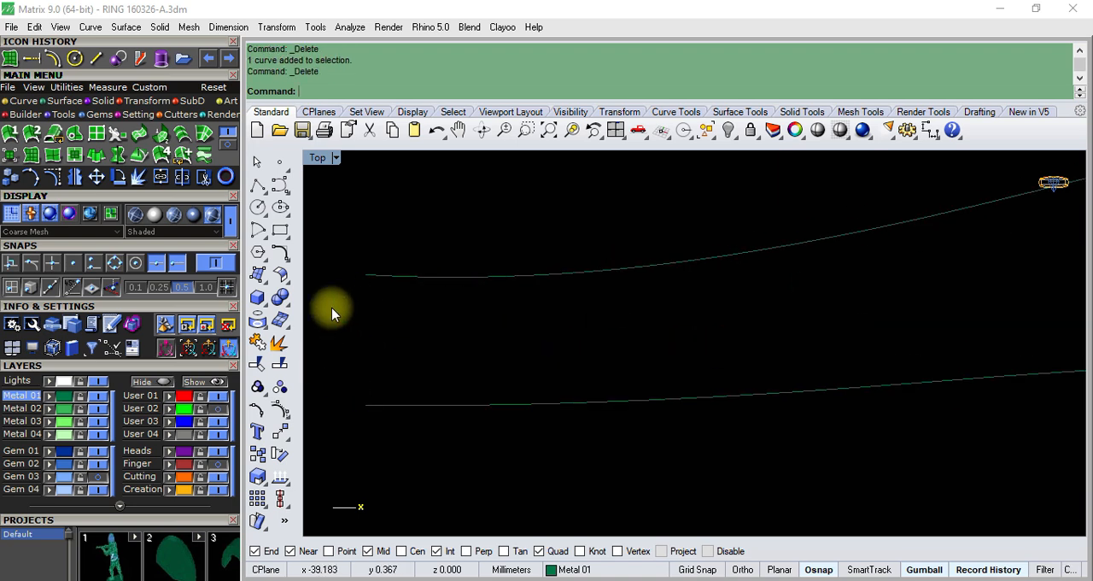
click(365, 275)
click(365, 405)
scroll(442, 296, down, 10)
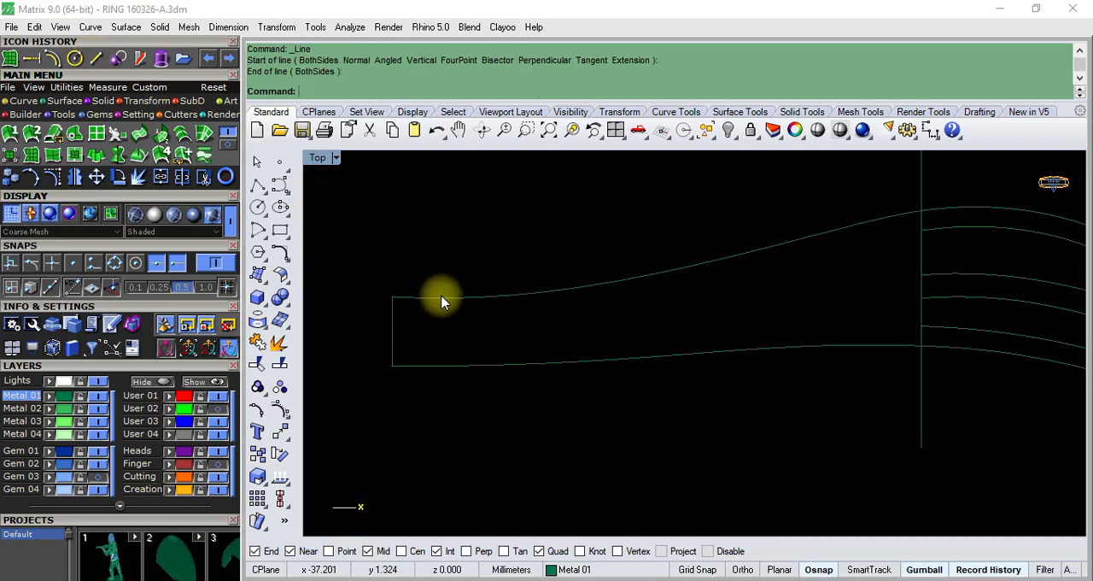
click(442, 296)
click(282, 409)
scroll(410, 309, up, 3)
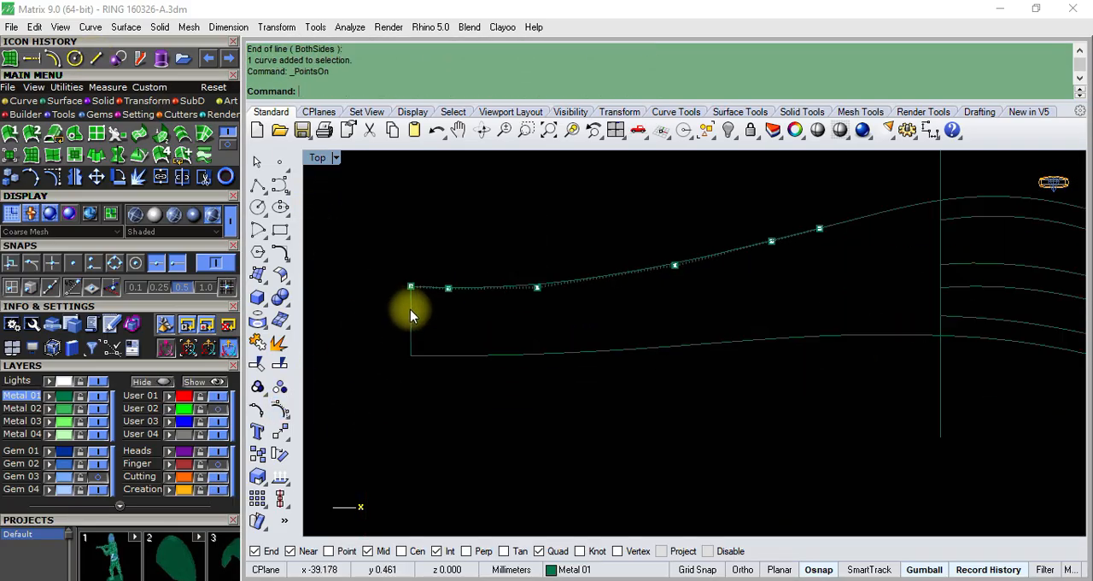
scroll(512, 285, down, 3)
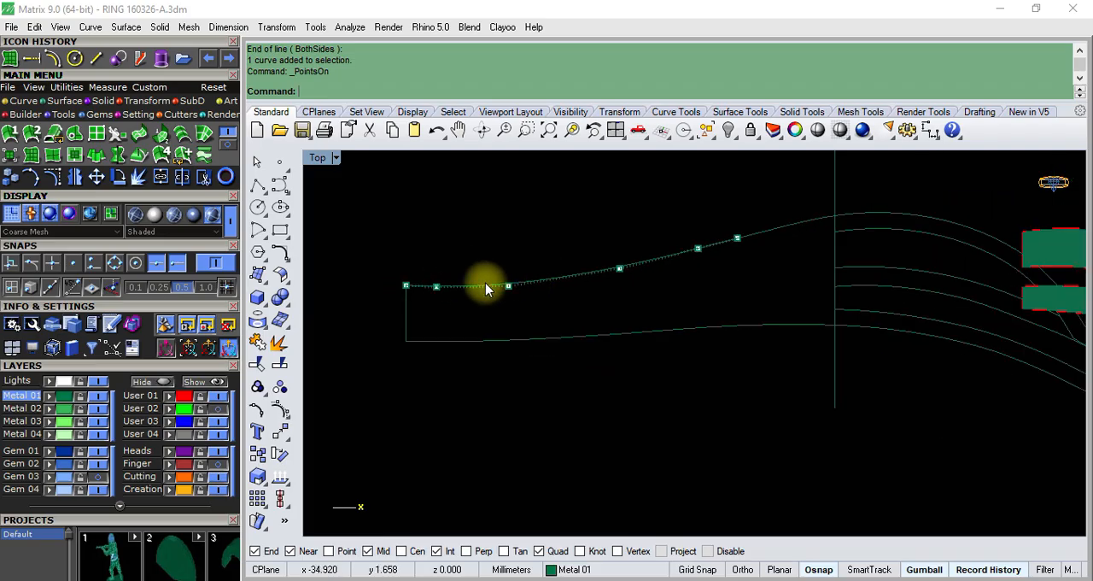
key(Escape)
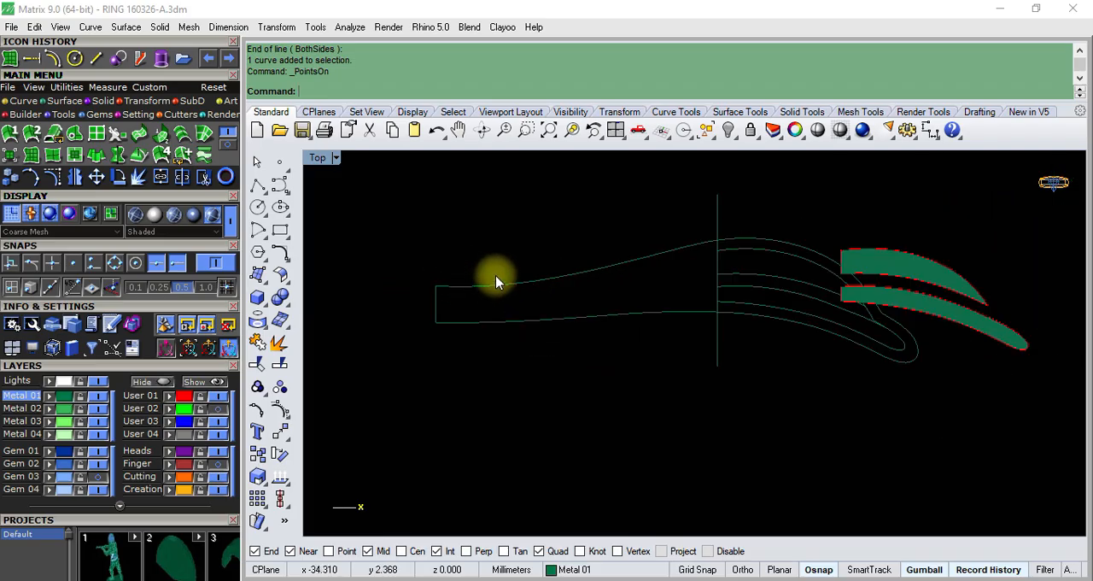
- Show the upper shank curve's control points and raise the second and third points from its narrow end to level with the endpoint
scroll(493, 280, up, 3)
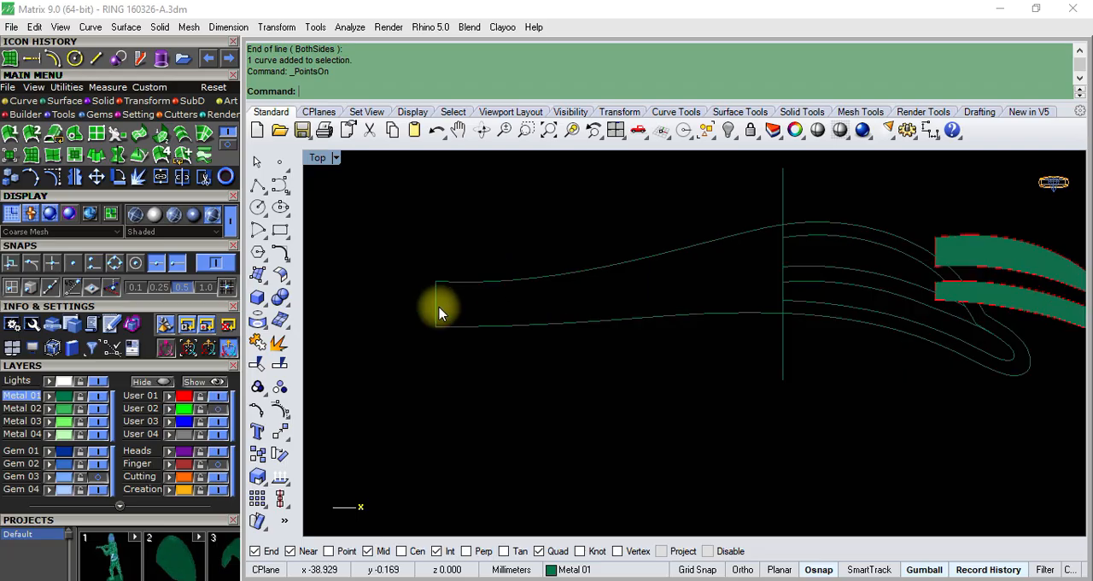
click(485, 277)
click(282, 413)
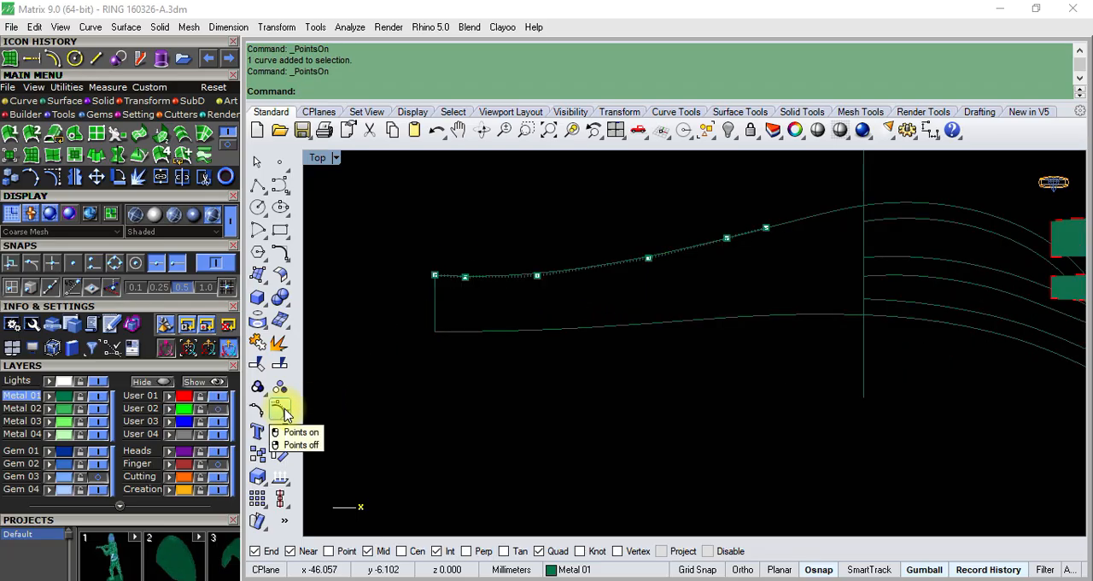
scroll(461, 265, up, 4)
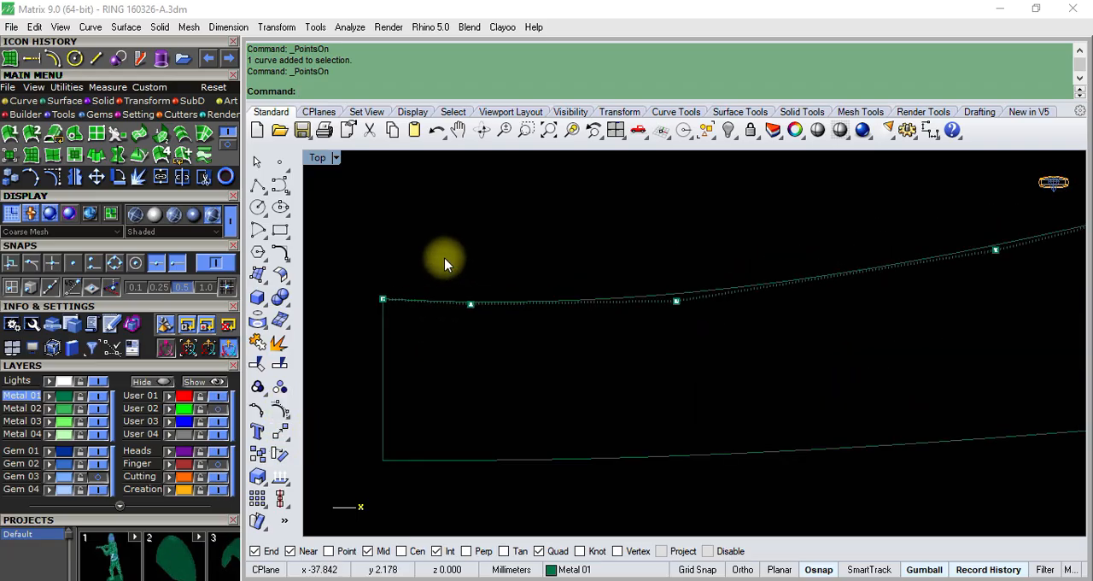
click(471, 303)
drag(472, 261, 504, 259)
click(539, 227)
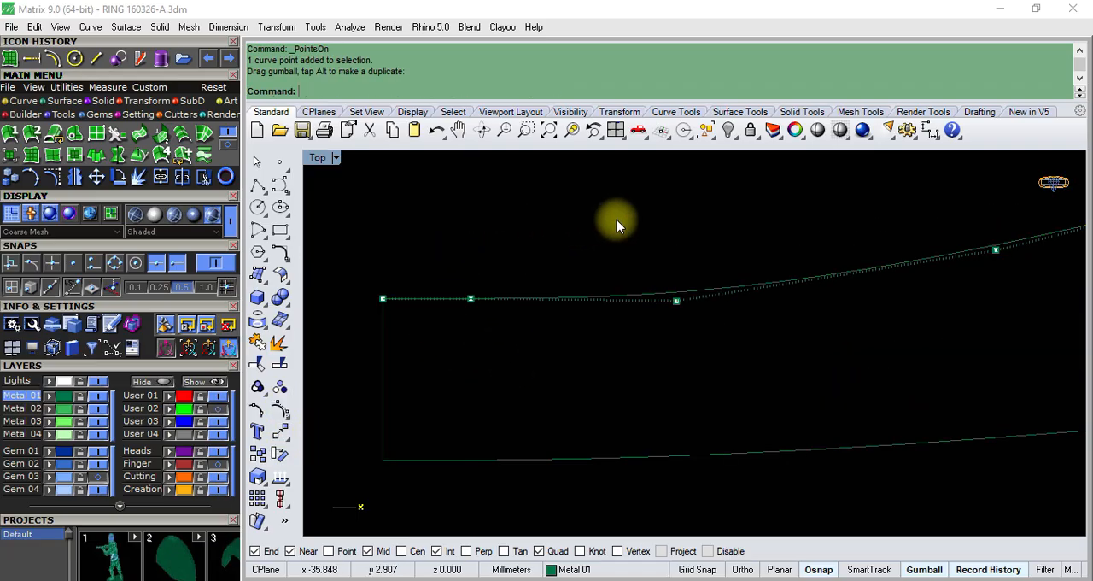
click(676, 299)
drag(675, 254, 690, 252)
click(479, 249)
scroll(432, 304, down, 5)
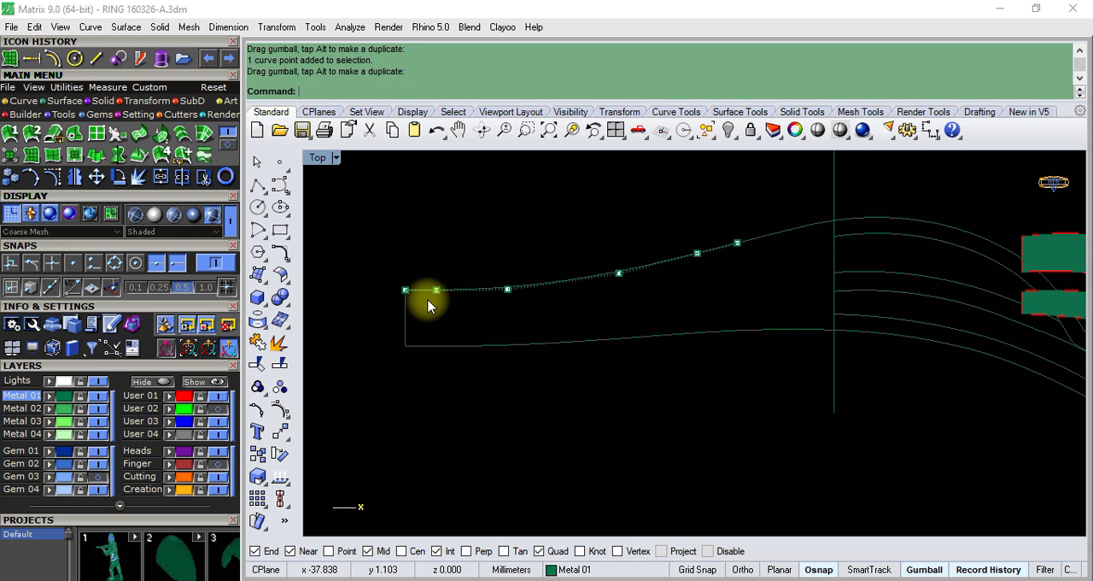
scroll(450, 298, down, 3)
- Join the two shank curves, the end line and the outer head curve into one closed ring outline
scroll(513, 299, down, 4)
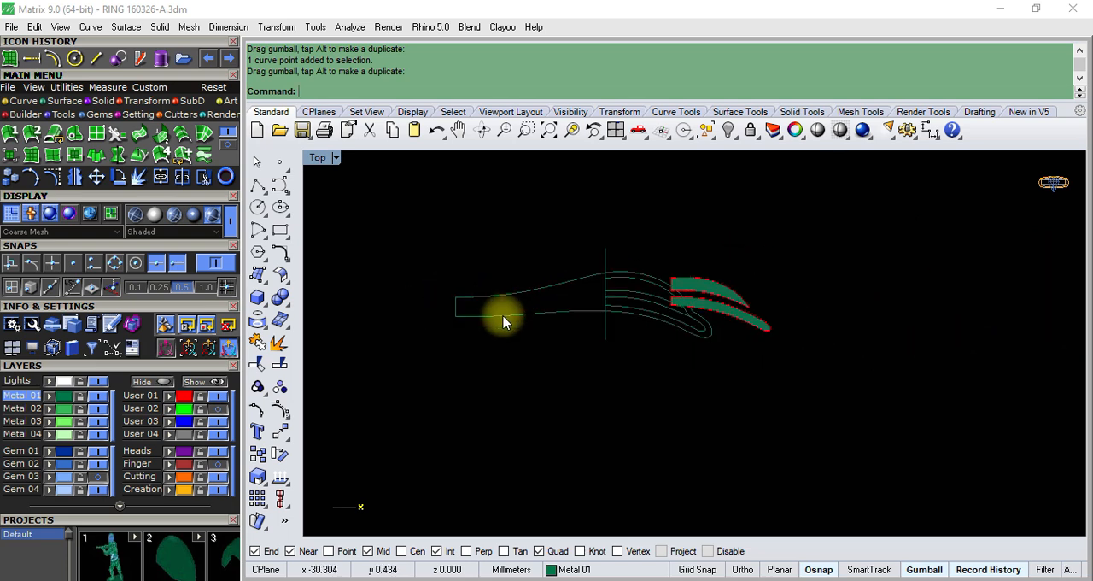
scroll(514, 328, up, 4)
click(526, 306)
shift+click(469, 280)
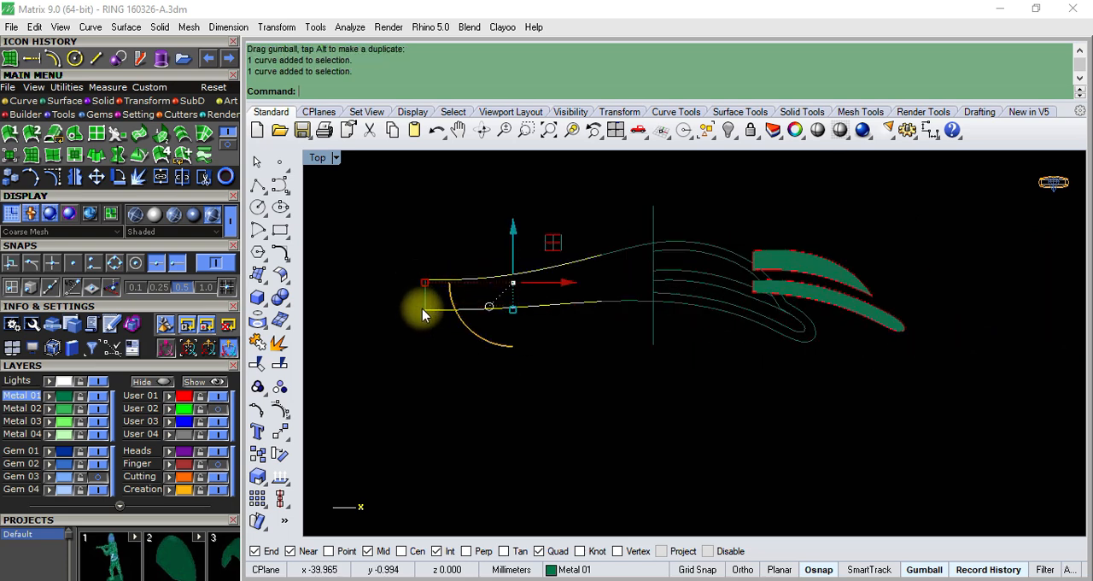
shift+click(425, 299)
shift+click(621, 302)
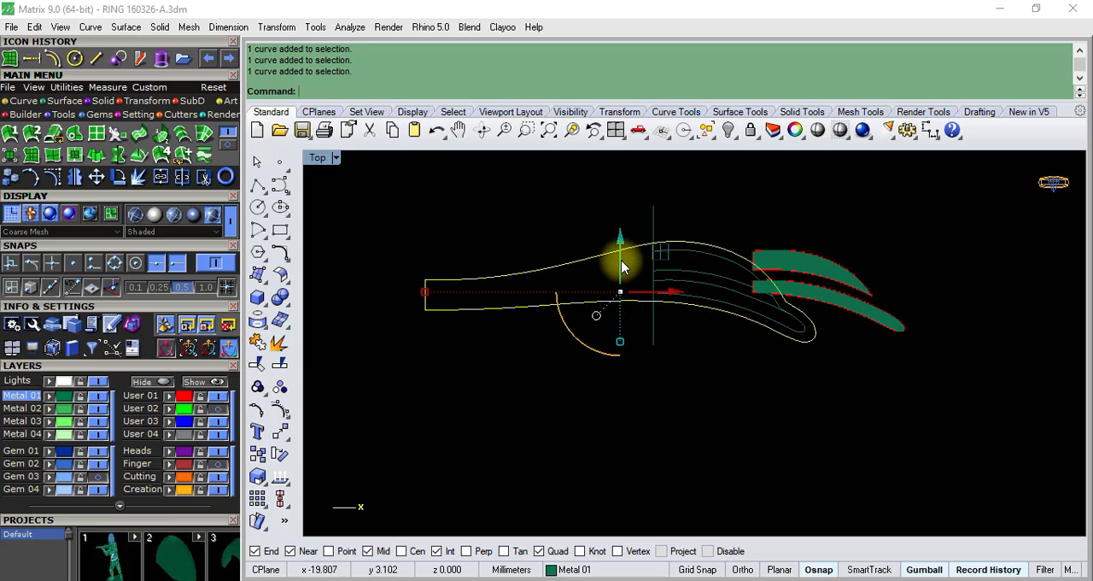
scroll(555, 273, down, 4)
scroll(740, 310, up, 4)
click(258, 348)
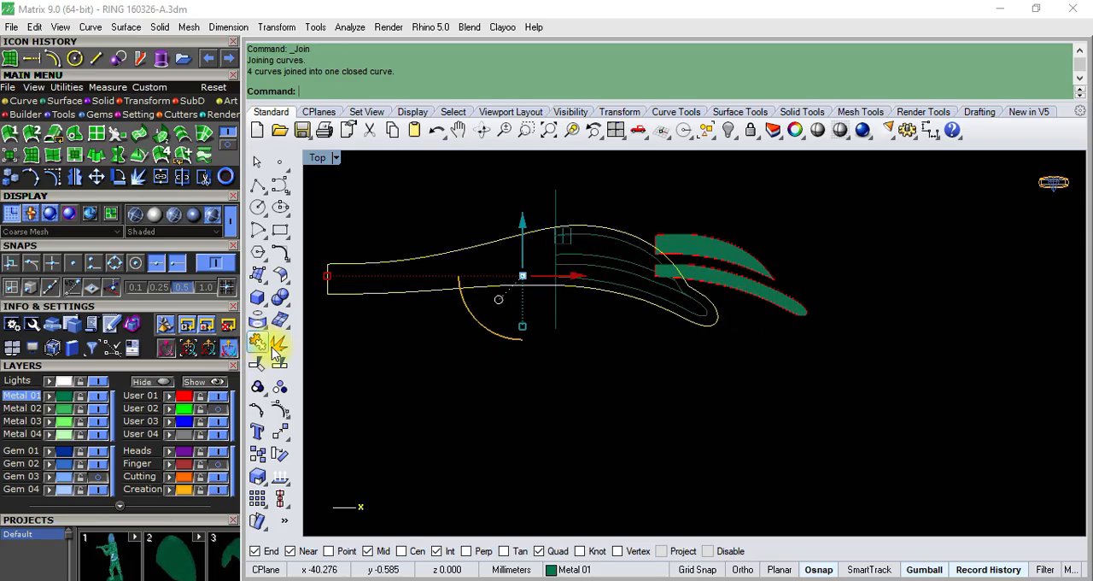
- Fill the closed ring outline with a Patch surface using 10 U and 10 V spans
click(501, 288)
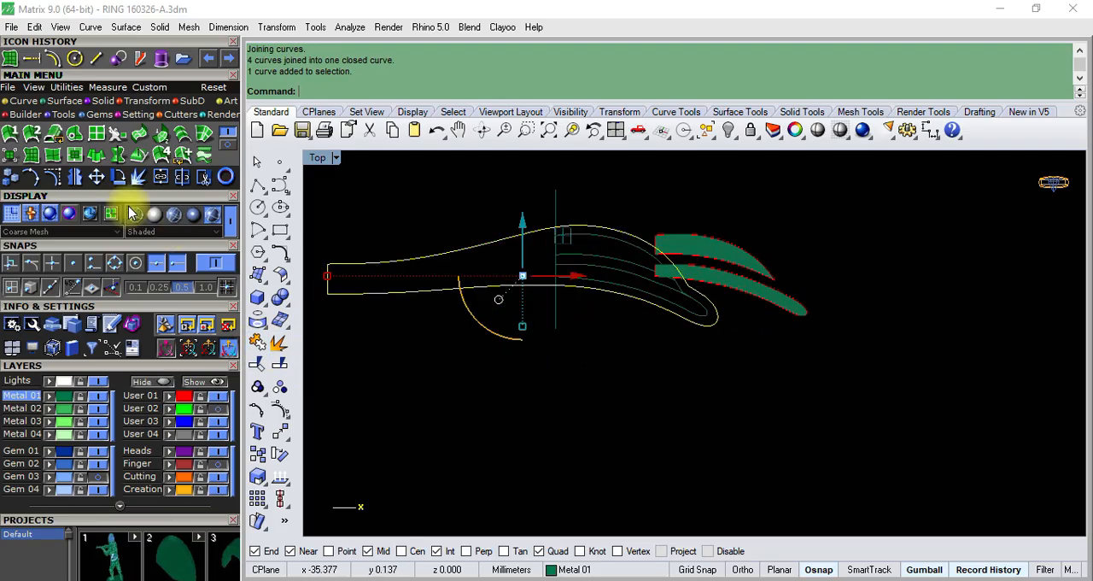
scroll(516, 299, down, 3)
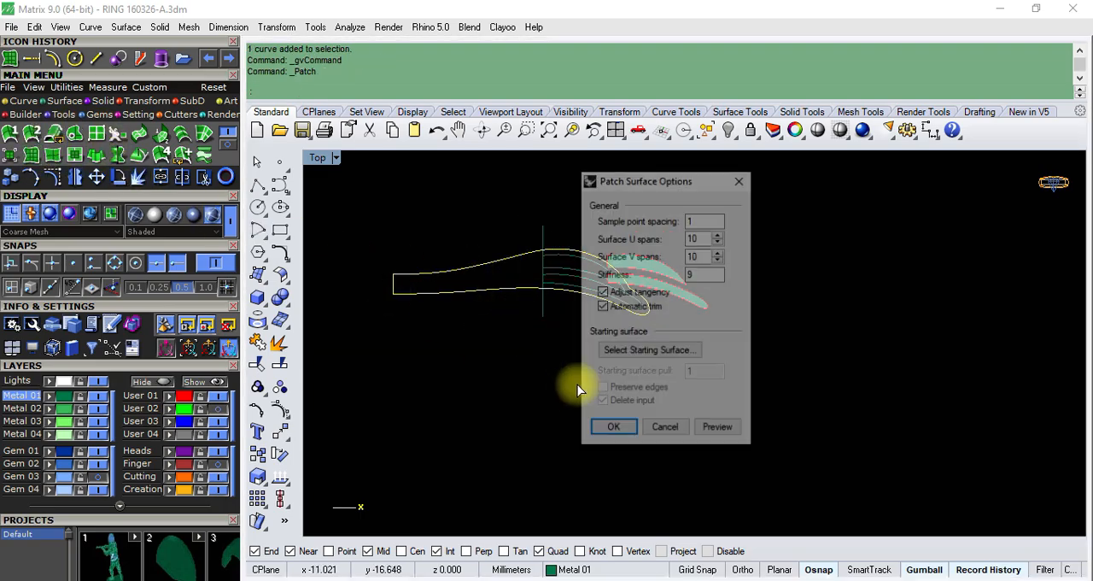
click(613, 430)
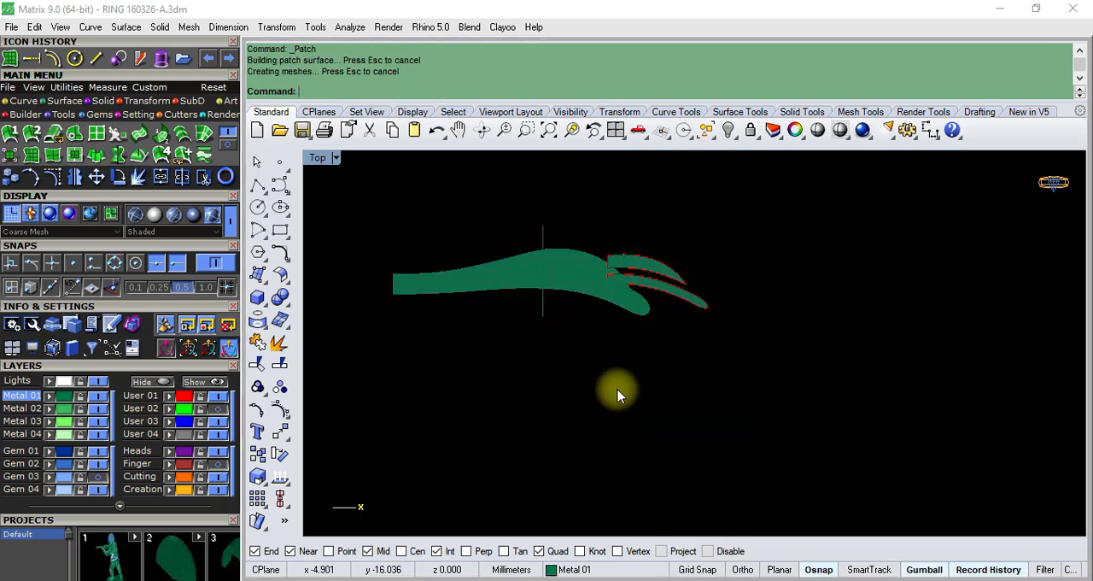
- Save the ring file and switch the viewport to the Perspective view
key(ctrl+s)
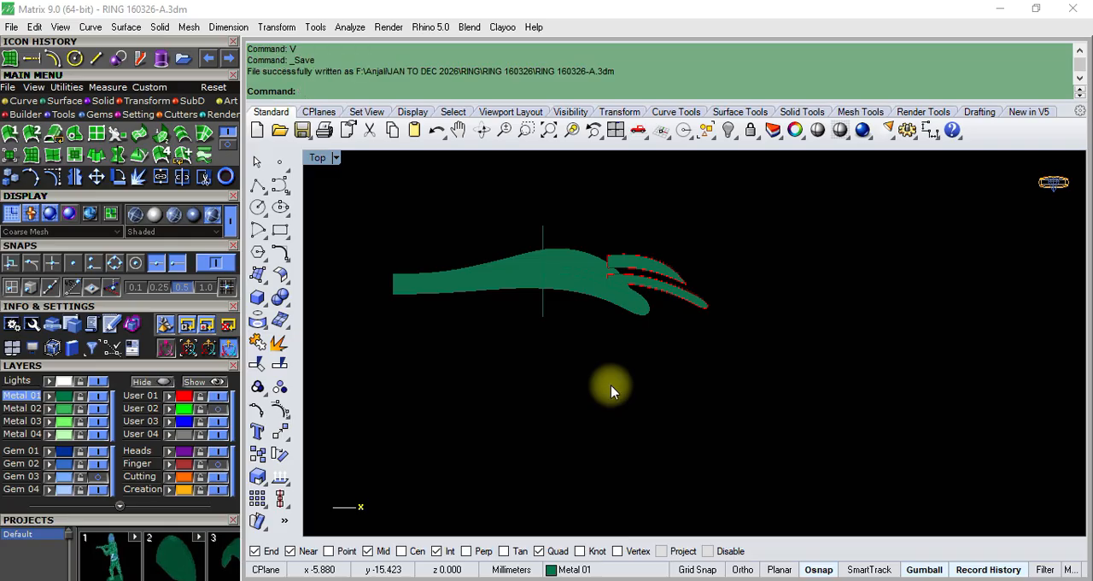
key(Return)
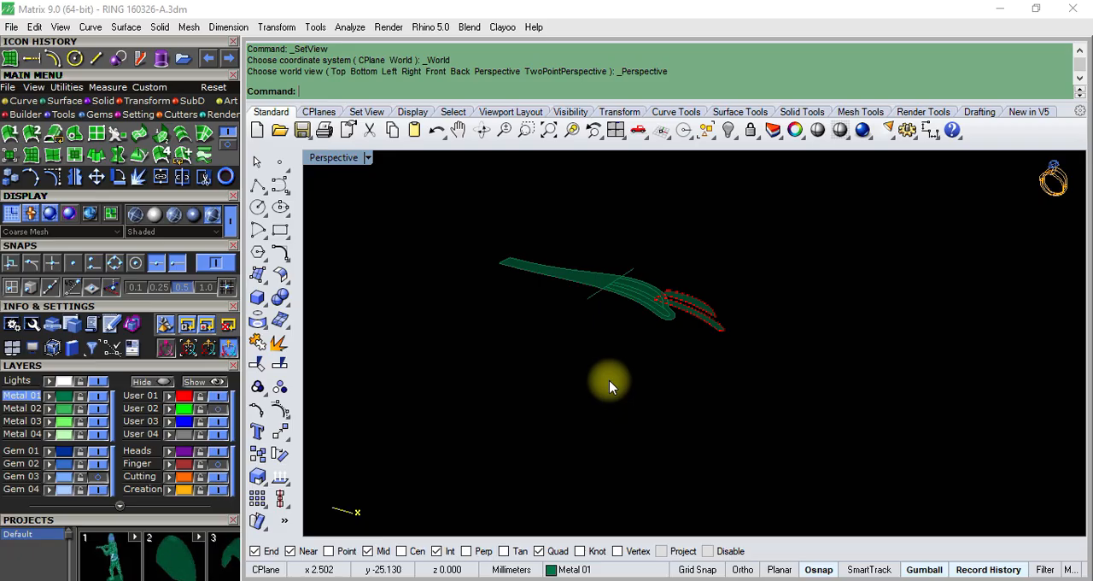
- Extrude the ring outline's patch surface by -3 mm as a solid
scroll(621, 267, up, 8)
click(543, 288)
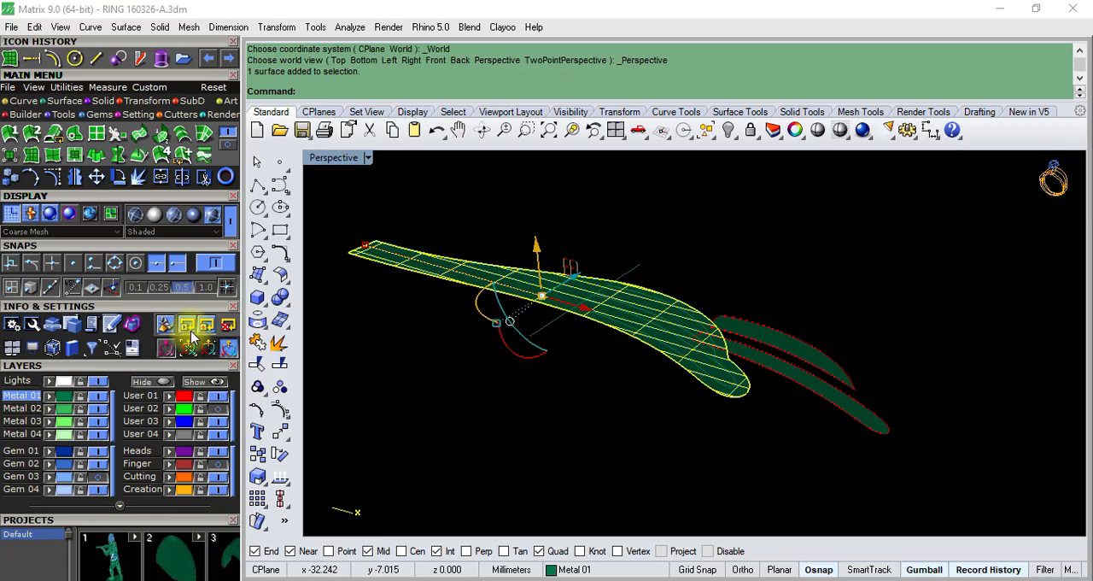
click(283, 310)
click(262, 305)
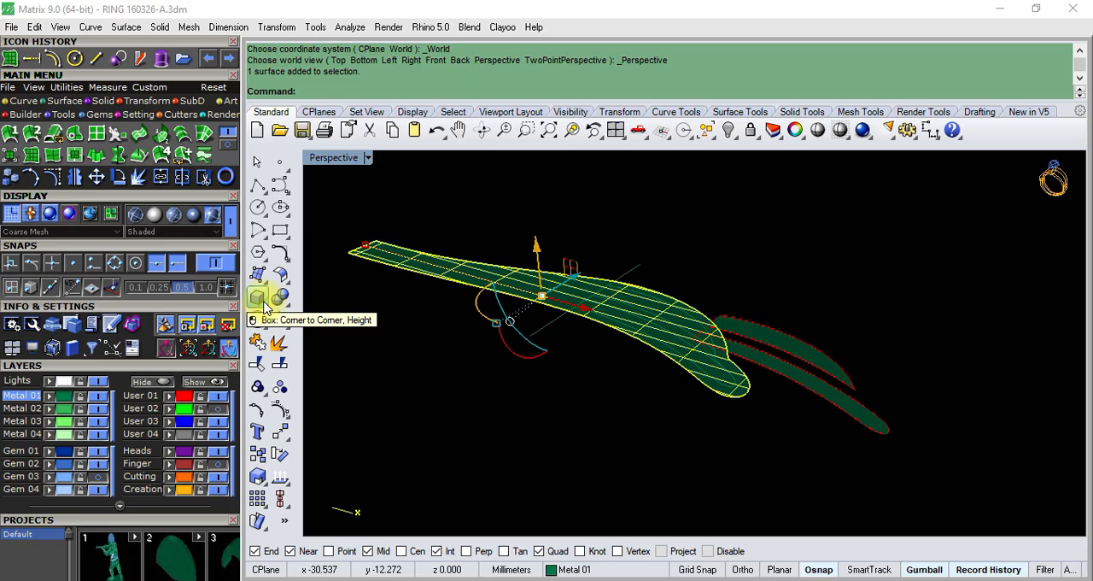
click(264, 308)
click(282, 354)
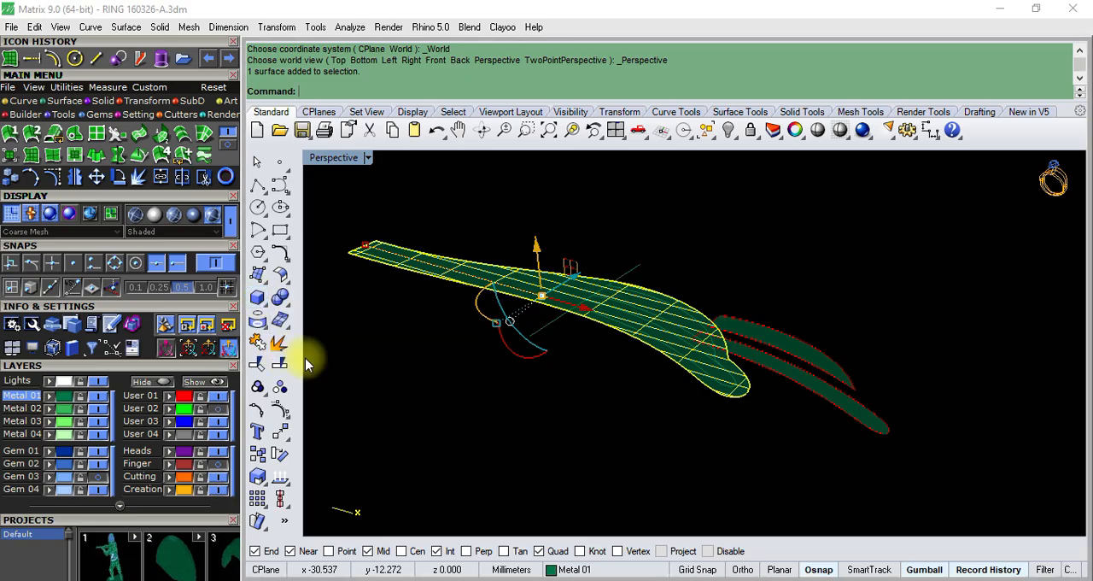
text(-)
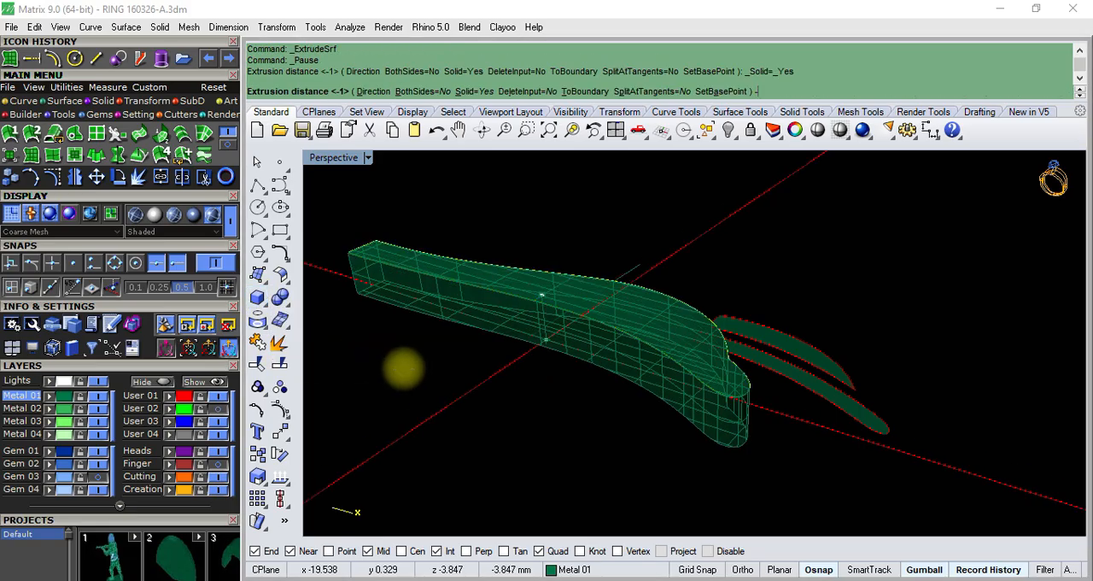
text(3)
key(Return)
mouse_move(402, 366)
right_down()
mouse_move(654, 361)
mouse_move(730, 388)
mouse_move(750, 366)
right_up()
scroll(751, 364, up, 7)
scroll(656, 409, down, 2)
right_drag(655, 409, 590, 373)
scroll(537, 361, up, 5)
- Group the existing lower channel curve group together with the remaining channel outline curves on the ring head
click(564, 366)
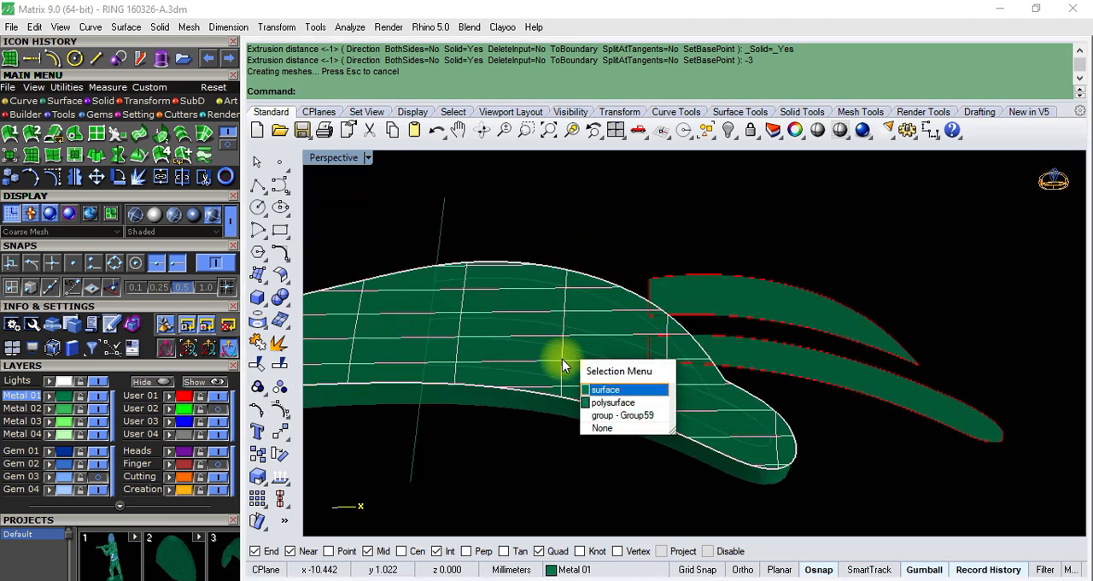
click(602, 415)
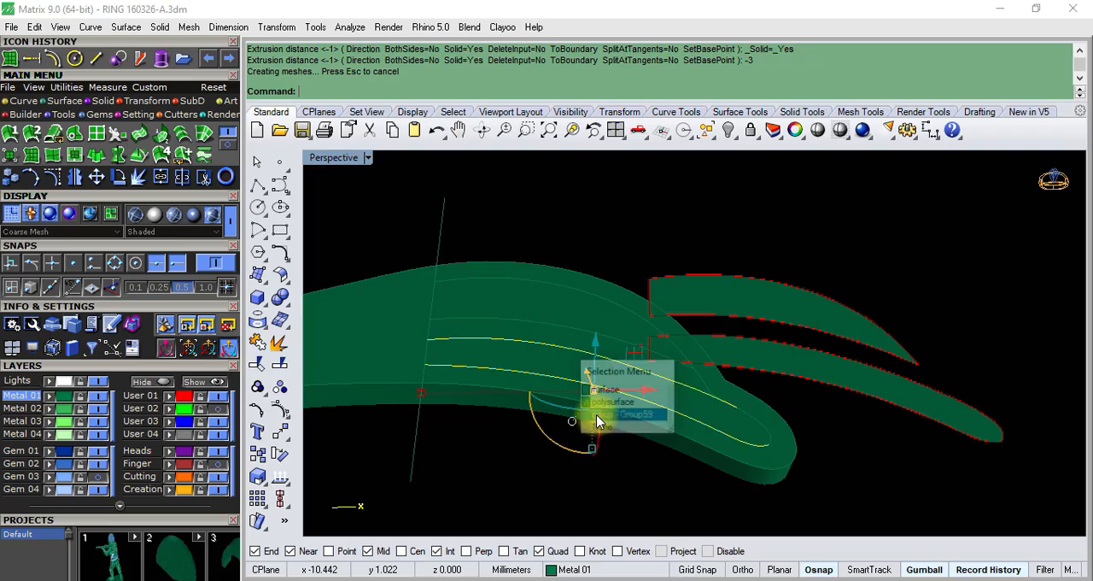
shift+click(572, 332)
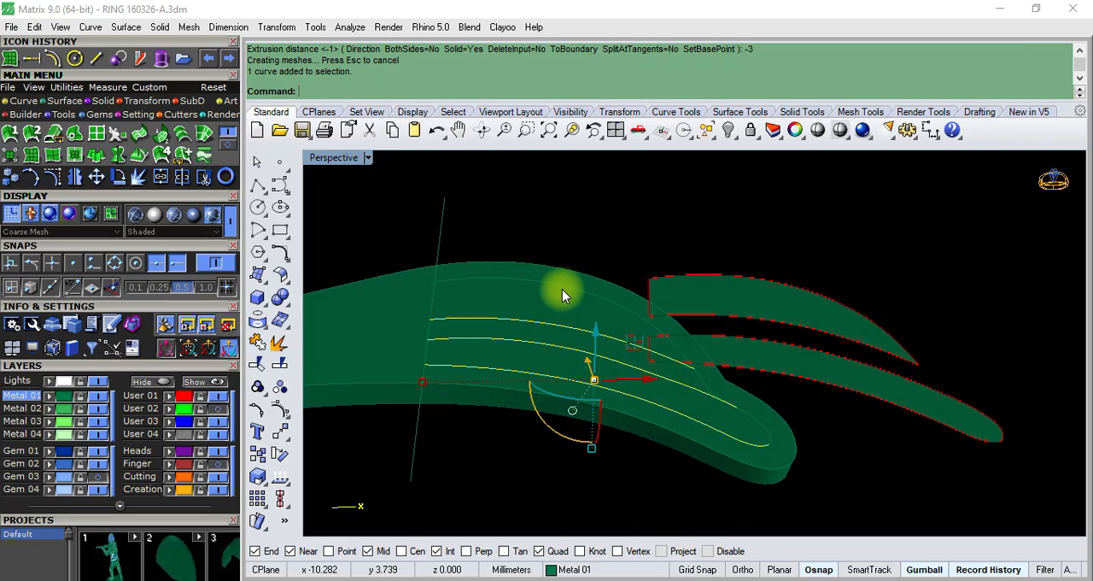
click(562, 291)
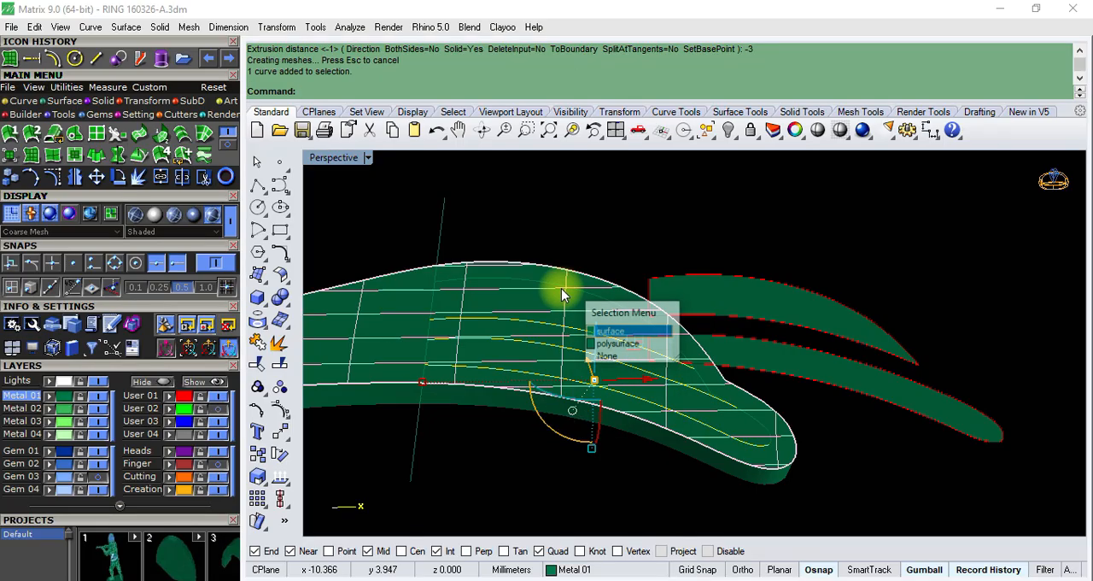
click(613, 356)
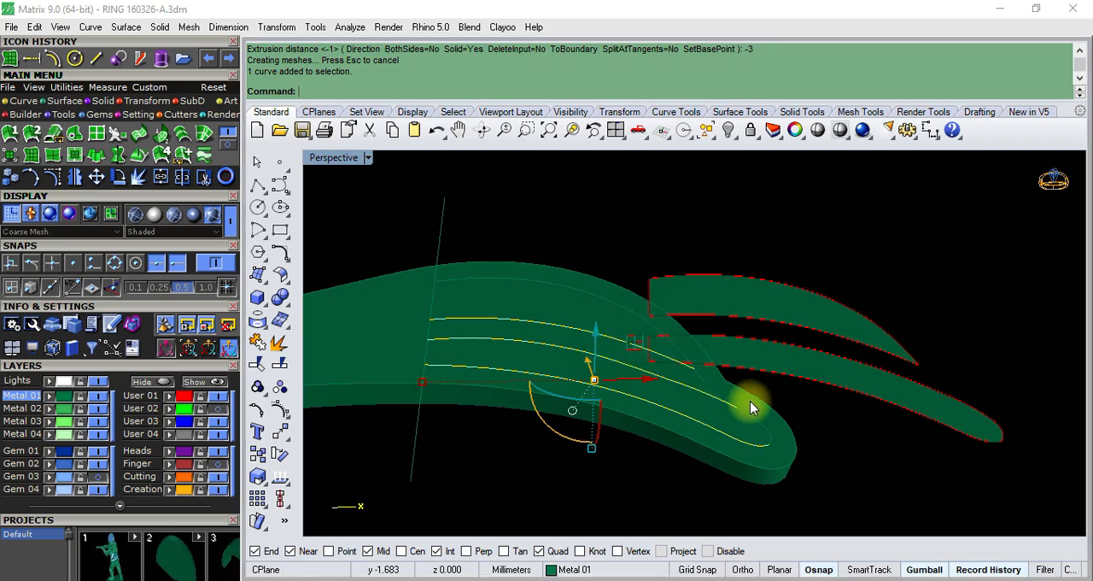
scroll(750, 402, up, 2)
shift+click(757, 432)
click(802, 469)
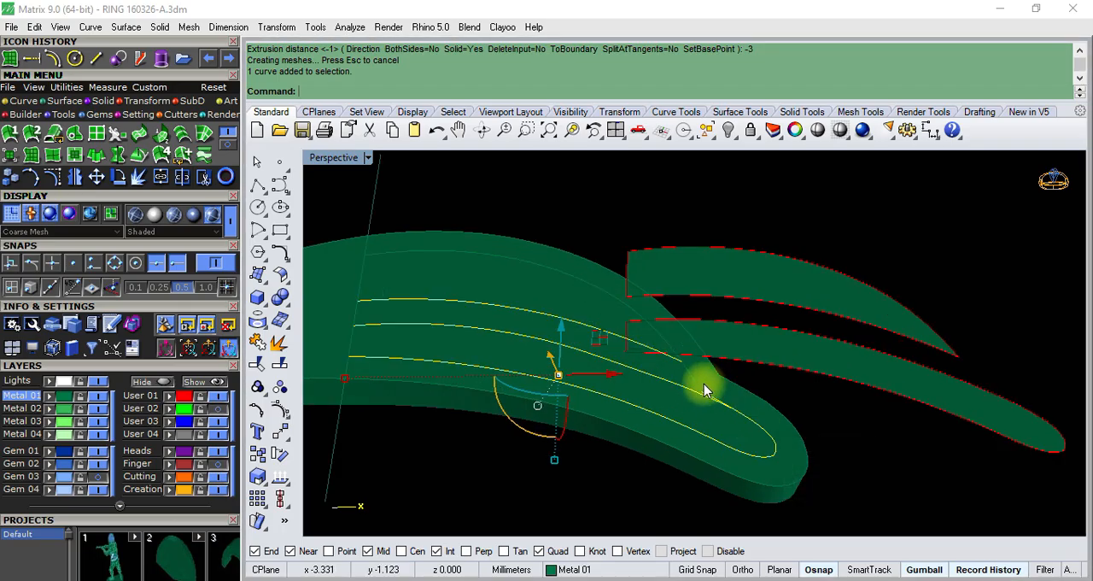
shift+click(694, 388)
click(734, 422)
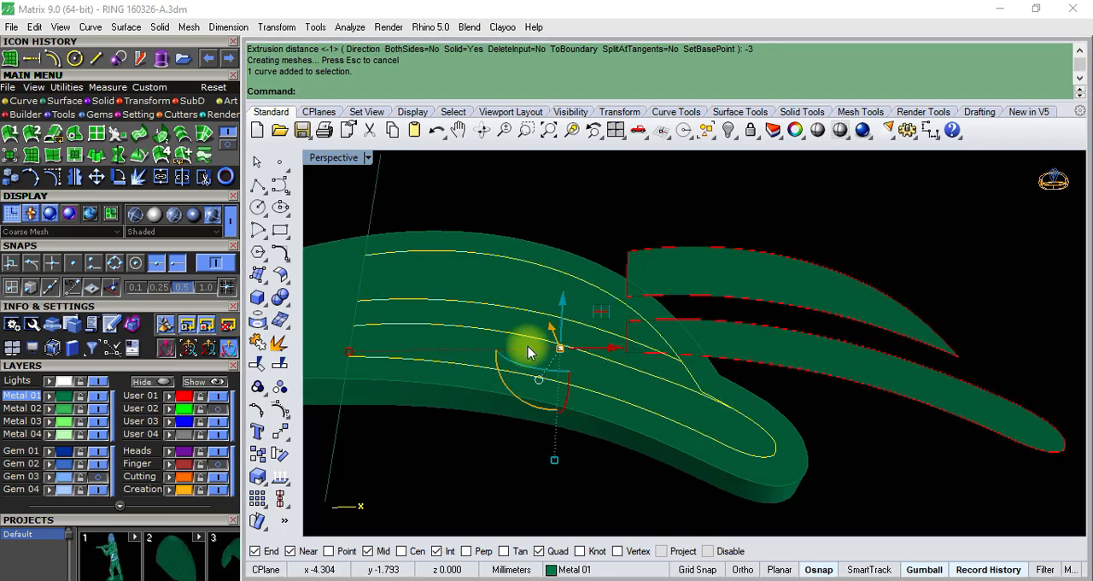
click(257, 387)
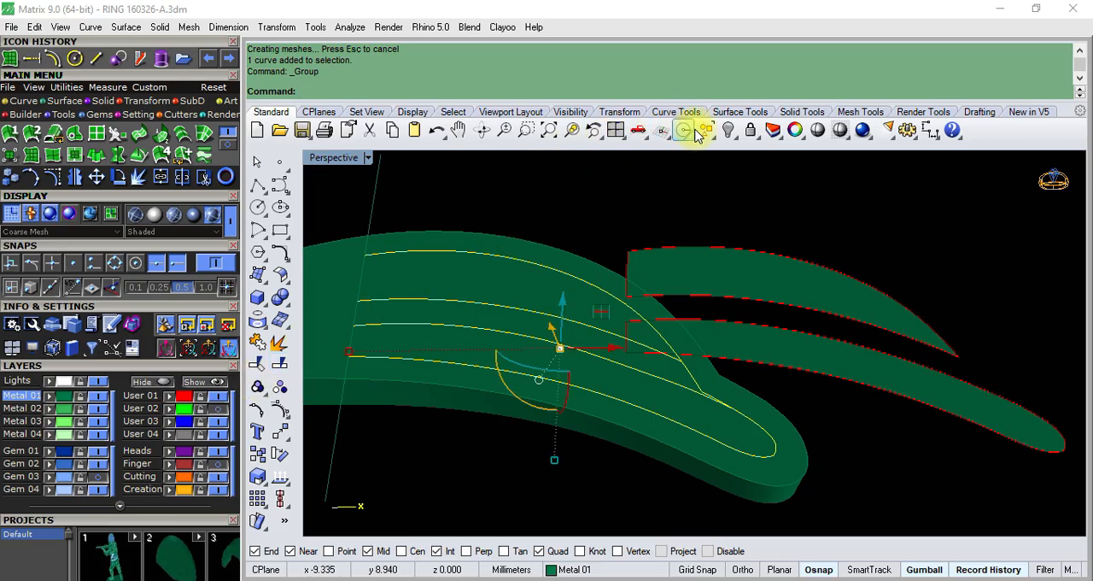
- Select the two channel patch surfaces beside the ring head
click(623, 235)
click(737, 274)
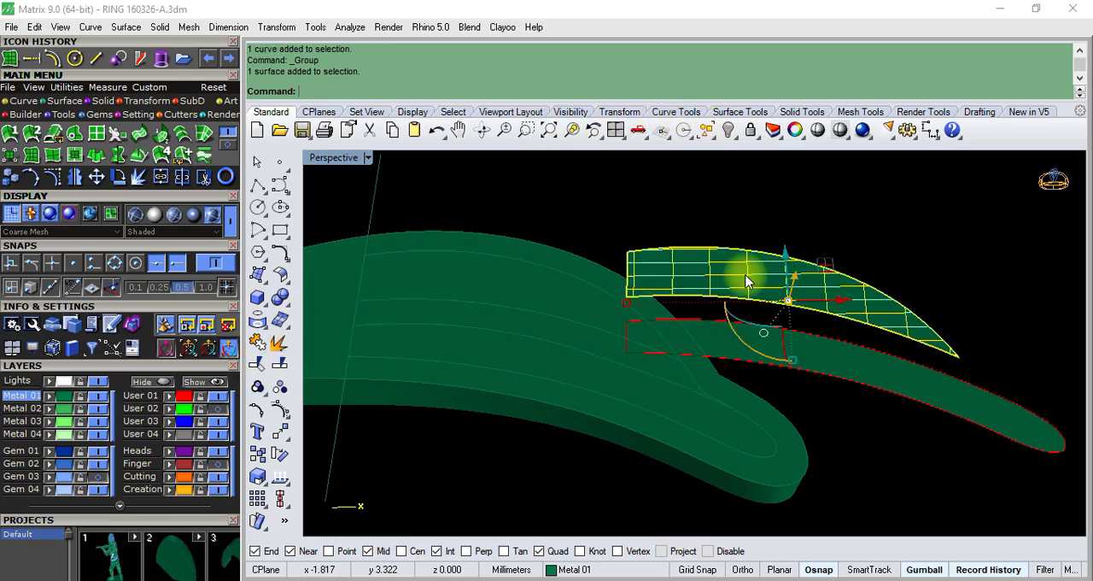
shift+click(717, 344)
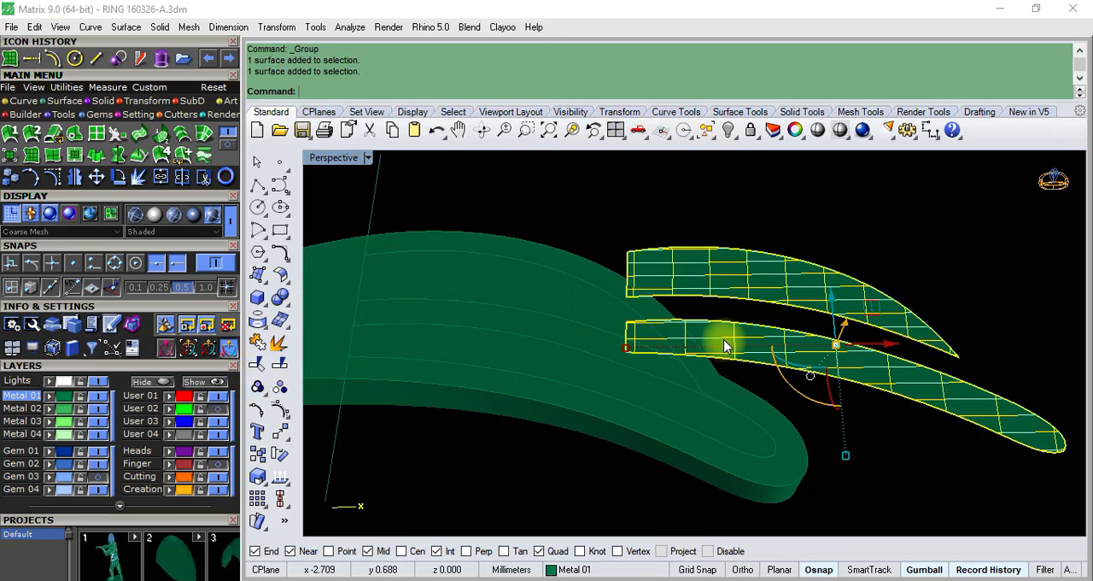
- Try to extrude the two channel surfaces by -3 mm as solids on one side only, and undo it
click(263, 303)
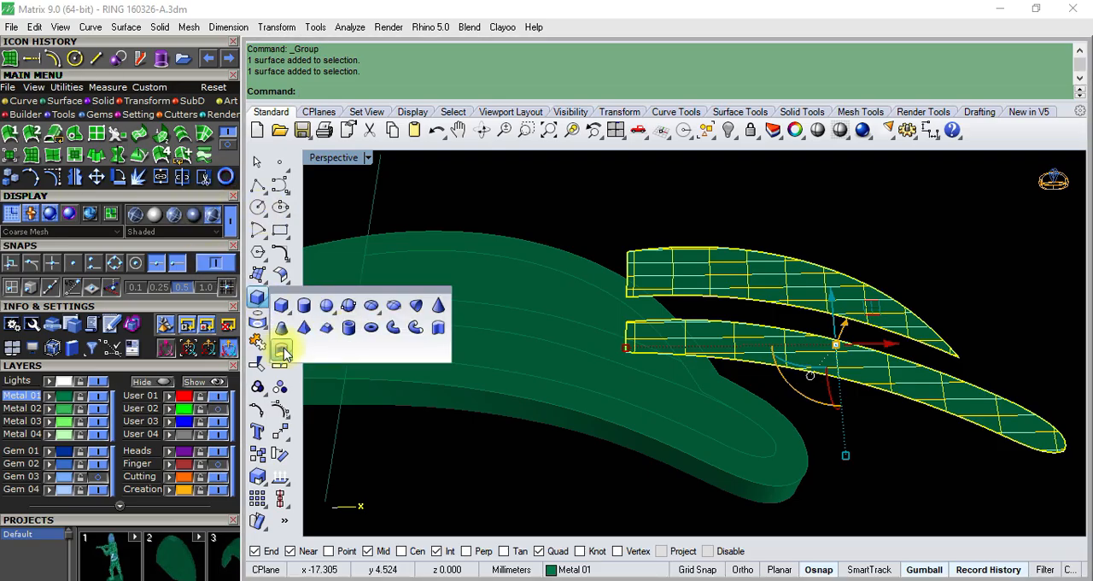
click(285, 353)
scroll(671, 354, down, 9)
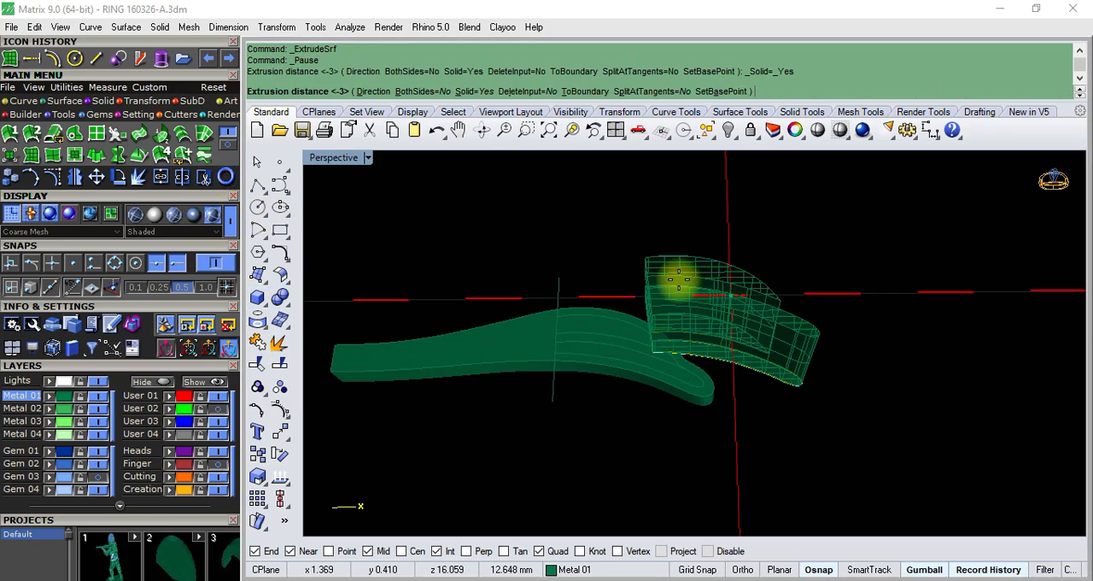
right_click(681, 283)
scroll(697, 291, up, 2)
right_drag(699, 289, 702, 264)
key(ctrl+z)
- Extrude the two channel surfaces as solids to both sides with a distance of -3 mm
right_click(701, 265)
text(B)
key(Return)
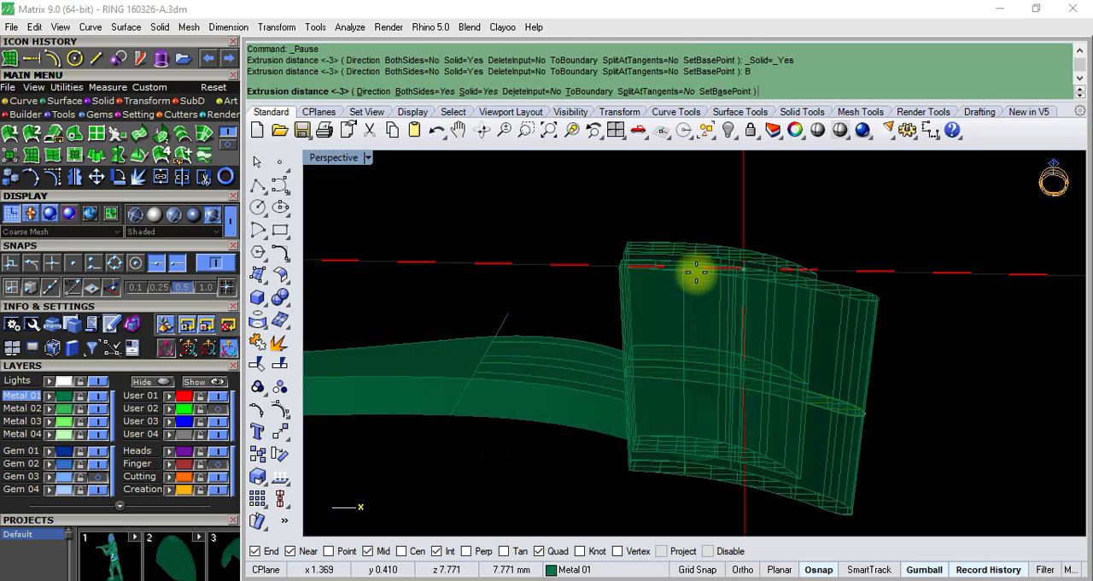
right_click(691, 299)
- Move the two extruded channel solids together by -10 mm along the X axis, into the ring head
mouse_move(715, 345)
right_down()
mouse_move(671, 342)
mouse_move(709, 356)
right_up()
click(684, 298)
right_drag(683, 298, 656, 313)
scroll(648, 275, up, 5)
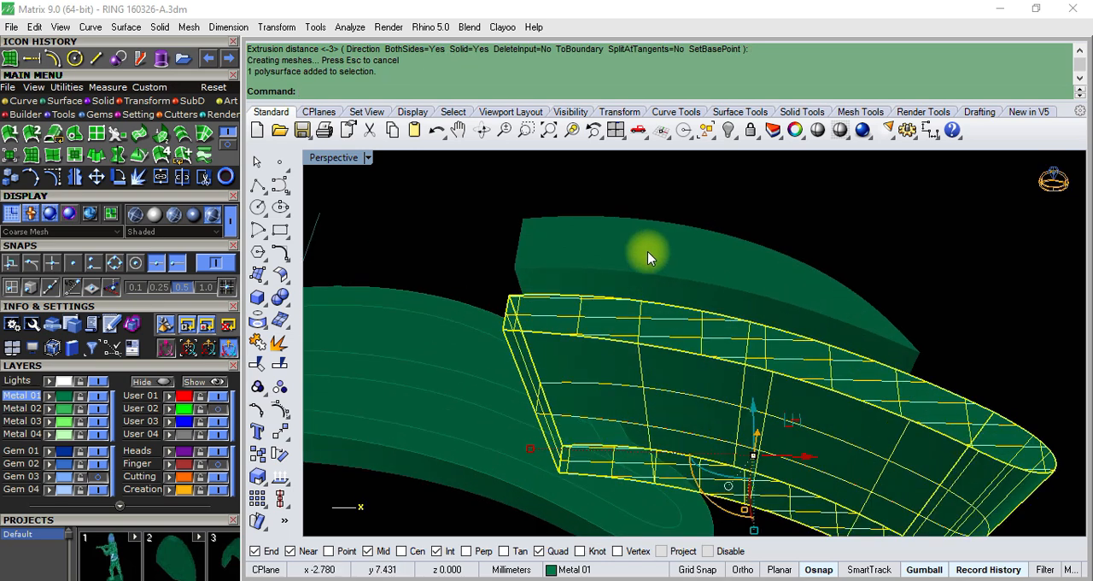
shift+click(649, 254)
scroll(670, 284, down, 5)
click(786, 382)
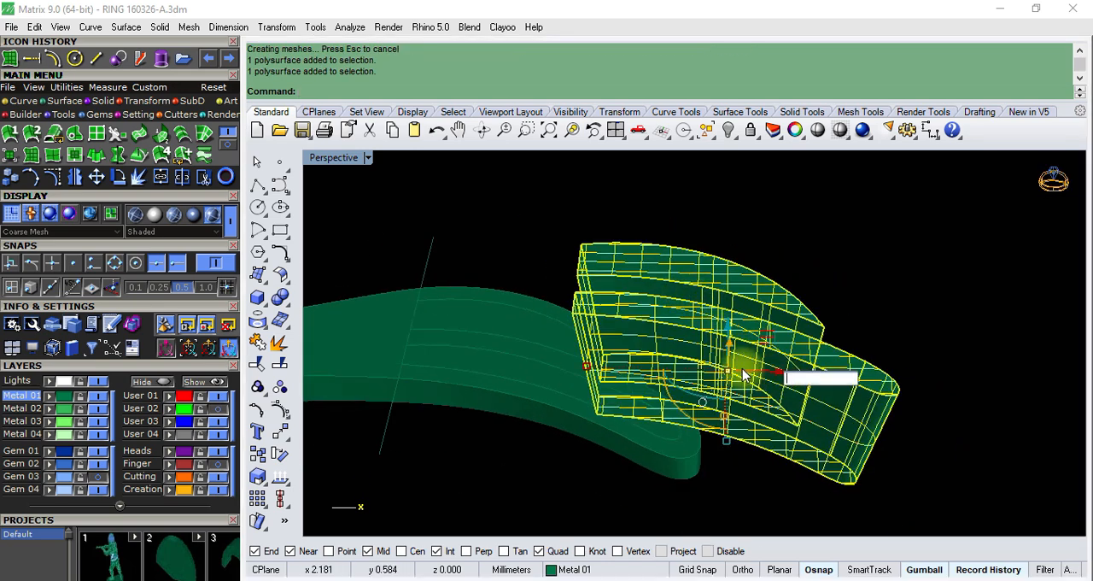
text(-10)
key(Return)
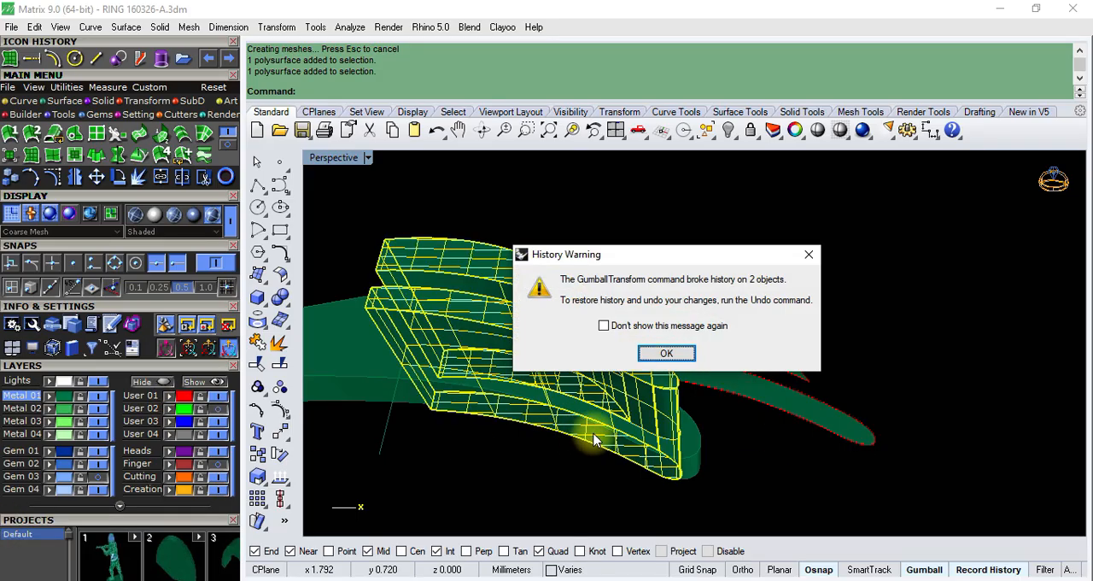
click(665, 352)
right_drag(805, 353, 508, 334)
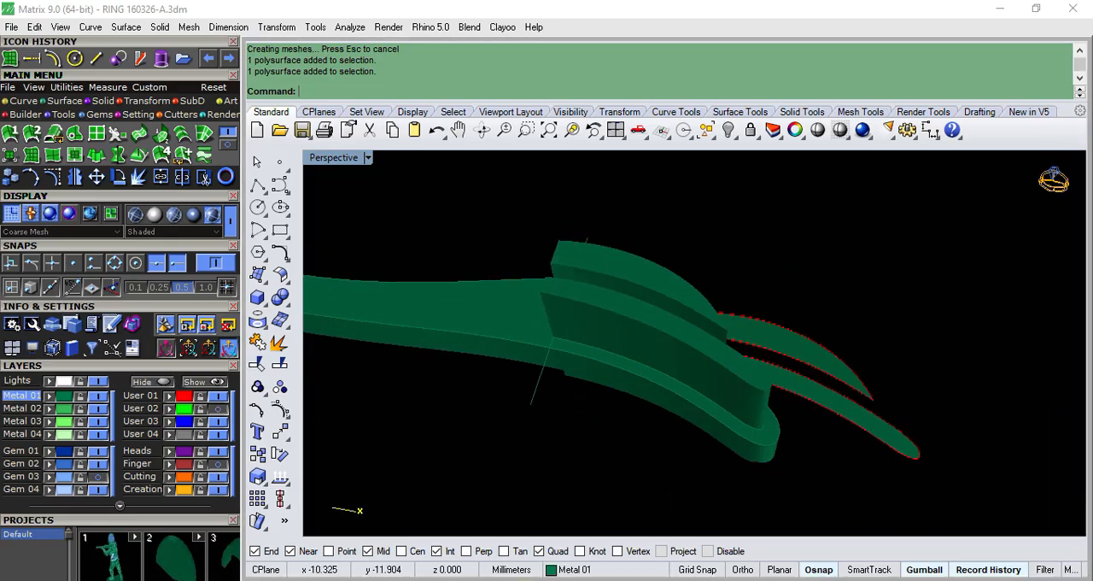
right_drag(564, 273, 530, 299)
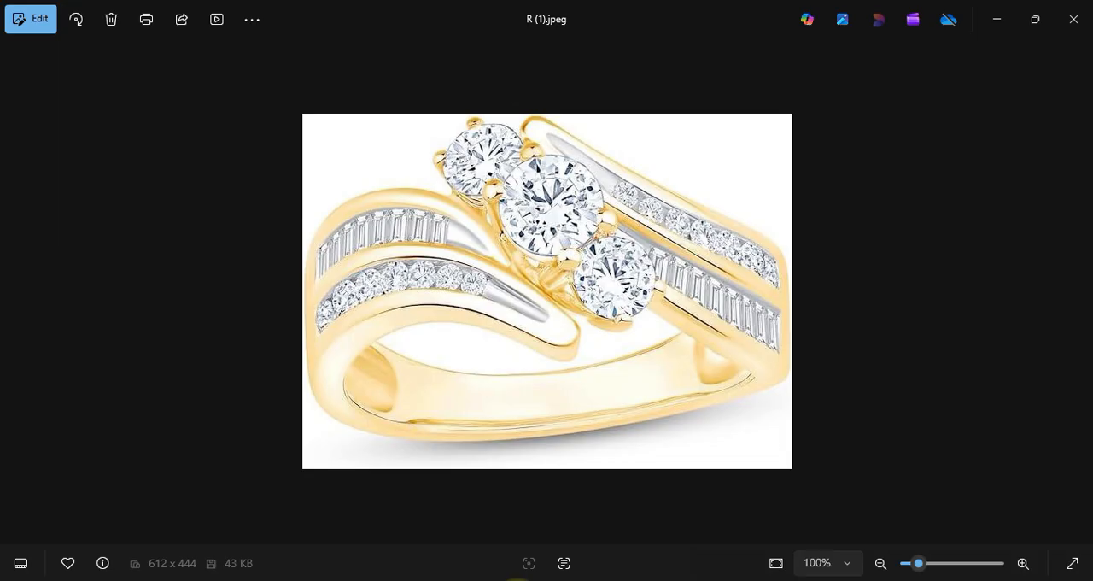
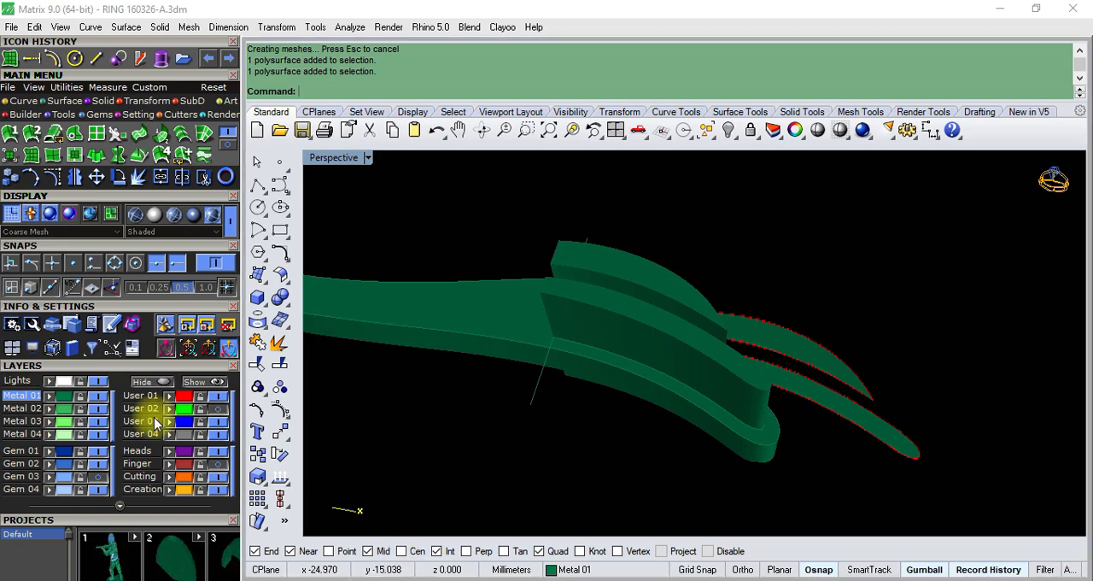
- Turn on the Gem 03 layer and show the model in Top view with wireframe display
click(95, 479)
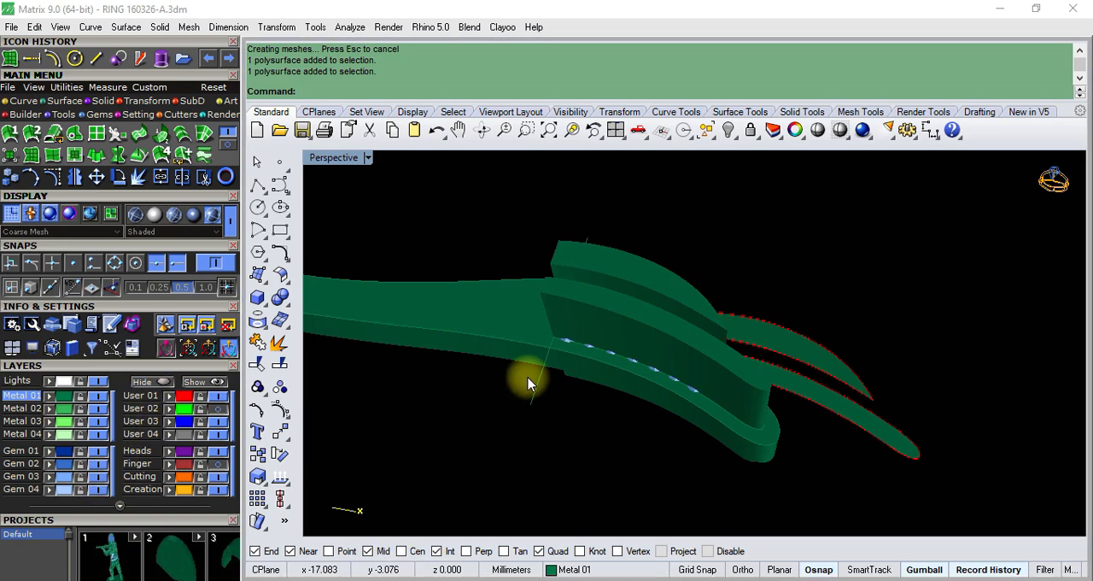
text(Y)
key(Return)
scroll(522, 341, down, 4)
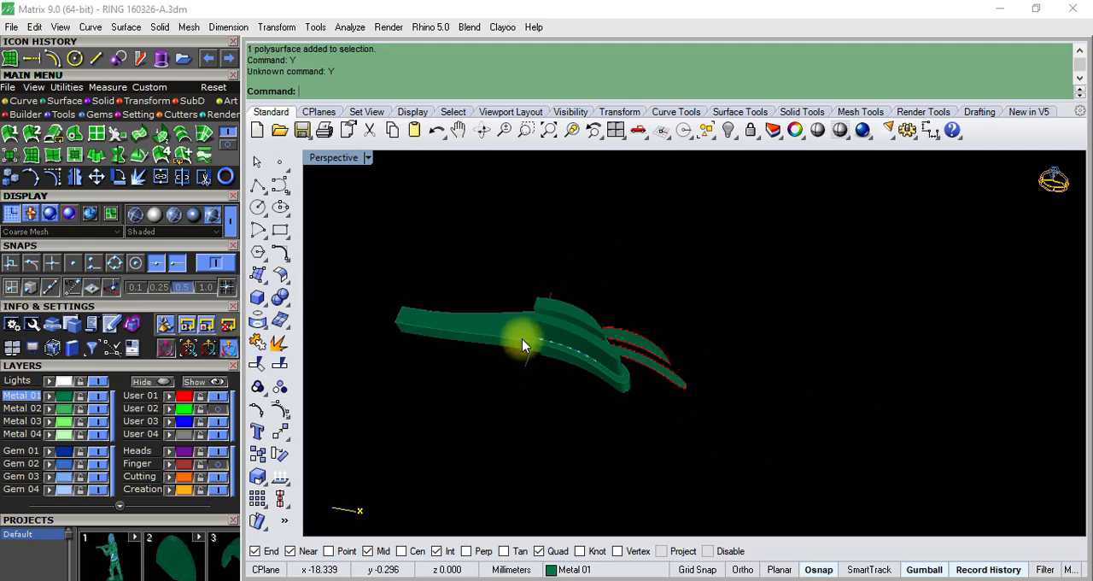
text(T)
key(Return)
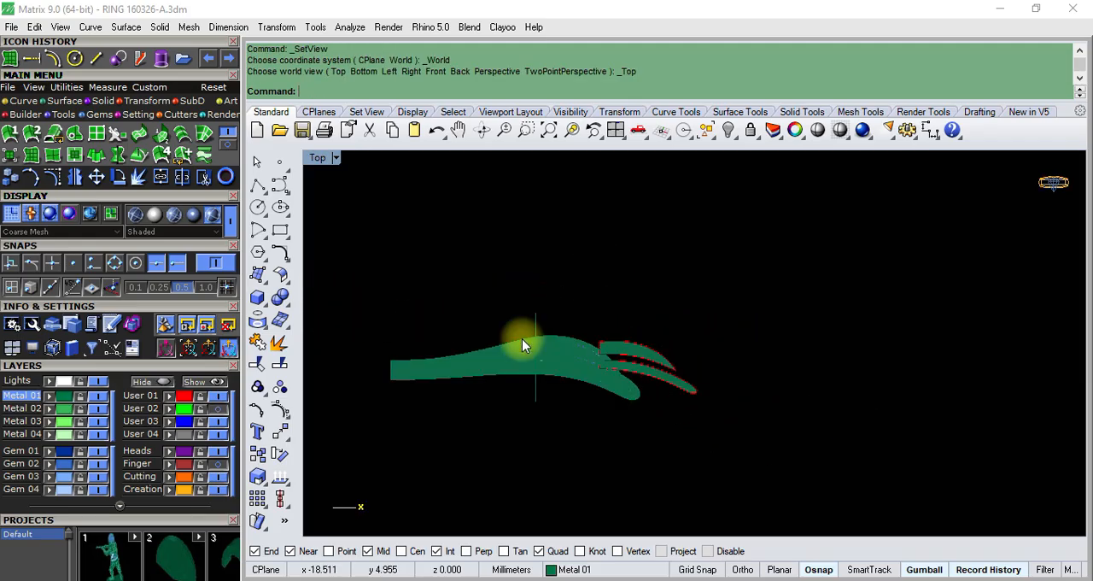
click(336, 159)
click(388, 44)
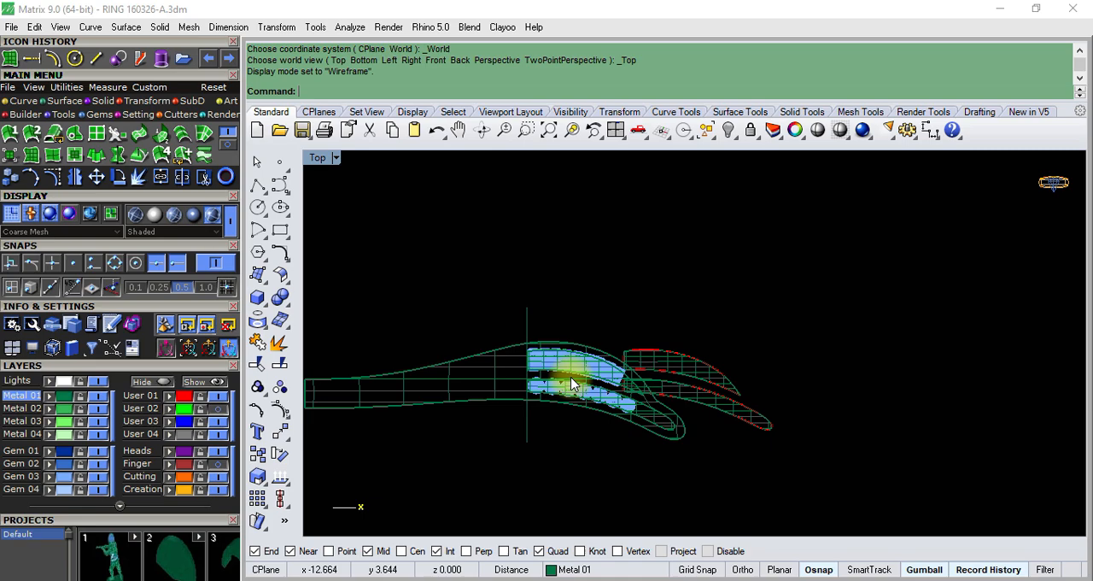
- Draw a slanted line about 2 mm long just beyond the last round gem, with object snaps disabled
scroll(572, 384, up, 8)
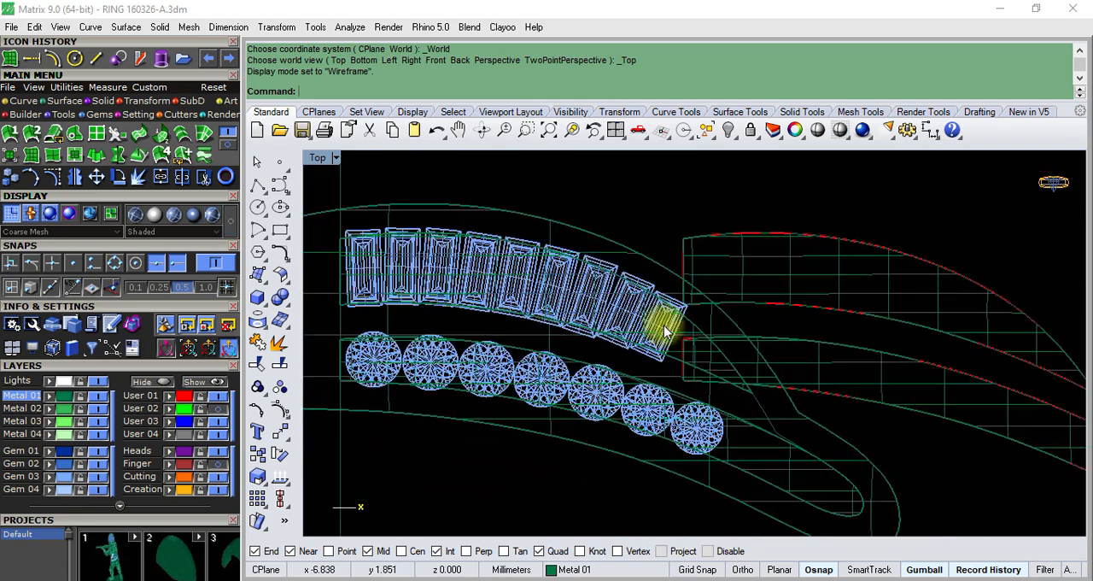
scroll(703, 453, up, 3)
scroll(683, 371, down, 4)
scroll(555, 341, up, 3)
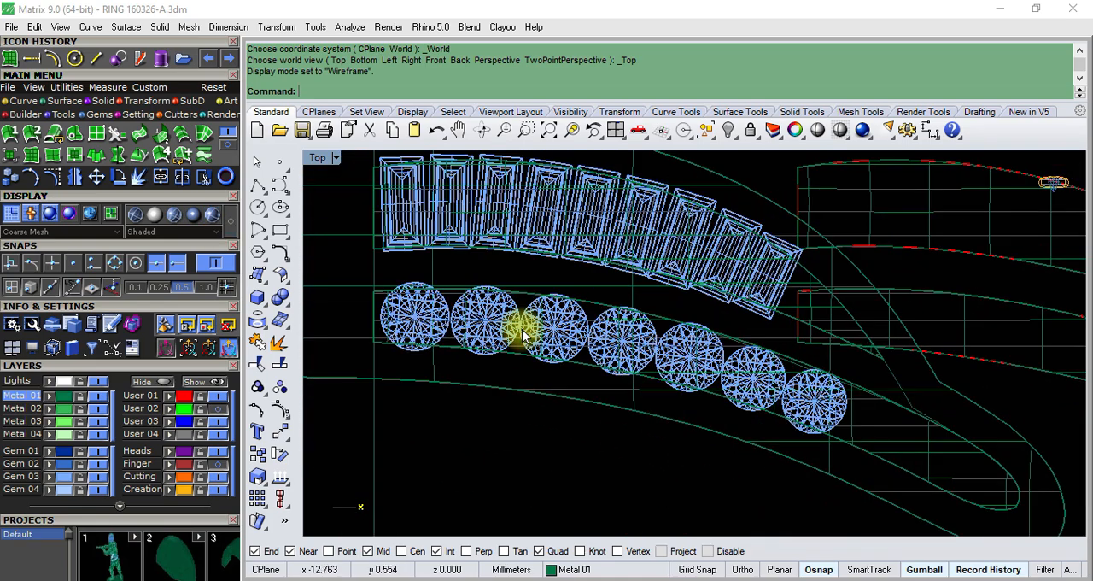
scroll(523, 335, down, 3)
scroll(688, 370, up, 5)
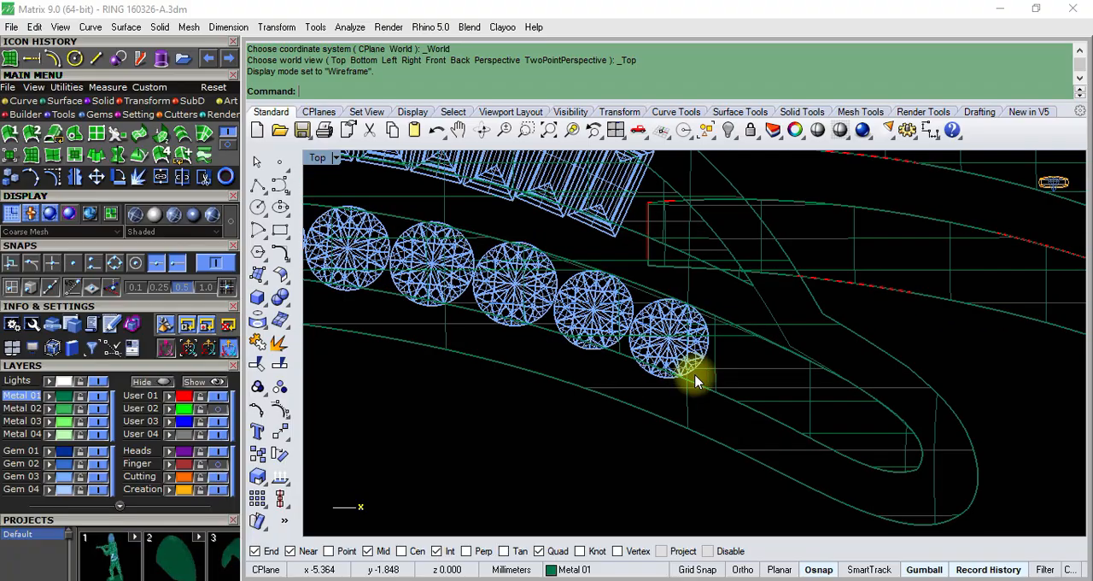
key(Return)
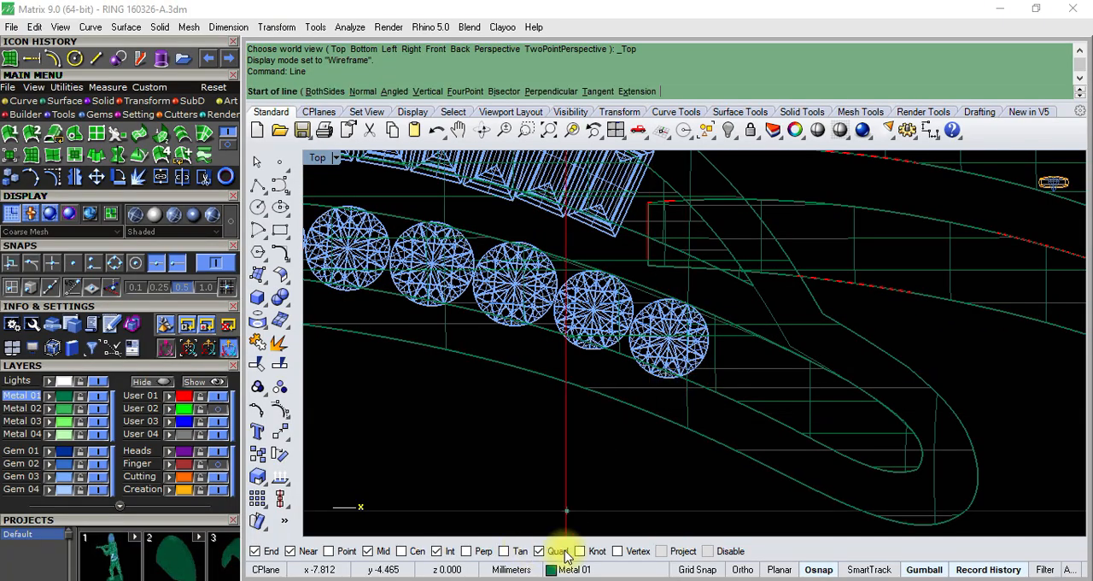
click(708, 551)
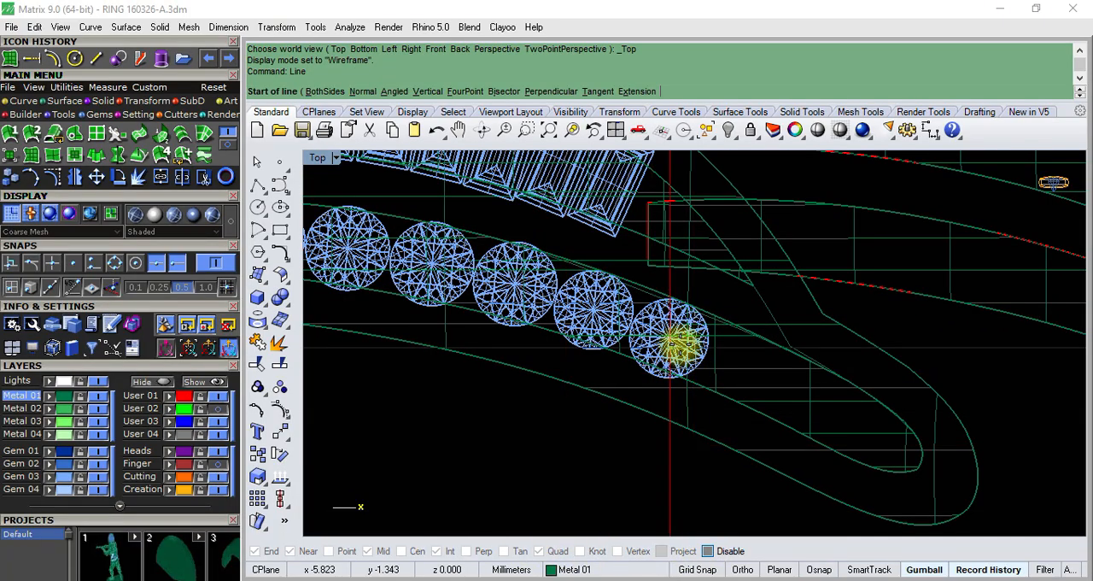
scroll(683, 359, up, 3)
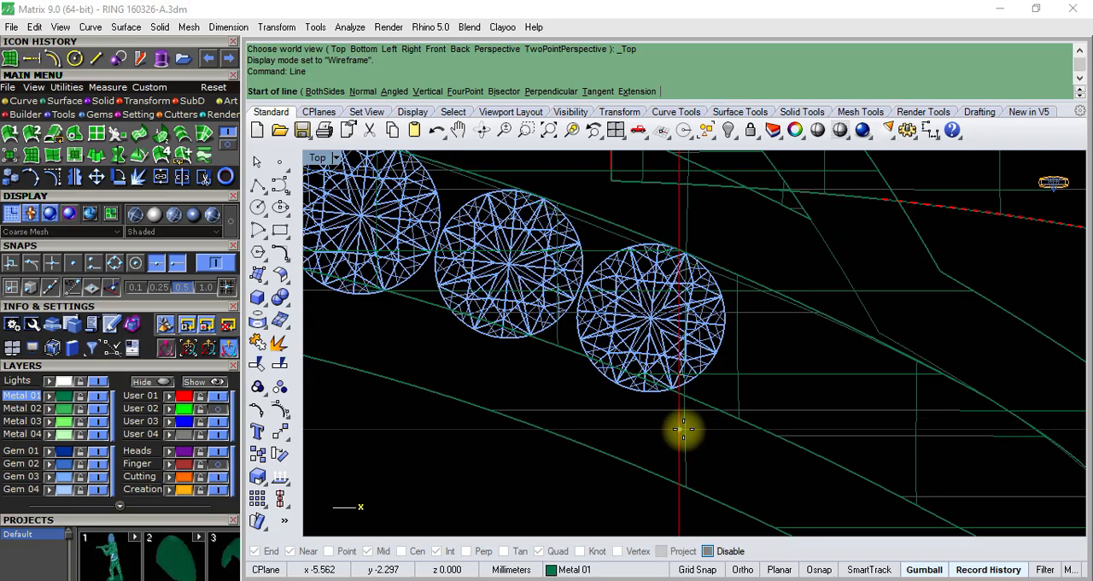
click(685, 431)
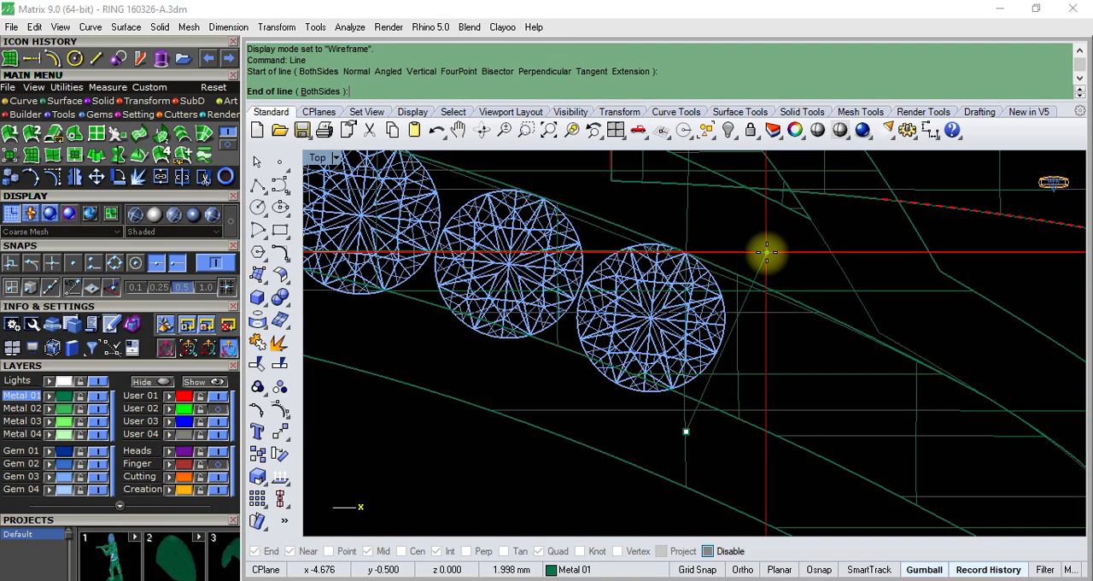
click(771, 256)
- Draw a second slanted line about 2.2 mm long across the channel, just beyond the last baguette gem
scroll(686, 427, down, 7)
scroll(628, 224, up, 2)
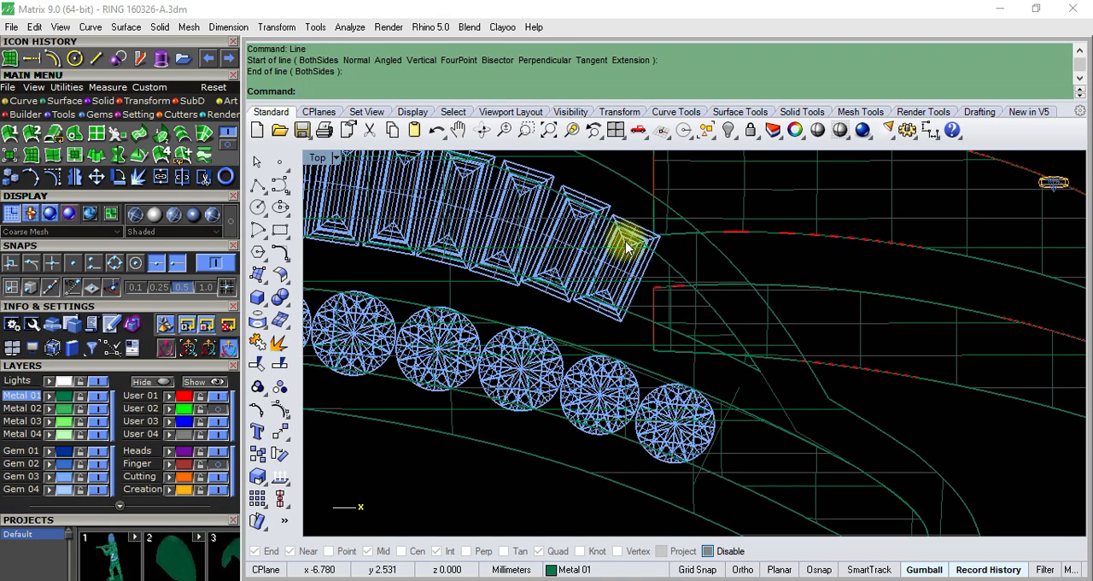
right_click(637, 336)
click(628, 332)
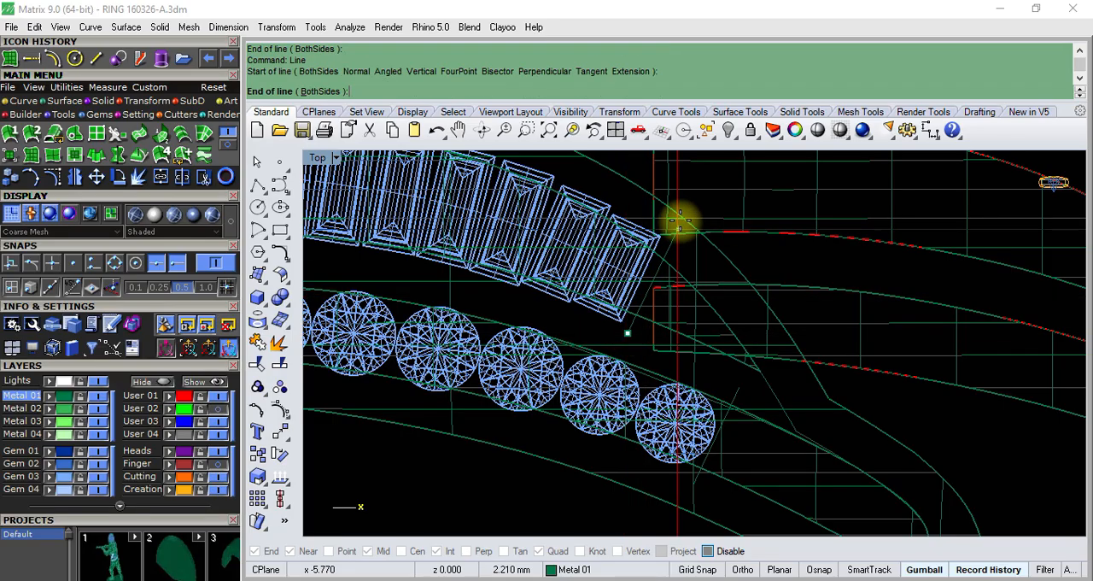
click(684, 213)
- Extrude the two slanted lines vertically to both sides in Perspective view, long enough to pass through the channel solids
scroll(659, 281, down, 2)
scroll(666, 291, up, 5)
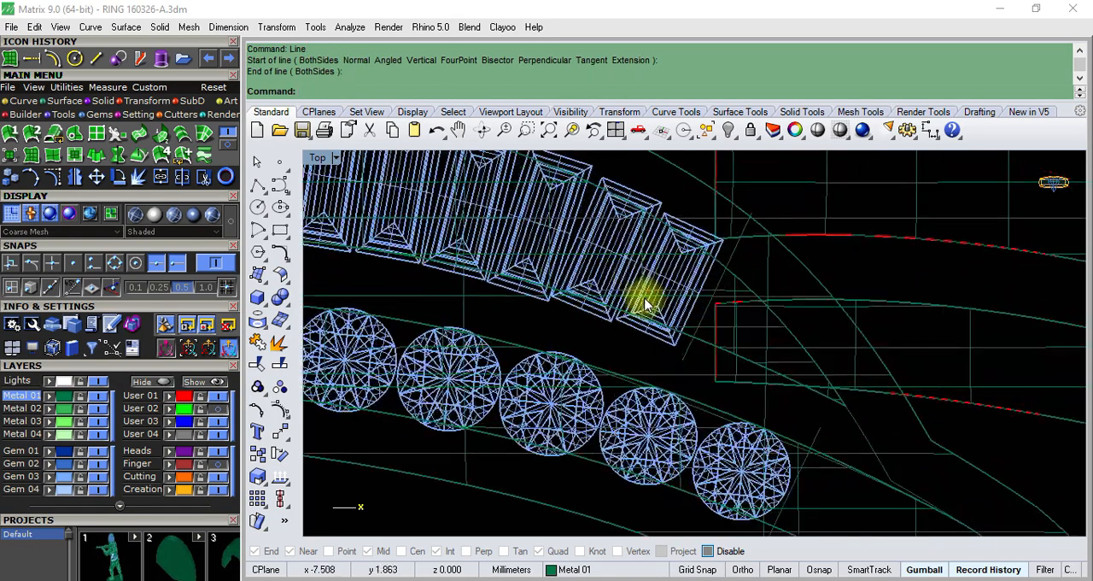
scroll(683, 256, down, 3)
scroll(675, 264, up, 3)
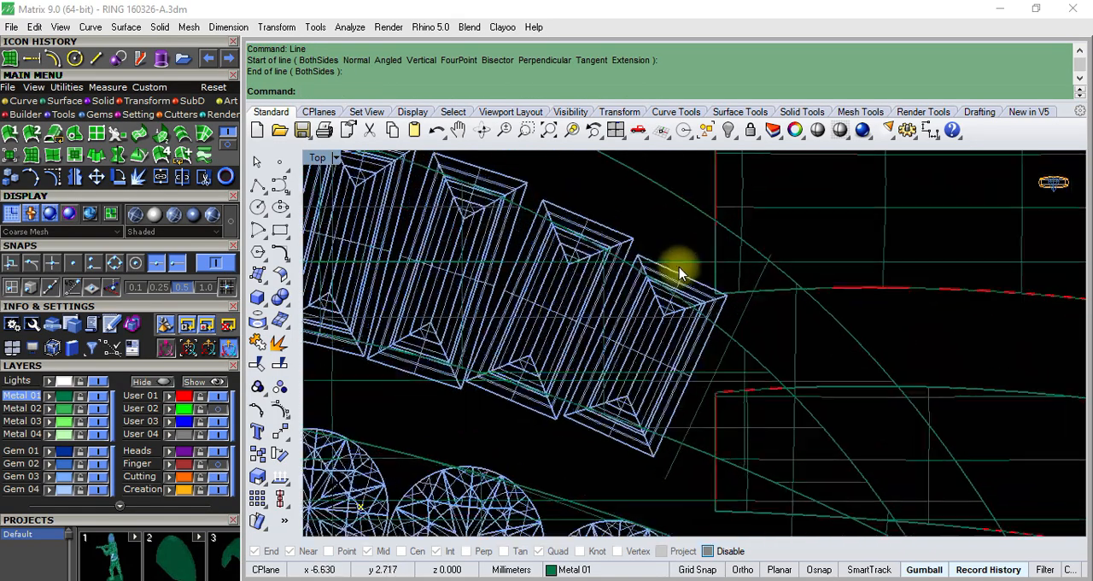
scroll(640, 298, down, 4)
scroll(644, 317, up, 3)
click(658, 339)
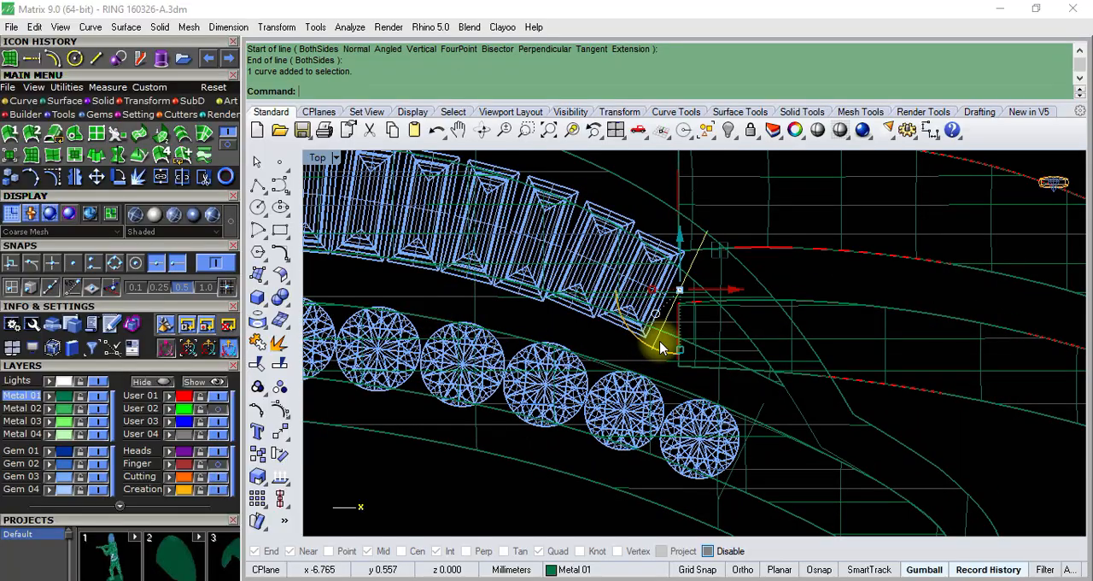
scroll(687, 414, up, 4)
click(677, 435)
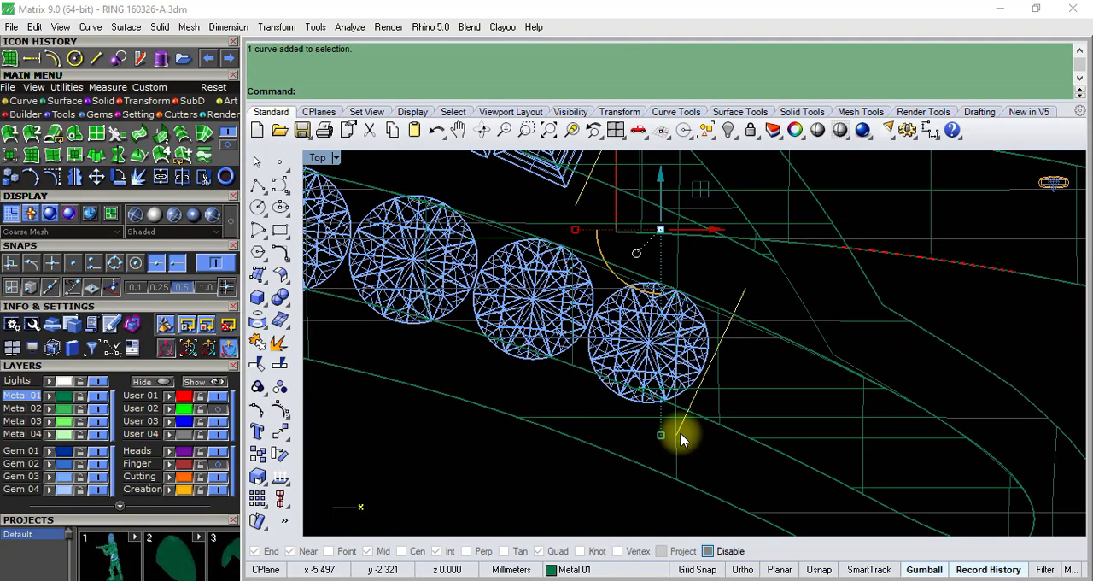
key(Return)
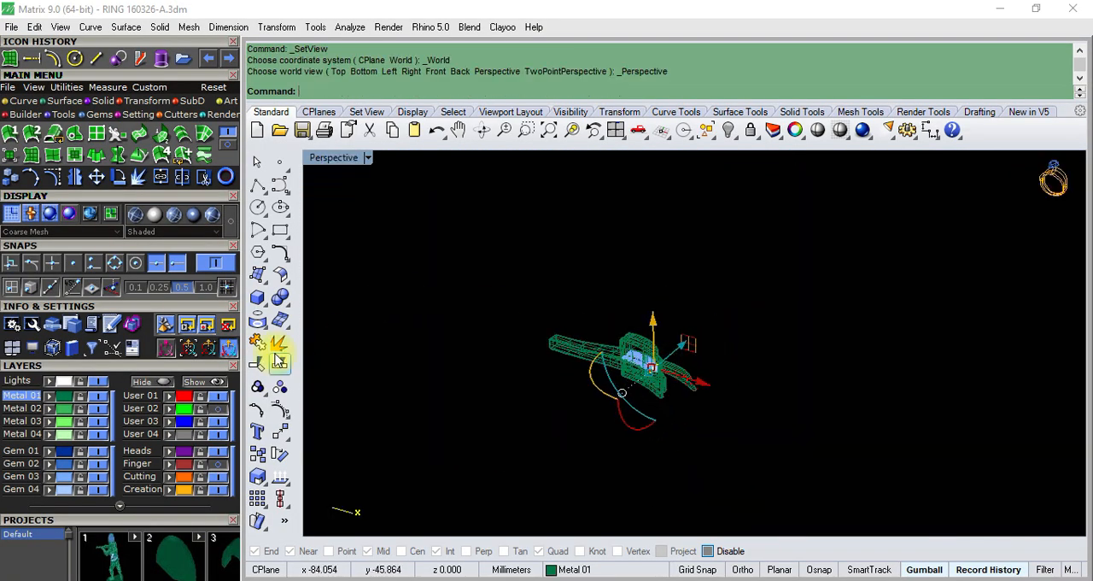
click(265, 309)
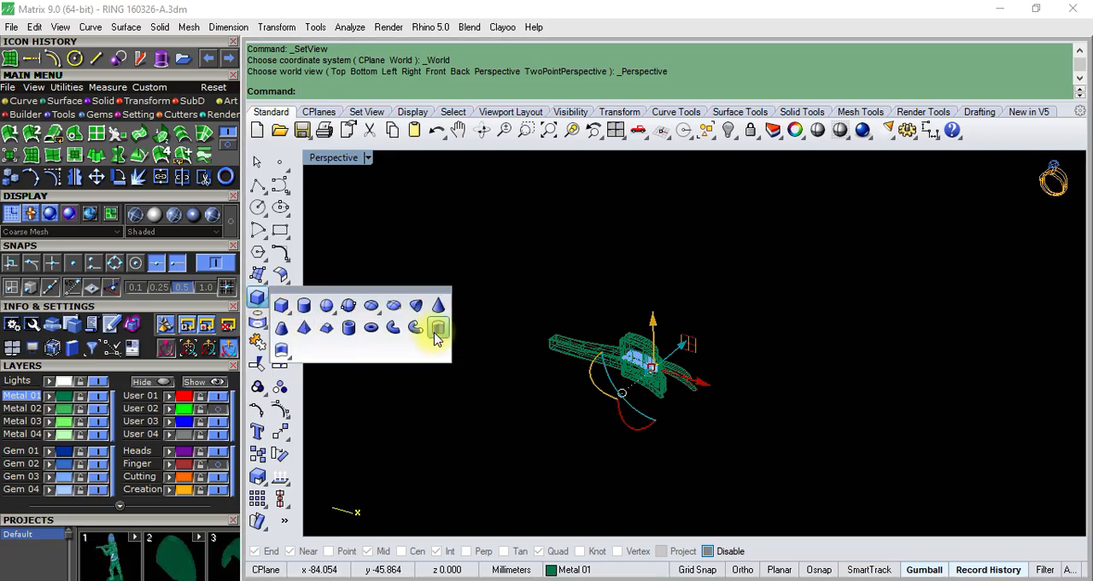
click(436, 333)
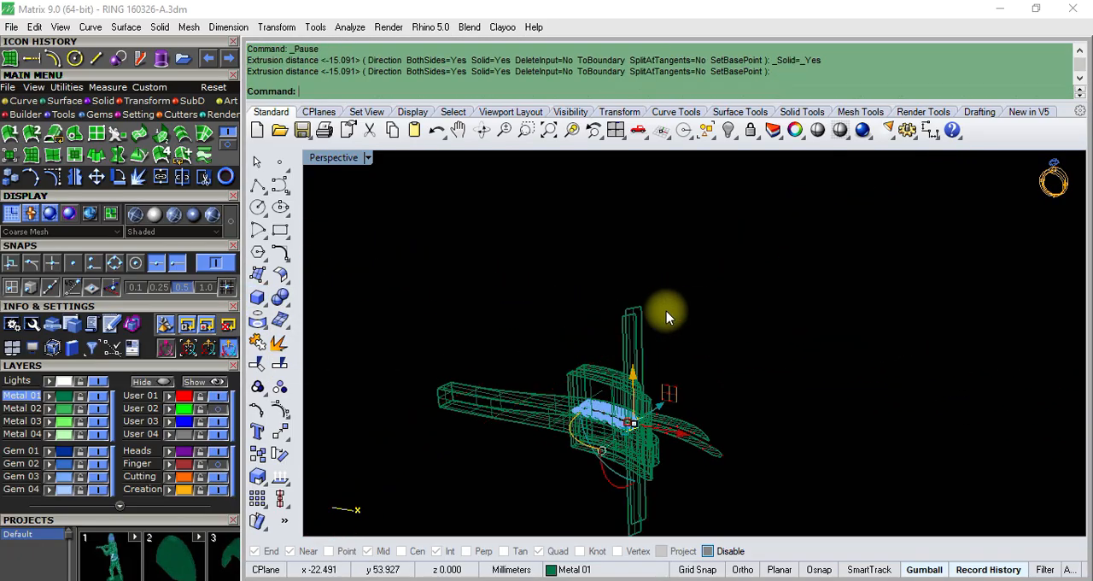
- Set the Perspective view to Shaded display and orbit to where the extruded surfaces cross the channel solids
click(369, 159)
click(412, 70)
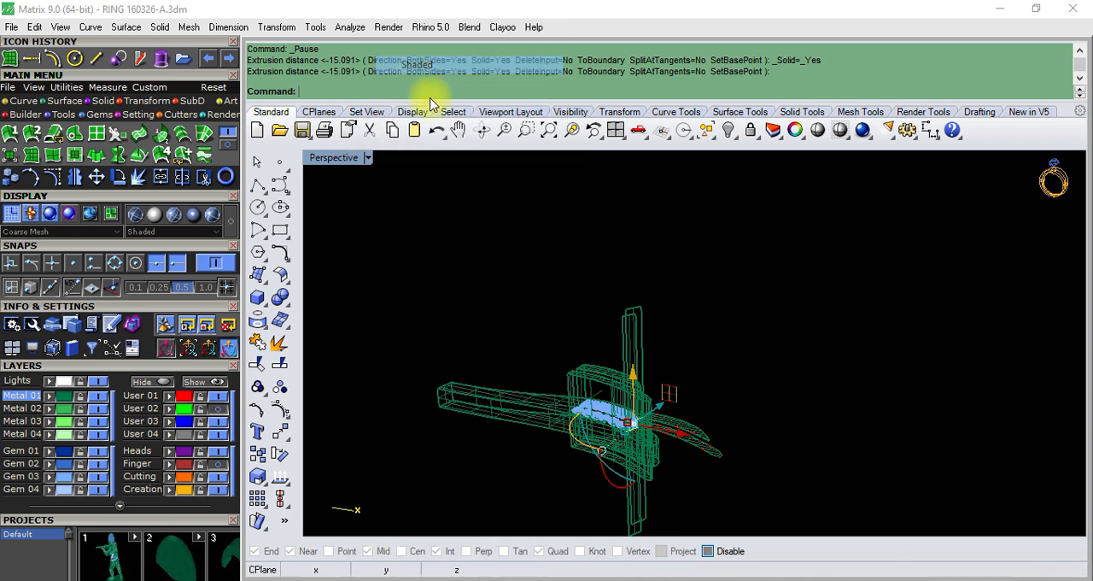
scroll(627, 365, up, 3)
scroll(628, 364, down, 4)
right_drag(627, 365, 671, 395)
scroll(649, 367, up, 5)
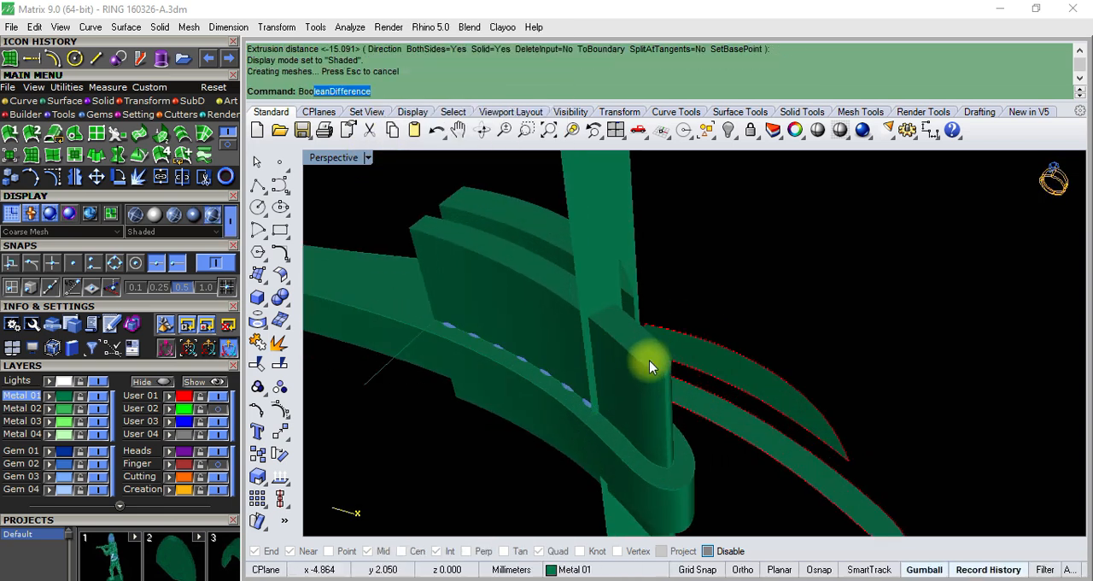
- Split both channel solids with the extruded surface behind the round-gem channel using BooleanSplit
click(355, 146)
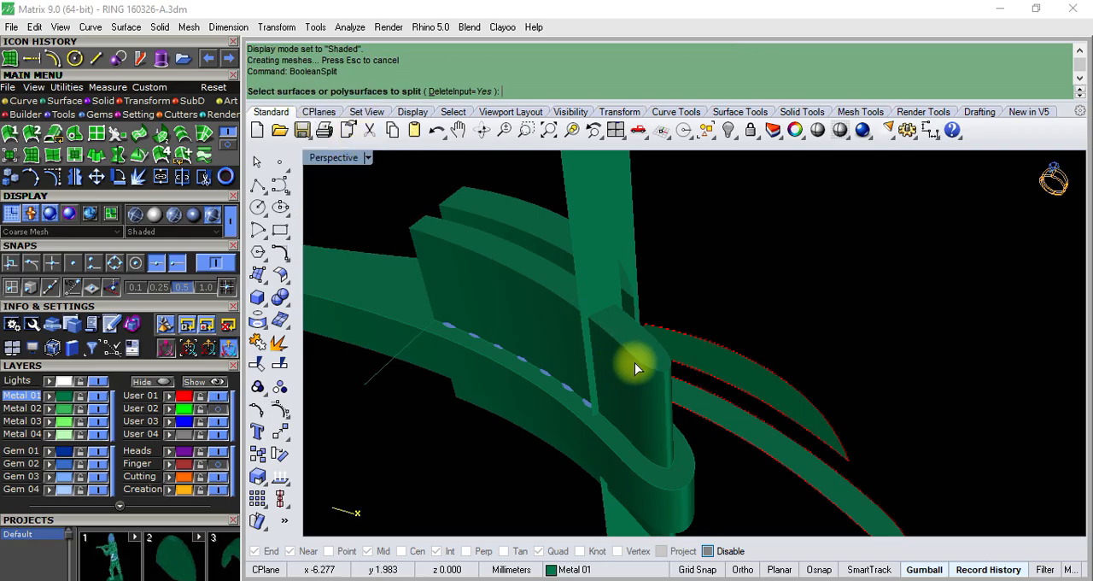
click(563, 306)
click(516, 220)
key(Return)
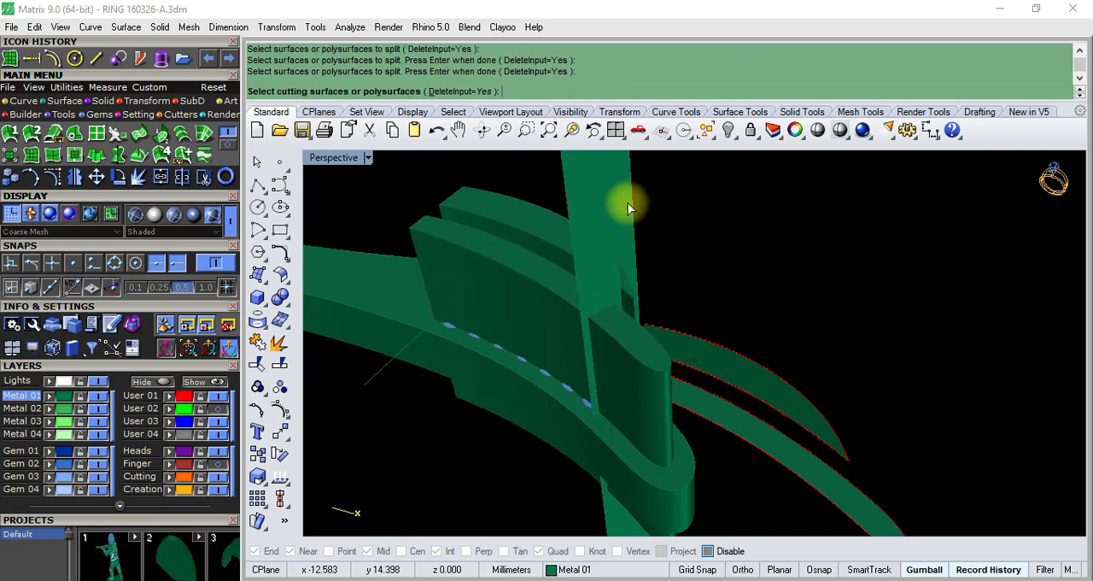
click(628, 203)
key(Return)
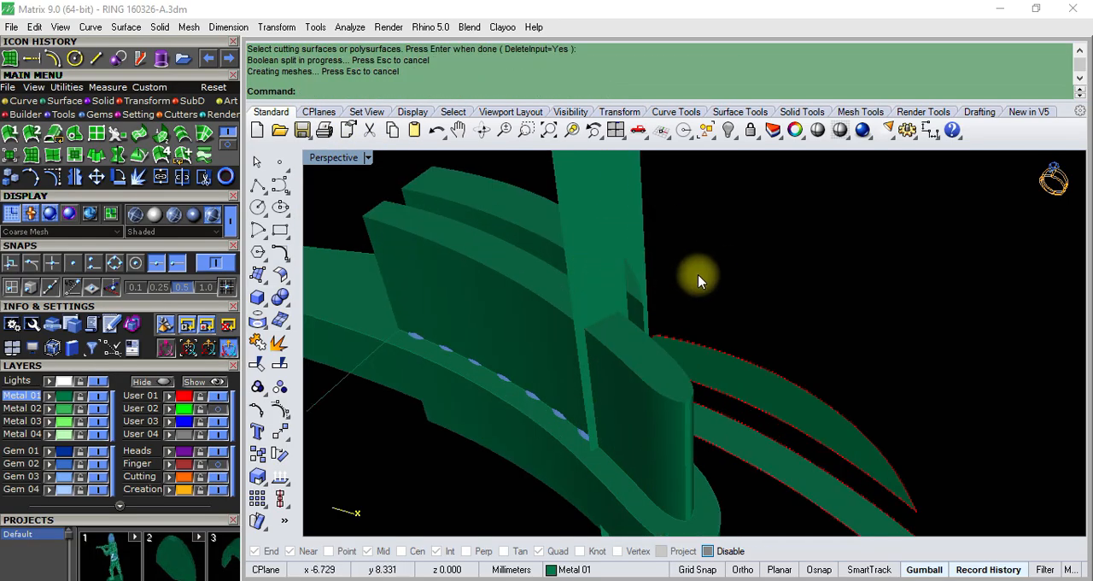
- Split the round-gem channel solid with the extruded cutting surface that crosses it, using BooleanSplit
key(Return)
click(556, 316)
key(Return)
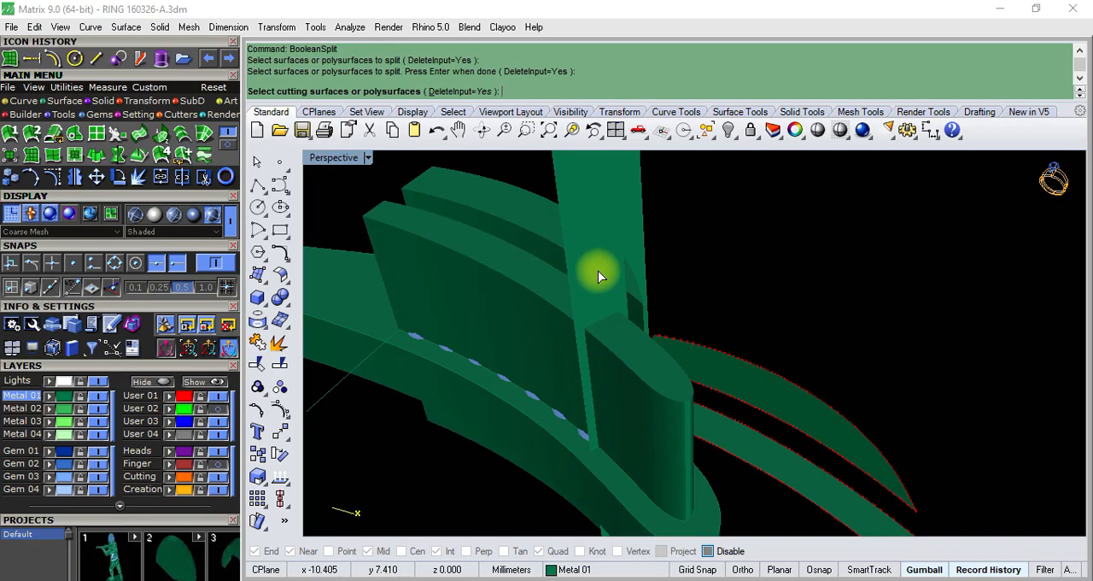
click(595, 270)
key(Return)
- Delete the cut-off ends of both channel solids and the two extruded cutting surfaces
click(657, 396)
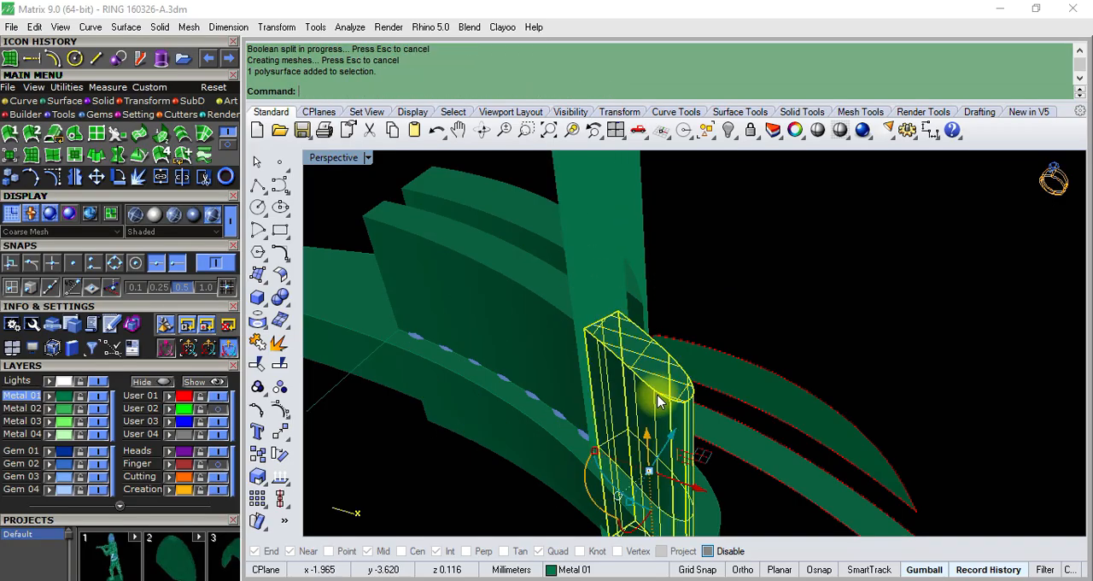
scroll(658, 395, down, 4)
scroll(641, 331, up, 4)
key(Delete)
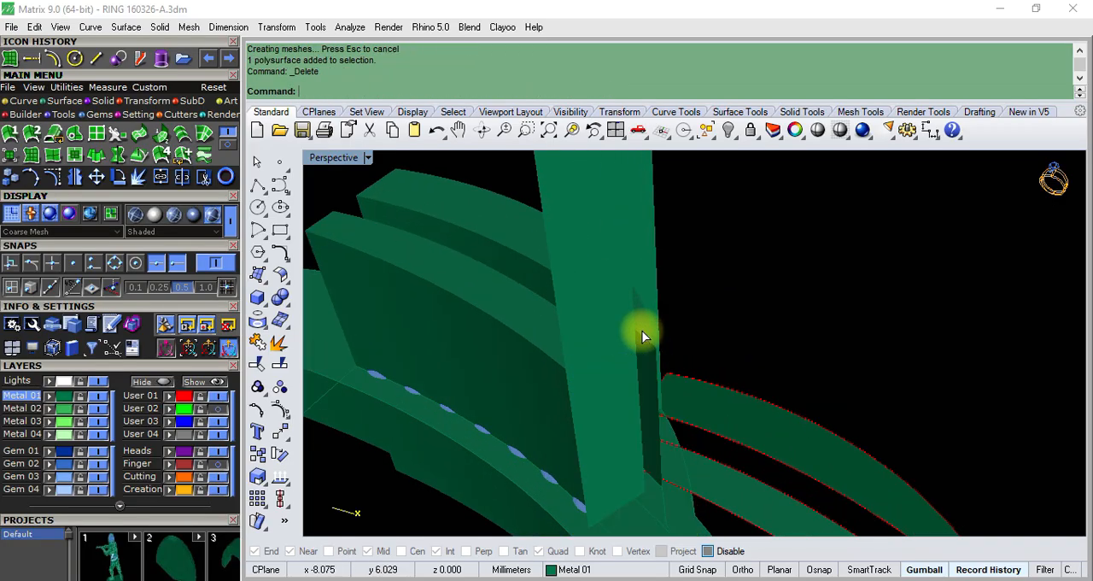
click(641, 331)
key(Delete)
click(595, 273)
key(Delete)
click(628, 255)
key(Delete)
scroll(638, 266, down, 3)
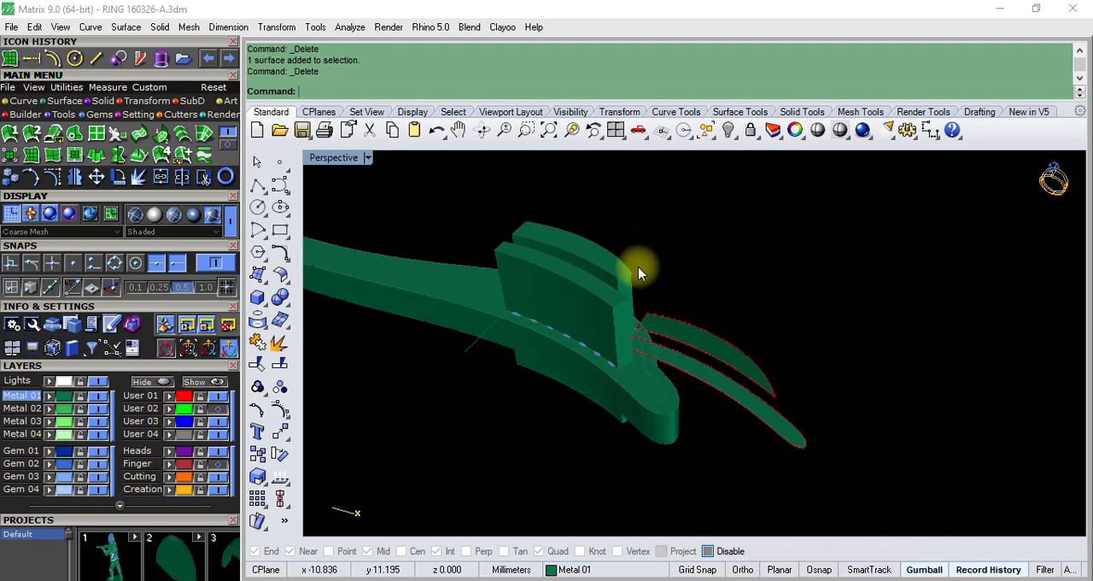
- Subtract the two trimmed channel solids from the ring body with BooleanDifference and dismiss the history warning
click(281, 299)
click(326, 307)
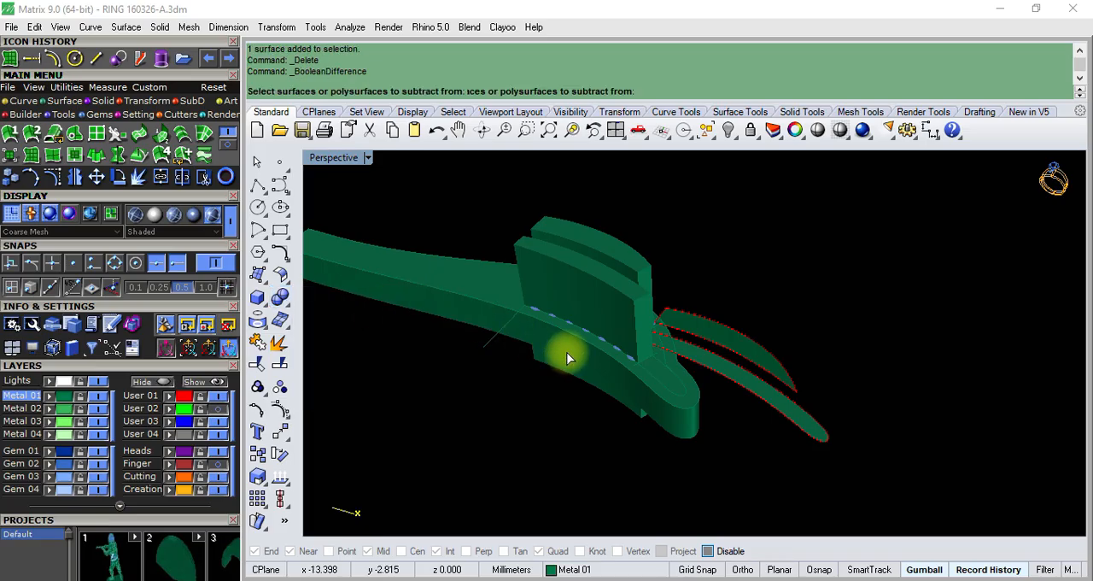
click(471, 328)
key(Return)
scroll(563, 252, up, 3)
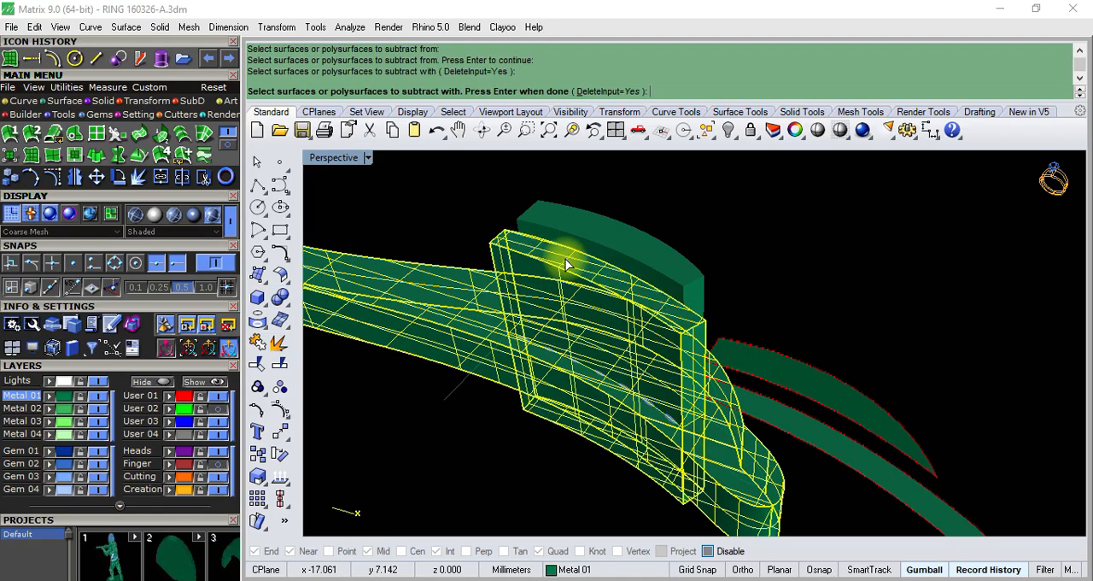
click(607, 237)
key(Return)
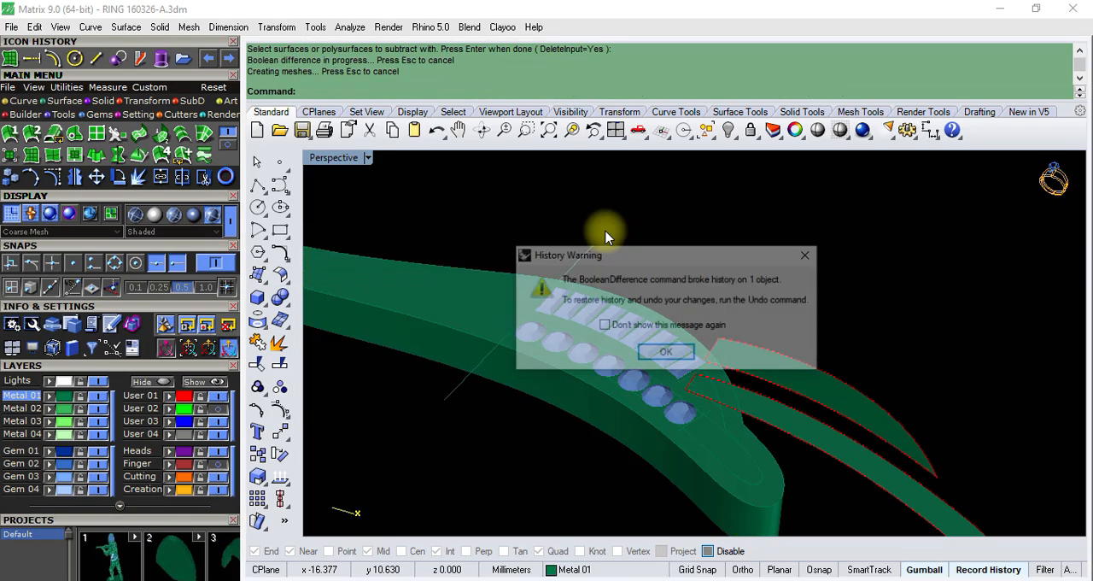
click(654, 419)
scroll(598, 355, up, 3)
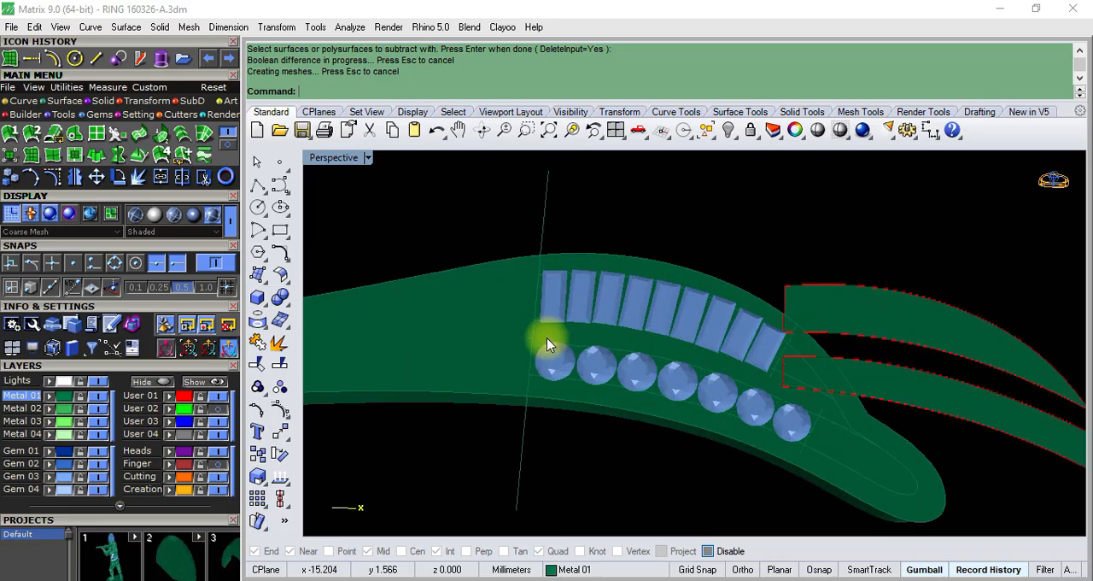
- Delete the leftover surface covering the top of the ring and its gem channels
click(485, 322)
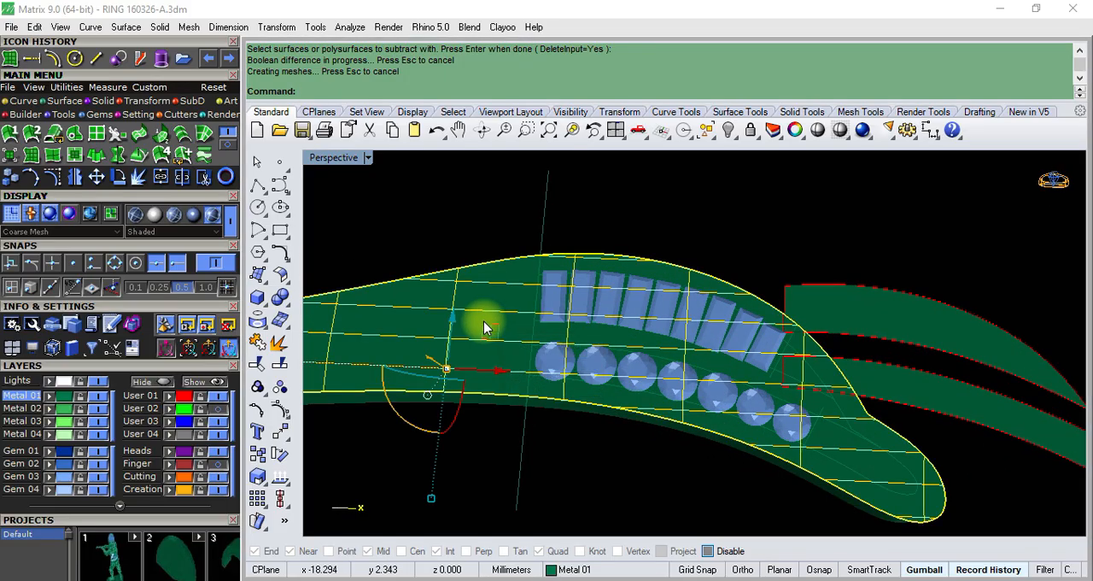
key(Delete)
scroll(627, 387, up, 2)
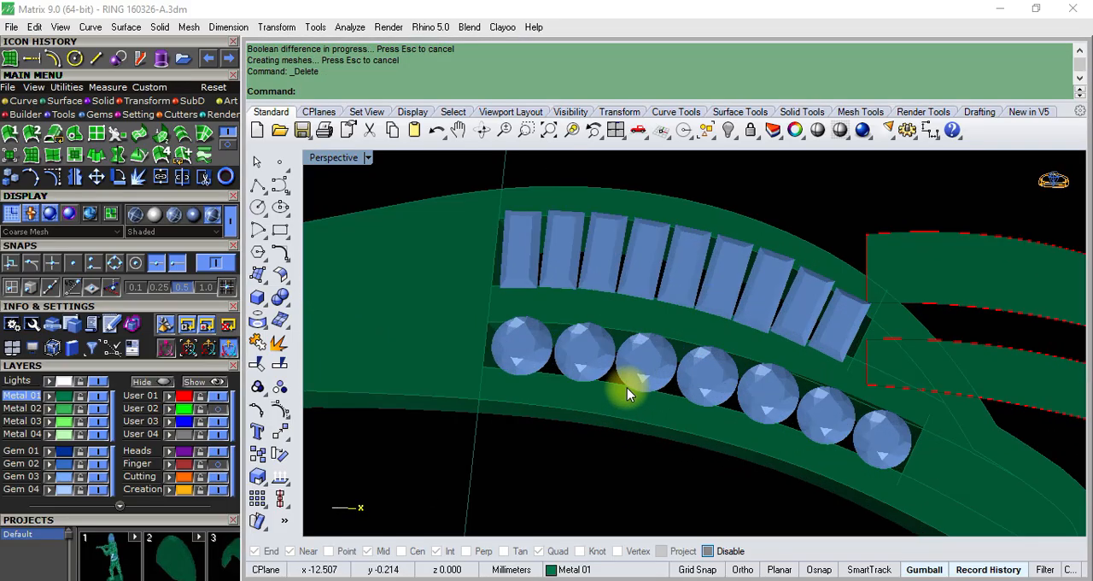
- Lower the round and baguette gem rows vertically so they sit below the ring's top surface
shift+click(665, 263)
text(F)
key(Return)
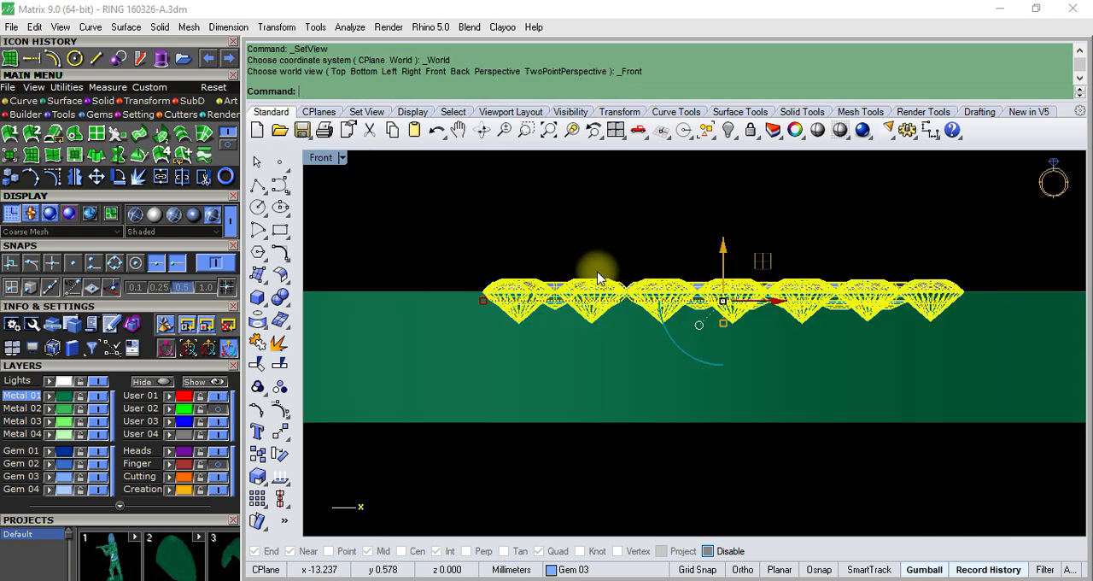
drag(757, 260, 784, 281)
click(656, 221)
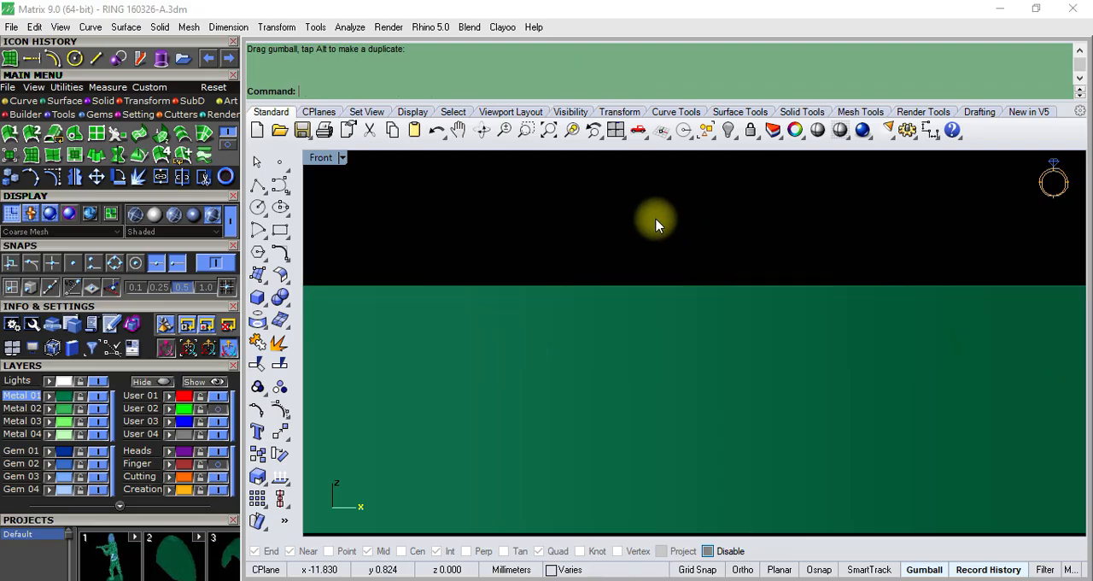
- Inspect how both lowered gem rows sit in their channels and save the ring file
scroll(593, 281, down, 3)
key(F4)
scroll(577, 286, down, 4)
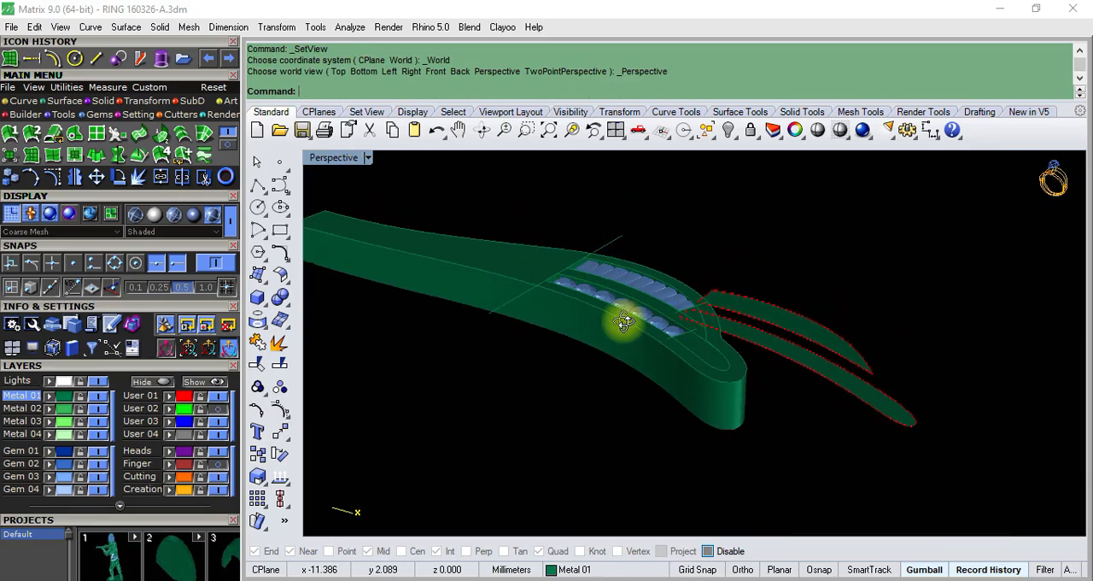
right_drag(625, 319, 674, 425)
scroll(634, 359, up, 4)
right_drag(633, 359, 620, 293)
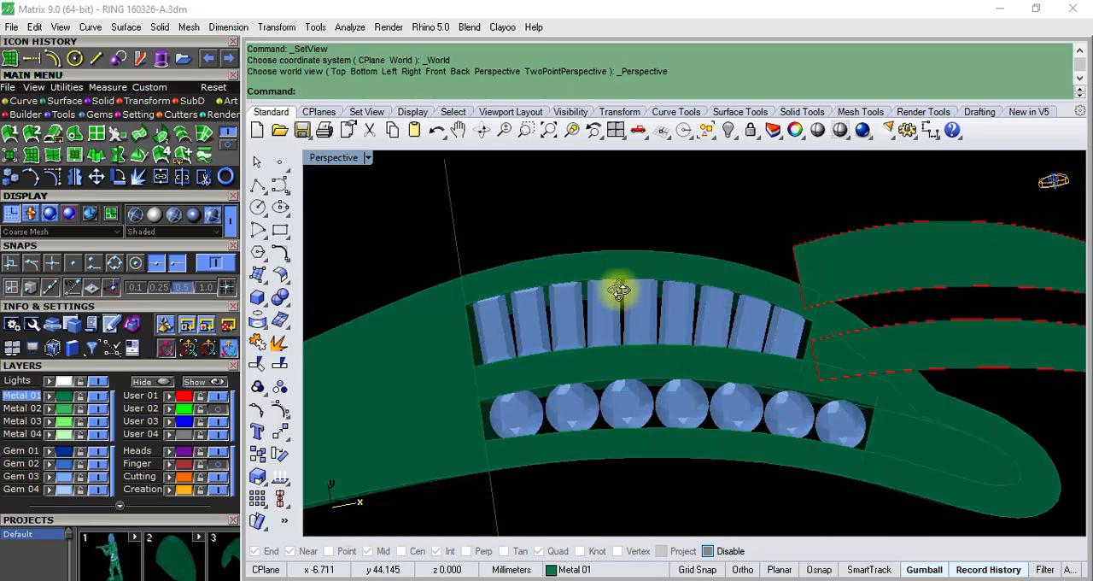
scroll(729, 341, up, 5)
scroll(656, 241, down, 8)
mouse_move(656, 242)
right_down()
mouse_move(651, 263)
mouse_move(657, 249)
right_up()
scroll(620, 335, up, 3)
scroll(620, 340, down, 1)
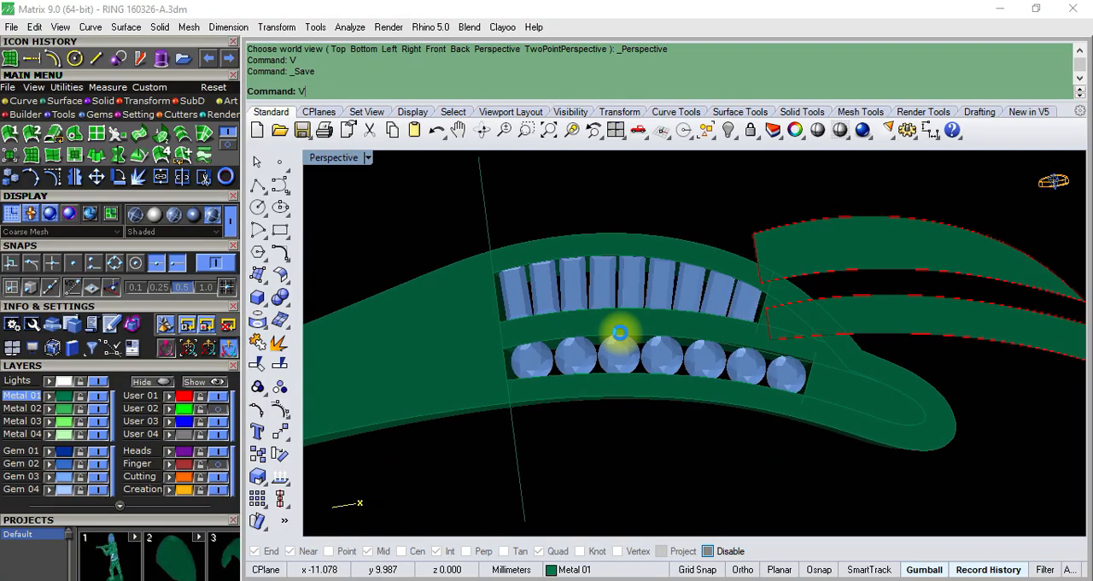
scroll(642, 326, down, 8)
scroll(614, 334, up, 12)
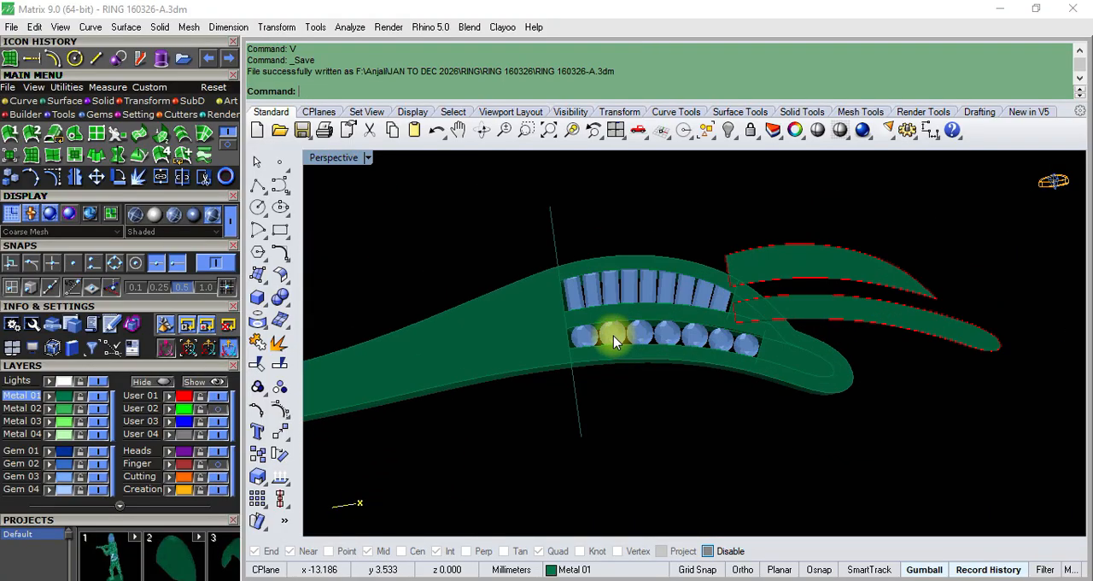
- Group the ring body with its round and baguette gem rows
click(613, 332)
scroll(613, 332, down, 4)
shift+click(613, 276)
scroll(613, 276, down, 4)
shift+click(531, 308)
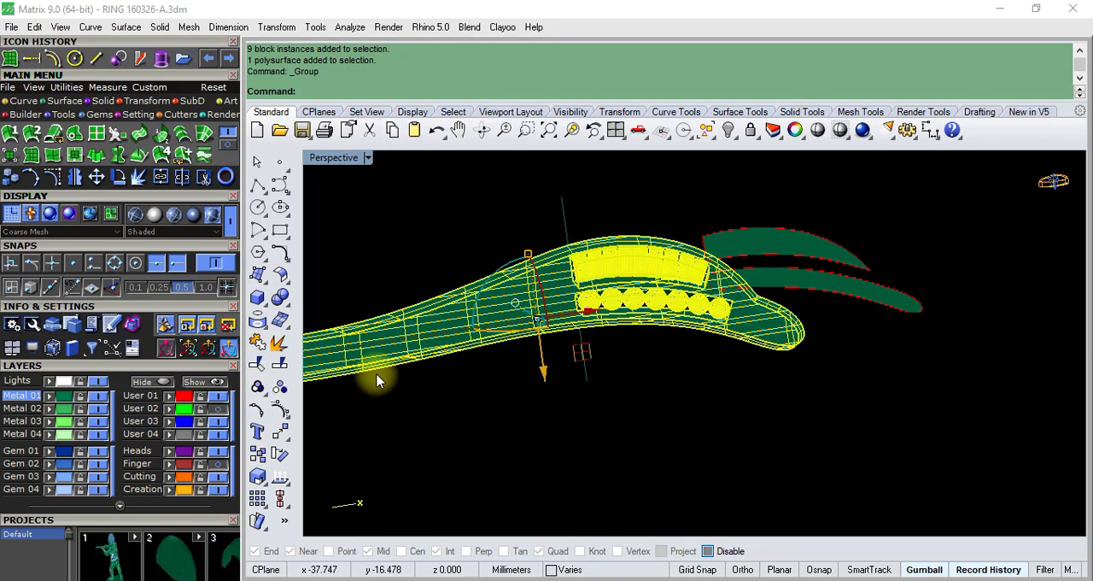
- Rotate a copy of the grouped ring half by 180 degrees about the origin (0) in the top view
text(op)
key(Return)
scroll(583, 305, down, 5)
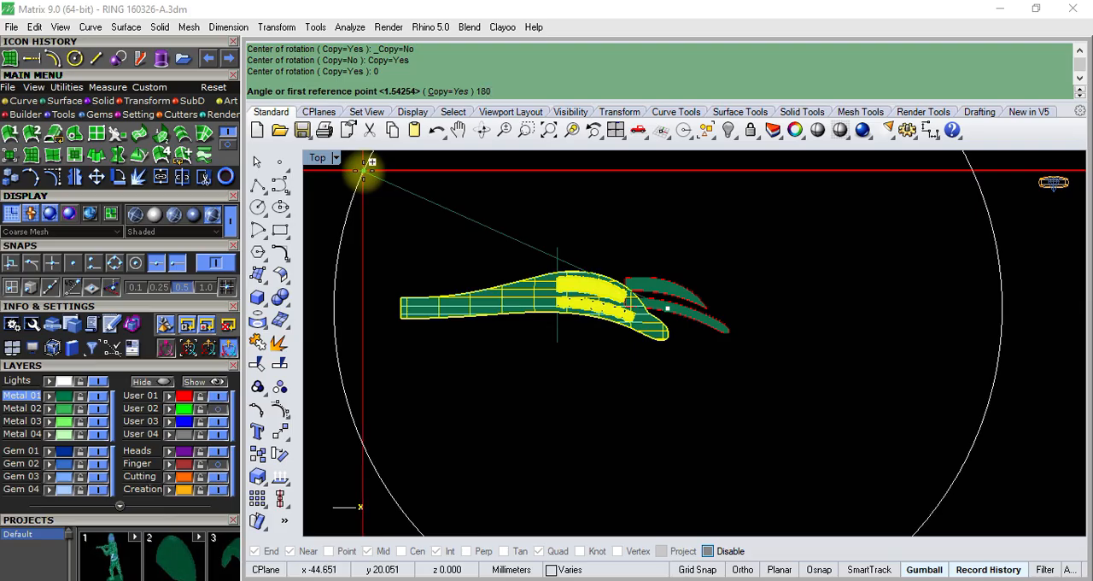
key(Return)
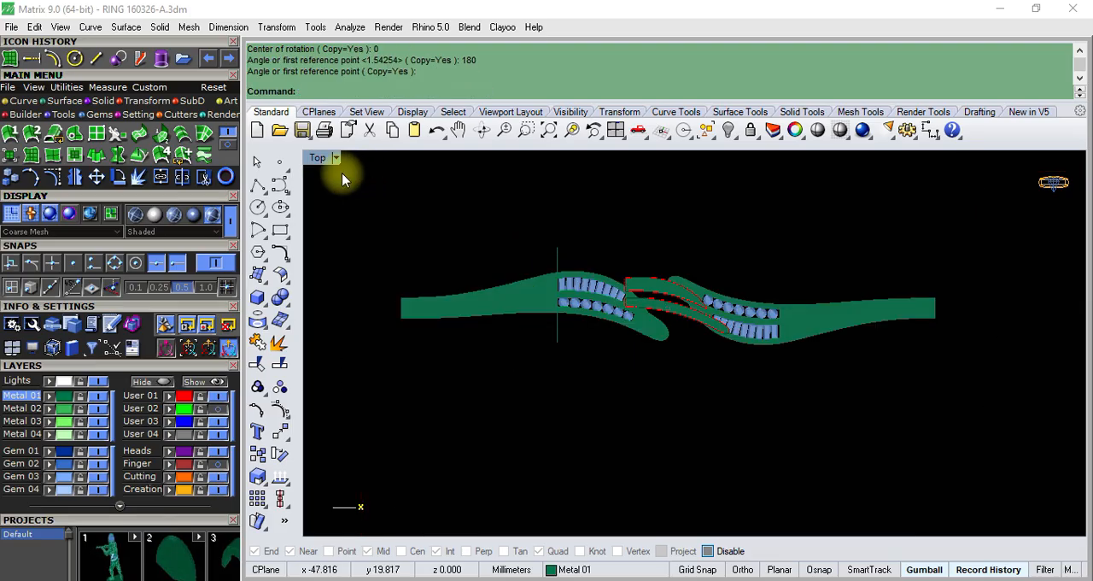
- Group the original and rotated ring halves together and show the Finger layer with its guide curves
key(F8)
scroll(611, 313, up, 7)
click(661, 317)
scroll(636, 319, down, 3)
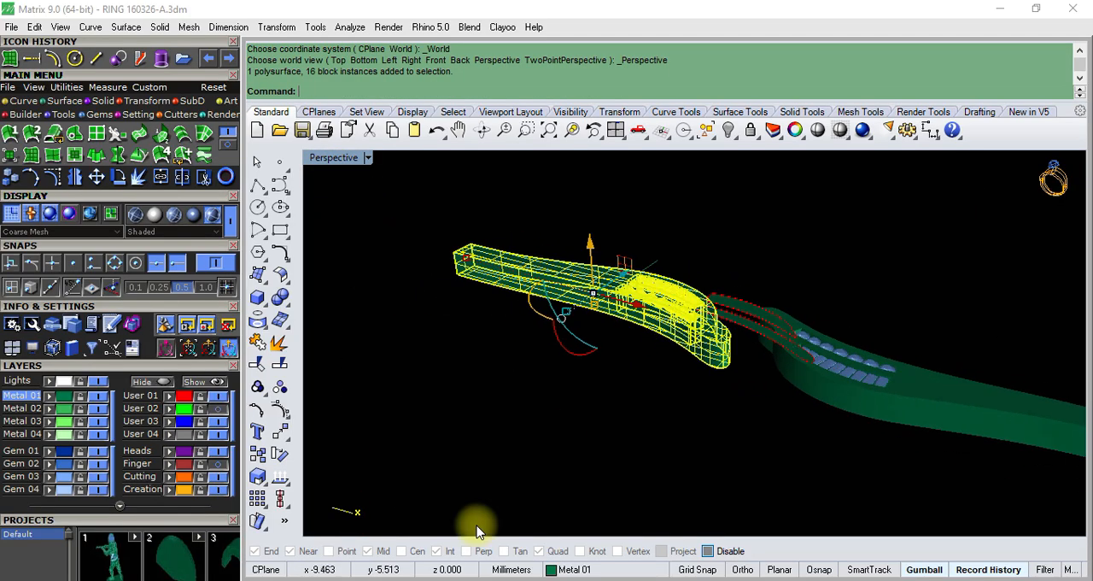
shift+click(937, 420)
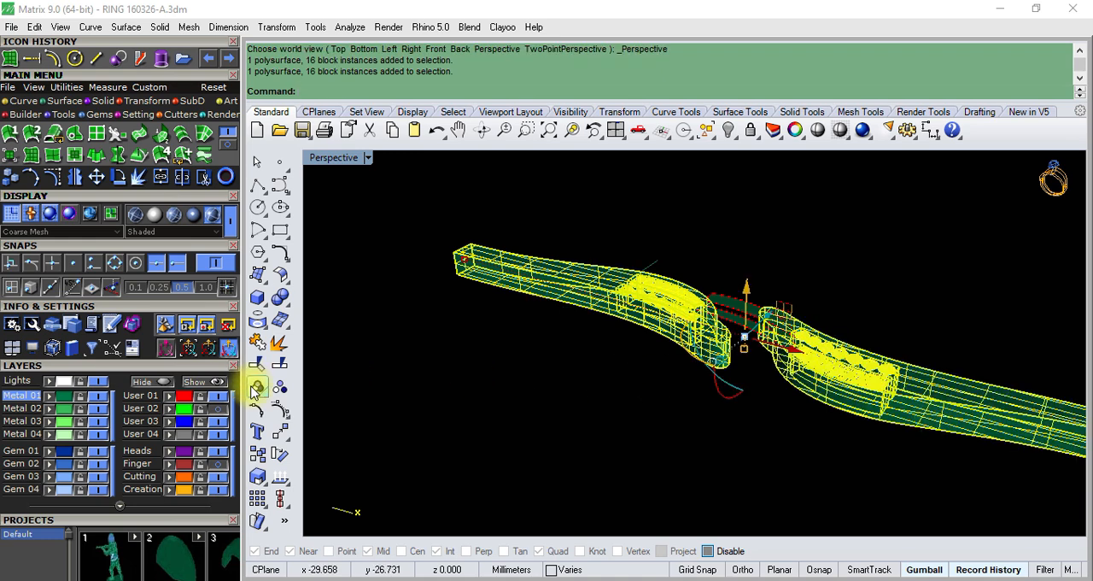
click(485, 400)
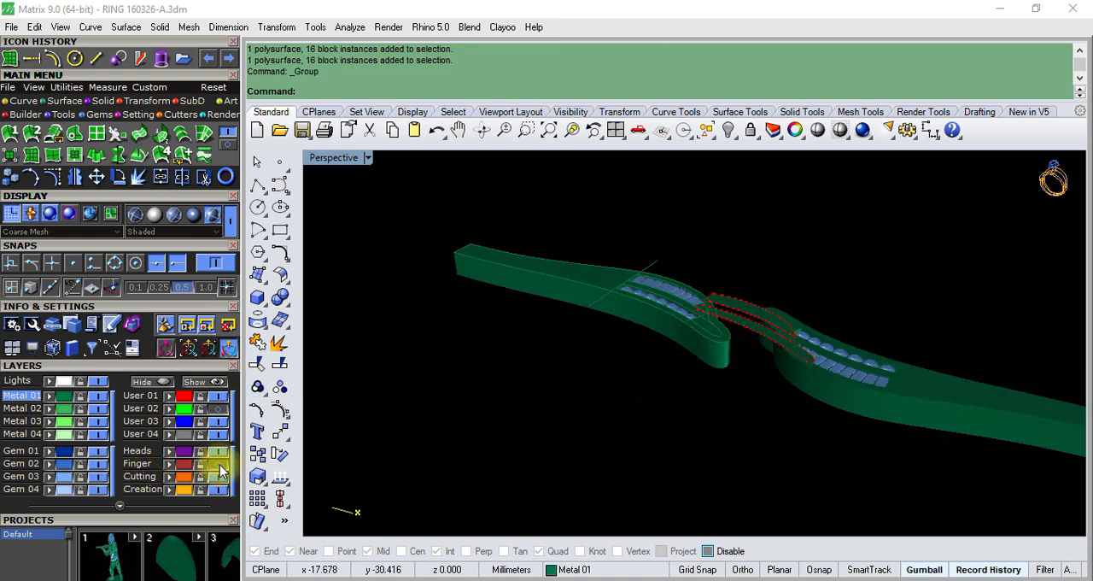
click(629, 295)
right_drag(629, 295, 779, 296)
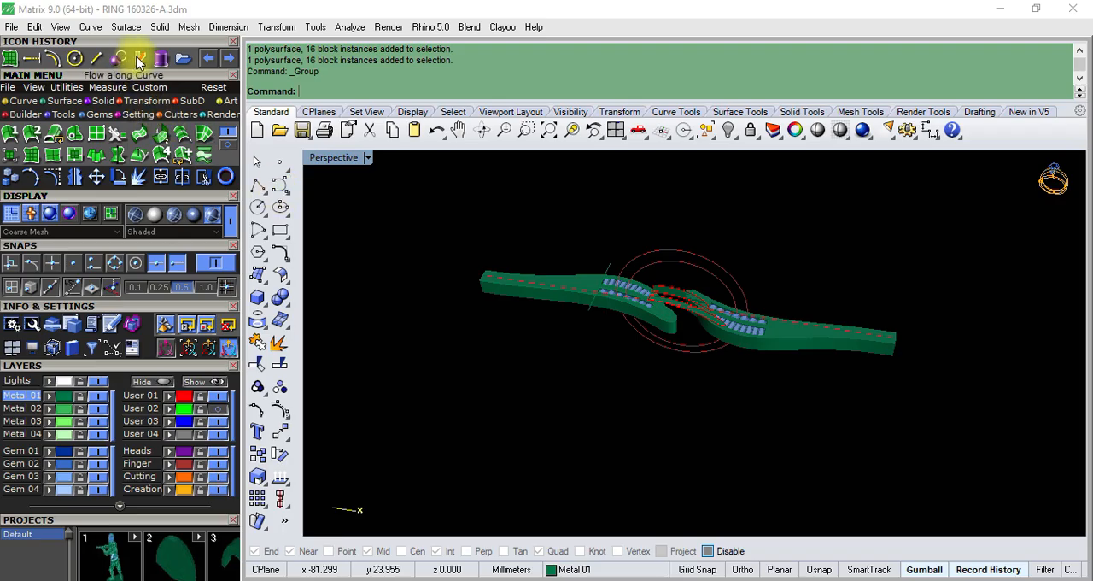
- Flow a stretched copy of the grouped ring halves from the straight base line onto the outer finger circle
click(141, 59)
scroll(619, 320, up, 5)
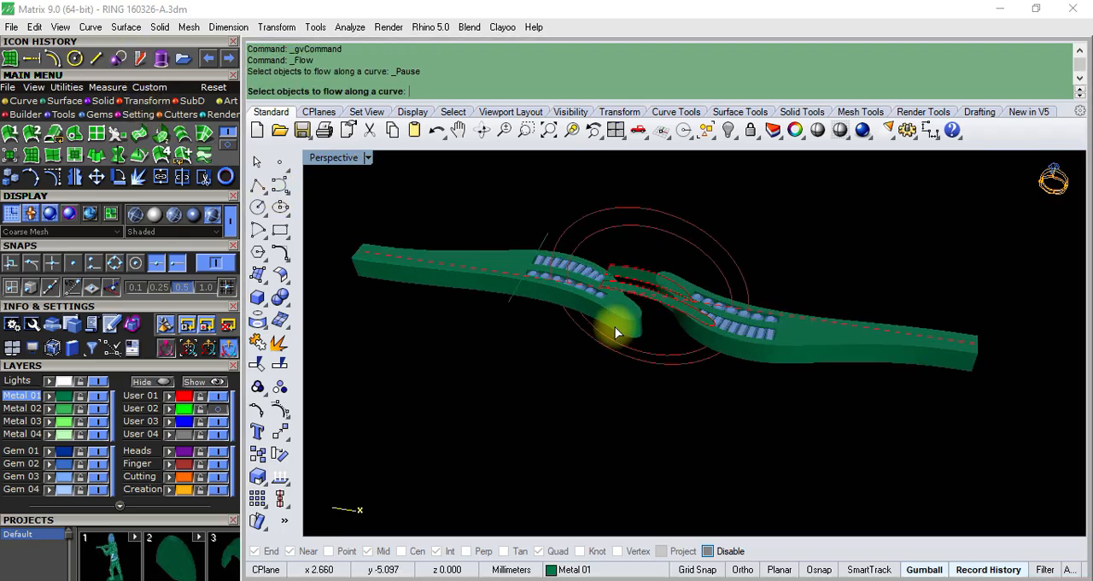
click(632, 333)
right_click(516, 378)
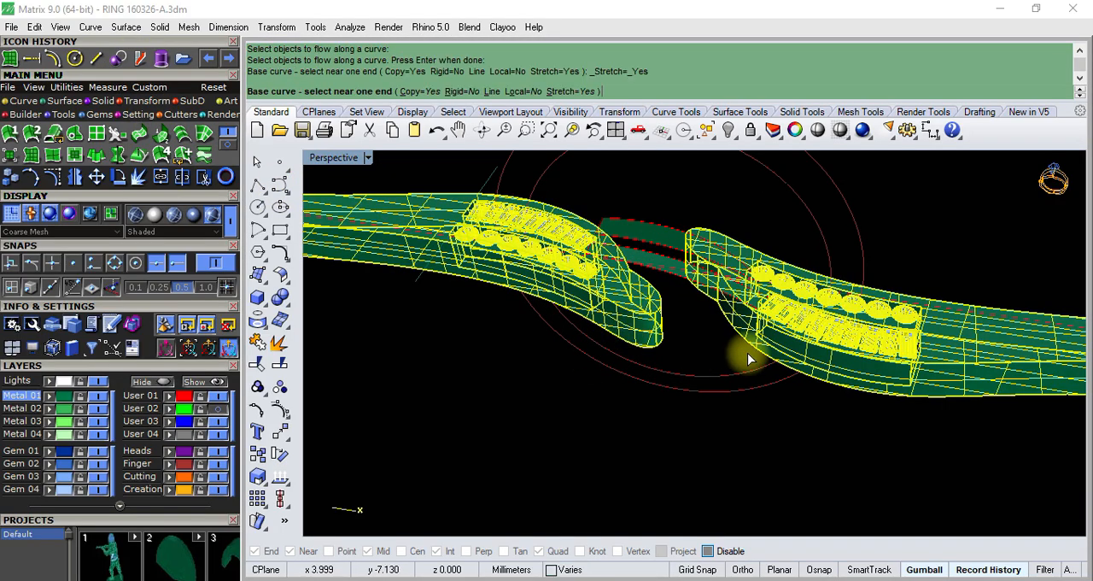
right_drag(745, 350, 639, 343)
scroll(680, 338, up, 4)
scroll(596, 344, up, 6)
scroll(578, 346, up, 3)
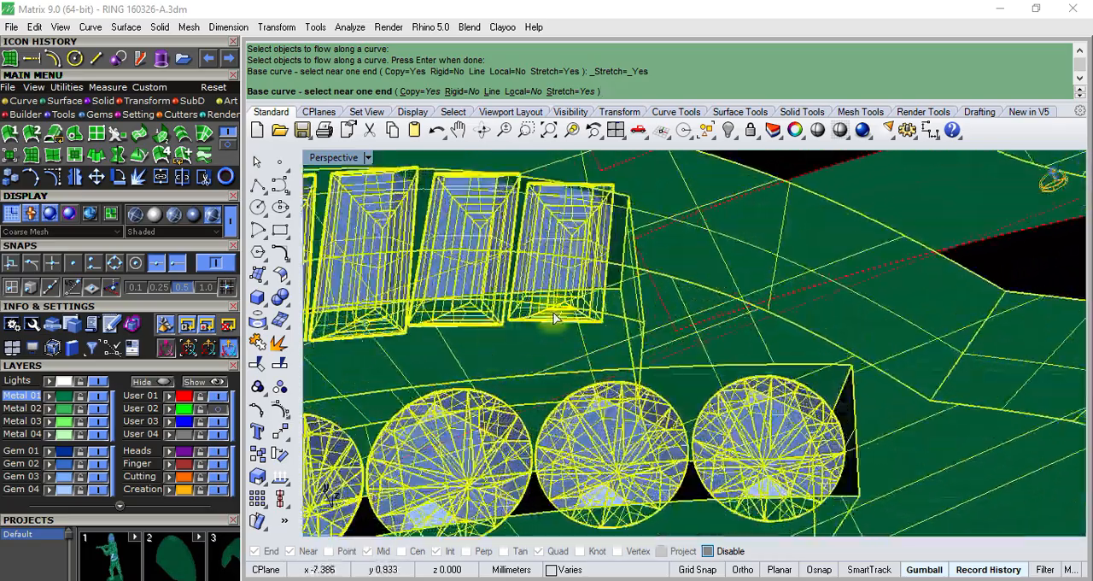
scroll(612, 399, up, 4)
scroll(632, 305, down, 6)
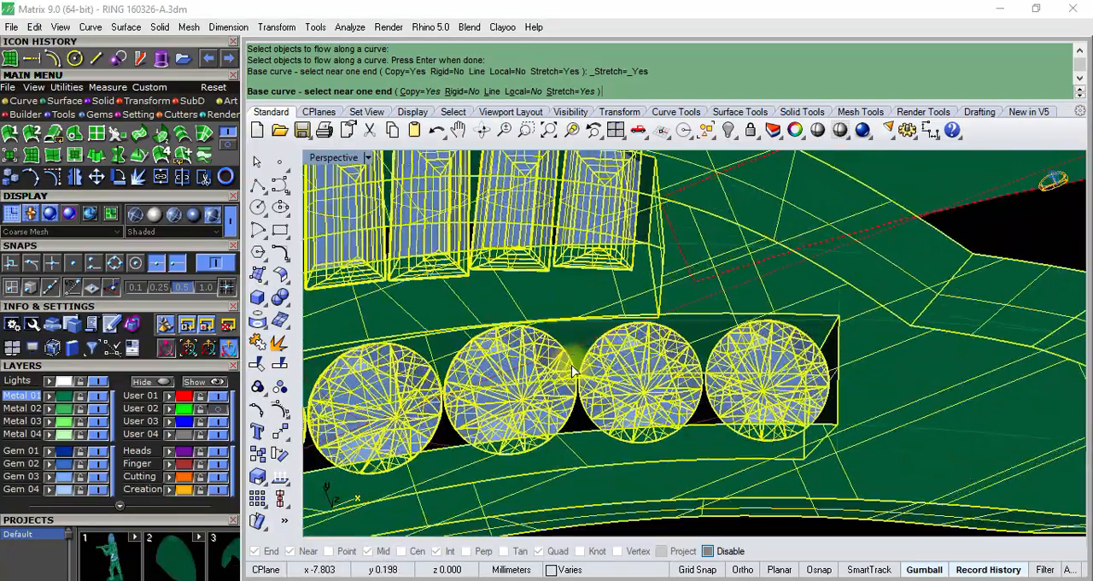
scroll(576, 347, up, 5)
click(592, 345)
scroll(592, 345, down, 10)
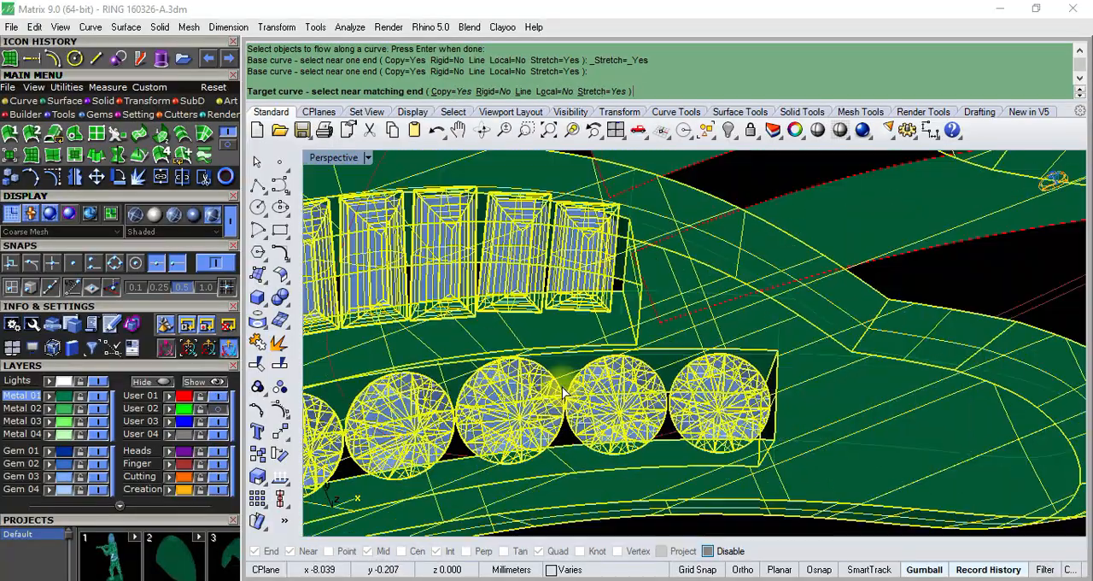
right_drag(574, 394, 581, 291)
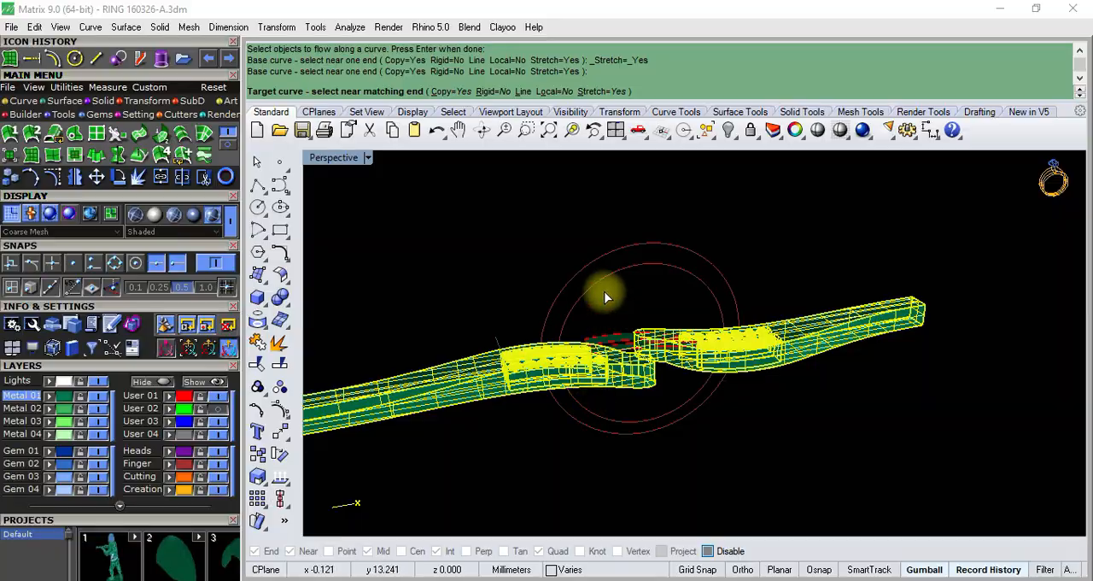
scroll(604, 296, up, 4)
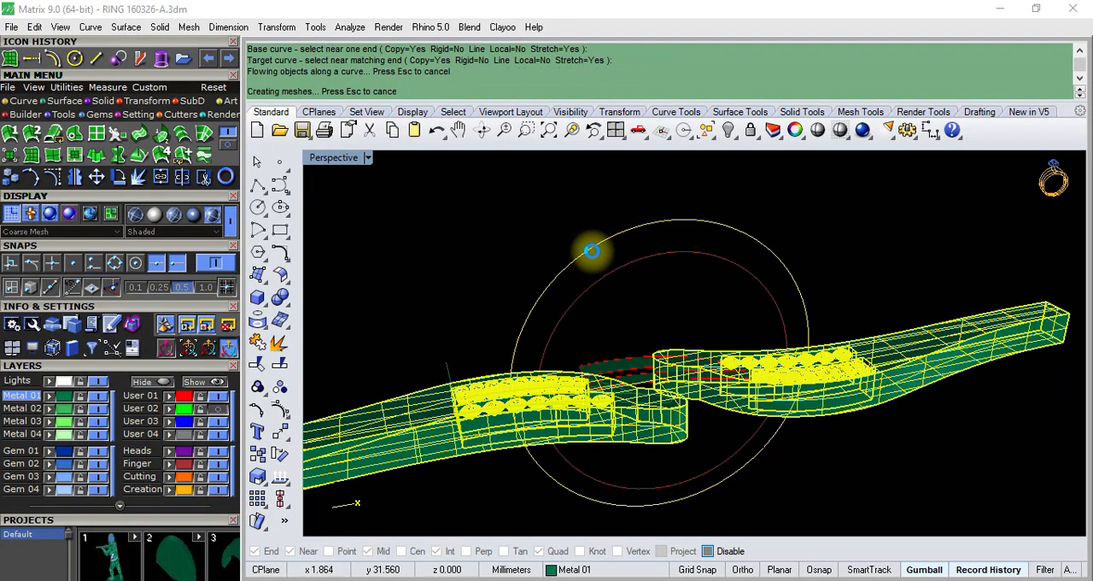
mouse_move(592, 251)
right_down()
mouse_move(641, 273)
mouse_move(649, 239)
right_up()
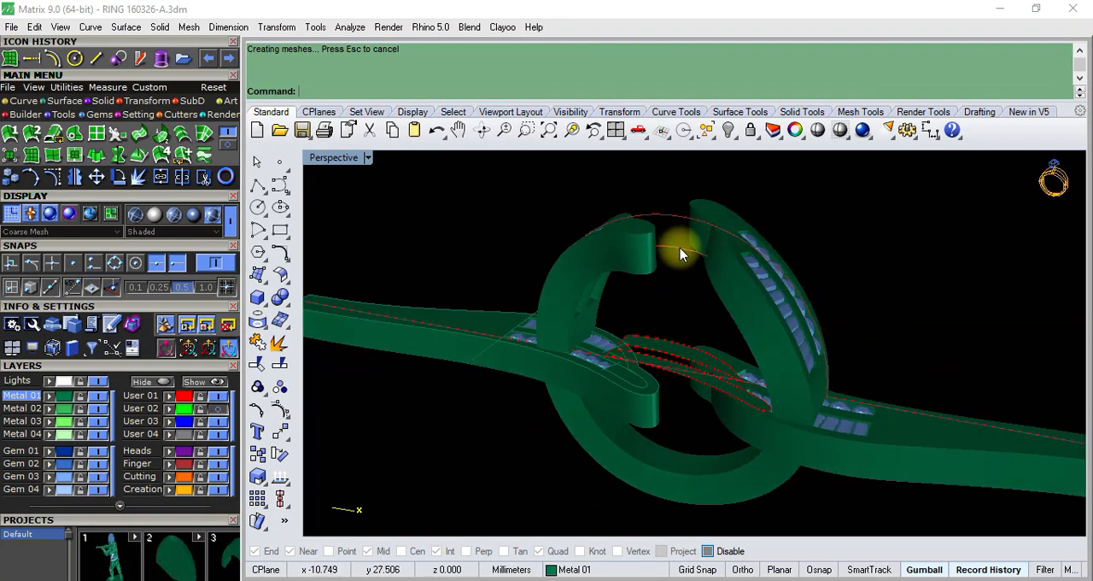
- Extrude the inner finger-size circle to both sides as a solid cylinder wider than the bent ring
click(680, 249)
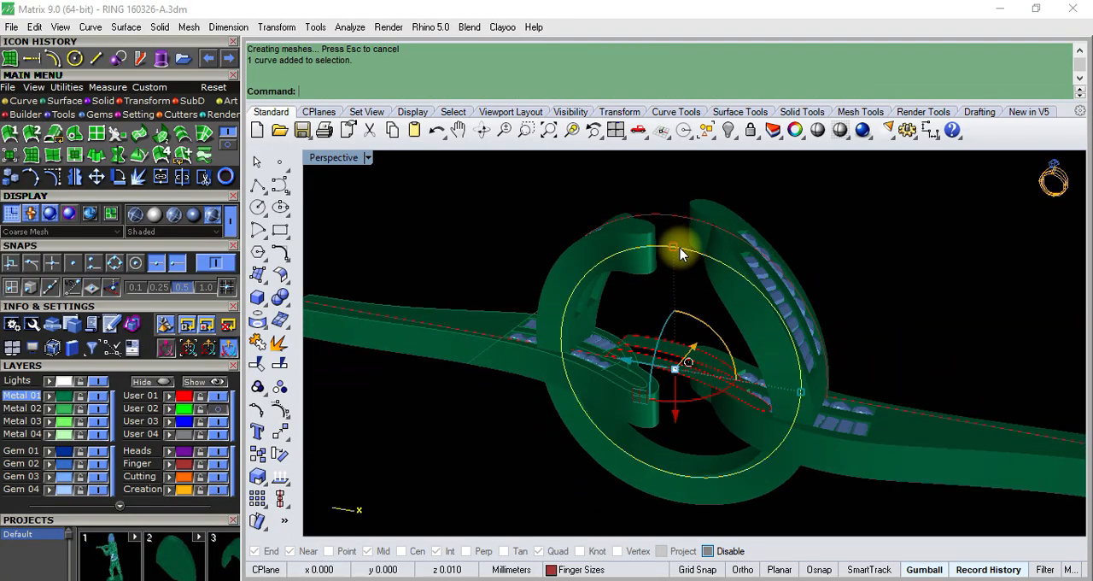
click(285, 301)
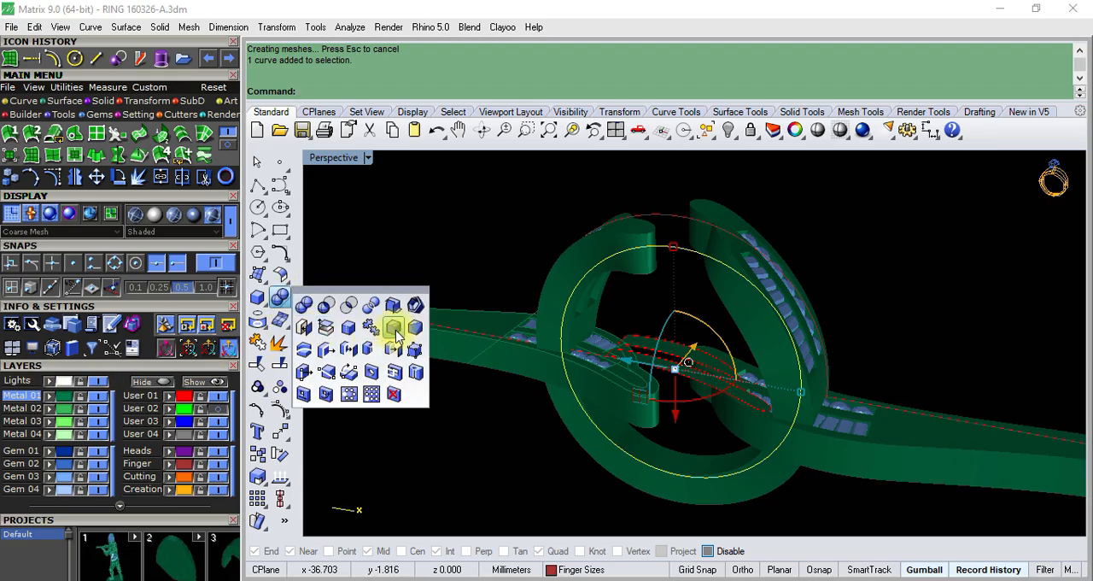
click(263, 309)
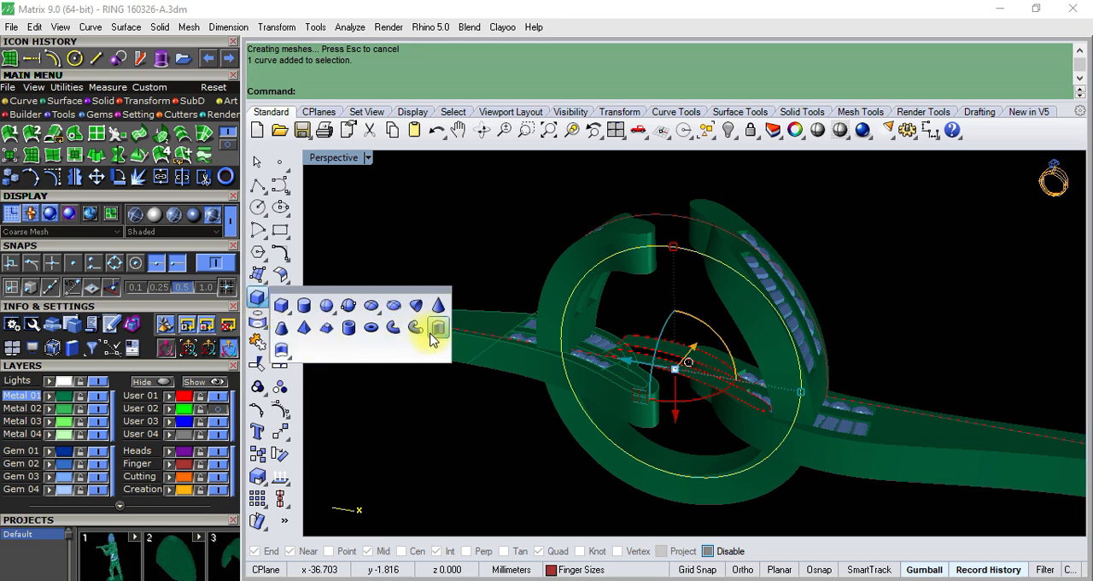
click(432, 333)
right_drag(439, 329, 628, 344)
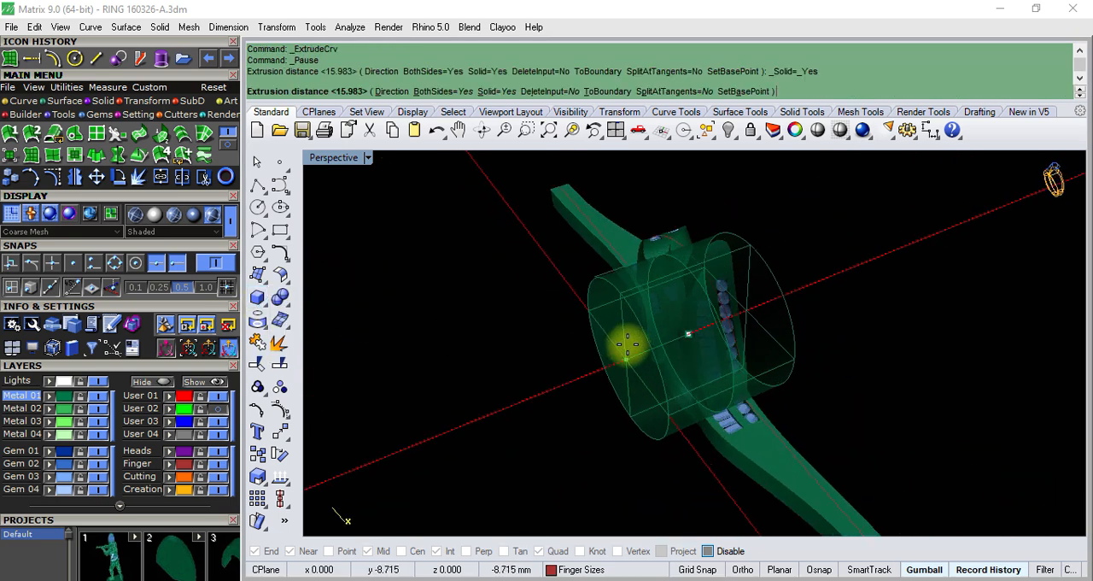
right_click(628, 344)
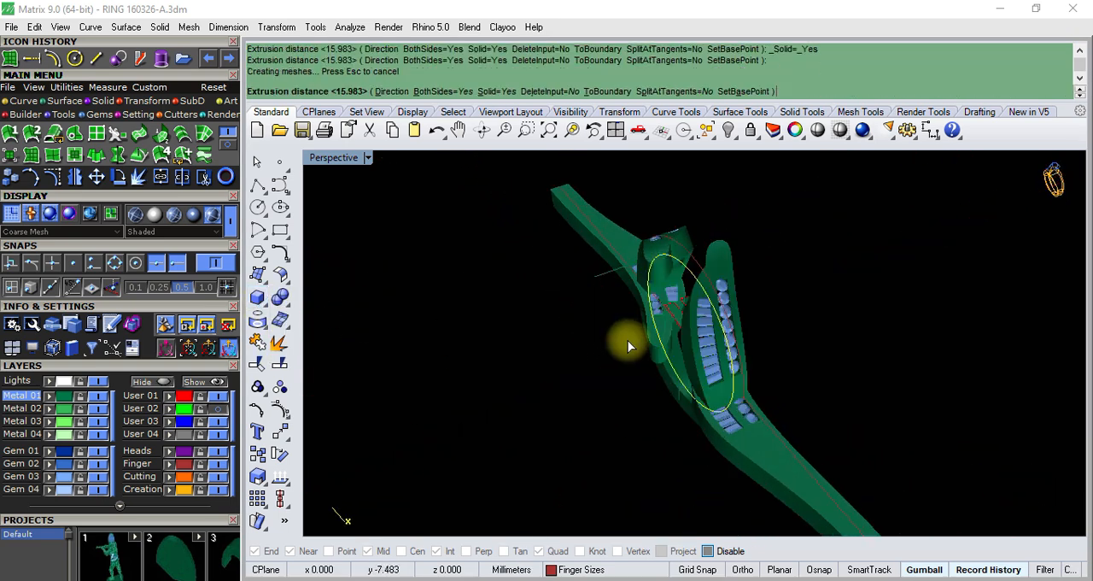
- Subtract the finger cylinder from both bent ring halves with BooleanDifference and dismiss the history warning
click(286, 305)
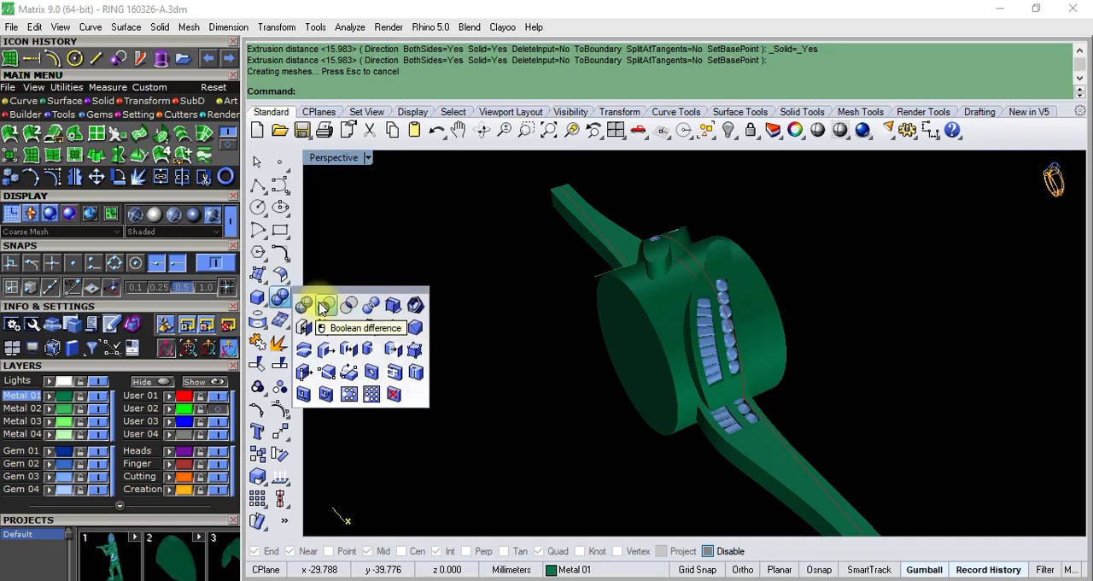
click(325, 306)
right_drag(597, 290, 630, 279)
click(691, 304)
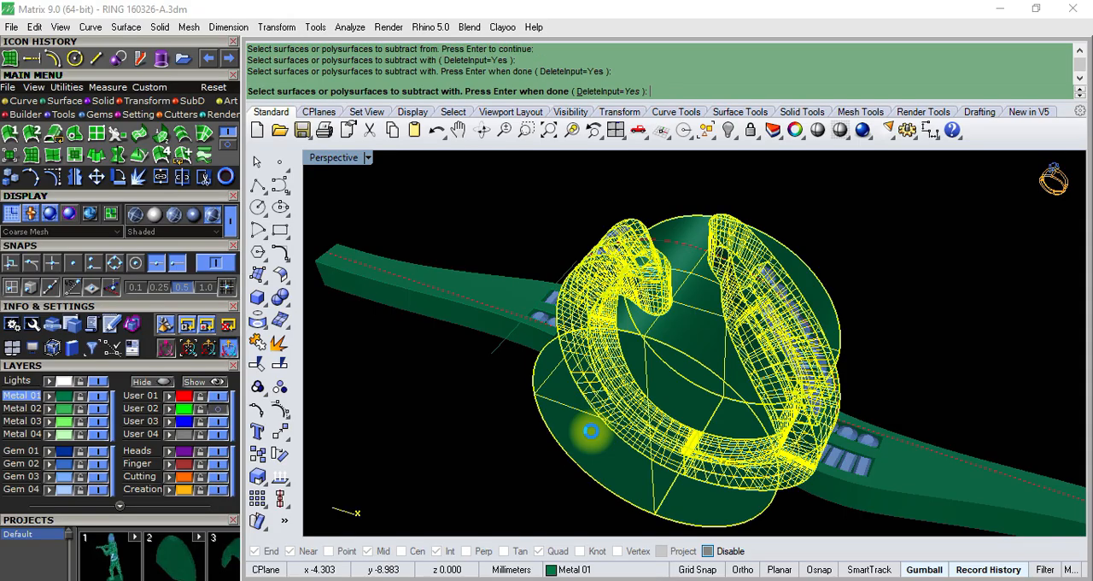
click(663, 353)
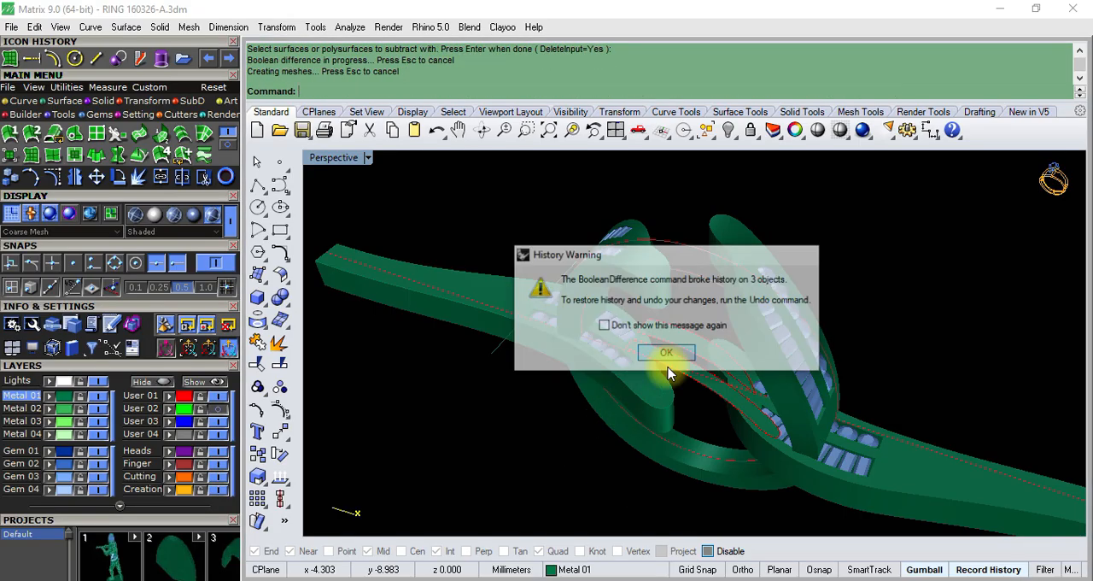
- Hide the flat grouped ring halves with their gems, keeping the bent ring displayed
right_drag(763, 413, 837, 333)
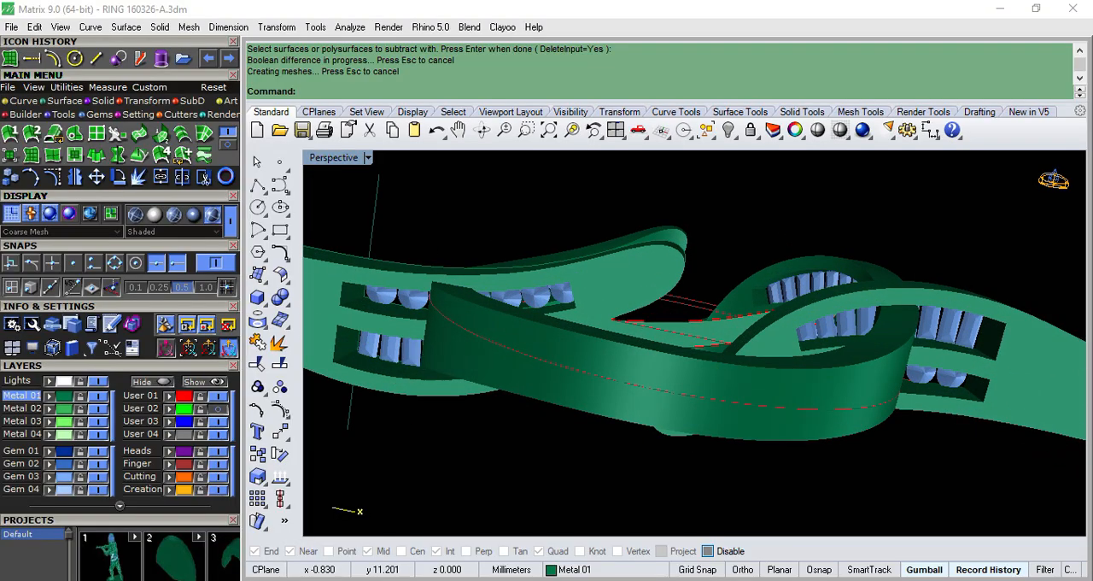
right_drag(624, 312, 612, 378)
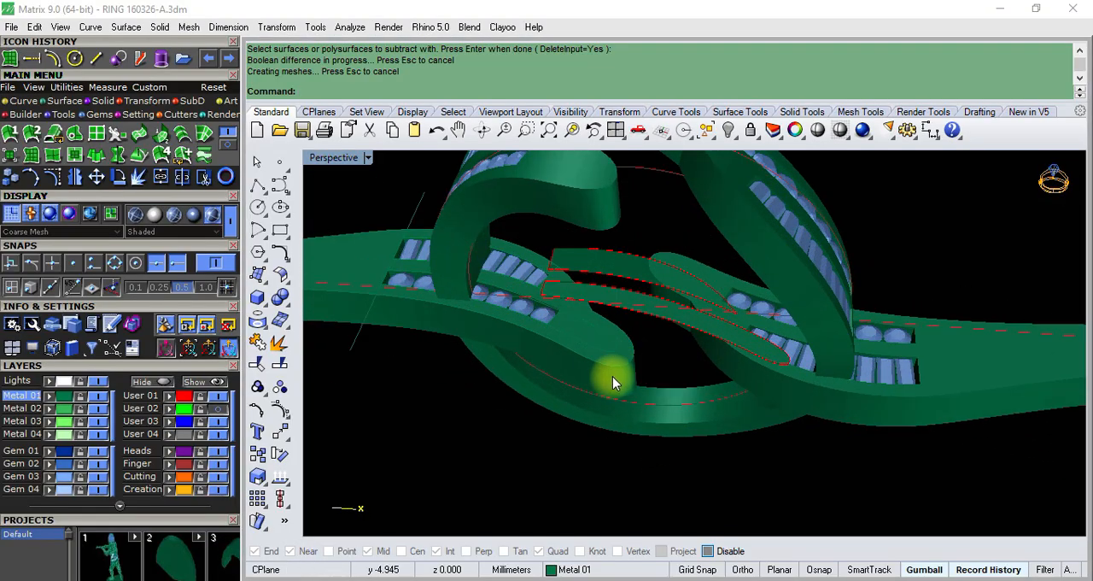
click(612, 381)
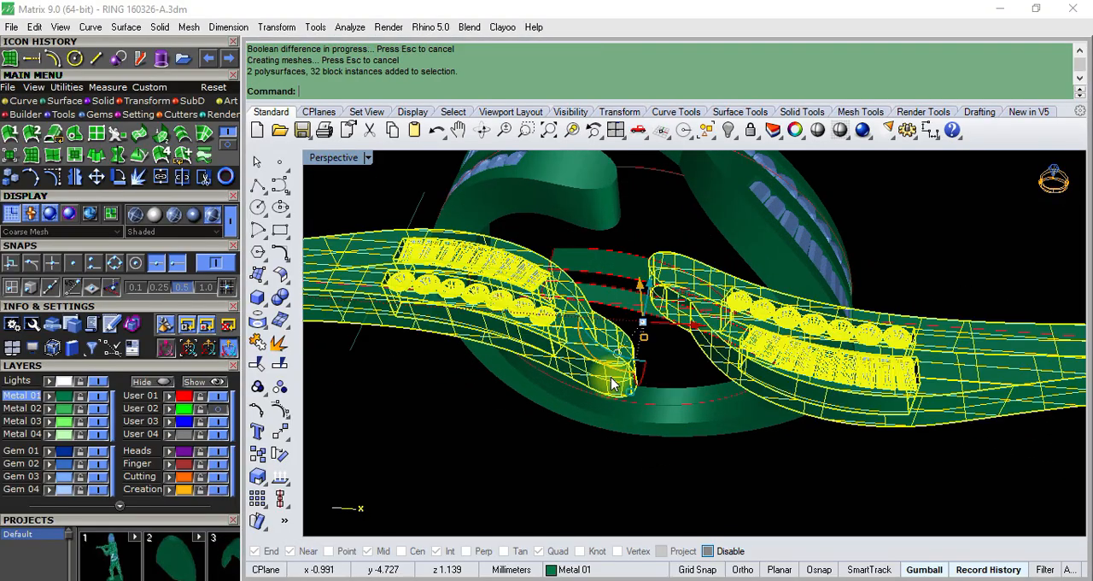
click(730, 129)
- Group the two flat inset strip surfaces with their outline curves, leaving out the two slanted lines, and hide the group
right_drag(639, 302, 531, 252)
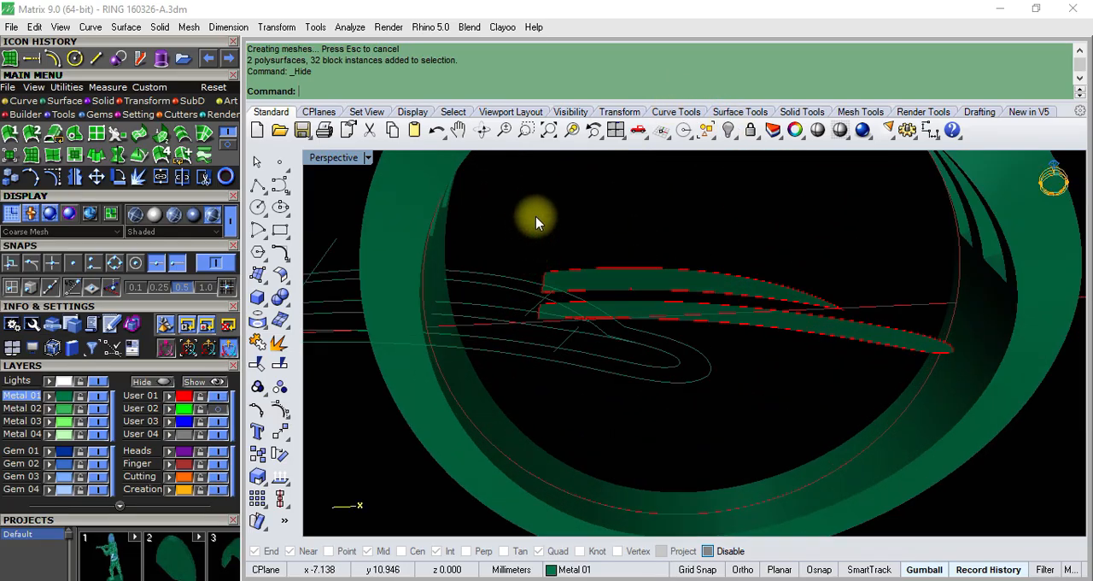
drag(969, 378, 969, 378)
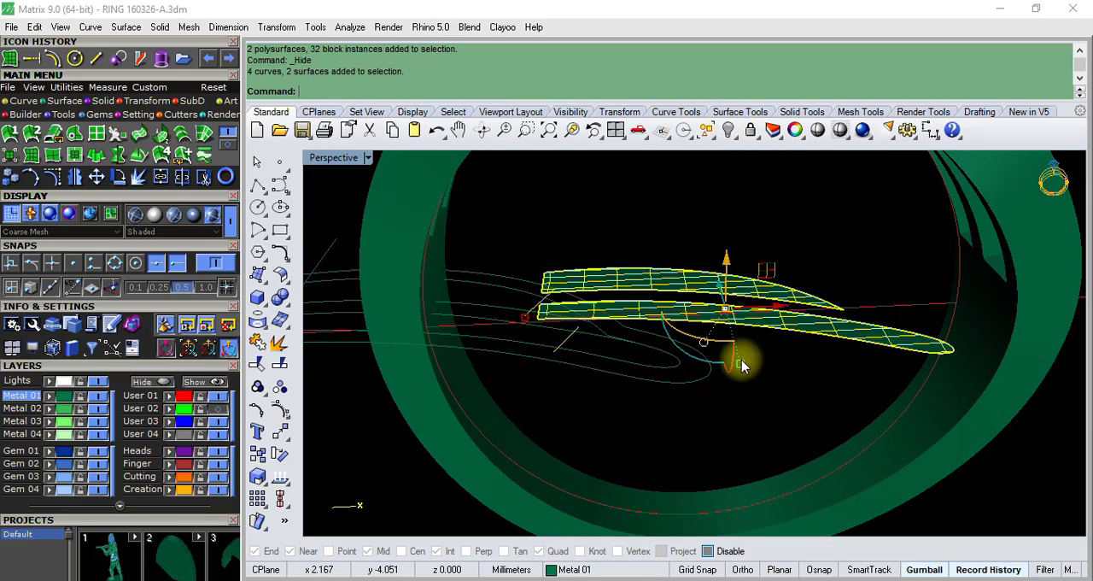
scroll(539, 346, up, 2)
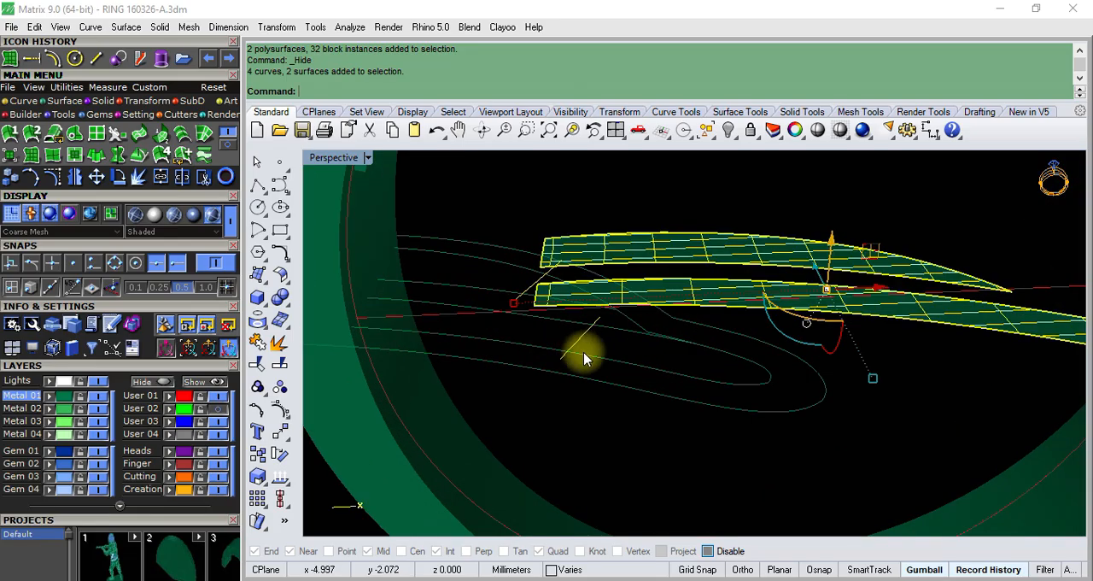
scroll(537, 323, up, 4)
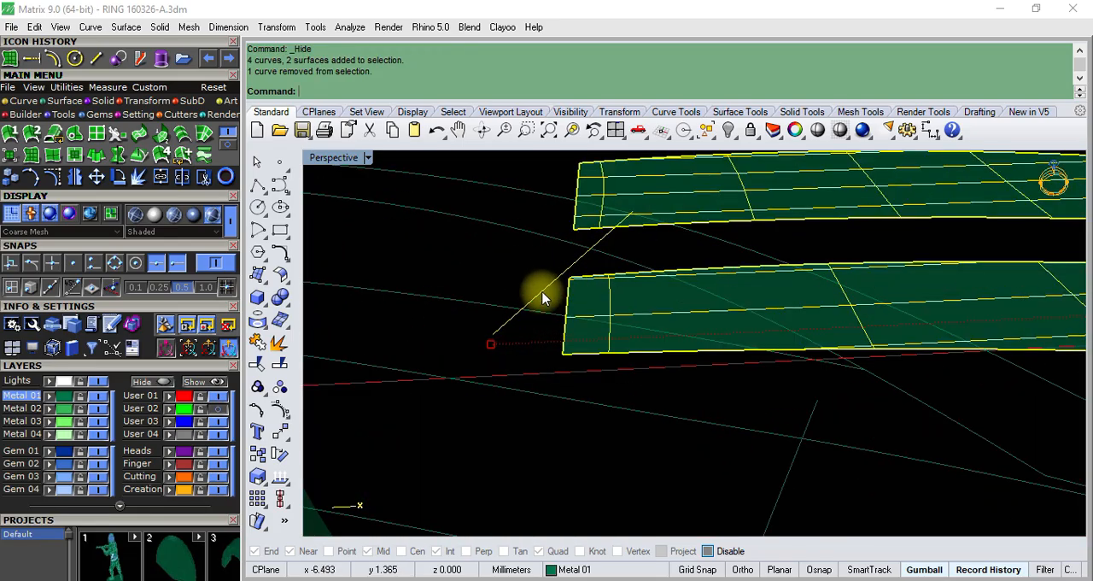
scroll(486, 318, down, 3)
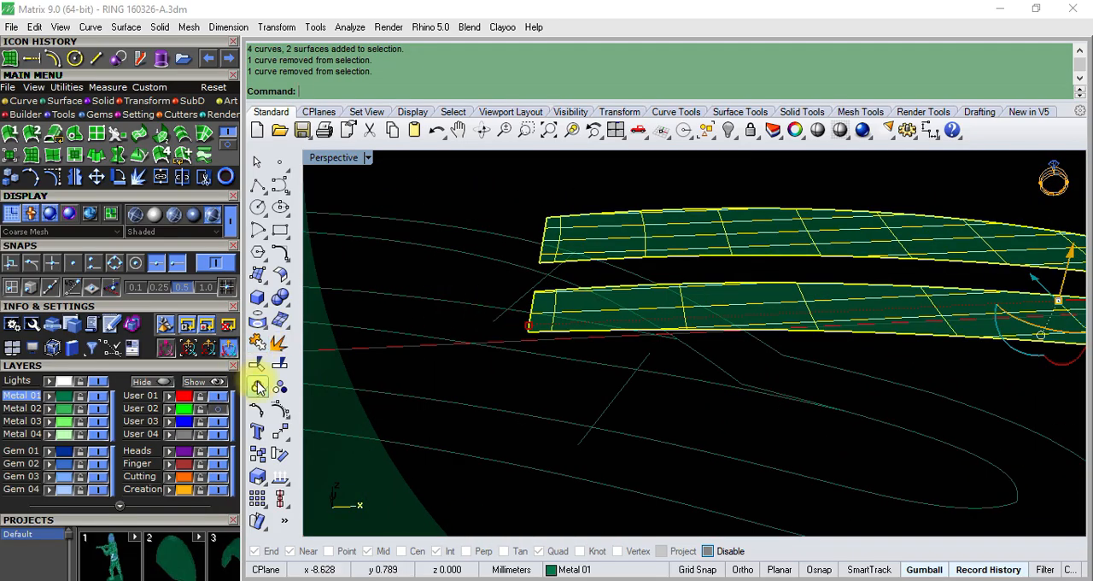
click(258, 387)
scroll(381, 360, down, 10)
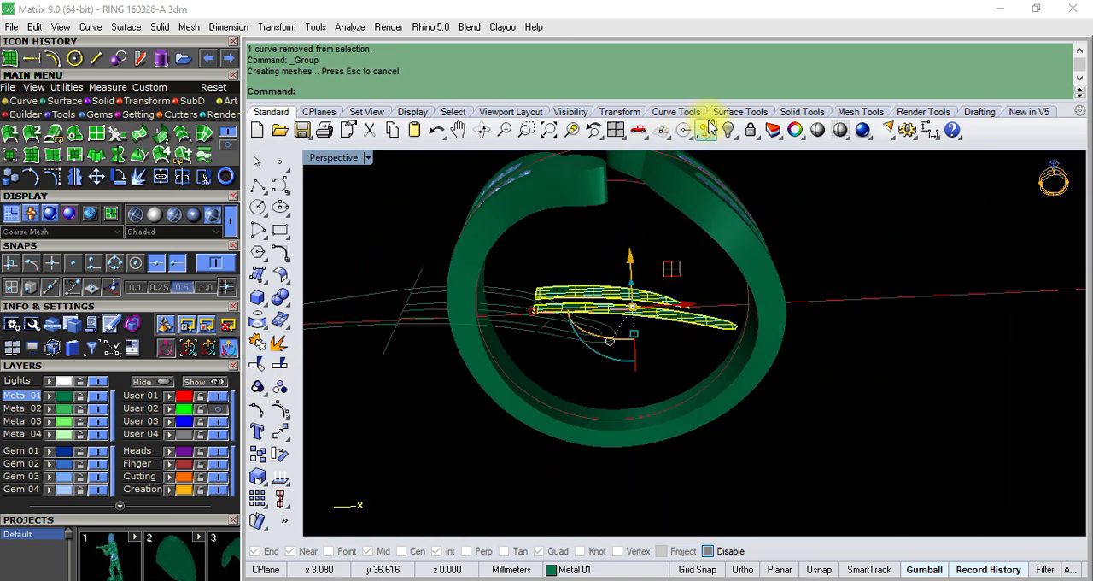
click(730, 130)
- Group the nine flat construction curves of the bypass half and hide them, keeping the finger circles and straight base line
right_drag(649, 240, 606, 219)
scroll(518, 309, down, 4)
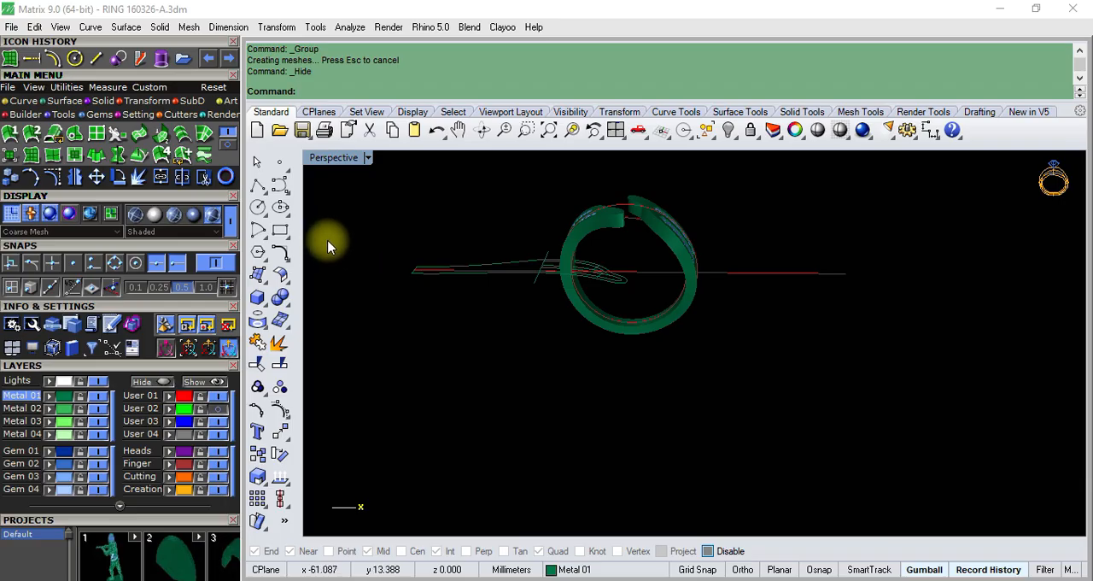
drag(630, 313, 629, 313)
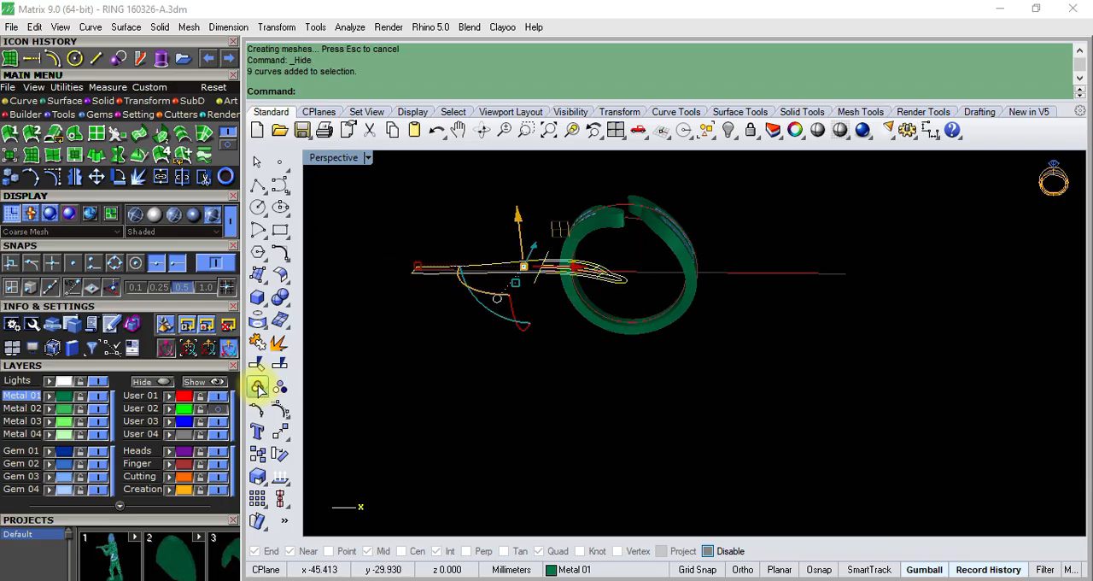
right_drag(646, 224, 634, 284)
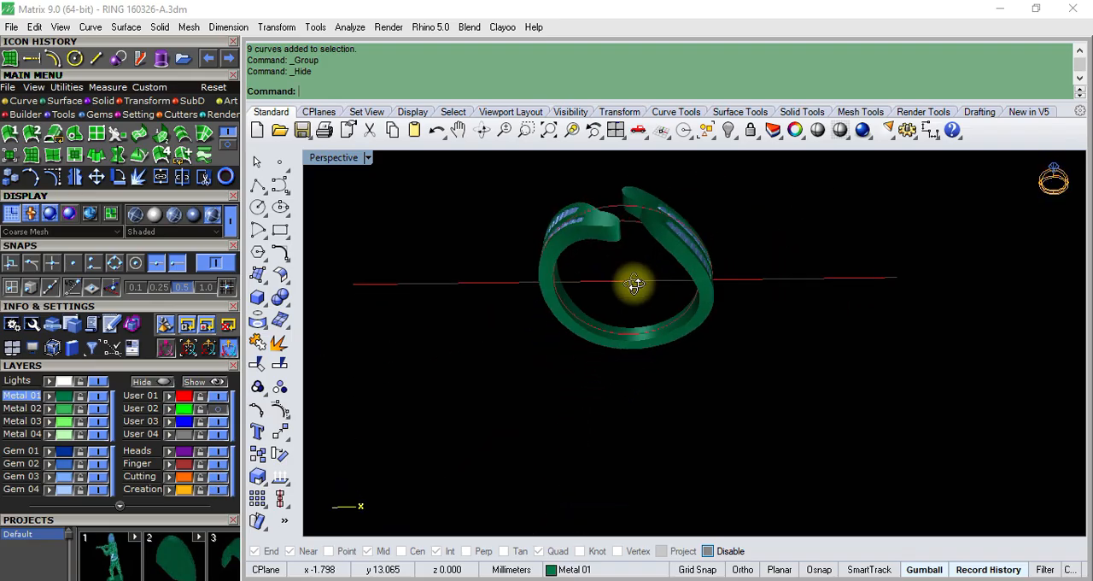
- Bring the three-stone head cluster back together with the bent ring by swapping hidden and visible objects and hiding the cluster between swaps
click(740, 141)
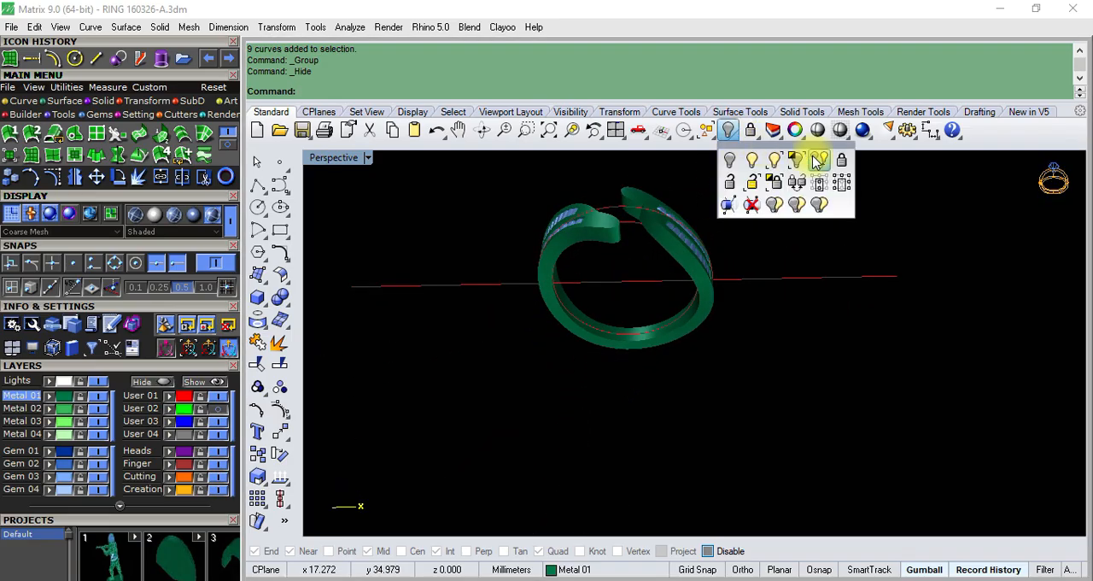
click(818, 161)
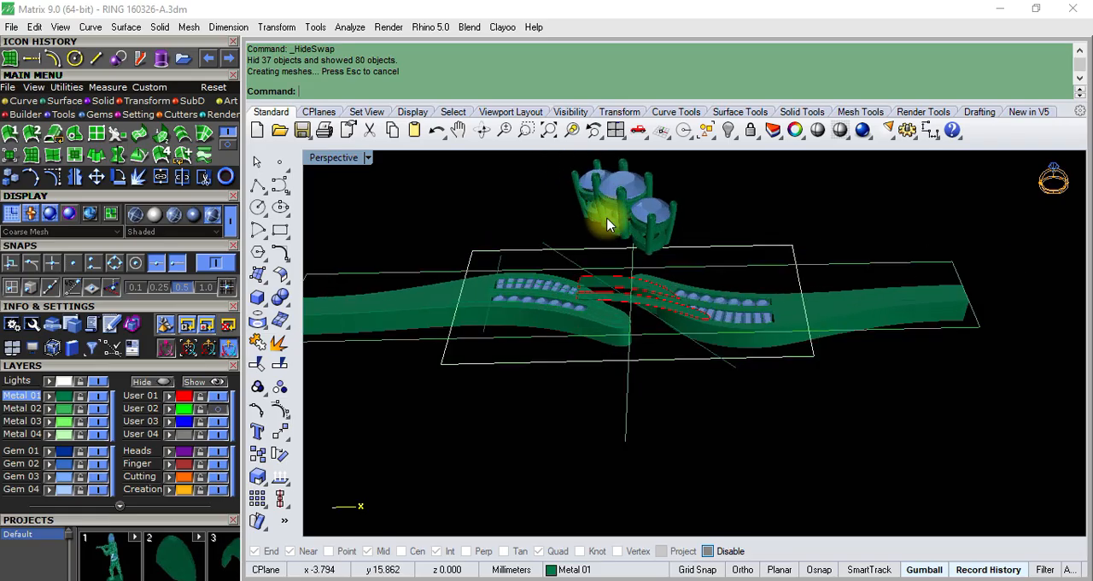
scroll(607, 225, up, 2)
click(624, 211)
click(729, 133)
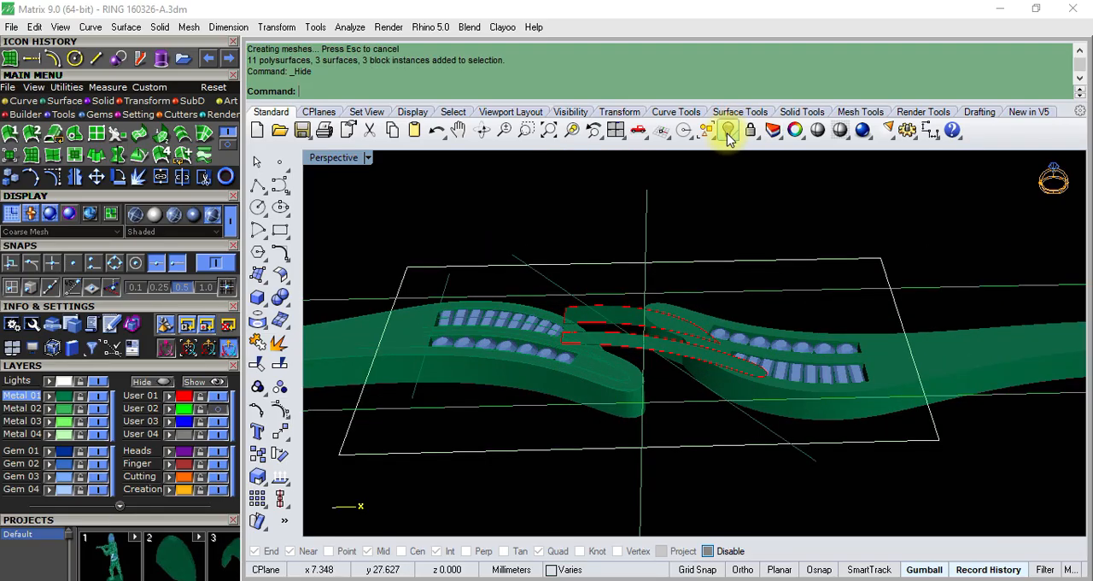
click(734, 140)
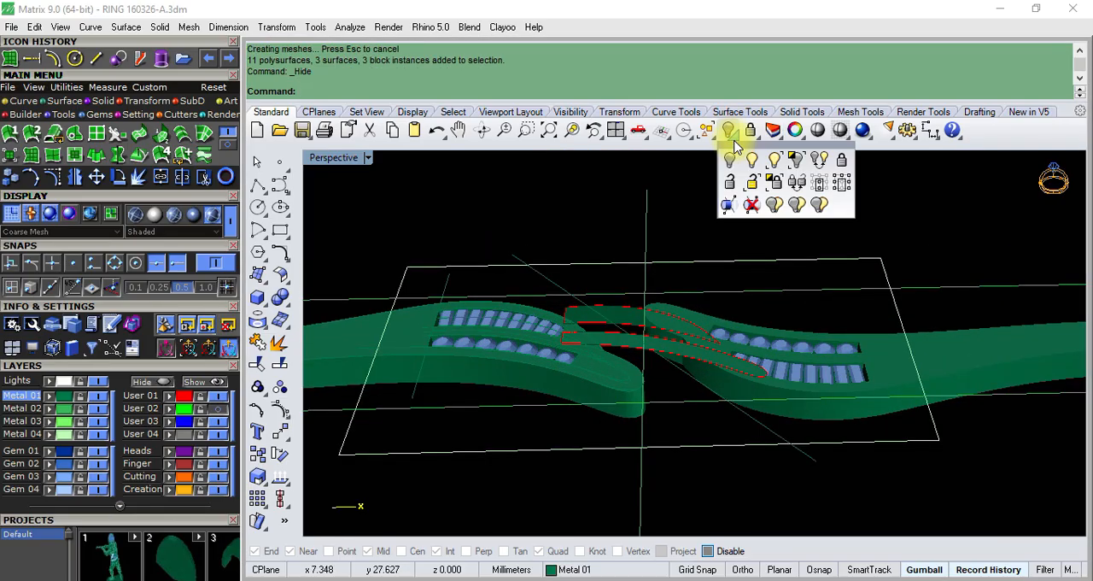
click(817, 163)
- Examine the assembled ring from several angles against the reference photos R (1).jpeg and R (2).jpeg
right_drag(638, 347, 827, 299)
scroll(709, 266, up, 8)
right_drag(751, 271, 610, 465)
click(529, 579)
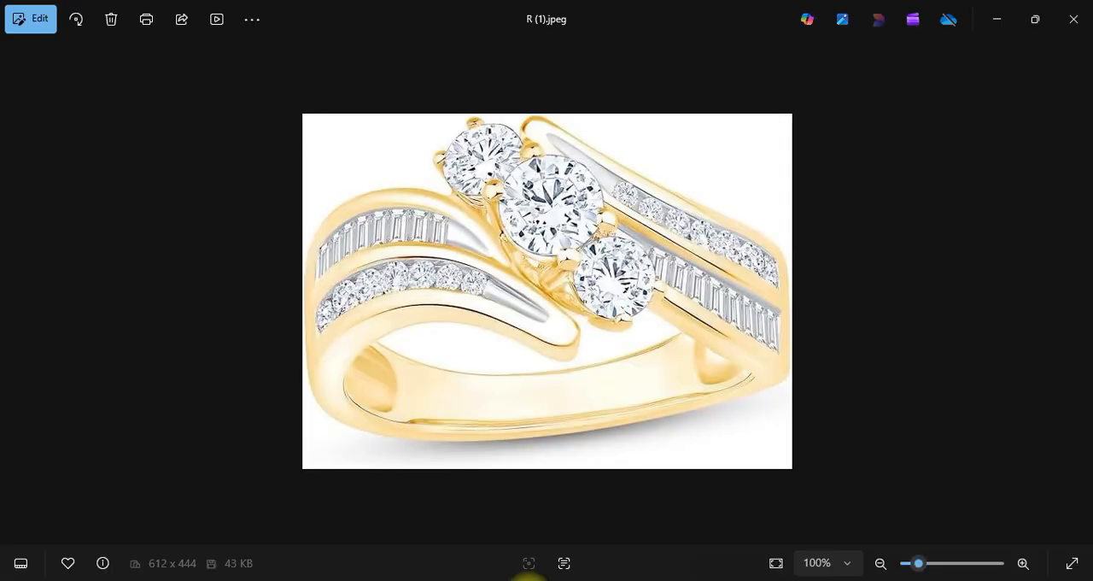
click(1080, 290)
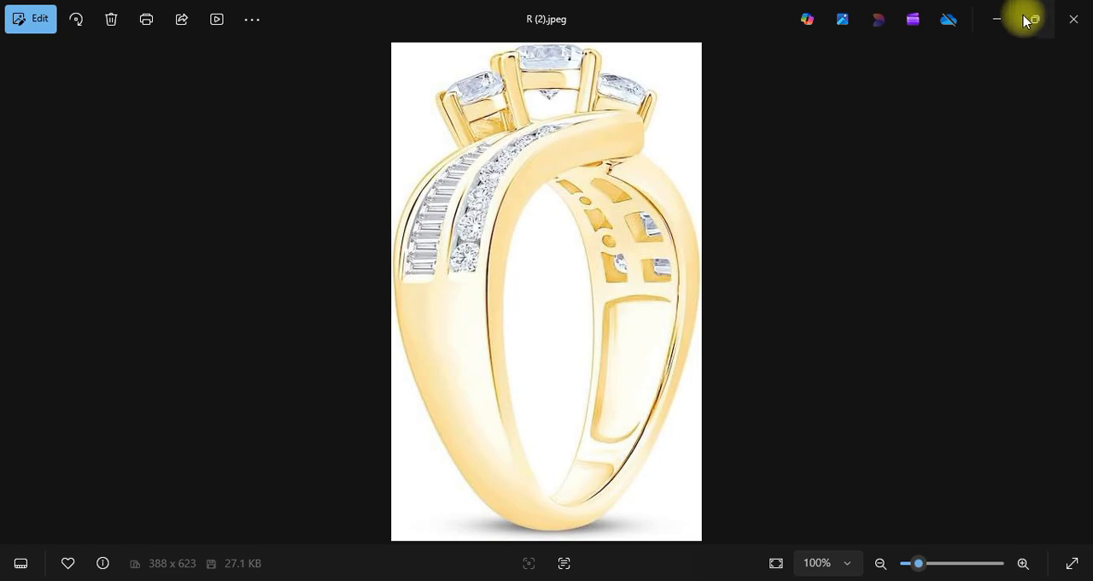
click(993, 19)
right_drag(769, 290, 604, 403)
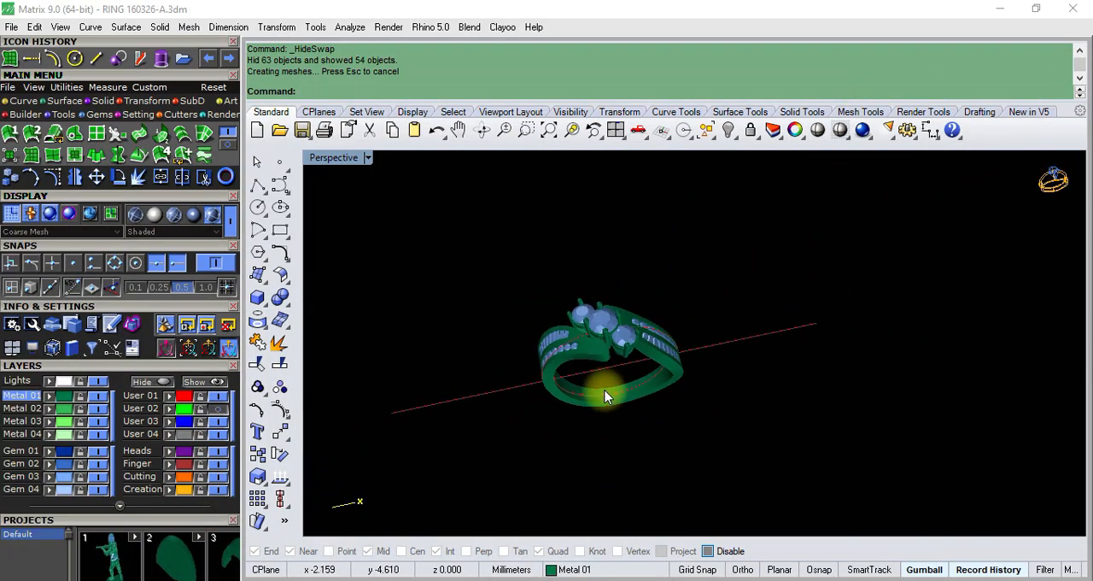
scroll(514, 401, up, 10)
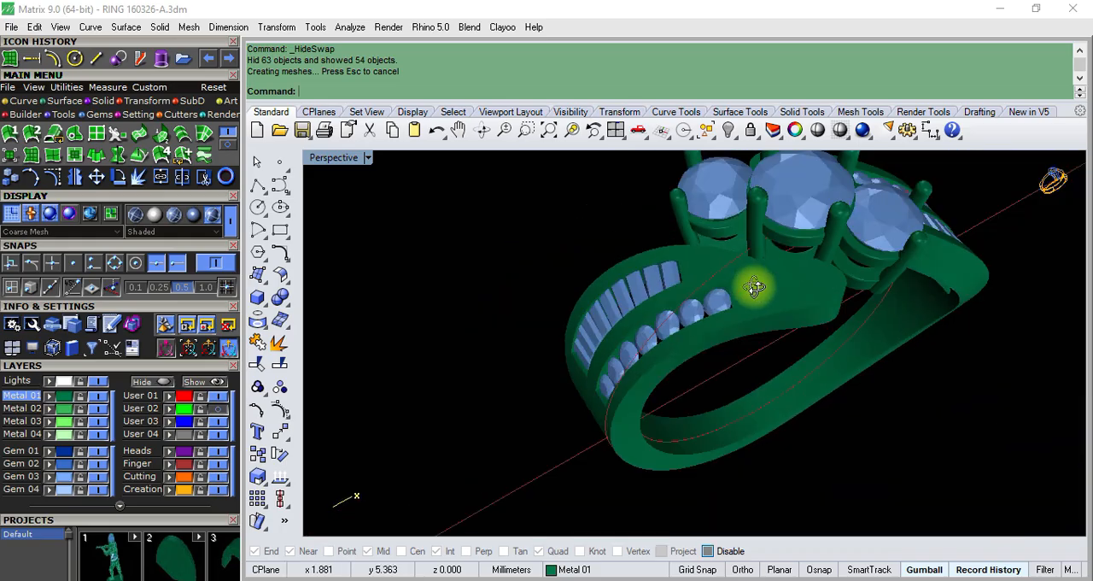
right_drag(755, 287, 683, 344)
scroll(722, 333, up, 3)
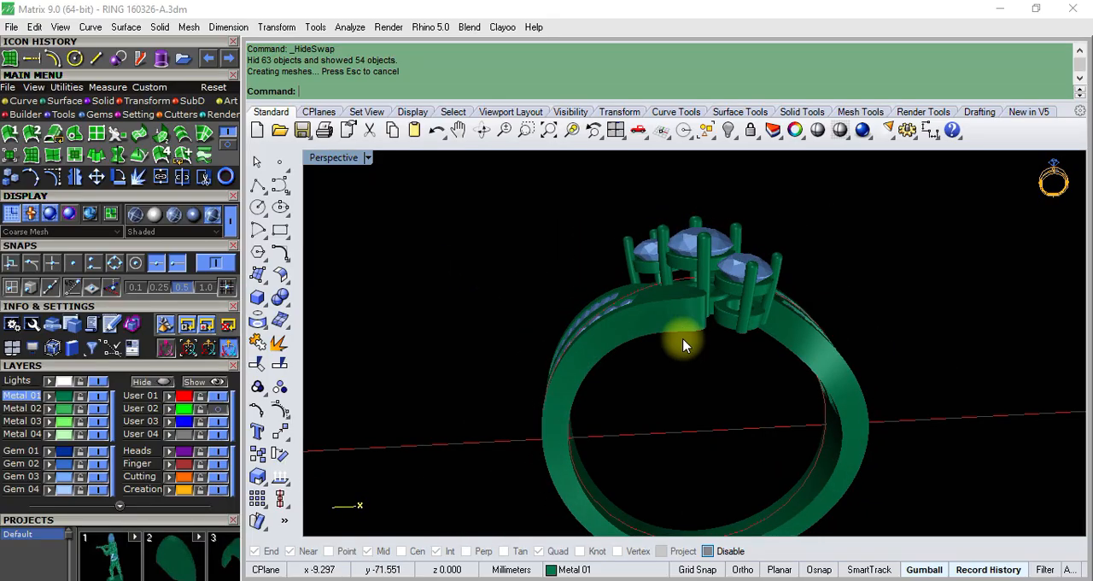
- Hide the bent ring halves with their gems, leaving the three-stone head cluster and the finger circles displayed
click(649, 309)
scroll(650, 309, down, 5)
scroll(649, 309, up, 2)
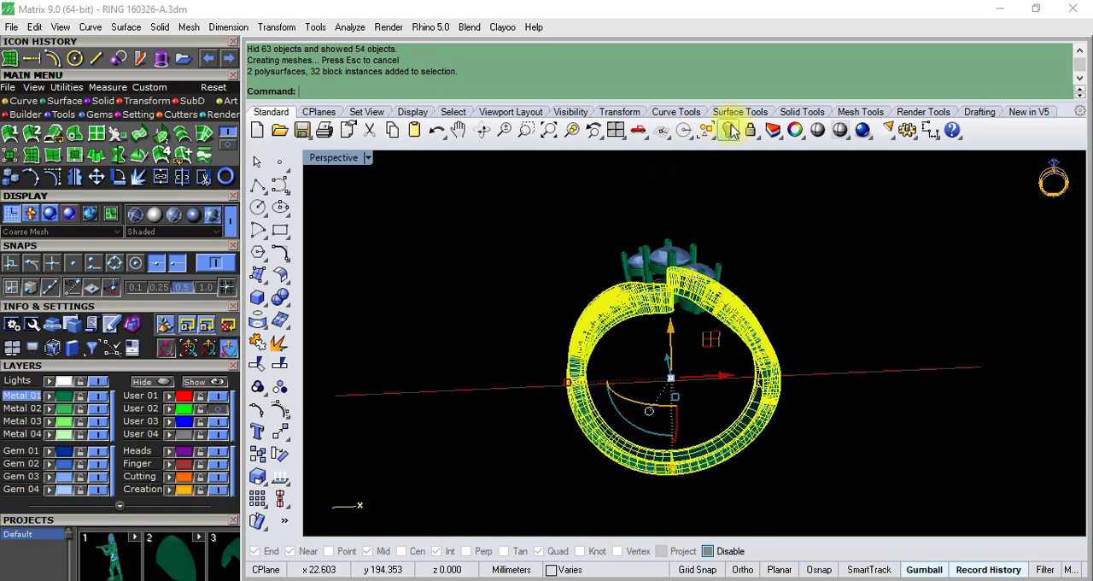
click(730, 130)
- Set the Front view to Shaded display and maximize it around the three-stone heads
double_click(332, 160)
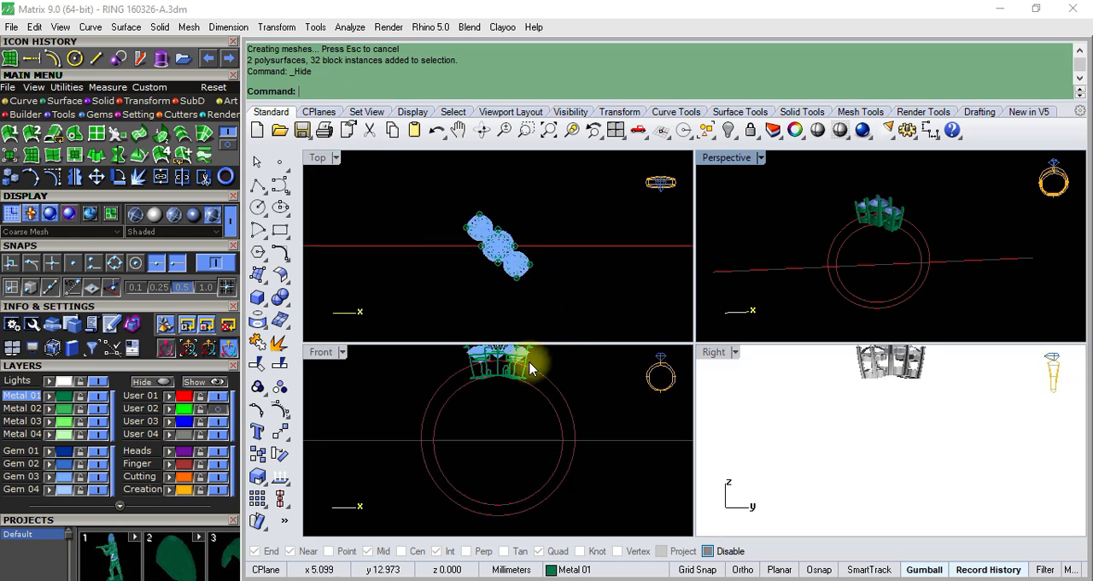
scroll(529, 367, up, 3)
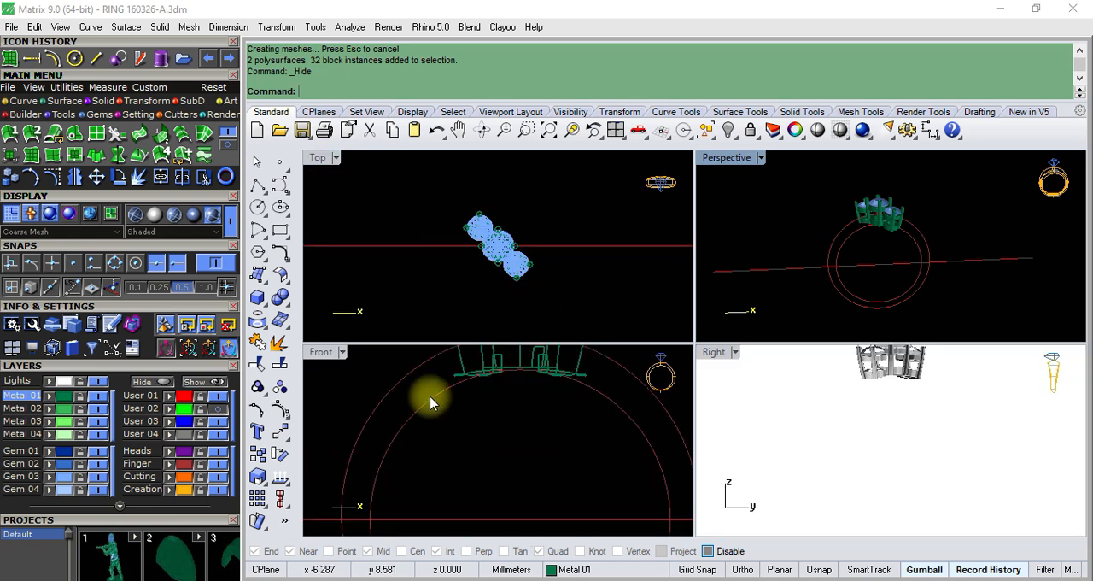
click(342, 353)
click(391, 66)
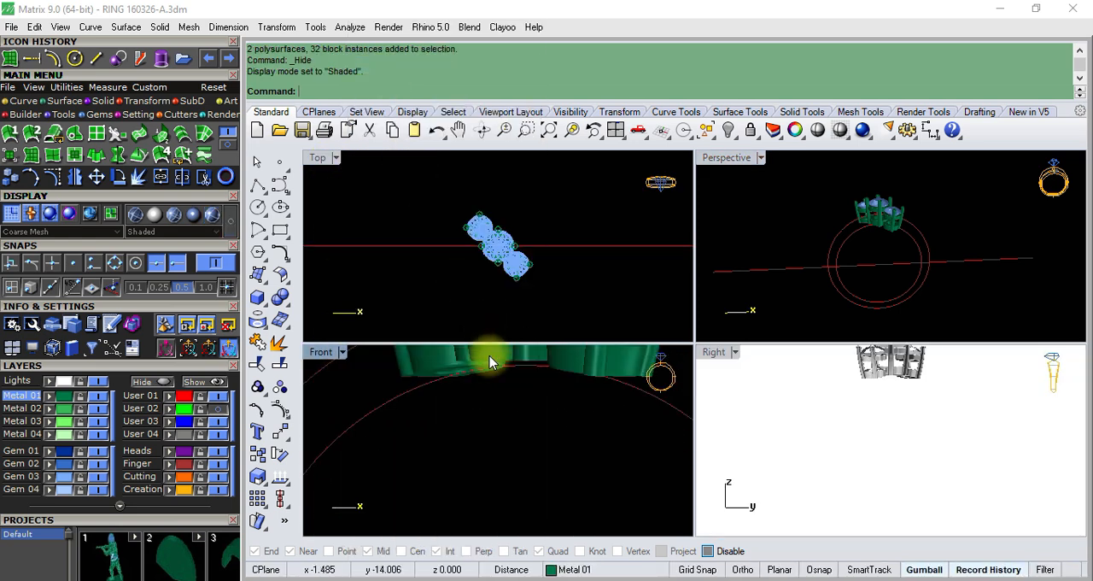
scroll(493, 359, up, 5)
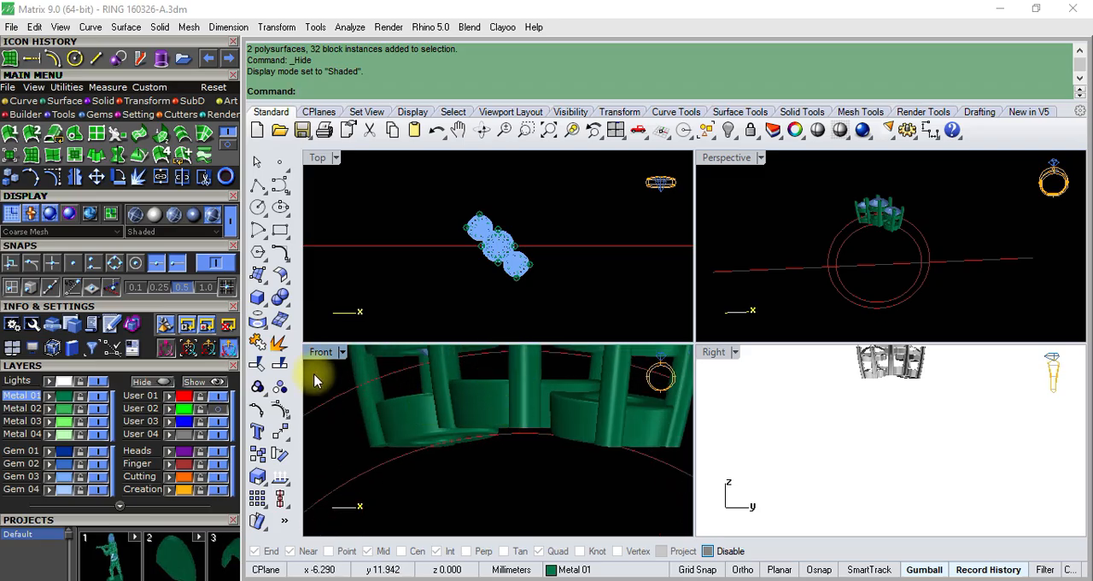
double_click(321, 352)
- Ungroup the three-stone cluster so its heads and gems are separately selectable, check individual parts, and clear the selection
scroll(447, 378, down, 5)
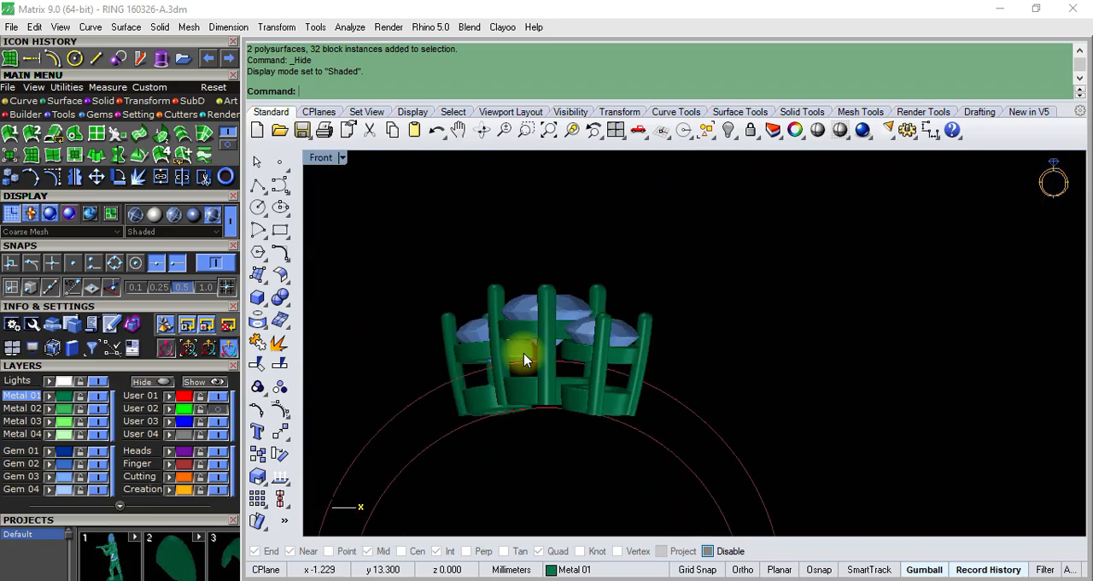
scroll(602, 398, up, 5)
scroll(609, 390, down, 3)
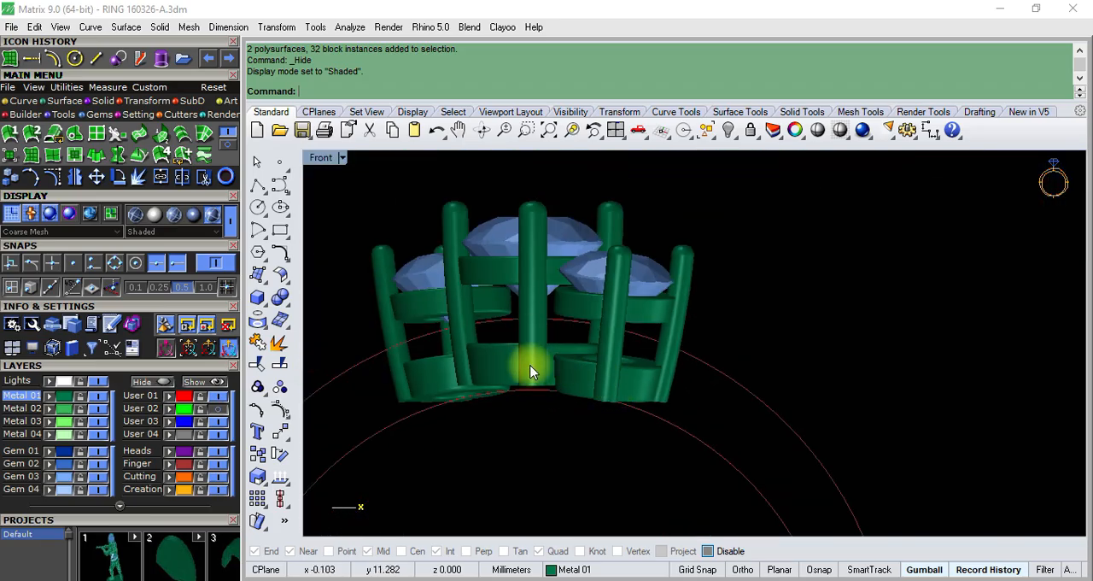
scroll(589, 397, up, 3)
click(603, 369)
scroll(604, 368, down, 5)
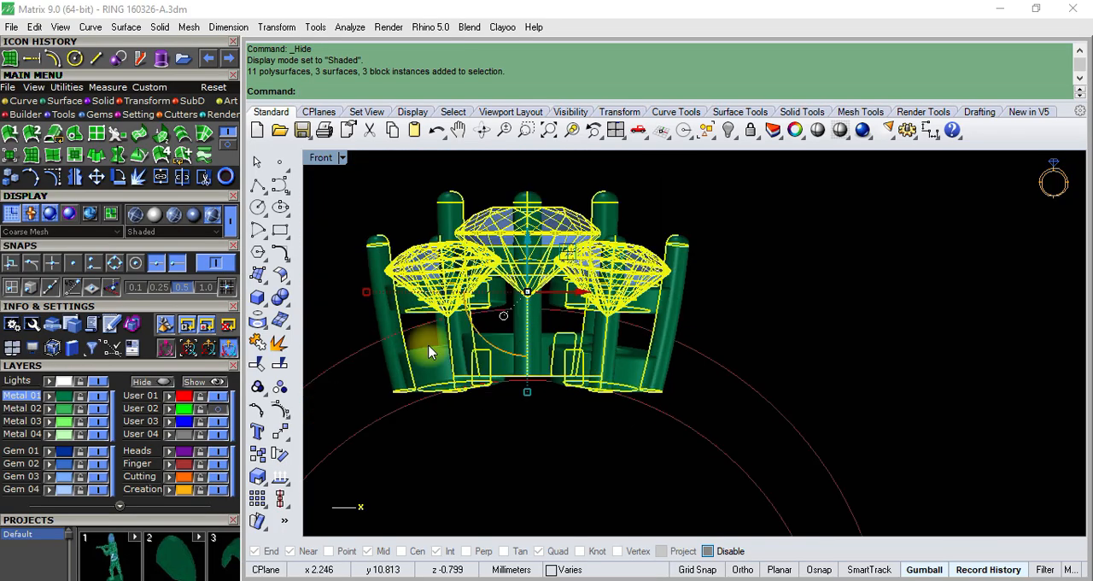
click(555, 445)
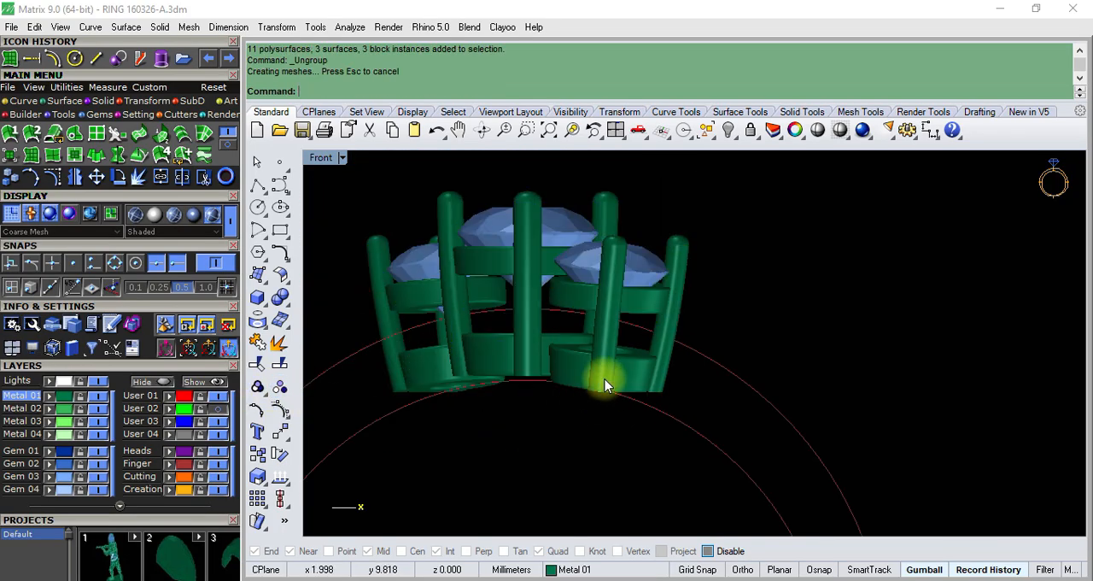
scroll(596, 282, up, 2)
key(Escape)
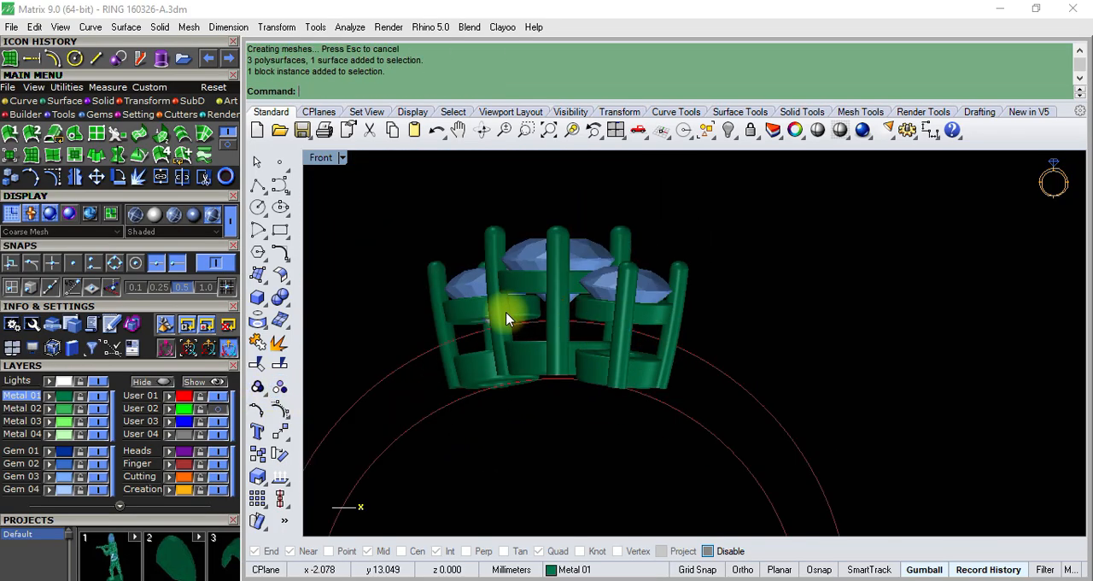
scroll(538, 314, up, 3)
scroll(549, 313, down, 3)
key(Escape)
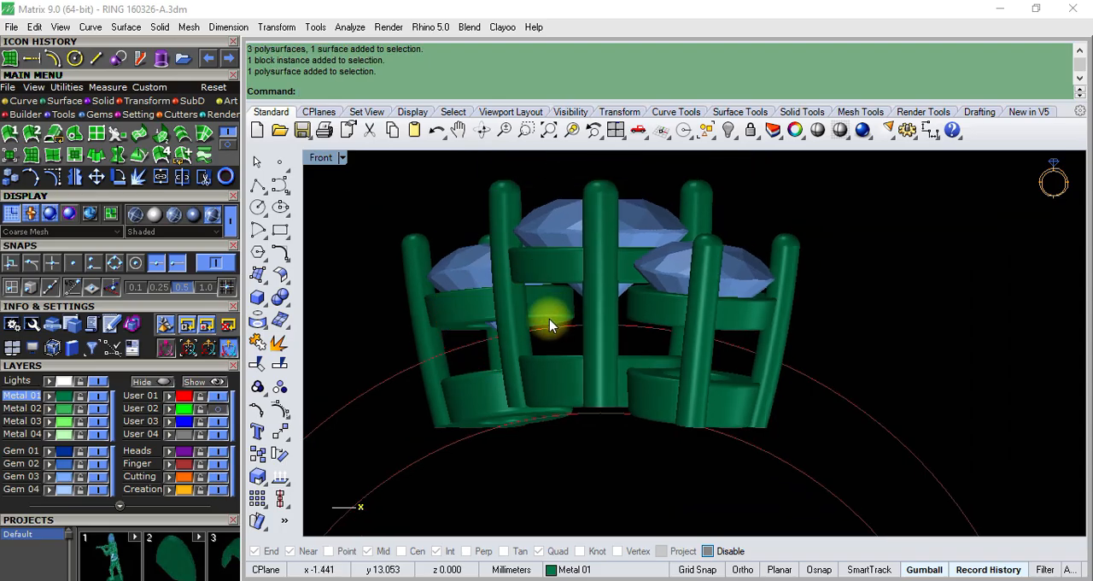
- In the Perspective view, start a Head Builder head on the large centre gem of the three-stone cluster
key(ctrl+F4)
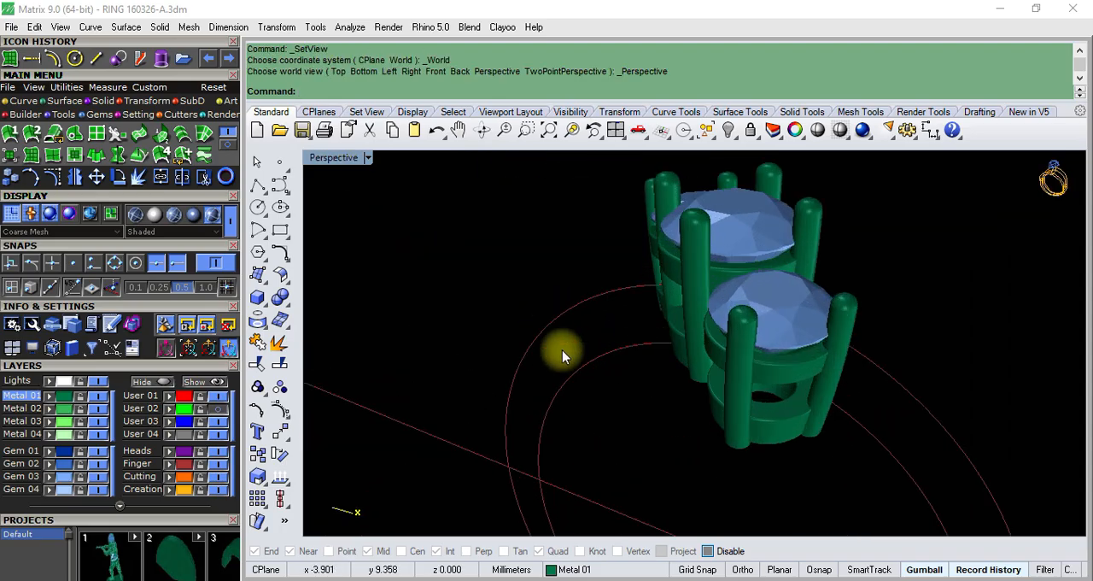
right_drag(563, 355, 613, 350)
click(598, 252)
key(Escape)
click(632, 257)
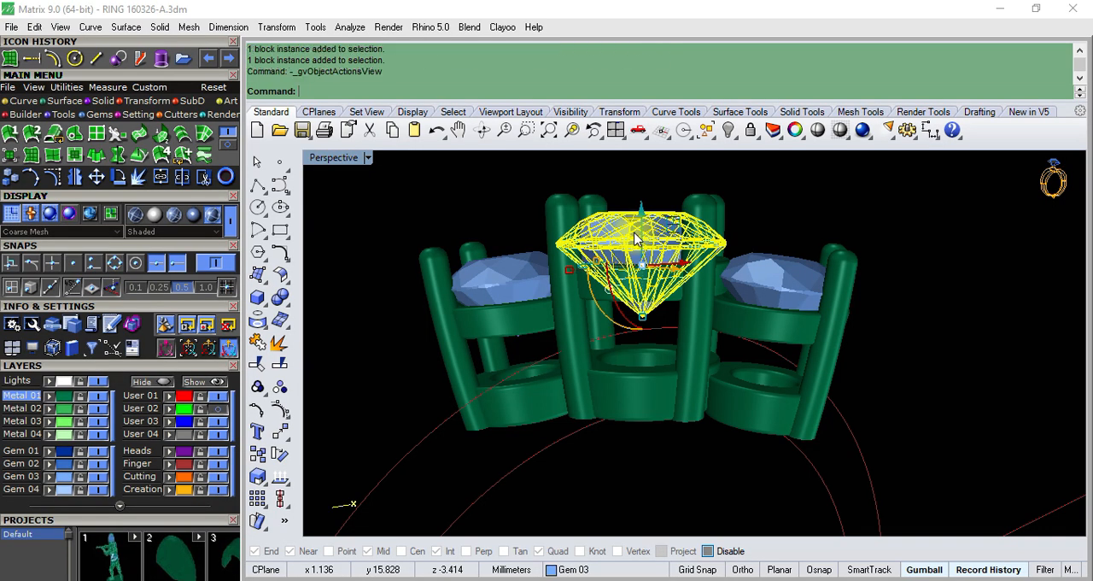
key(F6)
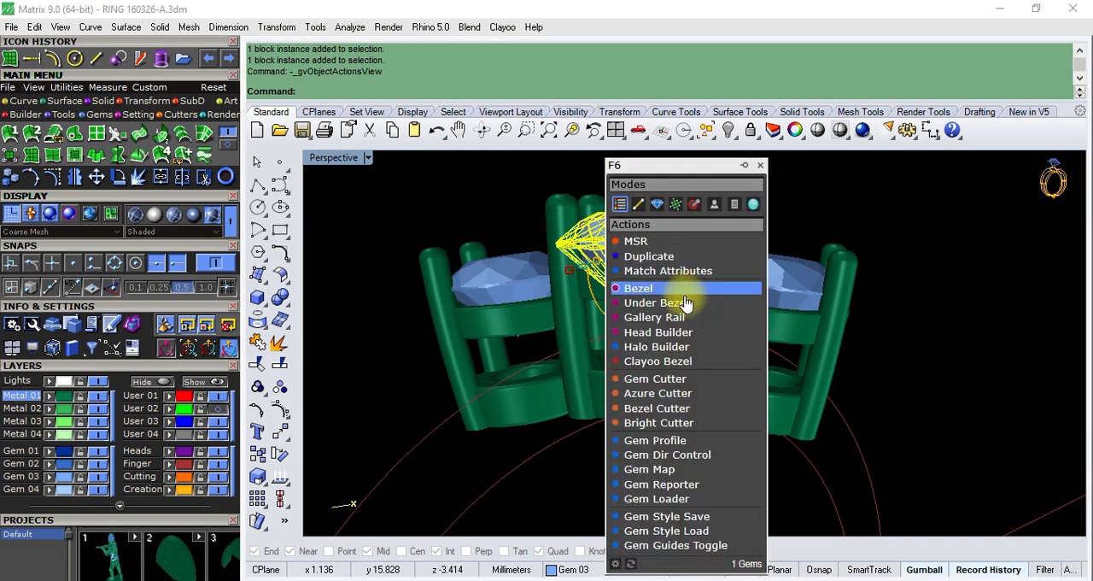
click(655, 334)
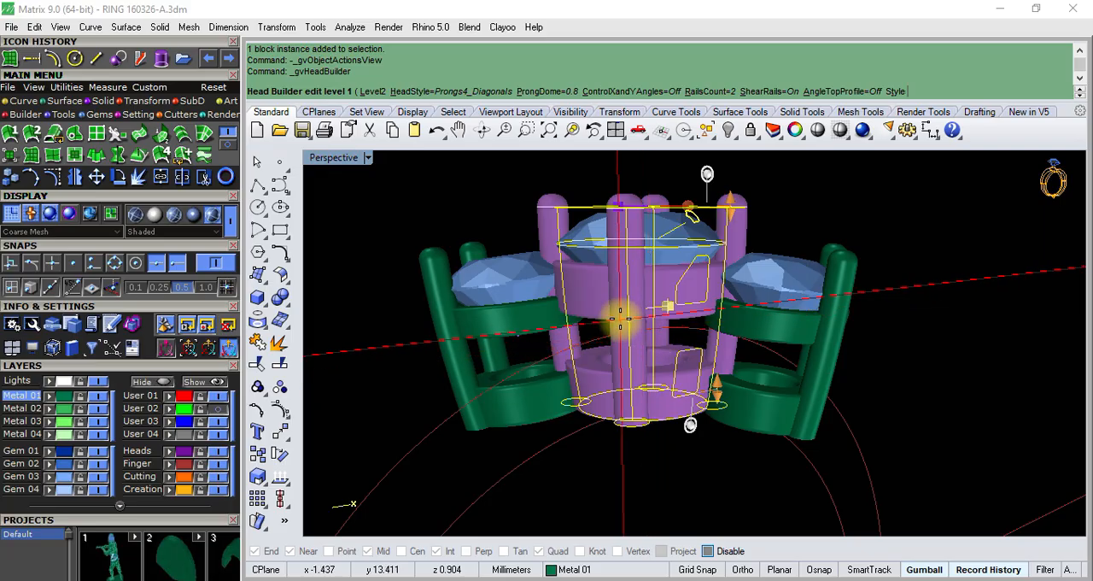
- Adjust the prong size of the centre head to about 0.98 mm
right_drag(620, 319, 715, 213)
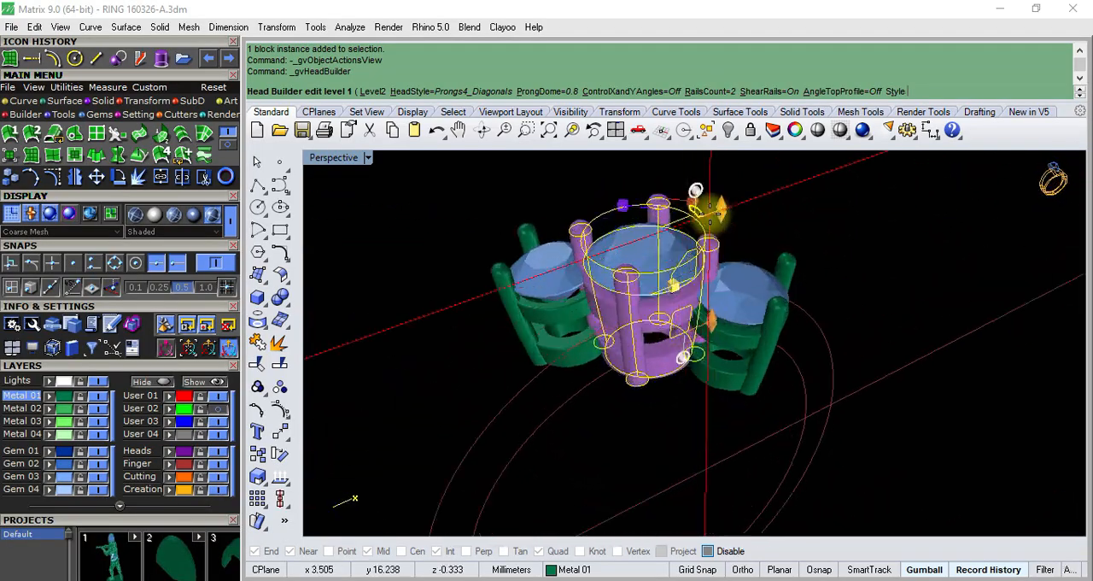
scroll(714, 210, up, 8)
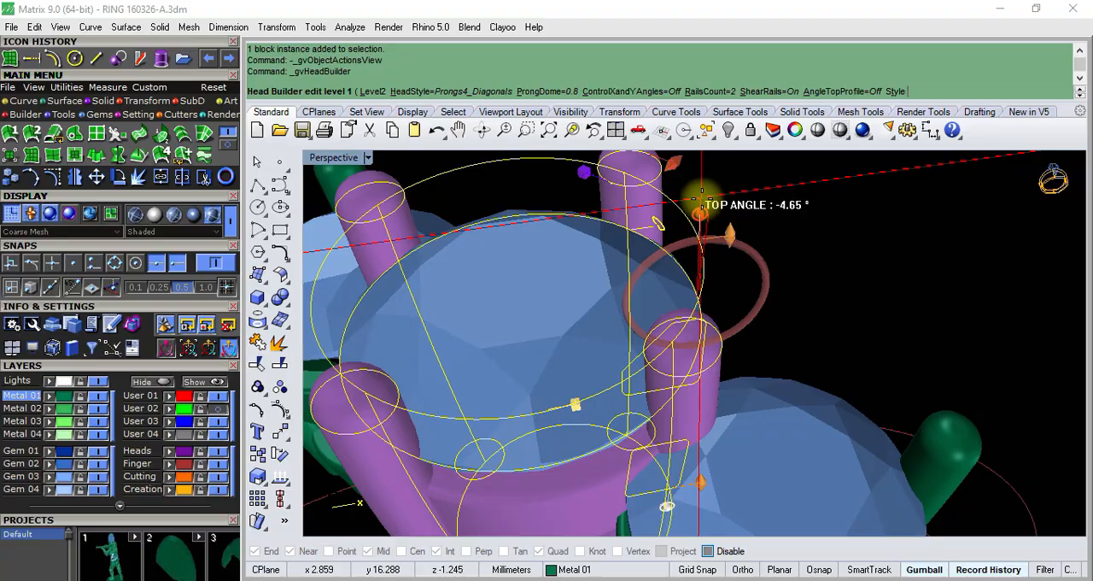
scroll(702, 203, down, 8)
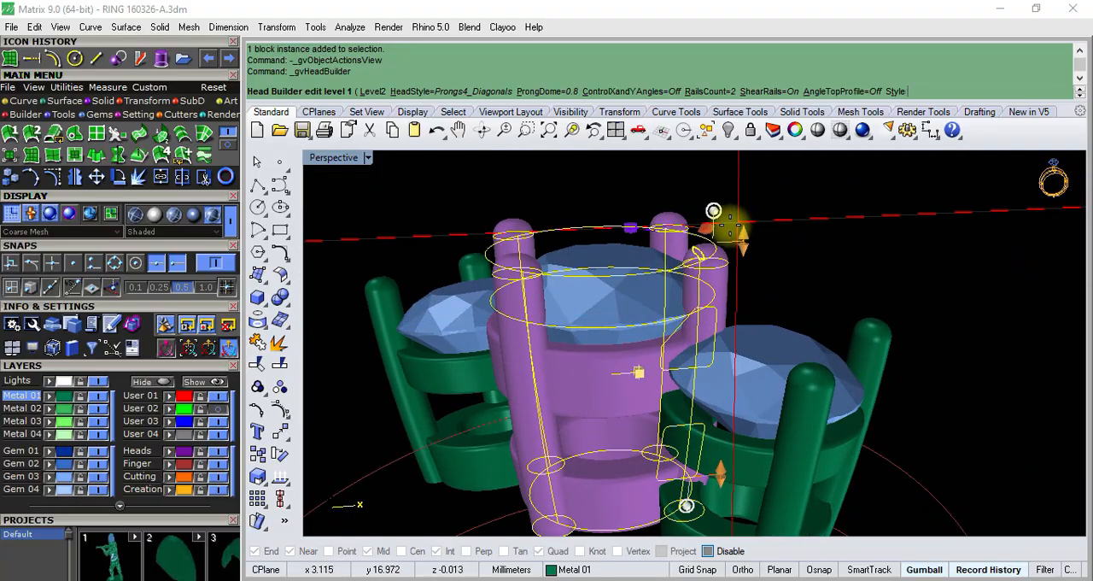
scroll(741, 238, down, 5)
scroll(681, 334, up, 5)
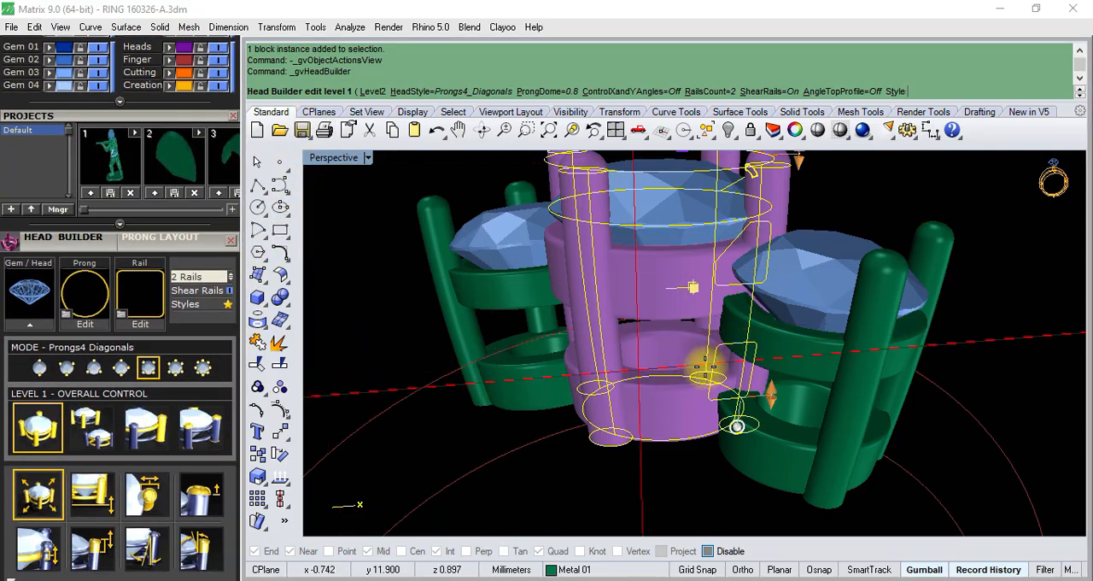
right_drag(645, 469, 655, 259)
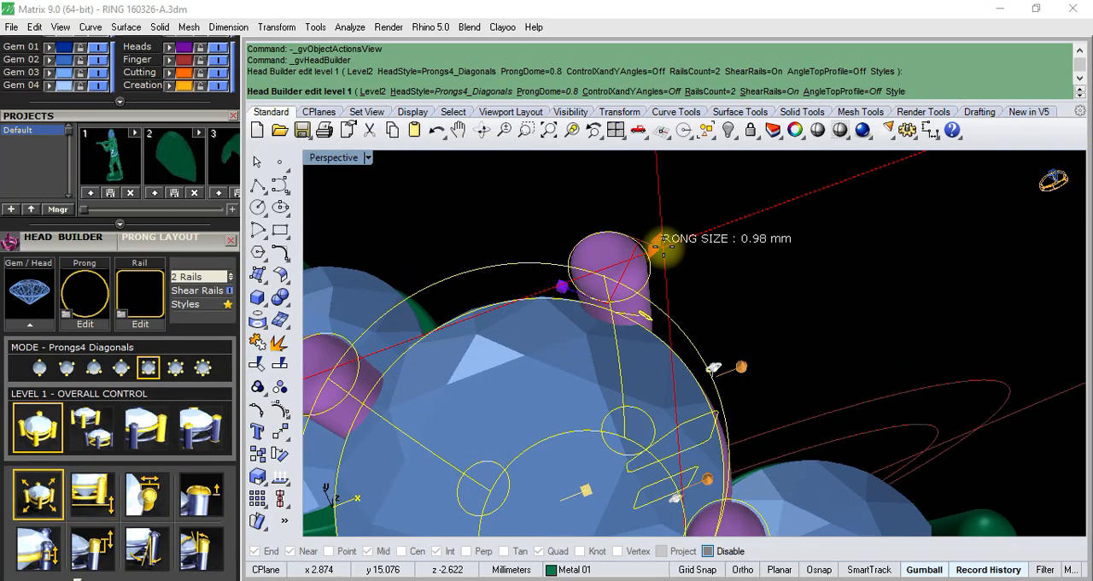
right_drag(669, 246, 701, 276)
- Nudge the centre head's prongs relative to the edge of the gem
scroll(624, 286, up, 10)
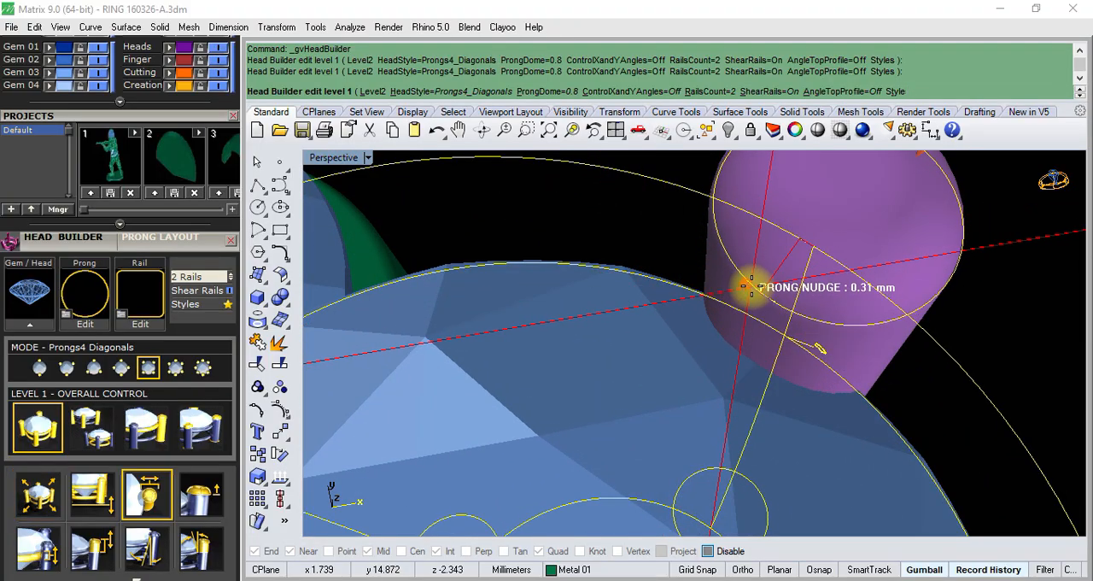
right_drag(749, 283, 747, 309)
drag(734, 310, 741, 306)
scroll(691, 312, down, 15)
- Adjust the height of the centre head's prongs above the gem
right_drag(741, 331, 688, 249)
scroll(776, 282, up, 10)
right_drag(777, 288, 700, 357)
scroll(677, 283, down, 10)
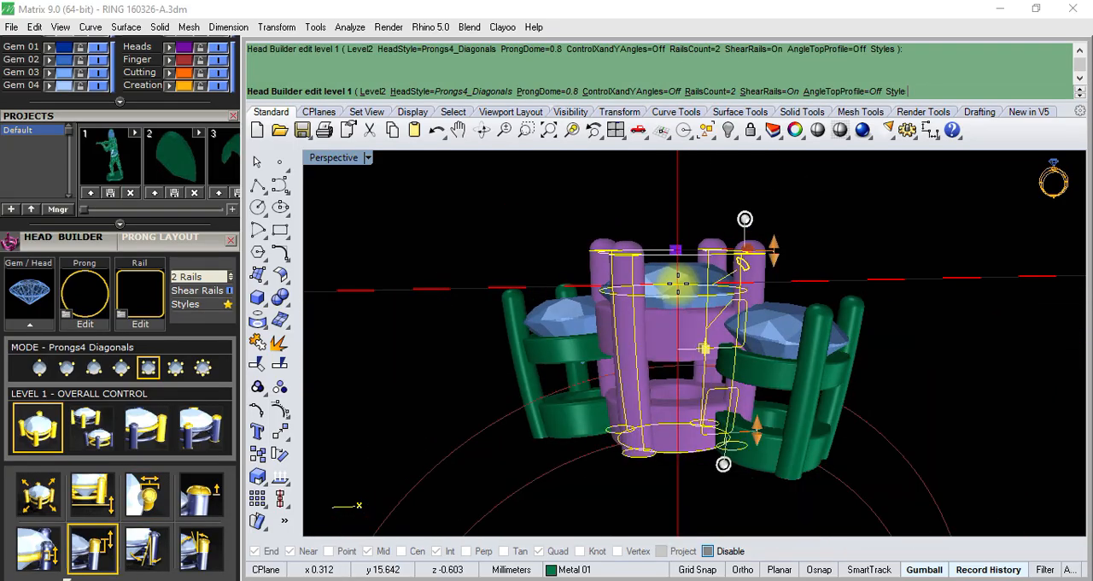
- Set the centre head's X angle to about 8.3° to change the taper toward its base
right_drag(681, 290, 678, 349)
scroll(702, 380, up, 2)
scroll(708, 401, up, 4)
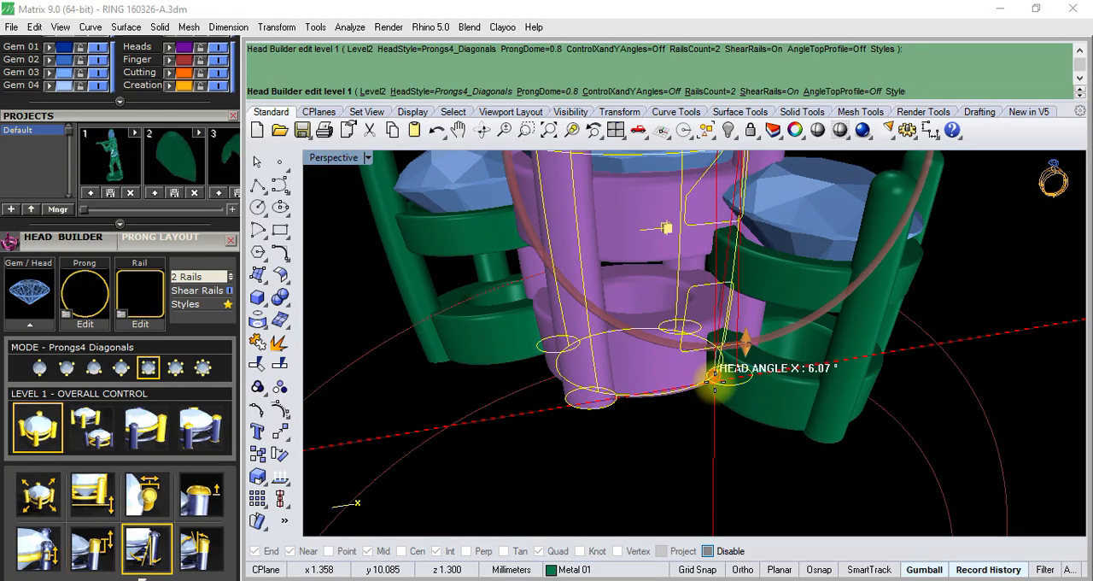
mouse_move(705, 376)
mouse_down()
mouse_move(679, 373)
mouse_move(701, 365)
mouse_up()
scroll(708, 377, up, 2)
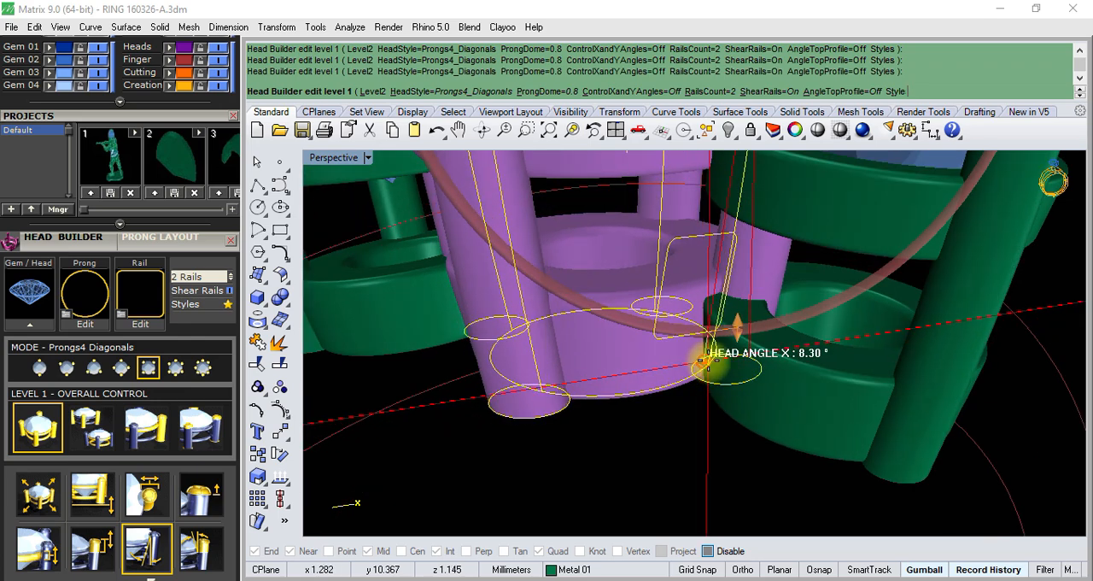
right_drag(705, 361, 714, 394)
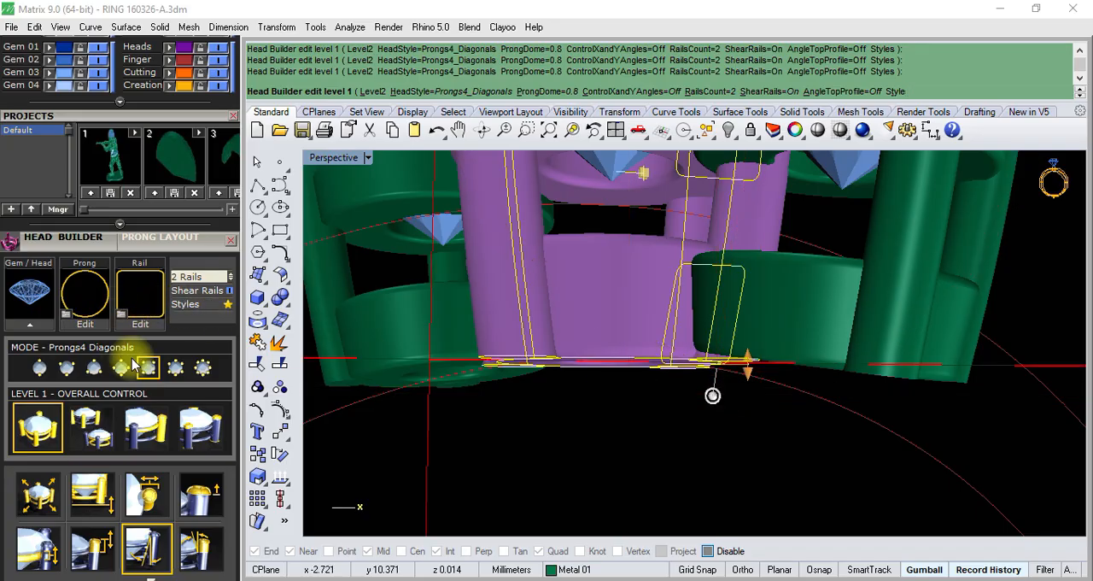
scroll(505, 409, down, 8)
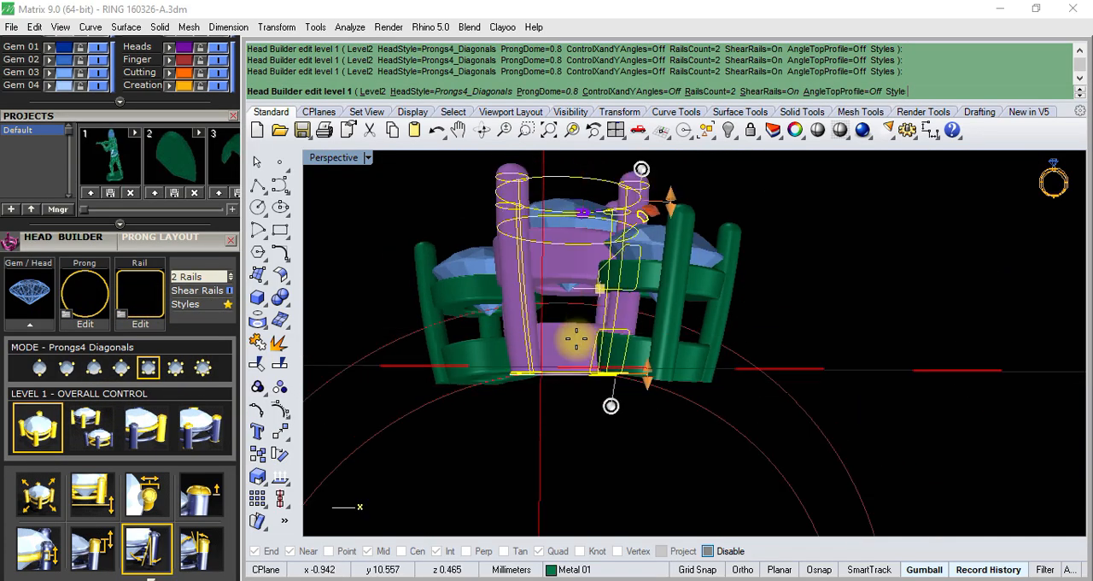
right_drag(600, 335, 589, 401)
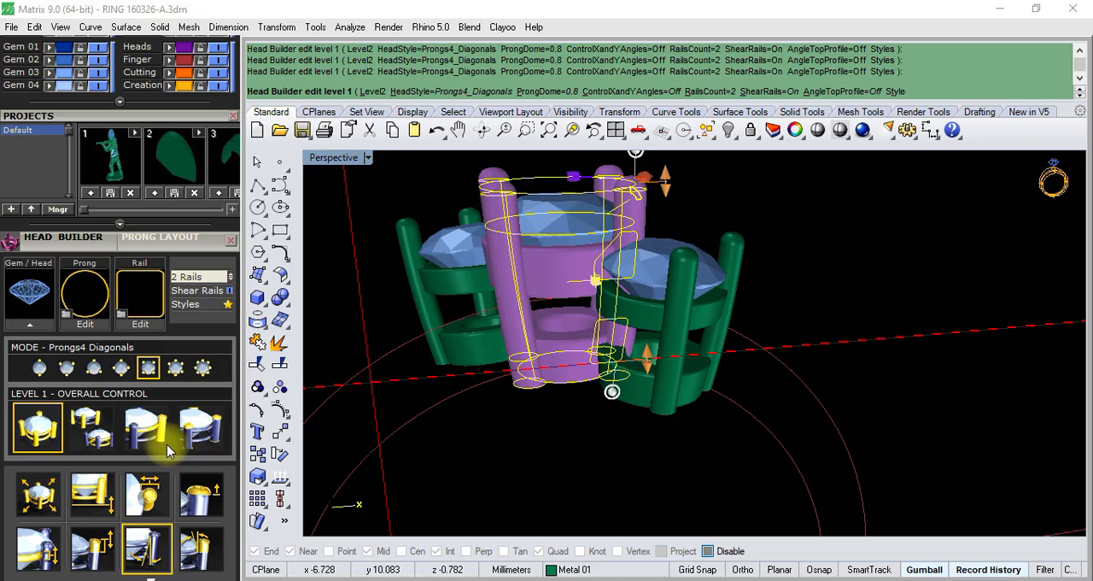
- Switch to the Level 2 prongs and rails controls and reduce the upper rail's Y size to about 1.01 mm
click(96, 431)
scroll(629, 300, up, 5)
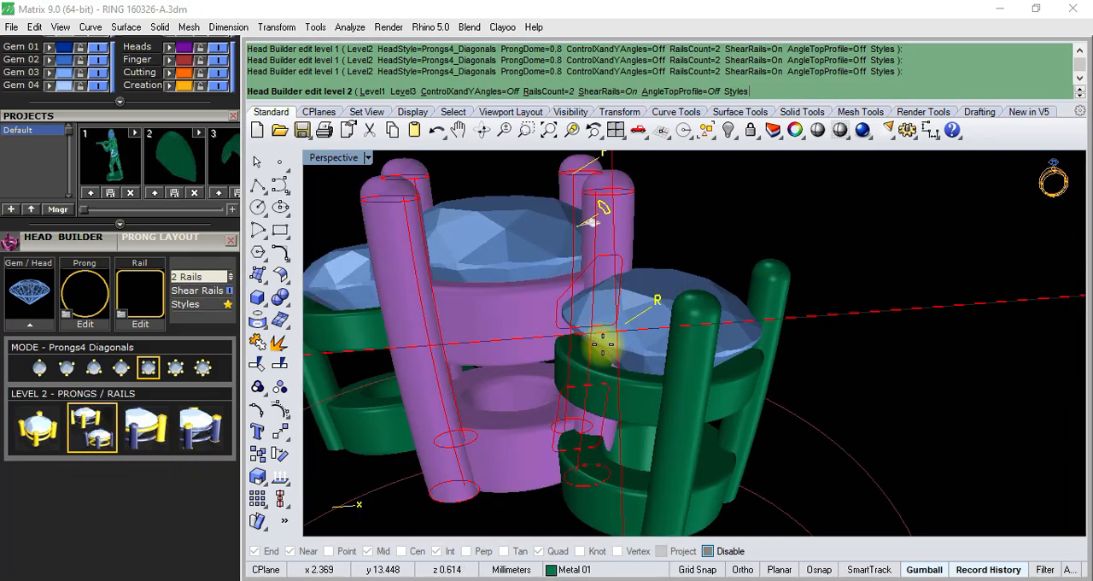
scroll(603, 344, down, 5)
mouse_move(603, 344)
right_down()
mouse_move(603, 356)
mouse_move(615, 339)
right_up()
scroll(653, 313, up, 3)
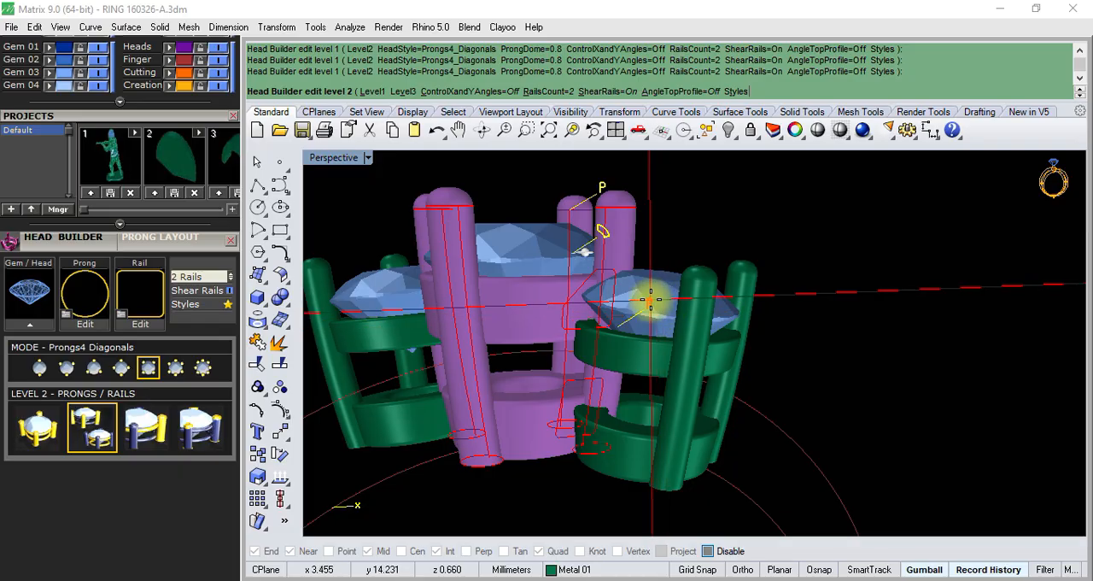
click(651, 300)
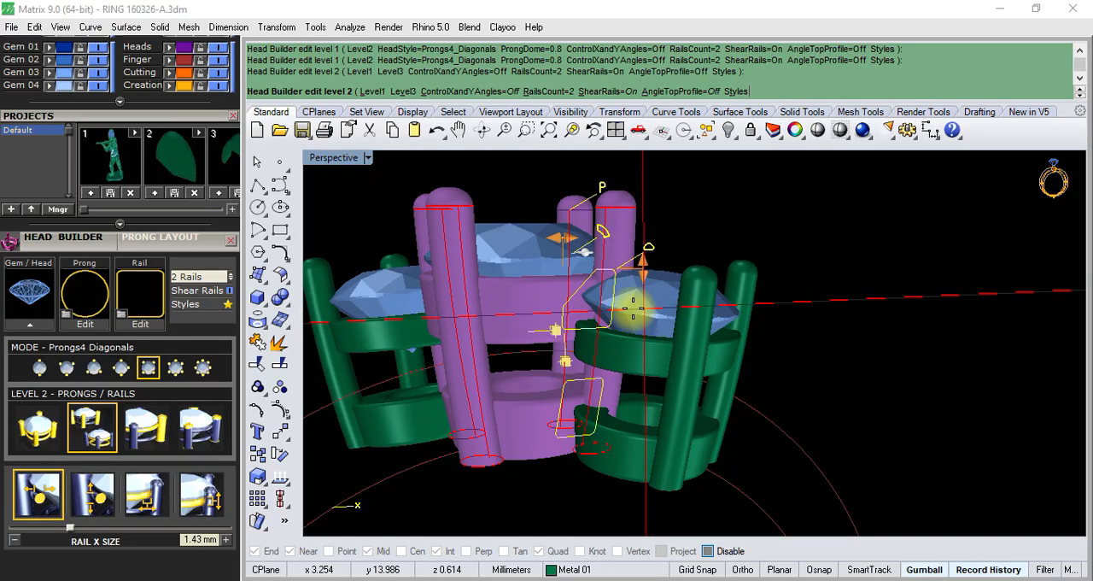
scroll(640, 304, up, 3)
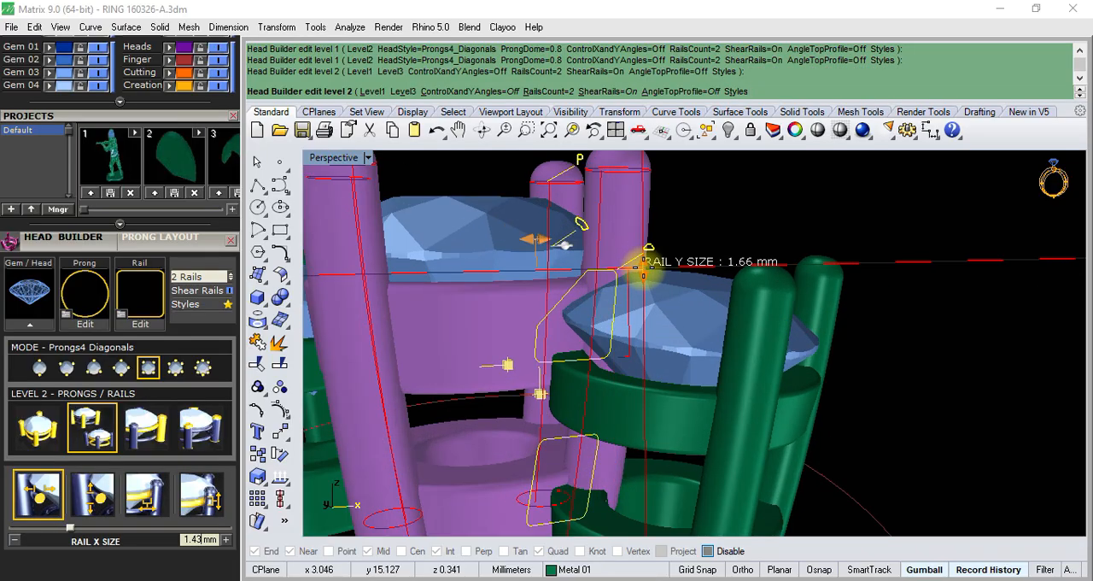
drag(645, 267, 646, 281)
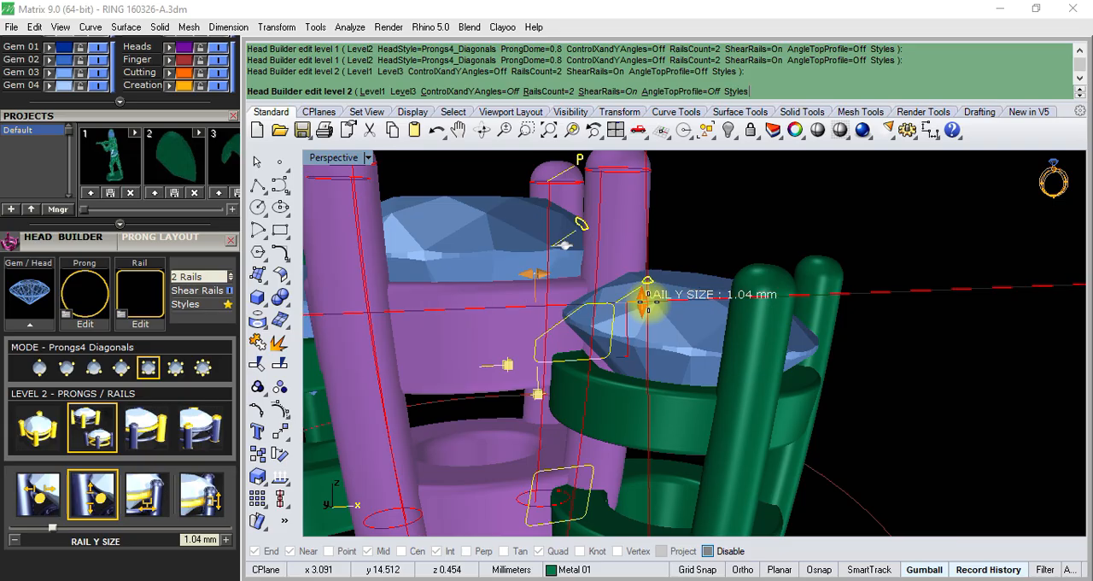
- Raise the centre head's upper rail under the gem by setting the rail drop to about -1.38 mm
scroll(647, 305, down, 5)
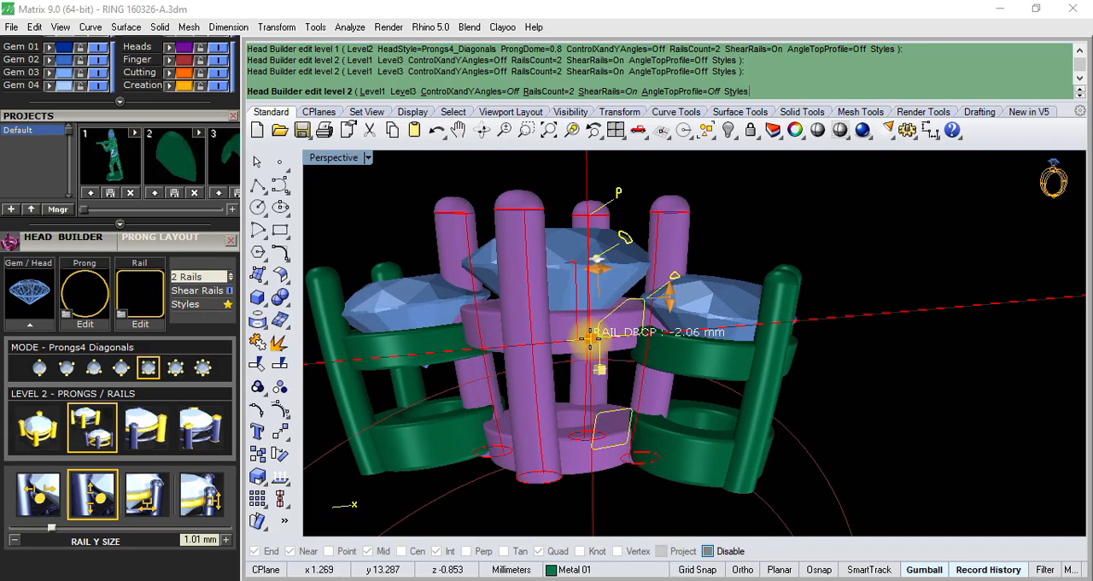
drag(596, 314, 600, 316)
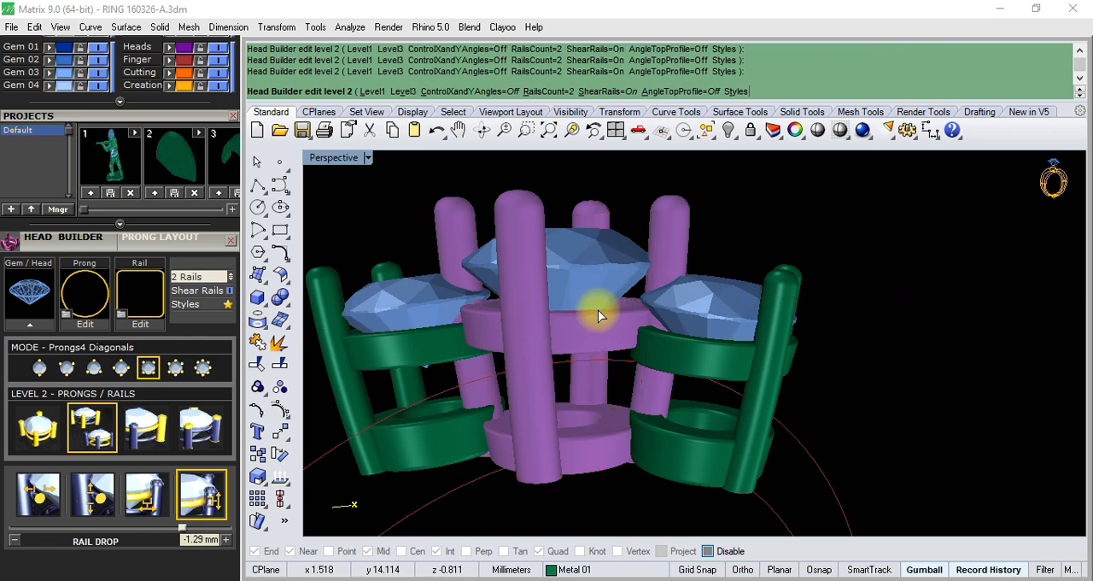
scroll(595, 309, up, 5)
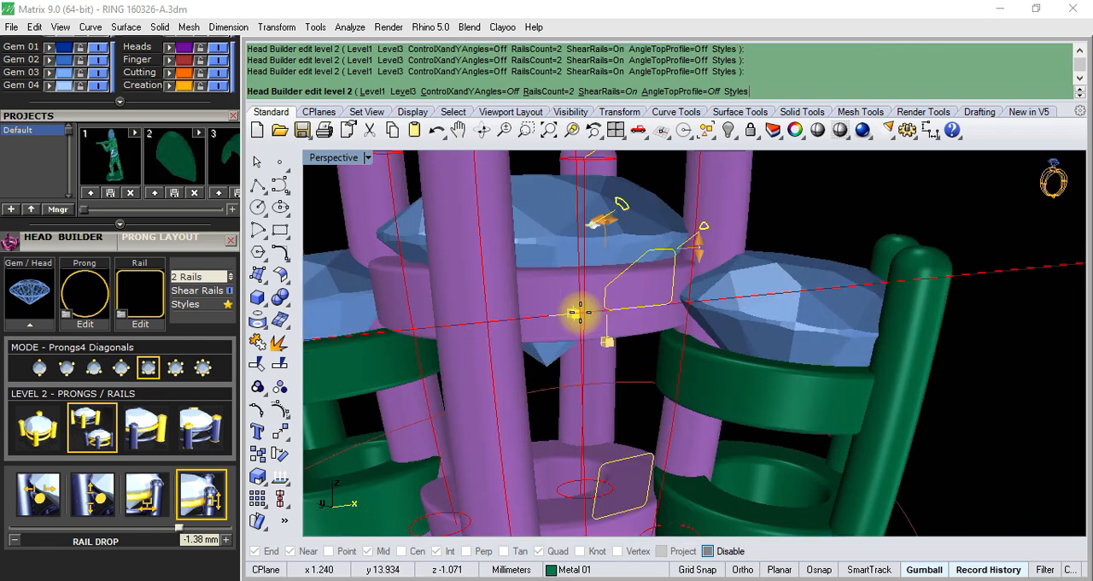
scroll(570, 316, down, 4)
- Set the upper rail's X size on the centre head to about 1.07 mm
mouse_move(624, 341)
right_down()
mouse_move(671, 310)
mouse_move(613, 402)
mouse_move(638, 340)
mouse_move(688, 344)
mouse_move(617, 351)
right_up()
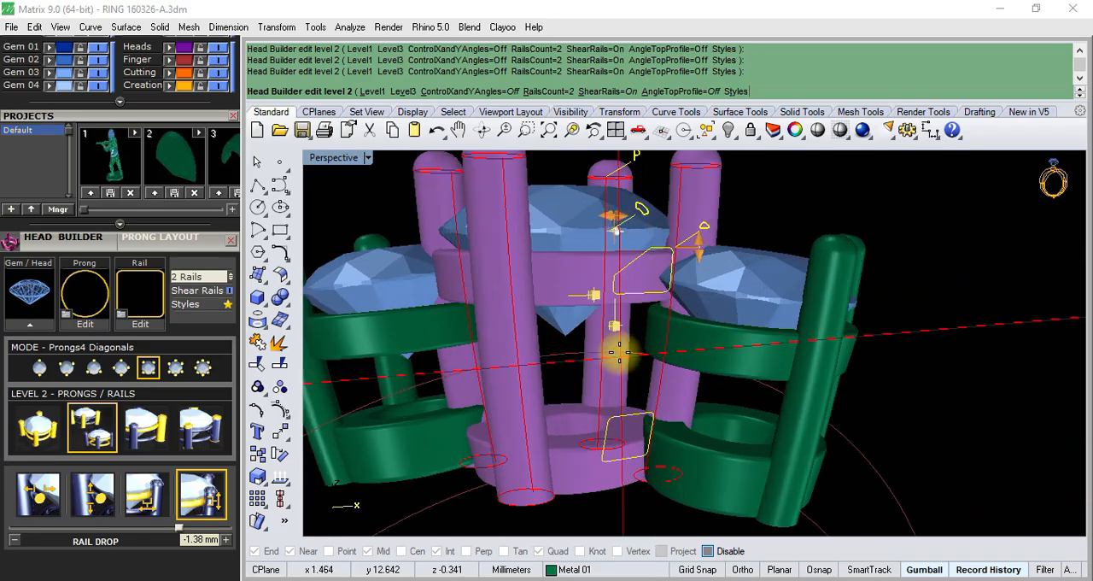
scroll(632, 336, up, 3)
scroll(636, 307, down, 4)
right_drag(663, 263, 670, 293)
scroll(657, 388, up, 6)
scroll(624, 395, down, 2)
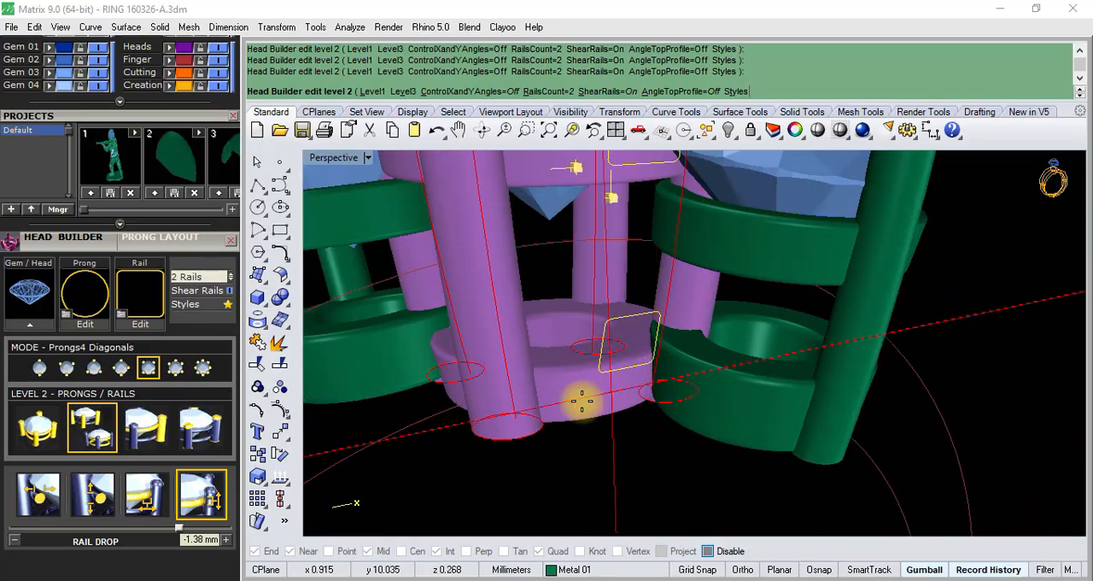
mouse_move(569, 405)
right_down()
mouse_move(620, 322)
mouse_move(658, 392)
mouse_move(590, 402)
right_up()
scroll(590, 403, down, 6)
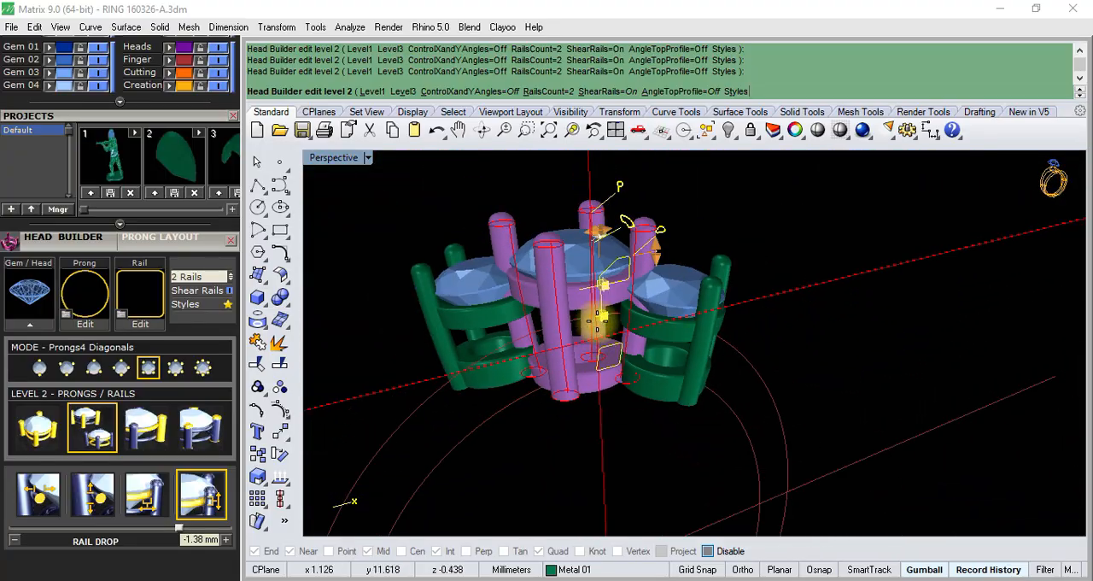
scroll(645, 251, up, 8)
right_drag(660, 279, 475, 254)
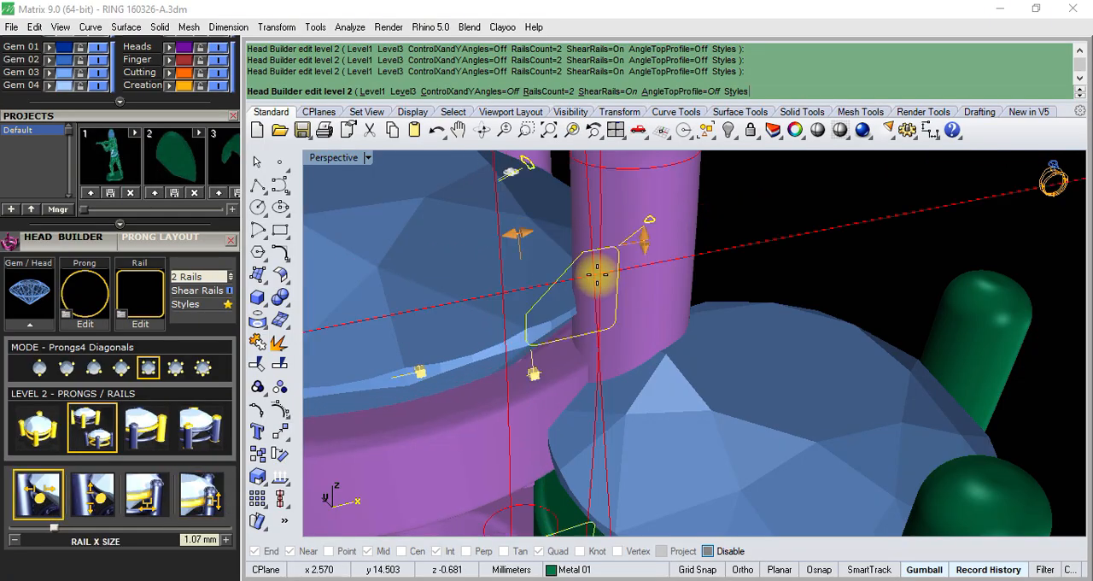
- Examine the centre head's rails and prongs from several angles where they meet the neighbouring side heads
scroll(597, 273, down, 5)
scroll(585, 358, up, 5)
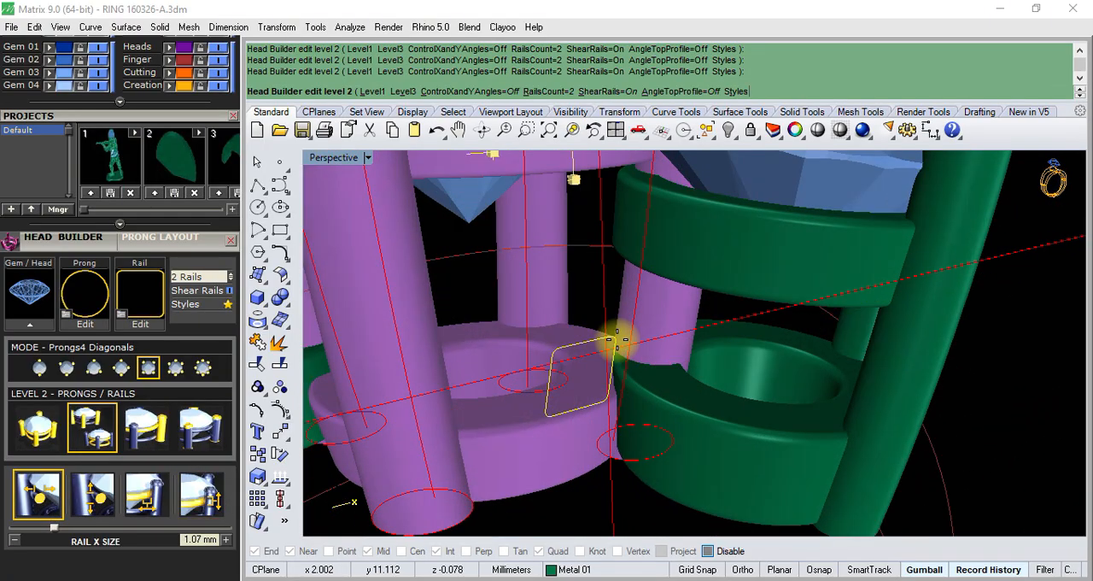
mouse_move(618, 339)
right_down()
mouse_move(614, 415)
mouse_move(645, 507)
mouse_move(586, 333)
mouse_move(624, 338)
right_up()
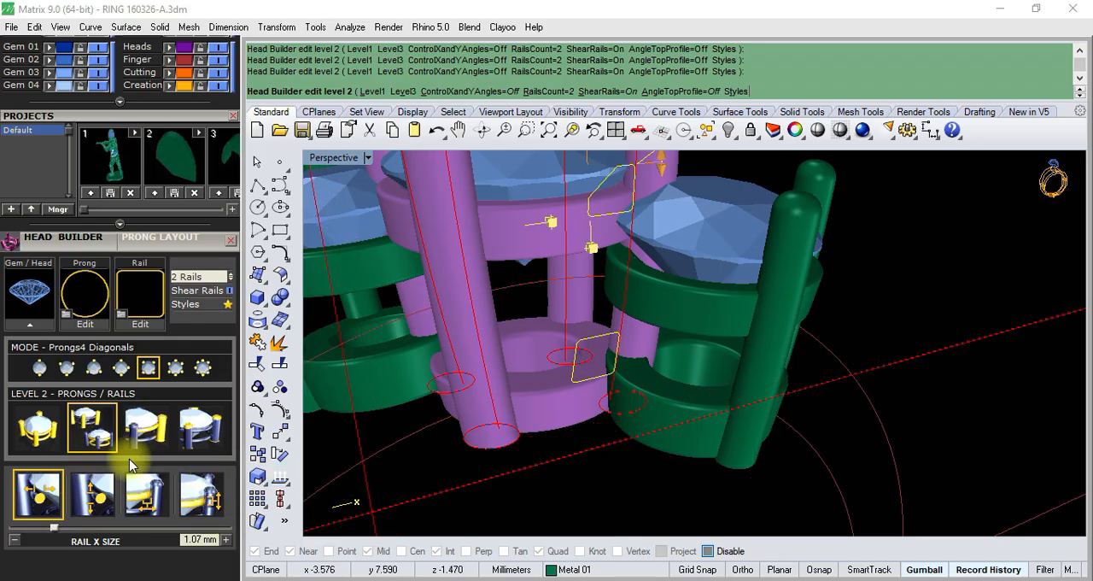
scroll(582, 337, down, 5)
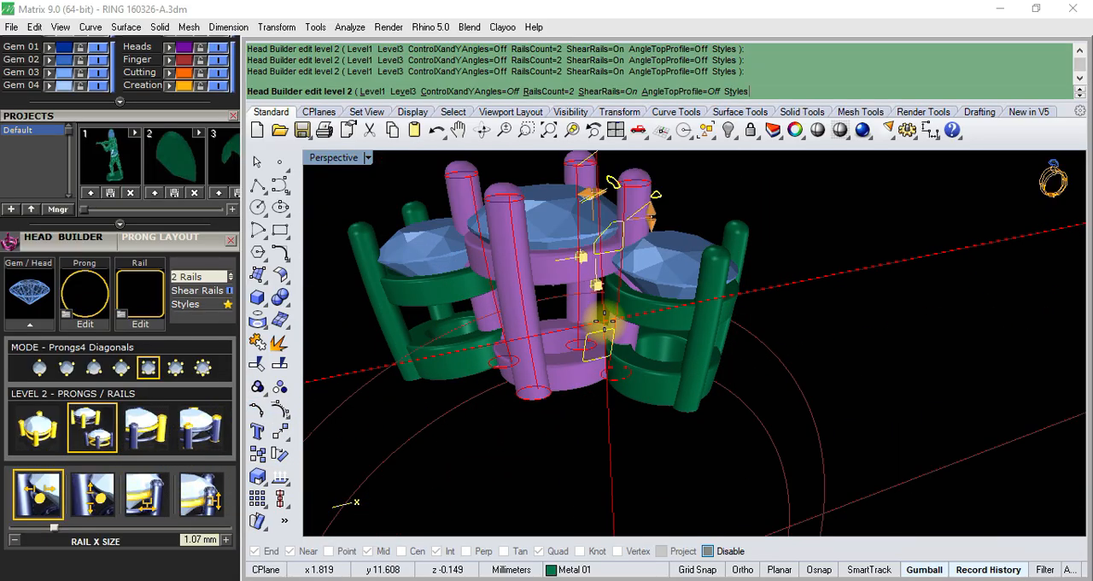
scroll(607, 283, up, 5)
scroll(589, 291, down, 5)
right_drag(589, 323, 593, 379)
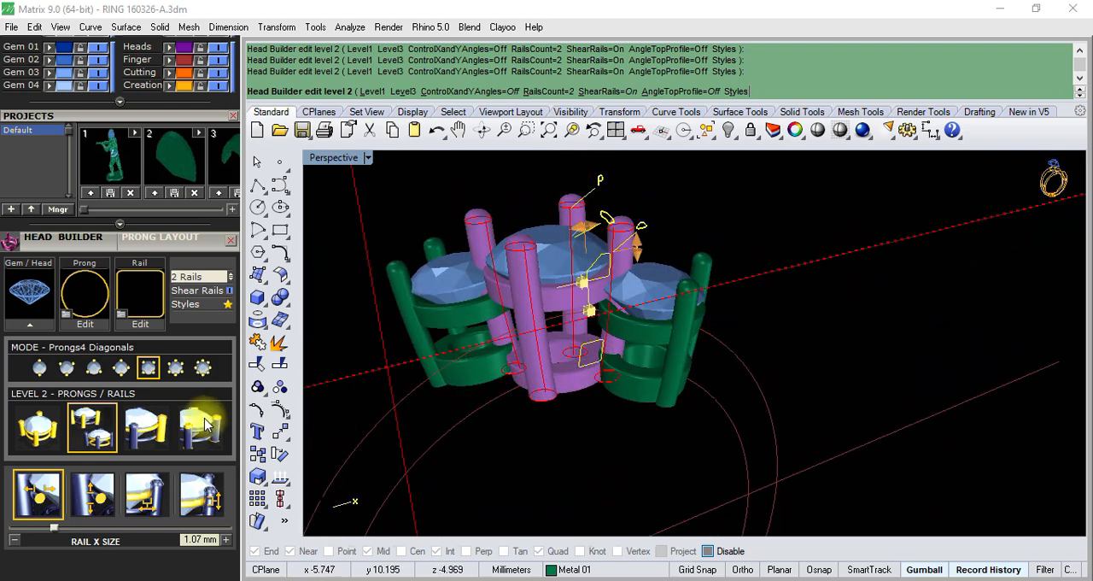
scroll(646, 322, up, 6)
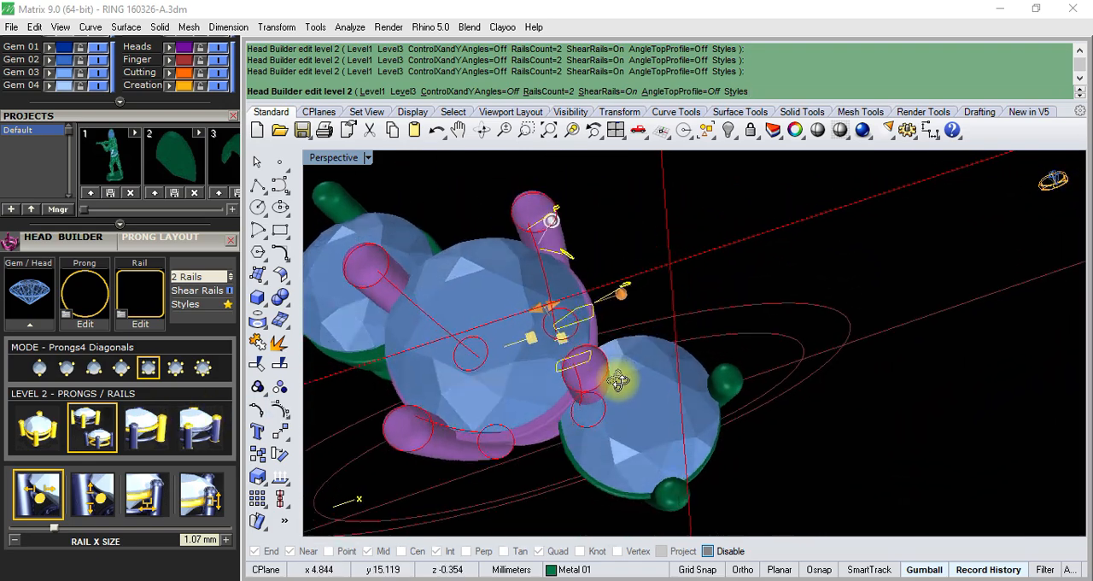
scroll(656, 271, down, 6)
right_drag(656, 272, 538, 384)
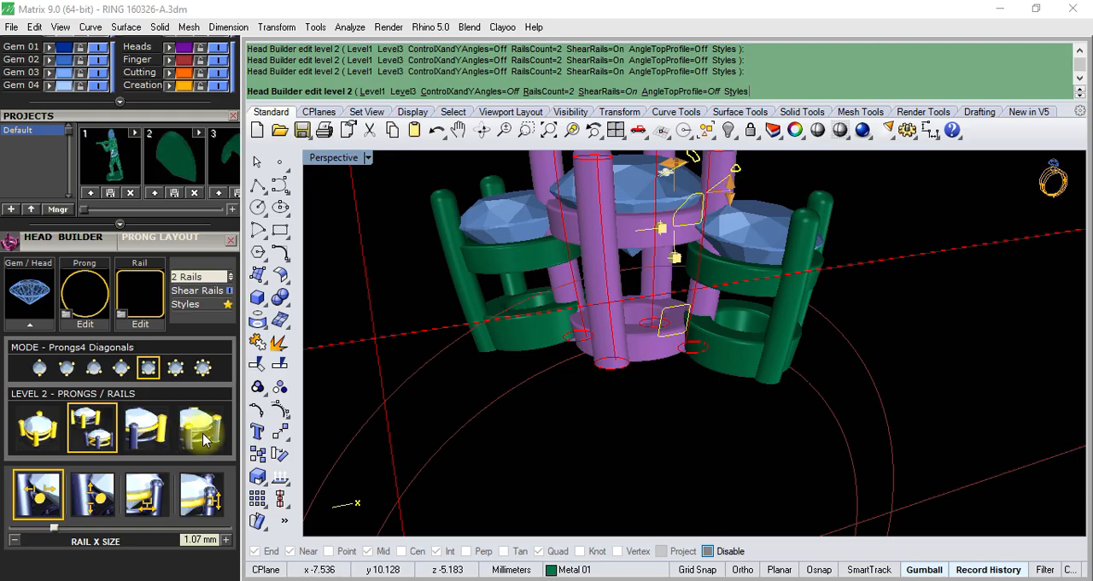
right_drag(390, 406, 445, 313)
scroll(602, 302, up, 8)
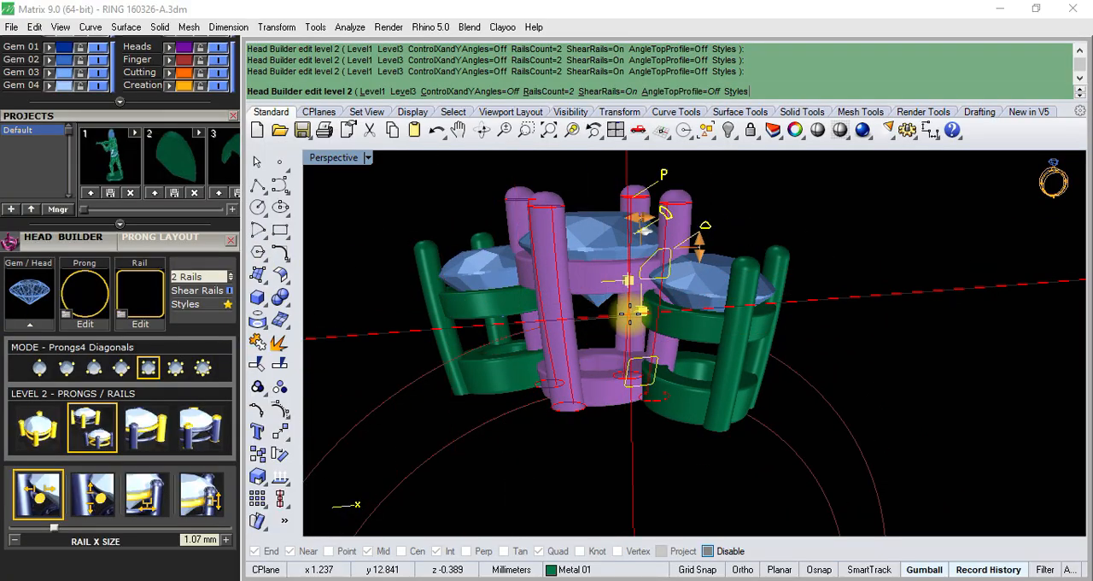
- Finish the centre head in Head Builder and check its fit between the two side heads
right_click(631, 300)
scroll(621, 291, down, 2)
scroll(622, 287, up, 7)
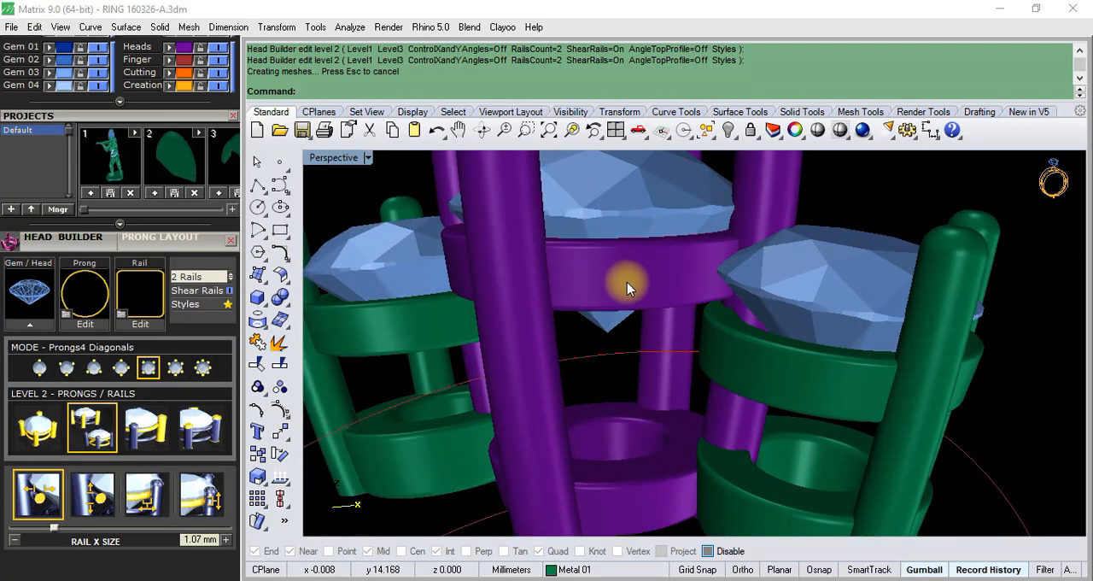
click(638, 286)
scroll(638, 286, down, 8)
scroll(521, 389, up, 1)
click(421, 397)
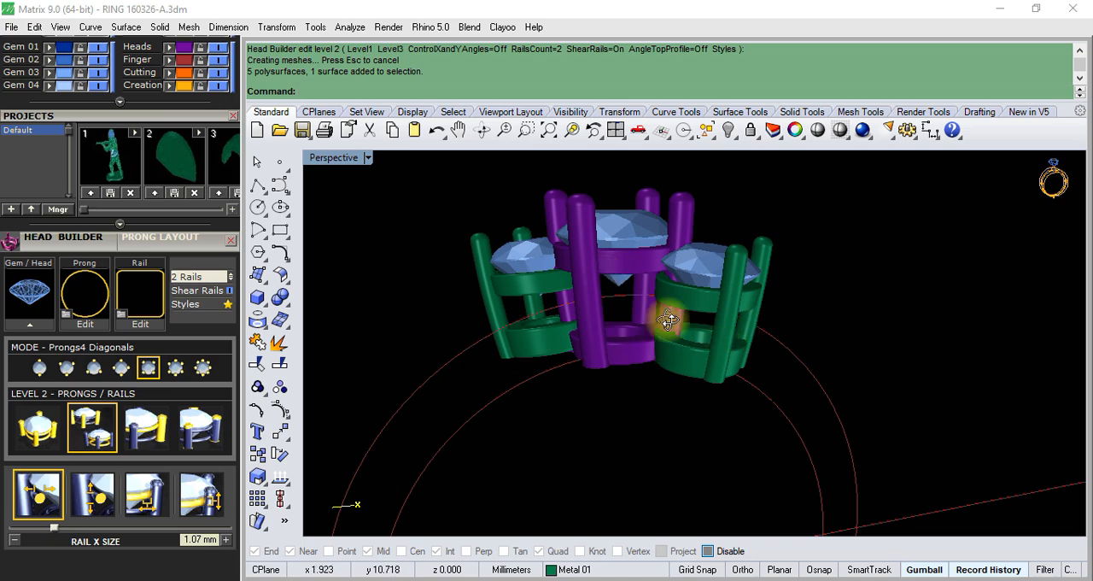
- Examine the neighbouring side head and its round gem beside the finished centre head
right_drag(667, 320, 697, 351)
click(693, 341)
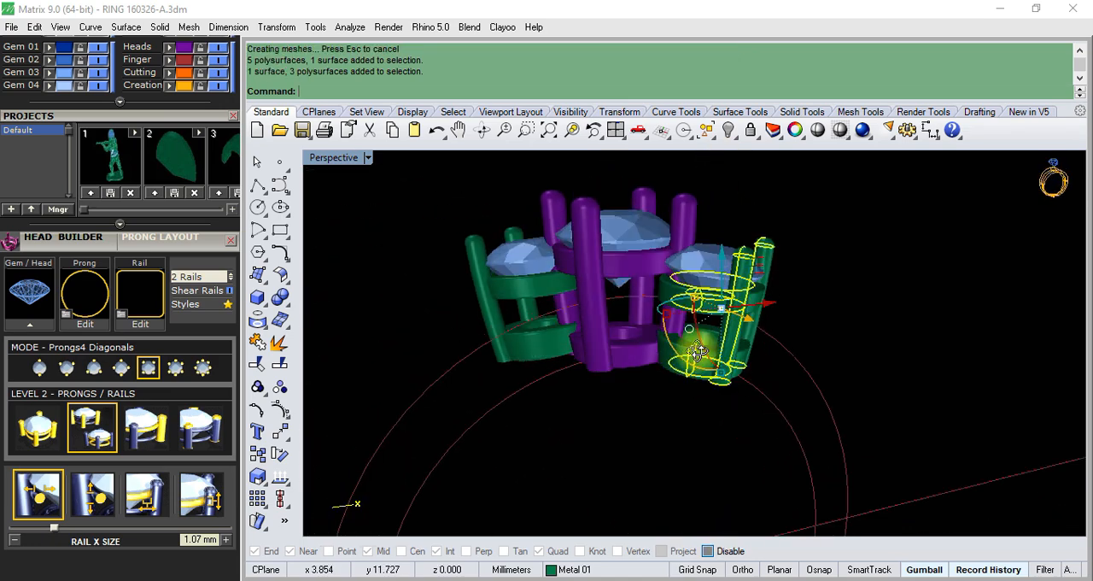
scroll(696, 333, up, 5)
click(718, 243)
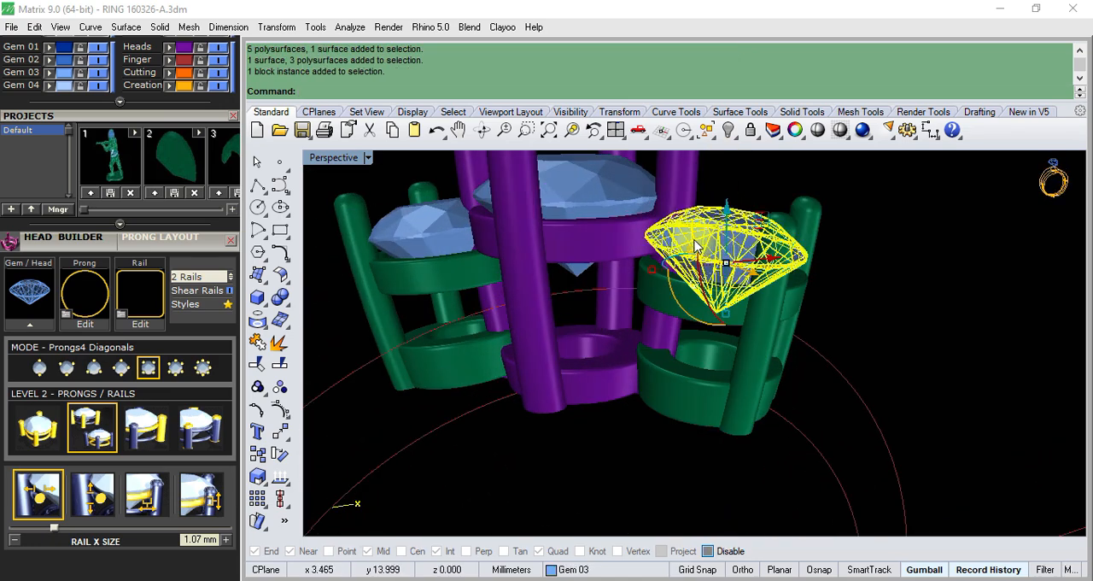
mouse_move(694, 247)
right_down()
mouse_move(642, 318)
mouse_move(690, 254)
right_up()
key(Escape)
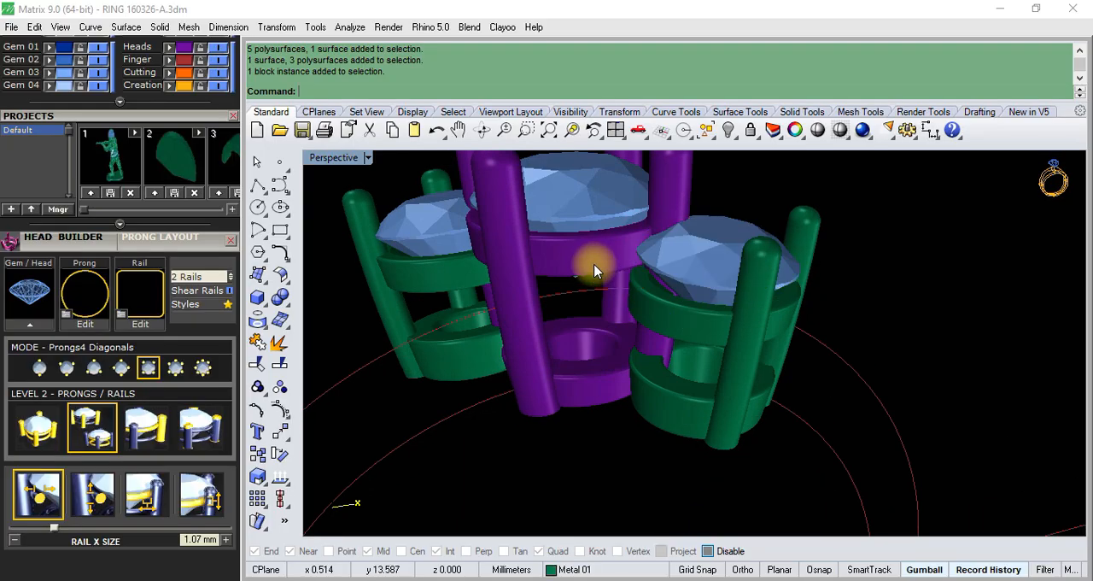
- Rotate the centre head 45 degrees around its gem in the Top view
click(596, 271)
text(Top)
key(Return)
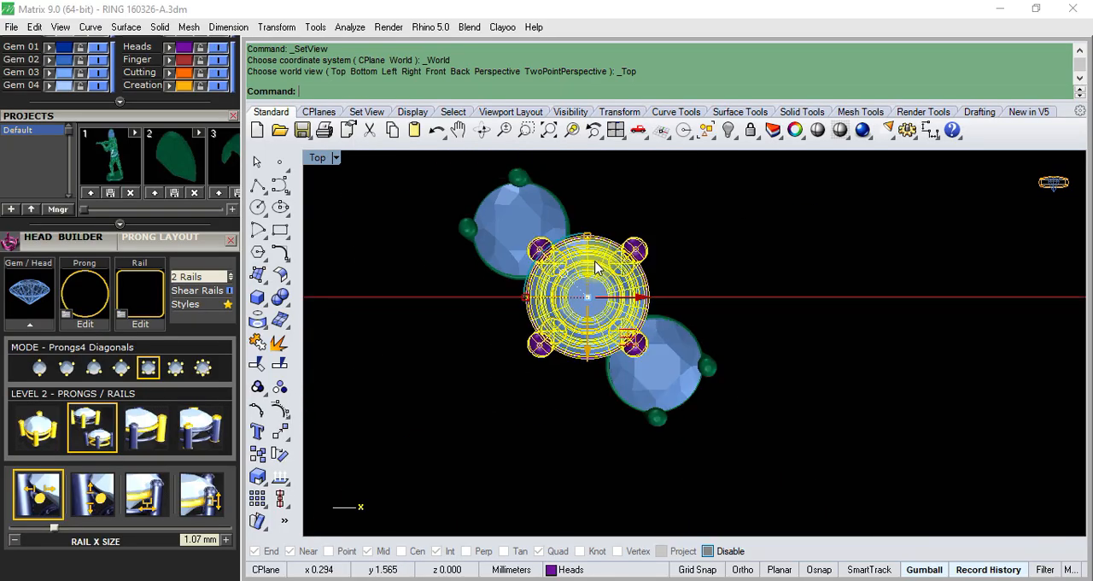
scroll(523, 312, down, 1)
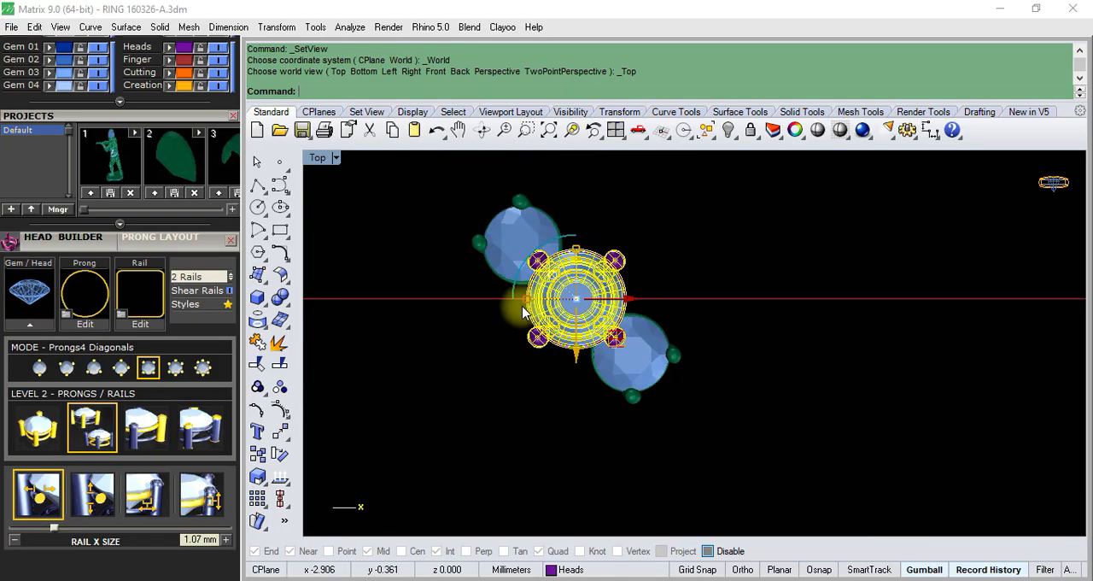
click(511, 290)
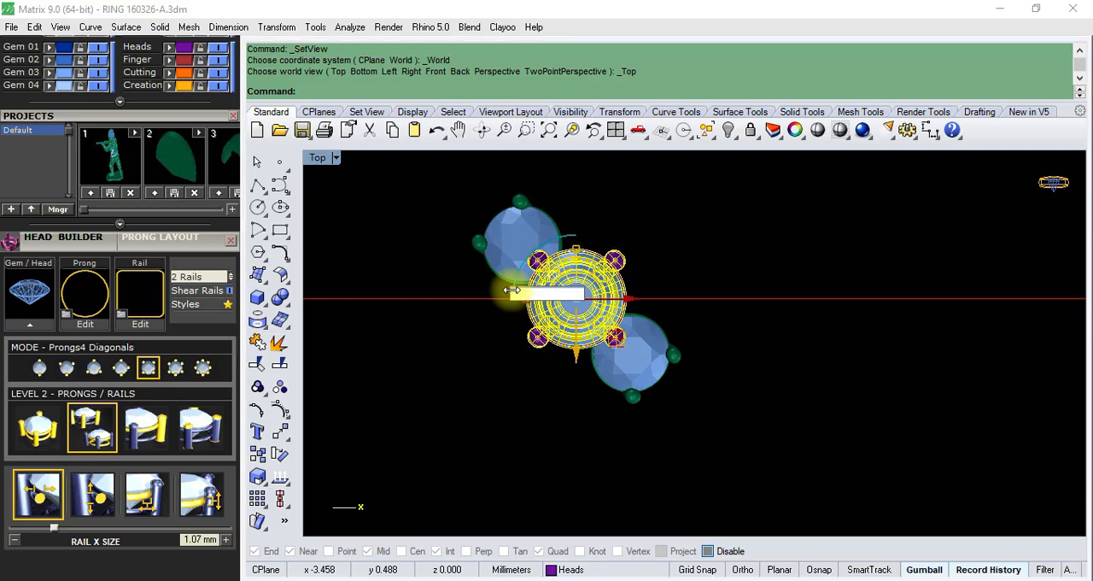
text(45)
key(Return)
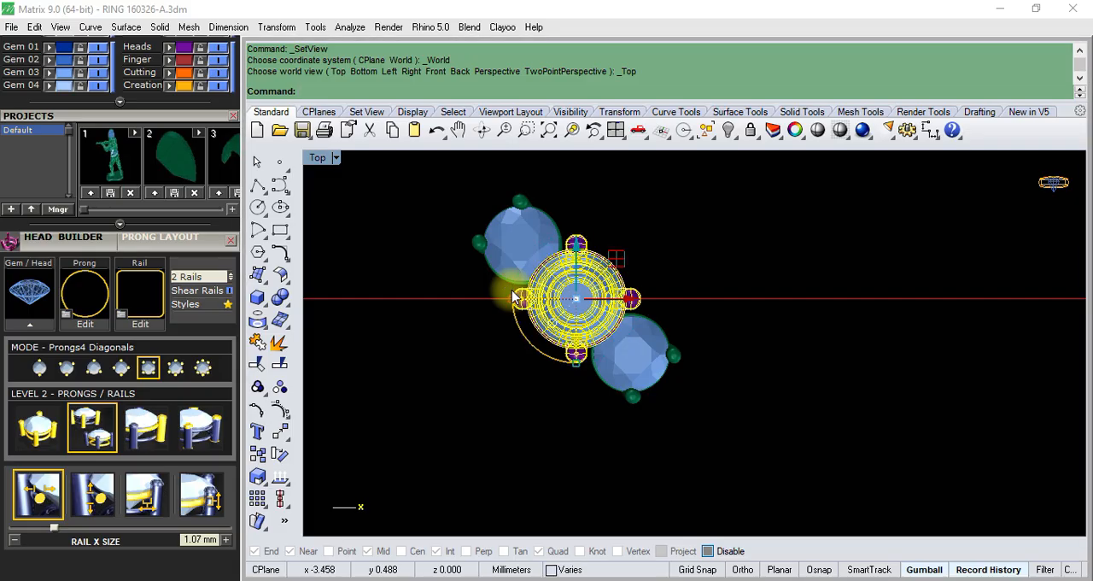
key(Escape)
scroll(578, 303, up, 5)
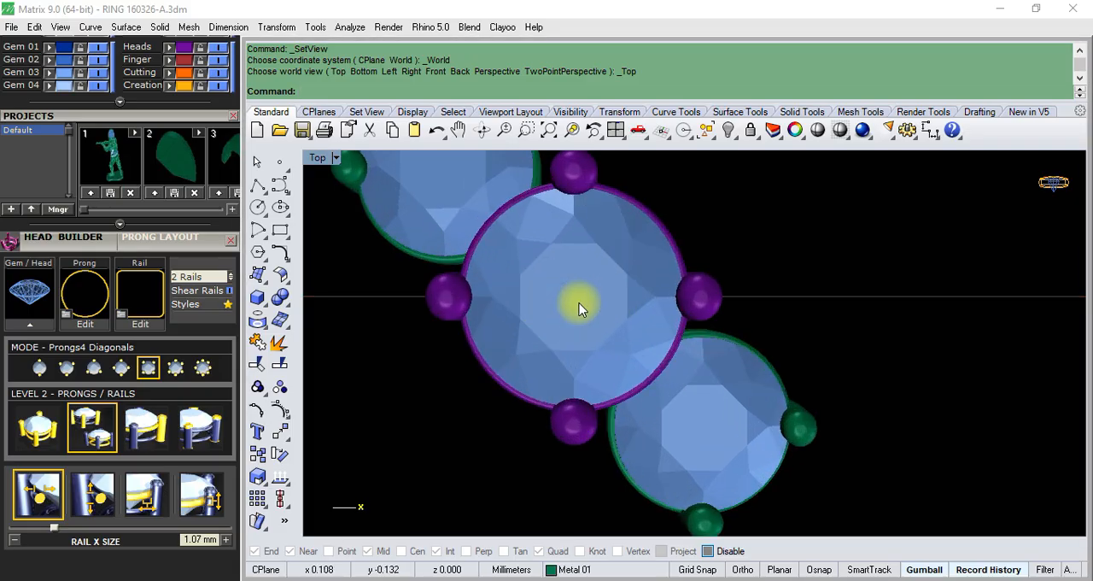
- Return to the Perspective view and move the centre head to the Metal 01 layer
key(ctrl+F4)
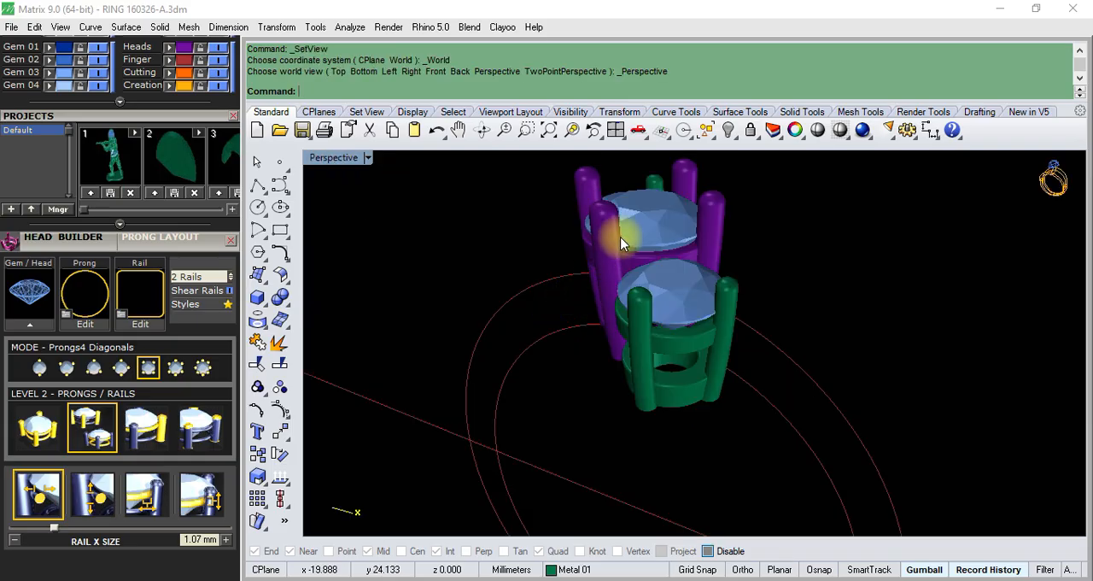
scroll(621, 244, up, 5)
right_drag(586, 281, 674, 322)
scroll(677, 372, up, 5)
click(702, 456)
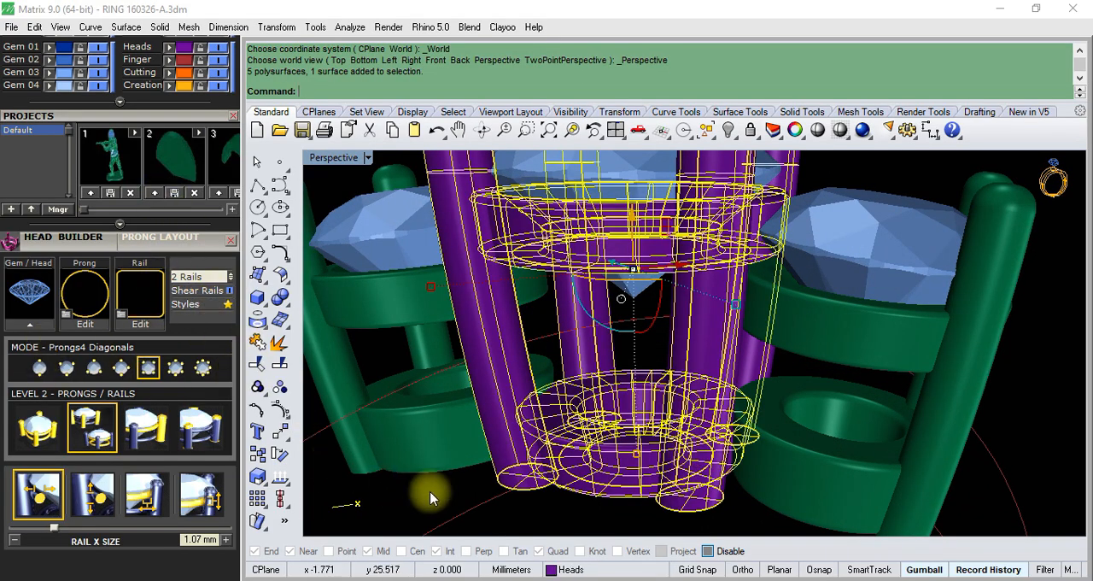
scroll(190, 125, up, 5)
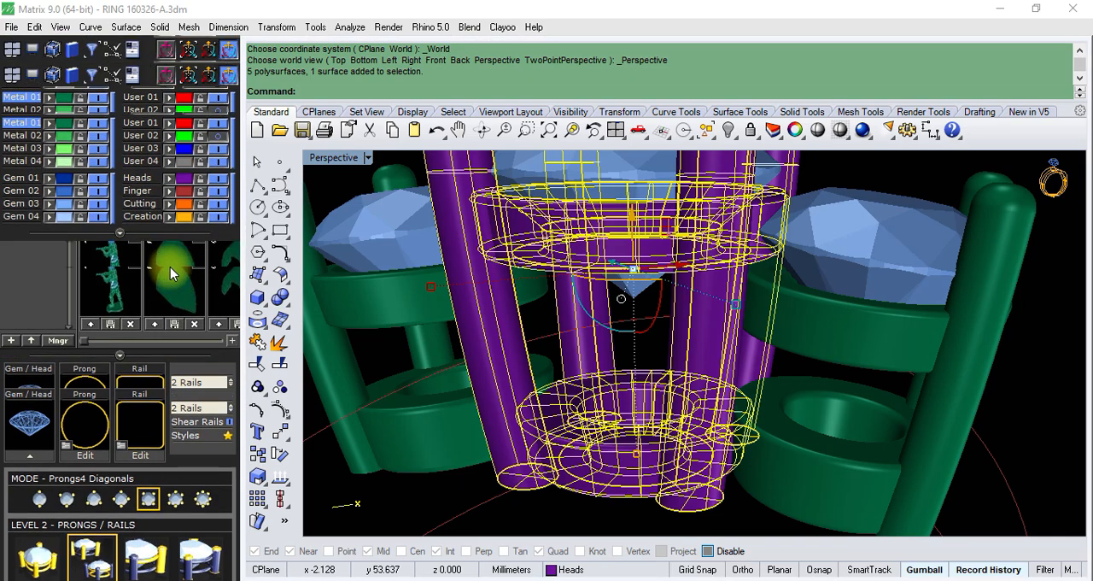
click(49, 188)
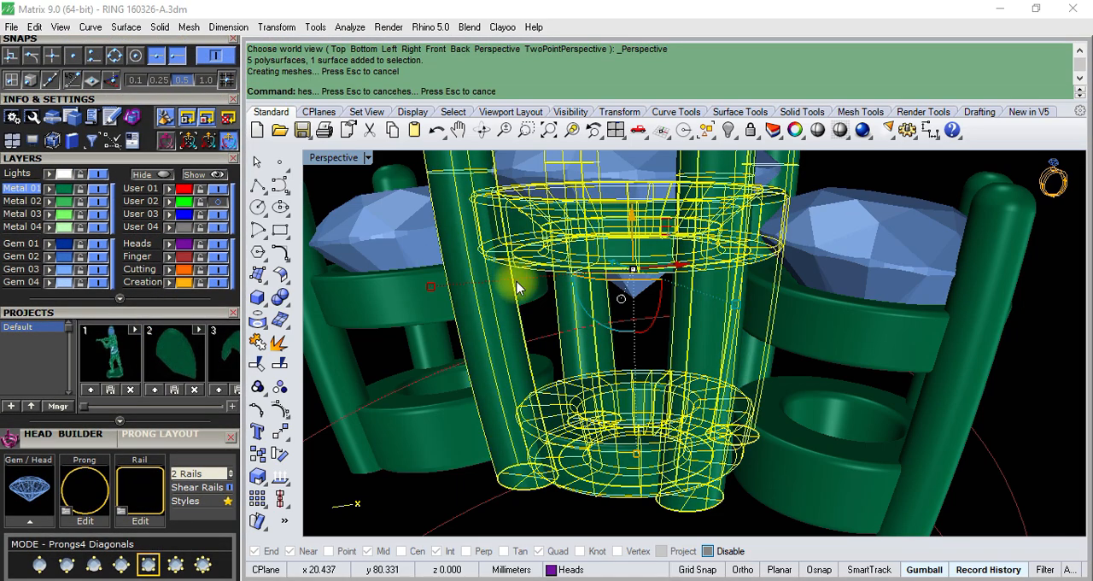
scroll(518, 288, down, 10)
click(811, 288)
- Start Head Builder on the front side round gem to build a new four-prong diagonal head
right_drag(760, 268, 674, 244)
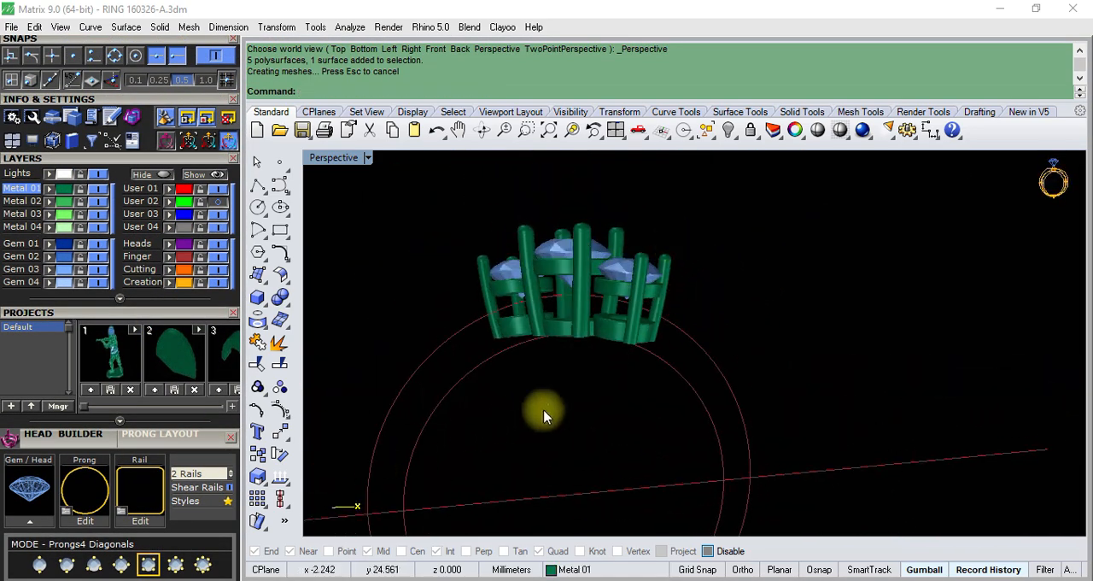
scroll(580, 285, up, 6)
right_drag(634, 321, 658, 359)
click(674, 272)
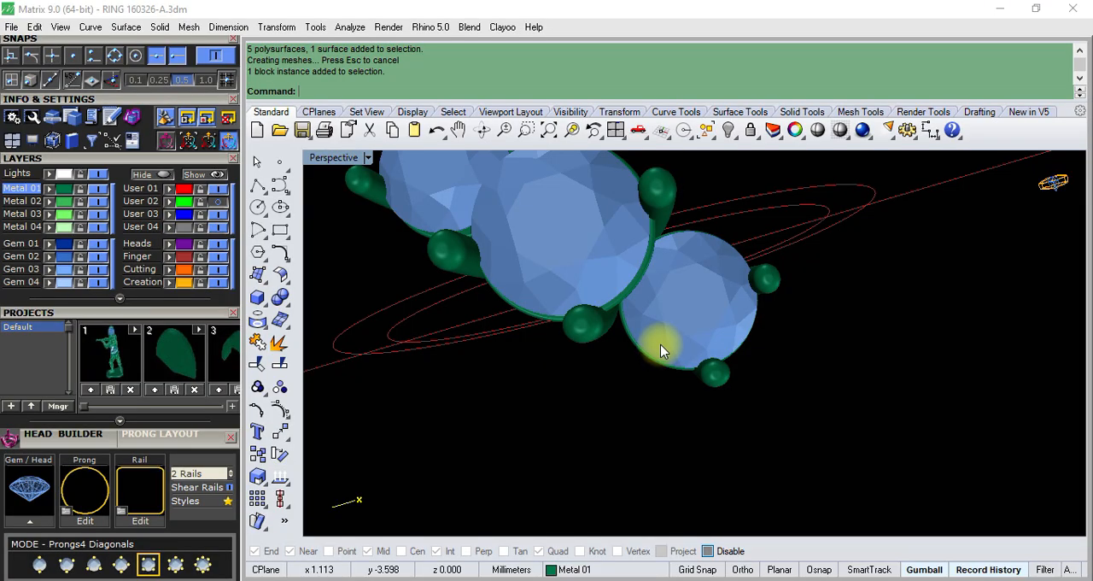
right_drag(722, 231, 686, 300)
click(691, 303)
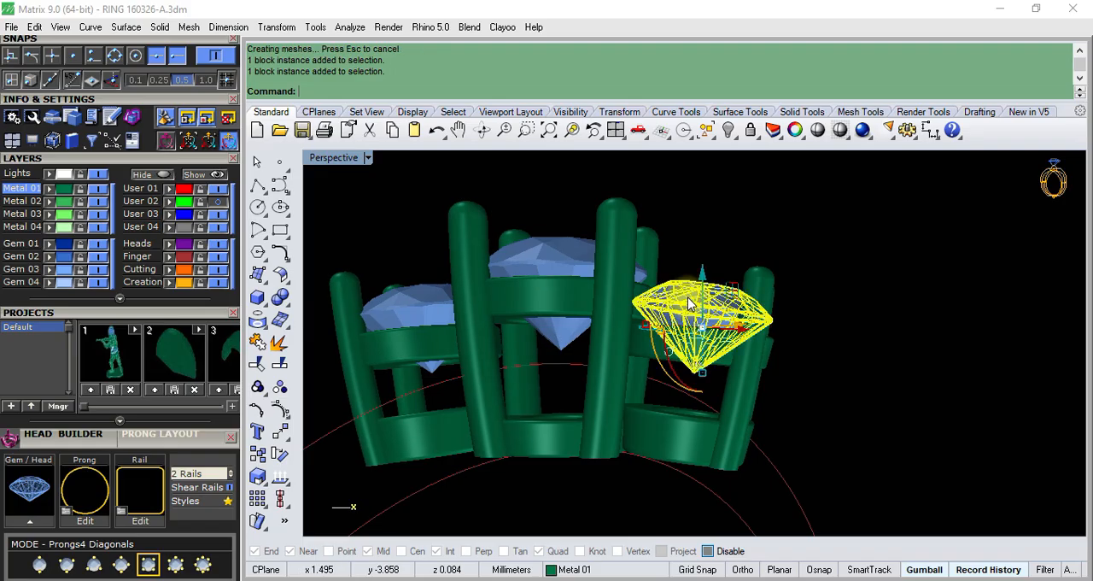
click(28, 529)
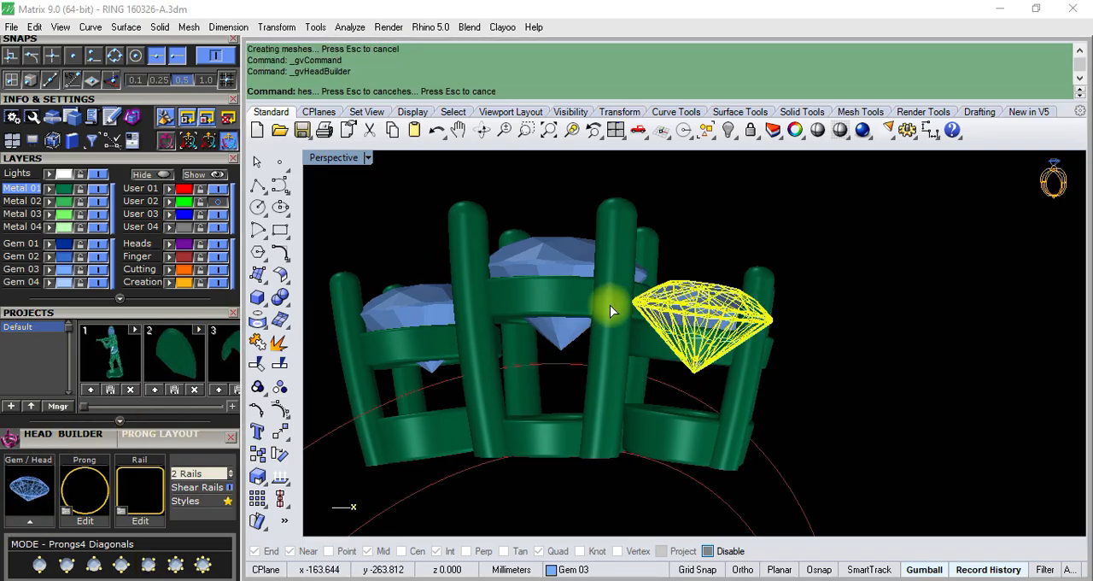
click(699, 279)
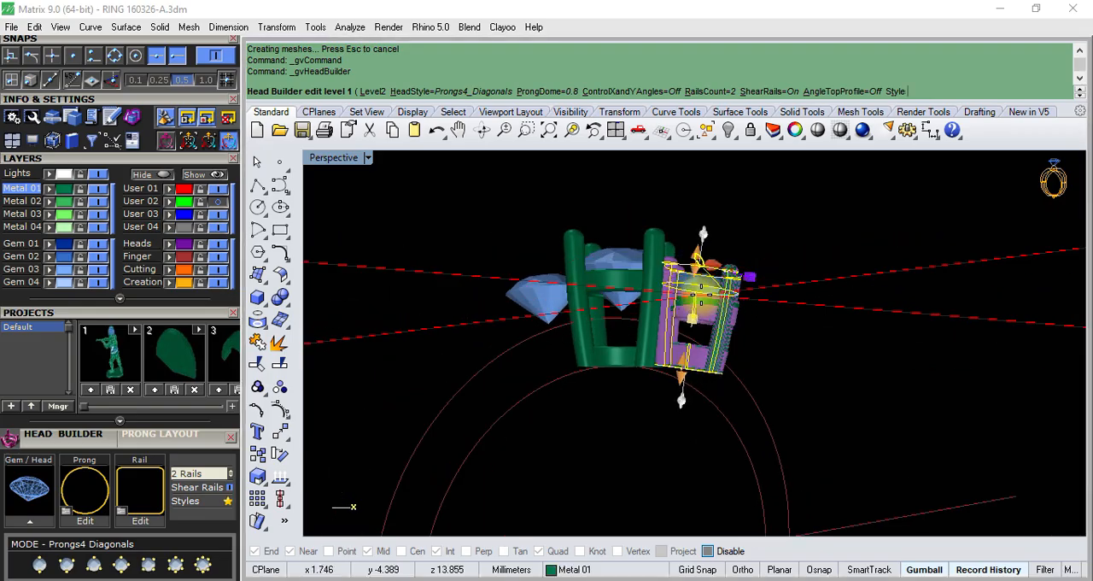
- Switch to the Level 2 prongs and rails controls and set the side head's upper rail Y size to about 1.03 mm
right_drag(645, 379, 545, 322)
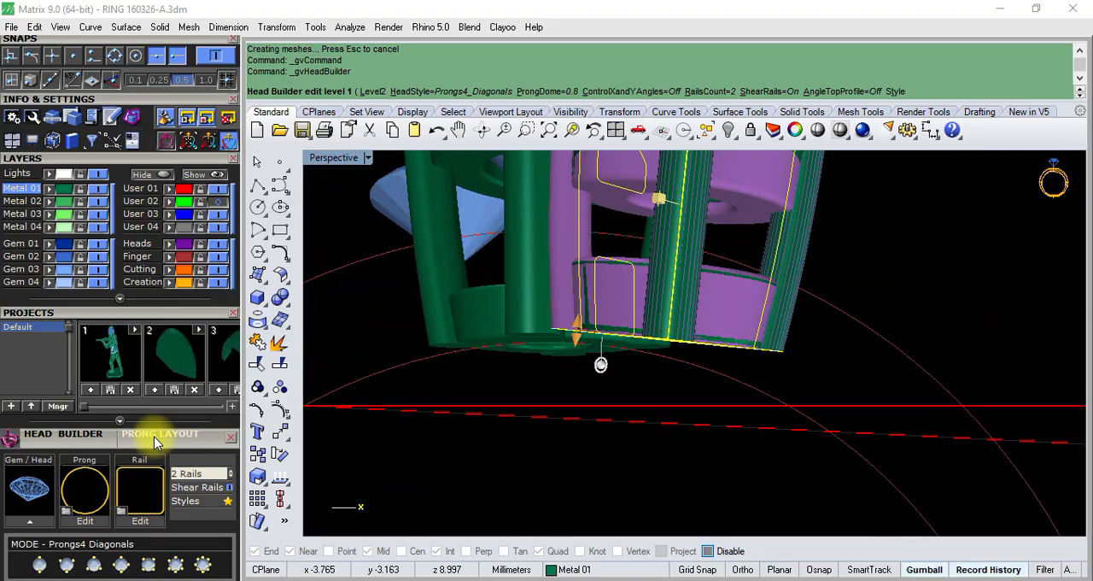
scroll(155, 427, down, 5)
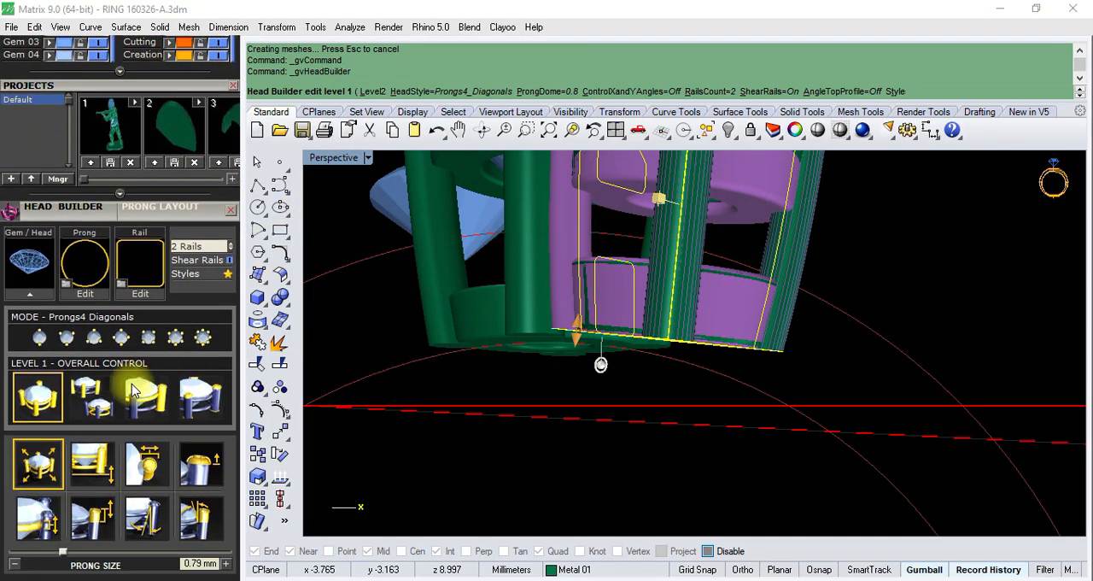
click(92, 397)
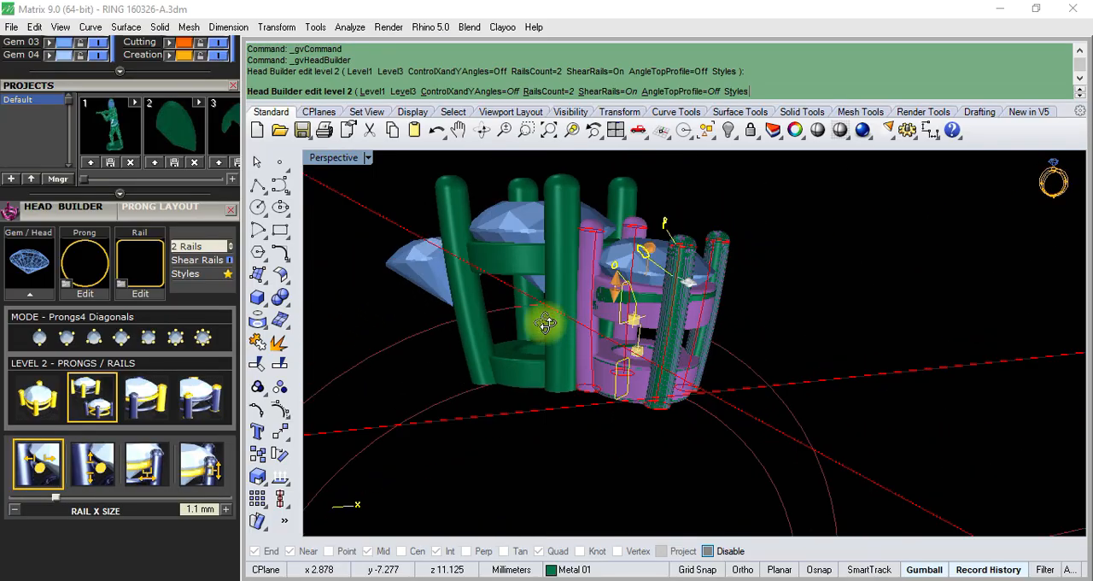
scroll(628, 256, up, 5)
right_drag(653, 340, 698, 341)
scroll(675, 346, down, 3)
mouse_move(611, 350)
right_down()
mouse_move(690, 377)
mouse_move(649, 373)
mouse_move(681, 366)
mouse_move(600, 336)
right_up()
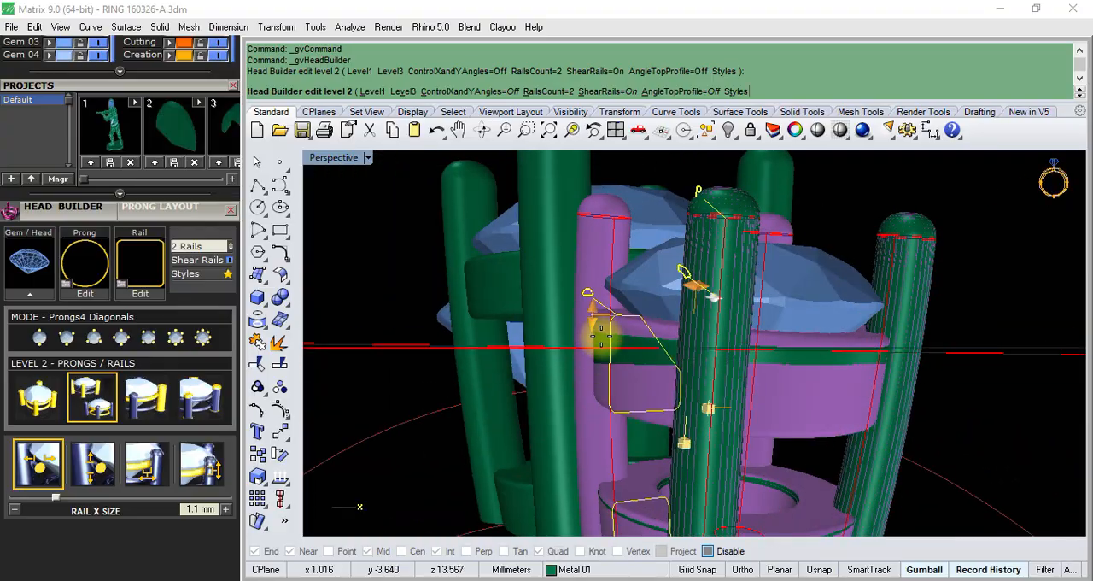
drag(591, 316, 606, 344)
right_drag(606, 343, 627, 350)
scroll(626, 346, up, 3)
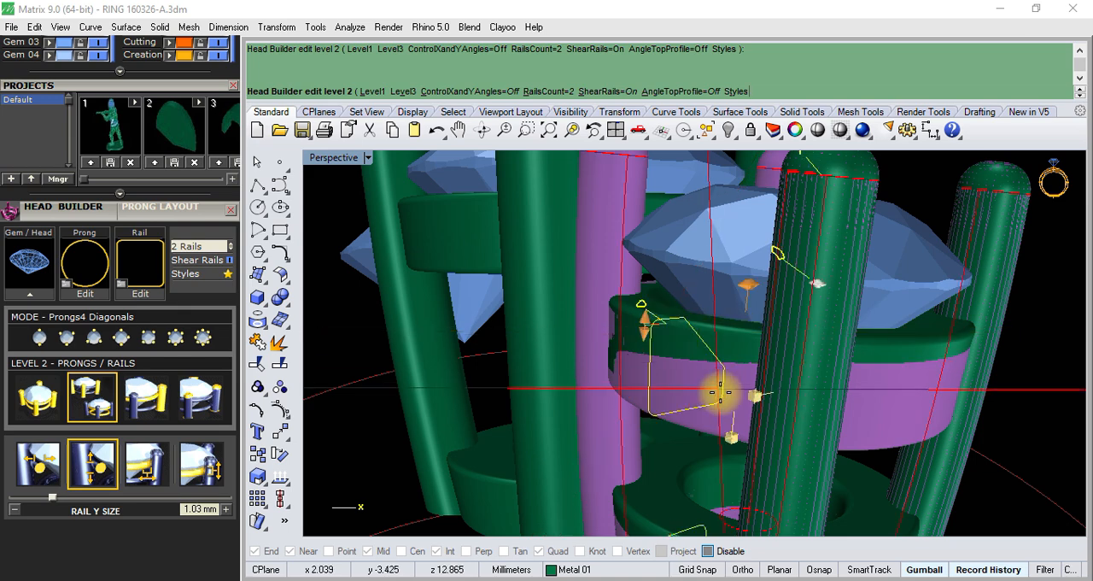
- Set the side head's upper rail X offset to about 0.07 mm
drag(731, 440, 733, 435)
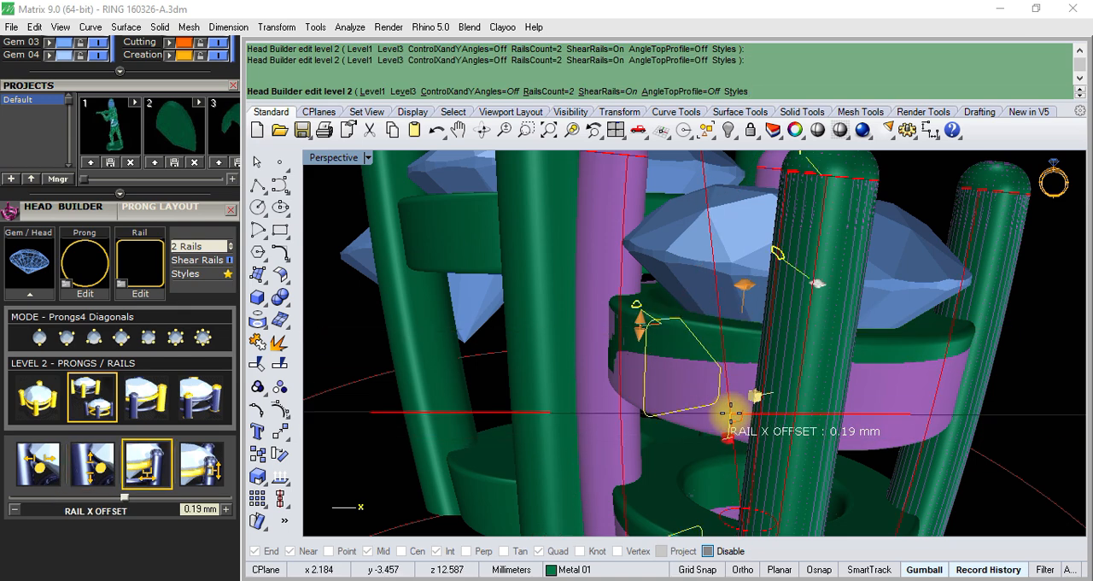
drag(731, 413, 731, 412)
right_drag(695, 315, 720, 412)
scroll(677, 434, up, 4)
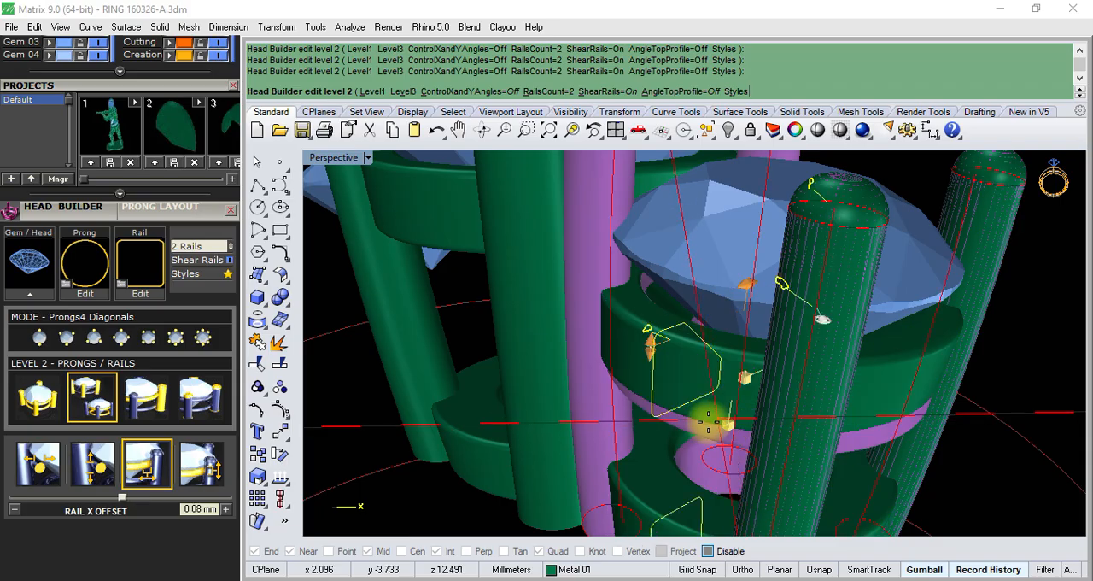
mouse_move(708, 422)
right_down()
mouse_move(706, 354)
mouse_move(721, 423)
right_up()
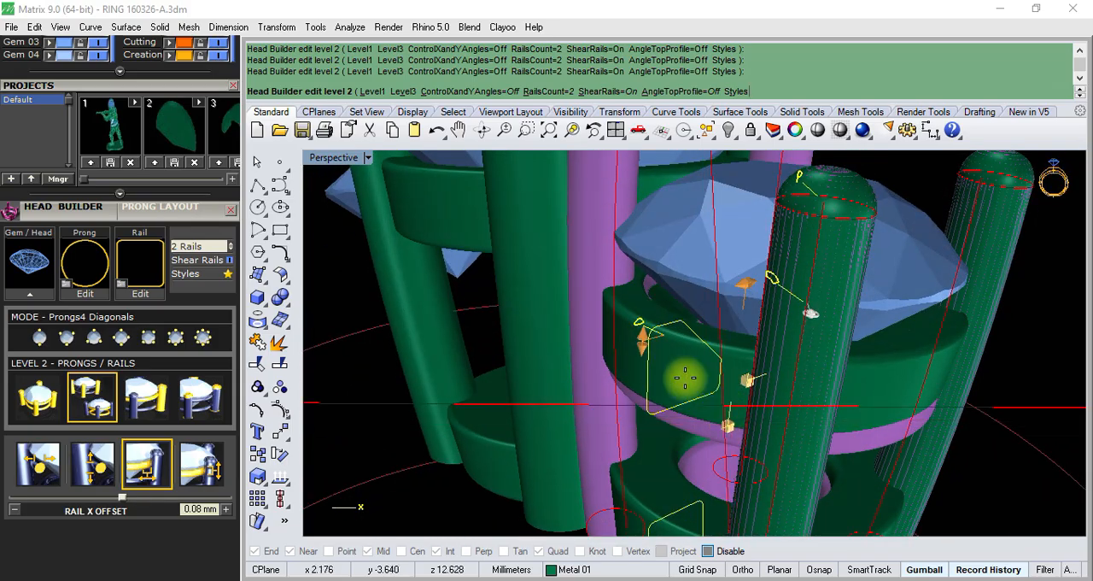
right_drag(685, 377, 650, 410)
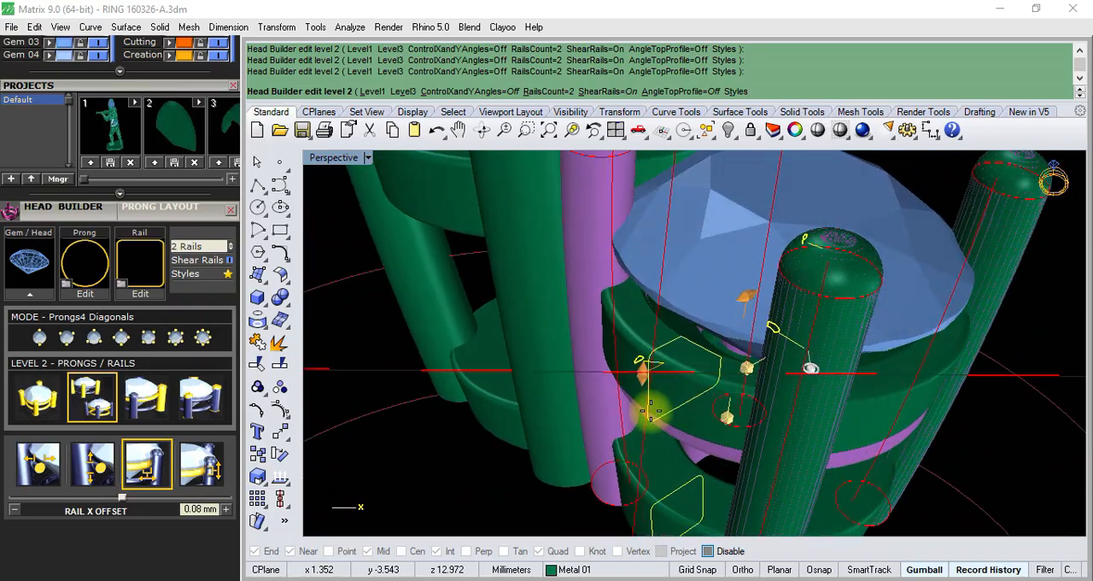
right_drag(741, 425, 700, 428)
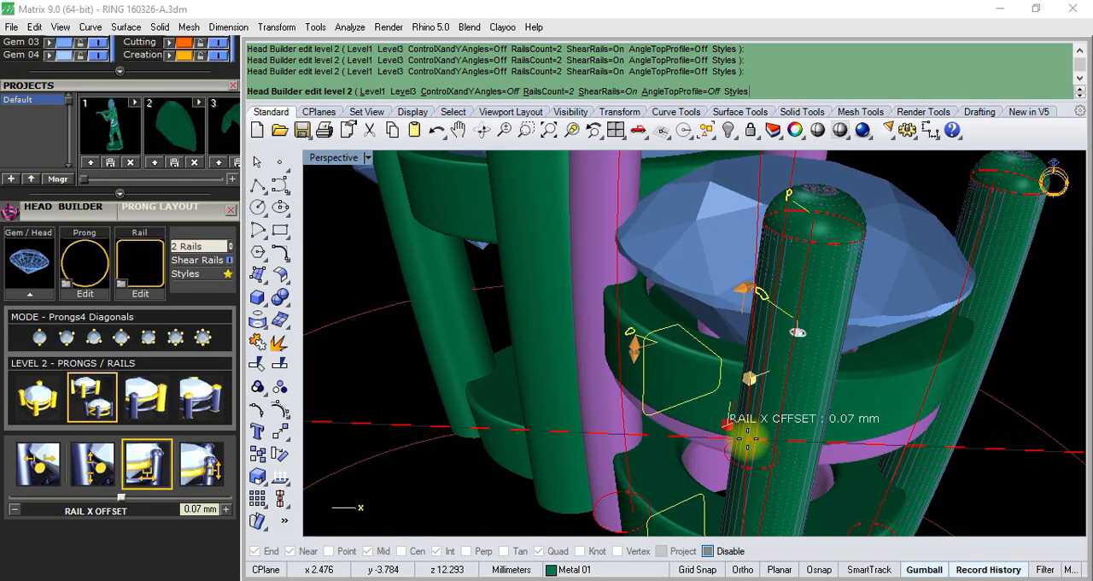
- Set the upper rail drop on the side head to about -1.49 mm
right_drag(668, 418, 694, 365)
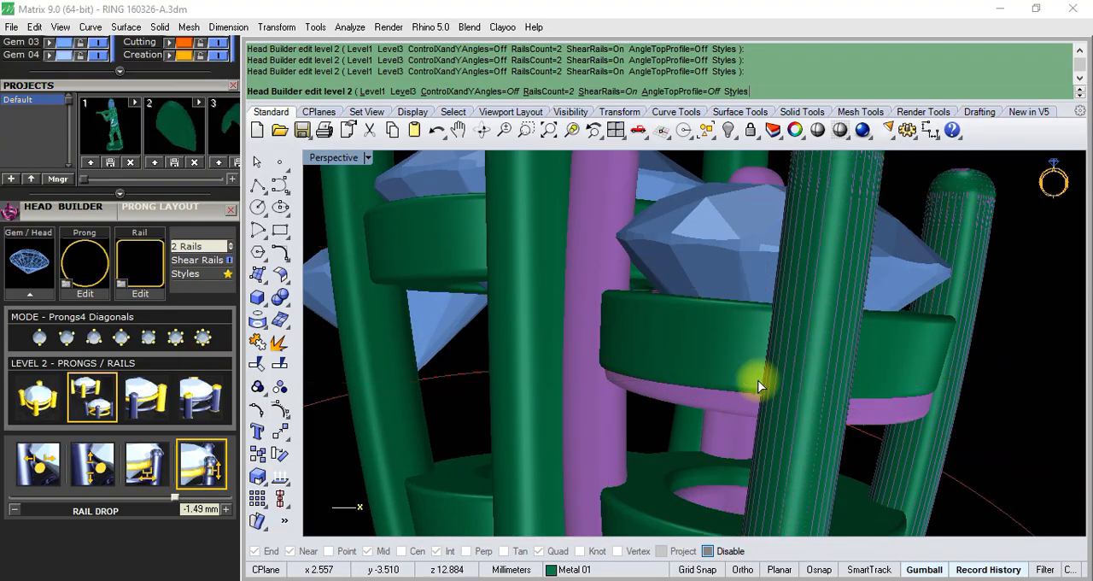
right_drag(751, 379, 744, 520)
scroll(721, 373, down, 5)
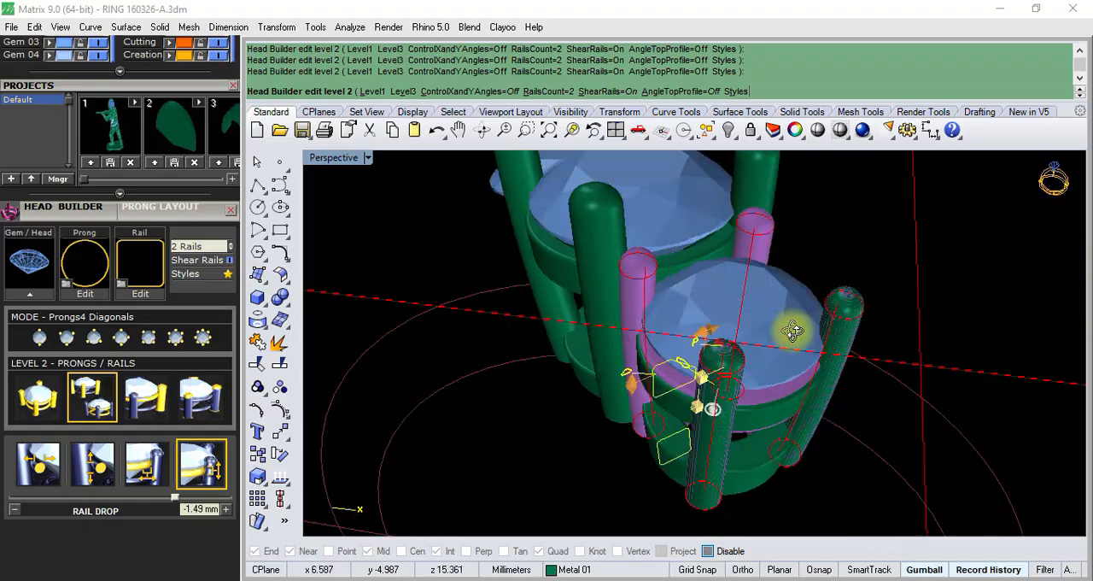
- Switch the side head to the Level 1 overall controls and set its prong size to about 0.82 mm
right_drag(792, 332, 835, 322)
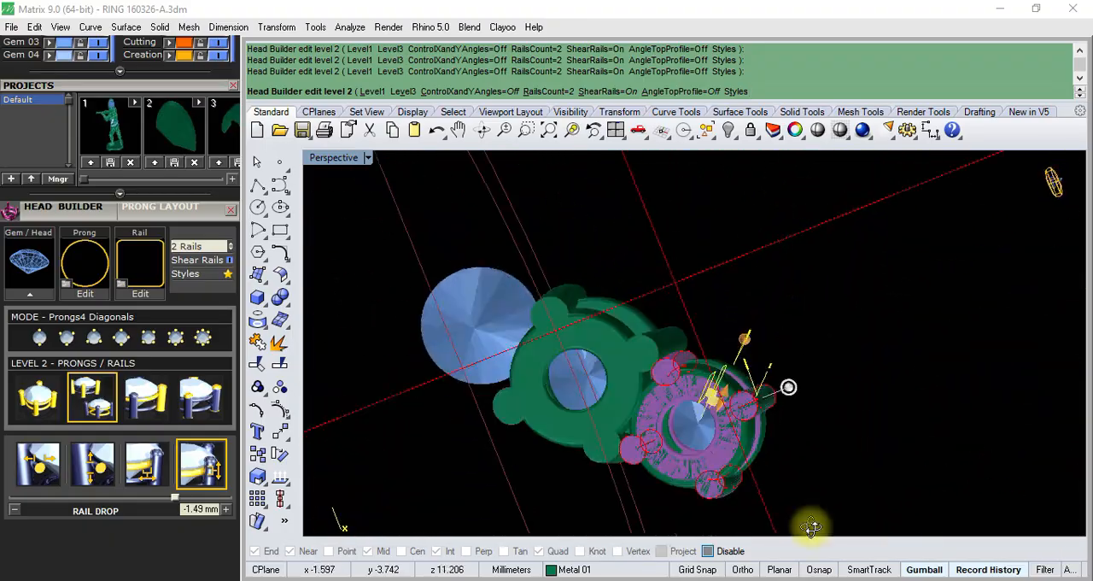
scroll(879, 447, up, 3)
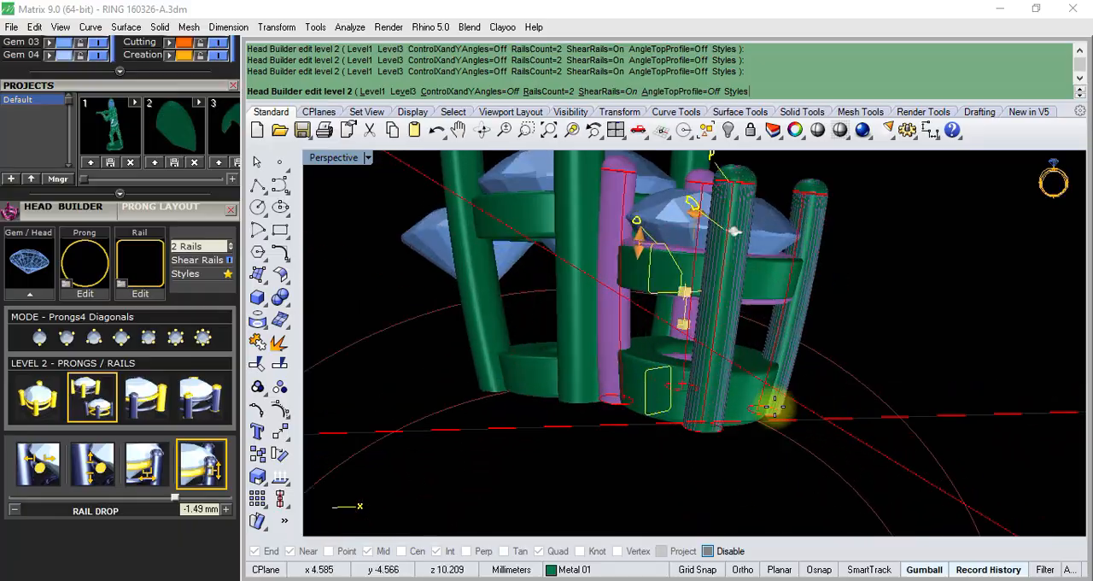
right_drag(757, 282, 760, 238)
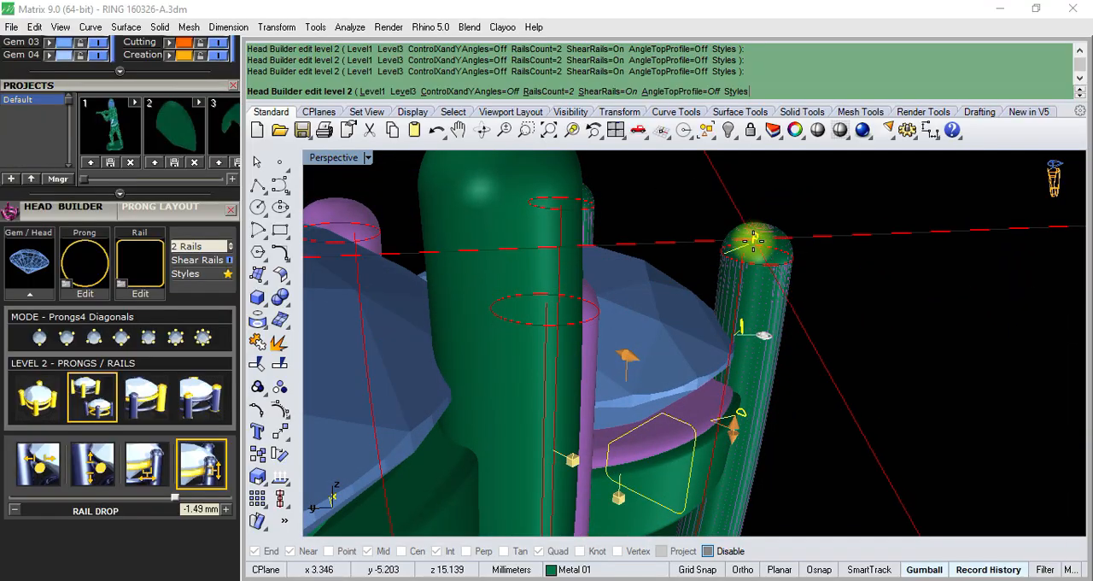
click(45, 410)
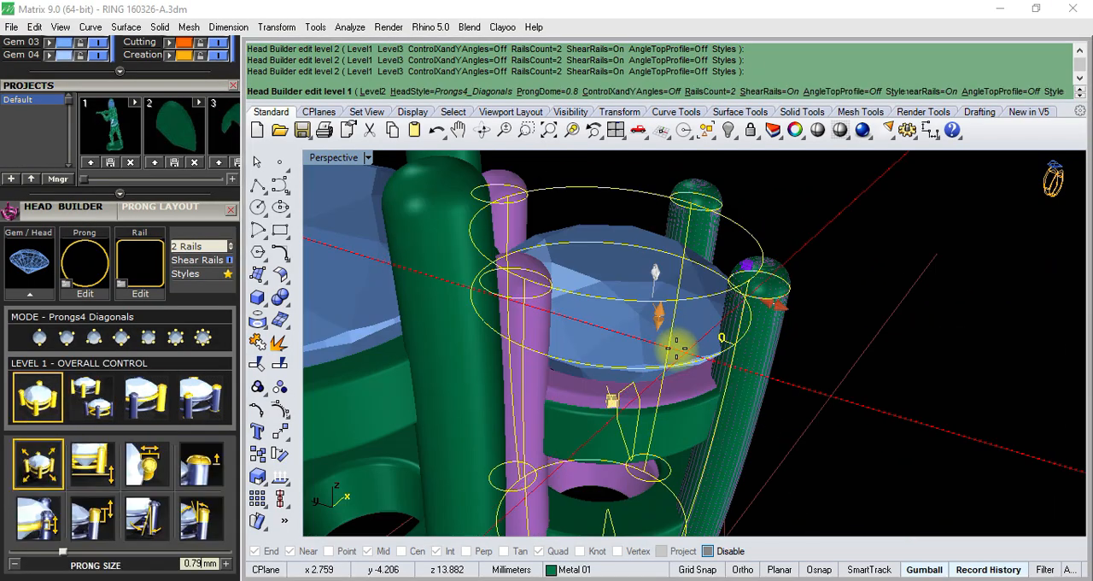
scroll(713, 317, down, 3)
scroll(793, 293, up, 6)
right_drag(790, 299, 837, 363)
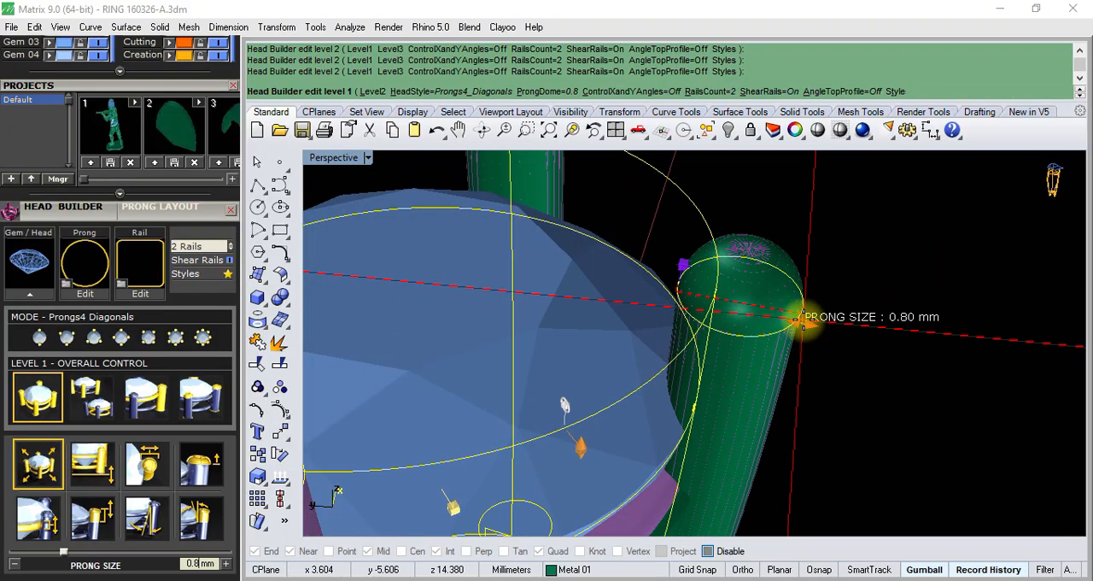
click(804, 319)
scroll(805, 314, down, 4)
right_drag(805, 312, 825, 346)
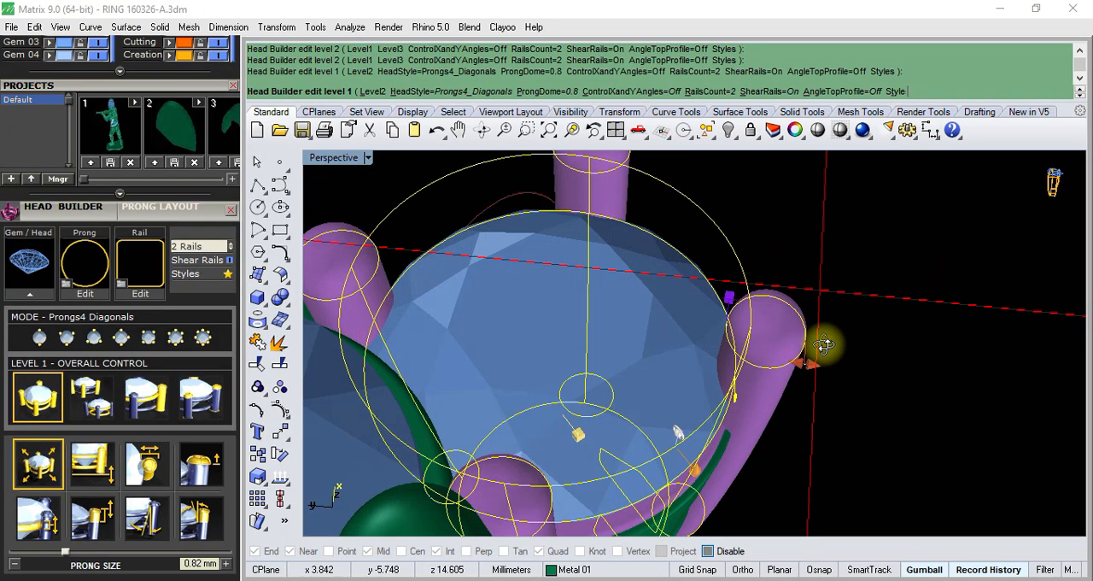
- Set the side head's prong nudge to about 0.12 mm
scroll(742, 293, up, 4)
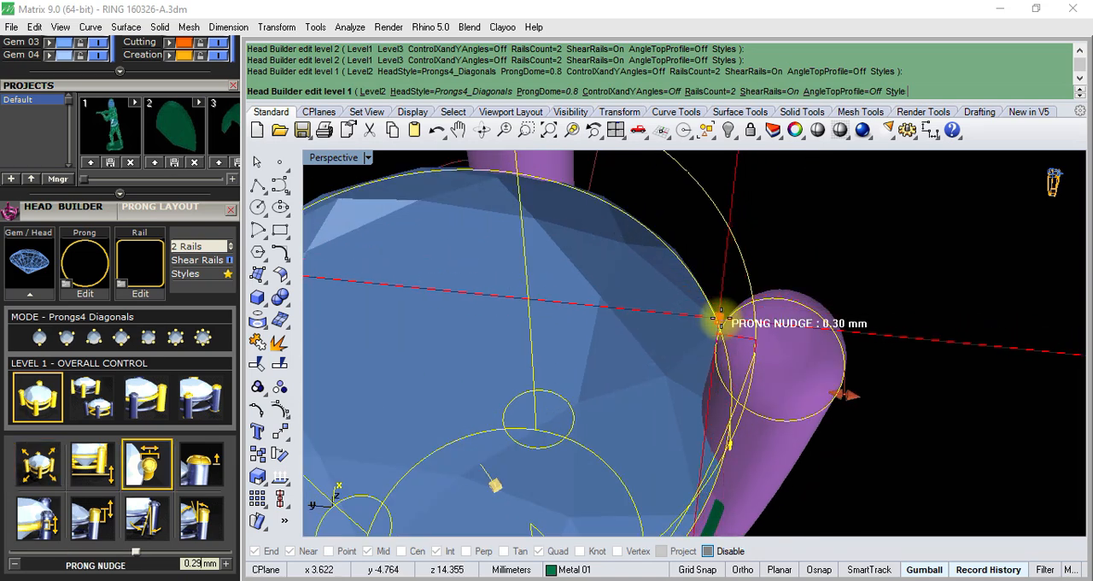
drag(740, 323, 743, 321)
scroll(740, 320, down, 6)
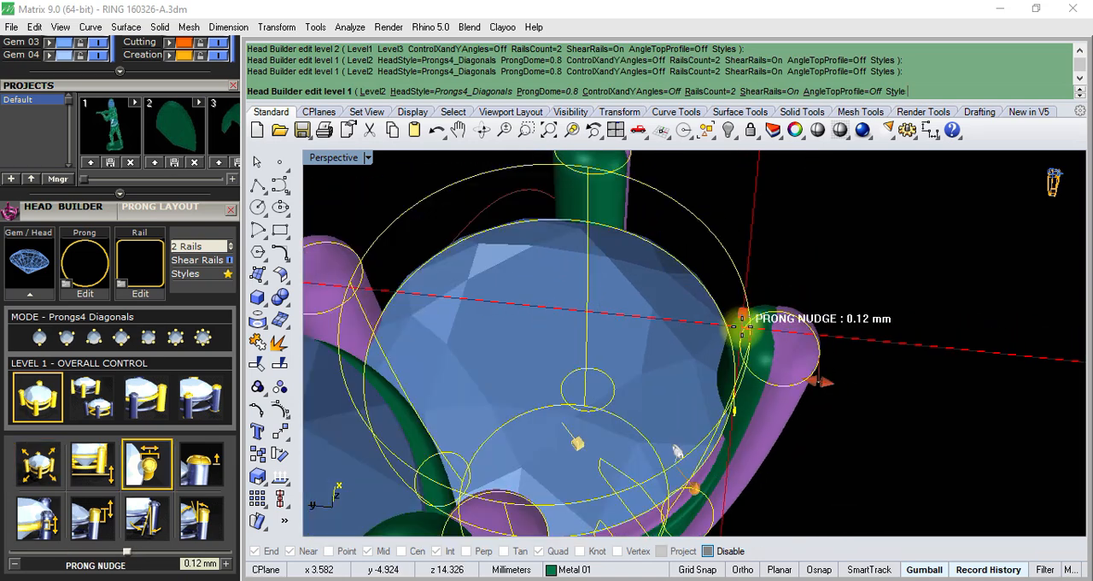
mouse_move(727, 378)
right_down()
mouse_move(756, 255)
mouse_move(751, 310)
mouse_move(712, 287)
mouse_move(664, 220)
mouse_move(646, 335)
mouse_move(705, 379)
right_up()
scroll(732, 405, up, 6)
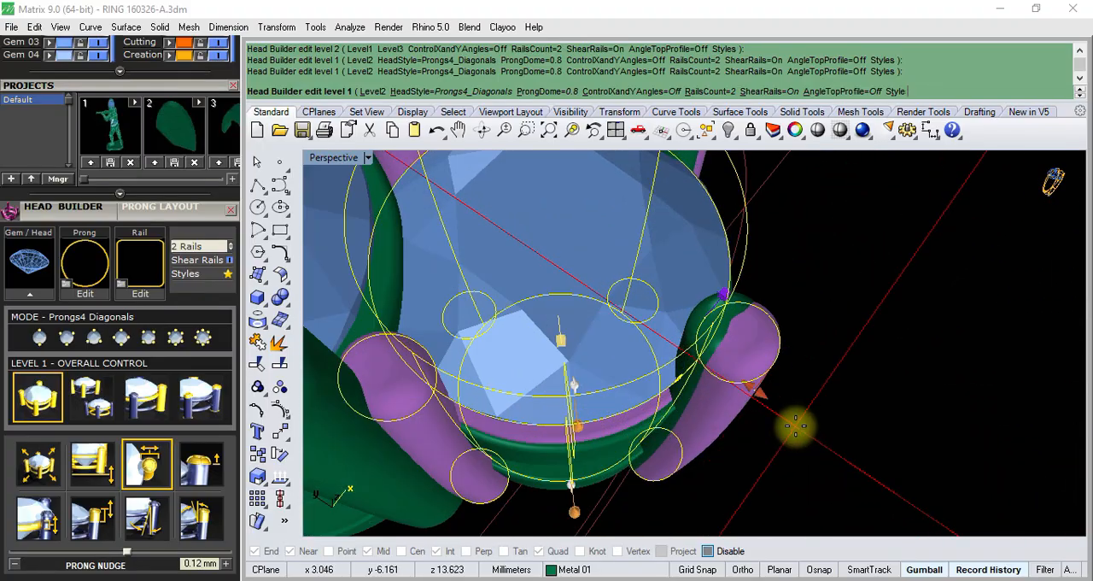
- Enlarge the side head's prong size to about 0.91 mm
right_drag(795, 424, 804, 389)
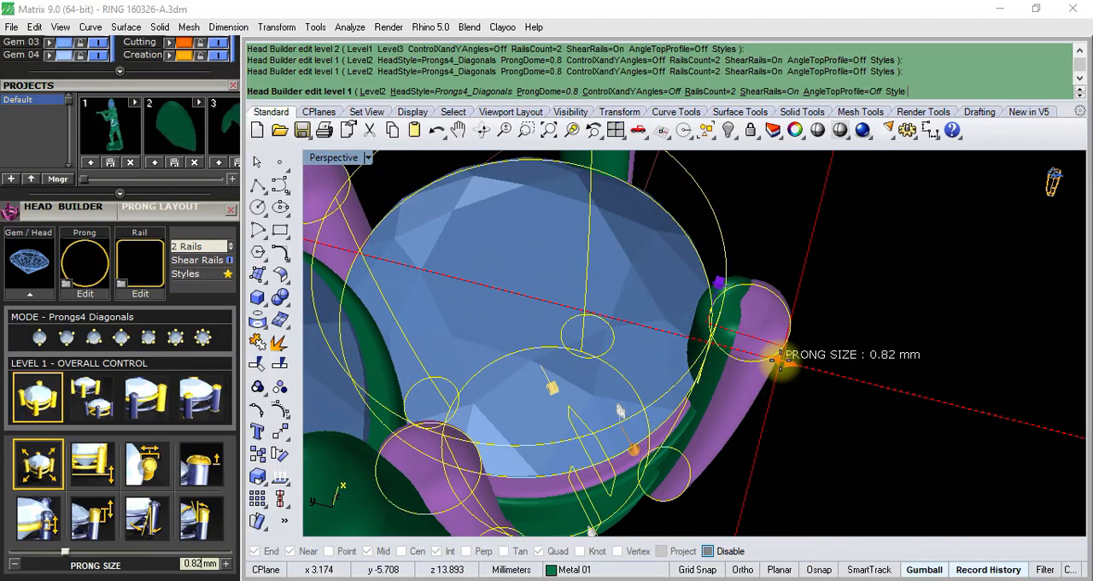
right_drag(792, 363, 824, 9)
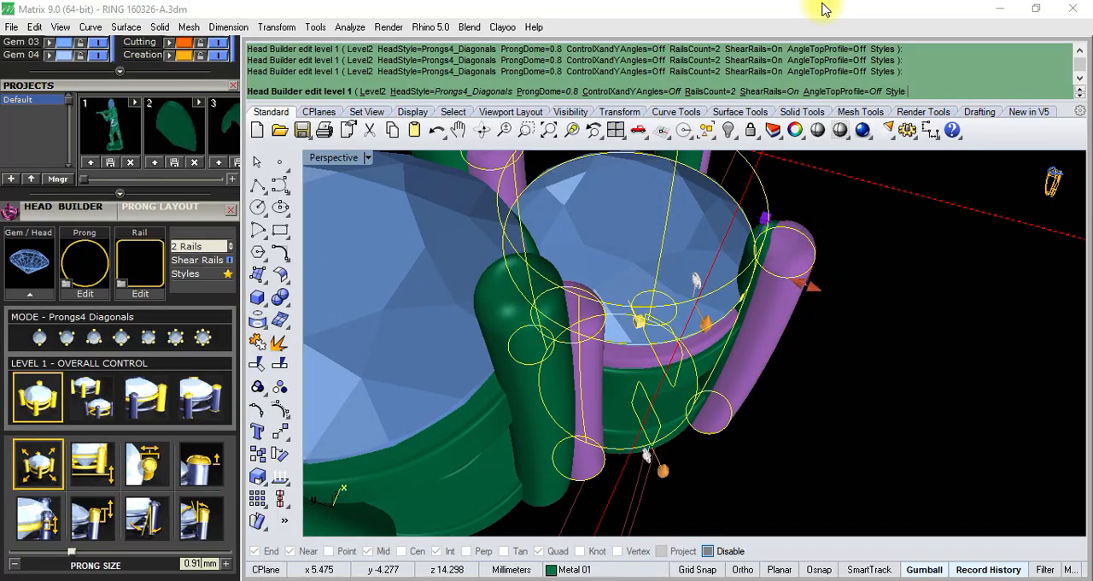
scroll(832, 284, up, 3)
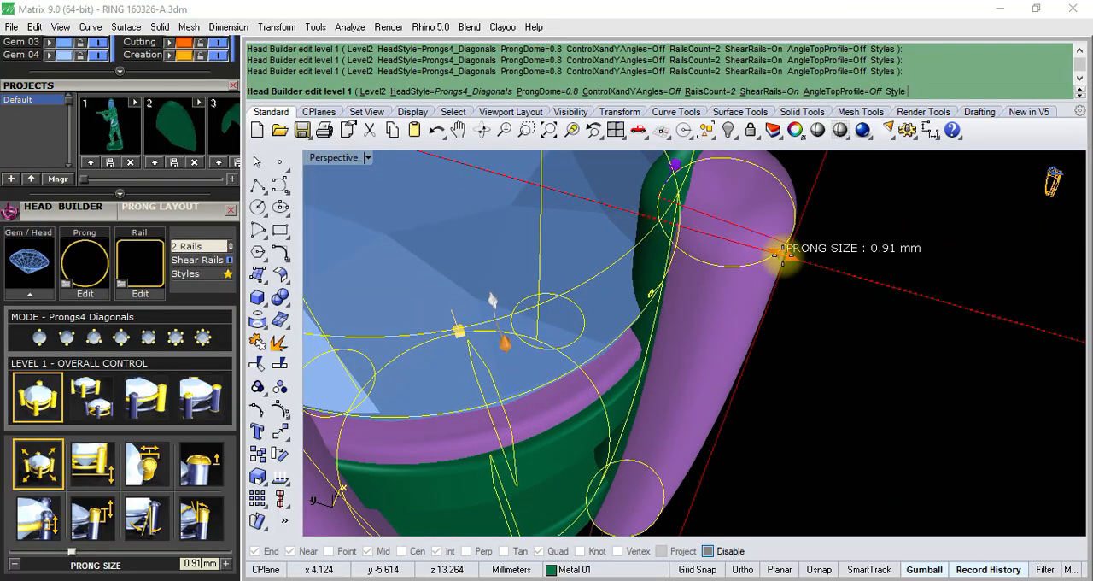
scroll(860, 247, down, 5)
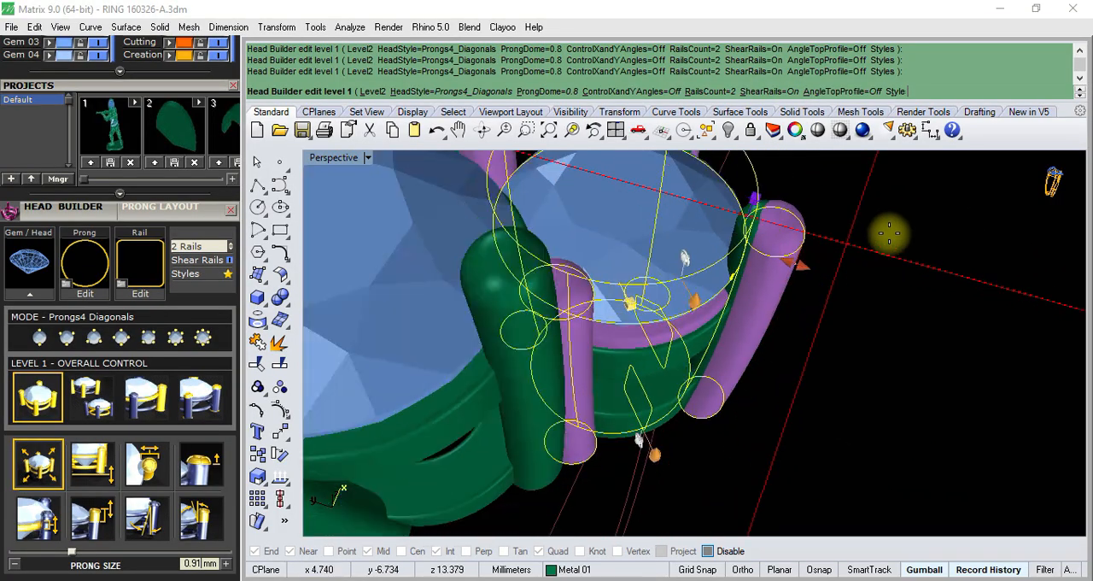
right_drag(889, 235, 741, 192)
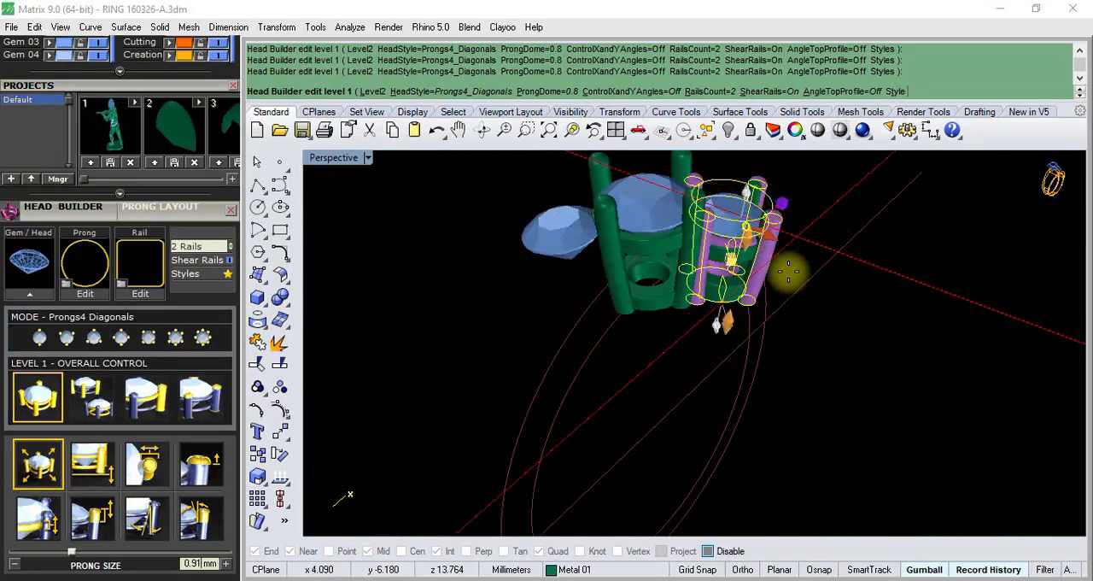
- Set the side head's head drop to about -4.31 mm, near the base of the existing heads
right_drag(788, 271, 761, 378)
scroll(764, 260, up, 8)
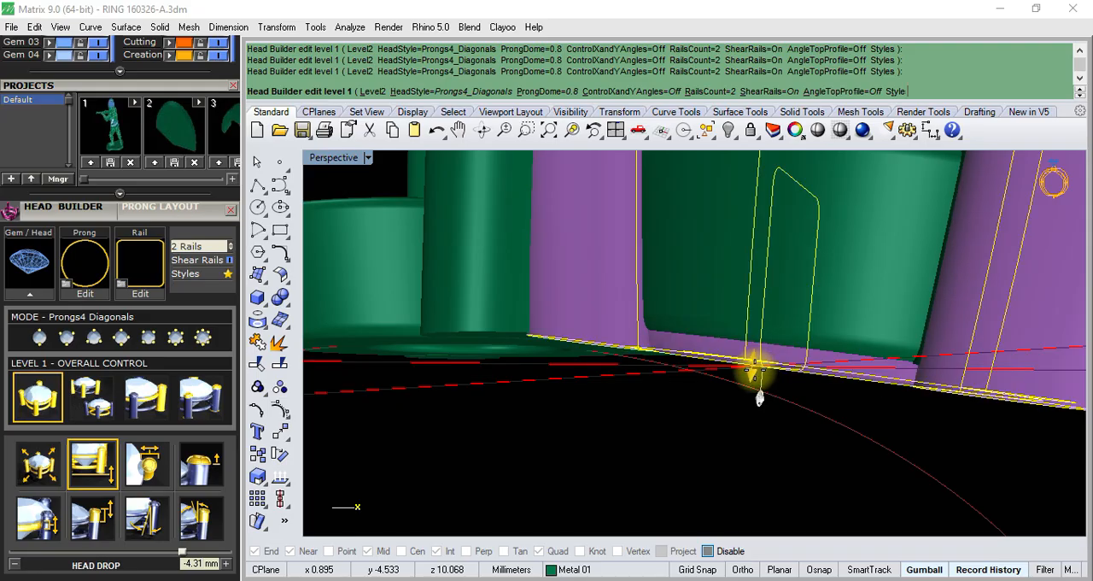
right_drag(759, 398, 665, 408)
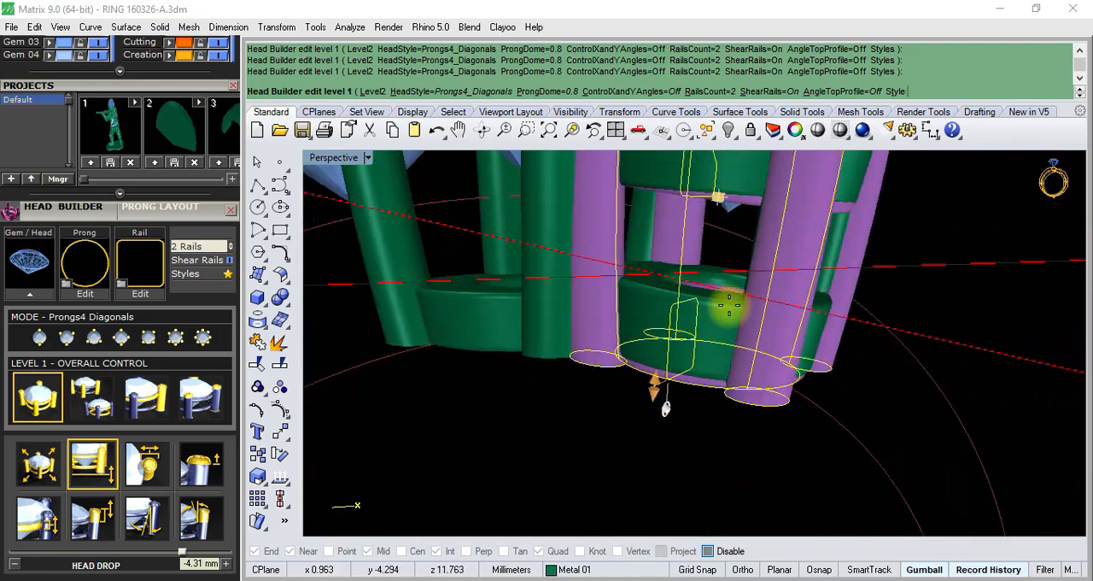
right_drag(729, 307, 705, 166)
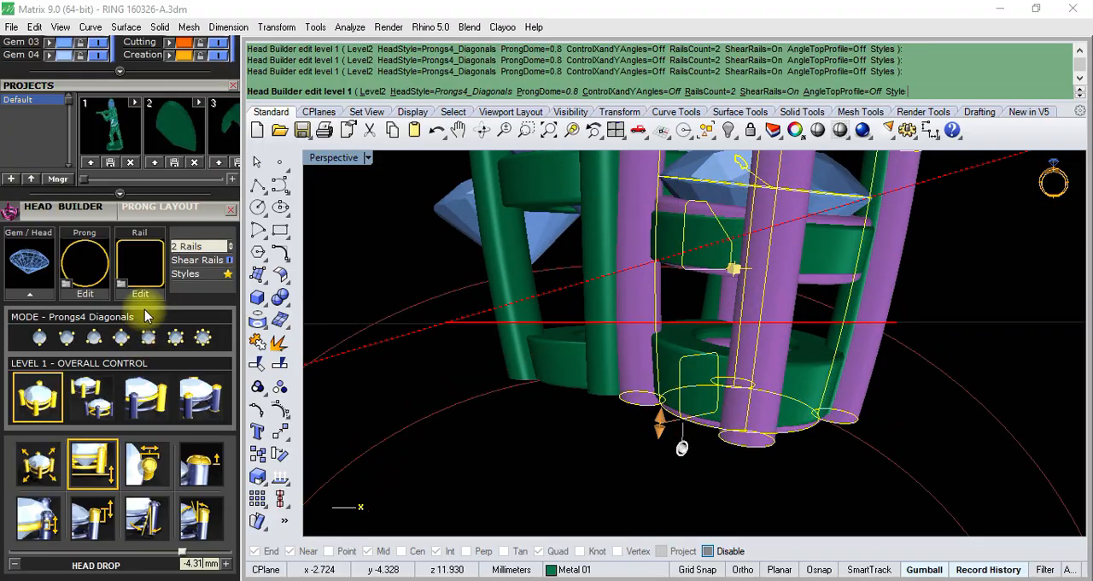
- Return to the Level 2 prongs and rails controls and set the side head's upper rail Y size to about 1.15 mm
click(98, 416)
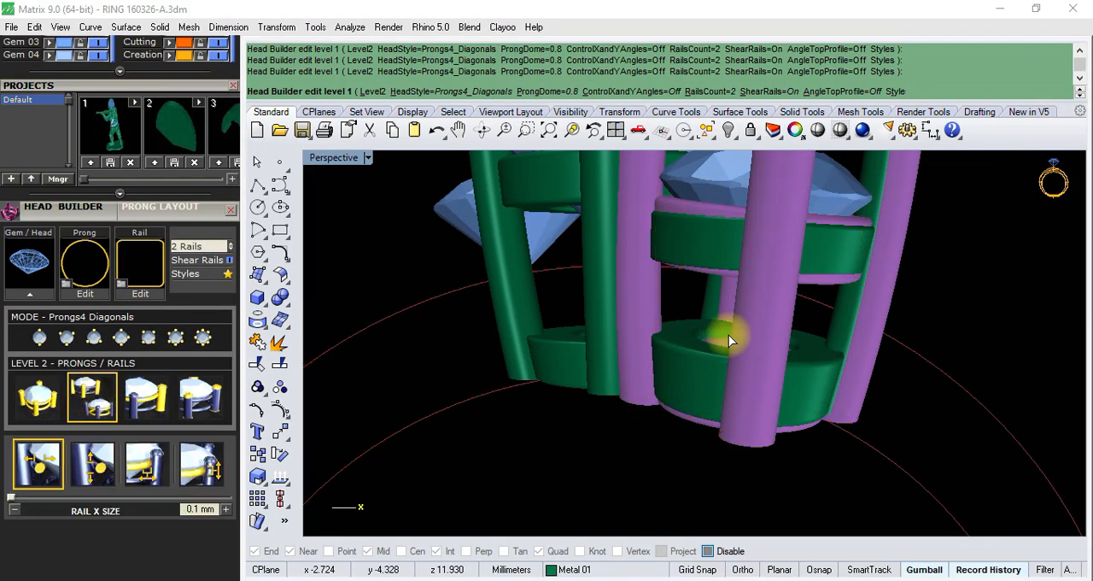
right_drag(724, 333, 807, 384)
scroll(722, 344, up, 8)
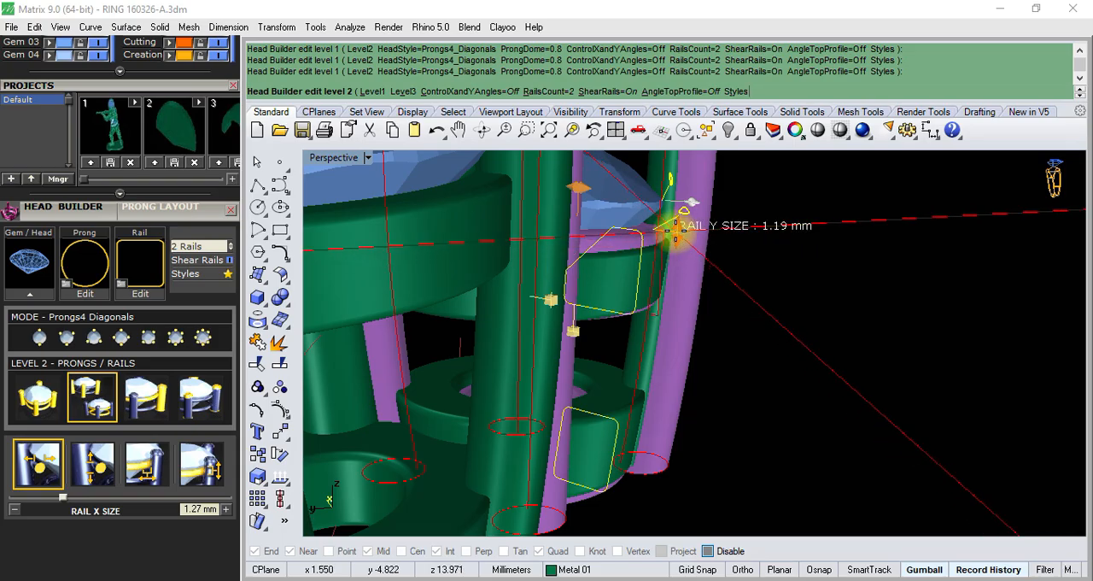
scroll(674, 228, up, 2)
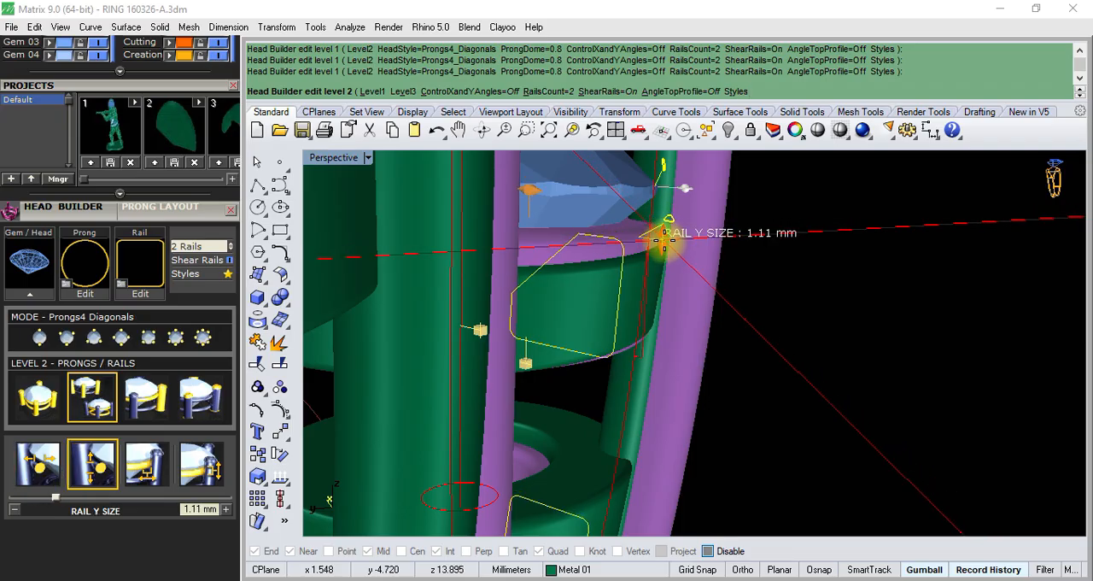
click(677, 234)
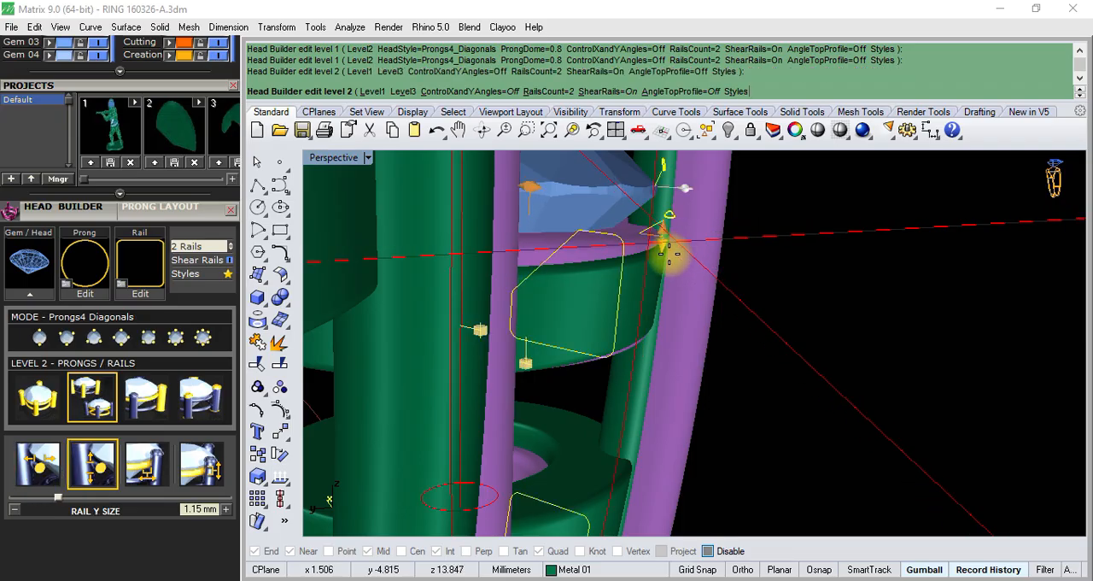
scroll(855, 329, down, 6)
right_drag(857, 350, 500, 288)
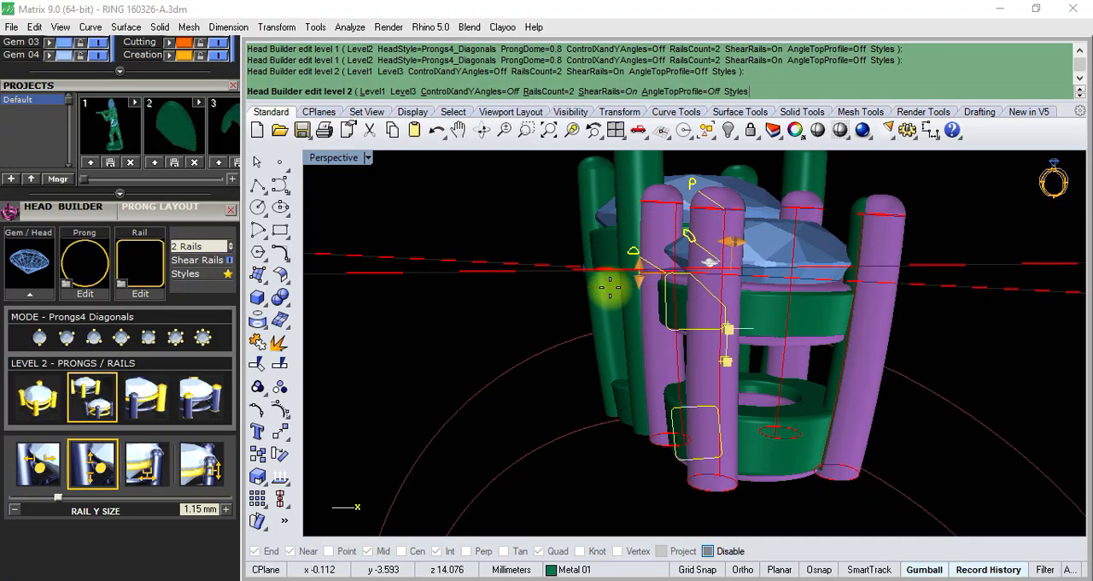
- Set the side head's upper rail X size to about 0.81 mm
mouse_move(606, 288)
right_down()
mouse_move(636, 301)
mouse_move(588, 264)
mouse_move(614, 240)
mouse_move(624, 292)
mouse_move(599, 288)
right_up()
scroll(863, 261, up, 4)
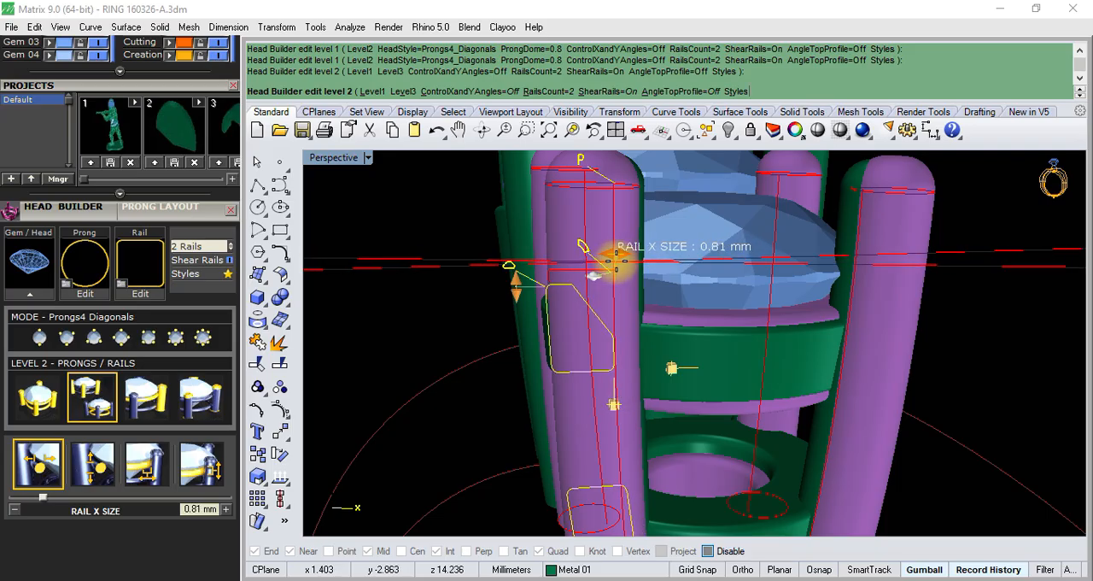
scroll(616, 261, down, 4)
right_drag(617, 263, 646, 289)
- Set the side head's upper rail Y size to 1 mm and finish building the head
scroll(646, 288, up, 2)
scroll(573, 280, up, 3)
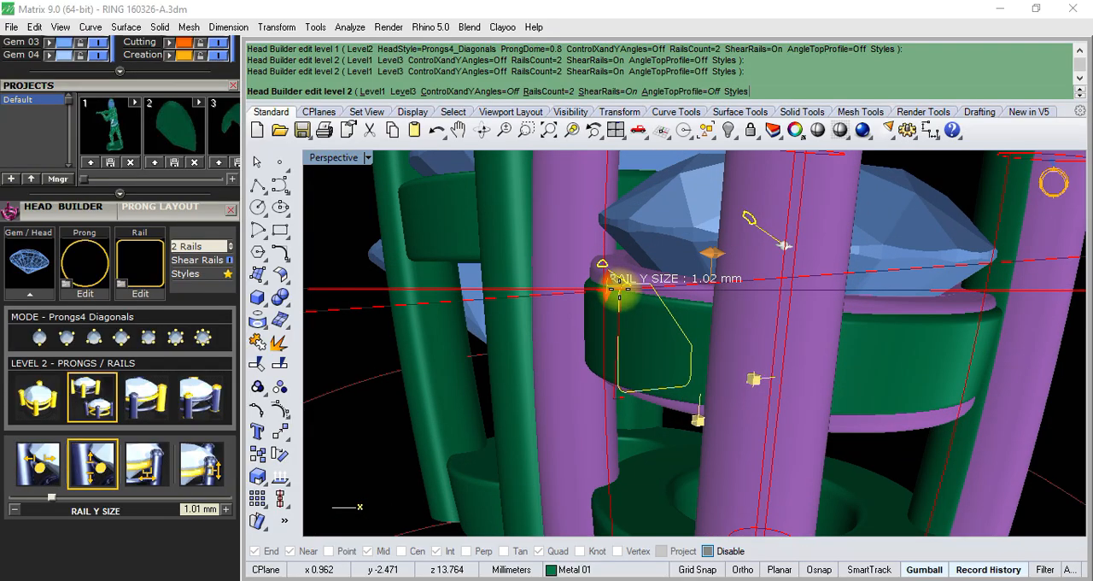
drag(620, 291, 622, 294)
scroll(622, 294, down, 4)
right_drag(692, 327, 744, 365)
scroll(708, 359, up, 3)
scroll(763, 378, down, 3)
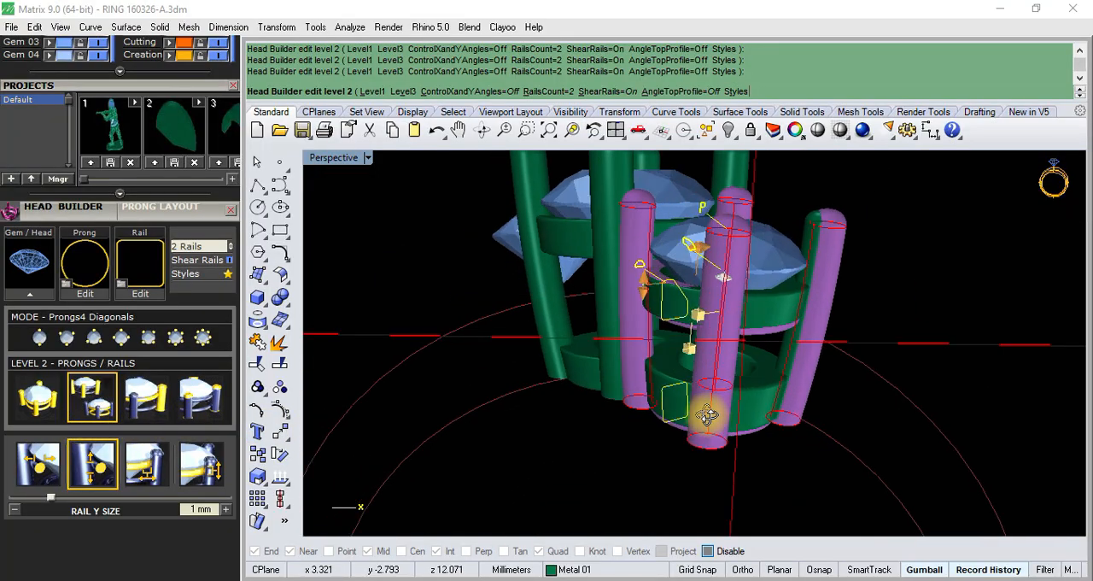
right_drag(603, 386, 814, 395)
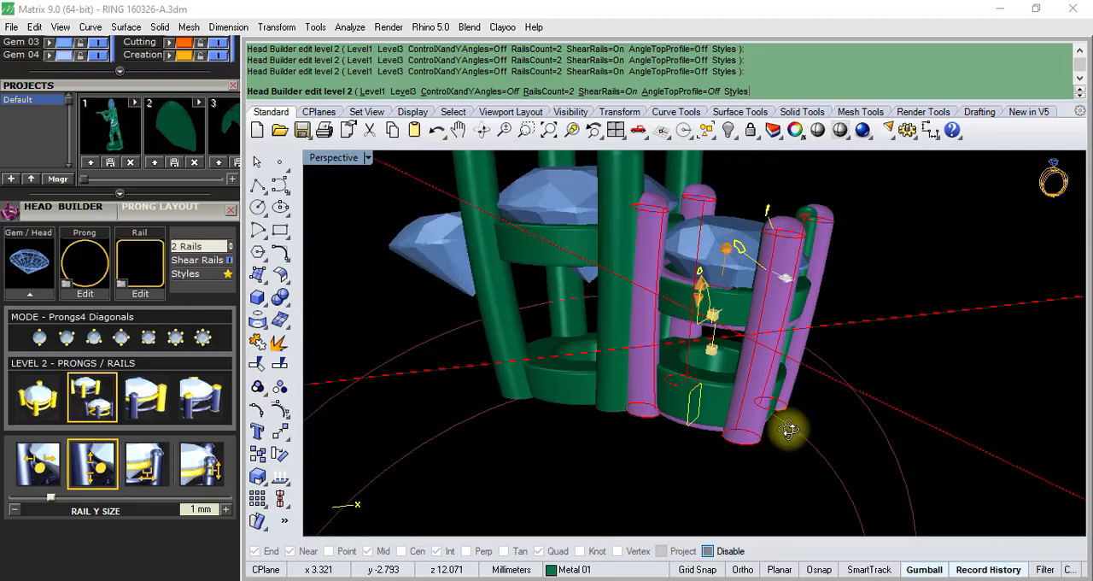
right_drag(789, 431, 730, 293)
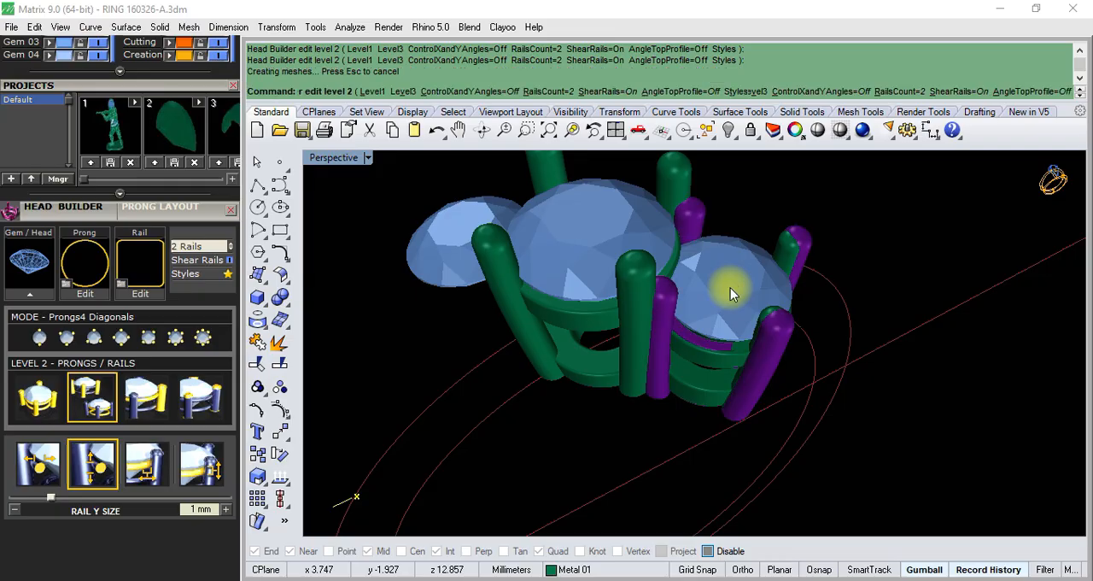
- Delete the old green head group overlapping the new purple head on the side gem
click(670, 354)
scroll(690, 379, up, 8)
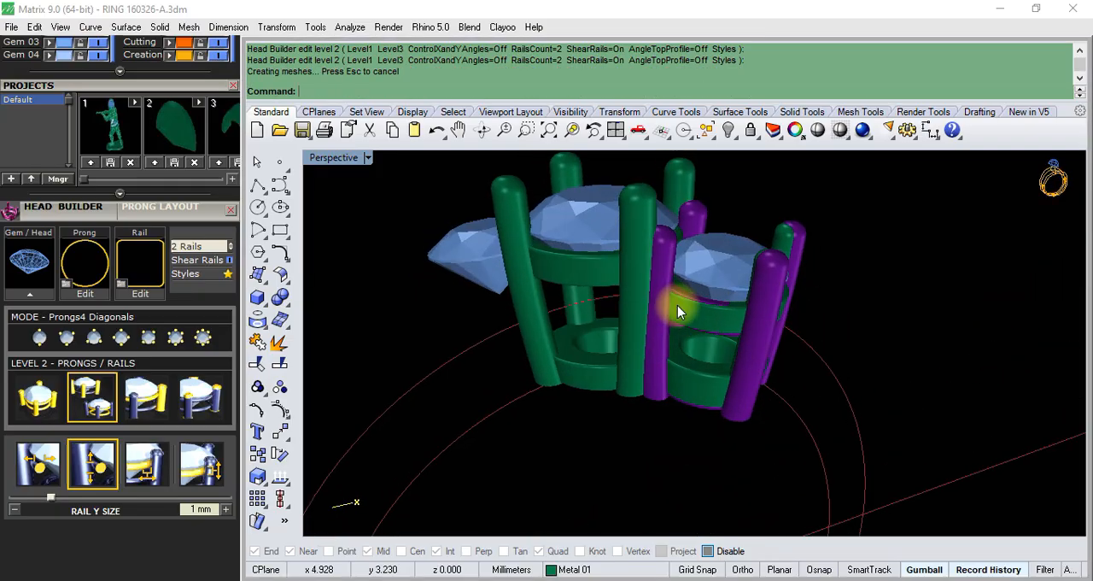
click(713, 322)
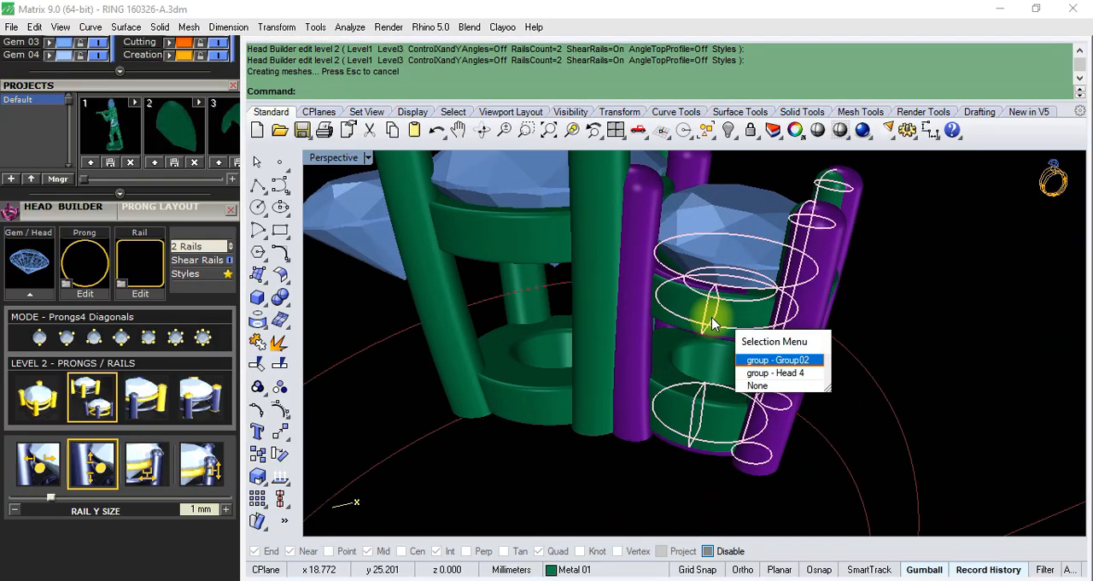
right_click(713, 321)
key(Delete)
scroll(709, 334, down, 7)
right_drag(708, 342, 721, 249)
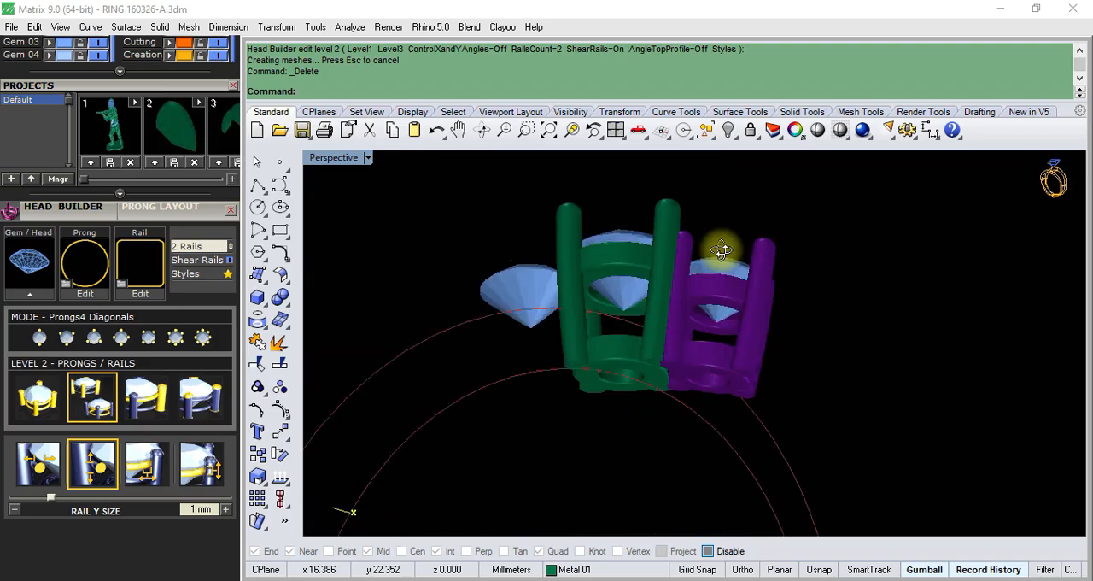
- Move the new side head to the Metal 01 layer and save the ring file
scroll(715, 342, up, 5)
click(707, 384)
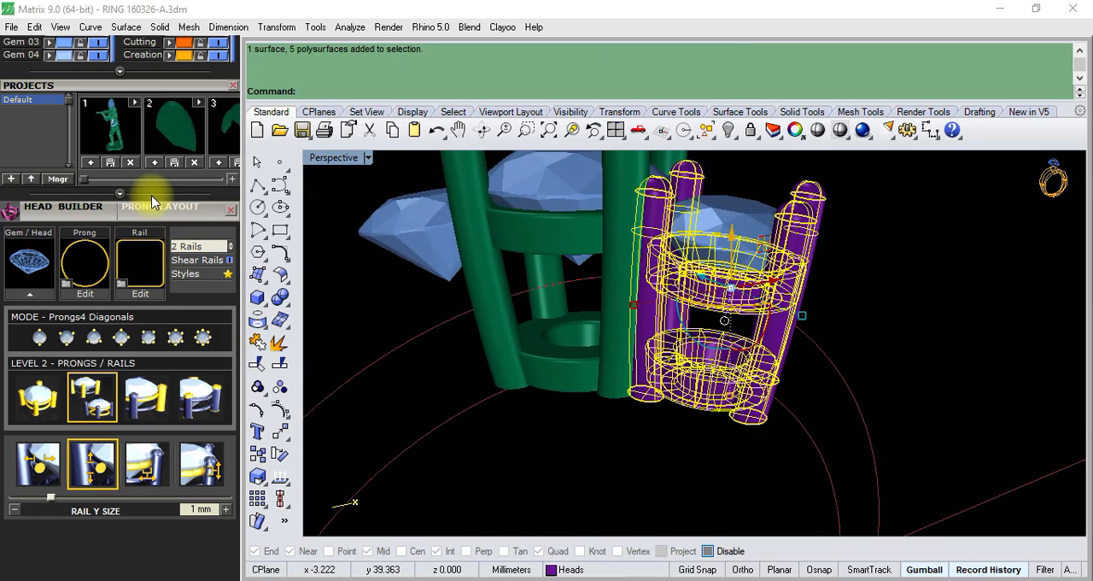
scroll(192, 209, up, 5)
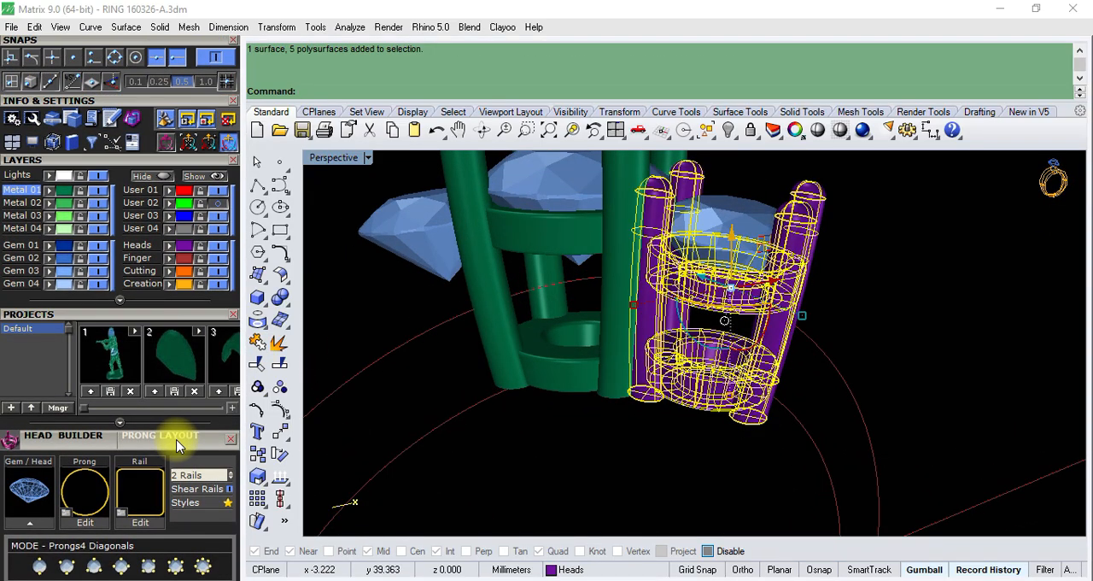
click(47, 191)
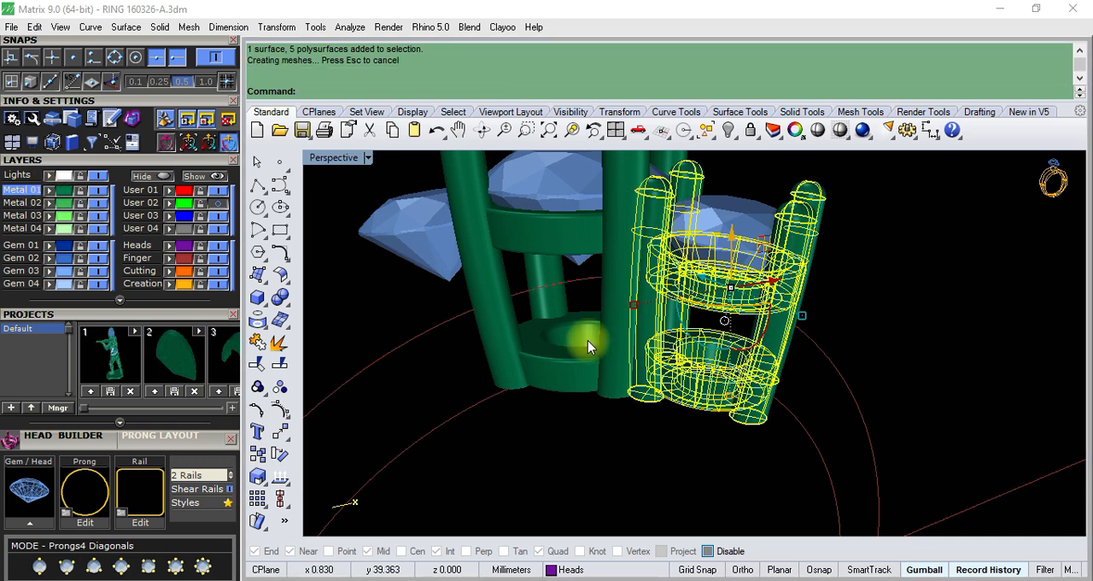
scroll(598, 338, down, 5)
click(912, 361)
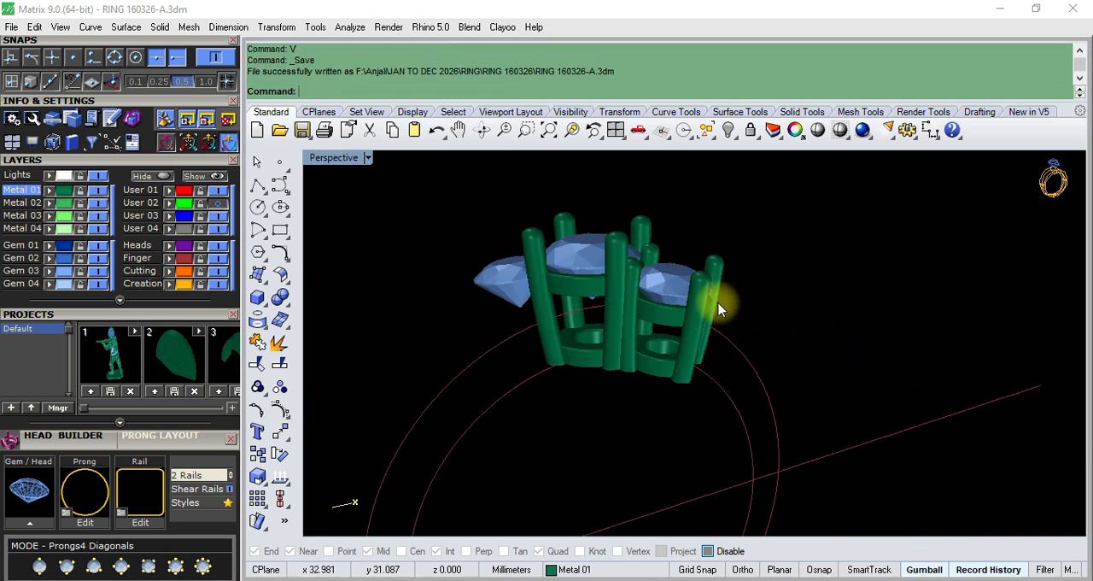
- Switch to the photo viewer to examine the prong heads in the reference photo R (2).jpeg
click(535, 580)
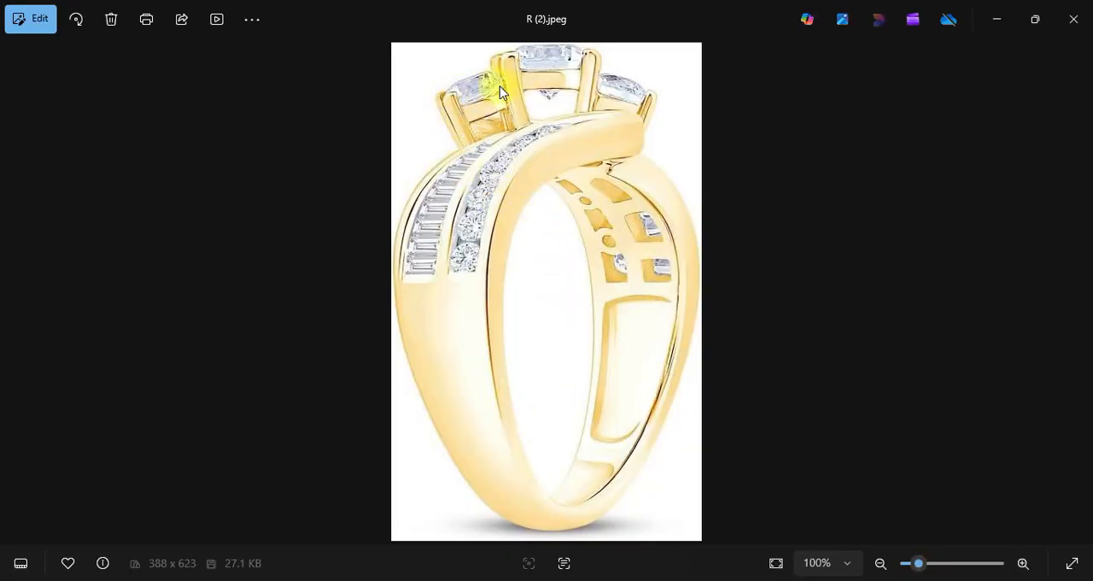
- Return to the ring model from the photo viewer and select the side prong head together with its gem
click(998, 20)
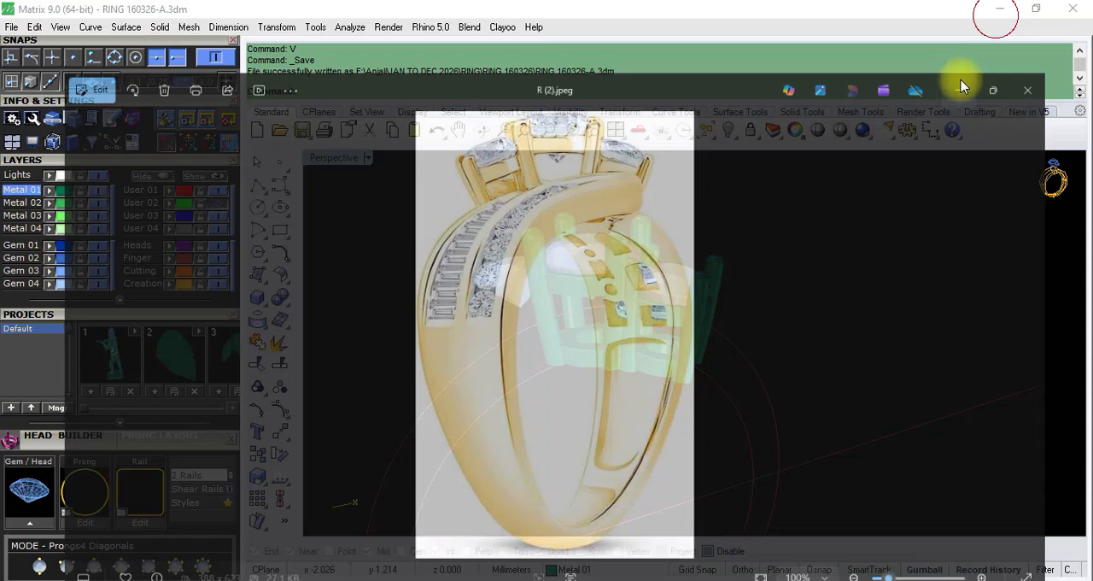
scroll(646, 263, down, 5)
right_drag(647, 263, 658, 313)
scroll(634, 278, up, 8)
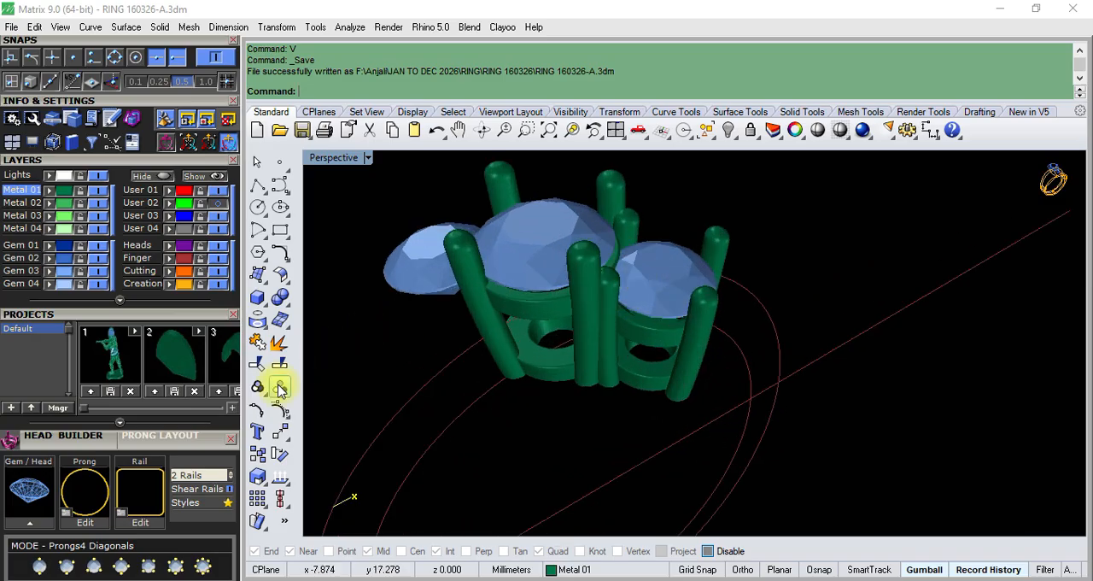
right_drag(621, 347, 702, 219)
scroll(642, 299, up, 4)
scroll(653, 292, down, 6)
scroll(642, 295, up, 3)
click(686, 274)
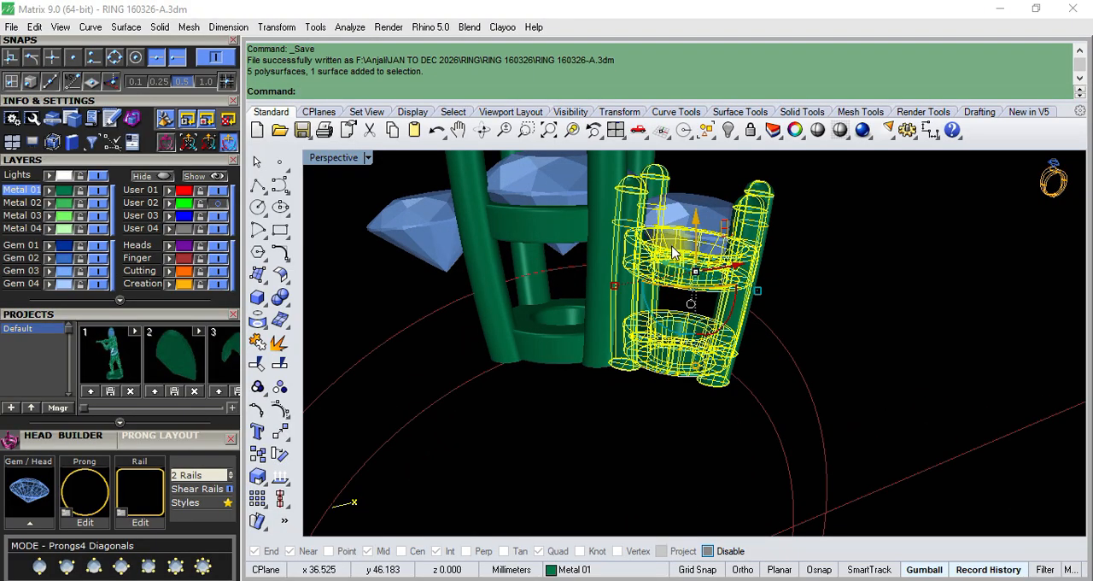
scroll(672, 252, up, 2)
shift+click(707, 187)
scroll(690, 271, down, 3)
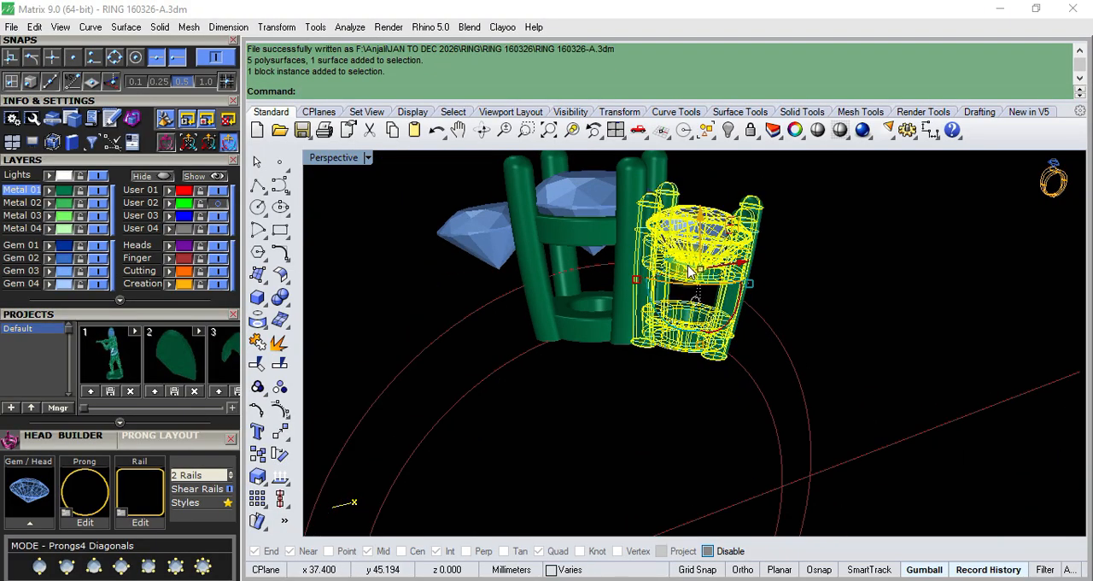
- In the Top view, draw a diagonal polyline about 13.5 mm long from the origin out past the side gem
key(ctrl+F1)
scroll(689, 360, up, 4)
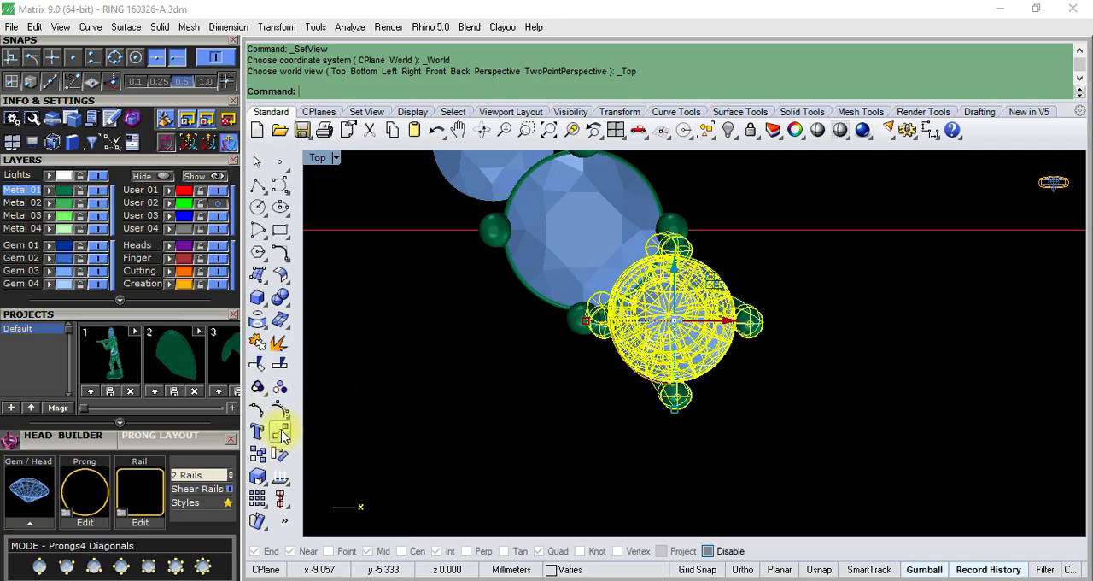
scroll(654, 374, up, 5)
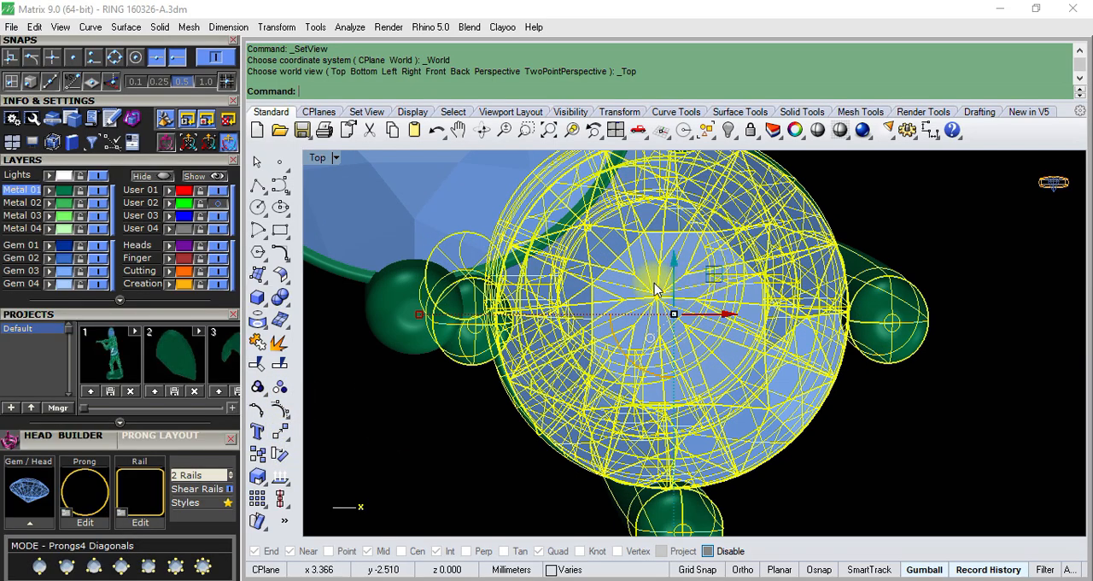
click(257, 184)
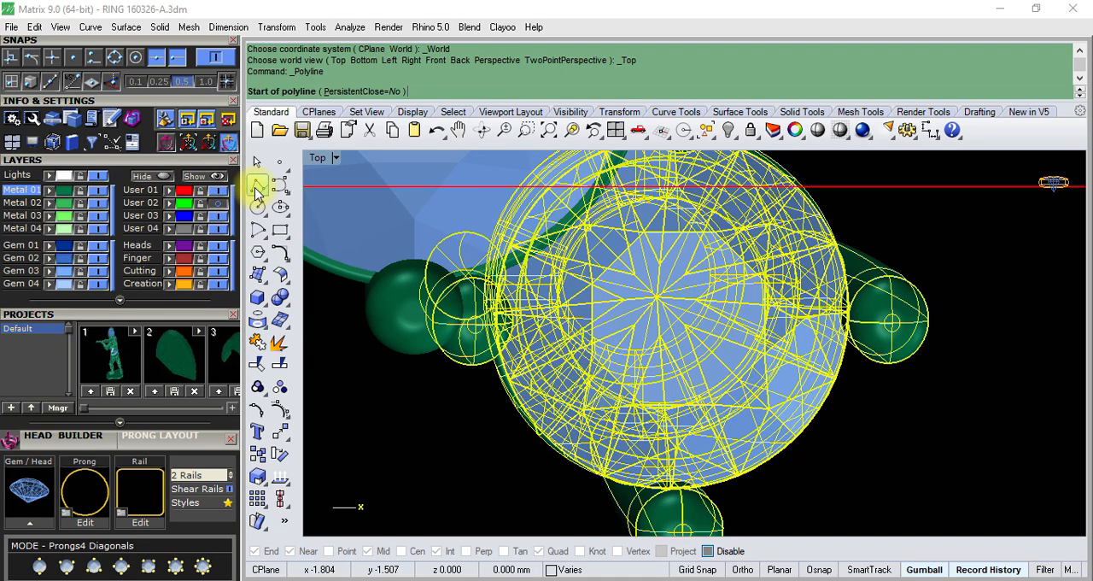
key(Return)
scroll(651, 281, down, 6)
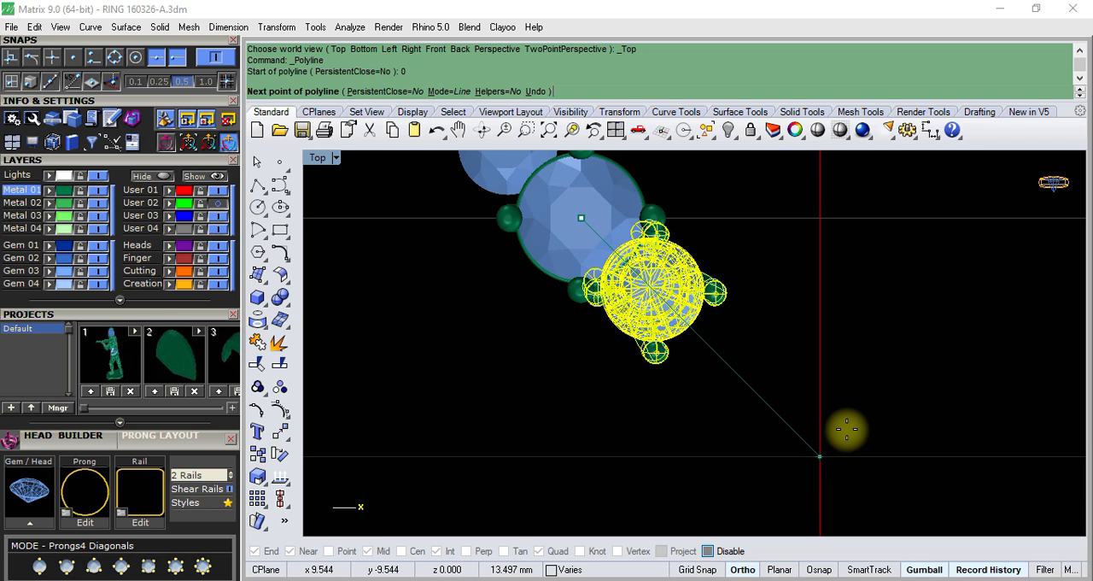
click(820, 456)
key(Return)
- Turn on object snaps and move the side gem and its head about 0.33 mm outward along the diagonal line
scroll(709, 309, up, 2)
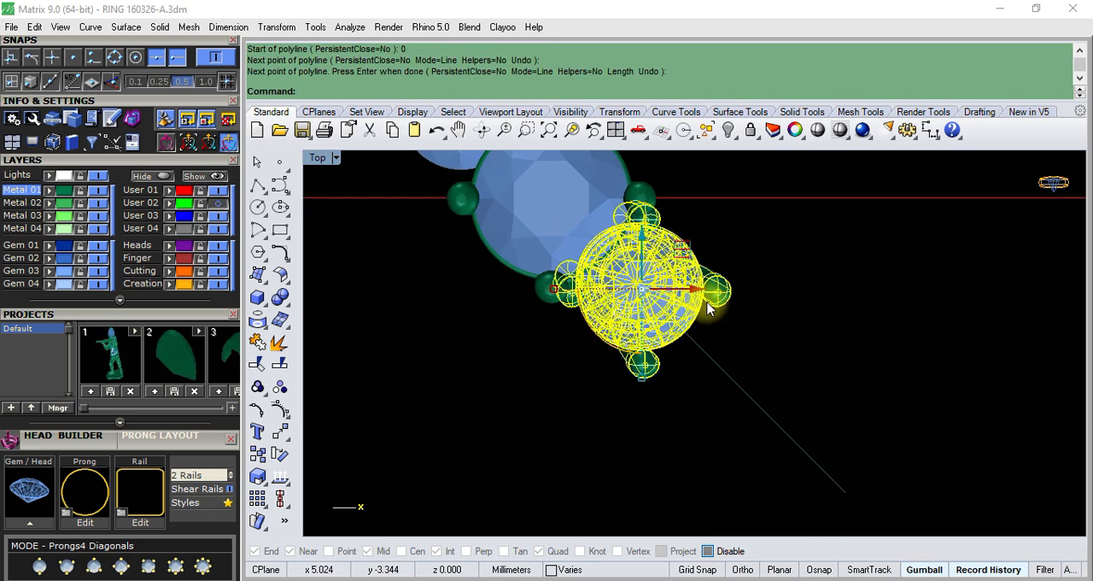
text(M)
key(Return)
scroll(692, 342, up, 2)
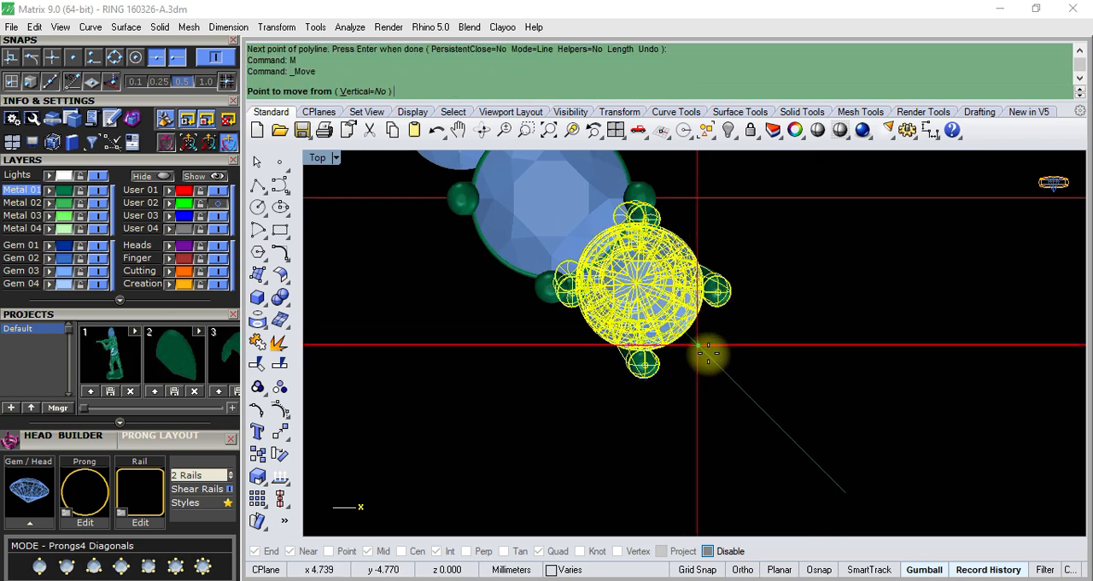
click(708, 551)
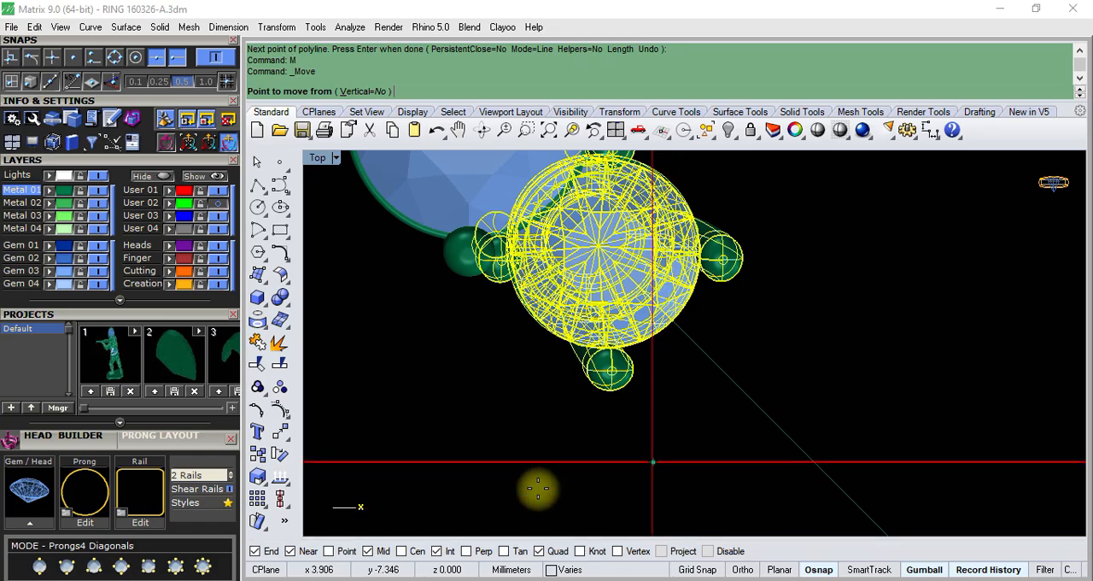
scroll(700, 346, up, 1)
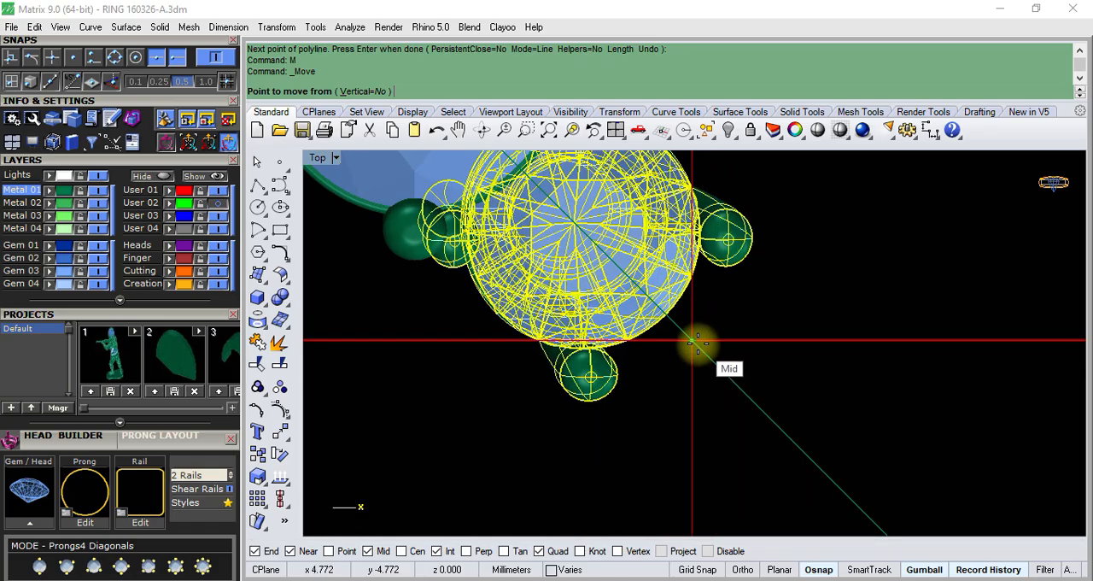
click(697, 343)
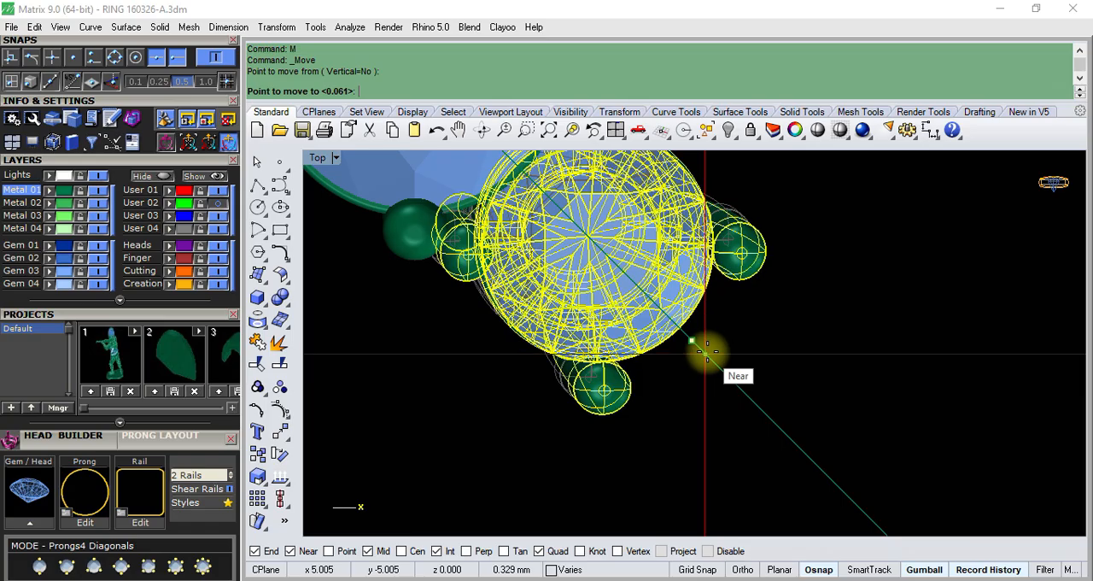
click(707, 351)
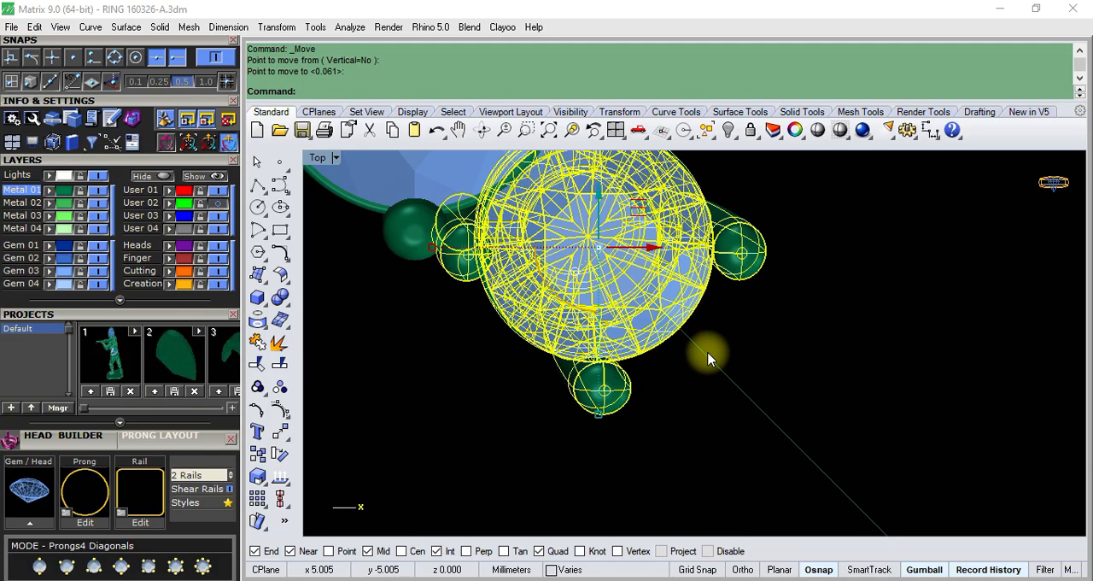
- Check the side head's position in the Perspective view and undo the last move
key(ctrl+F4)
right_drag(643, 327, 725, 359)
scroll(662, 309, up, 2)
key(Escape)
key(ctrl+z)
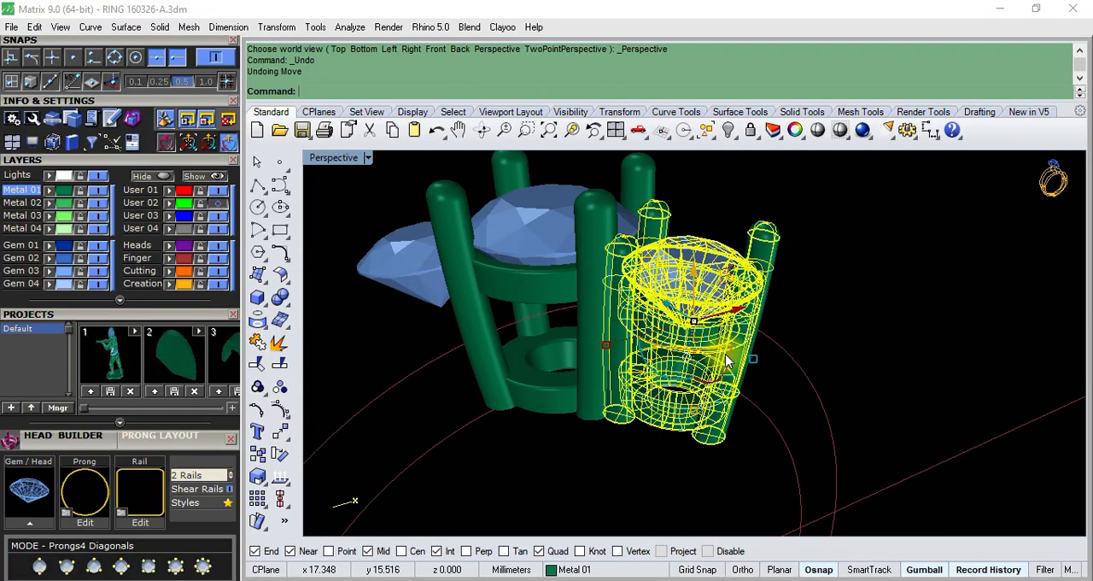
- In the Front view, select the side head with its gem and raise both slightly above the inner ring circle
key(ctrl+F2)
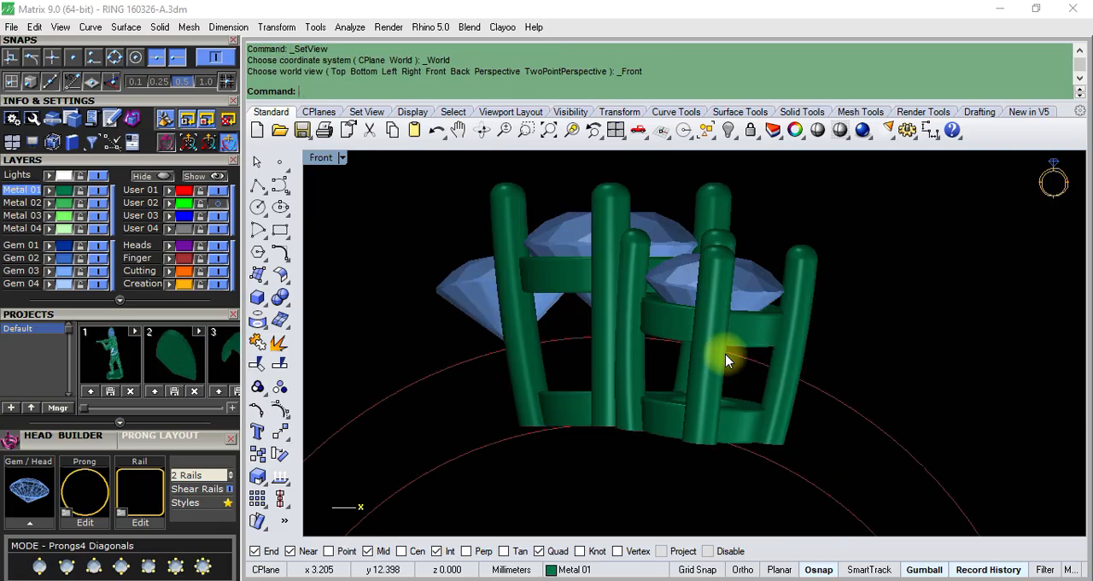
scroll(725, 360, down, 5)
scroll(693, 366, up, 8)
scroll(690, 366, down, 3)
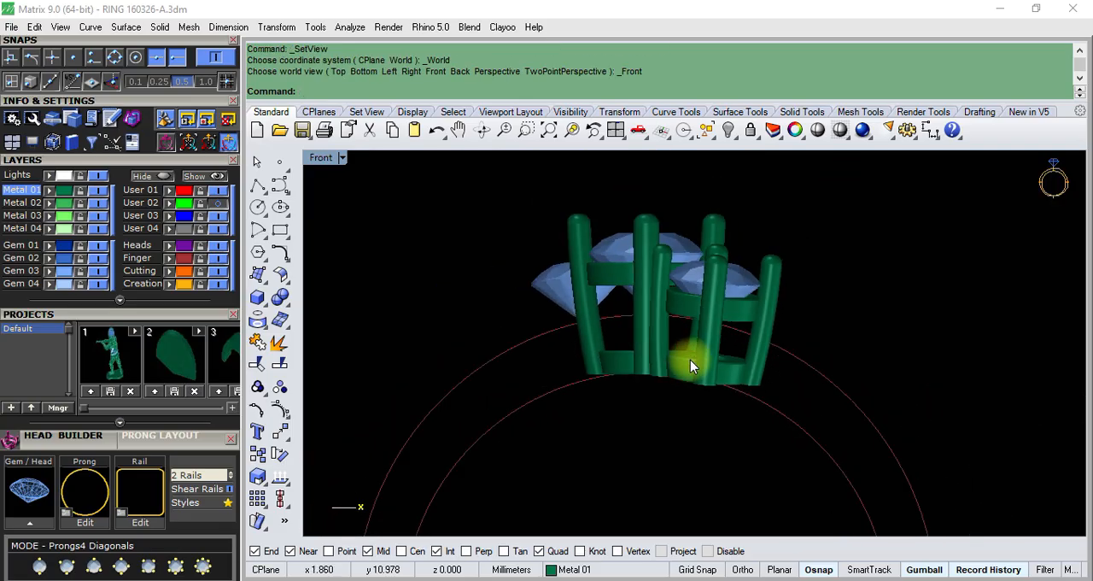
scroll(690, 285, up, 4)
scroll(693, 357, down, 3)
scroll(672, 394, up, 4)
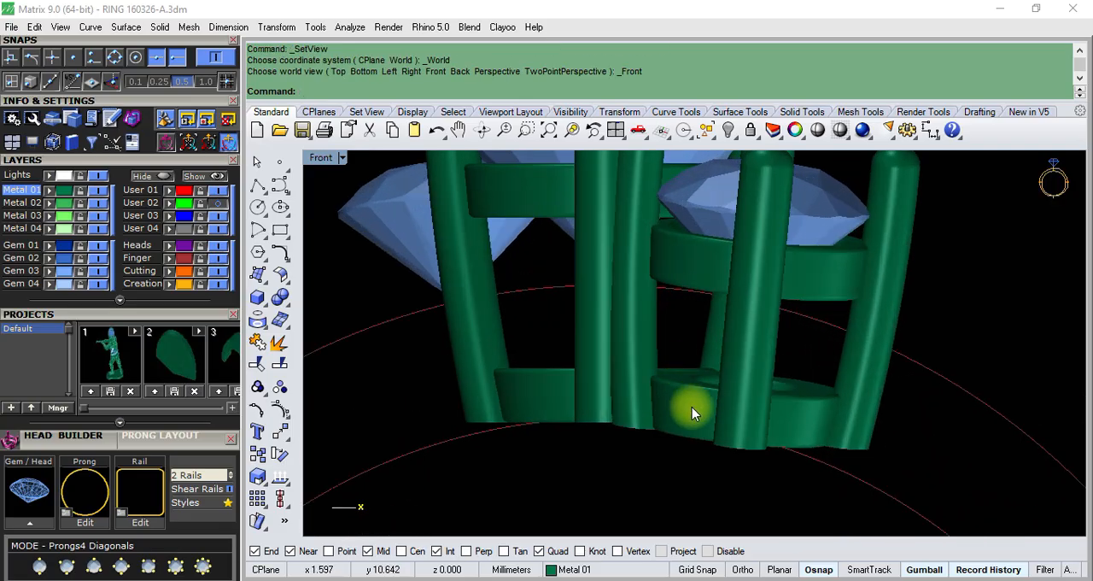
click(691, 409)
scroll(696, 342, down, 4)
scroll(708, 256, up, 2)
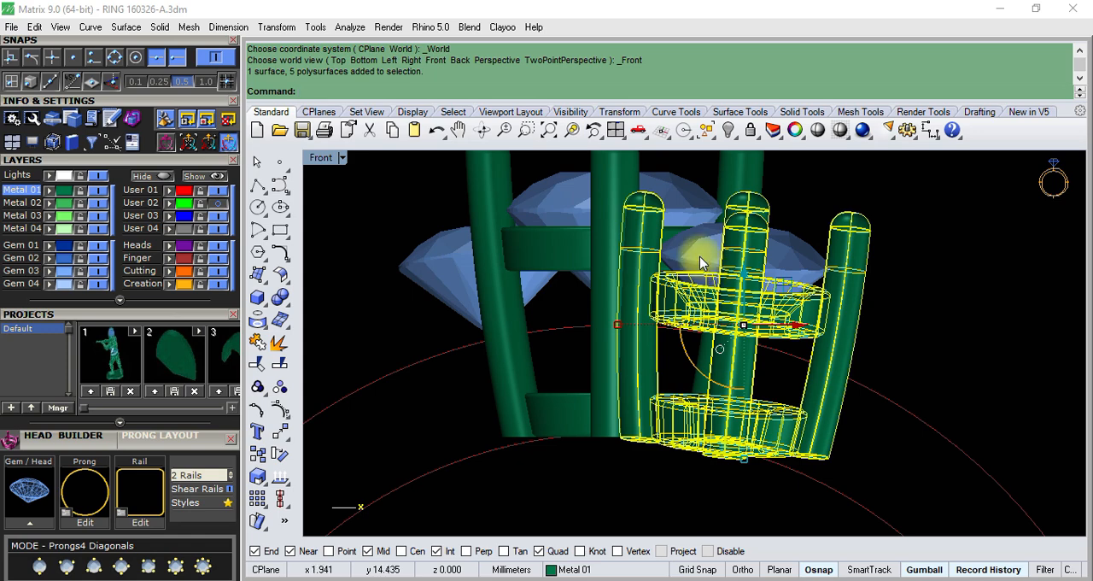
shift+click(702, 260)
scroll(725, 269, up, 2)
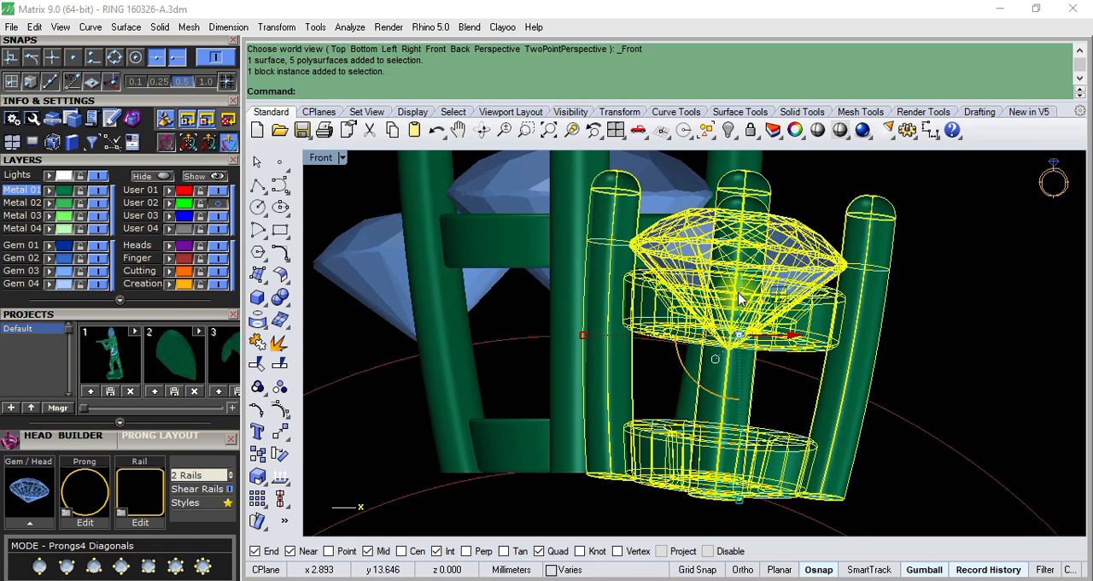
drag(734, 295, 761, 280)
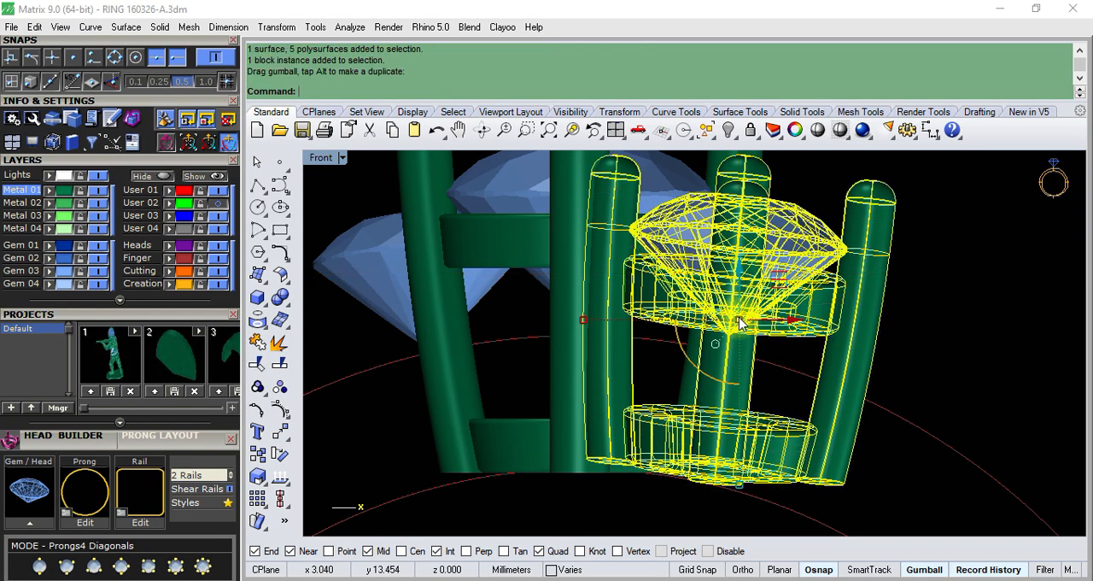
- Select the centre head with its gem and raise both slightly to sit on the inner ring circle
scroll(747, 313, down, 3)
scroll(694, 459, up, 3)
click(690, 457)
click(591, 385)
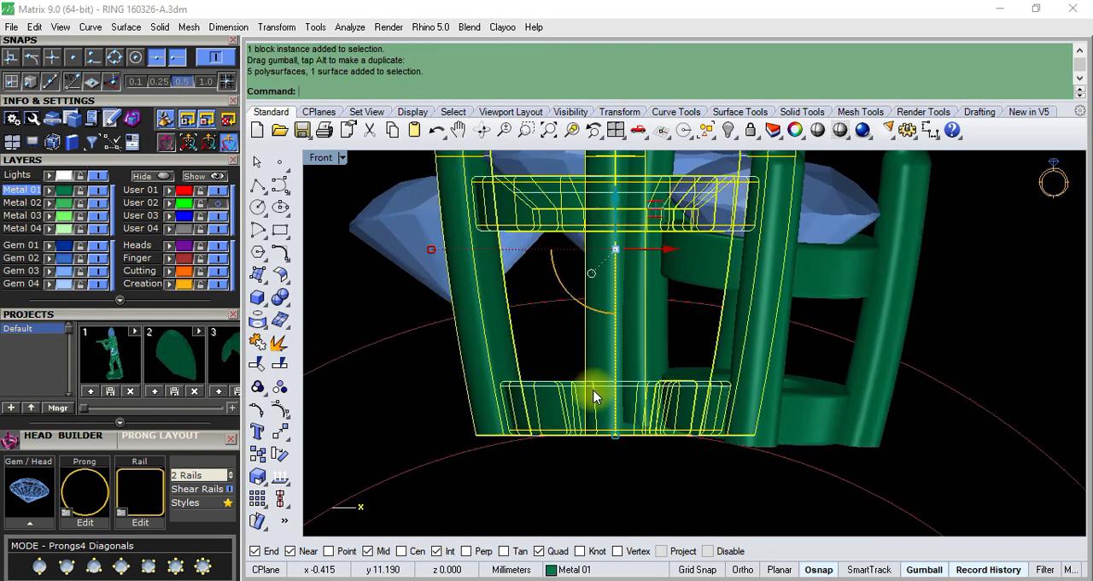
scroll(576, 285, down, 3)
shift+click(578, 250)
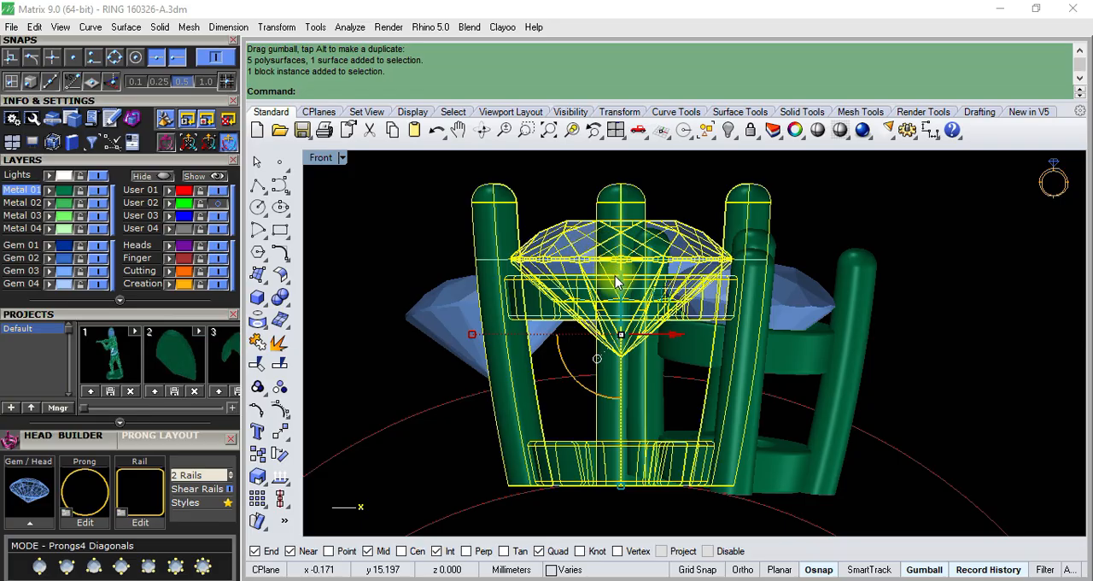
drag(625, 283, 634, 277)
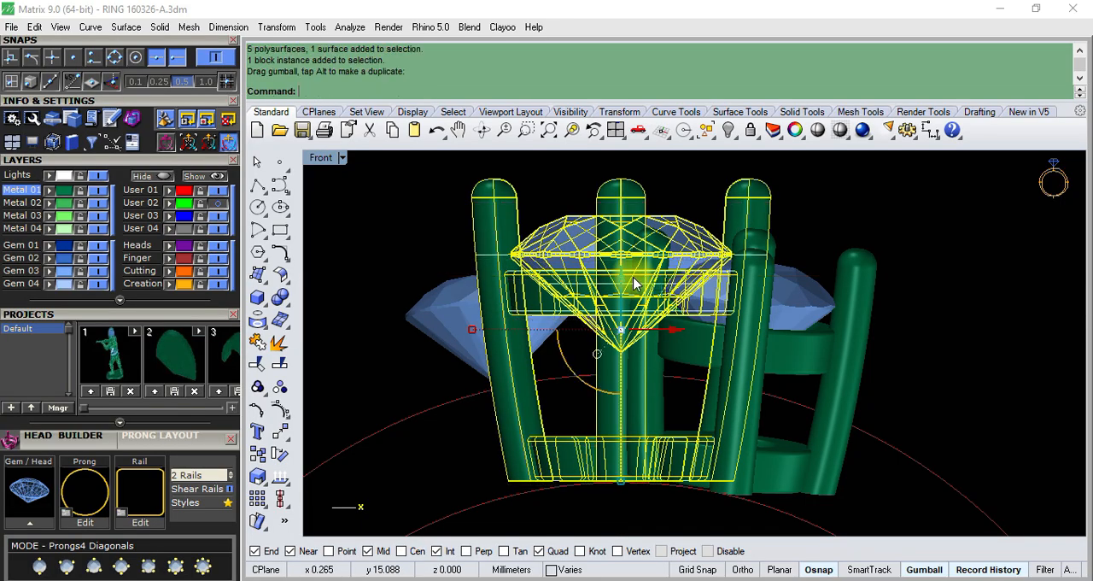
scroll(634, 278, down, 4)
key(Escape)
- Lower the side gem slightly in its prong head, leaving the head in place
scroll(670, 286, up, 5)
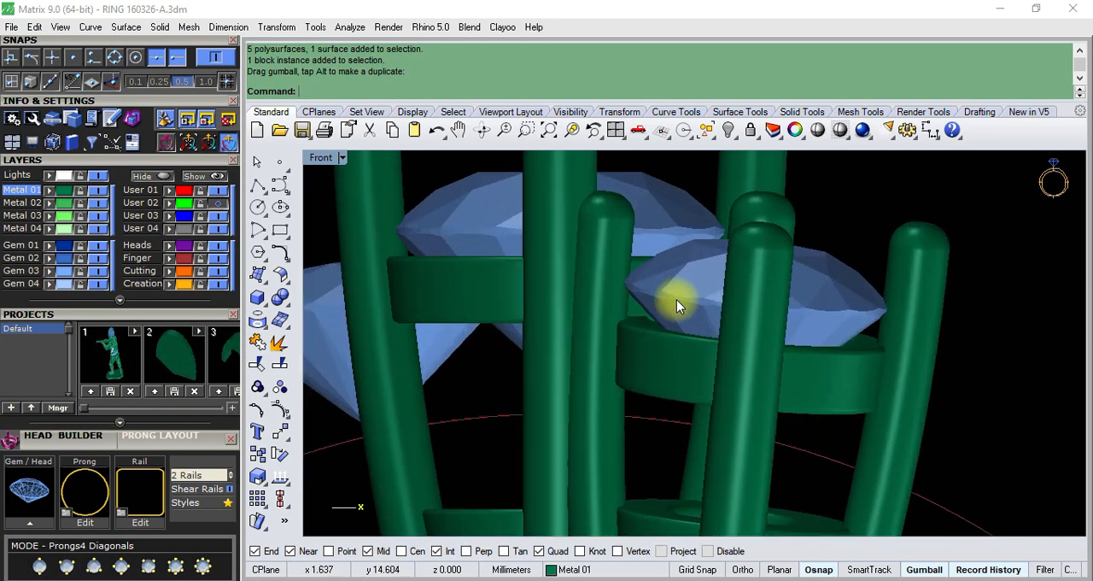
click(683, 303)
drag(756, 274, 756, 288)
scroll(679, 290, down, 2)
scroll(679, 291, down, 2)
click(863, 221)
scroll(689, 266, down, 3)
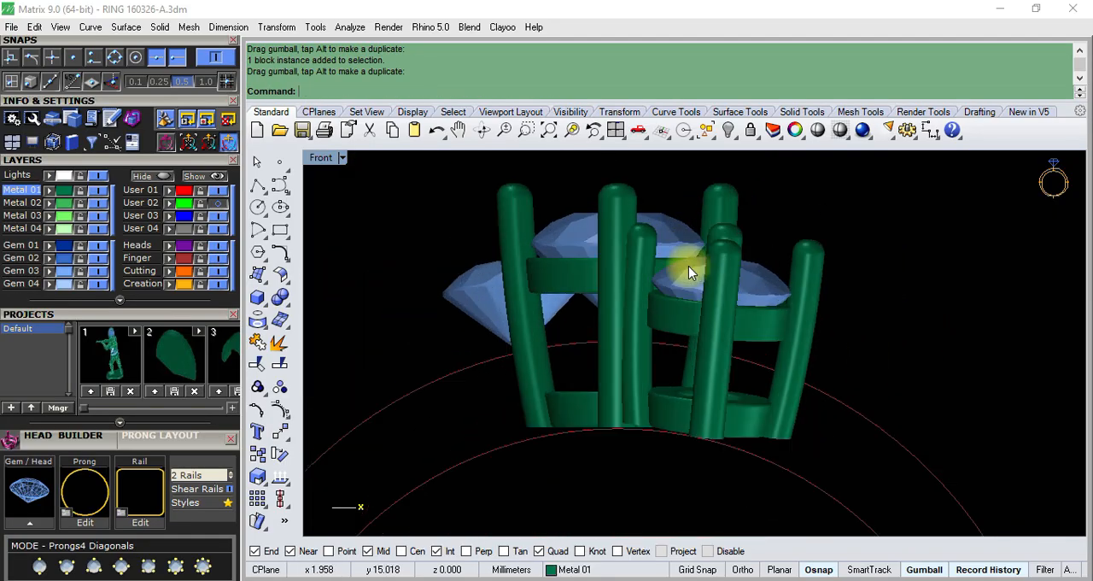
- Examine how the centre and side heads line up with their gems and the ring circles in the Front view
scroll(682, 299, down, 2)
scroll(682, 301, up, 6)
scroll(547, 244, up, 2)
scroll(504, 259, down, 4)
scroll(502, 261, up, 5)
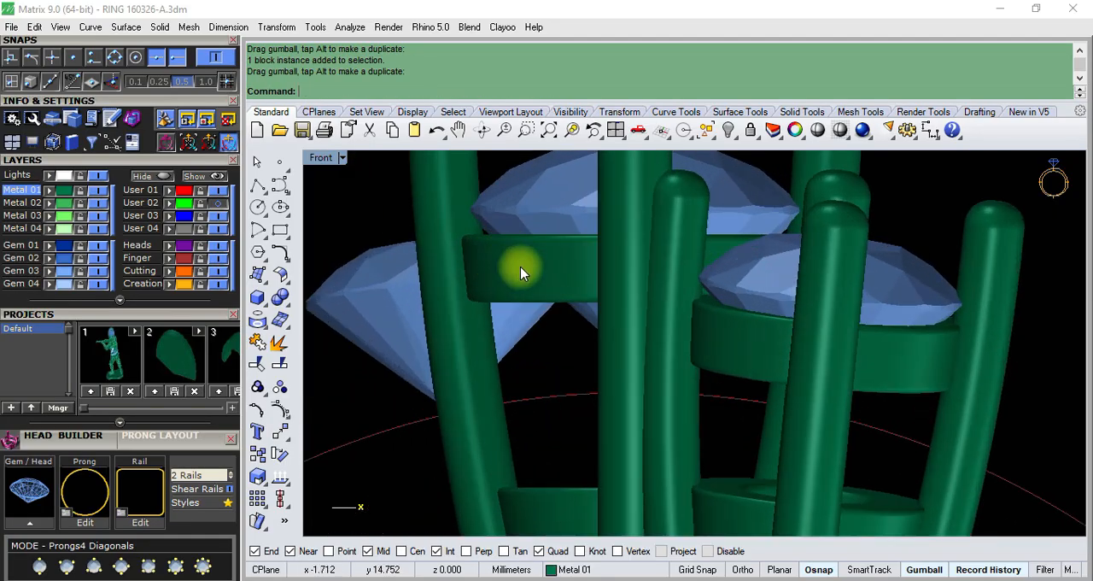
click(522, 272)
key(Escape)
scroll(538, 269, down, 5)
scroll(632, 373, down, 2)
scroll(708, 382, up, 4)
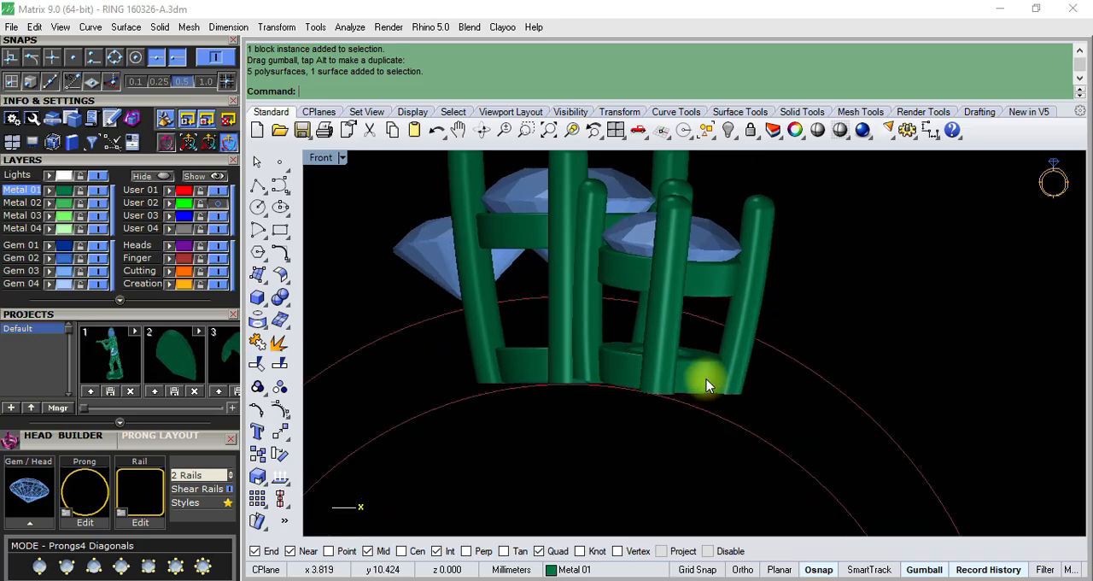
- Remove the side head's two inner prongs beside the centre head from their group and delete them
key(ctrl+F4)
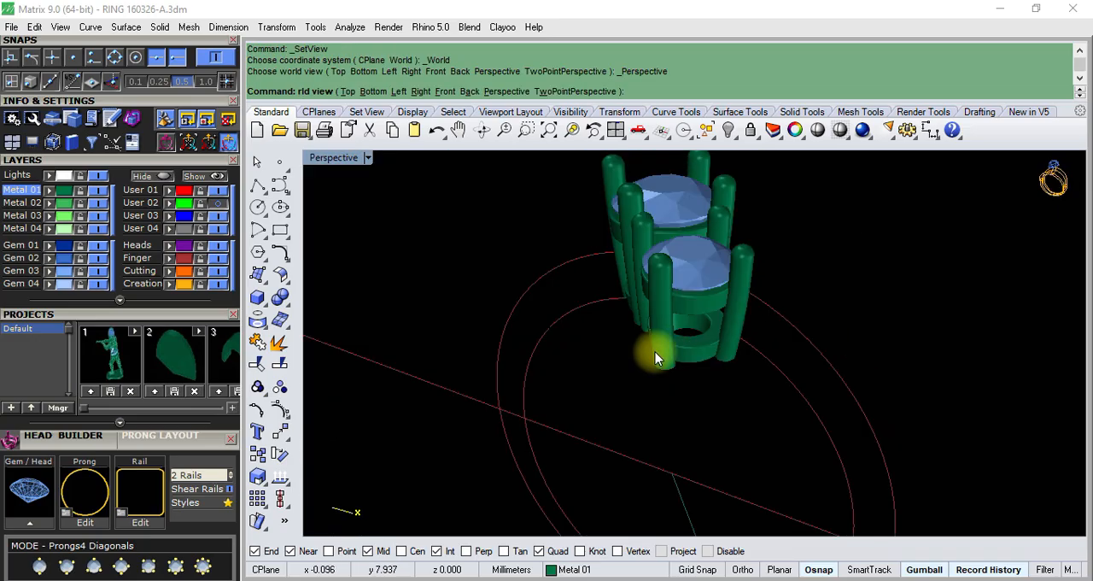
scroll(702, 304, up, 5)
right_drag(702, 305, 641, 313)
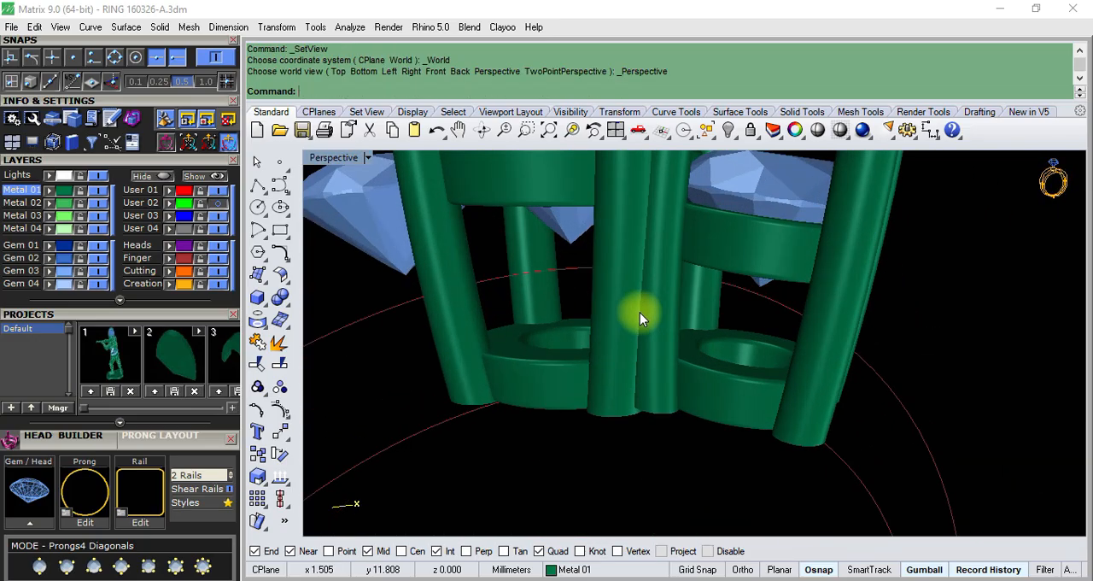
click(271, 396)
click(350, 398)
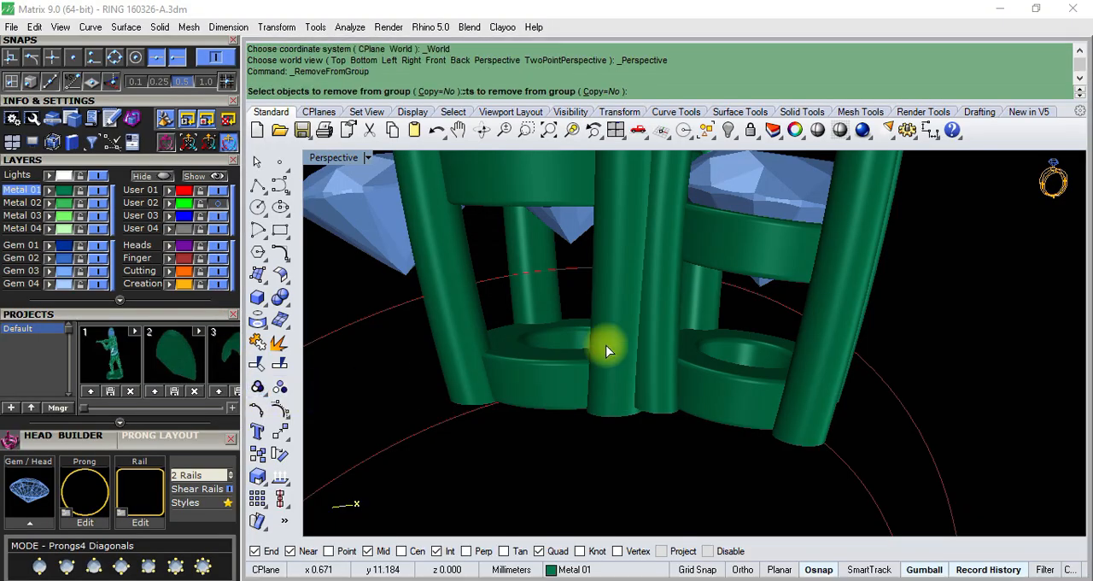
click(666, 341)
click(716, 309)
key(Return)
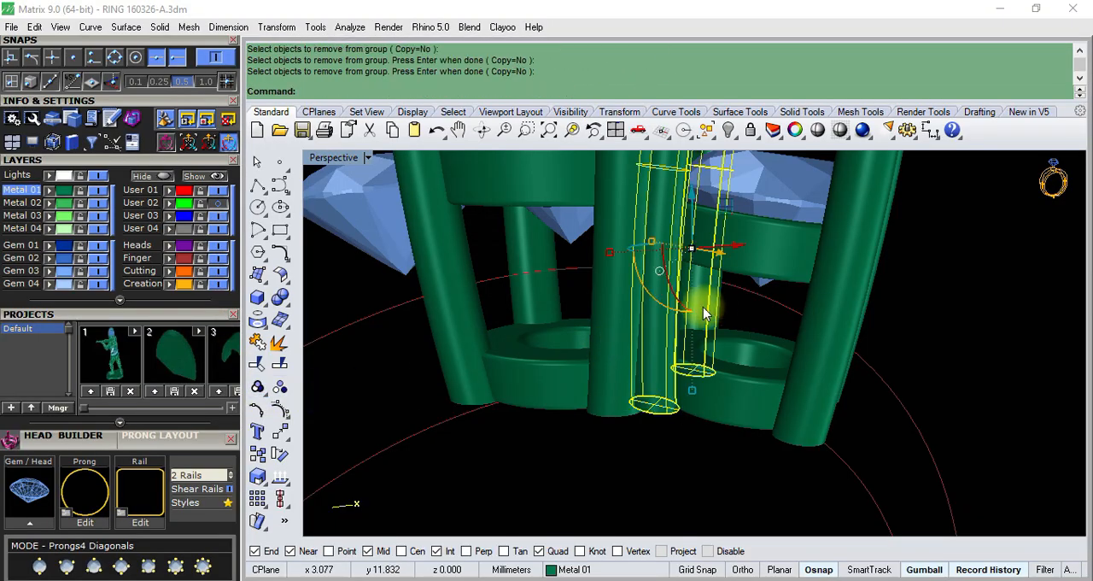
key(Delete)
- Compare the three-stone cluster's prong arrangement with the reference photo R (1).jpeg, and return to the ring model
right_drag(704, 315, 611, 391)
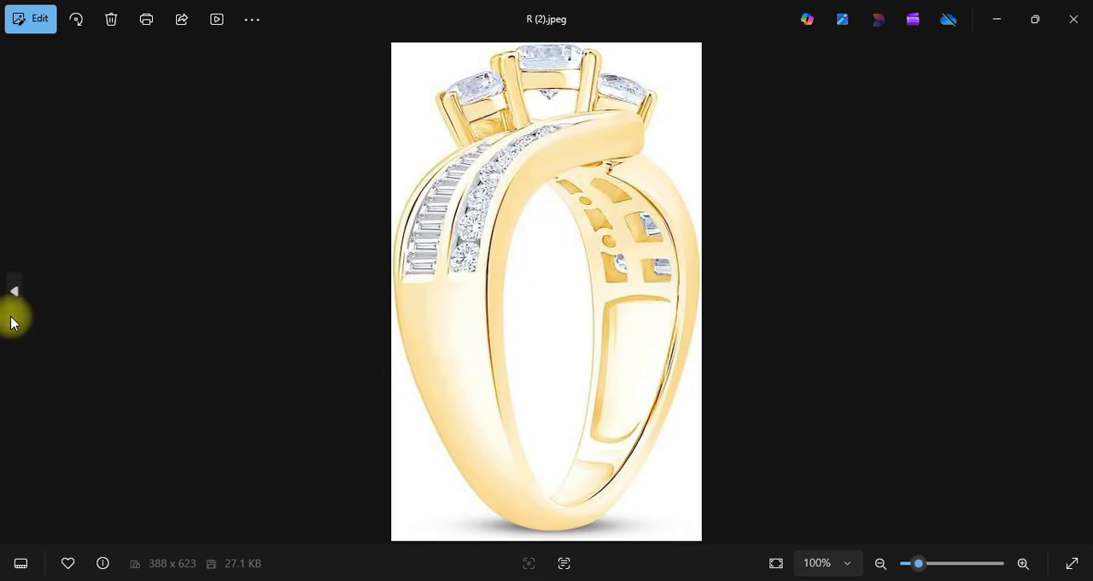
click(15, 292)
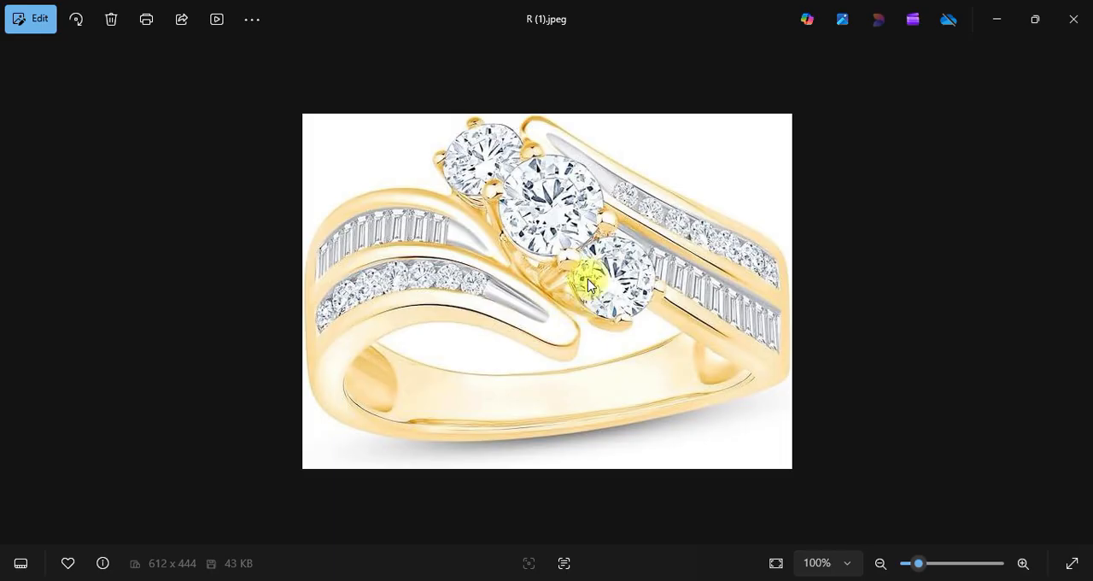
click(996, 19)
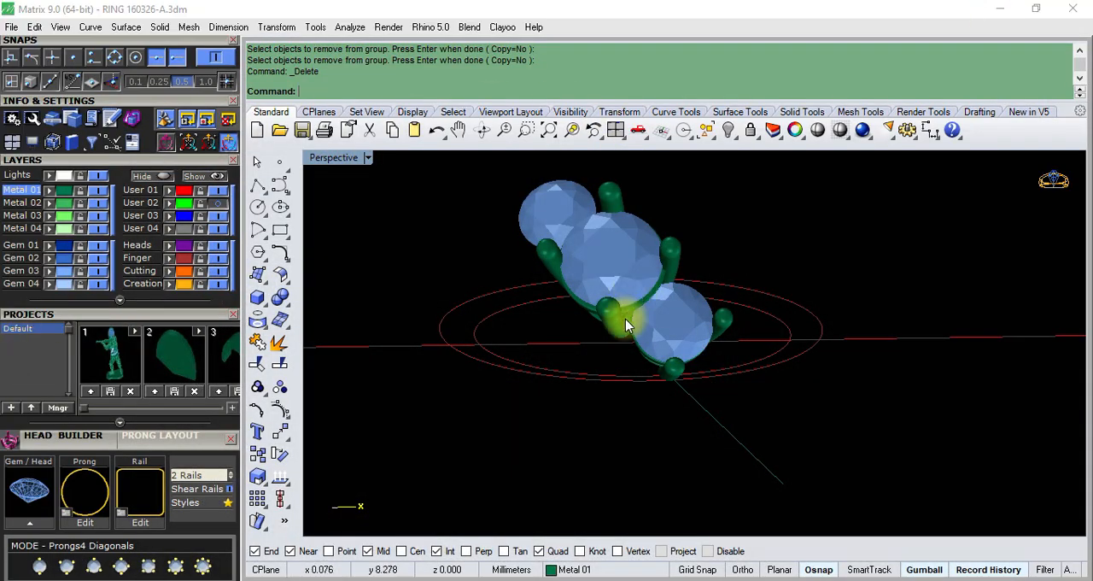
- Ungroup the centre gem's prong head so its prongs and rails can be edited individually
right_drag(618, 313, 657, 285)
scroll(599, 284, up, 5)
right_drag(599, 283, 650, 257)
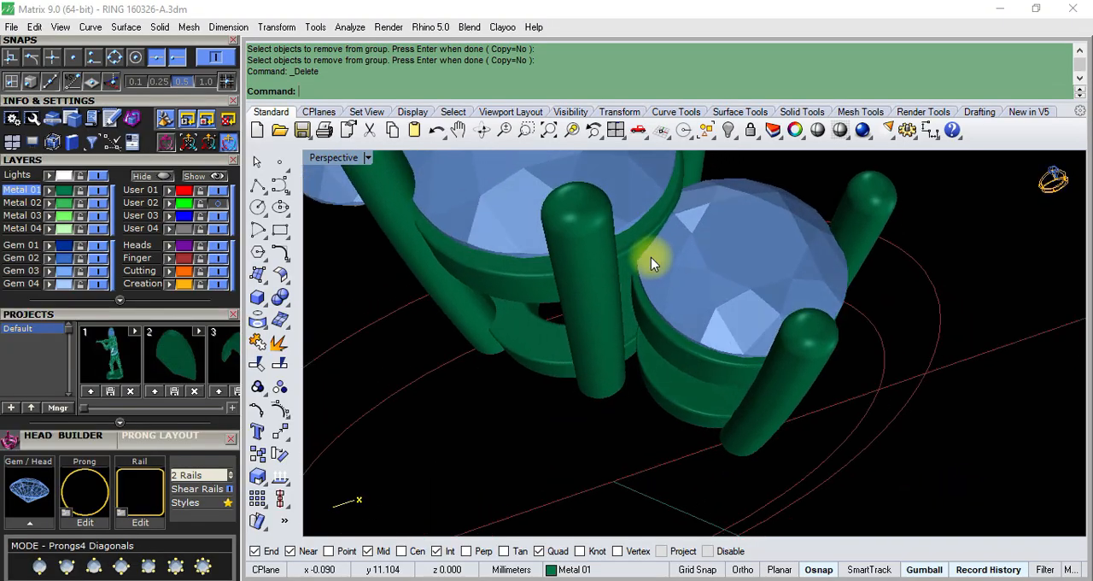
click(597, 325)
scroll(627, 288, down, 5)
right_drag(581, 319, 594, 297)
click(551, 374)
right_drag(555, 366, 649, 305)
scroll(633, 302, up, 5)
click(570, 273)
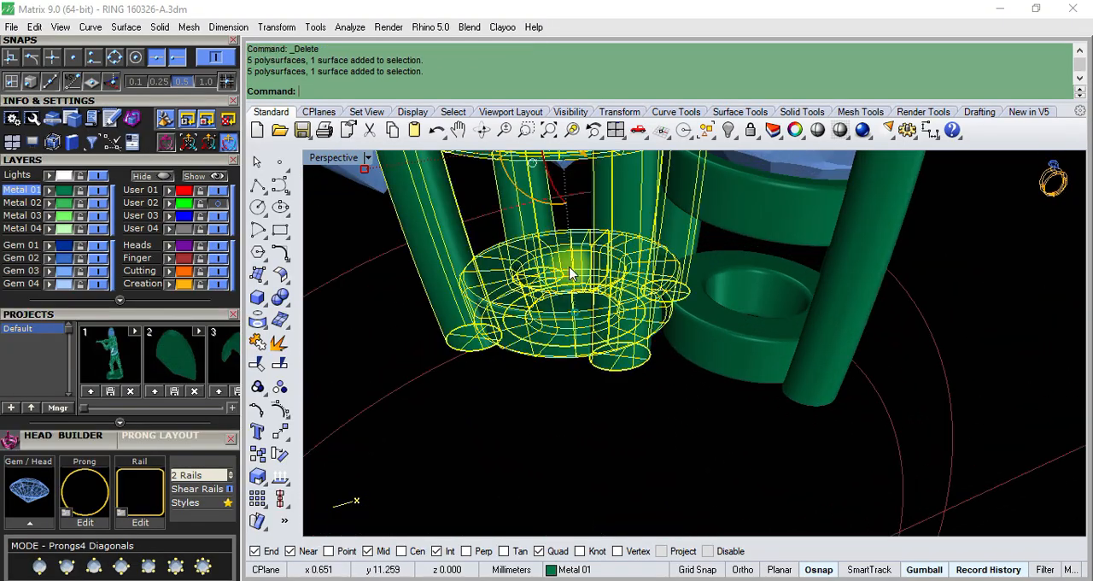
click(279, 389)
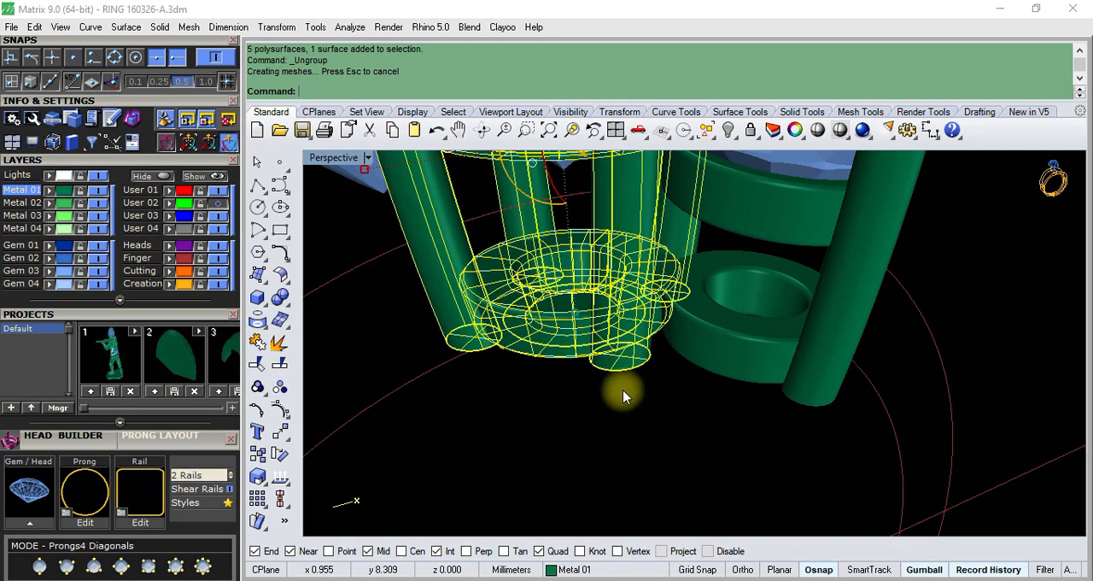
- Rotate a copy of the centre head's front prong about the origin in the Top view, slightly towards the side gem
click(639, 262)
right_drag(639, 262, 674, 216)
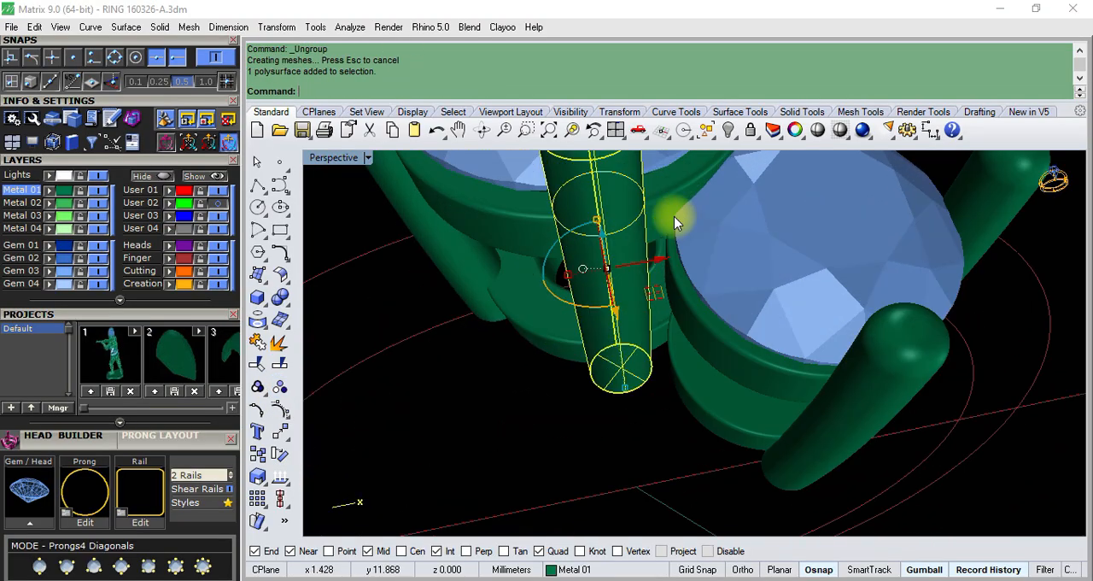
text(t)
key(Return)
scroll(606, 447, up, 6)
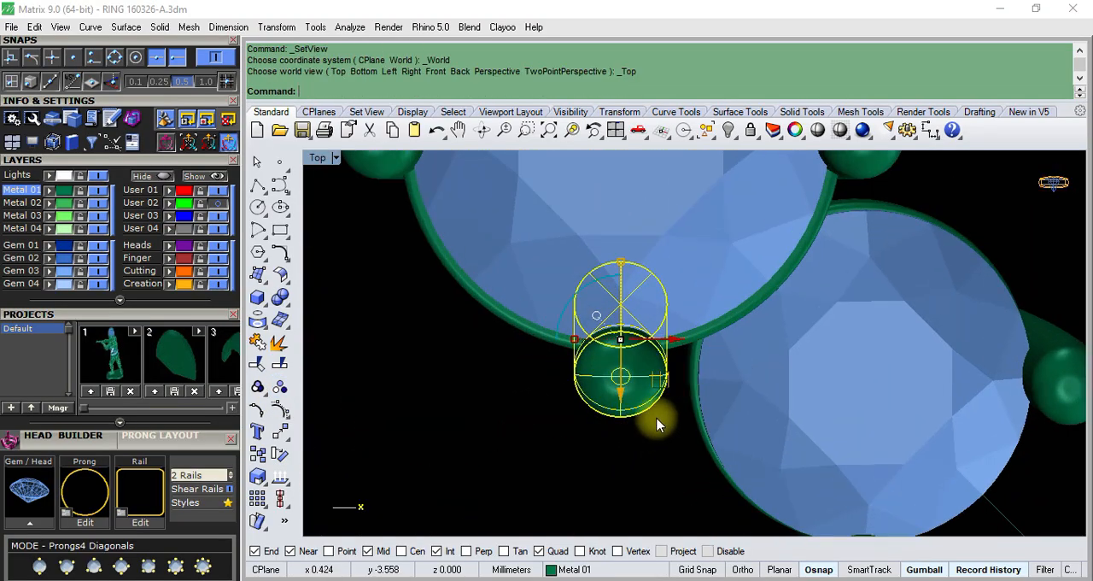
scroll(649, 384, down, 5)
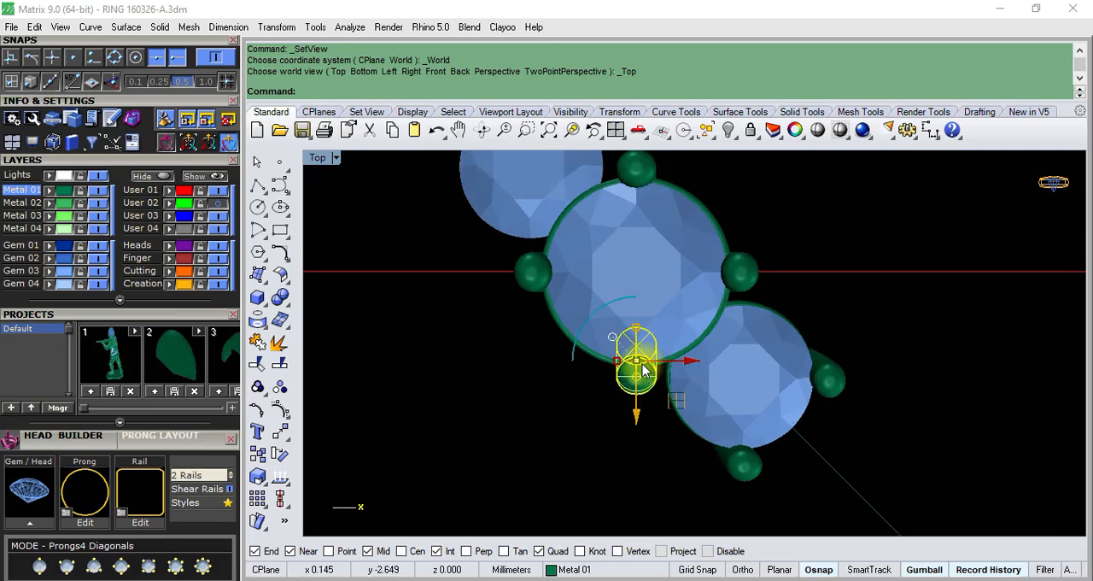
click(336, 158)
click(390, 50)
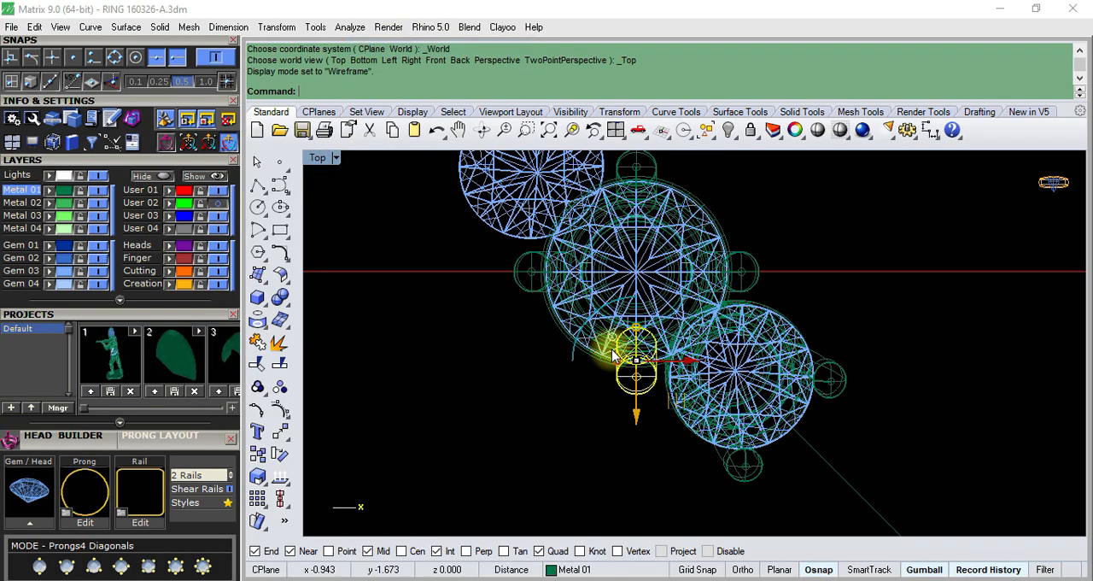
click(280, 456)
text(0)
key(Return)
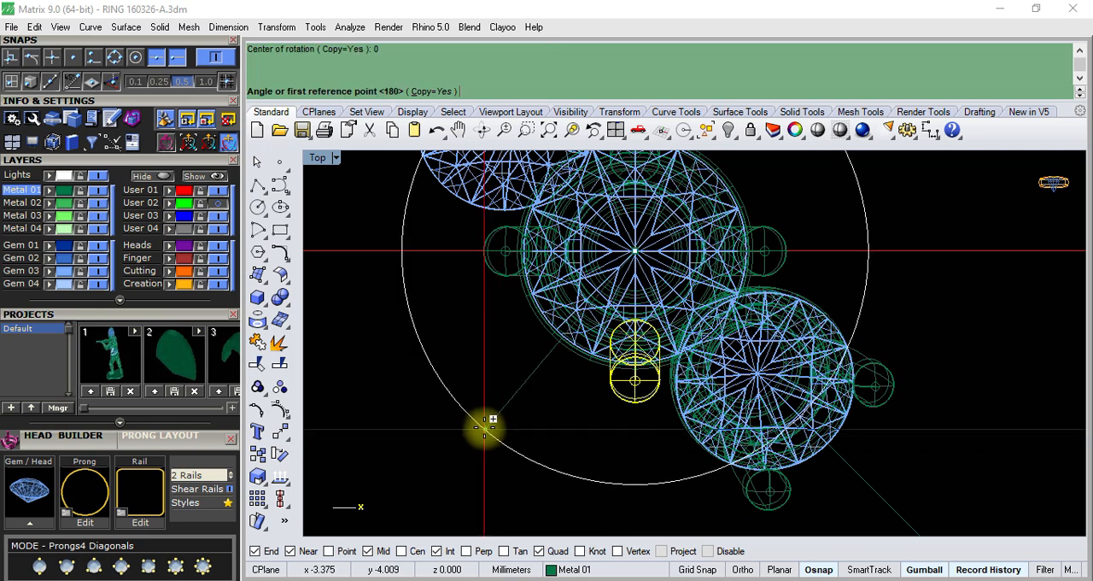
scroll(580, 423, up, 4)
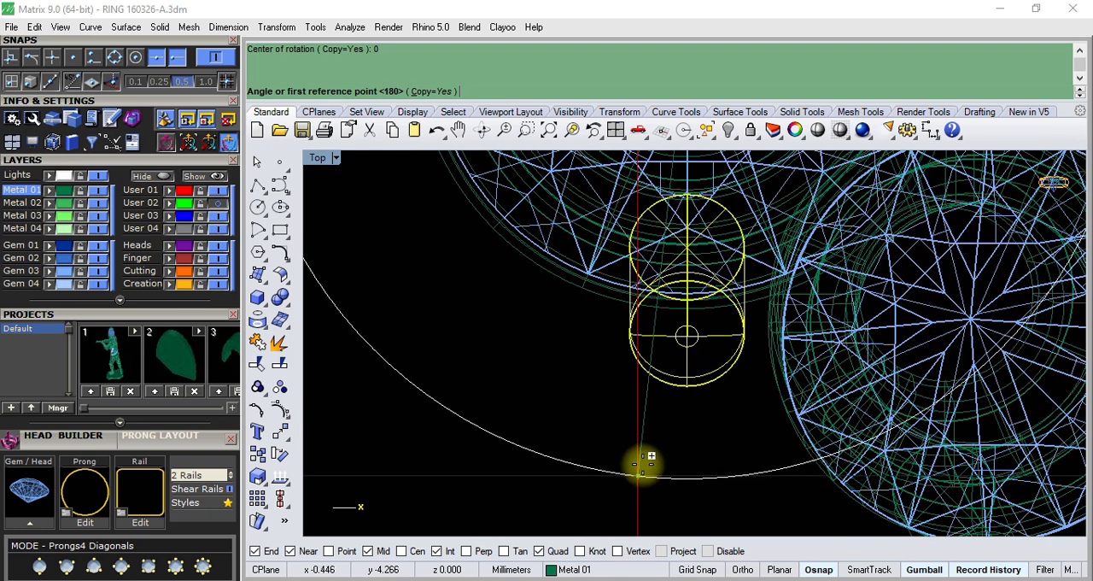
click(654, 445)
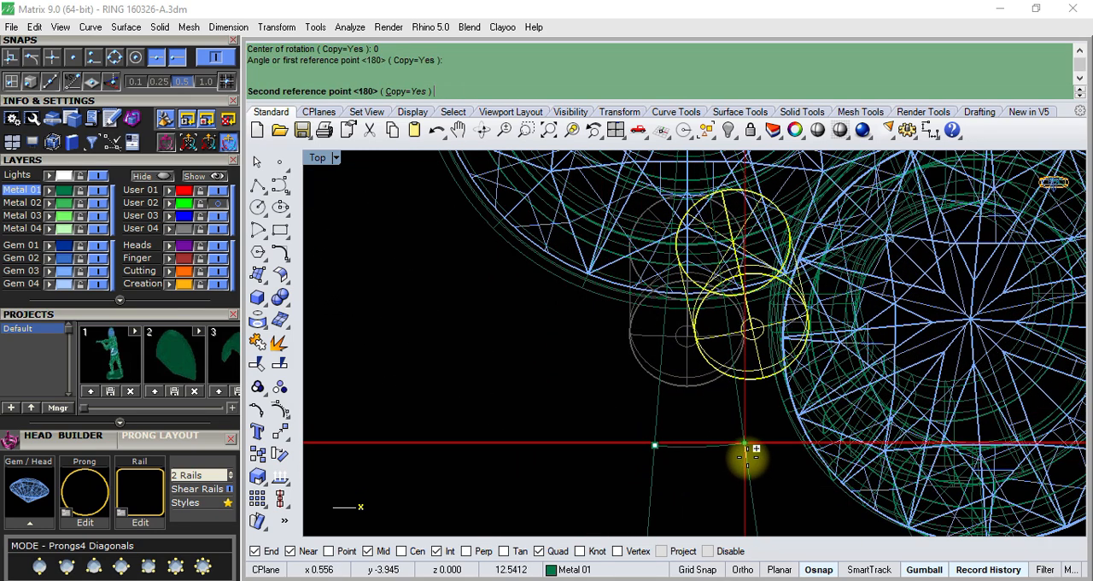
click(752, 461)
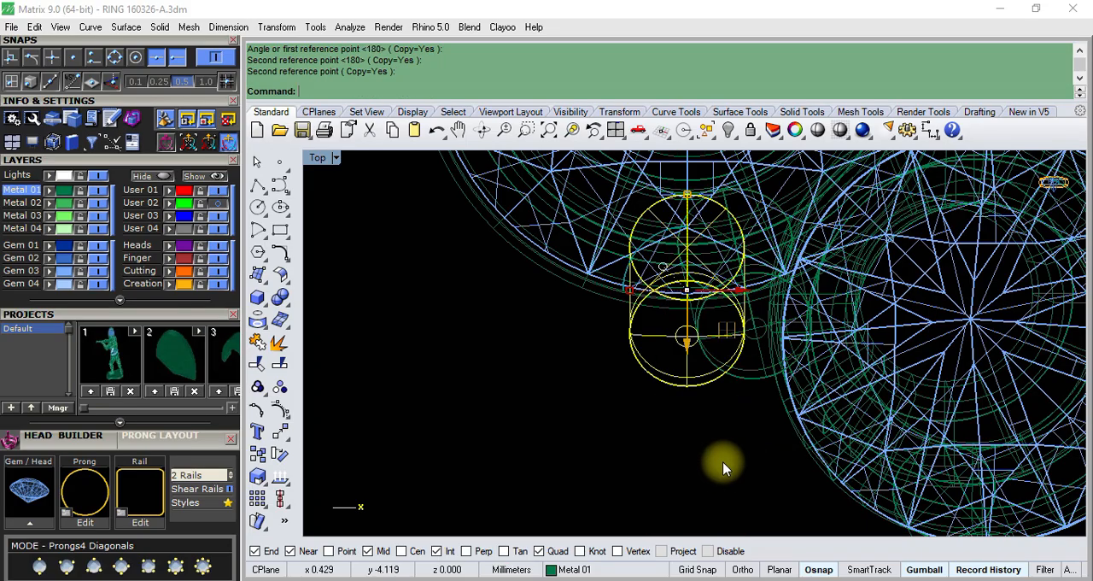
- Hide the original front prong in a shaded Perspective view, leaving the rotated copy between the two gems
key(F12)
scroll(736, 300, up, 3)
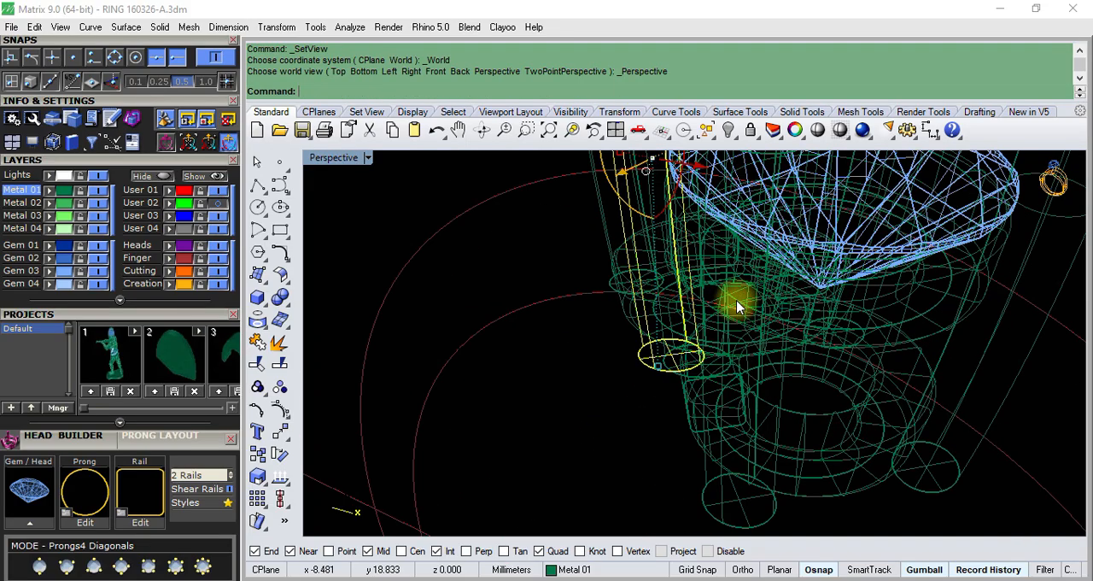
click(367, 159)
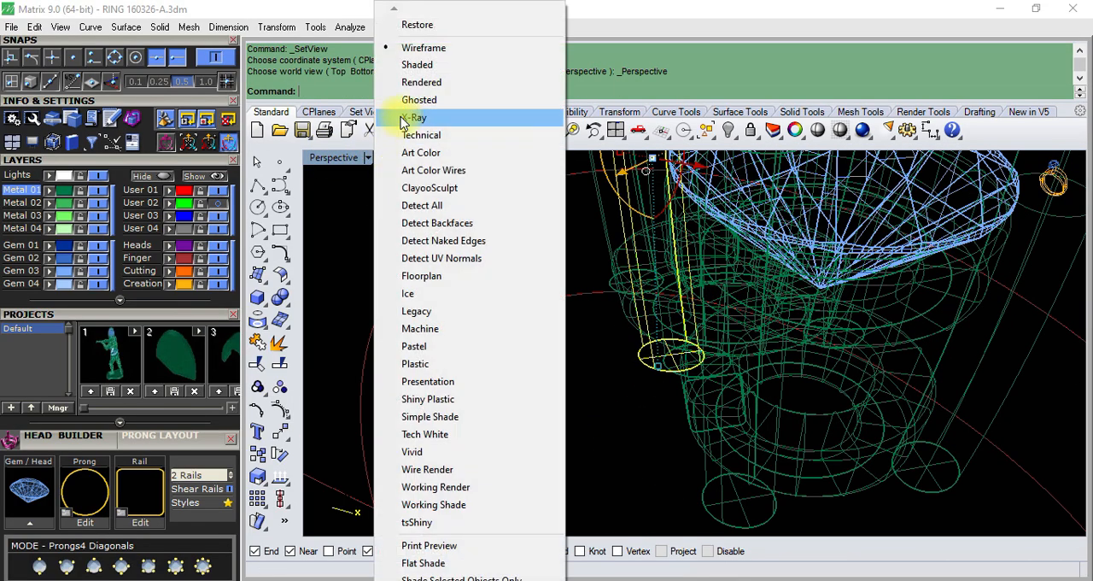
click(411, 69)
right_drag(548, 415, 654, 342)
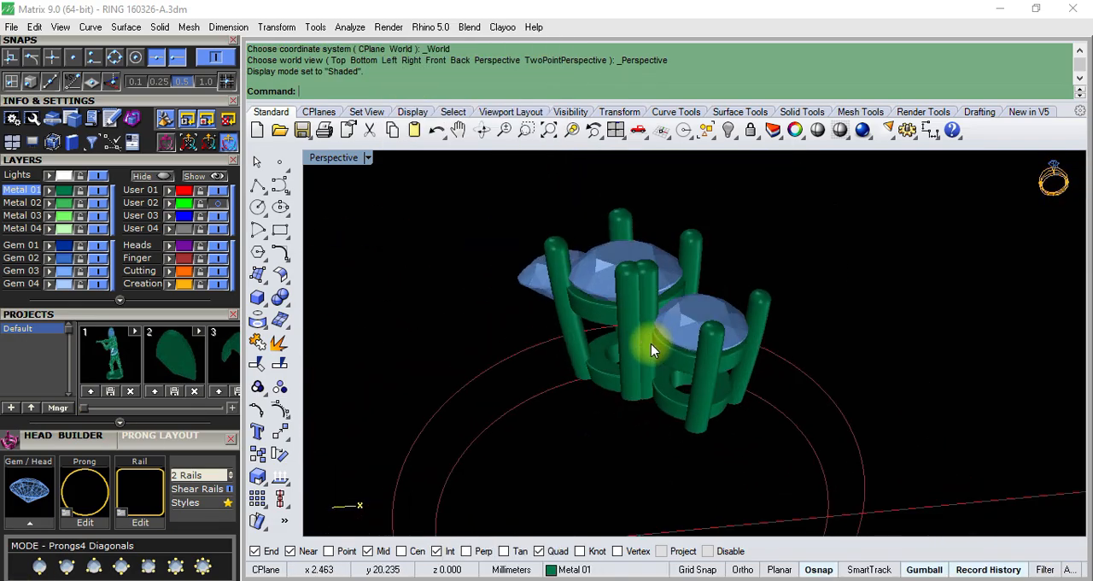
scroll(654, 342, up, 5)
click(603, 378)
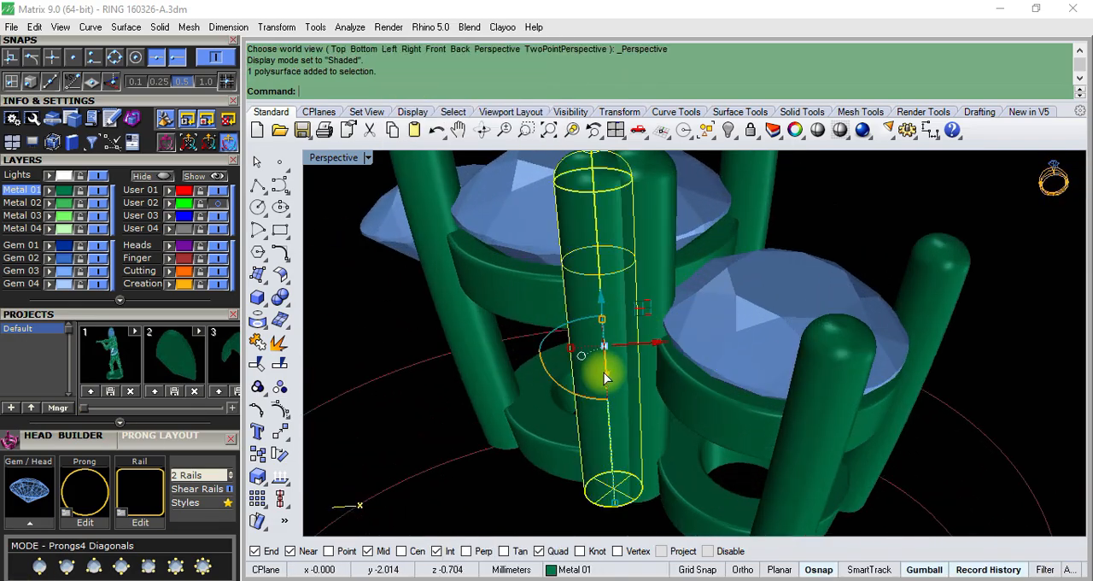
click(728, 130)
scroll(629, 319, down, 5)
right_drag(629, 319, 624, 345)
scroll(624, 344, up, 5)
right_drag(685, 322, 674, 385)
scroll(621, 391, down, 5)
scroll(665, 313, up, 5)
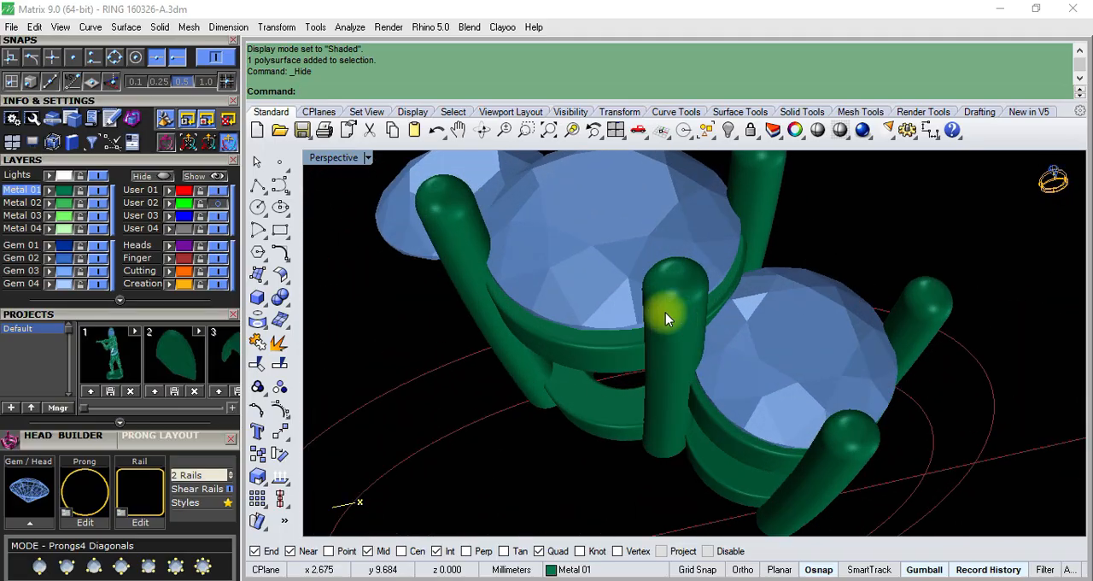
- Select the rotated prong copy and show it in wireframe in the Top view
click(667, 319)
key(ctrl+F1)
scroll(674, 320, down, 6)
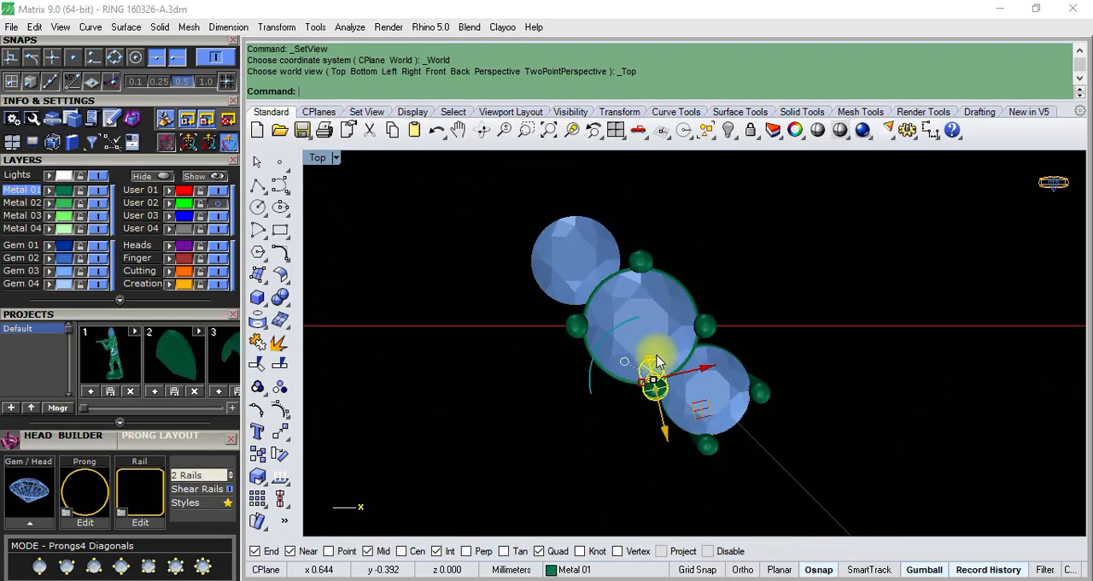
scroll(658, 351, up, 8)
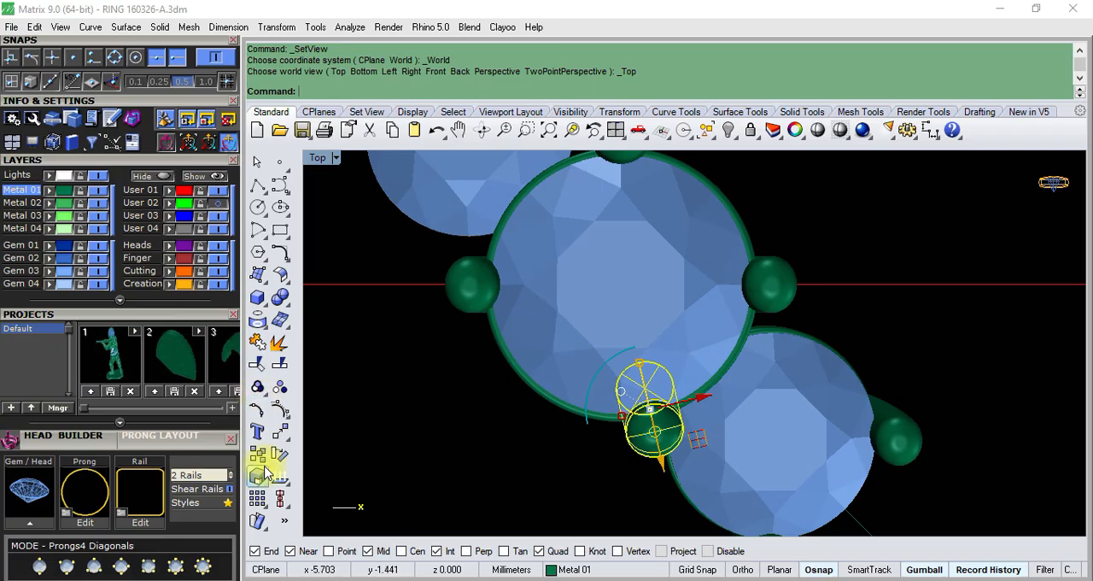
click(336, 158)
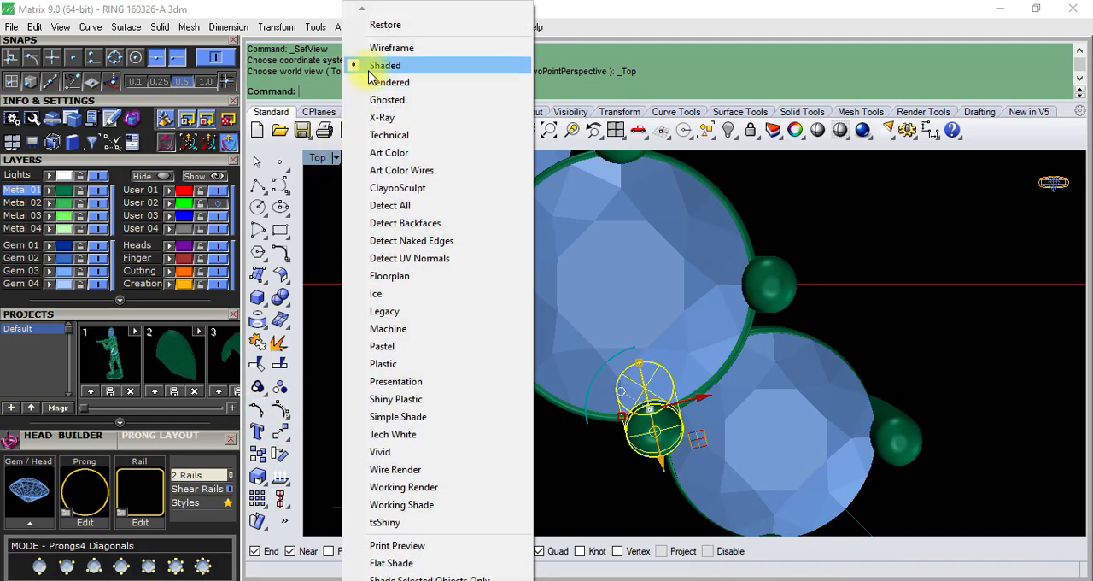
click(341, 42)
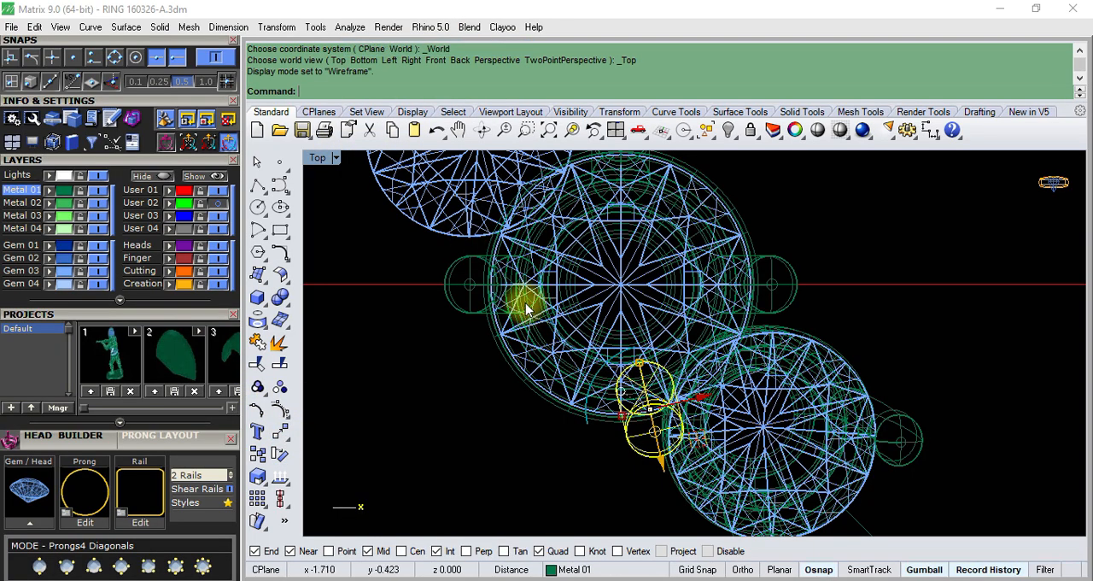
- Try a polar array of the rotated prong about the origin with 4 items over 360 degrees
click(282, 435)
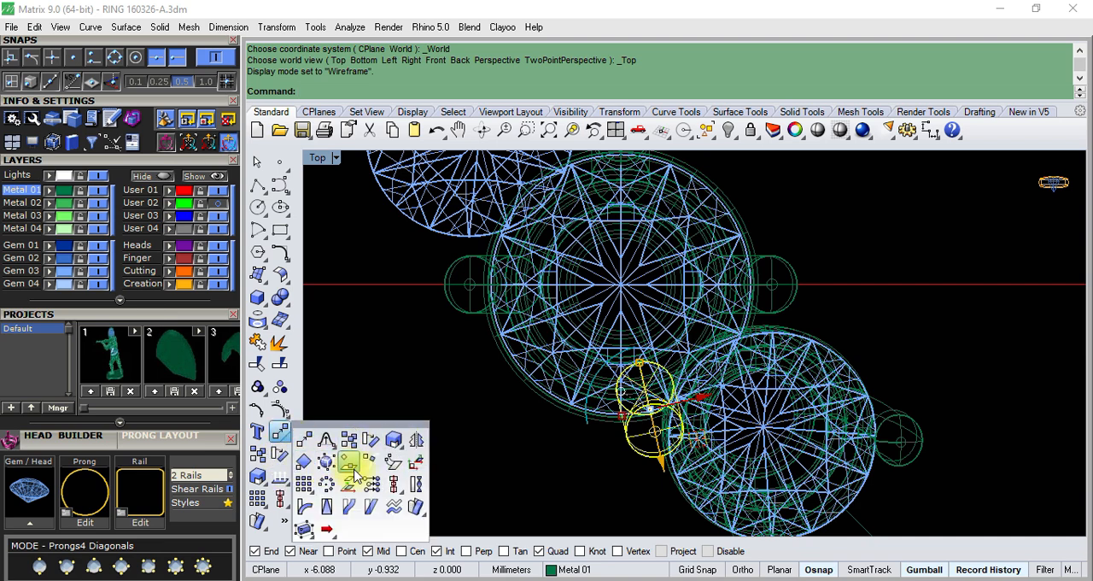
click(321, 484)
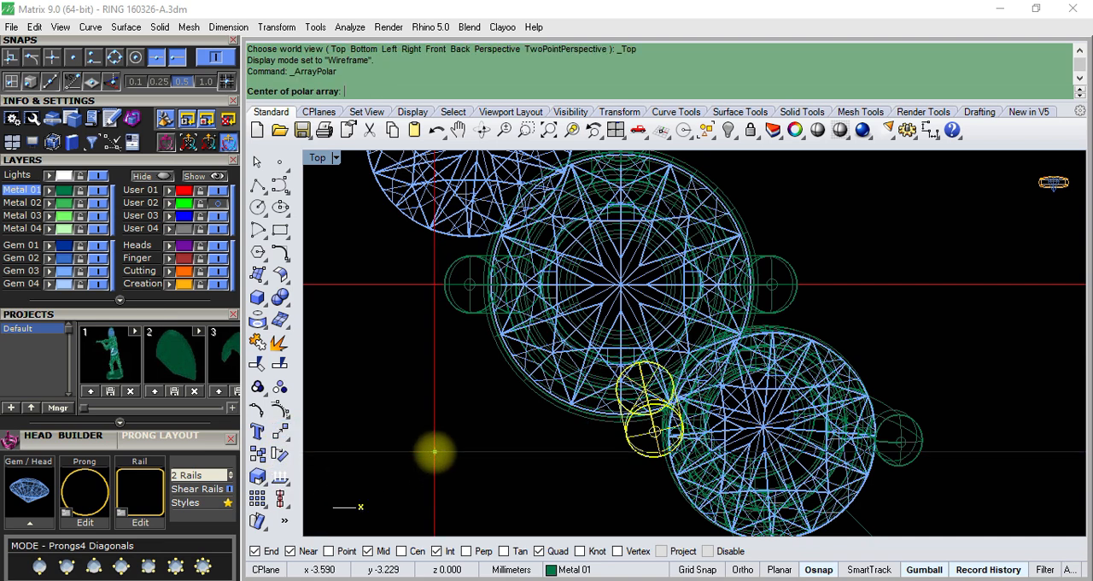
text(0)
key(Return)
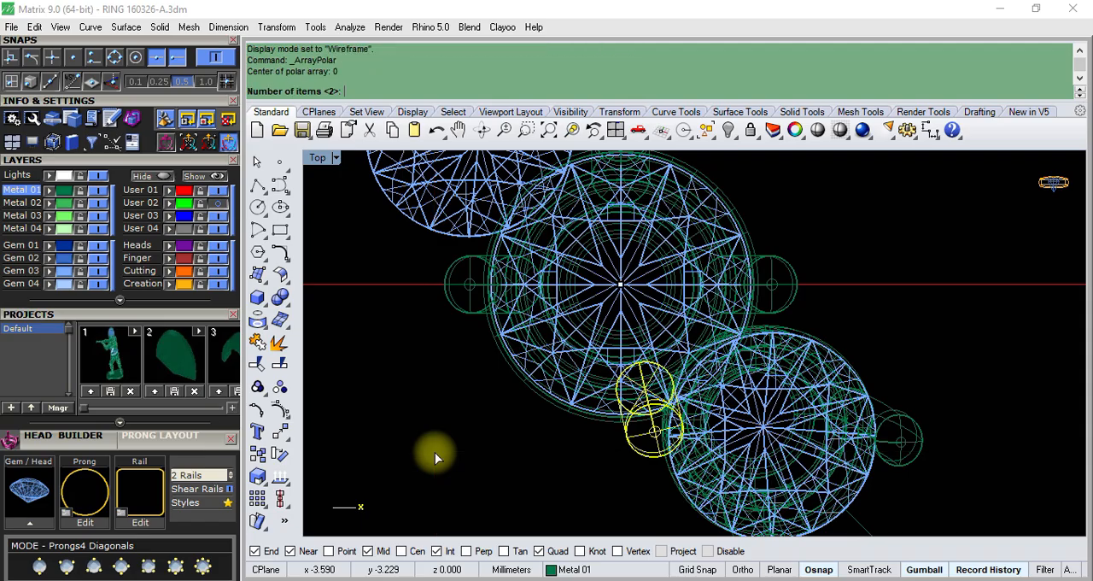
text(4)
key(Return)
key(Return)
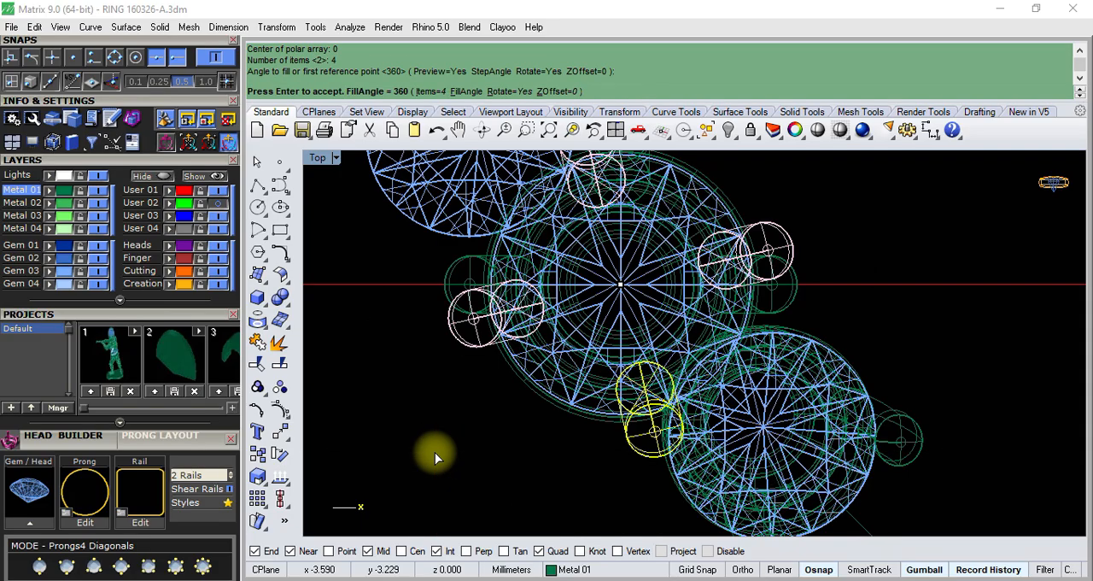
key(Return)
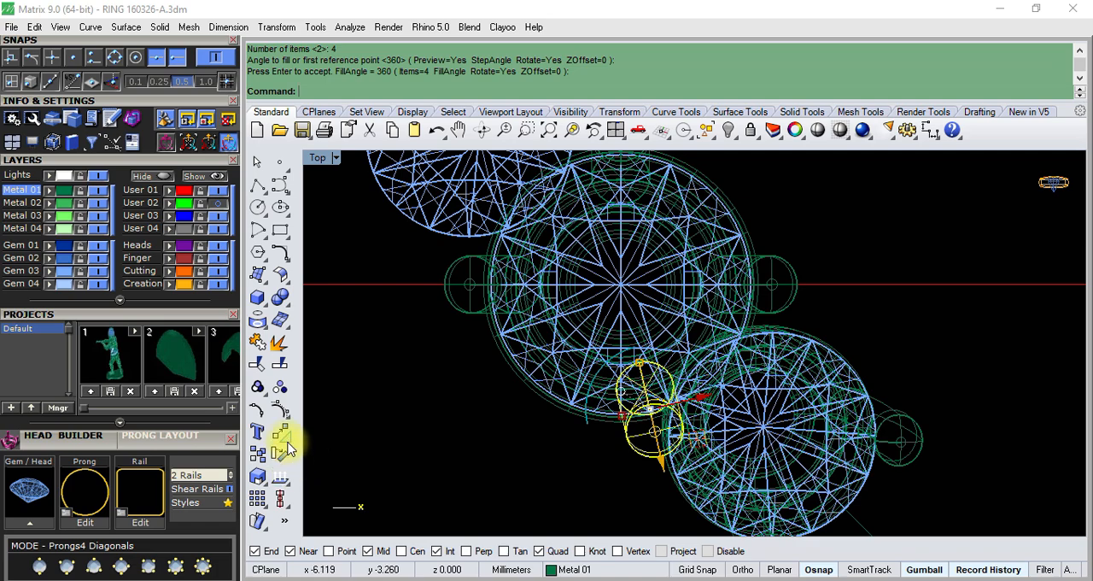
- Mirror a copy of the rotated prong across the diagonal line running from the origin through the side gem
click(288, 446)
click(418, 447)
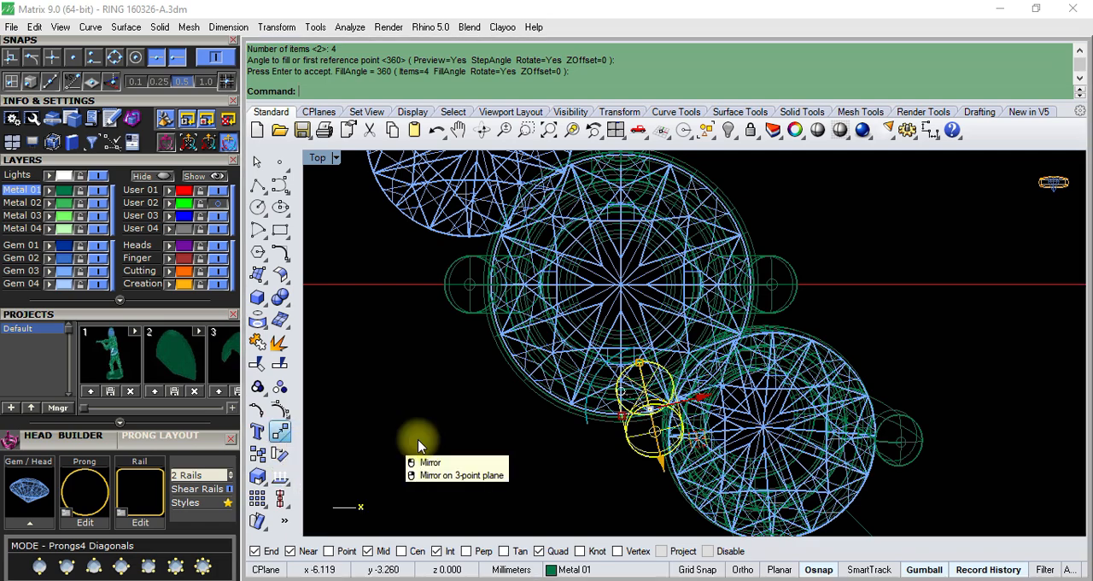
text(0)
key(Return)
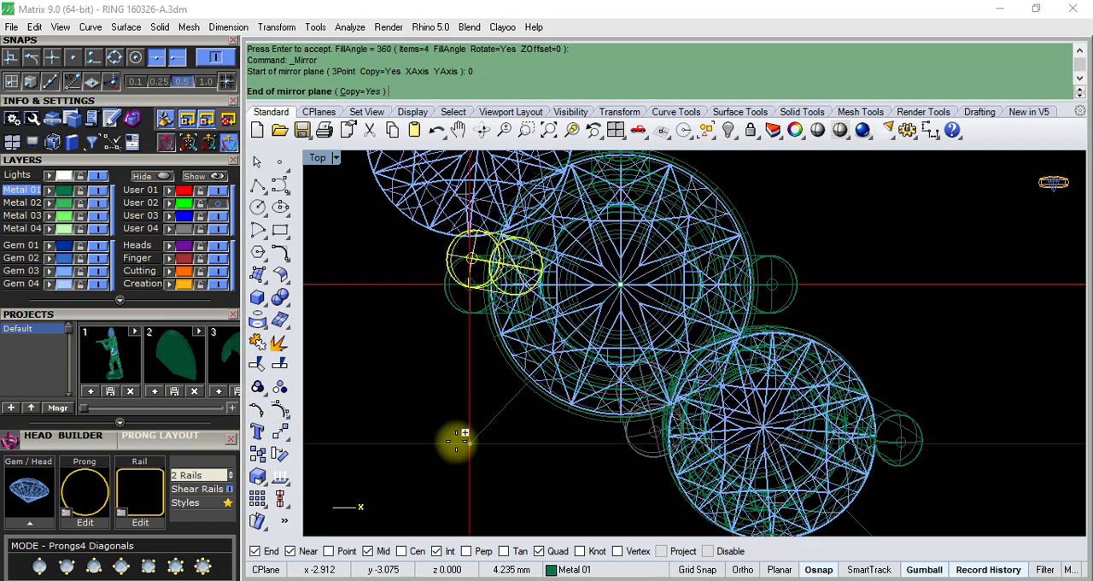
scroll(478, 441, down, 3)
shift+click(941, 518)
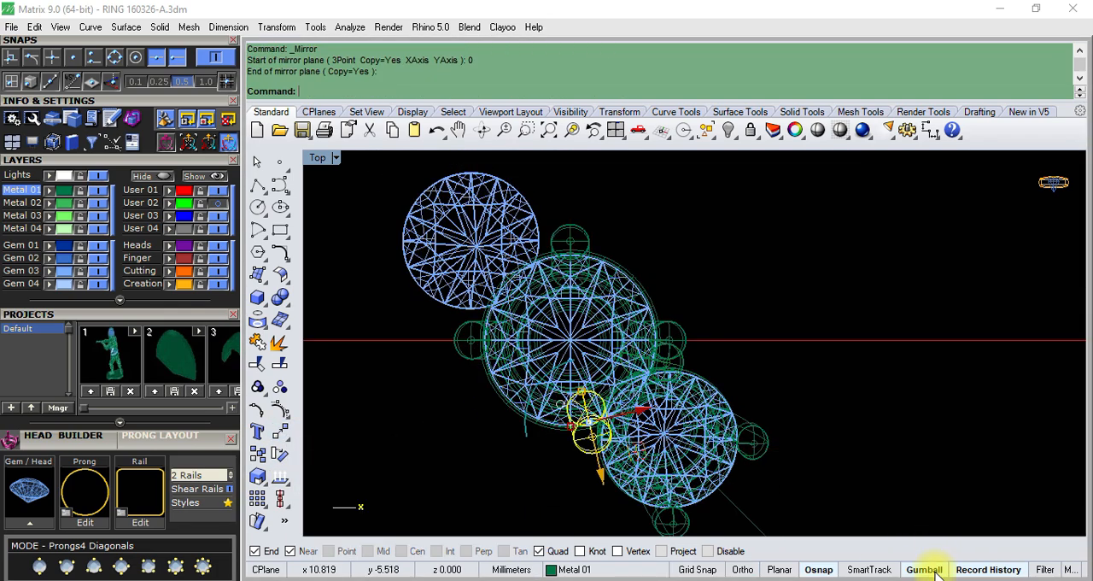